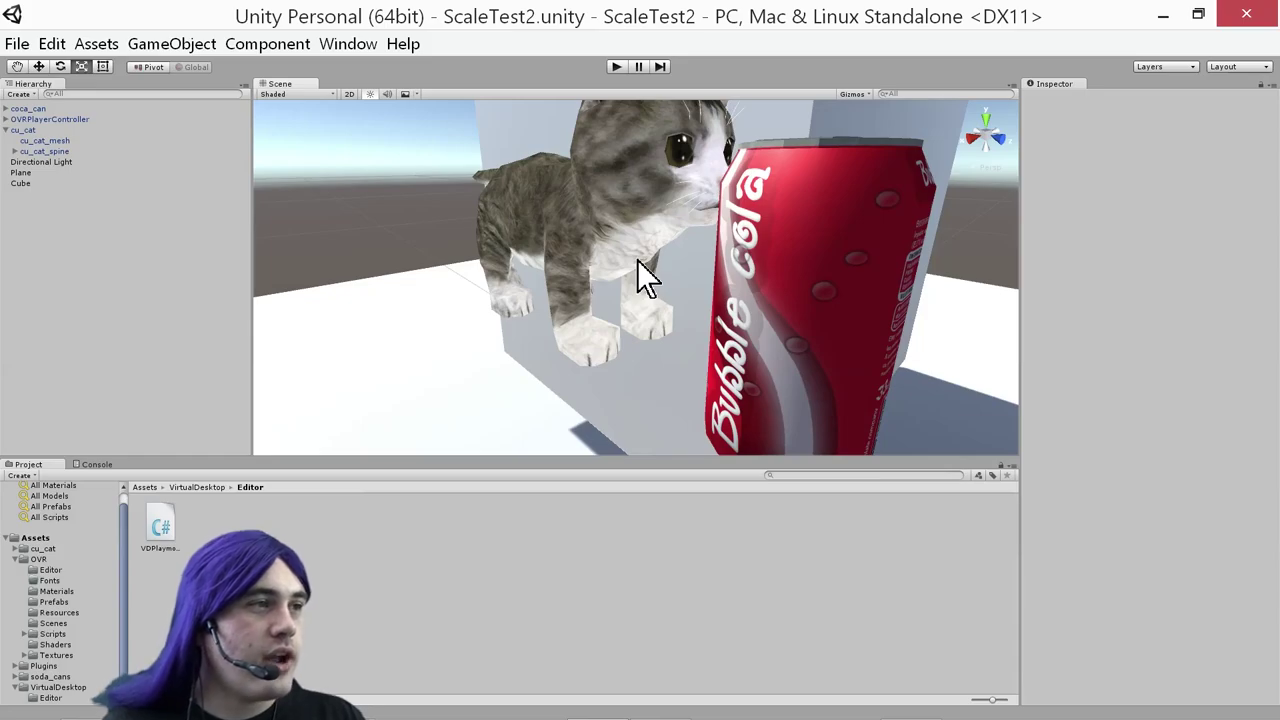
Return the Unity license through Help > Manage License, then switch to the browser
scroll(638, 252, "down", 5)
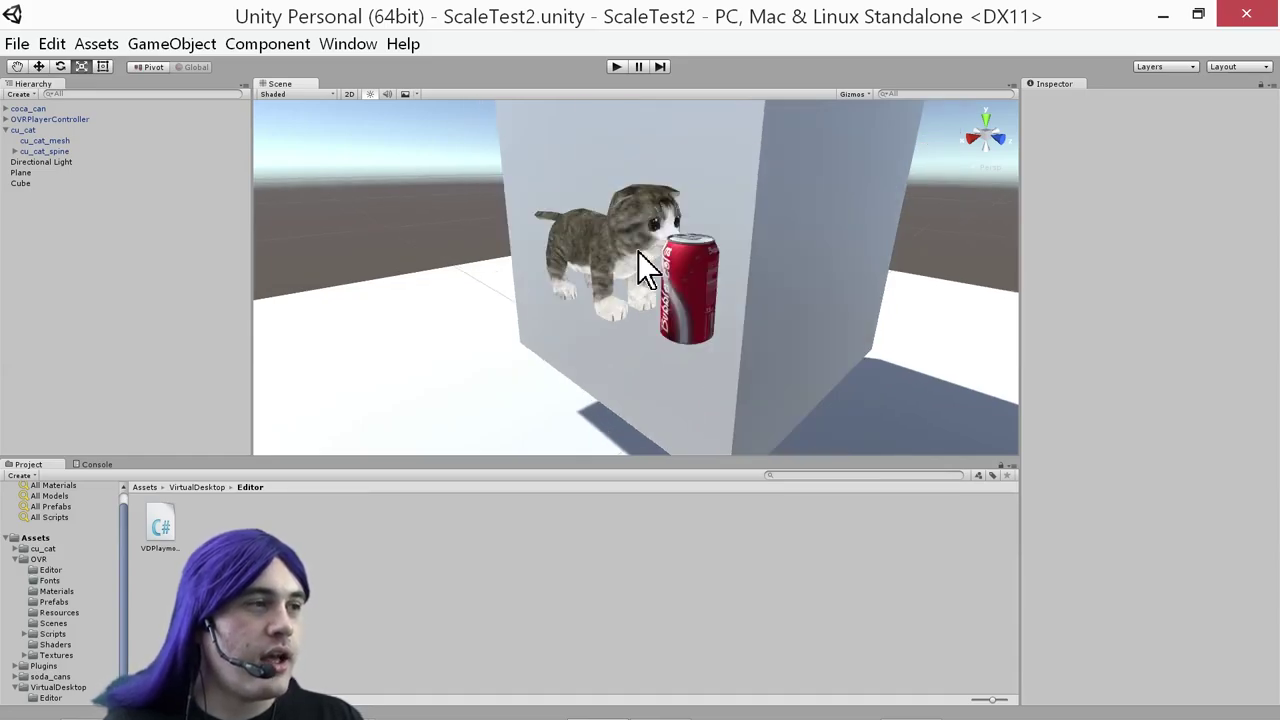
left_click_drag(685, 271, 728, 267, "alt")
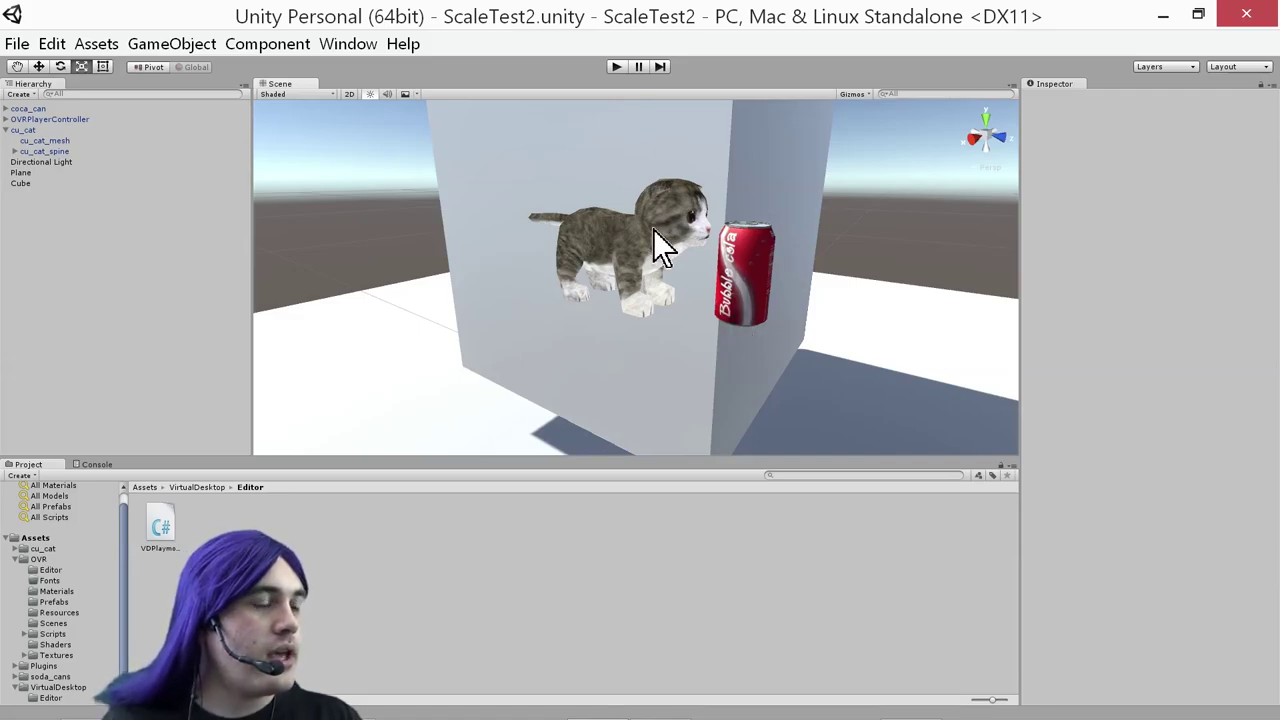
left_click(405, 45)
left_click(430, 101)
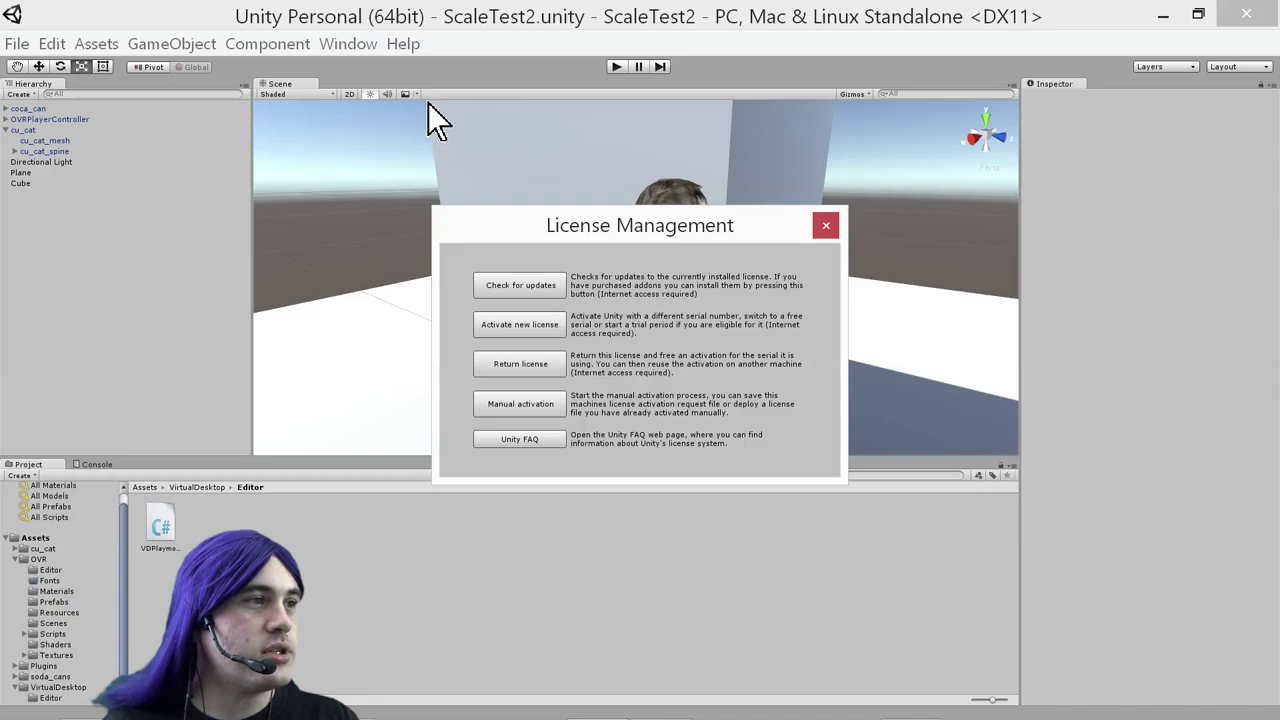
left_click(536, 370)
left_click(720, 410)
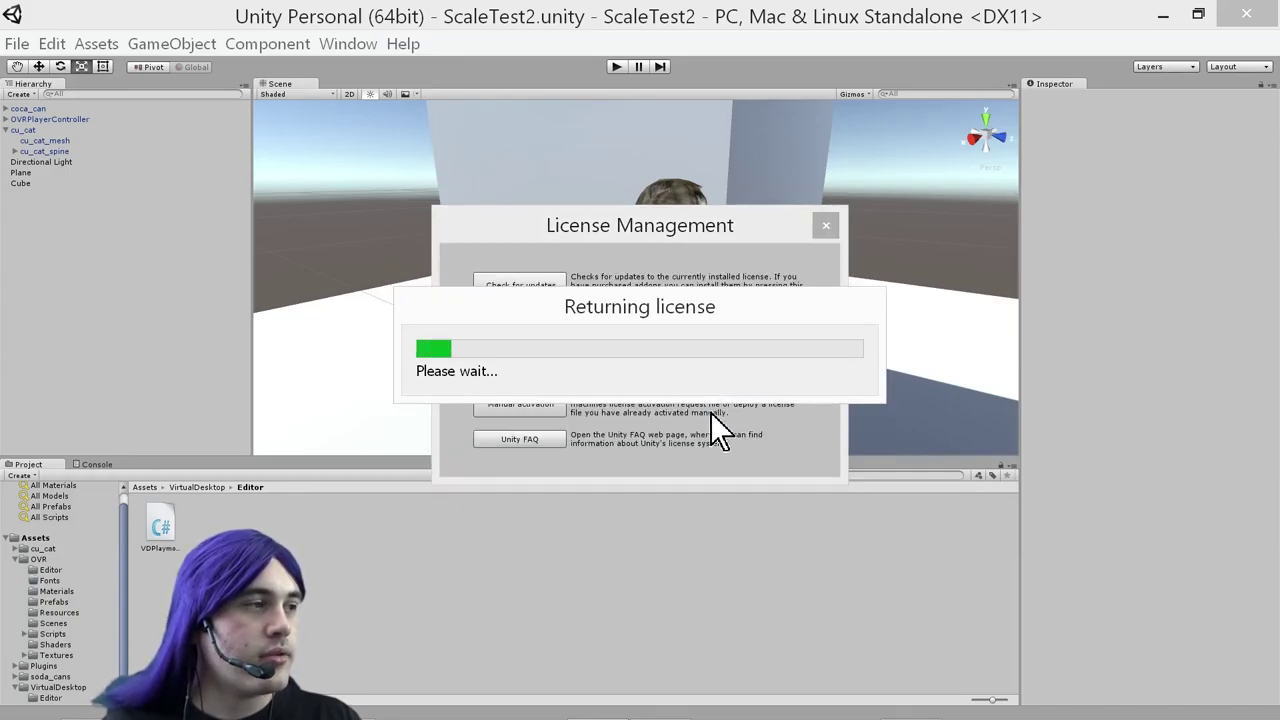
key("alt+Tab")
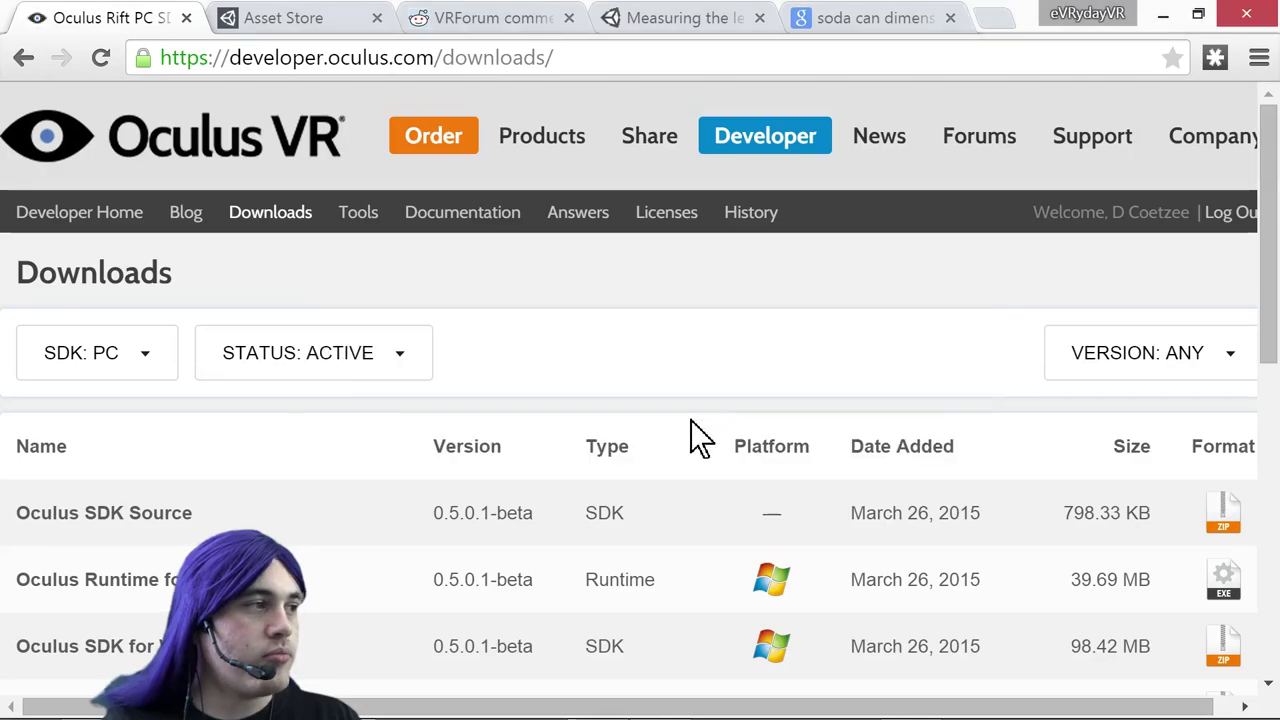
scroll(200, 445, "down", 1)
scroll(200, 443, "up", 1)
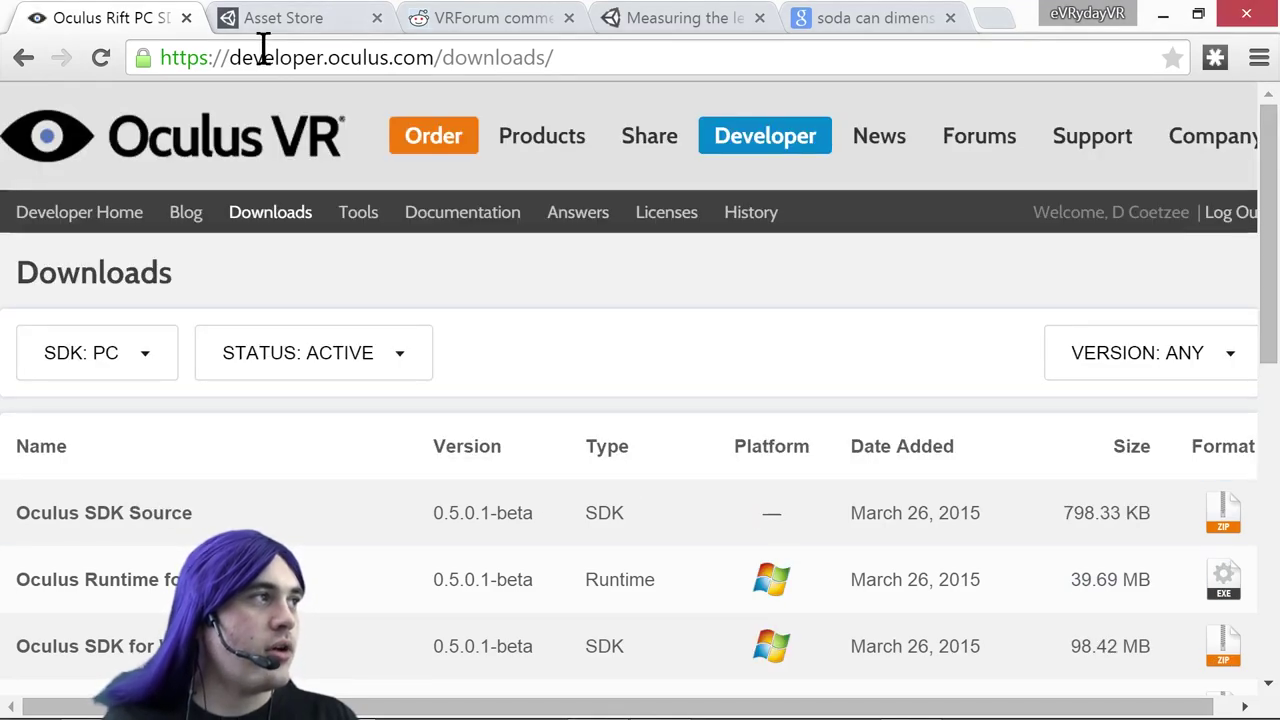
left_click(263, 47)
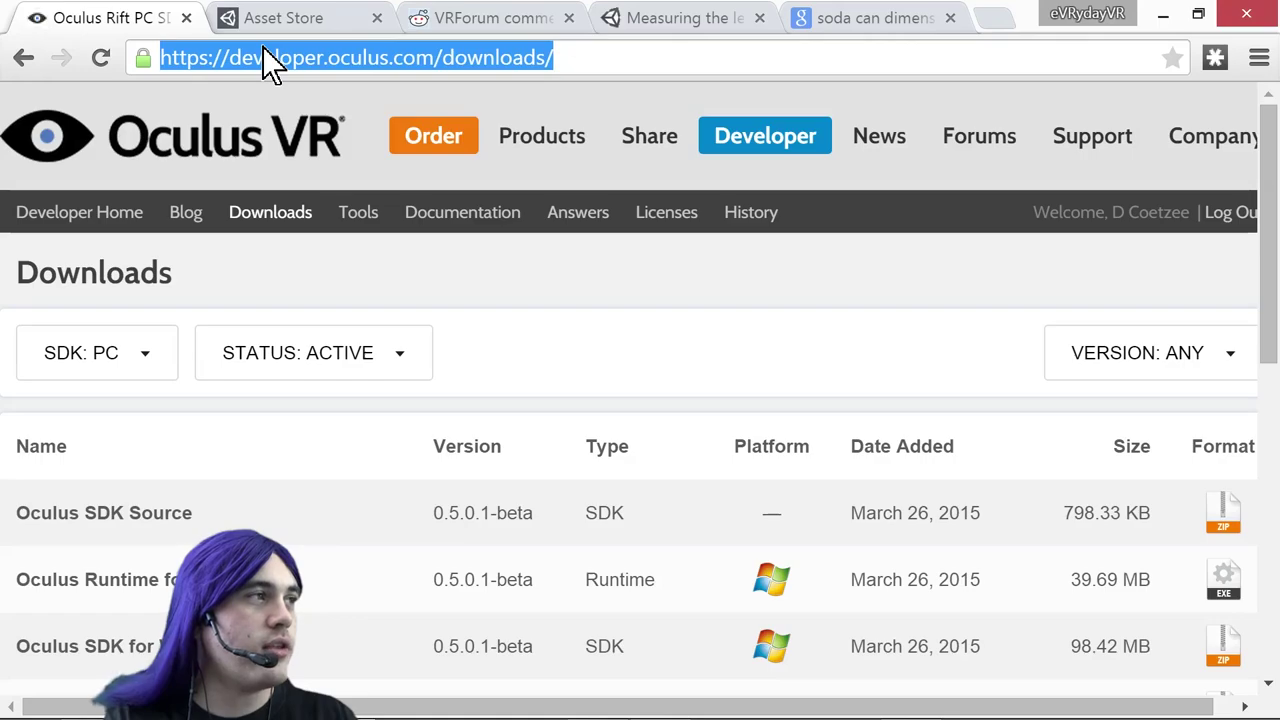
type("d")
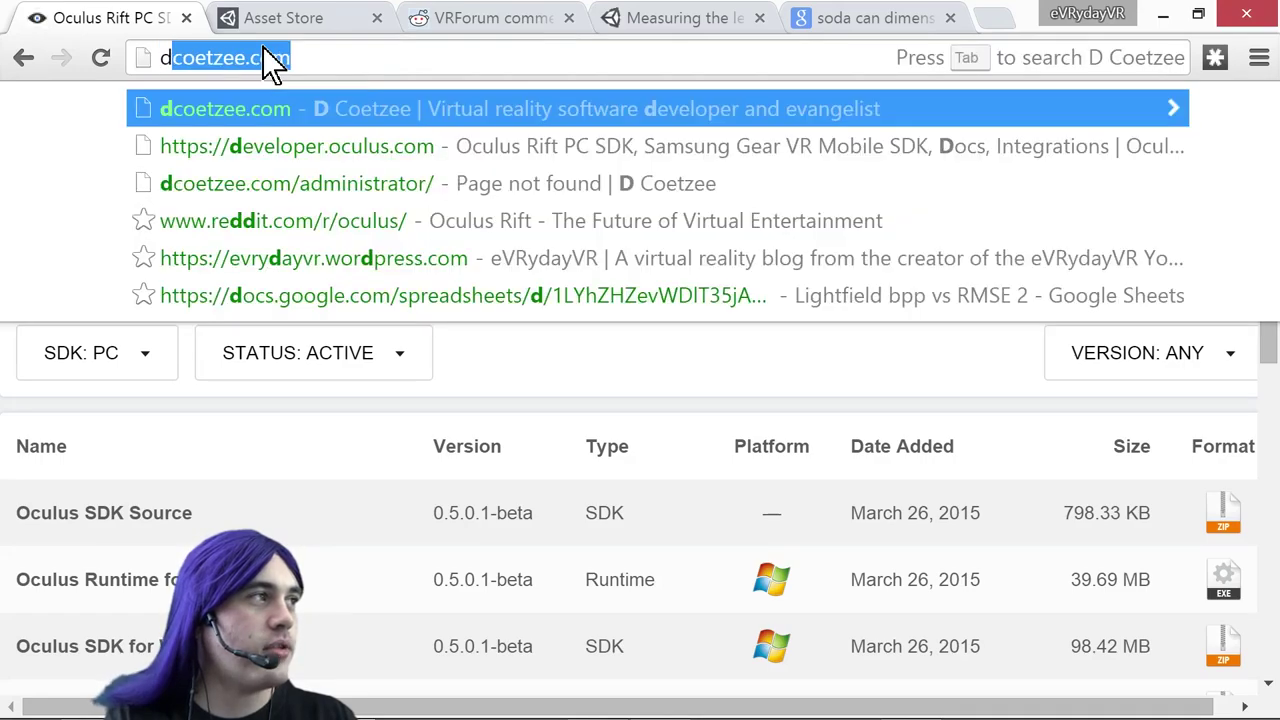
type("eveloper.oculus.co")
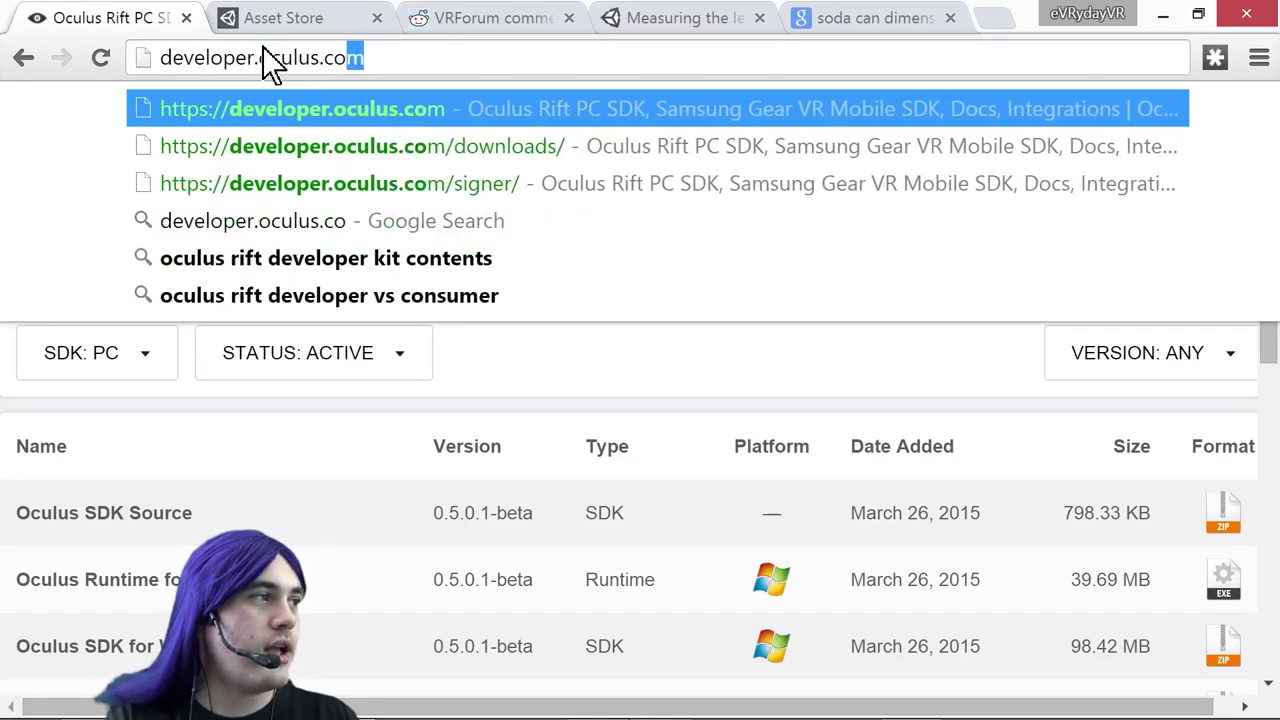
key("Return")
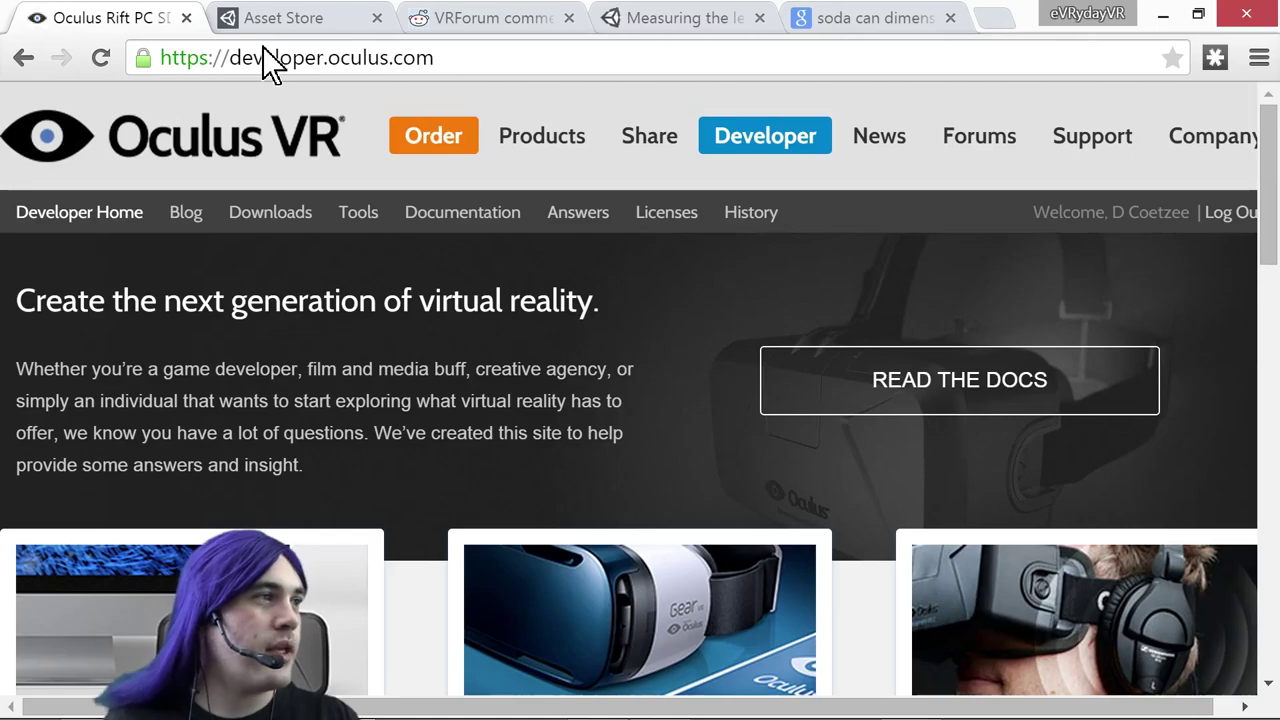
left_click(262, 216)
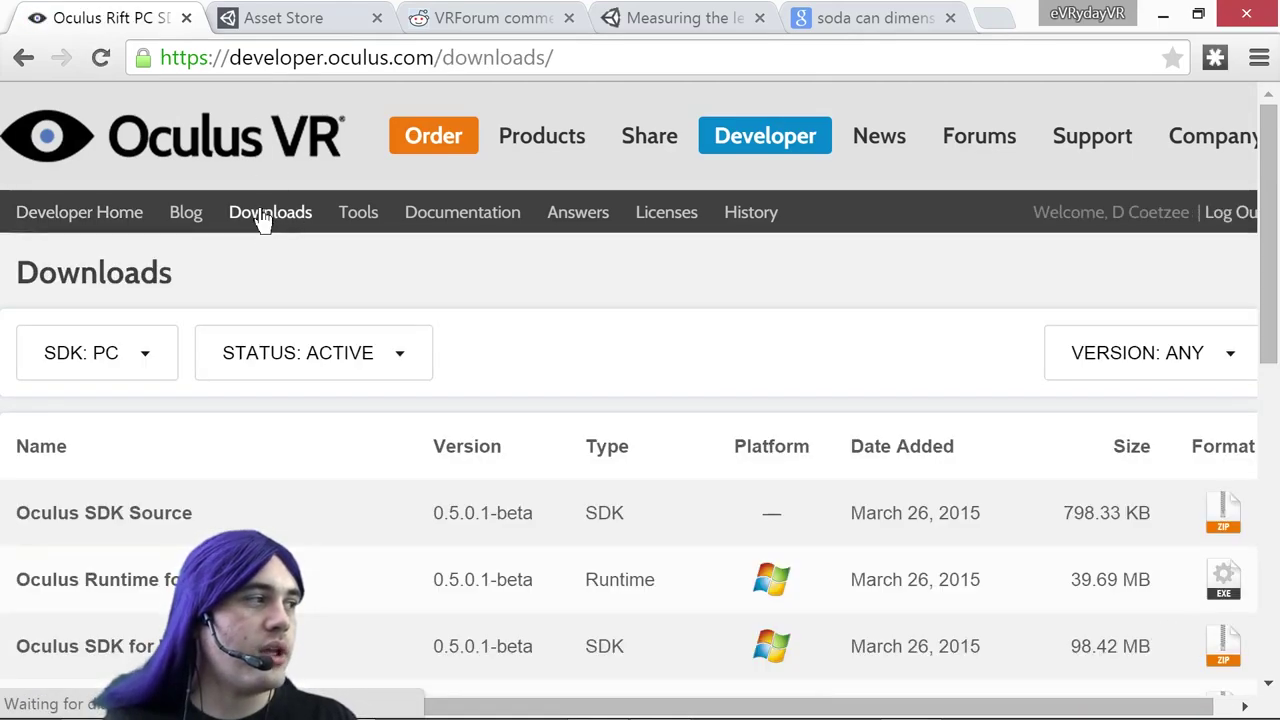
scroll(380, 323, "down", 2)
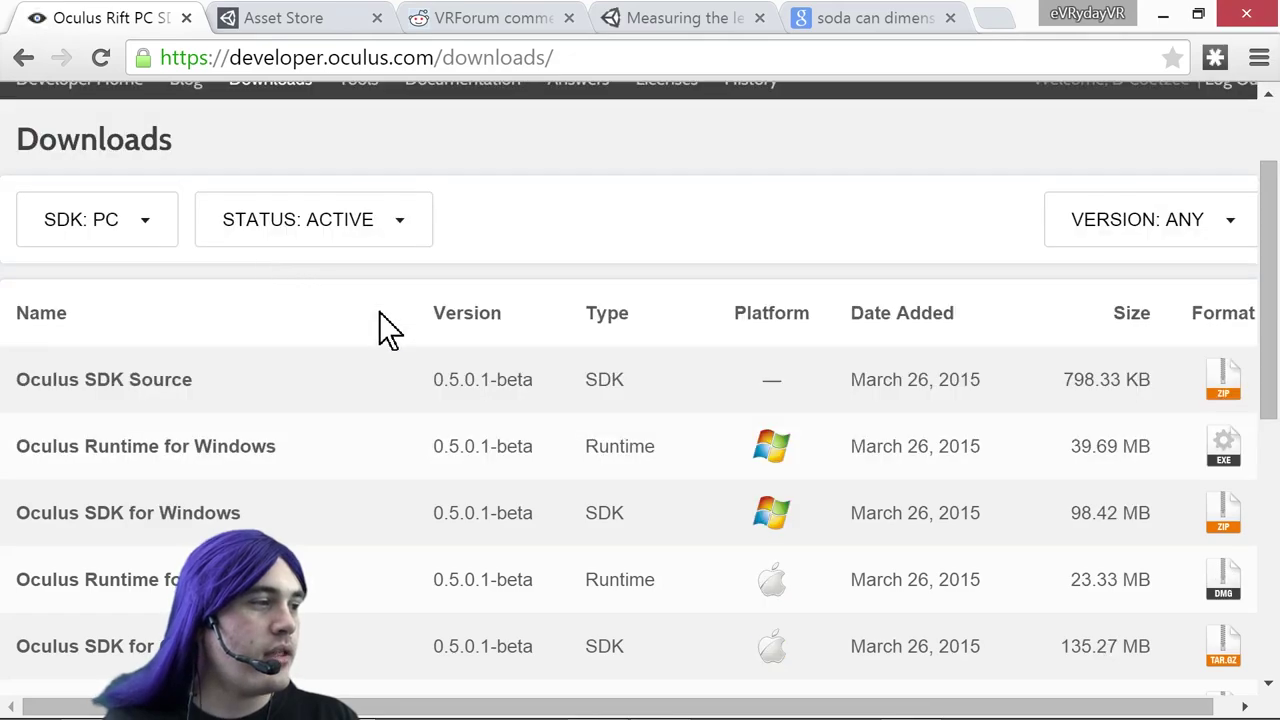
scroll(413, 280, "down", 2)
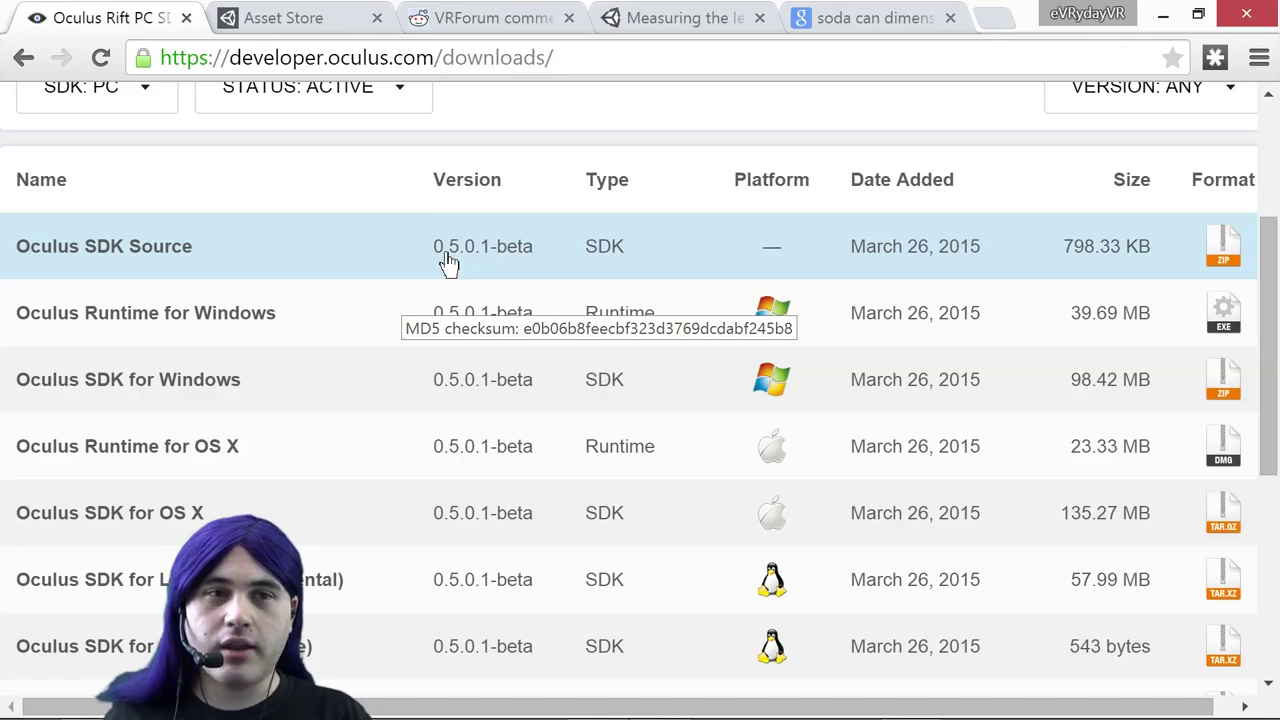
scroll(330, 311, "down", 1)
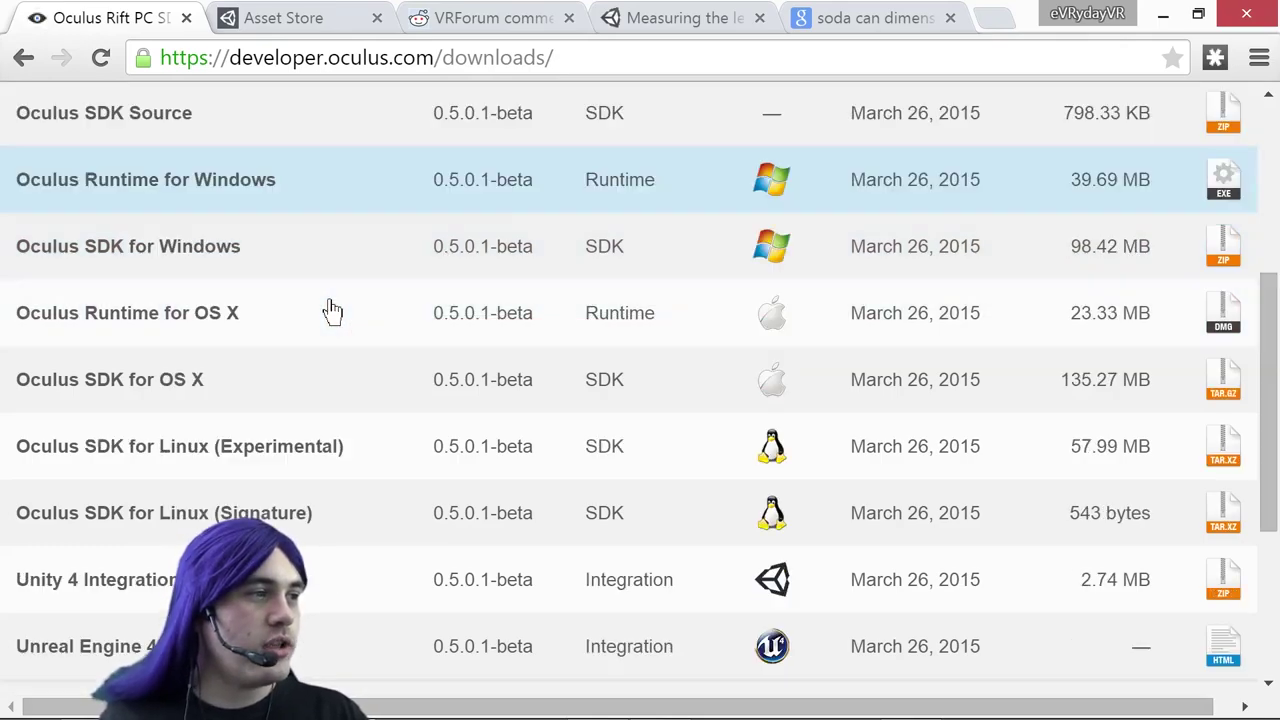
scroll(333, 311, "up", 2)
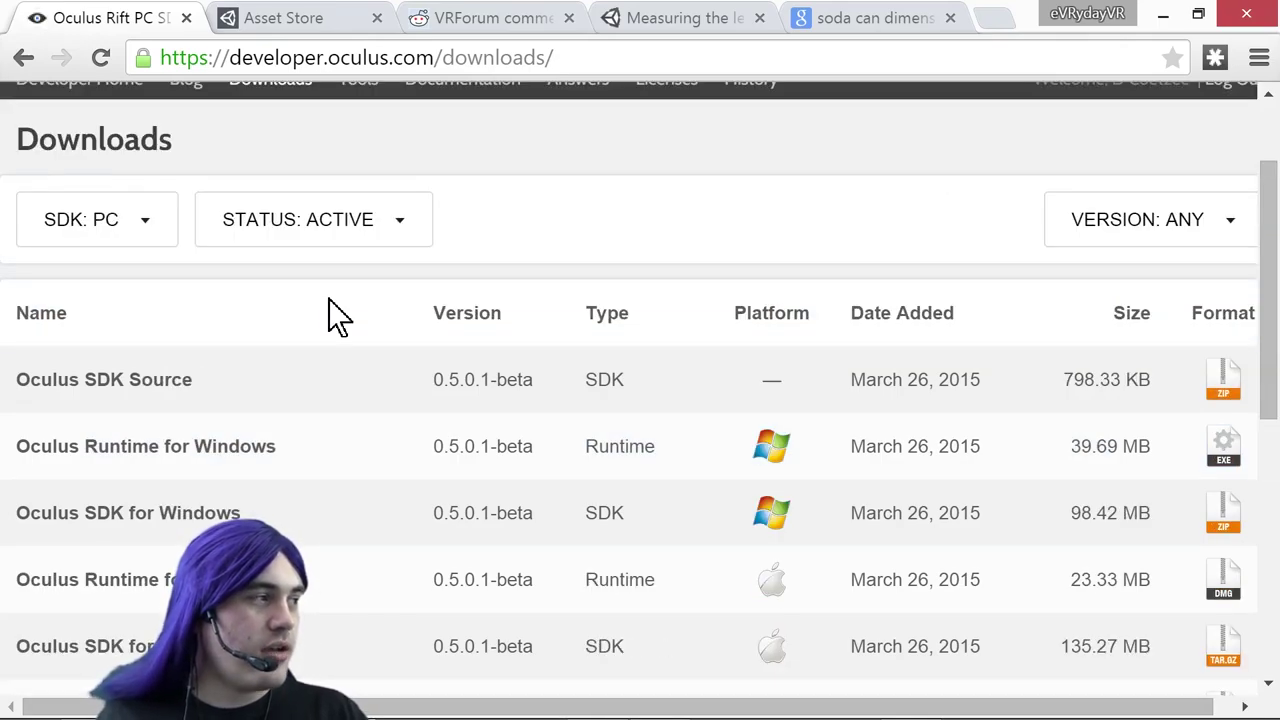
scroll(334, 311, "down", 2)
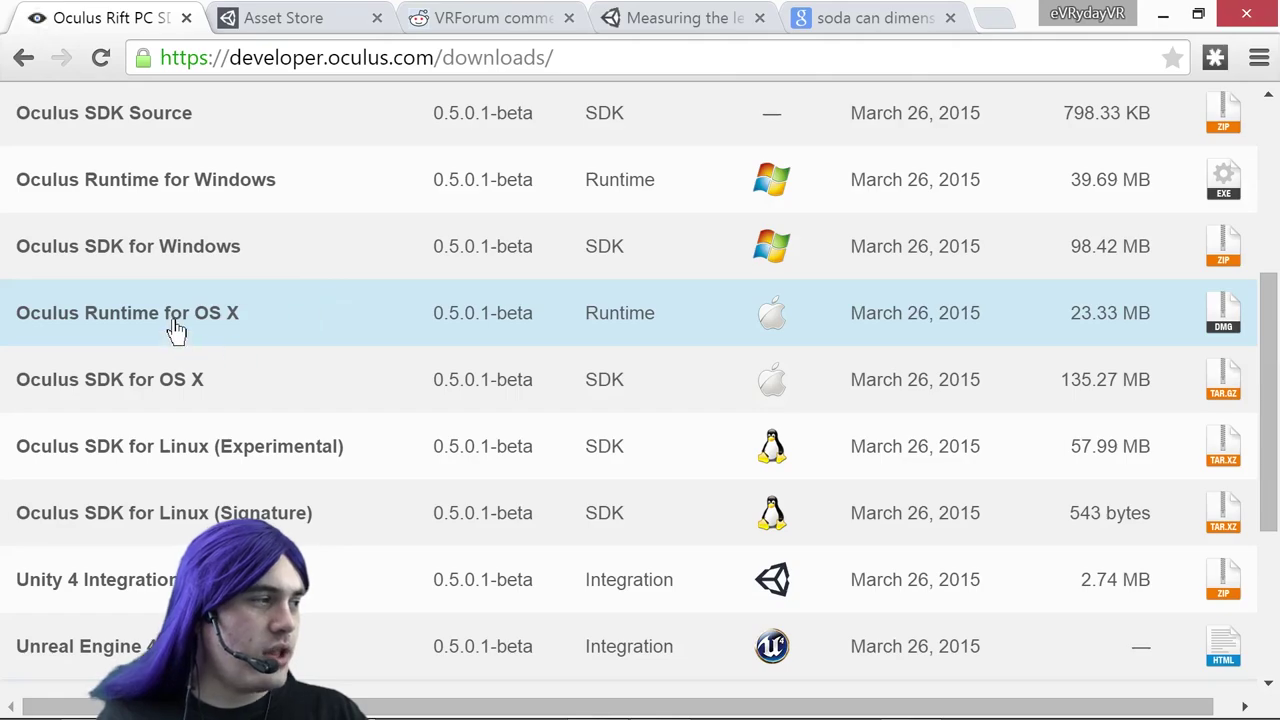
scroll(115, 570, "down", 1)
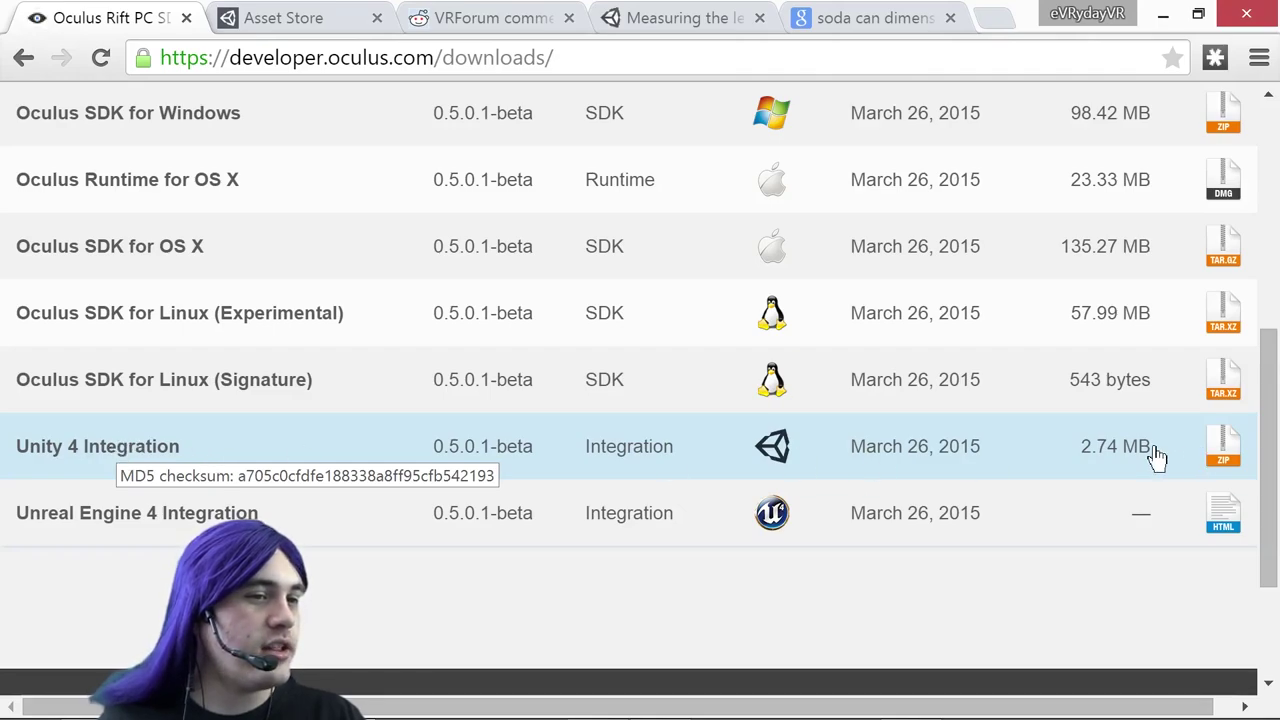
Accept the Oculus SDK EULA and save the Unity 4 Integration zip into the 0.5.0.1 folder
left_click(97, 447)
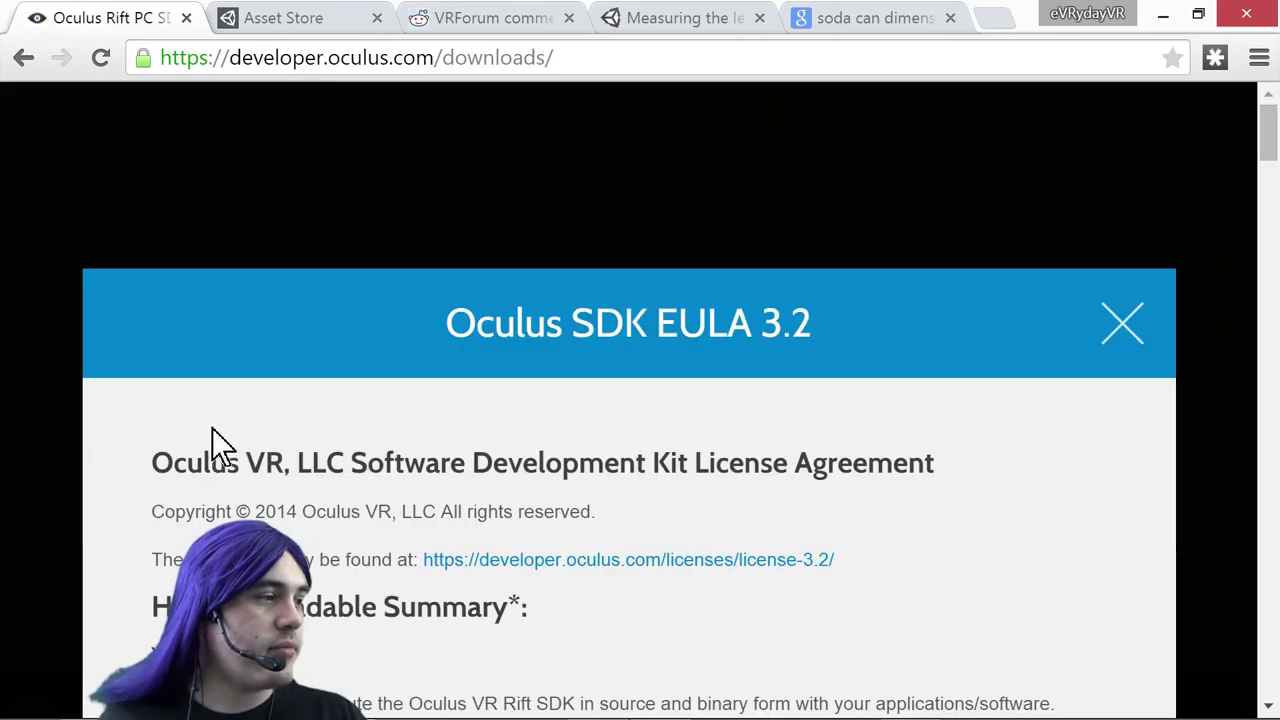
scroll(586, 377, "down", 10)
left_click_drag(1272, 214, 1268, 665)
left_click(162, 356)
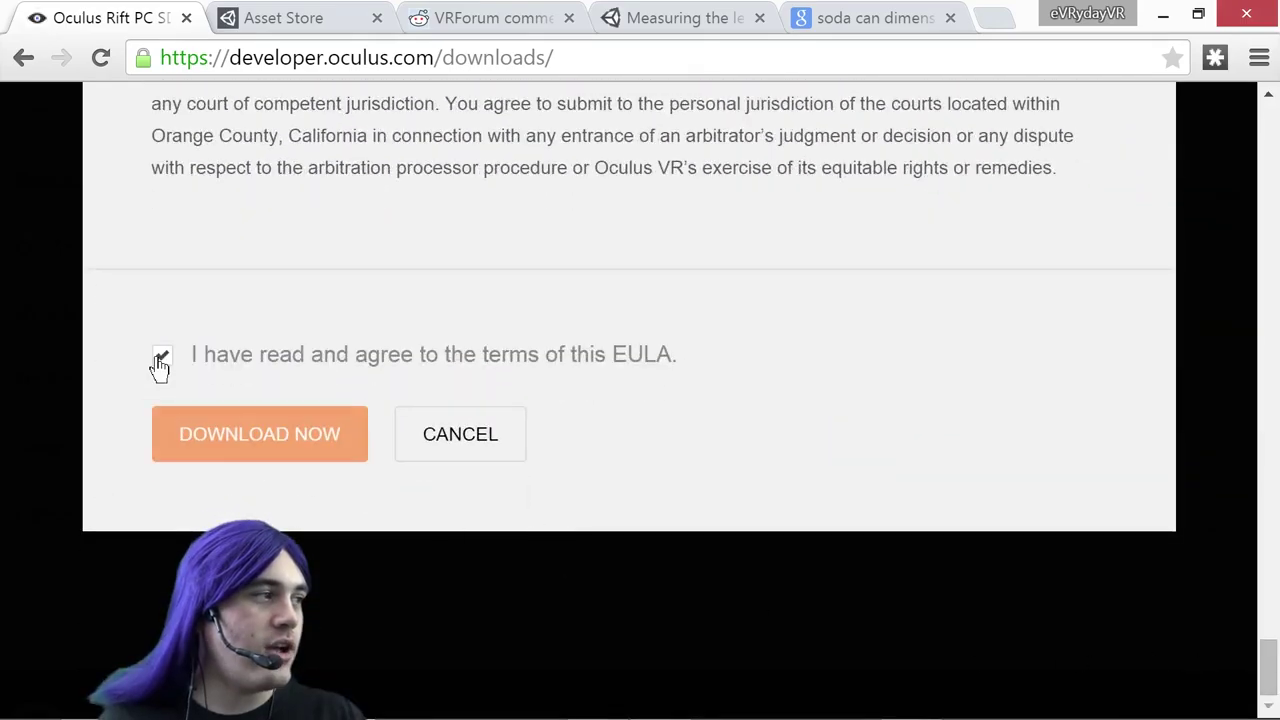
left_click(264, 452)
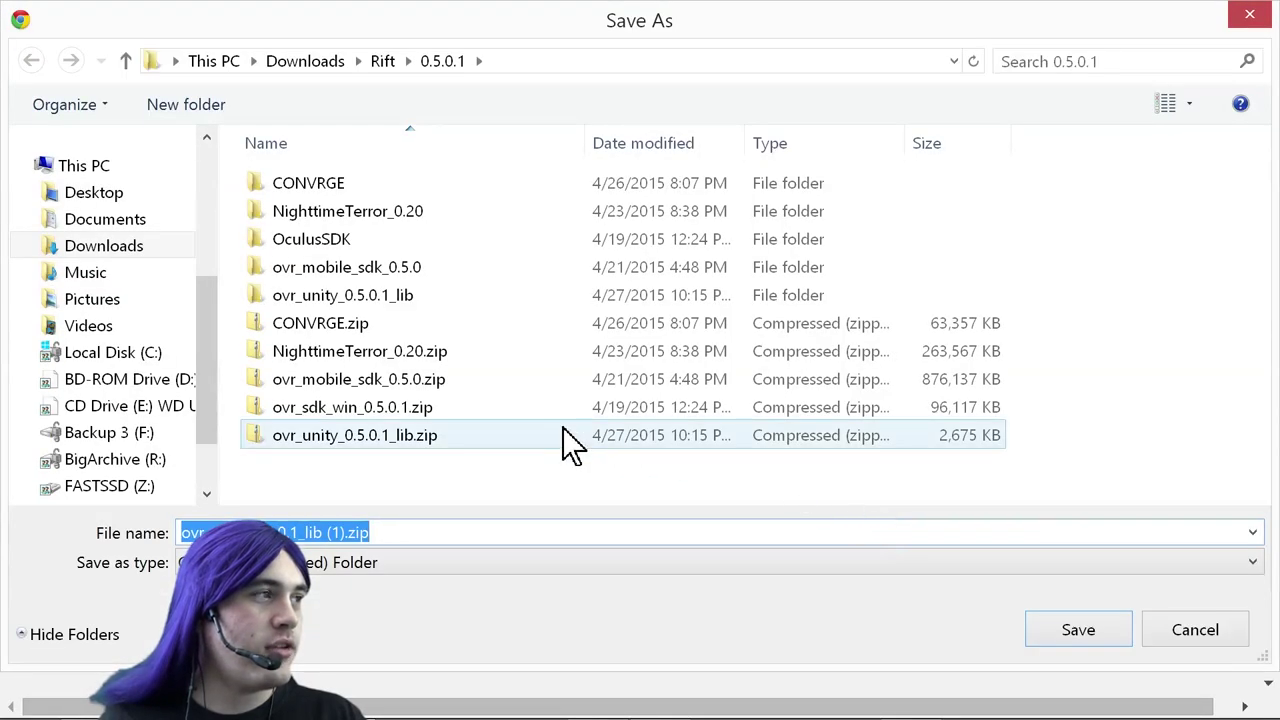
left_click(1075, 631)
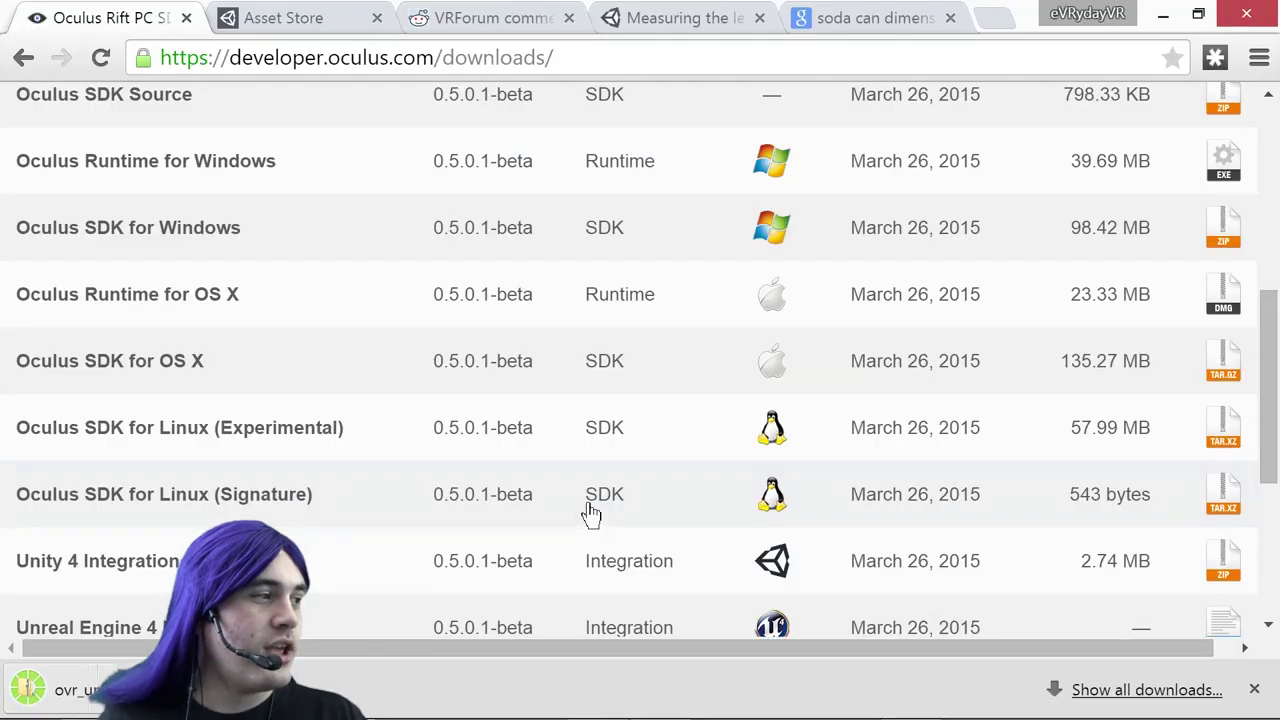
Extract the downloaded zip and select OculusUnityIntegration.unitypackage in the extracted folder
left_click(70, 690)
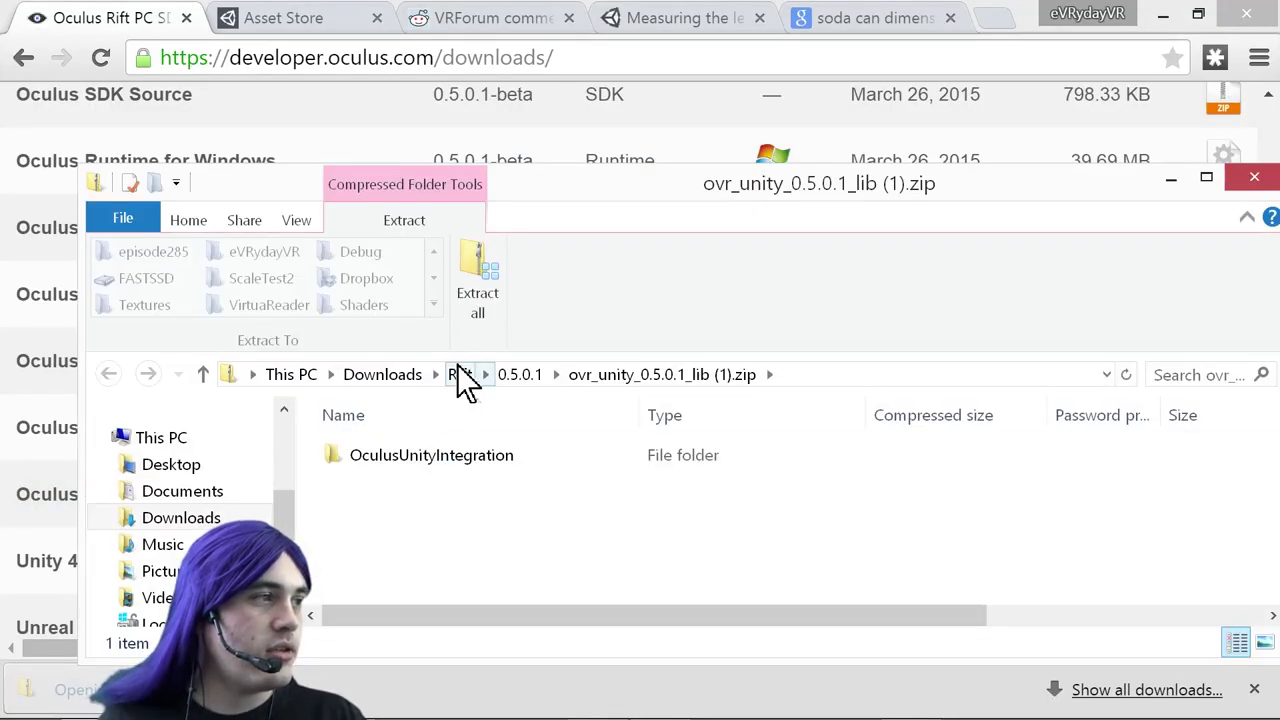
left_click(477, 278)
key("Return")
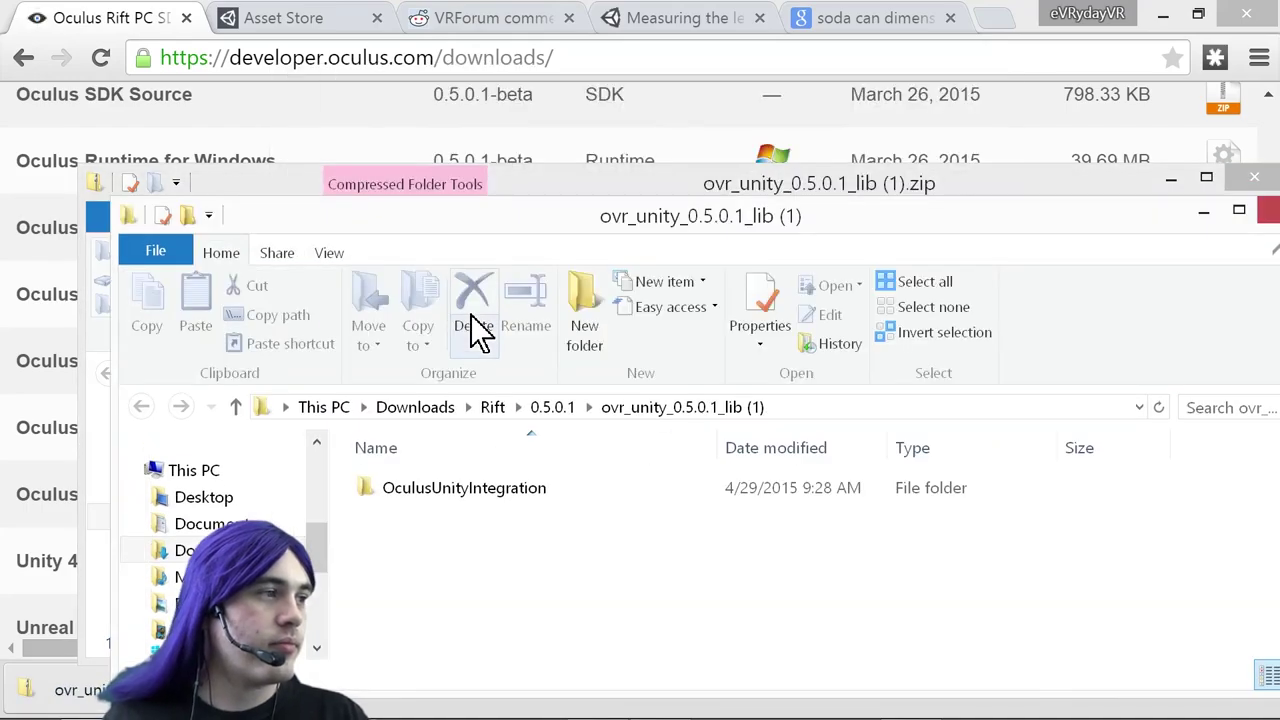
left_click_drag(625, 221, 535, 155)
double_click(413, 425)
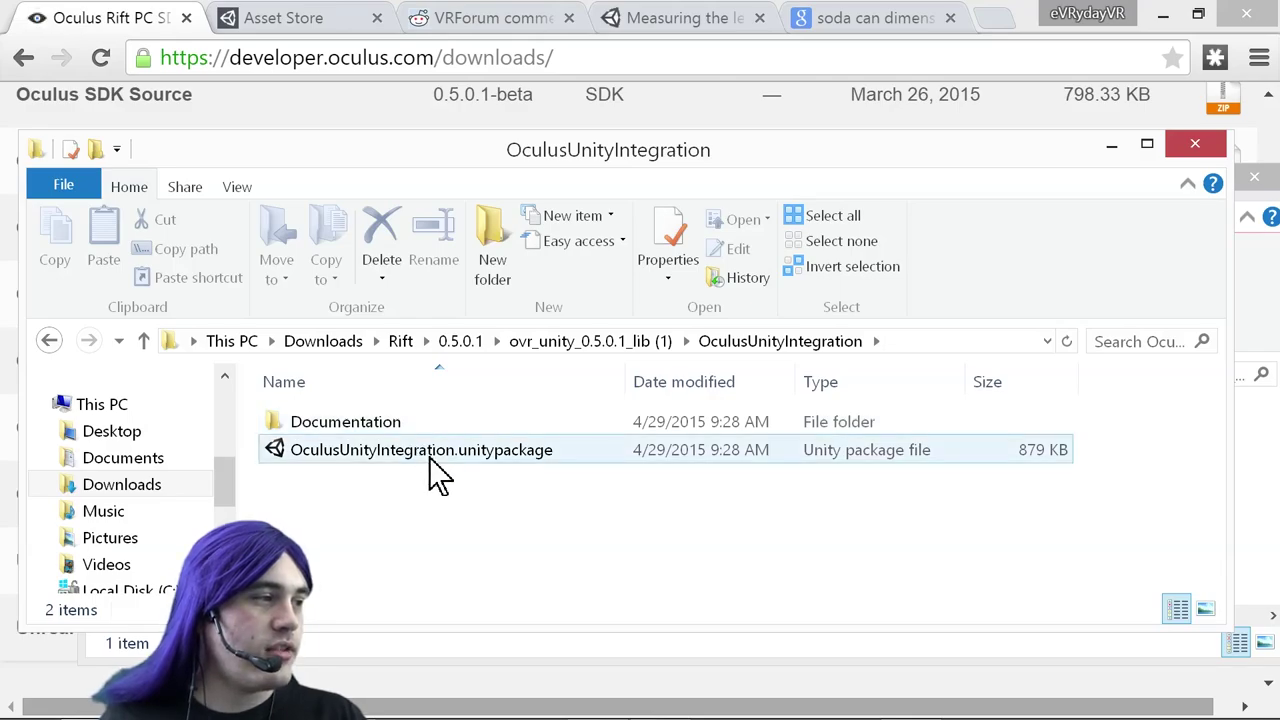
left_click(430, 460)
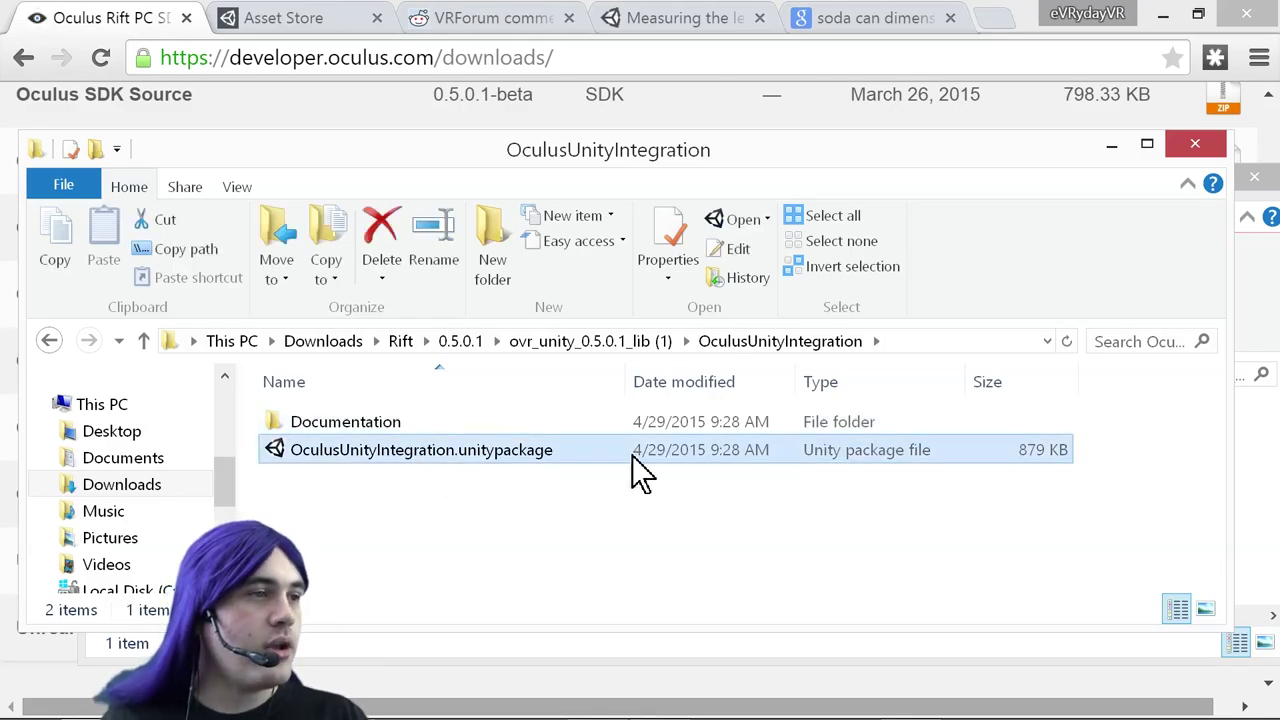
Close the zip's original window
left_click(912, 660)
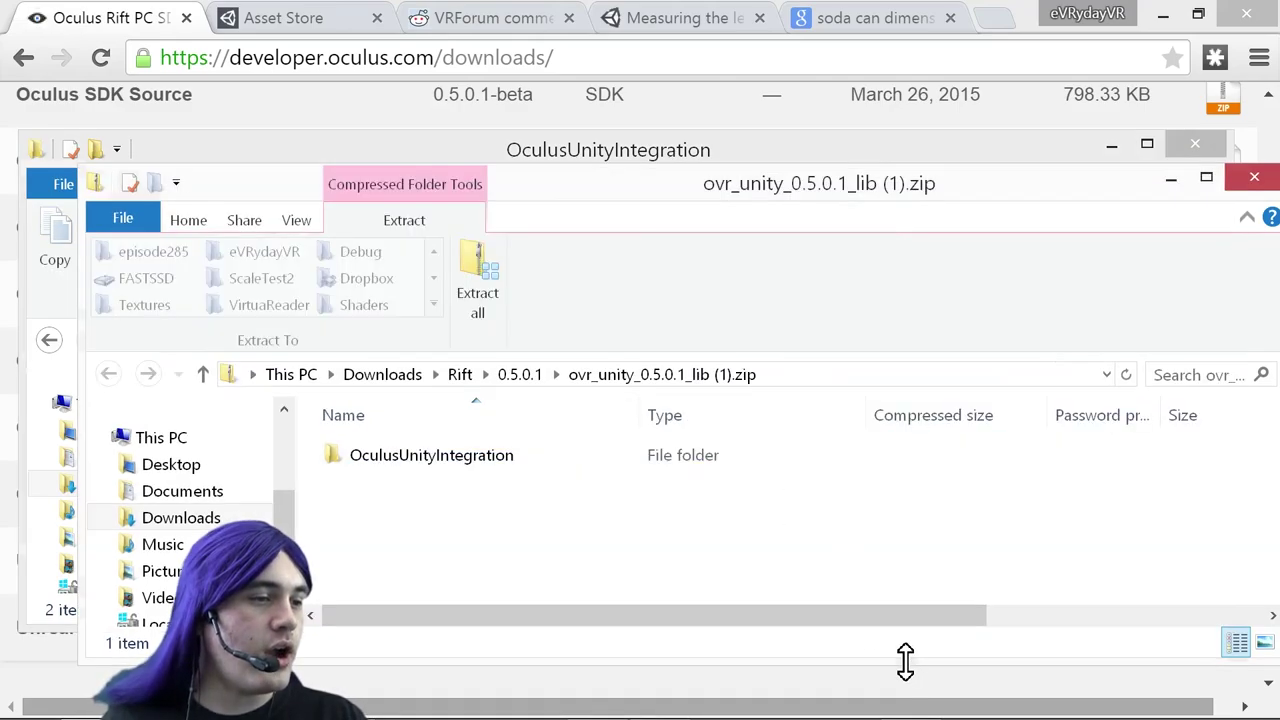
left_click_drag(1103, 192, 1063, 193)
left_click(1204, 185)
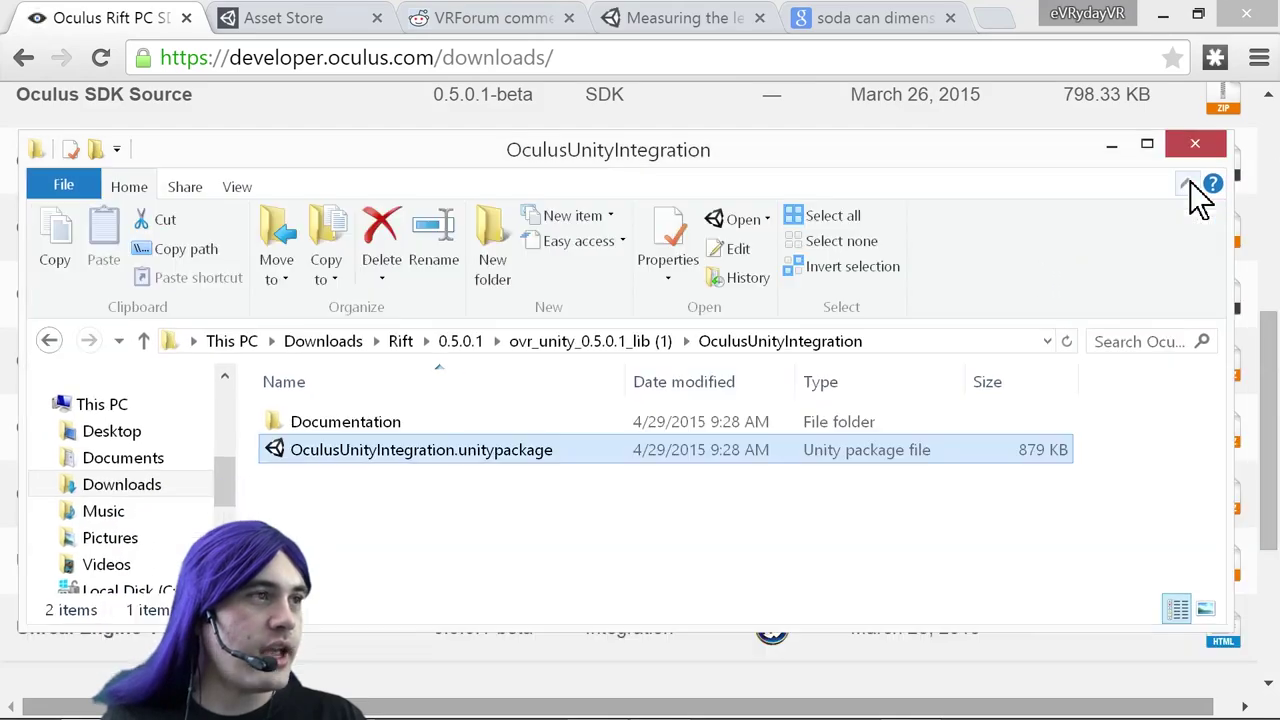
Bring the browser forward and look over the Oculus downloads page
left_click(138, 22)
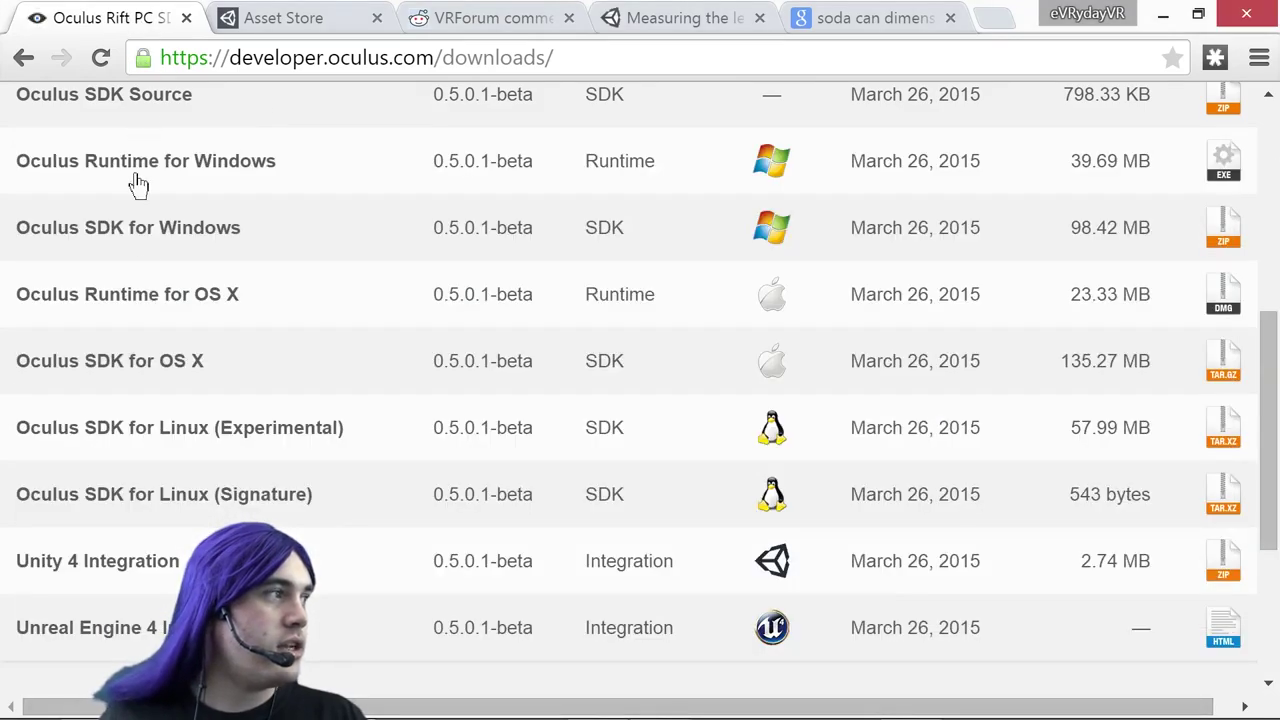
scroll(125, 437, "up", 1)
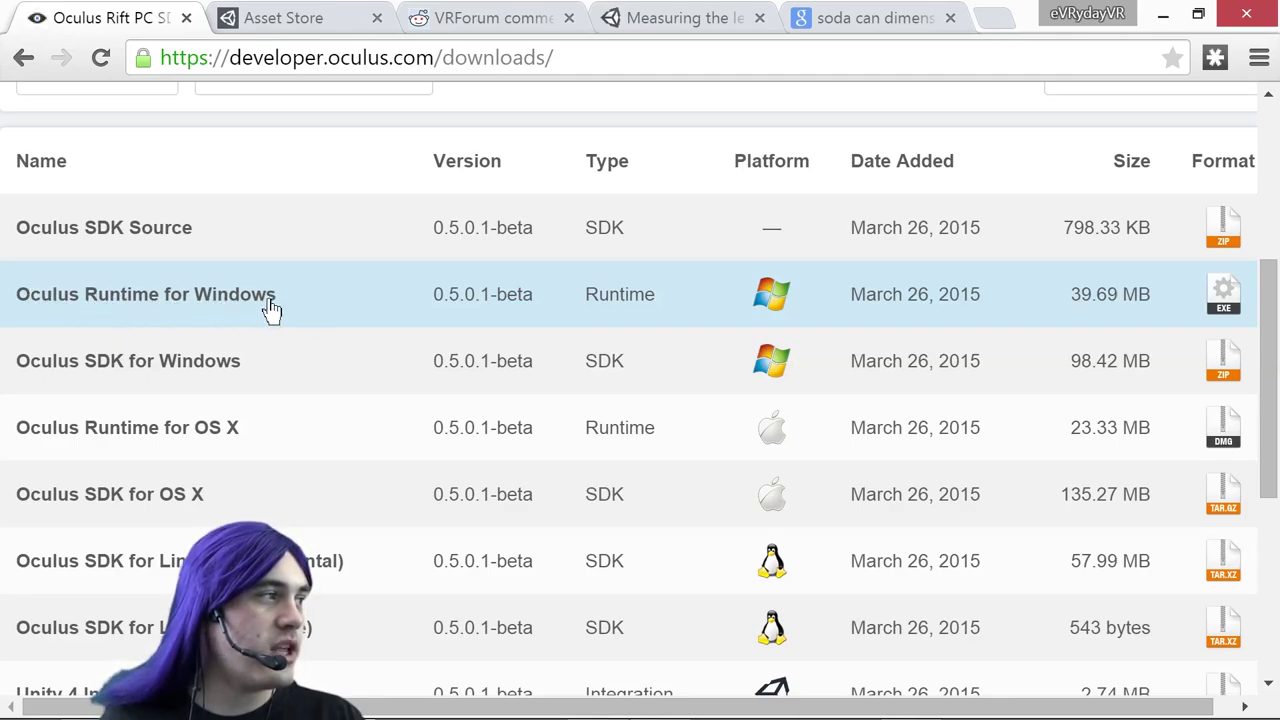
scroll(189, 334, "down", 1)
scroll(337, 567, "up", 2)
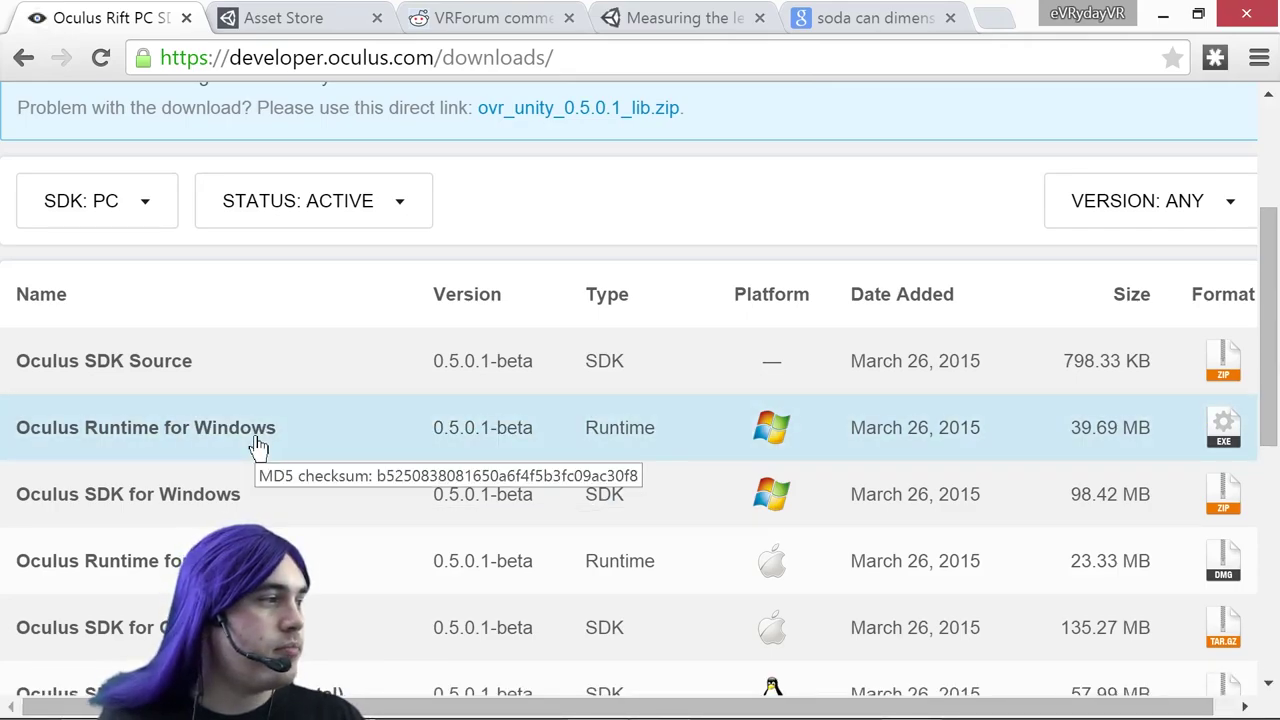
mouse_move(845, 710)
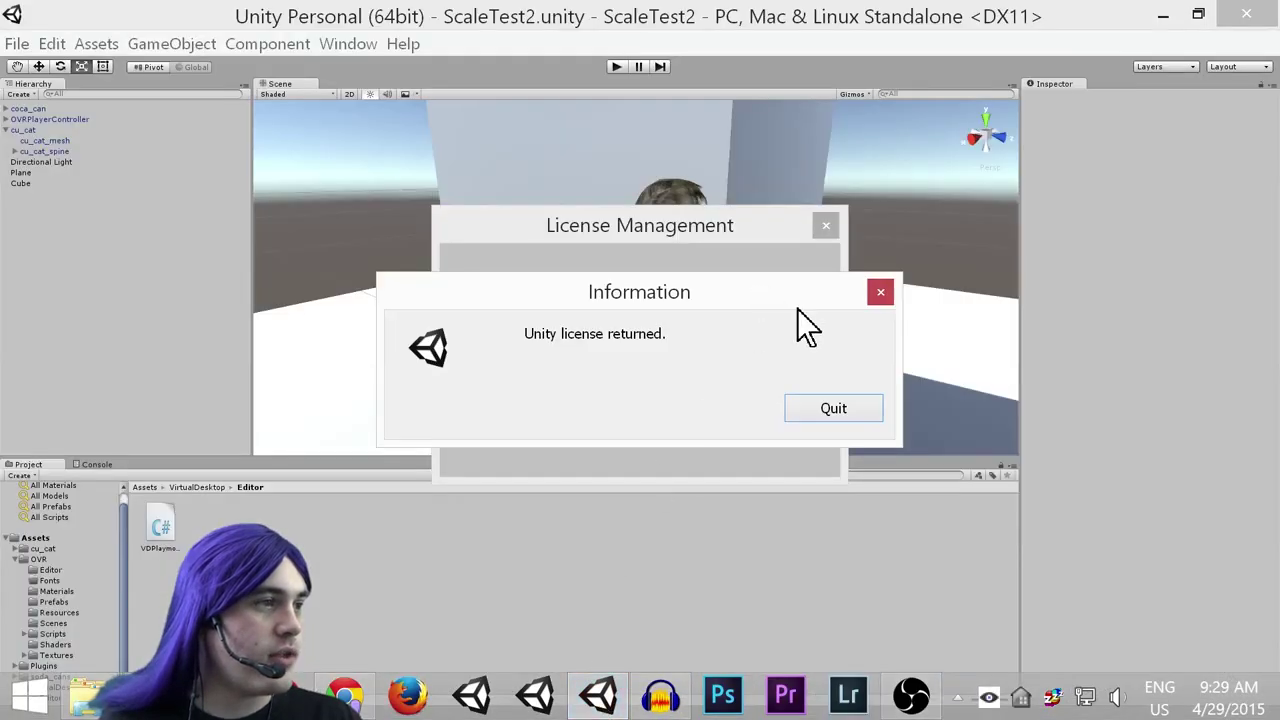
Quit Unity from the license-returned message and relaunch it from the taskbar
left_click(830, 409)
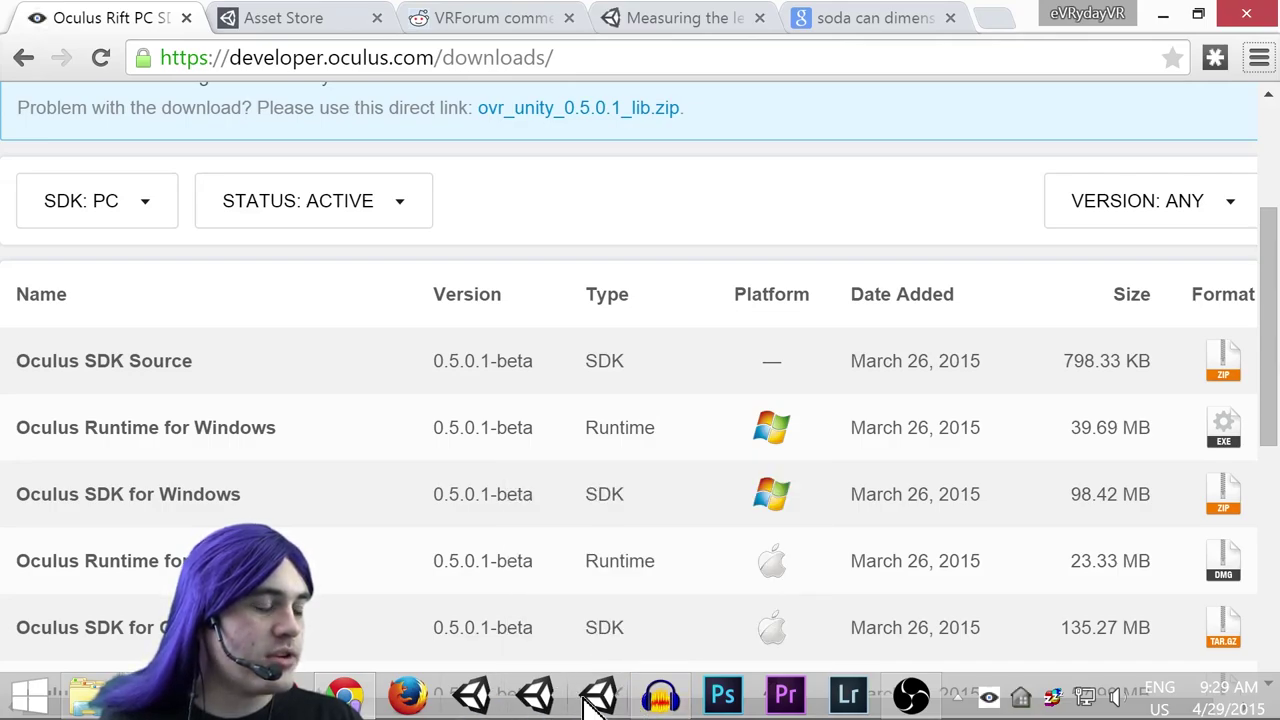
left_click(596, 699)
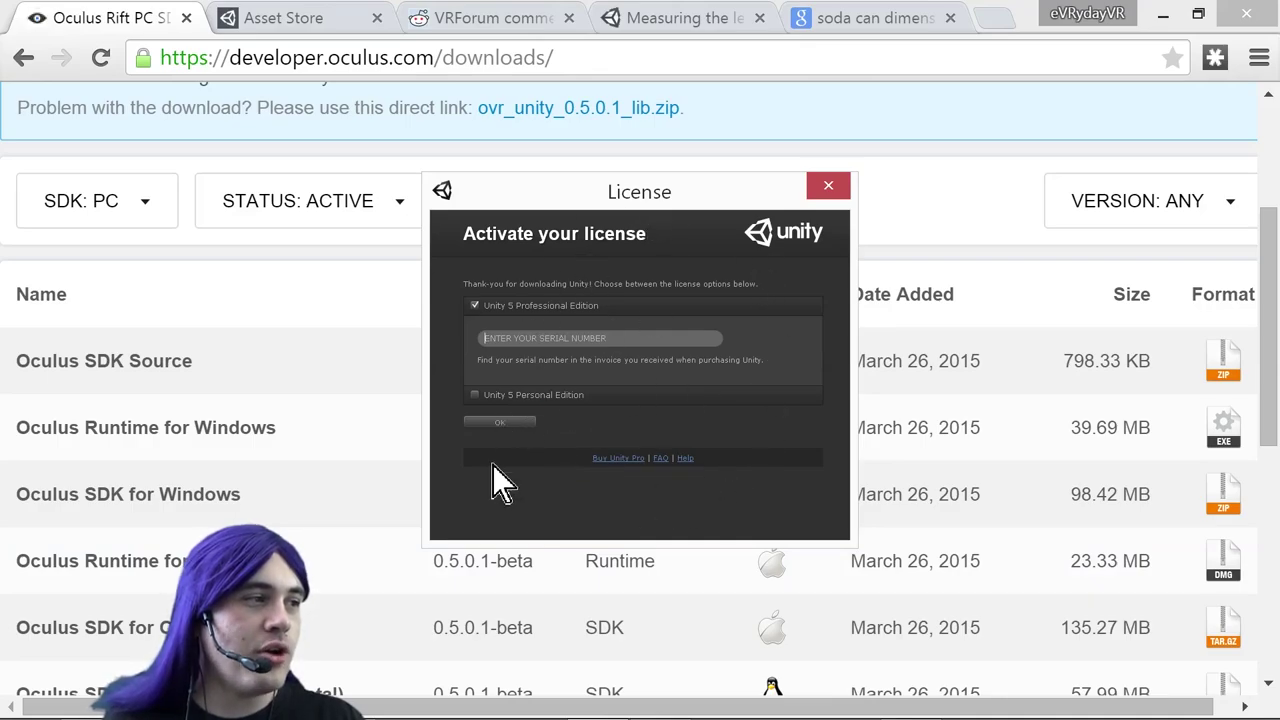
Activate the Unity 5 Personal Edition licence after reviewing its revenue terms, then start Unity
left_click(474, 396)
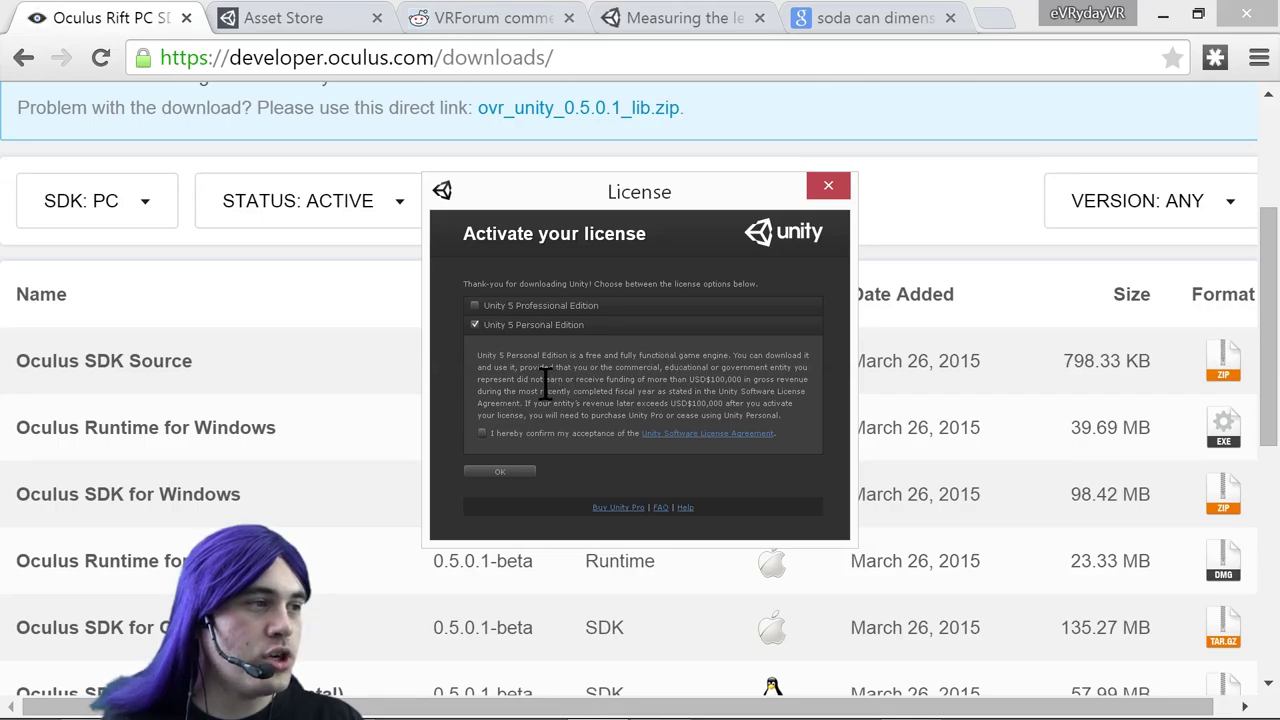
left_click_drag(545, 380, 658, 381)
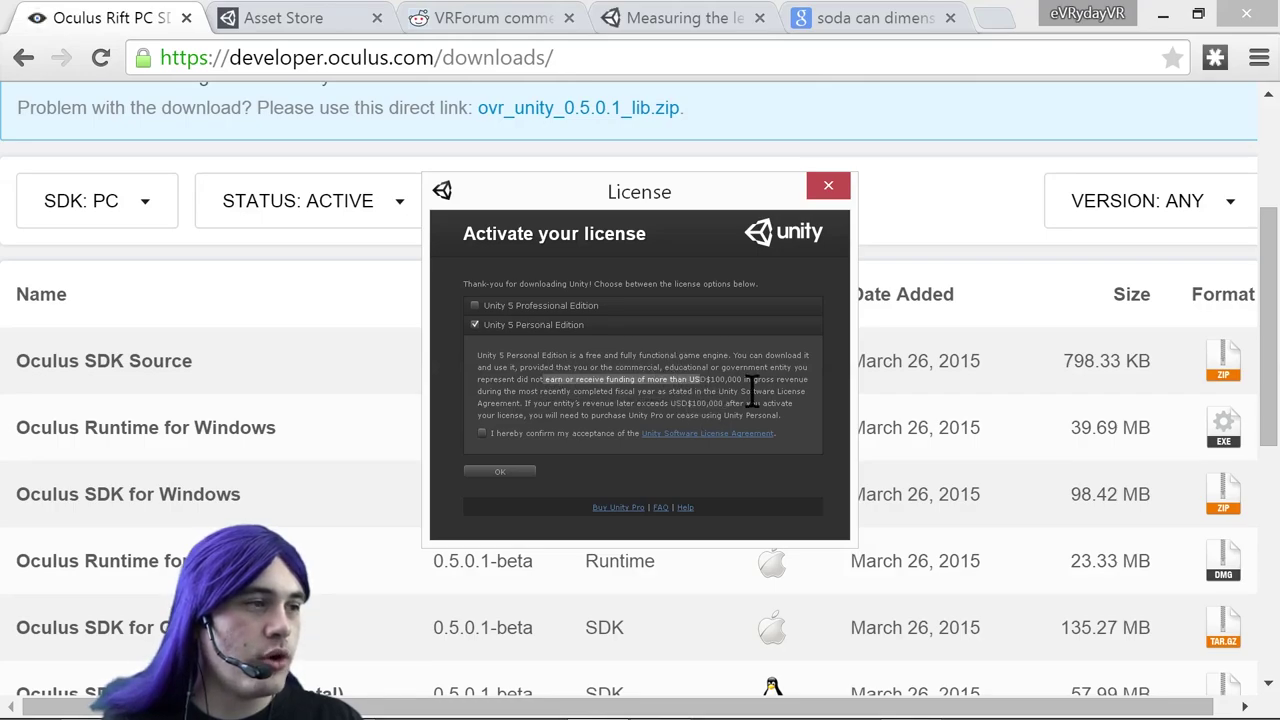
left_click_drag(751, 392, 588, 394)
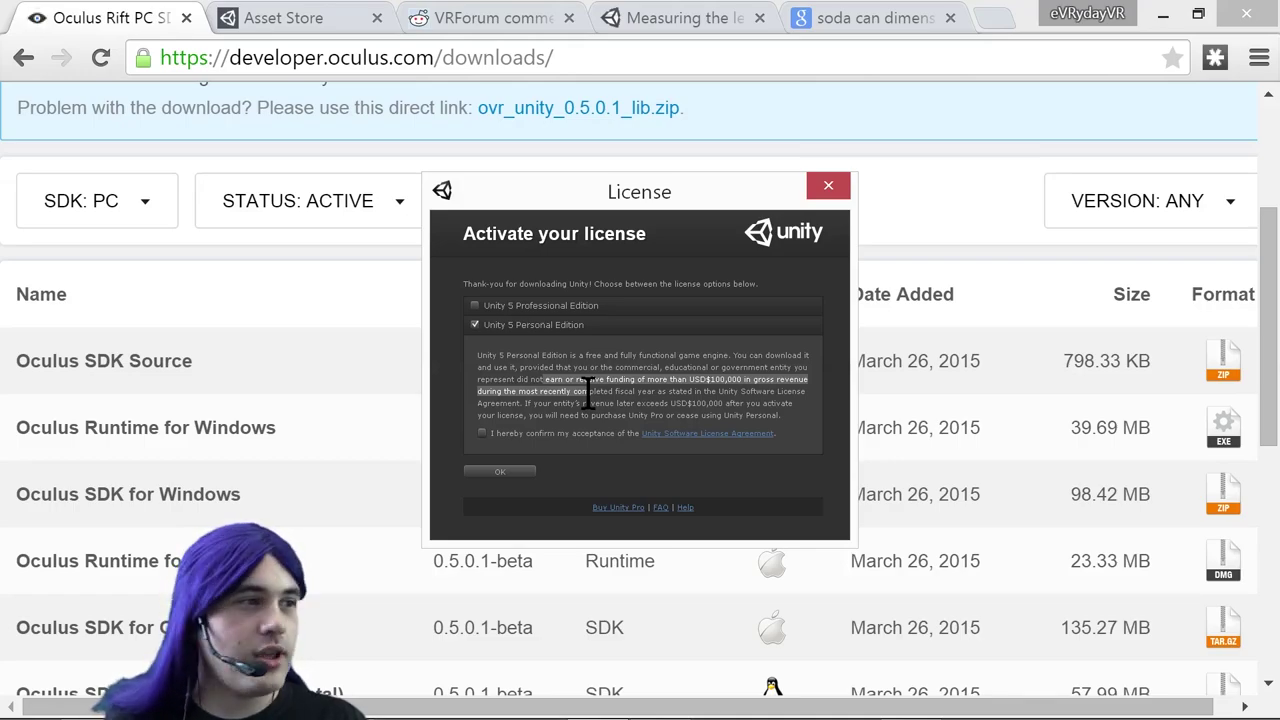
left_click(592, 415)
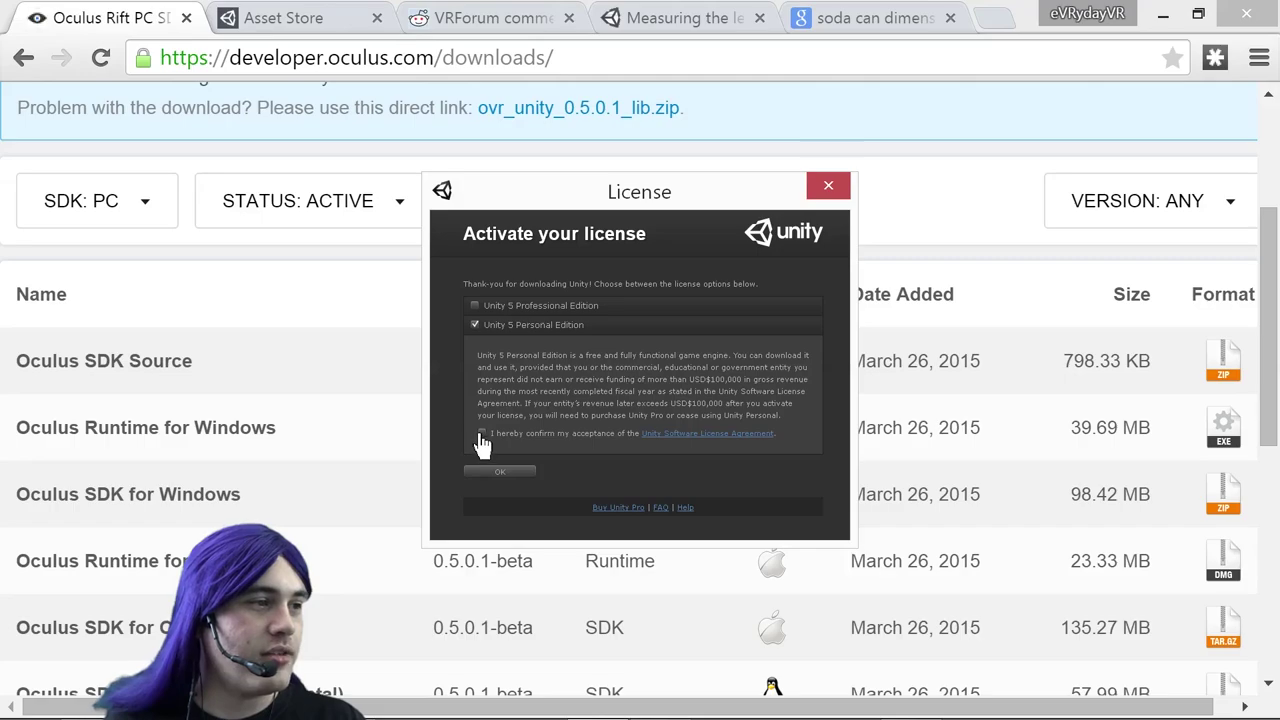
left_click(505, 481)
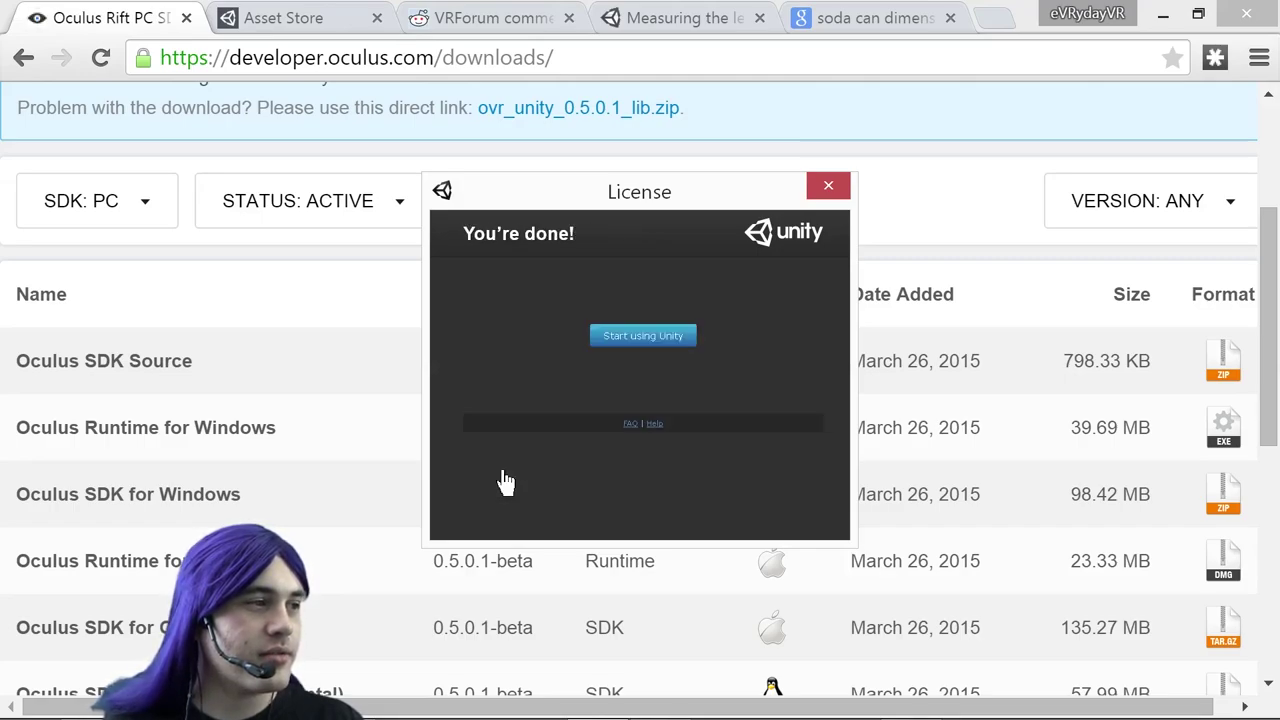
left_click(658, 340)
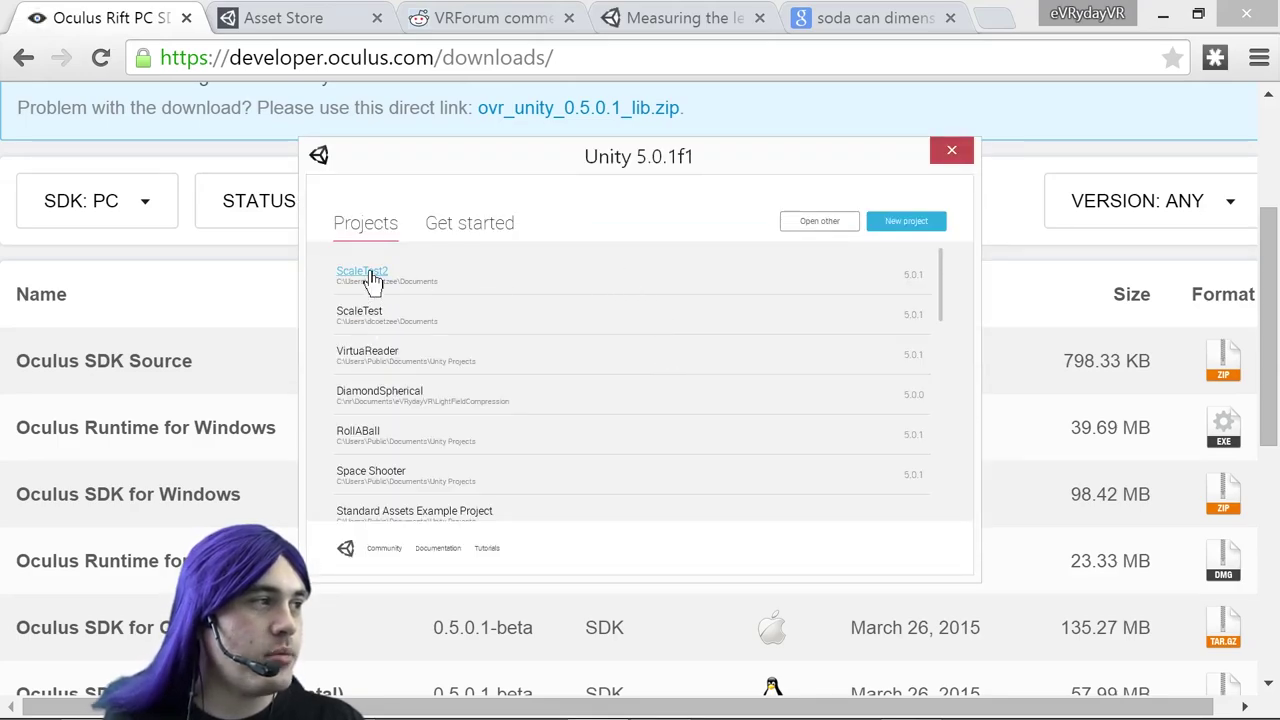
Create a new 3D project named ScaleTest3
left_click(918, 232)
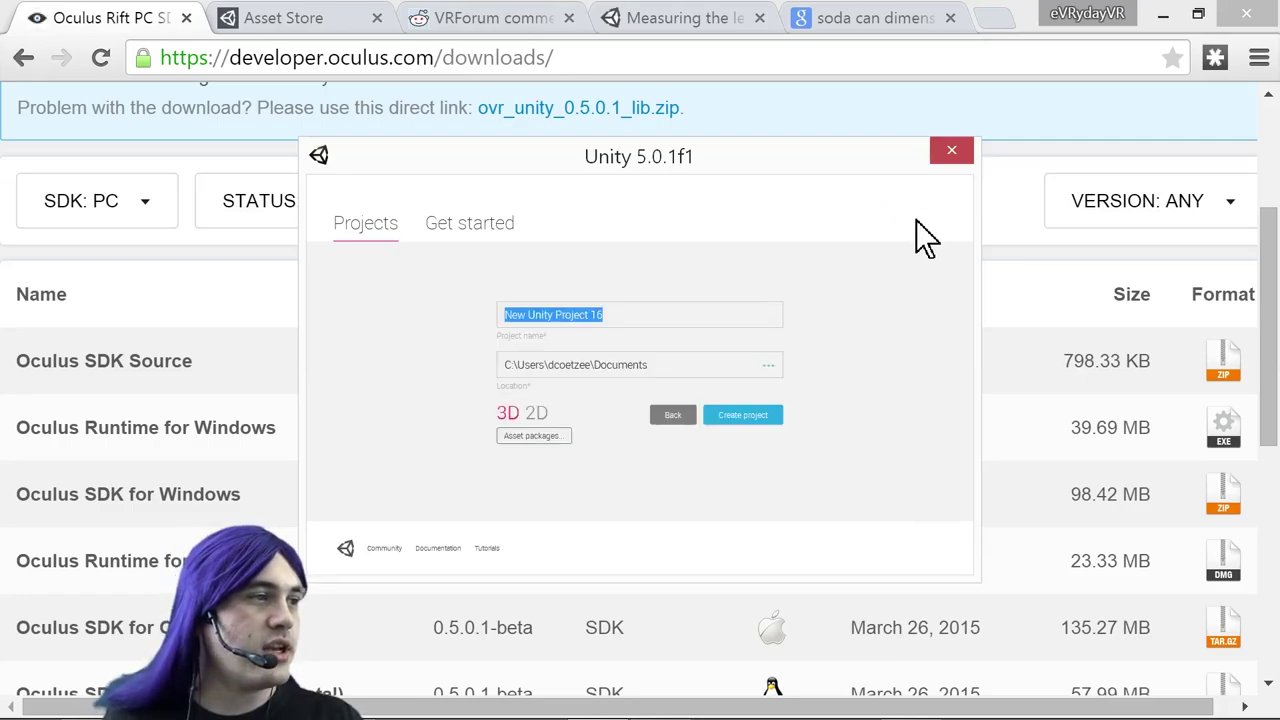
type("S")
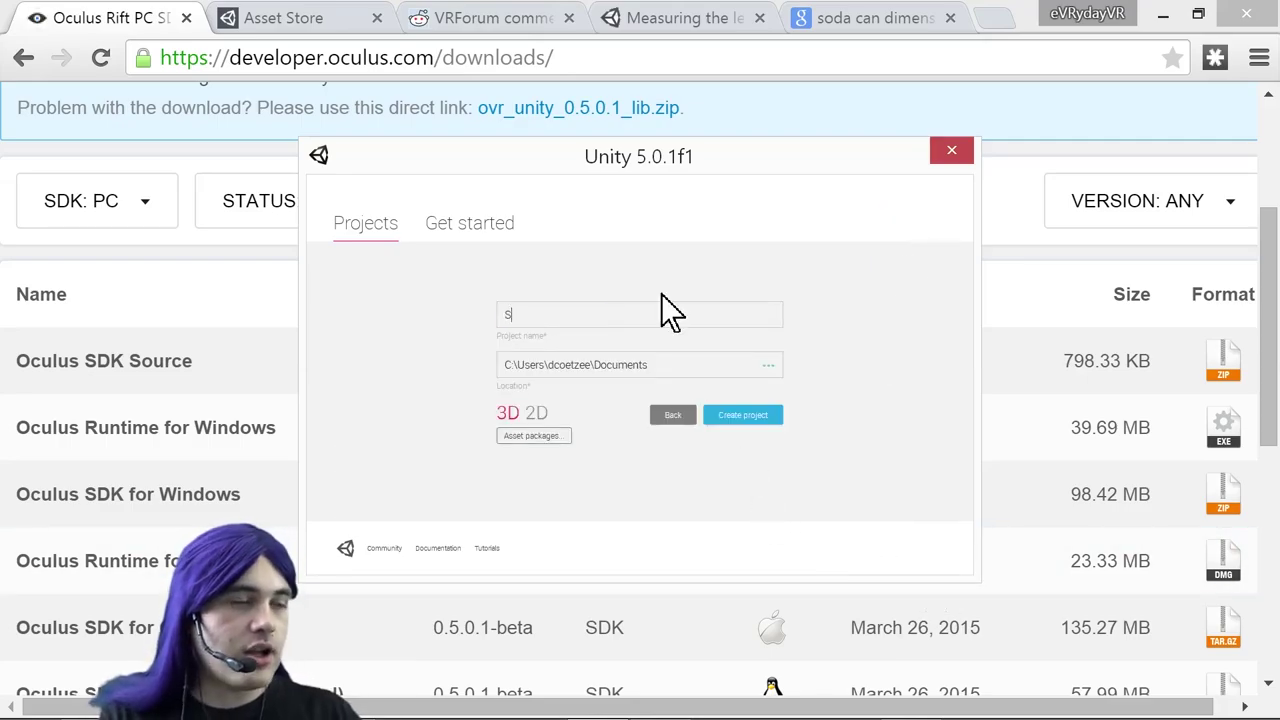
type("caleTest3")
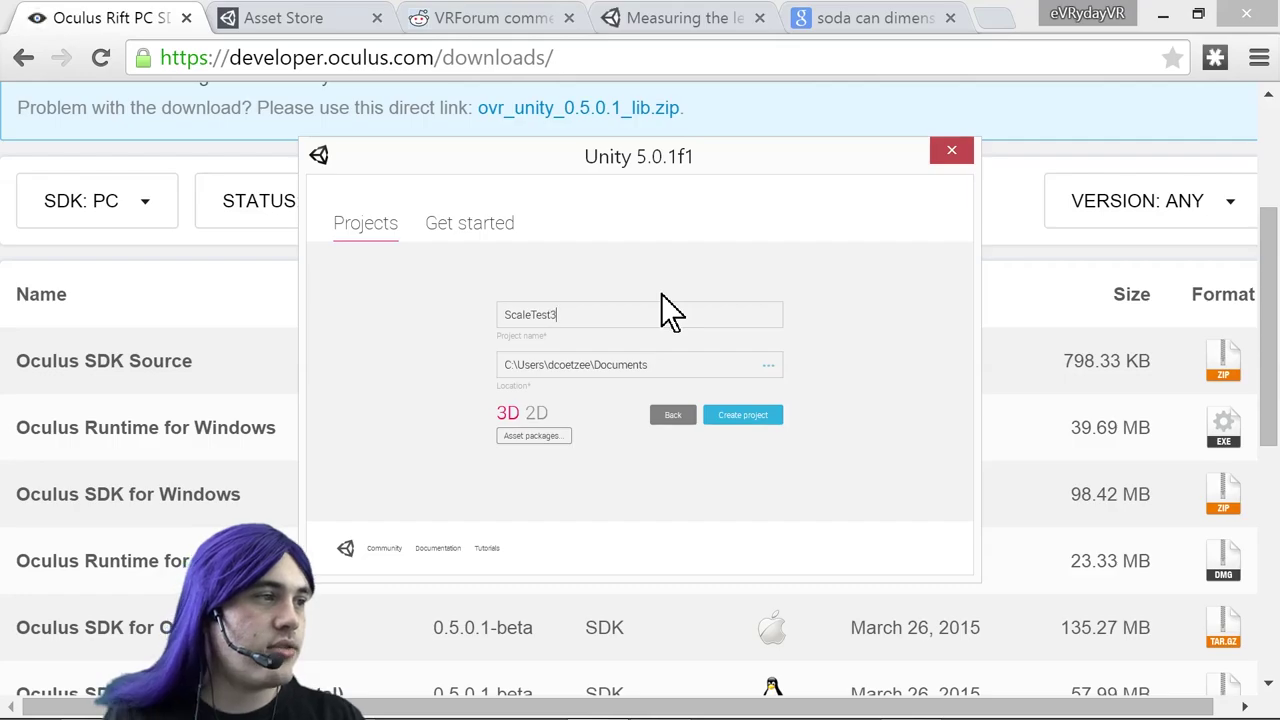
left_click(747, 418)
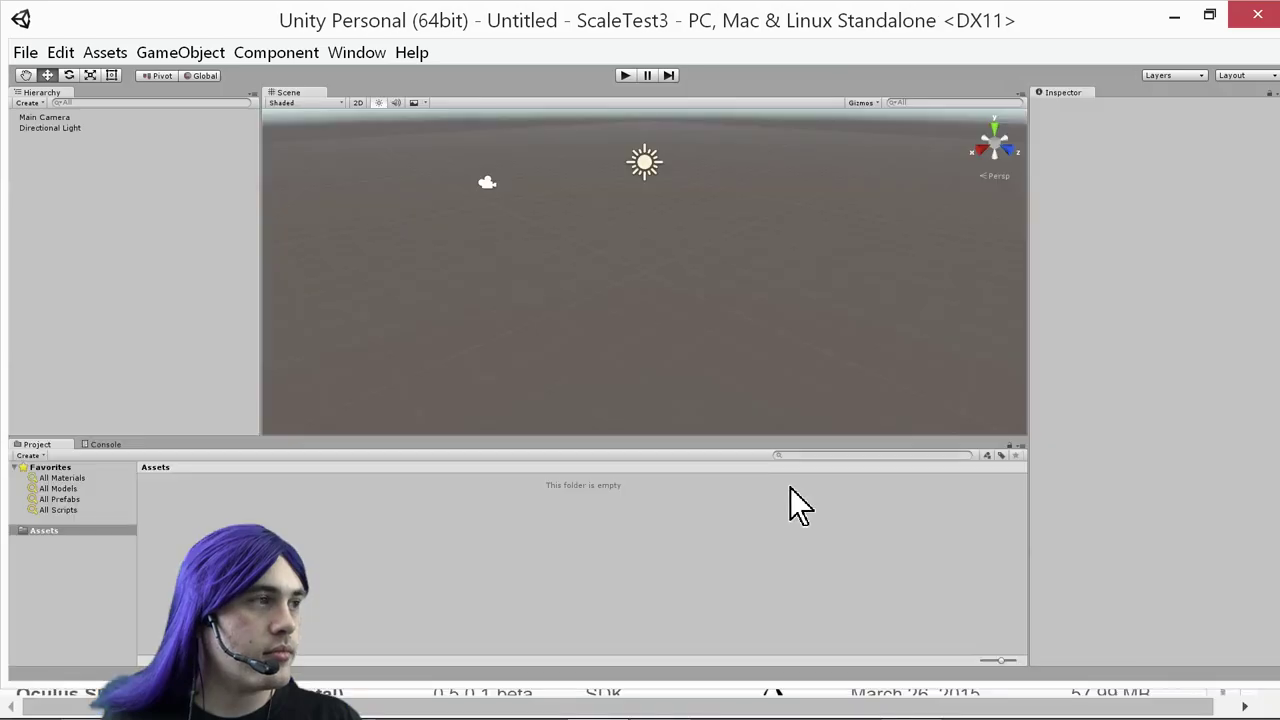
Check Unity's version and licence in Help > About Unity
left_click(411, 48)
left_click(428, 84)
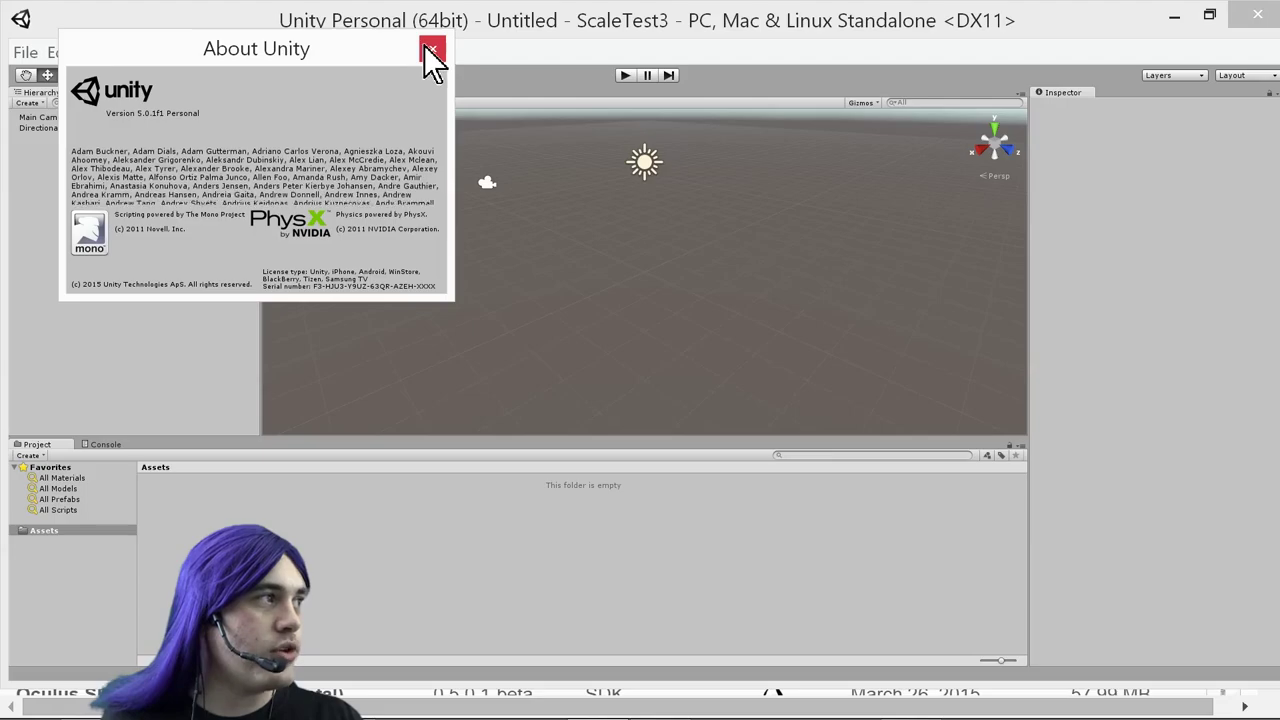
left_click(424, 47)
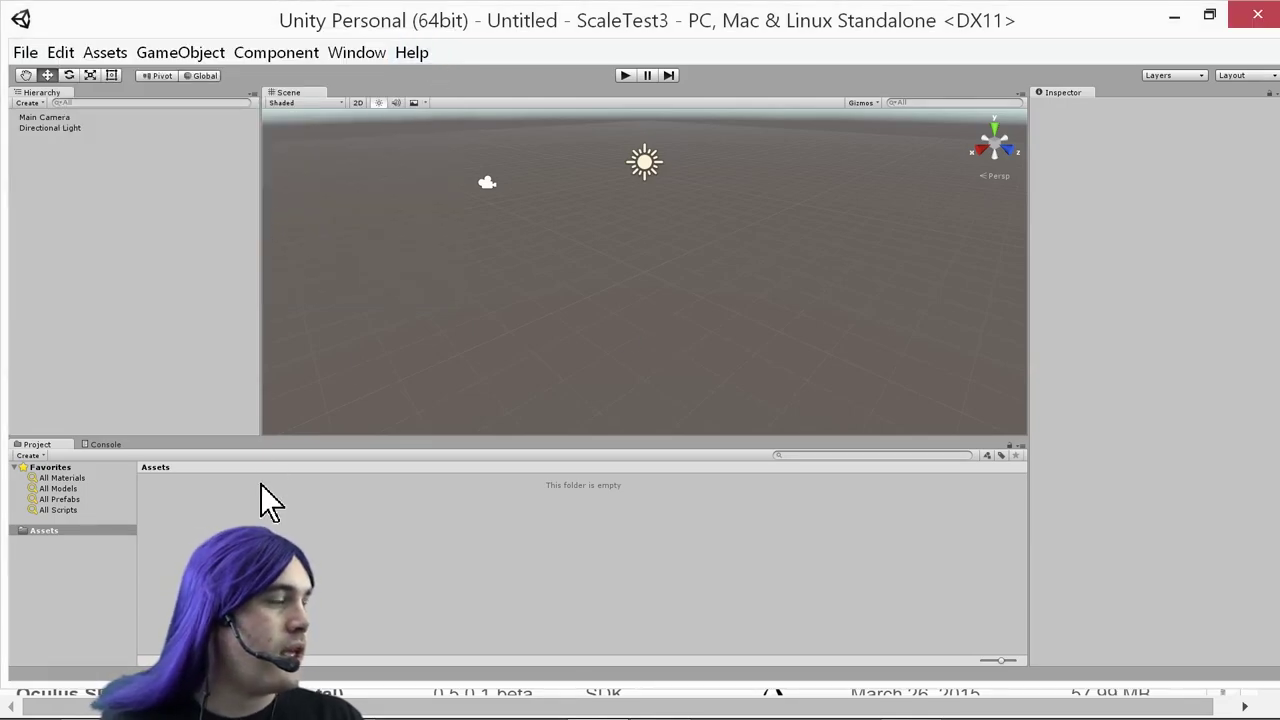
Drag OculusUnityIntegration.unitypackage from Explorer into Unity and import all its files
key("alt+Tab")
left_click(516, 349)
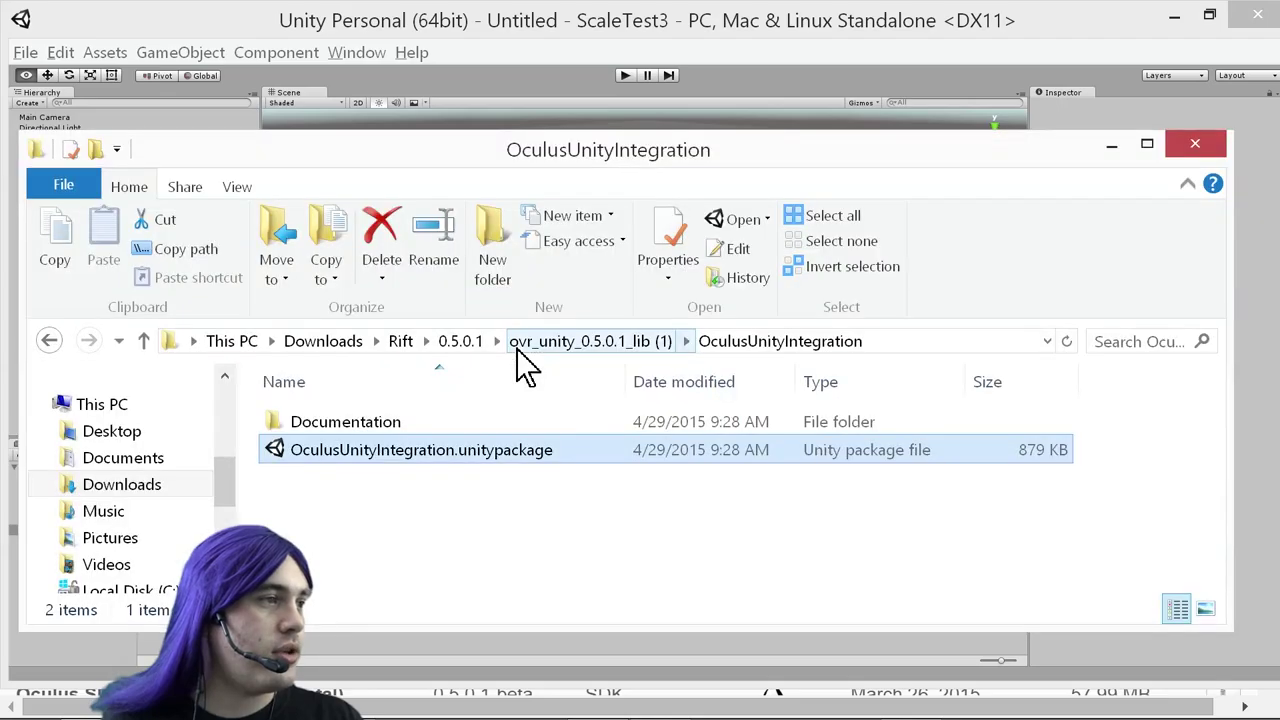
left_click_drag(371, 152, 852, 129)
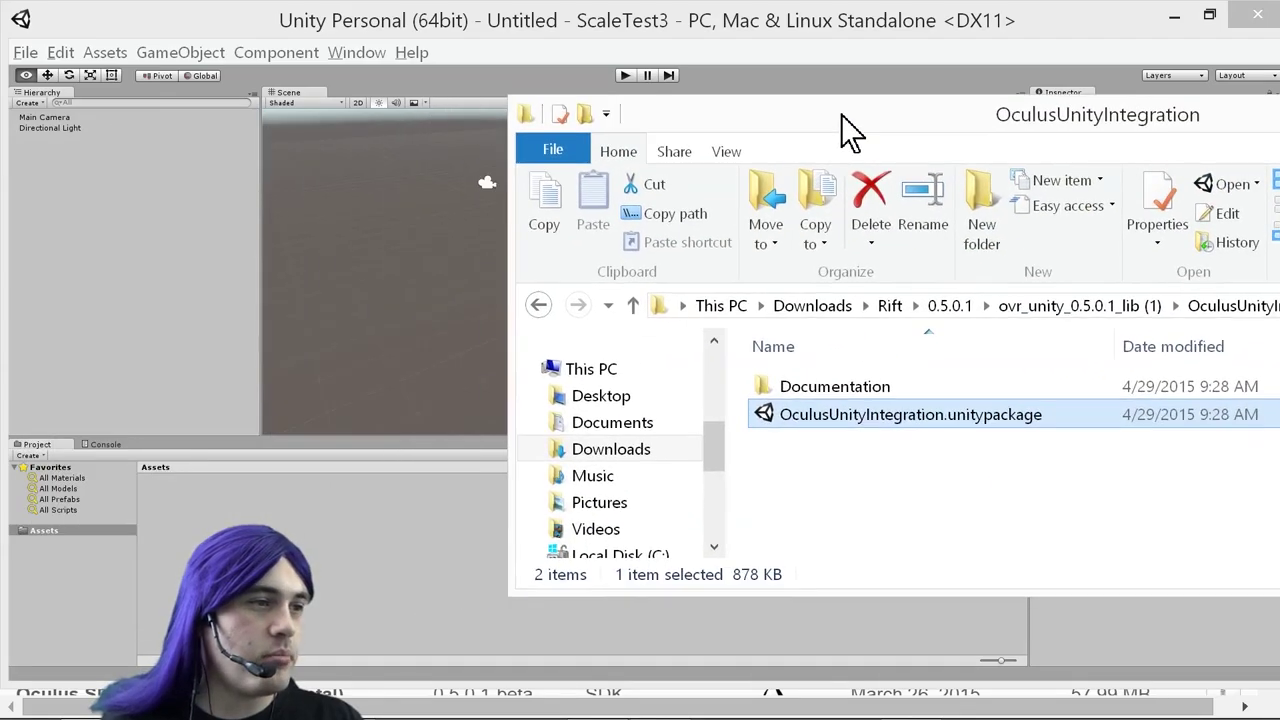
left_click_drag(848, 434, 386, 543)
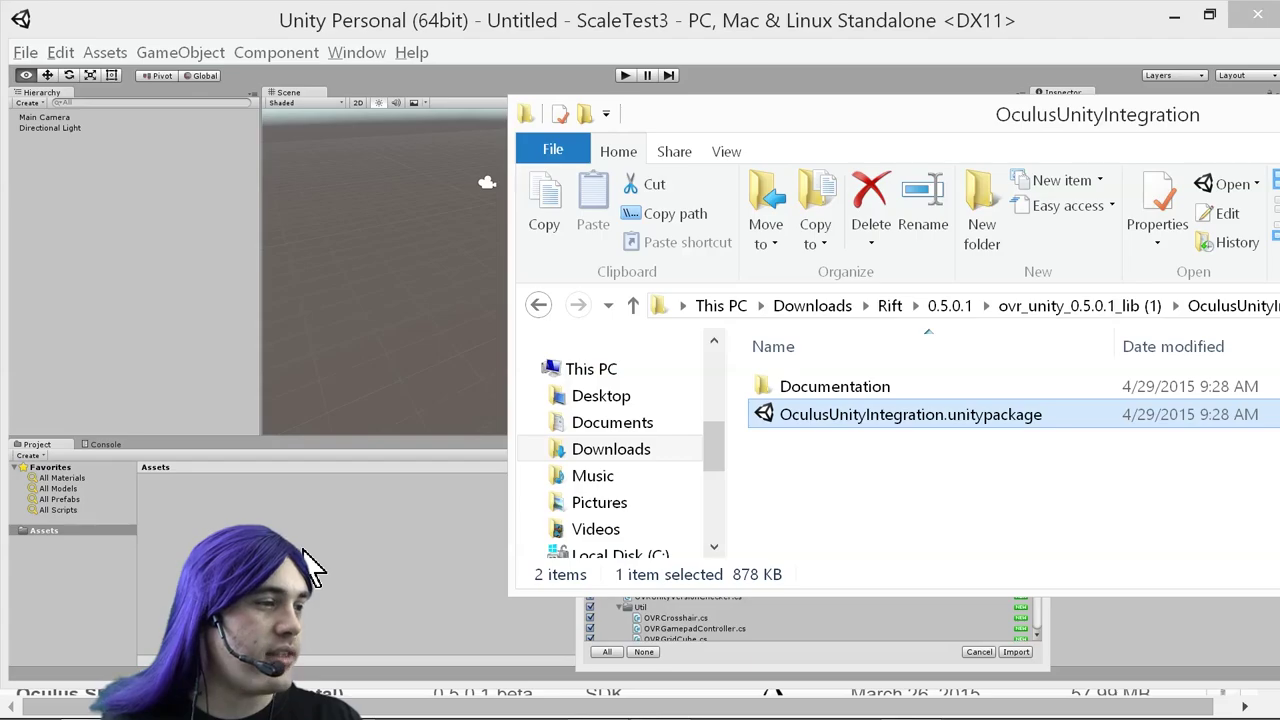
left_click(813, 660)
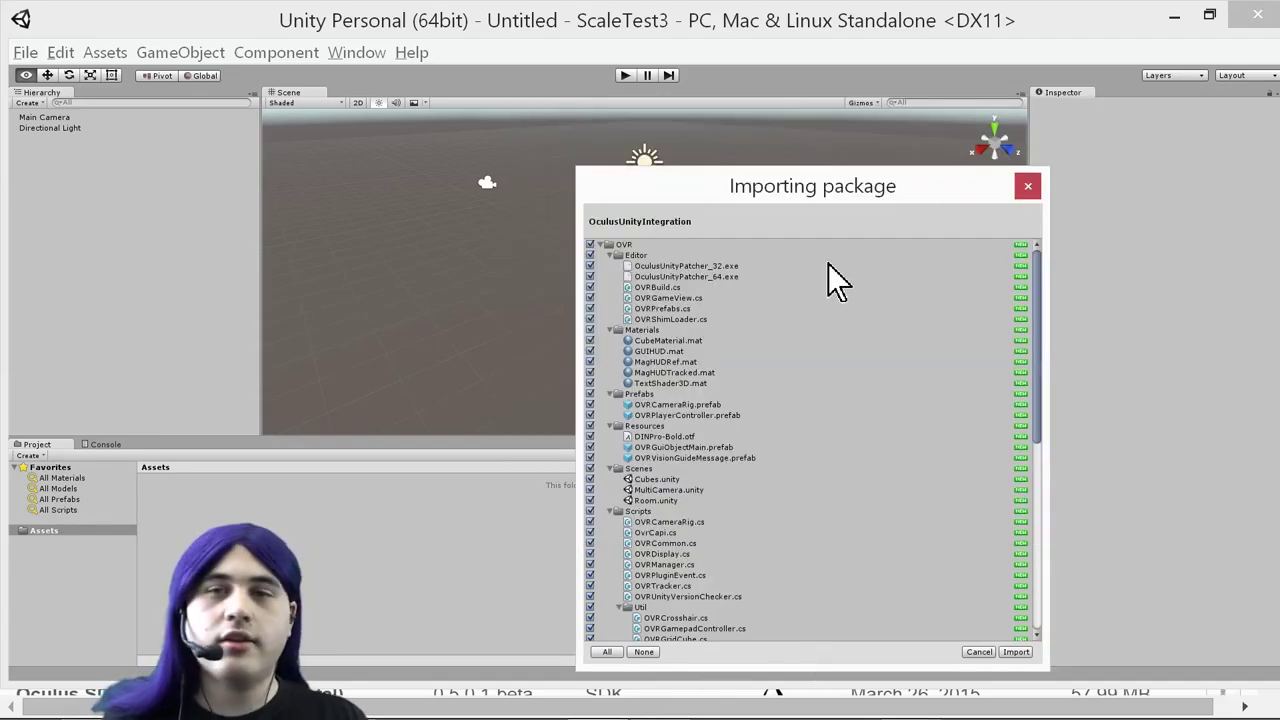
left_click(1017, 652)
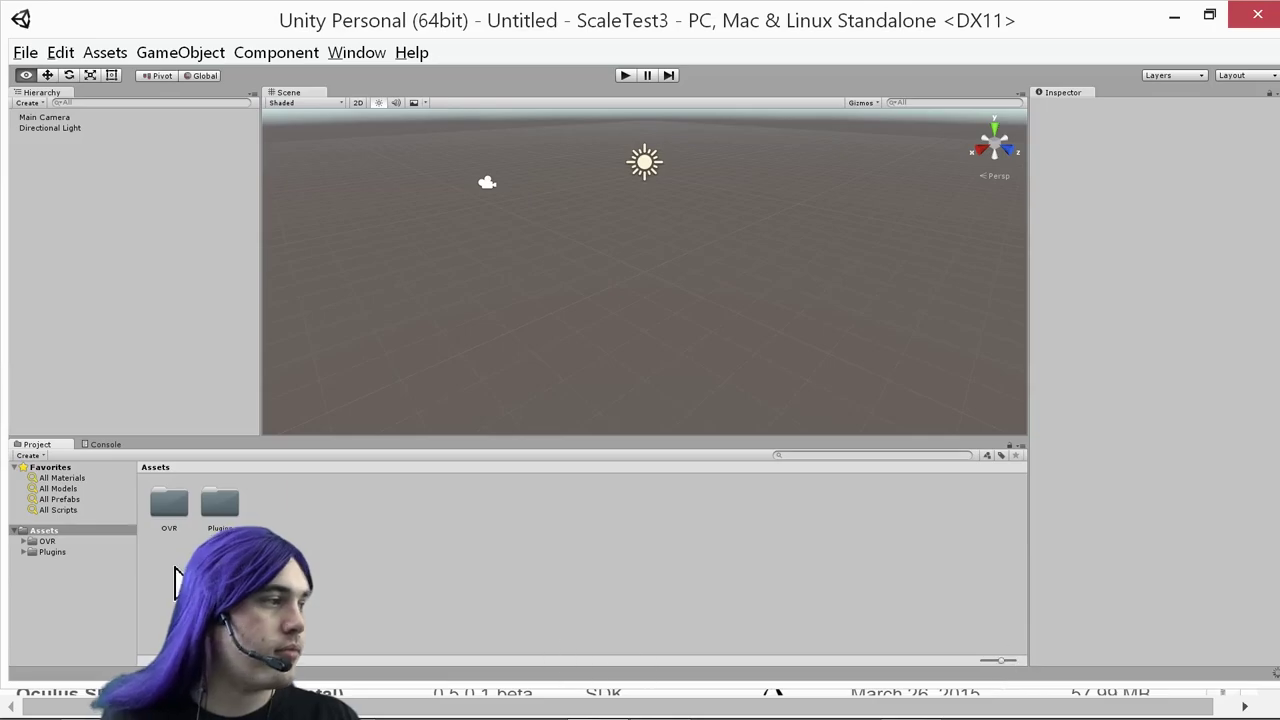
Inspect the Assets Plugins folder, then delete Main Camera from the scene
left_click(20, 553)
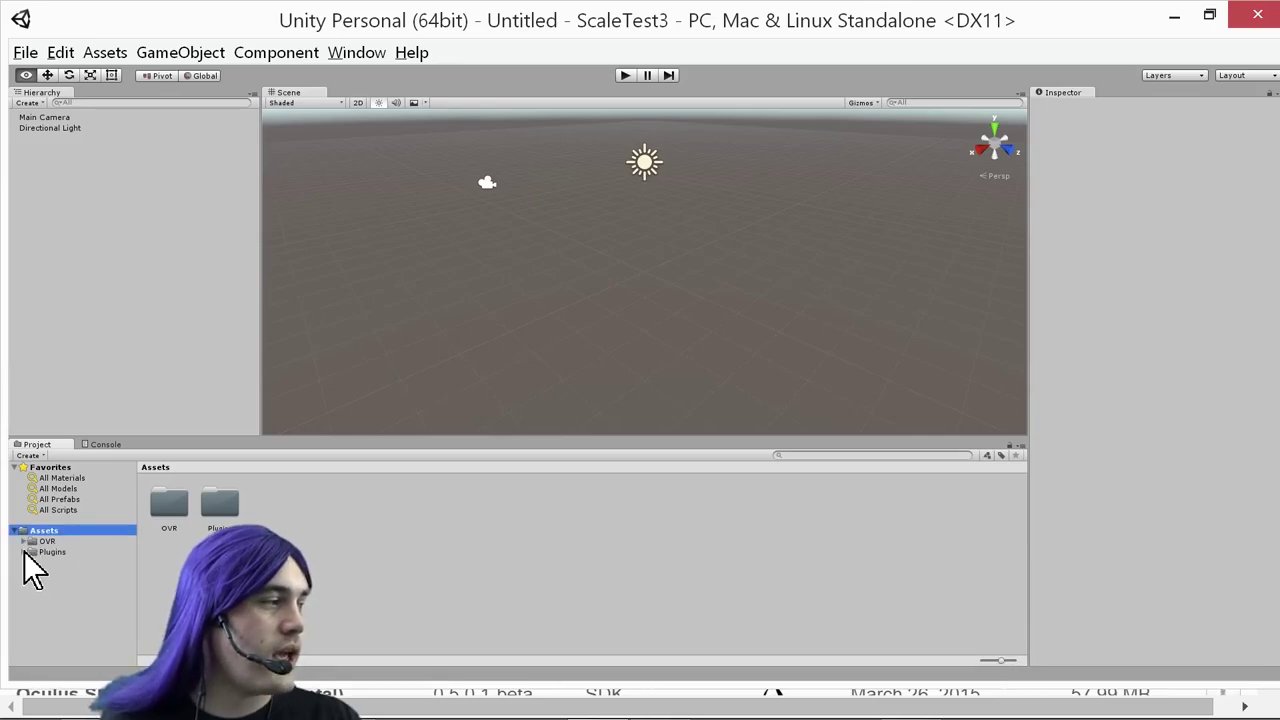
left_click(23, 552)
left_click(22, 552)
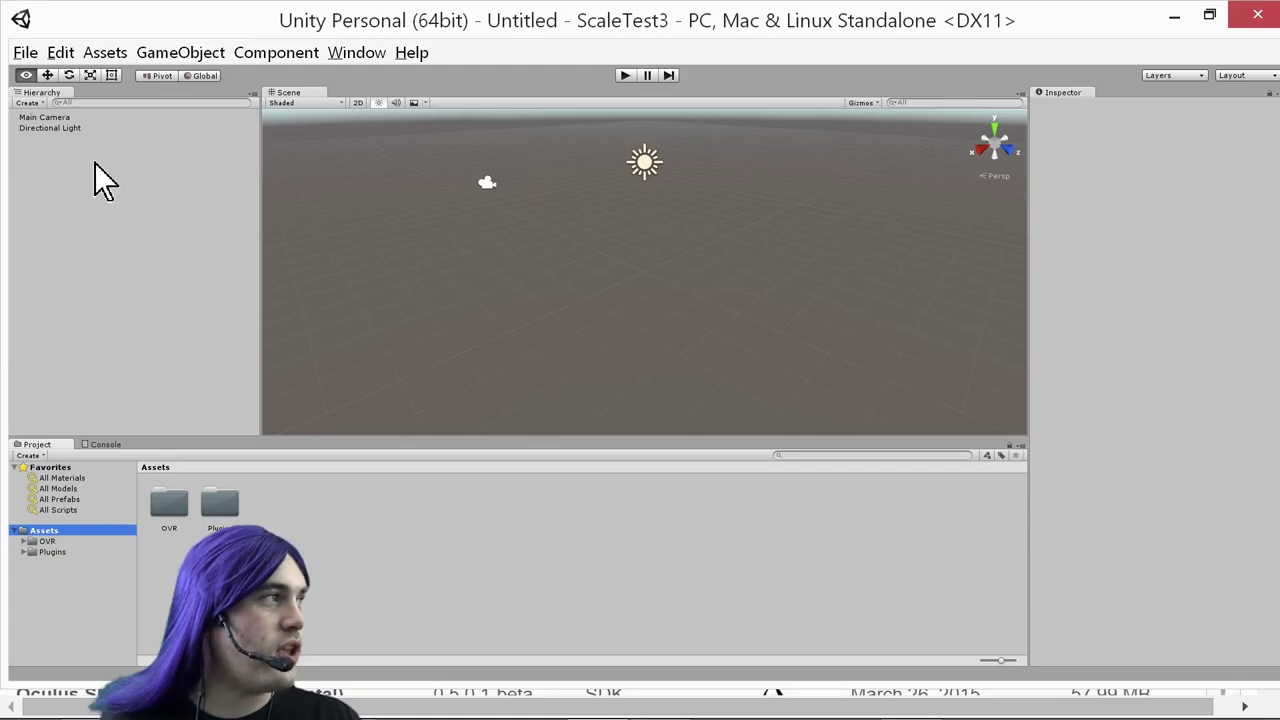
left_click(31, 119)
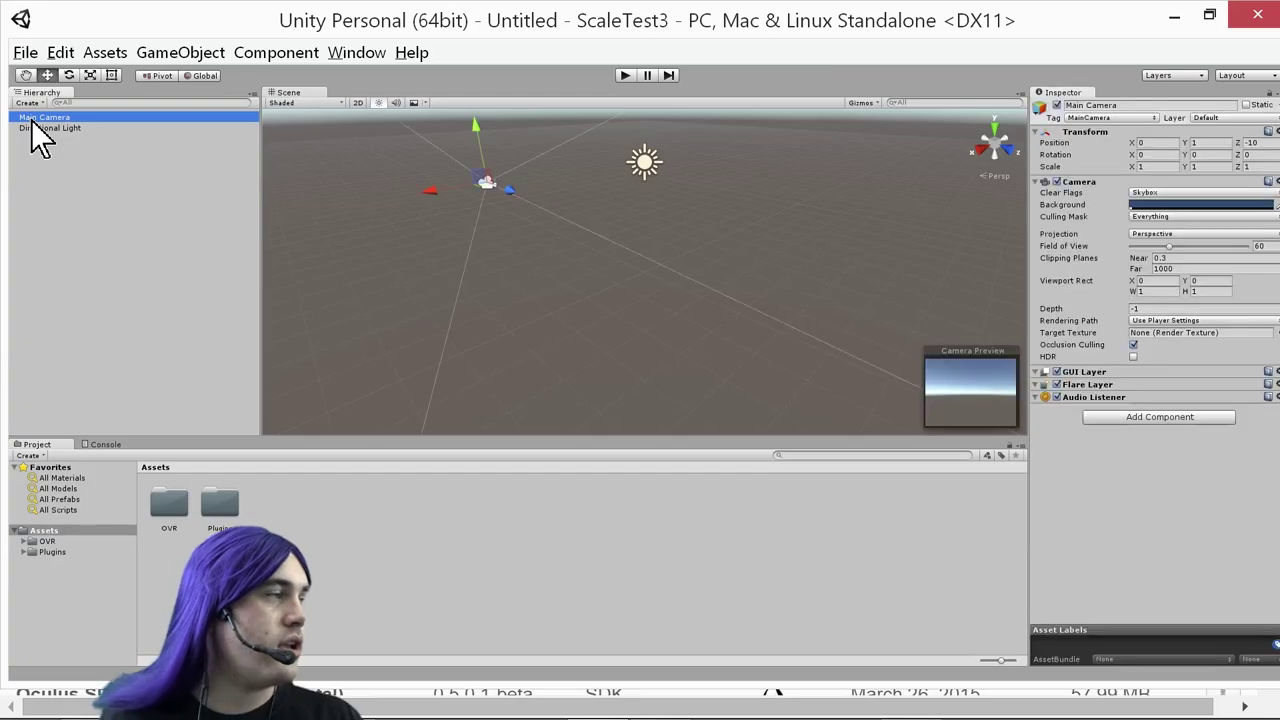
key("Delete")
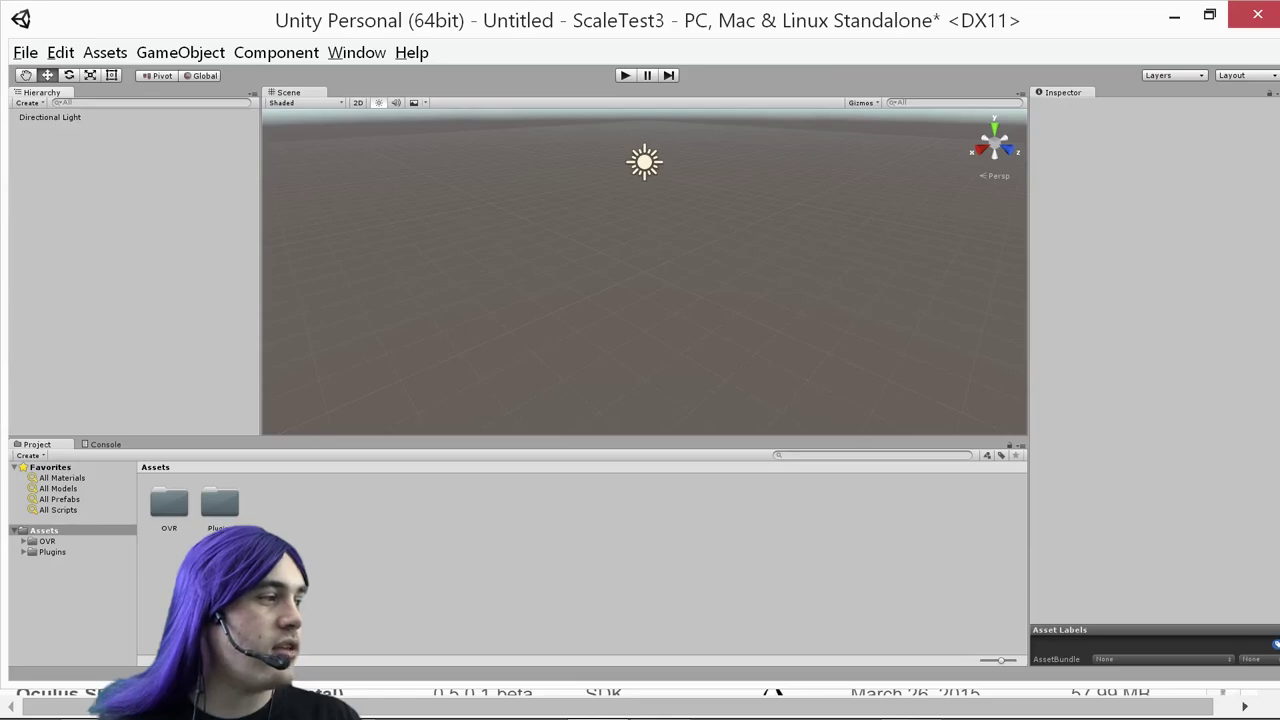
Add a Plane and a Cube to the scene, raising the cube onto the plane
left_click(30, 103)
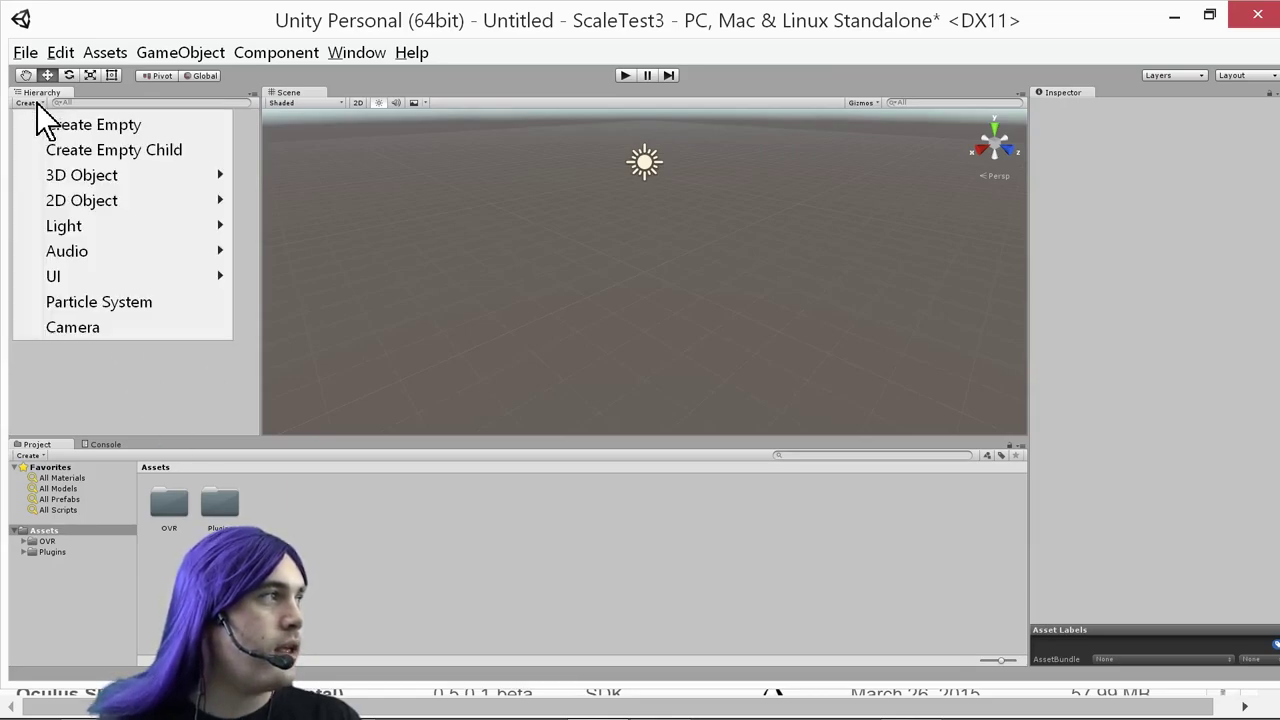
mouse_move(220, 180)
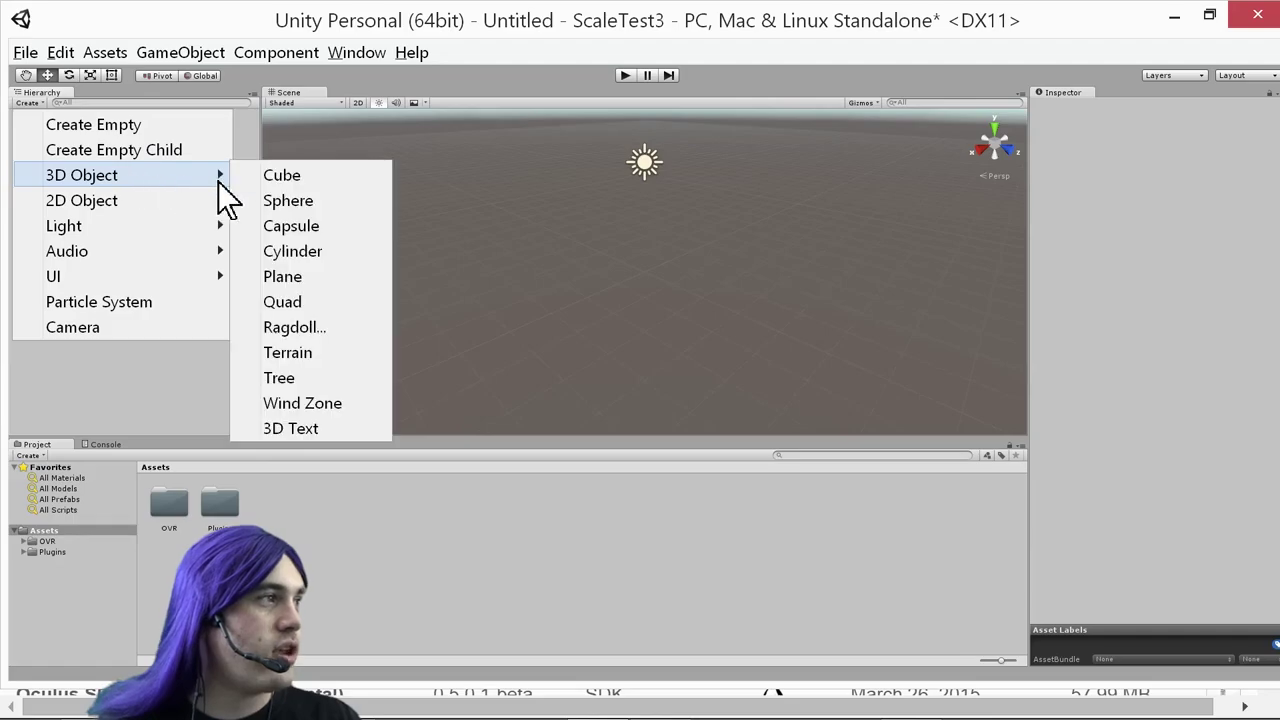
left_click(336, 276)
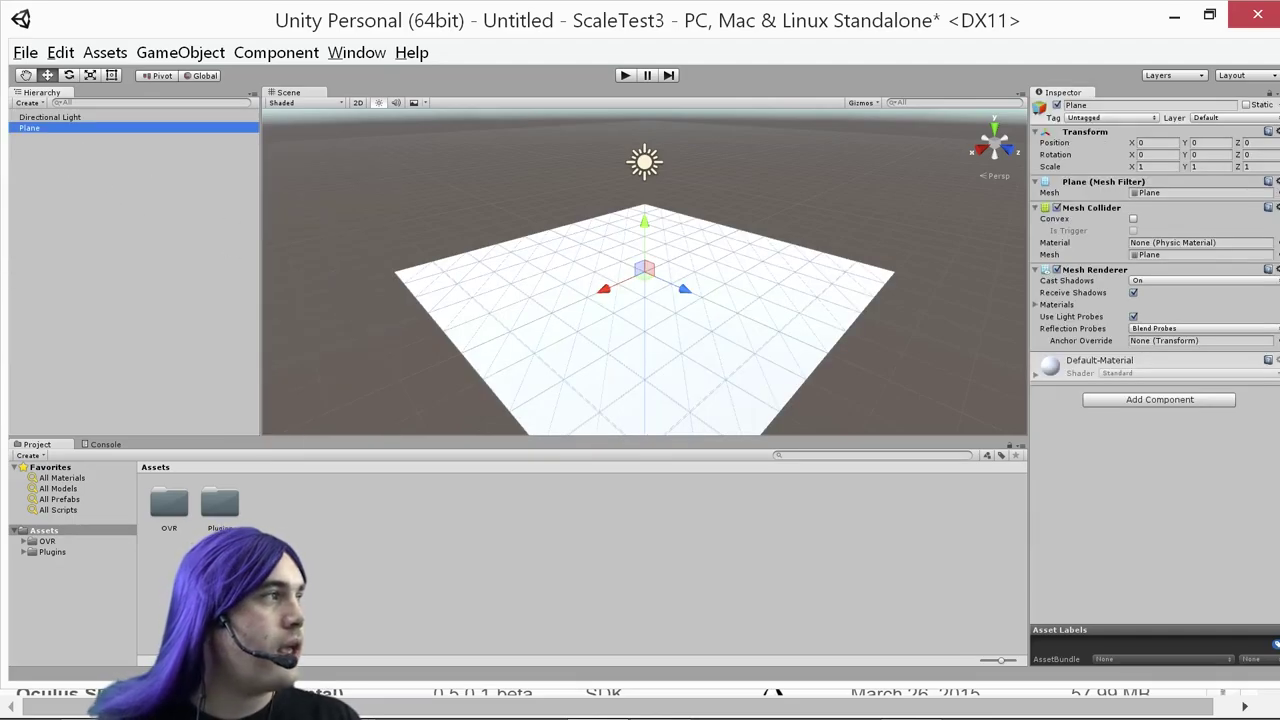
left_click(27, 104)
mouse_move(134, 178)
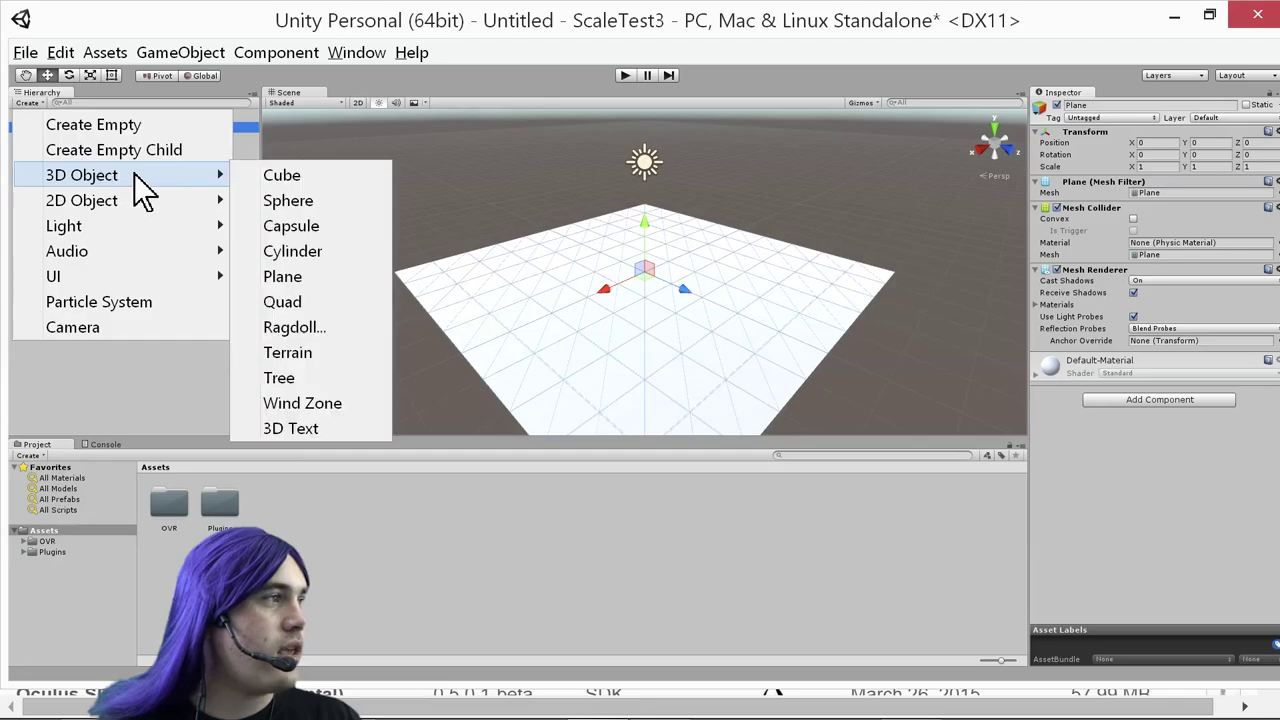
left_click(286, 178)
left_click_drag(645, 222, 678, 222)
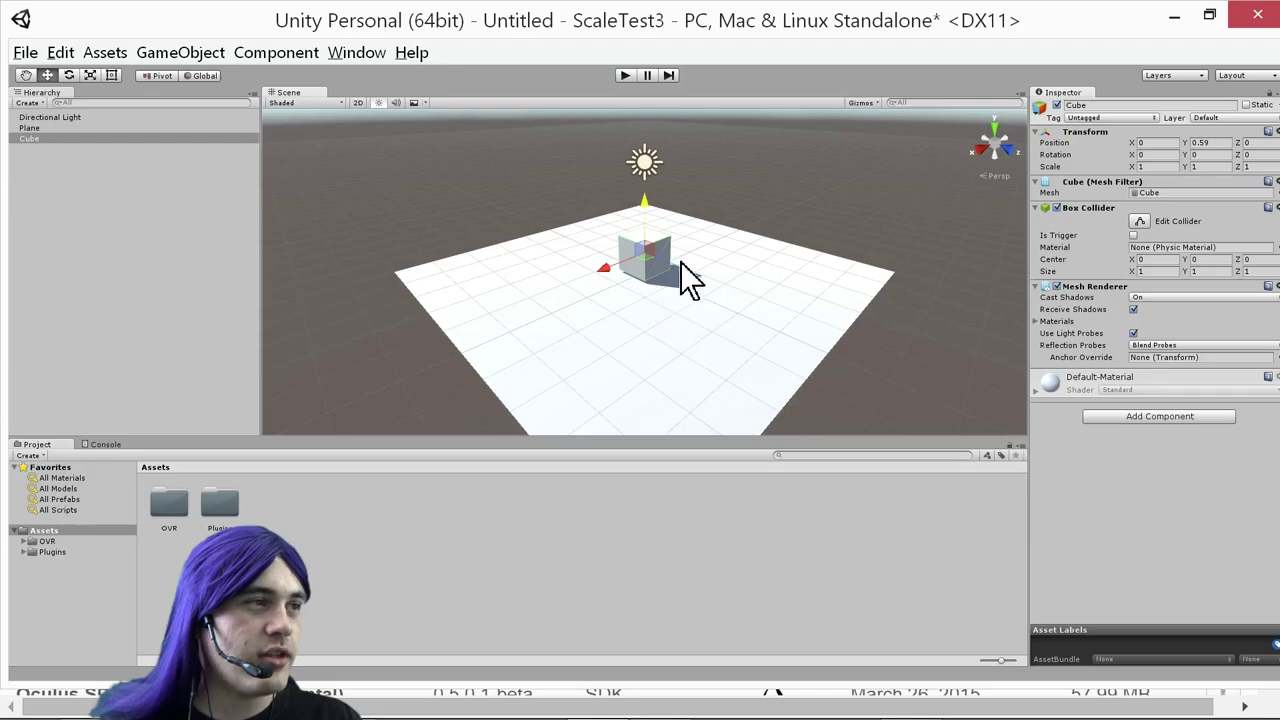
Frame the cube, zoom out, and expand the Assets/OVR folder
key("f")
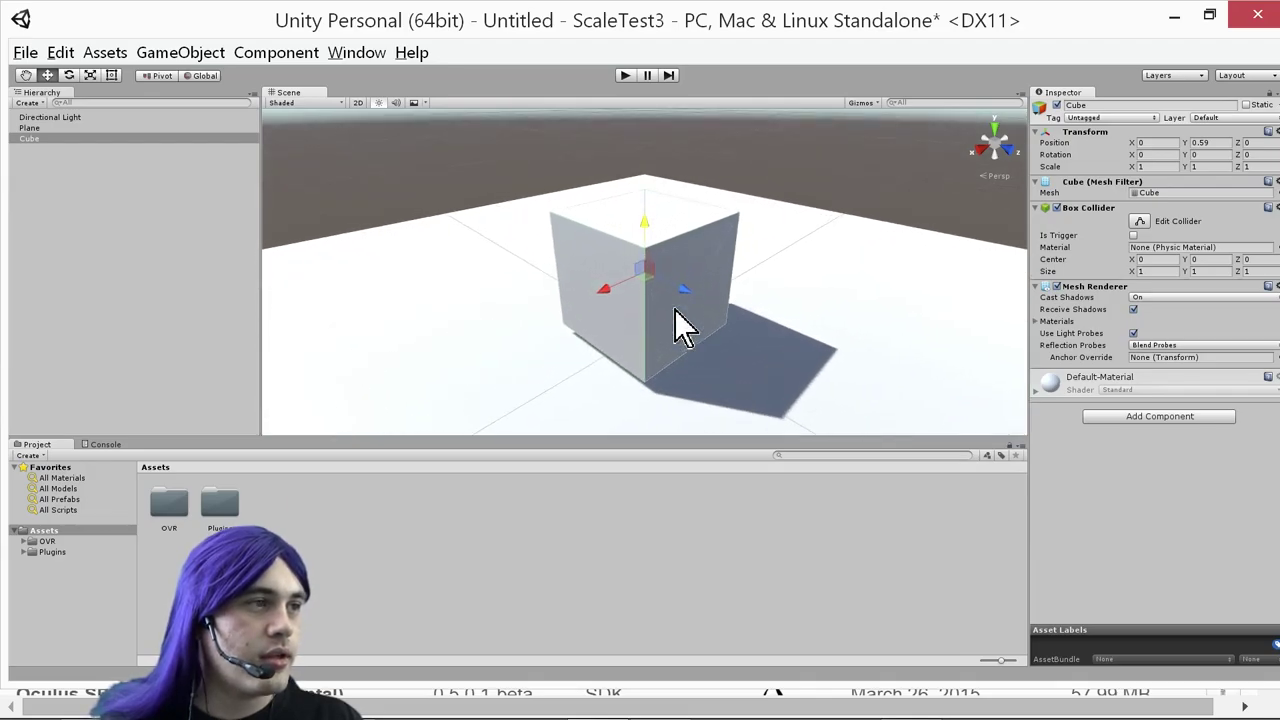
scroll(675, 310, "down", 5)
scroll(676, 320, "down", 3)
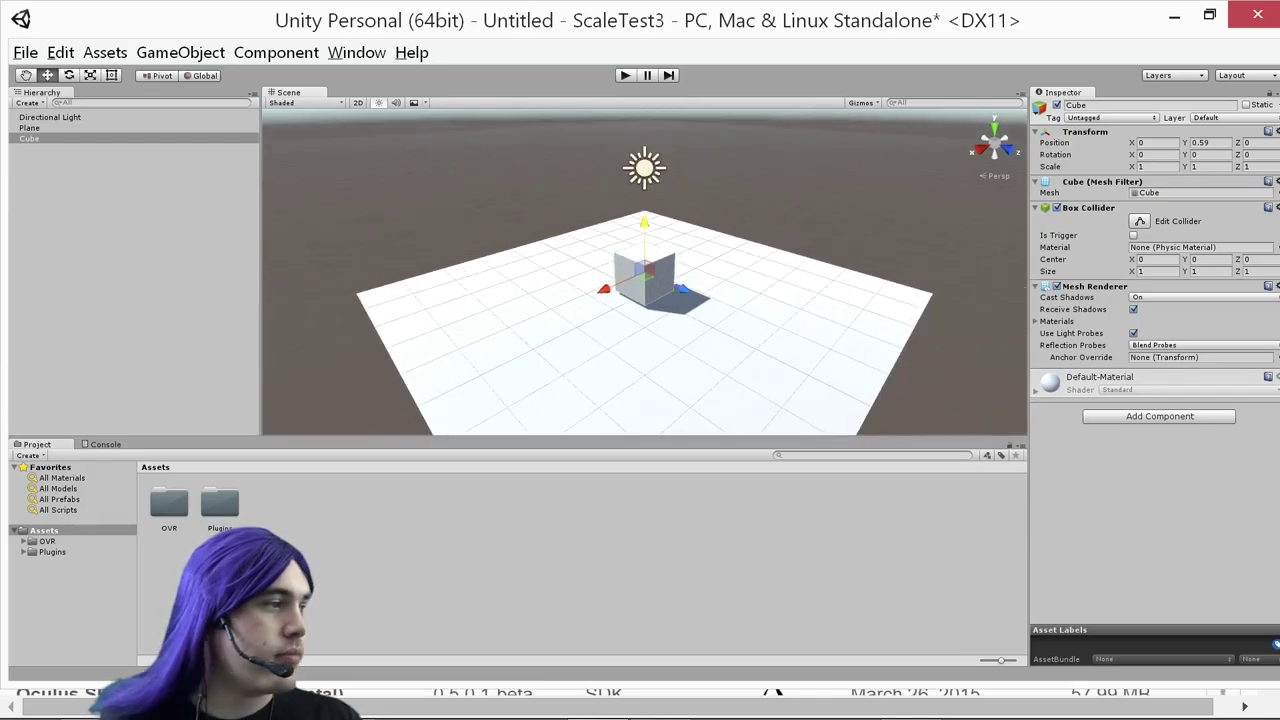
left_click(21, 540)
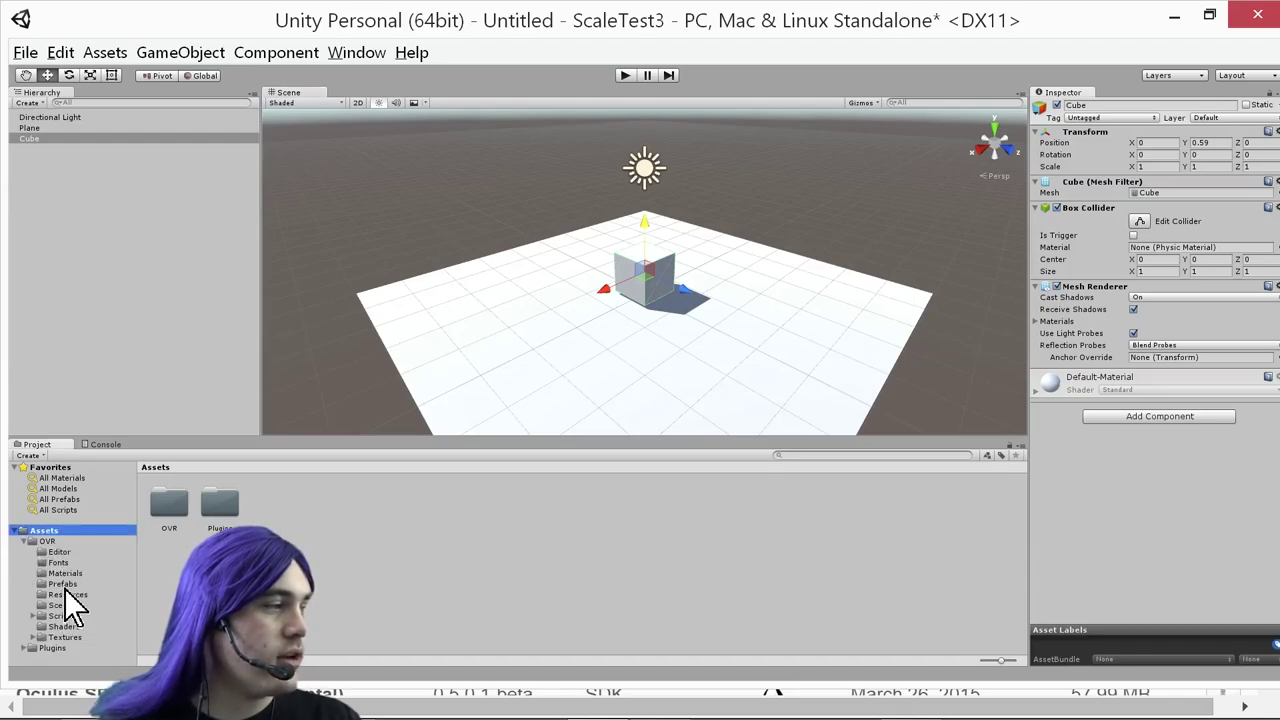
Drag the OVRPlayerController prefab from OVR > Prefabs onto the plane beside the cube
left_click(60, 584)
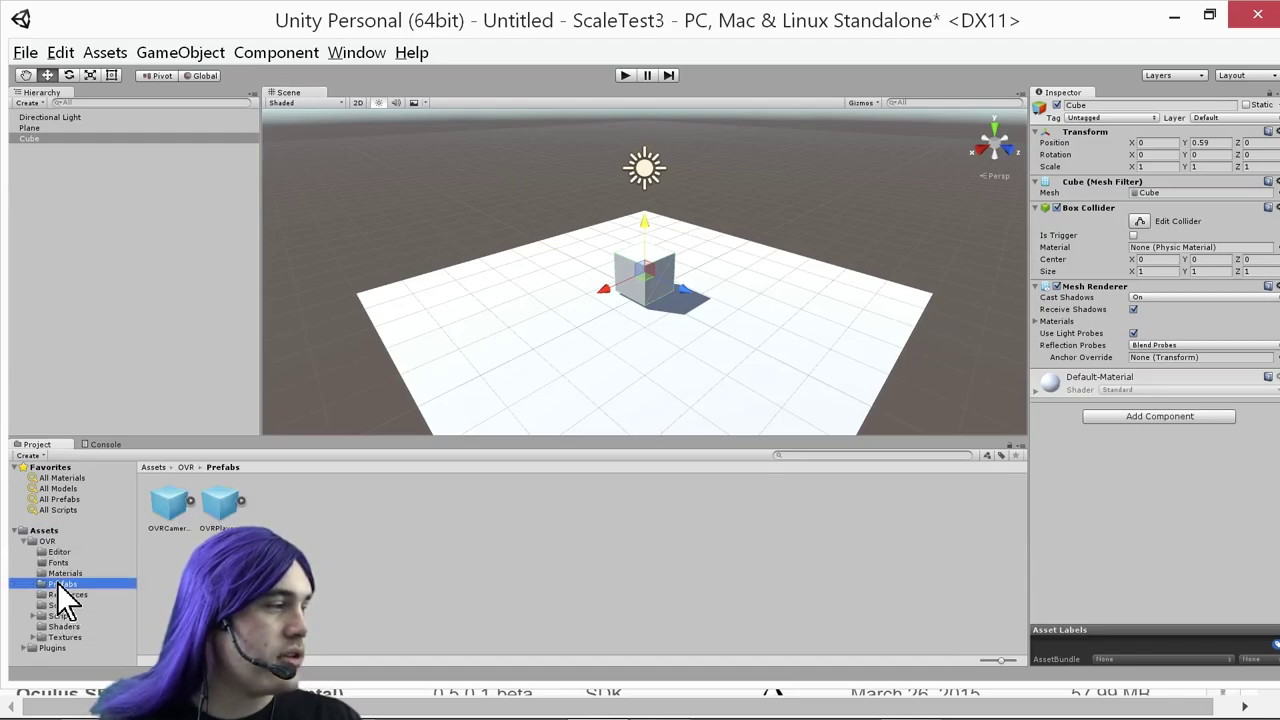
left_click(221, 505)
left_click_drag(215, 503, 645, 385)
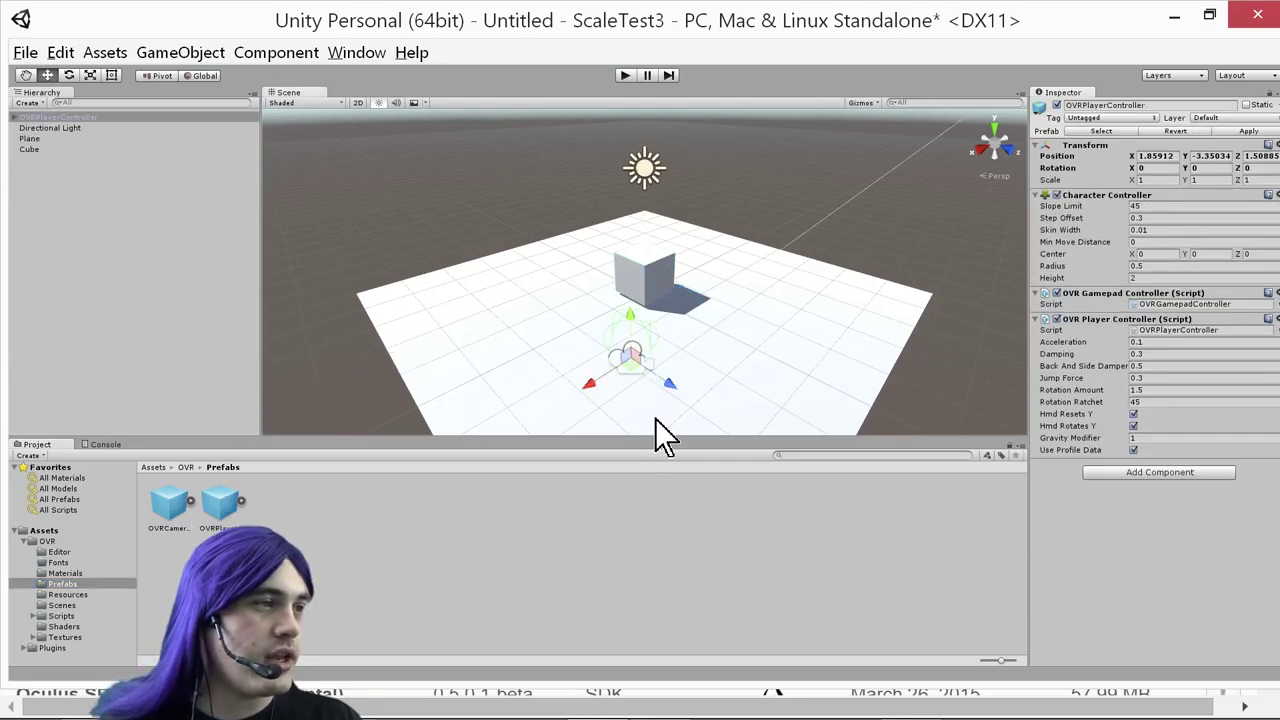
Raise the player controller to 1.86, 1.09, 1.51 and rotate it to Y -131.727
left_click_drag(629, 314, 661, 269)
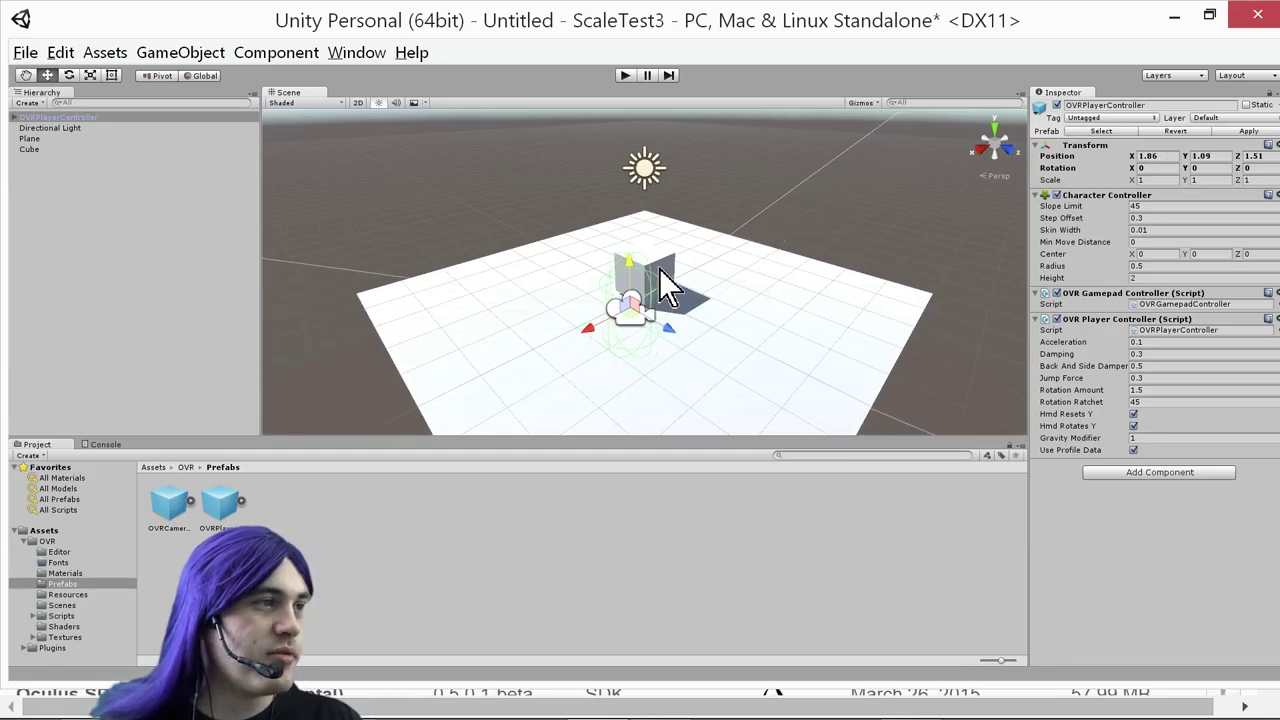
left_click(68, 76)
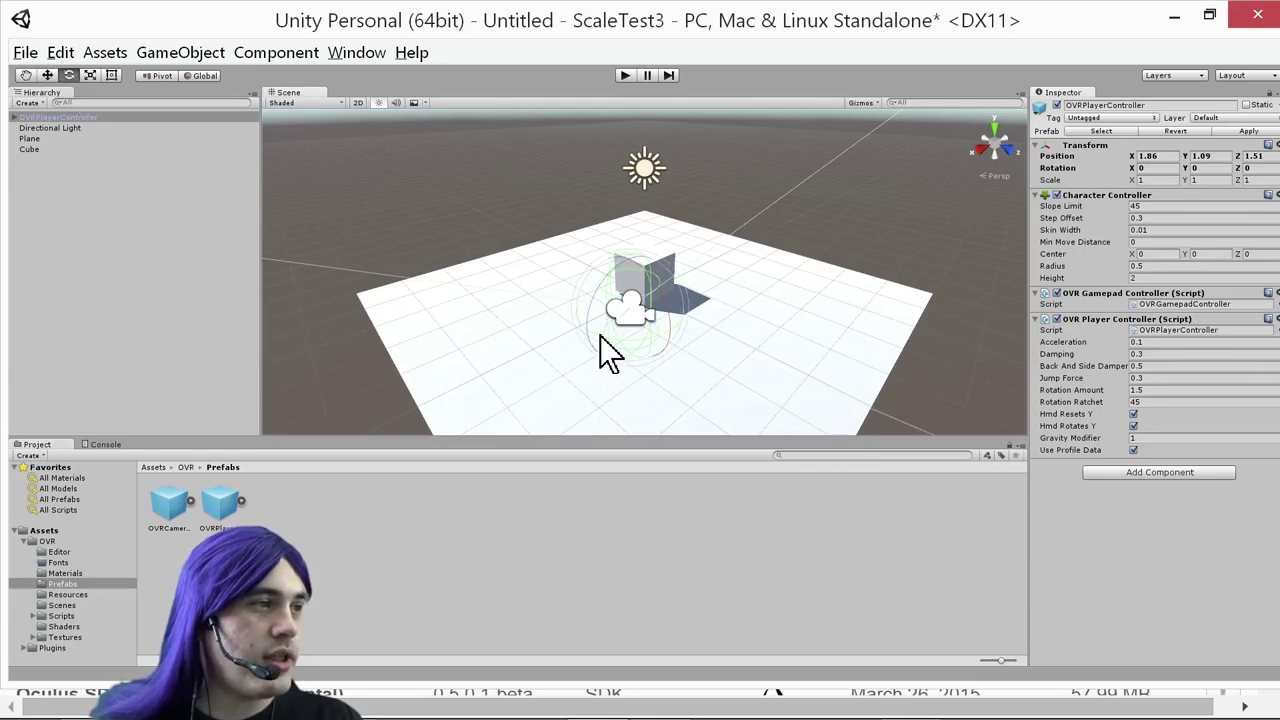
left_click_drag(600, 337, 800, 443)
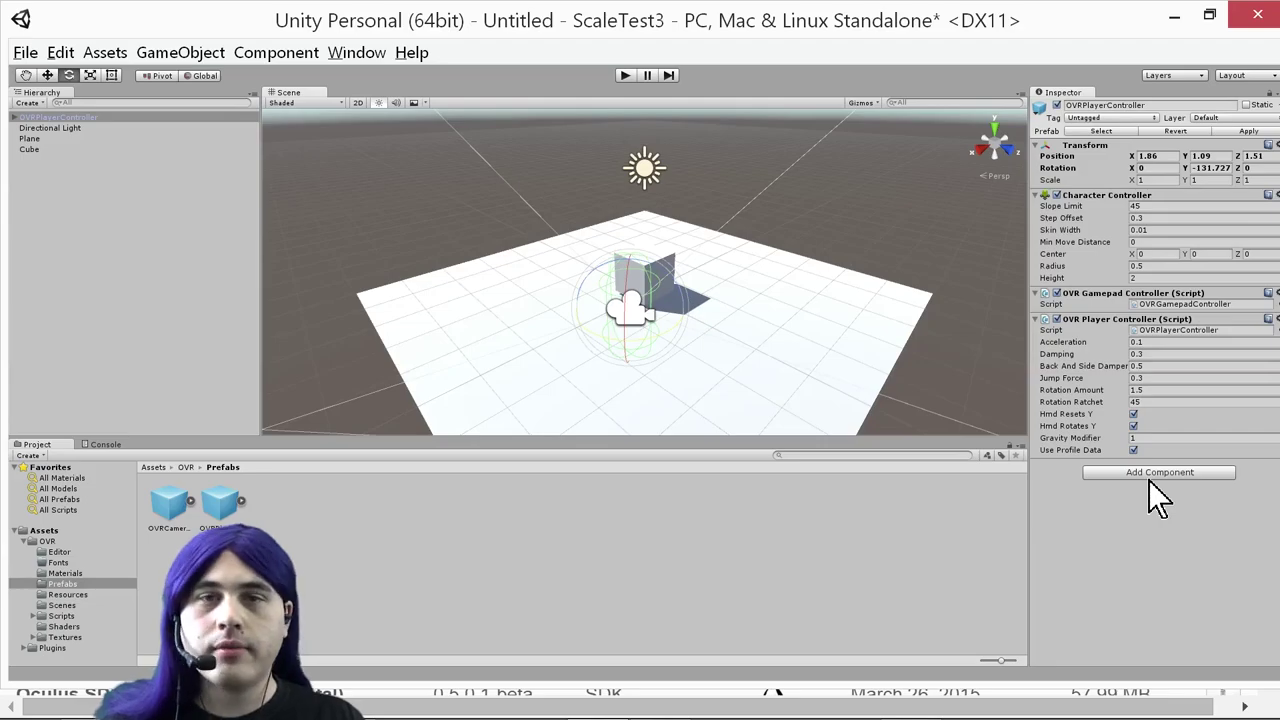
Close the FASTSSD and duplicate OculusUnityIntegration Explorer windows, then minimize OBS
mouse_move(962, 712)
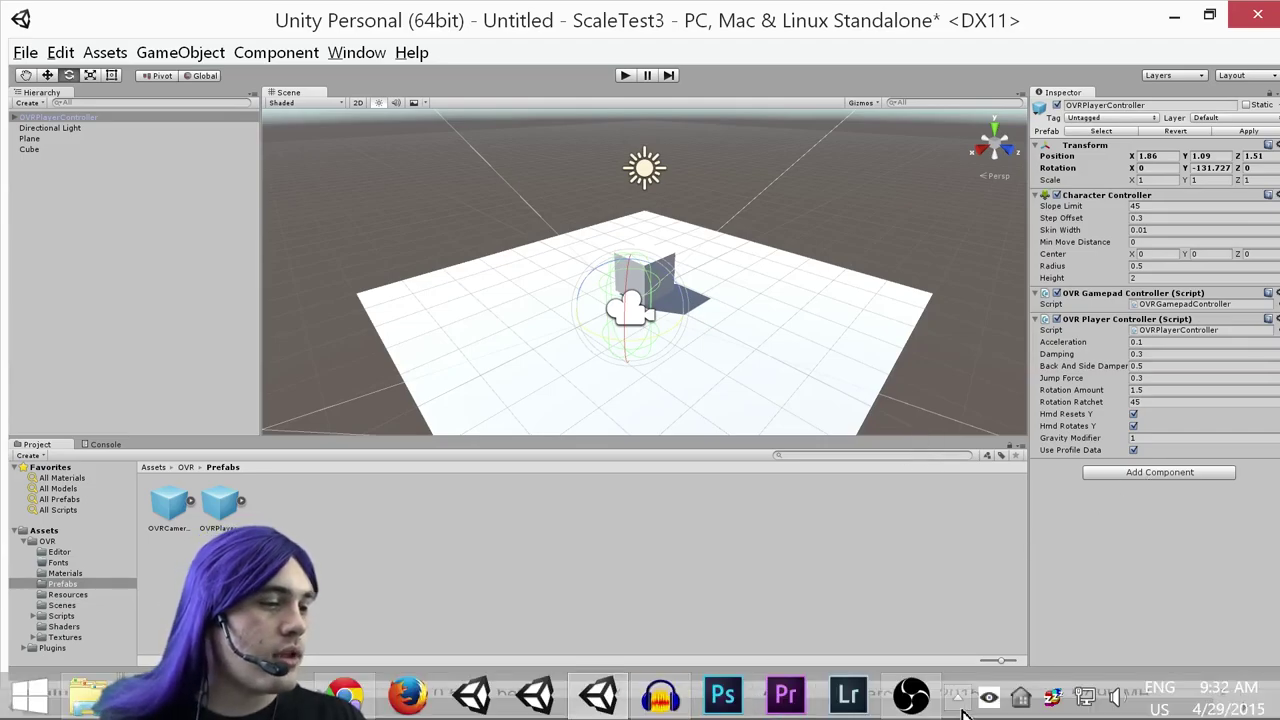
left_click(911, 697)
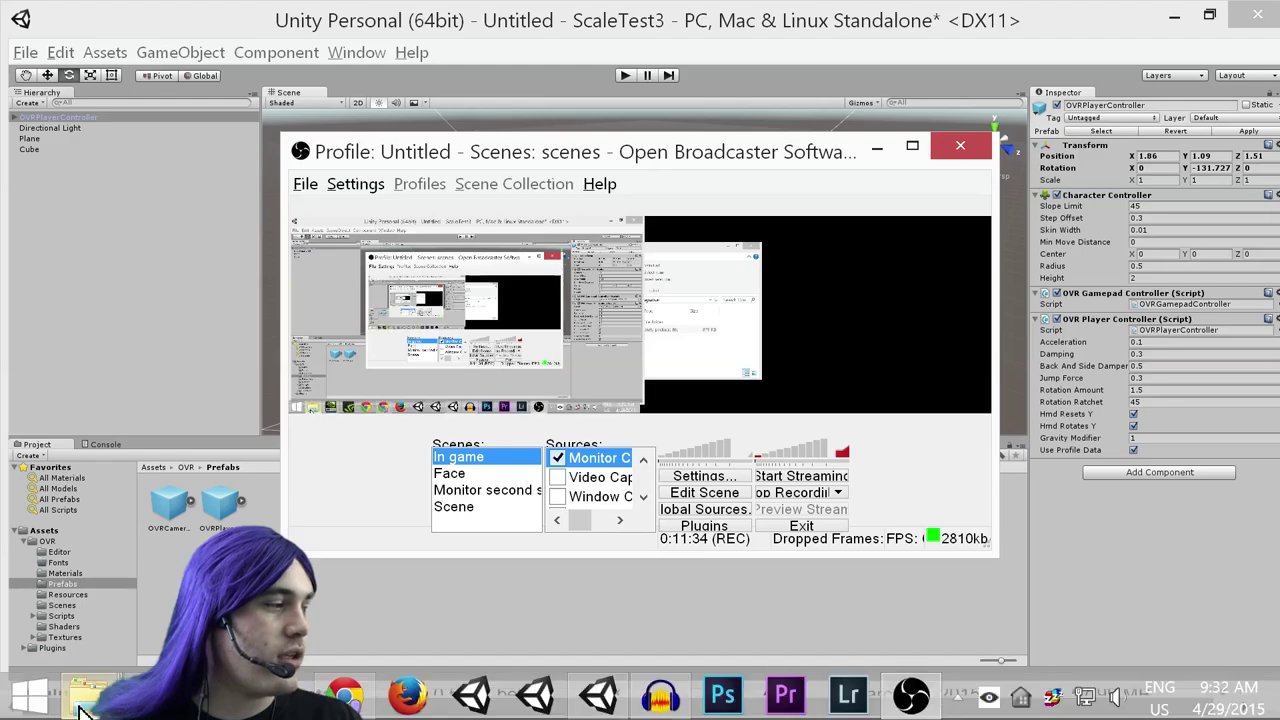
mouse_move(83, 708)
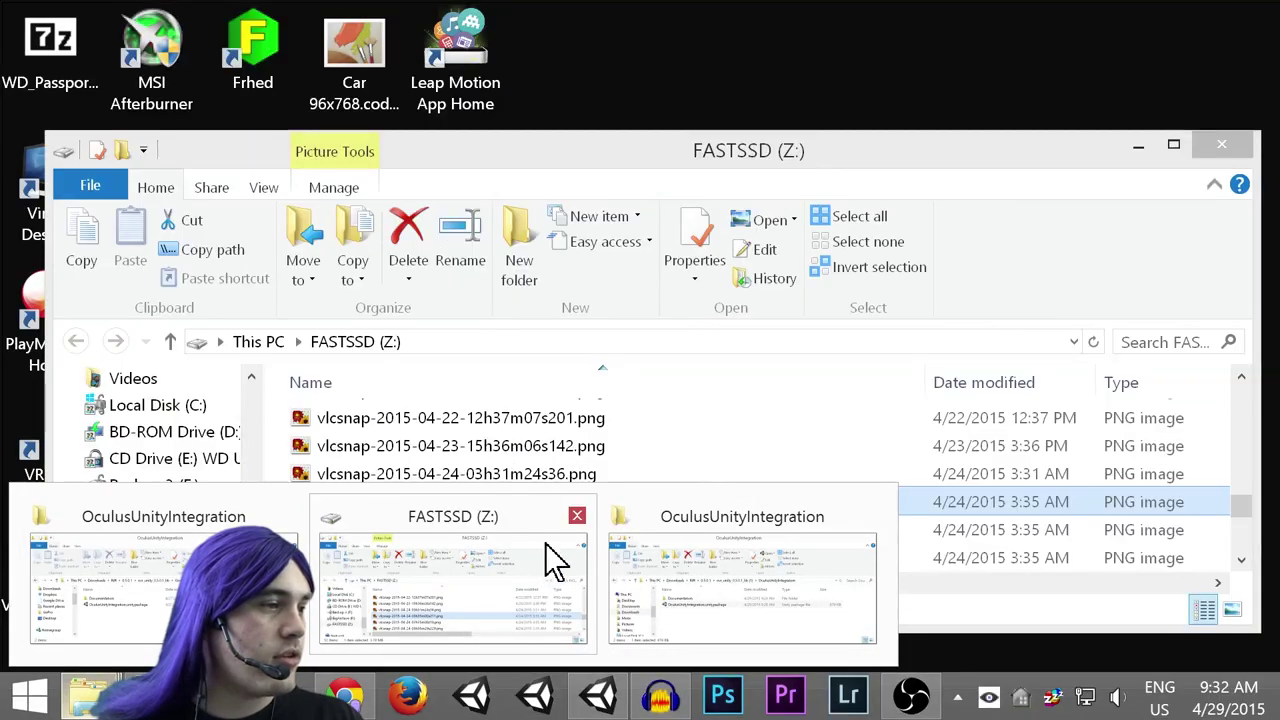
left_click(577, 515)
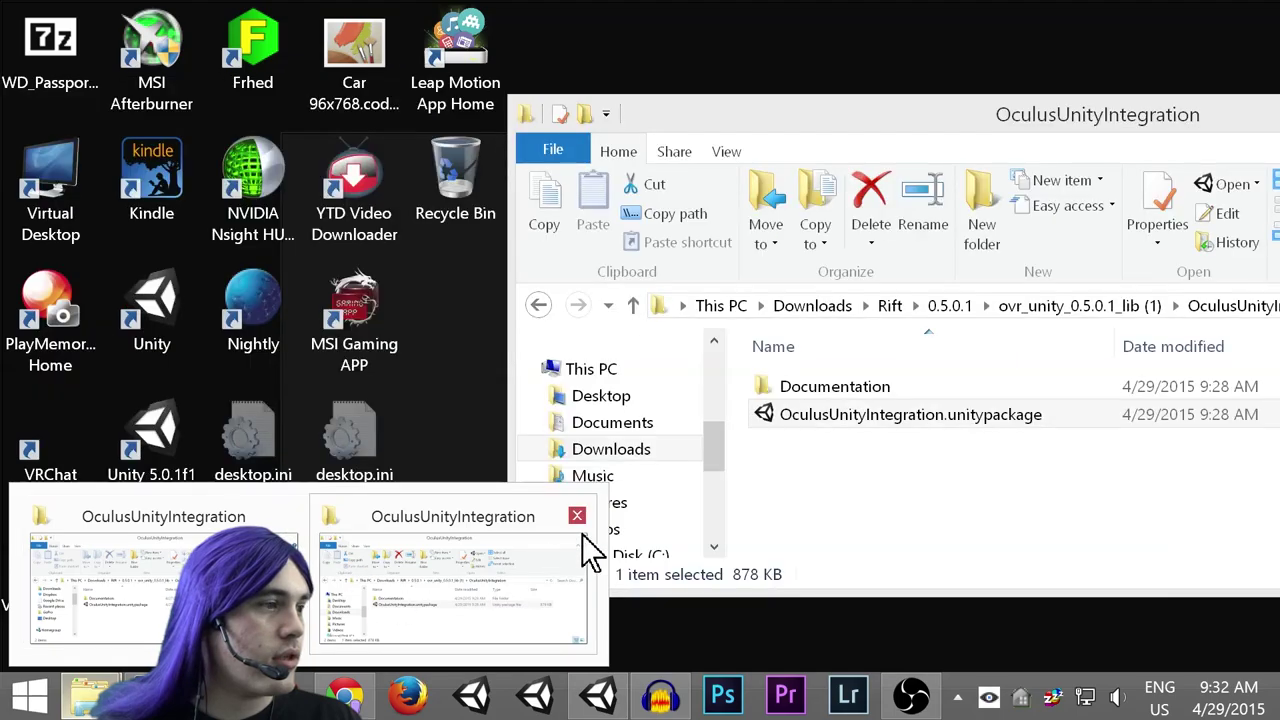
left_click(578, 517)
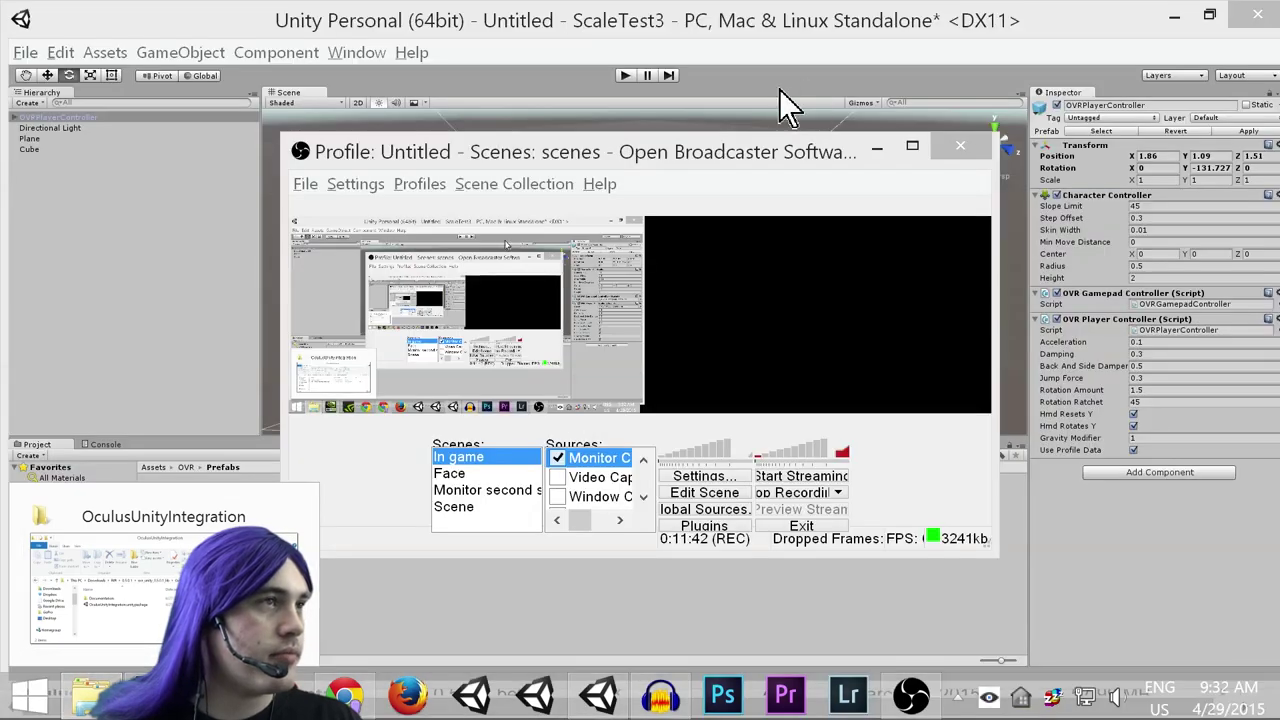
left_click(877, 148)
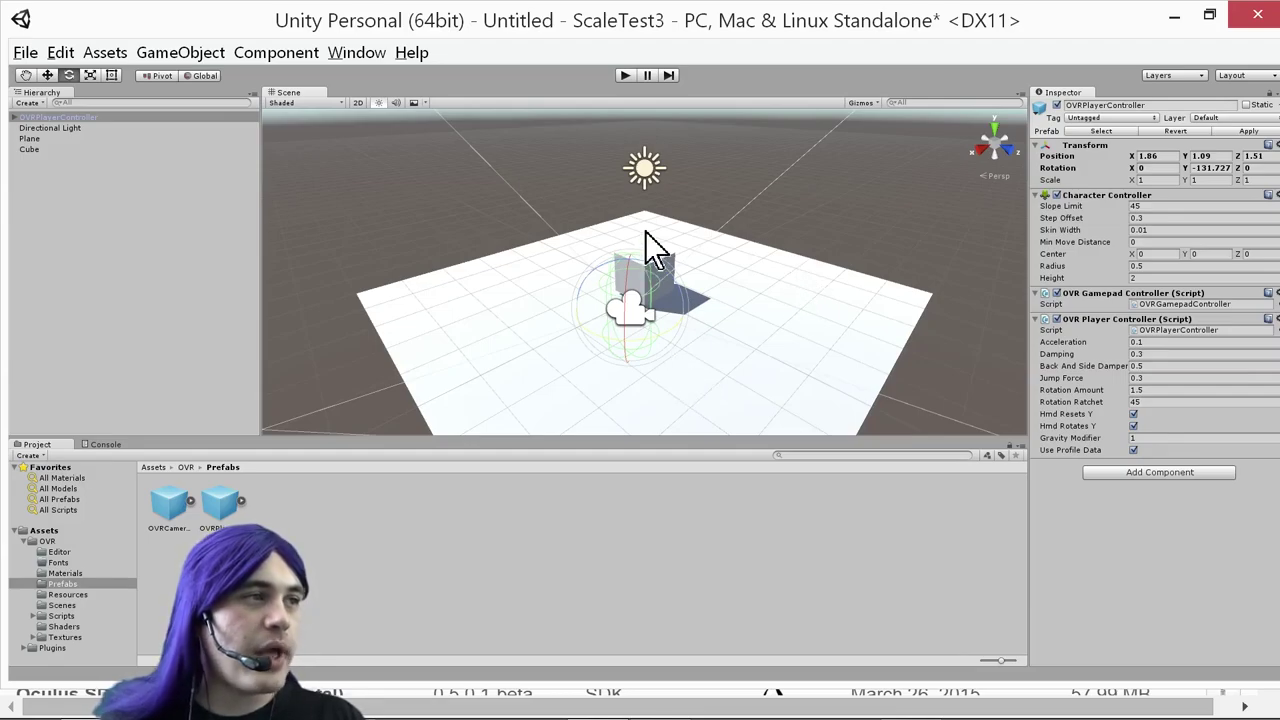
left_click(624, 75)
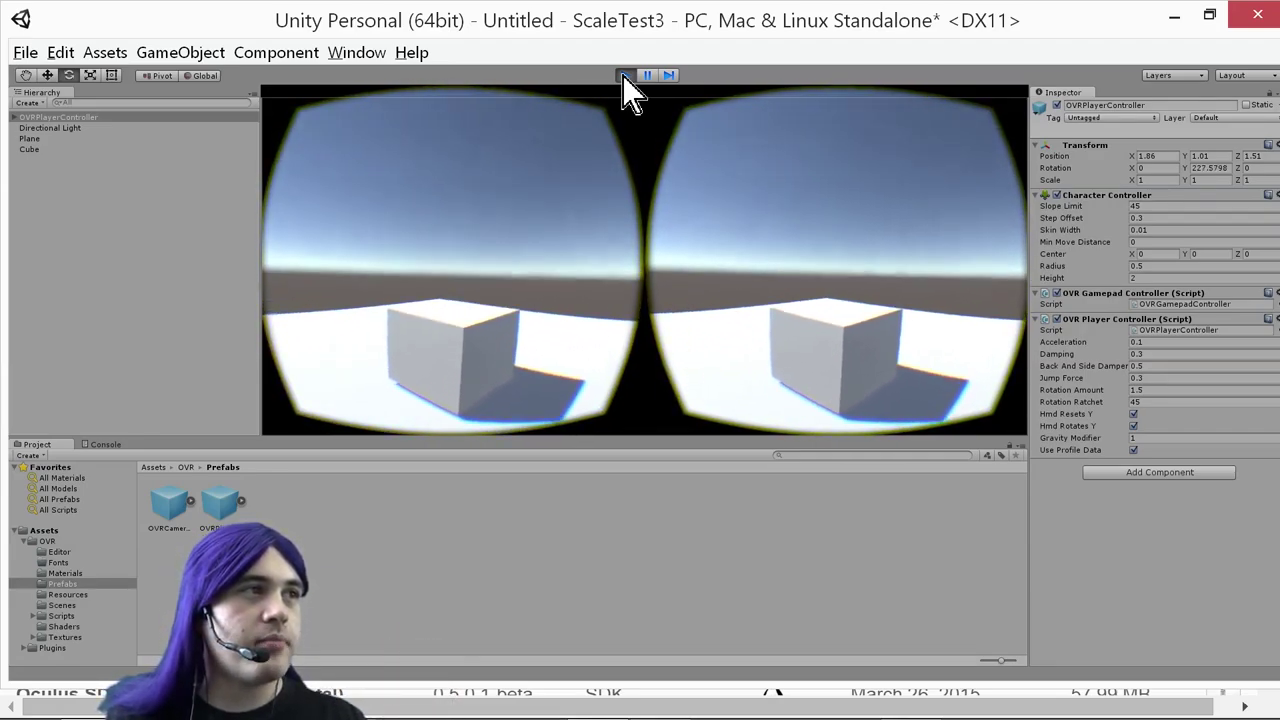
left_click(624, 75)
mouse_move(631, 716)
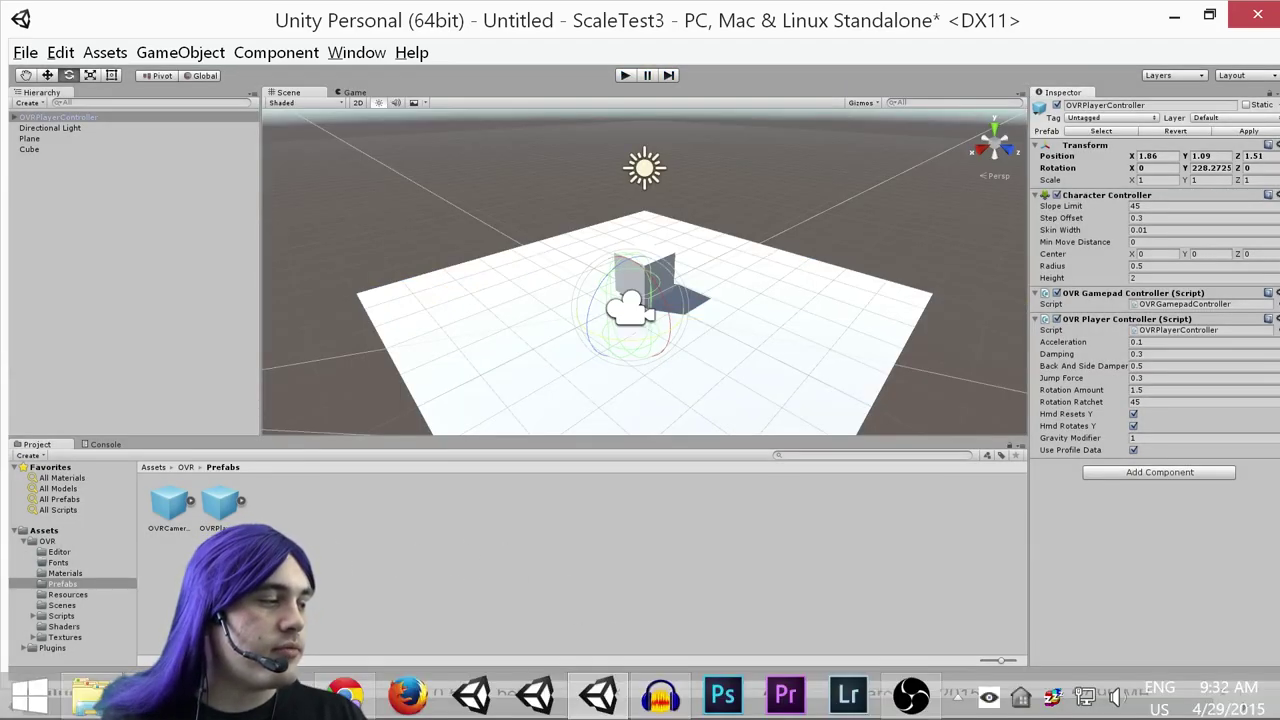
Check NVIDIA Control Panel's Change resolution page, then minimize it and Unity
mouse_move(164, 697)
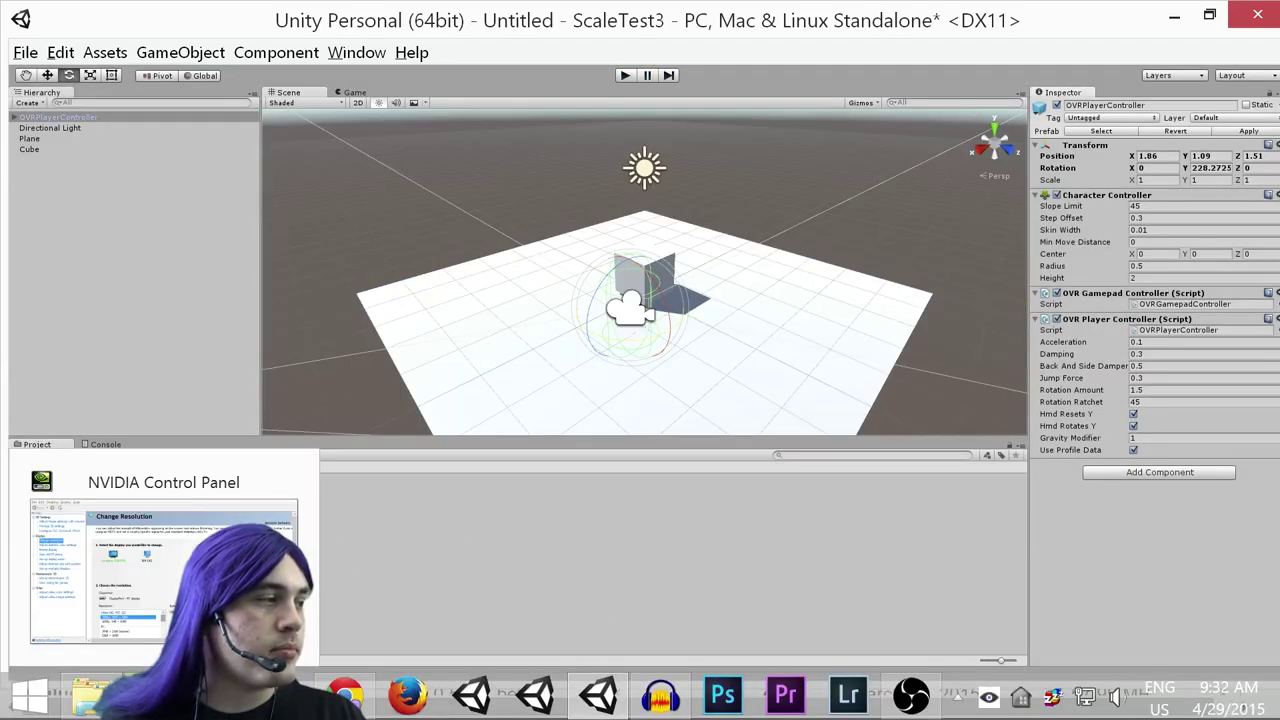
left_click(164, 570)
scroll(1064, 408, "down", 3)
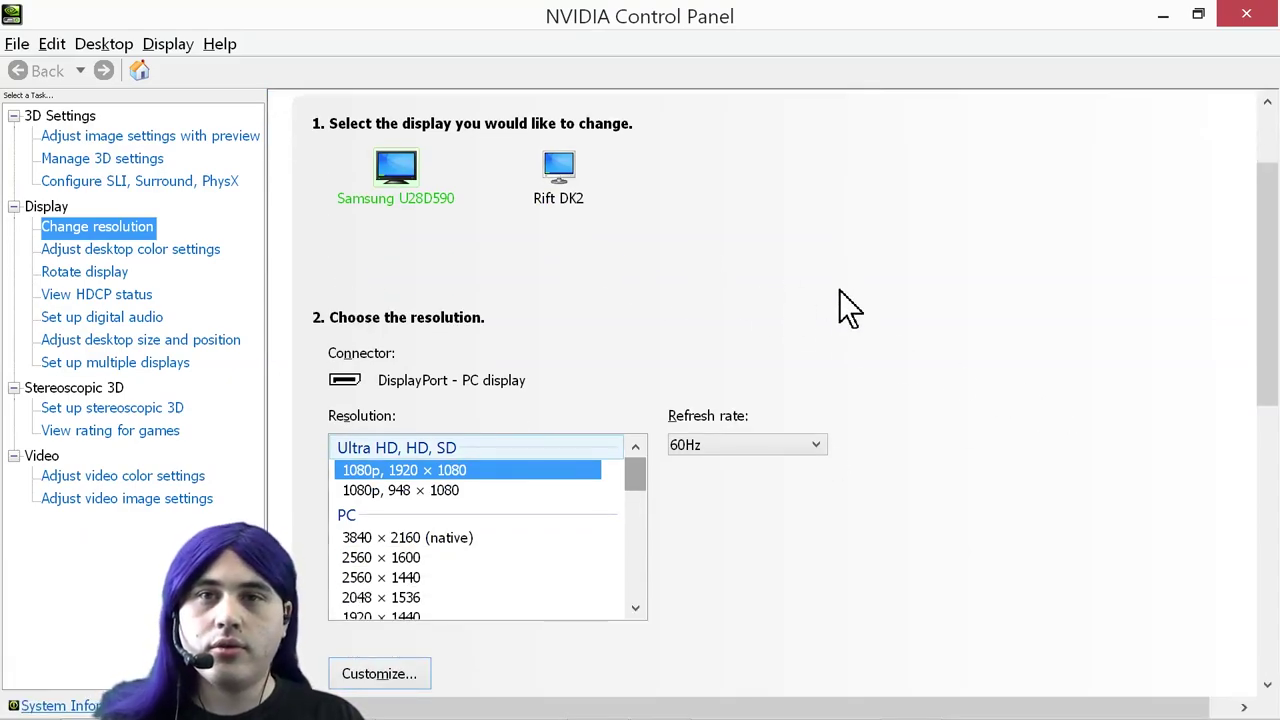
left_click(1160, 20)
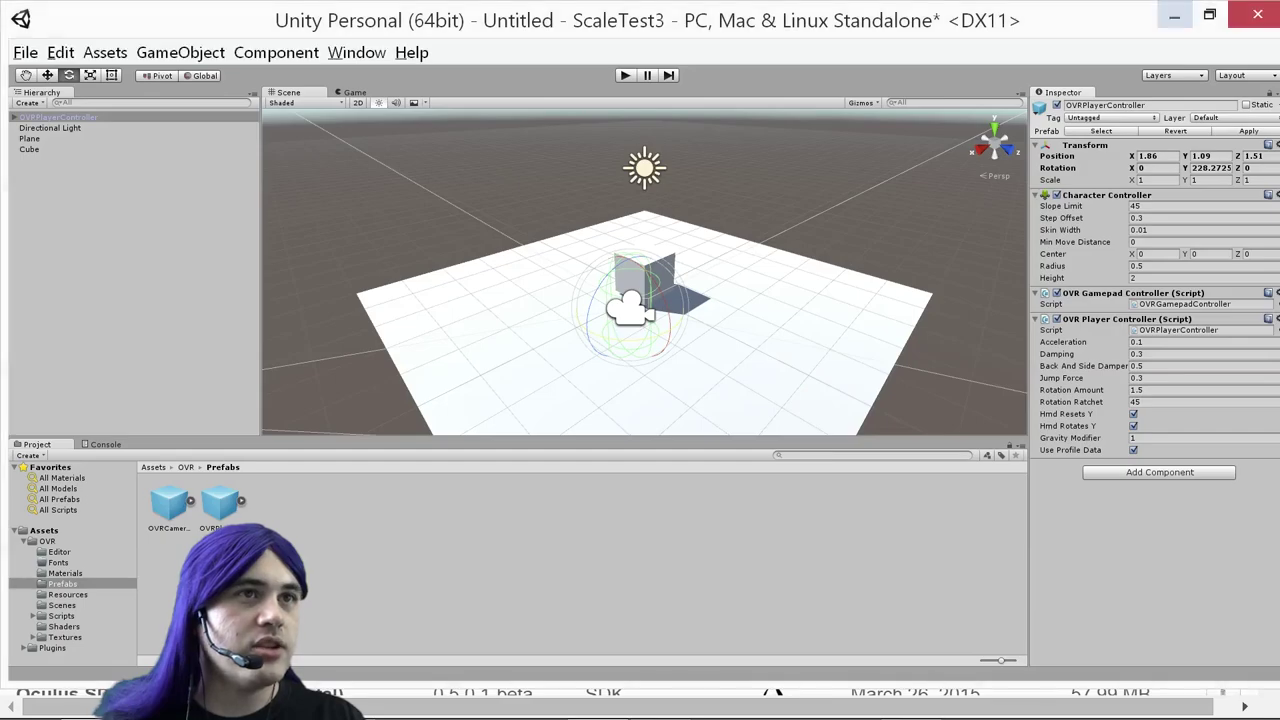
left_click(1171, 22)
Open Screen Resolution from the desktop and compare the Rift DK2 and U28D590 displays
left_click(1174, 22)
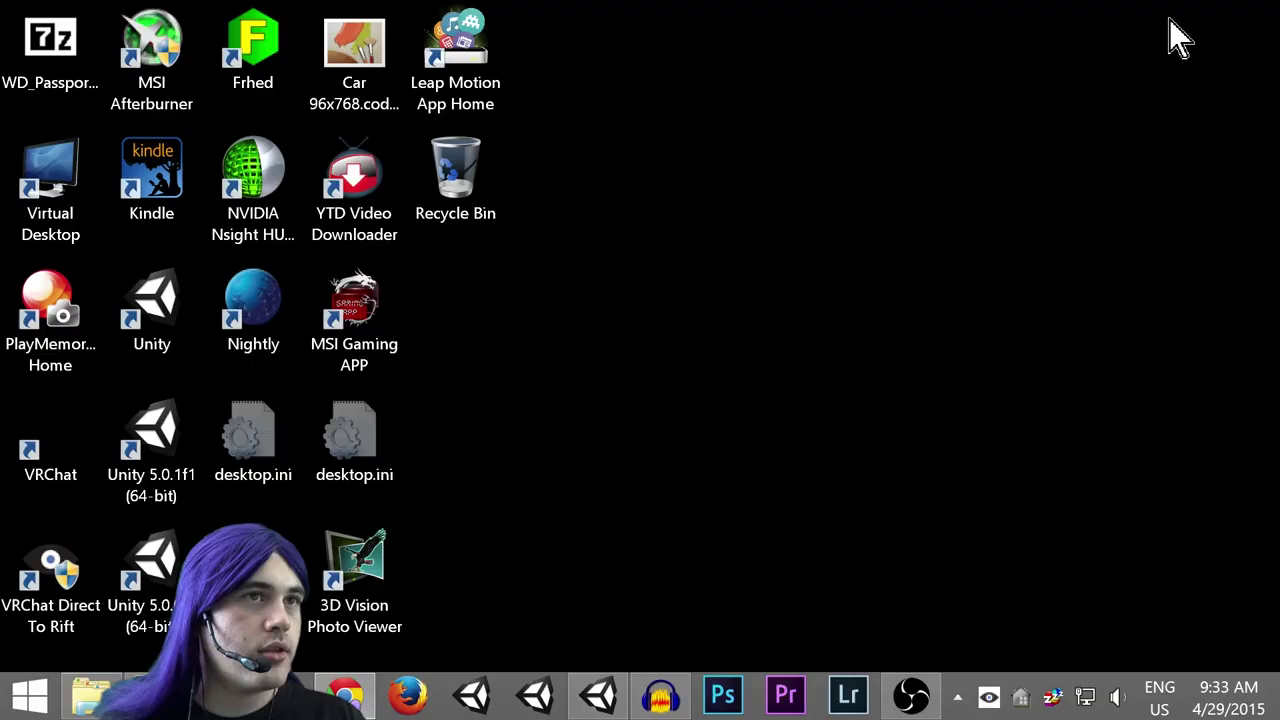
right_click(929, 218)
right_click(698, 175)
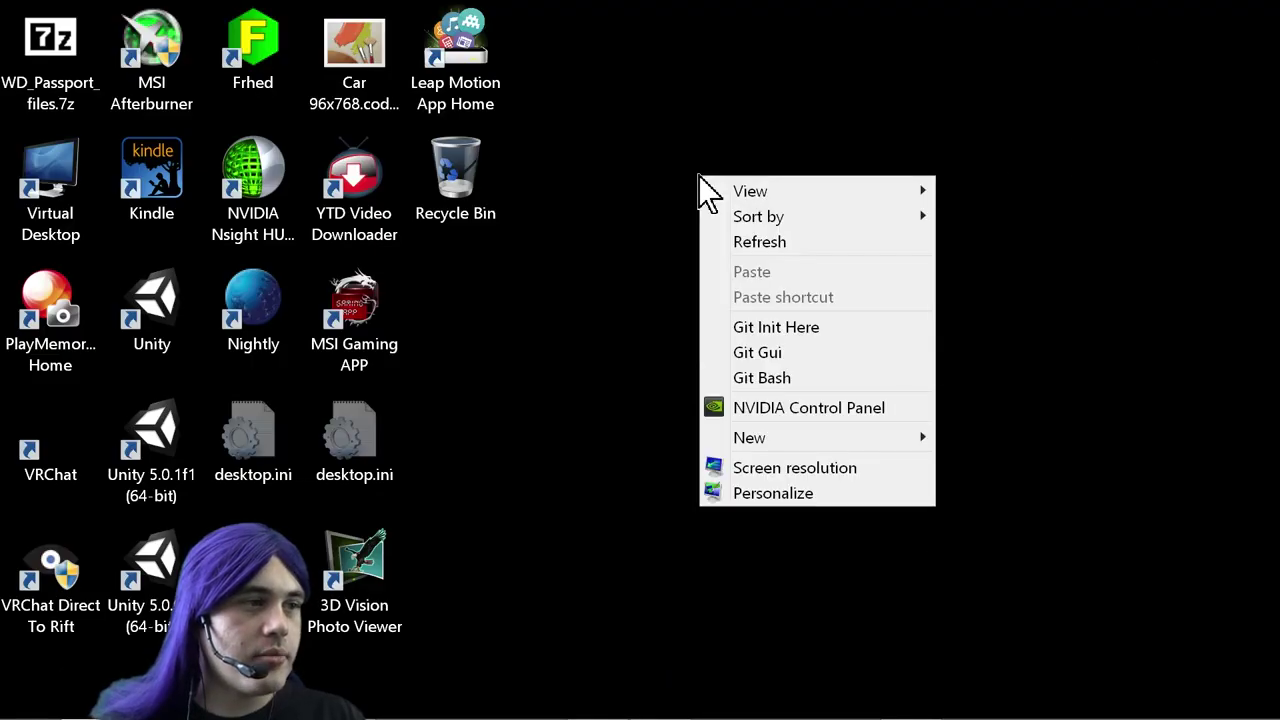
left_click(795, 468)
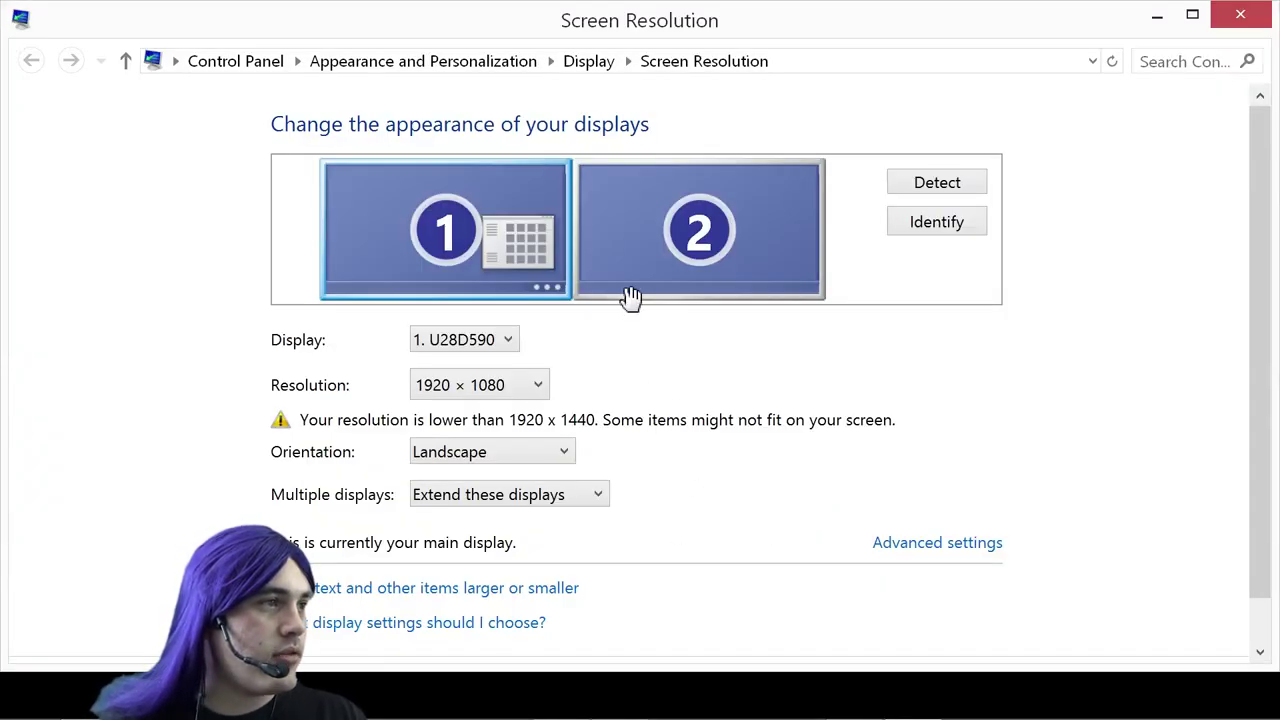
left_click(641, 222)
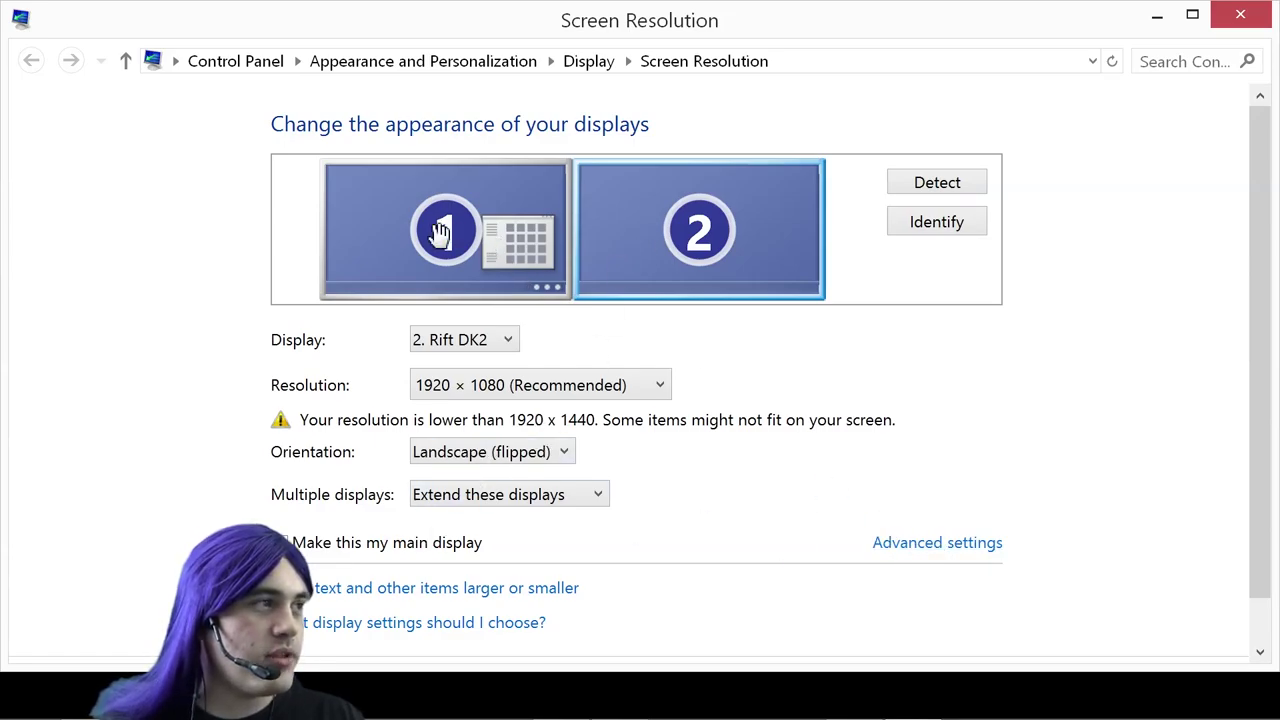
left_click(440, 232)
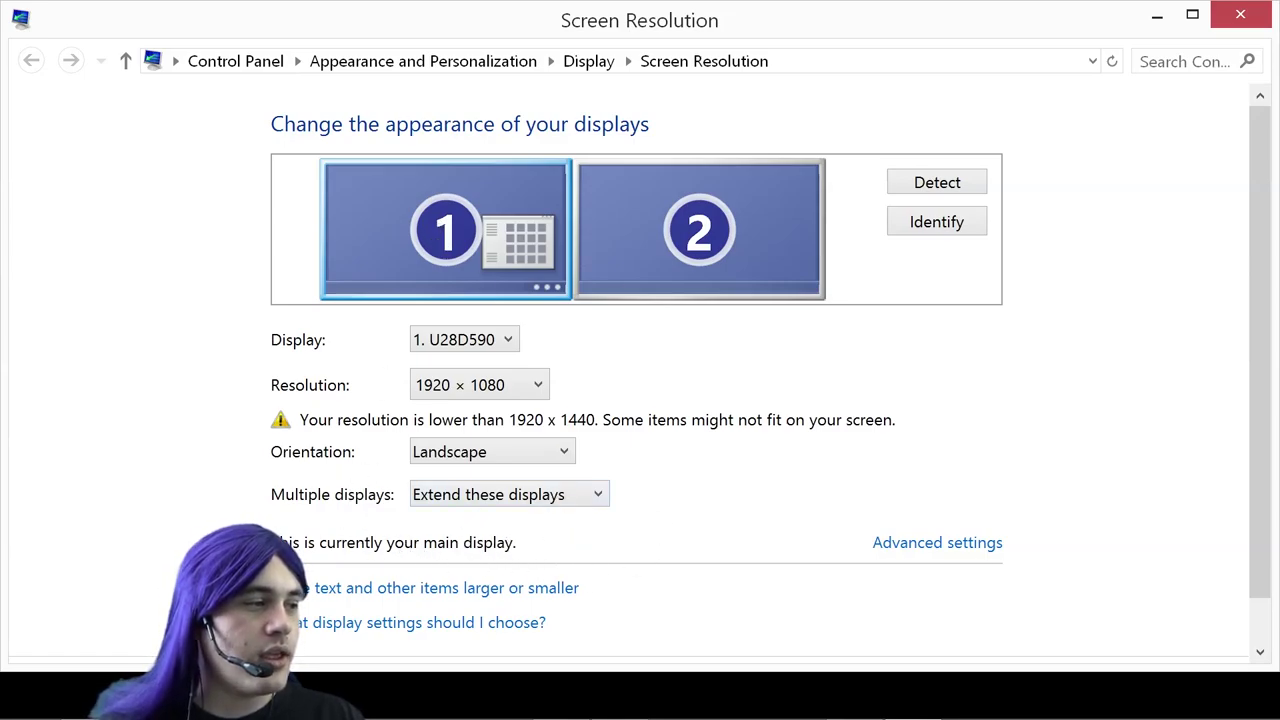
left_click(683, 243)
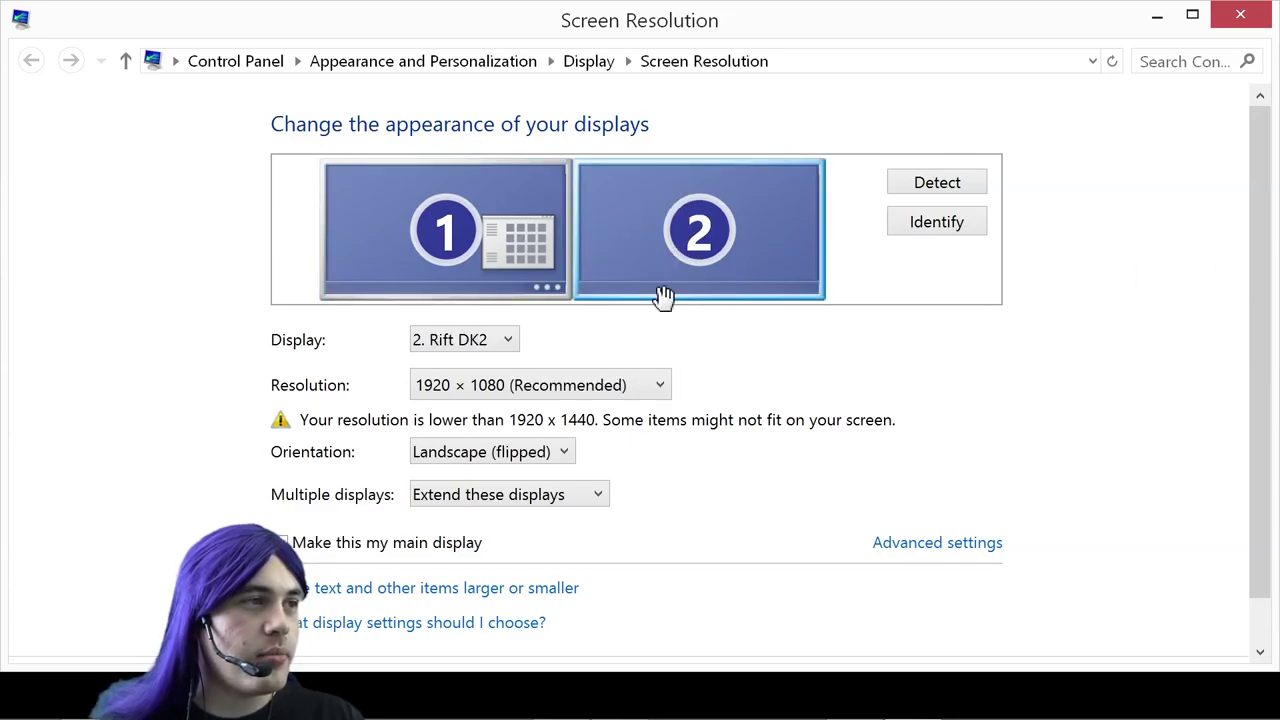
In the Rift DK2's monitor properties, try 75 Hertz, revert to 60 Hertz, and close
left_click(950, 544)
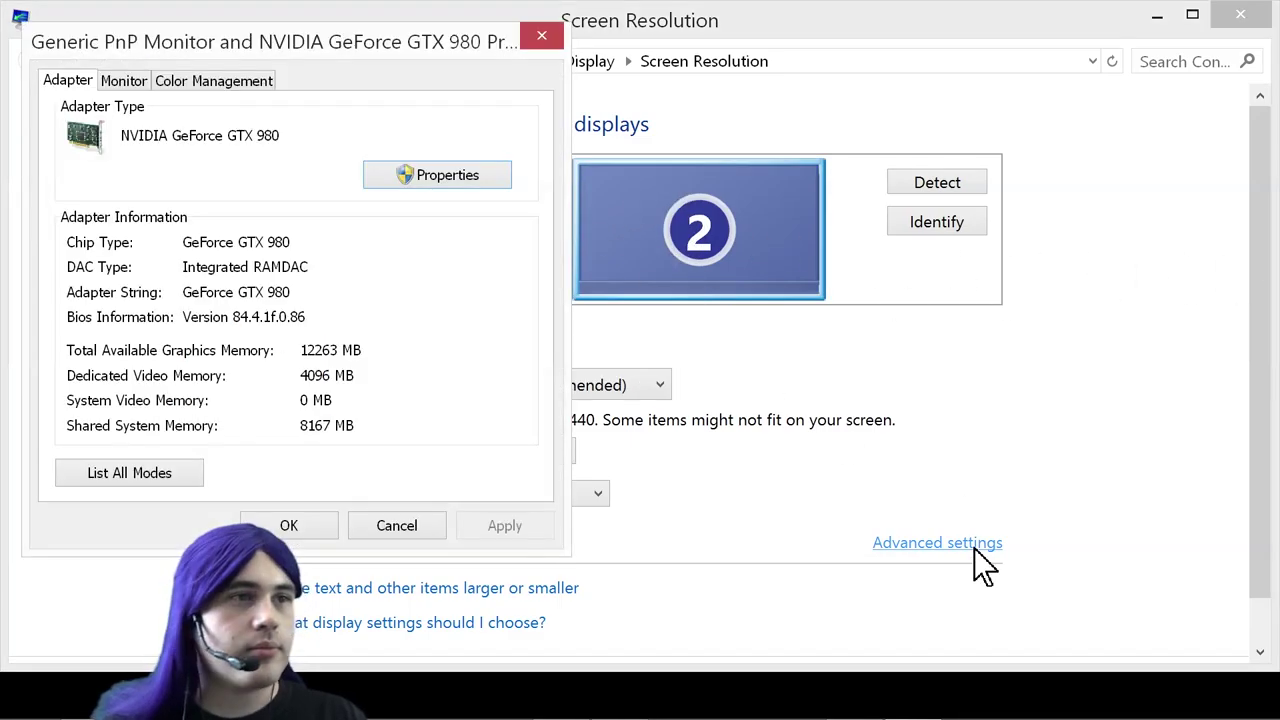
left_click(126, 81)
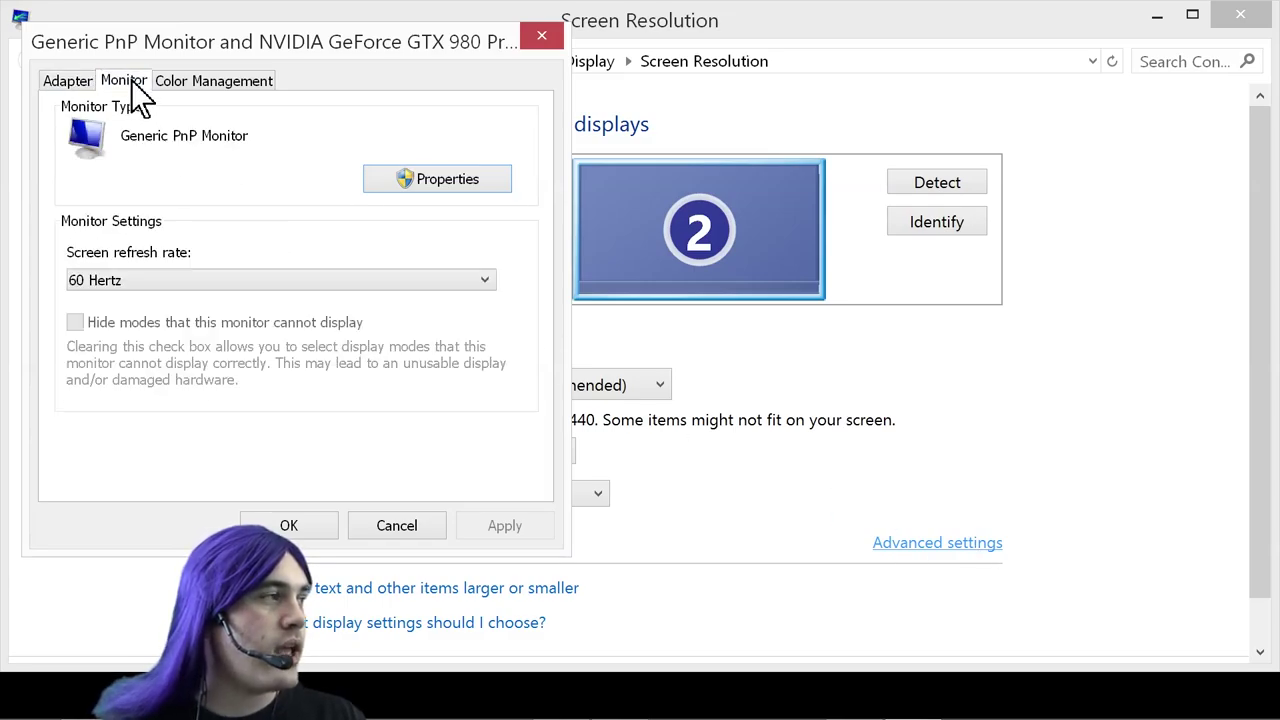
left_click(150, 282)
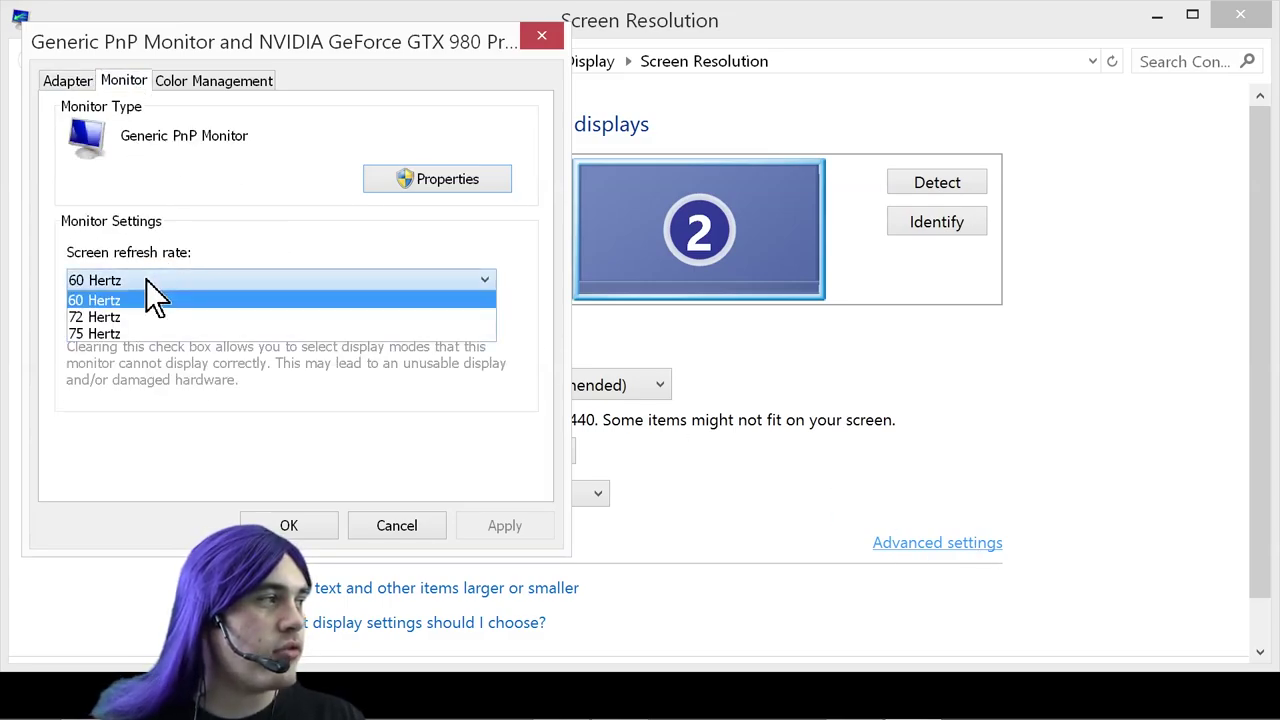
left_click(144, 335)
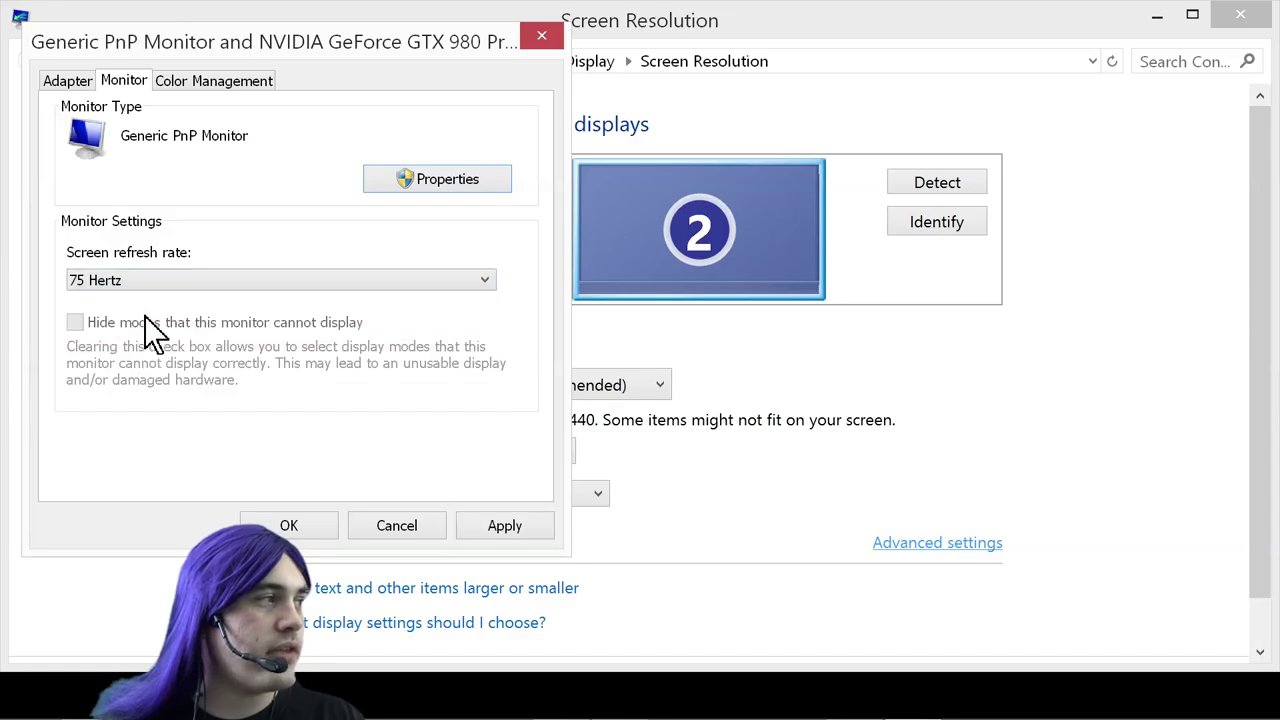
left_click(140, 280)
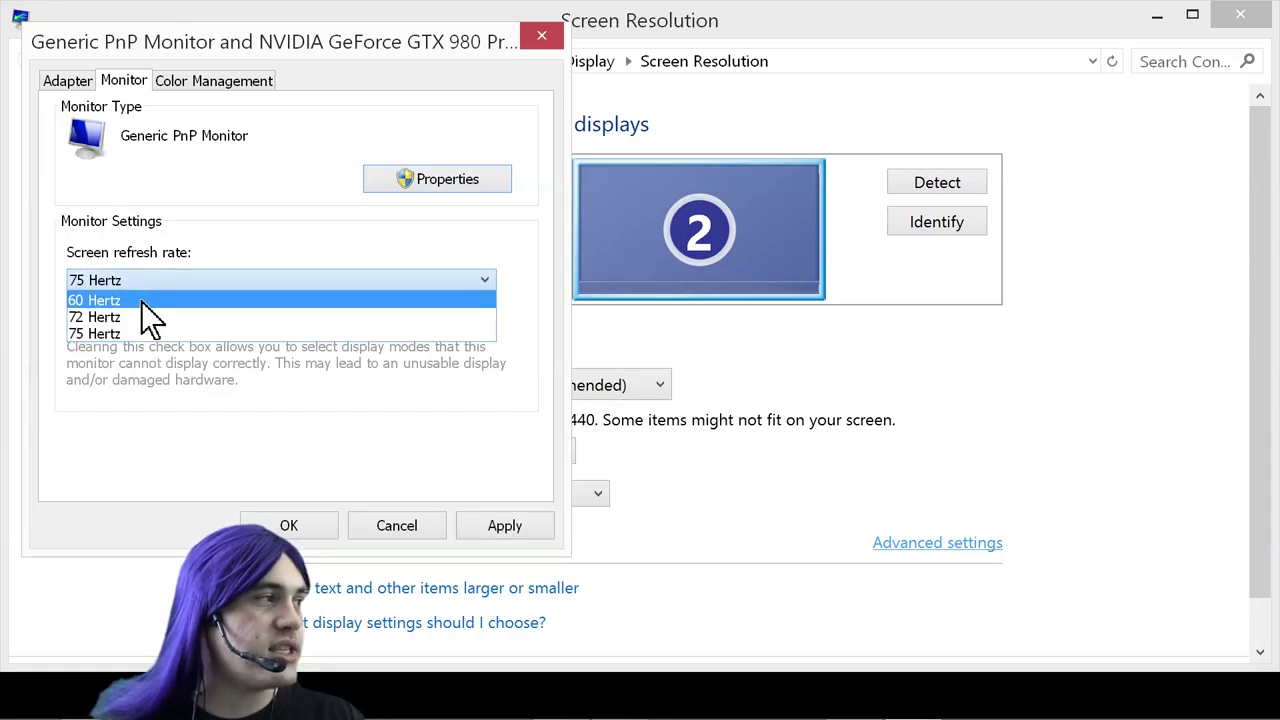
left_click(141, 301)
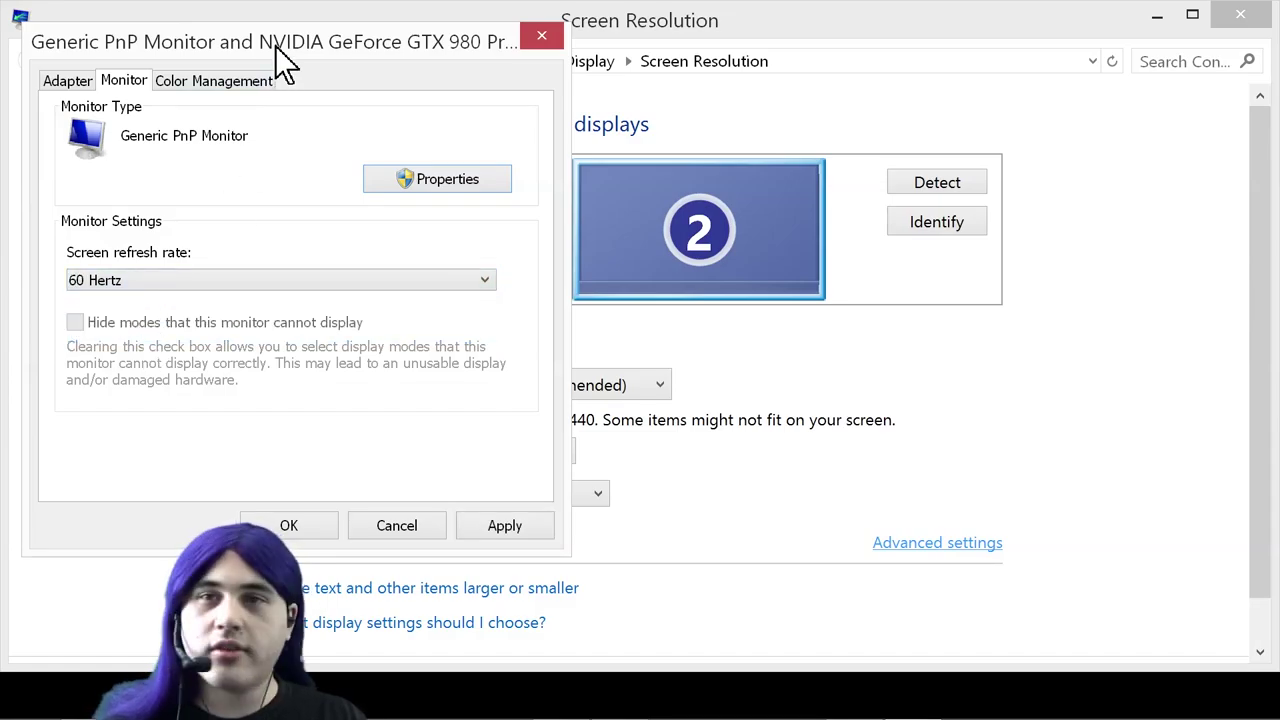
left_click_drag(275, 46, 282, 45)
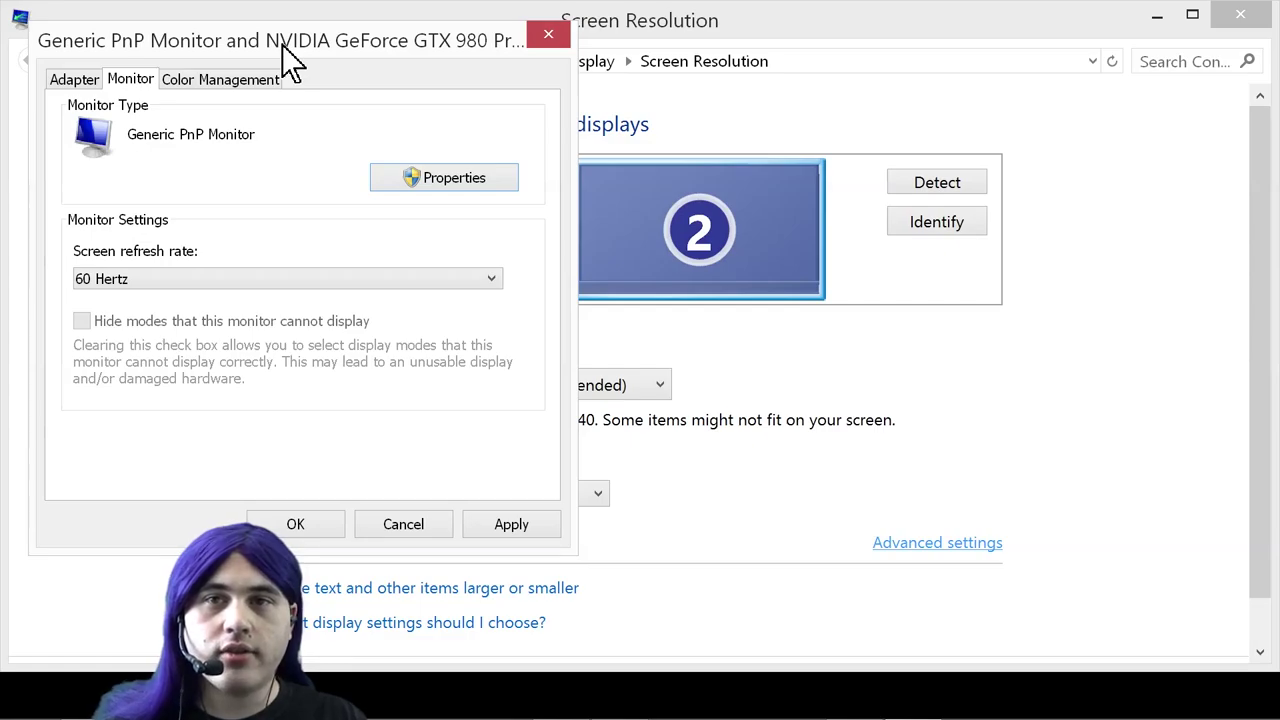
left_click_drag(282, 46, 1030, 107)
left_click(1110, 595)
Check the refresh rates of display 1 and display 2 in their advanced properties
left_click(420, 235)
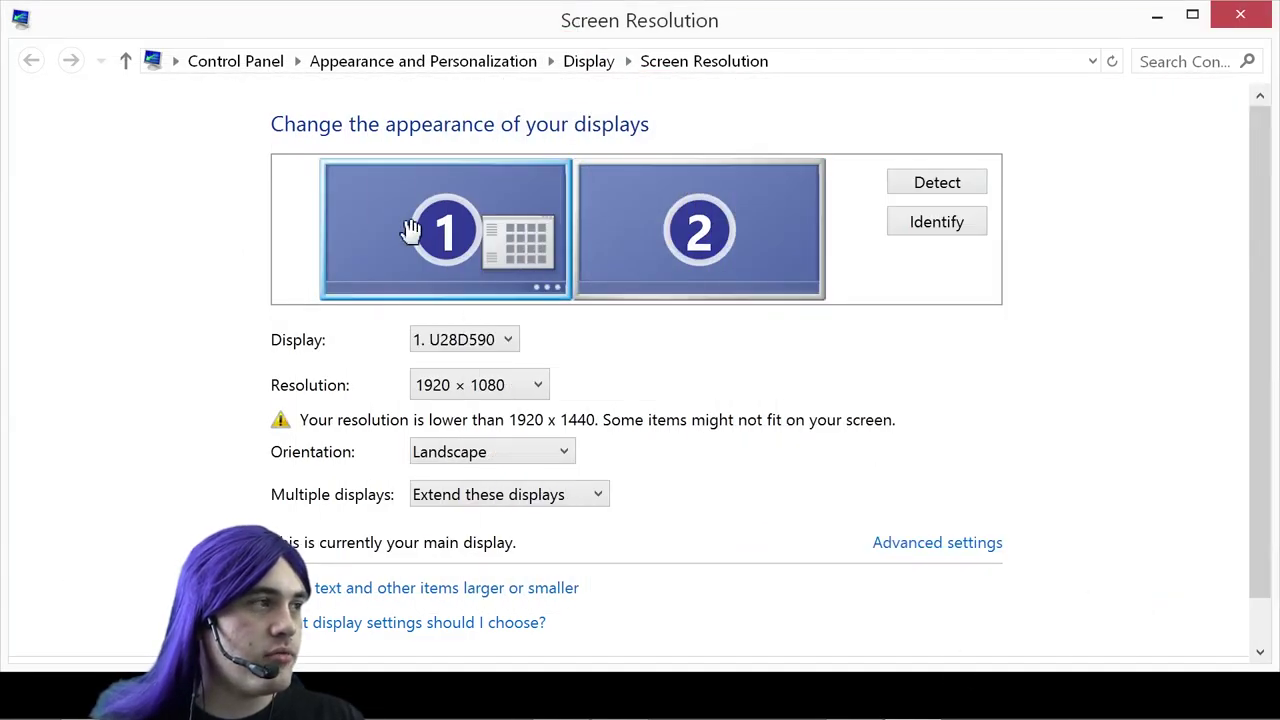
left_click(937, 543)
left_click(124, 82)
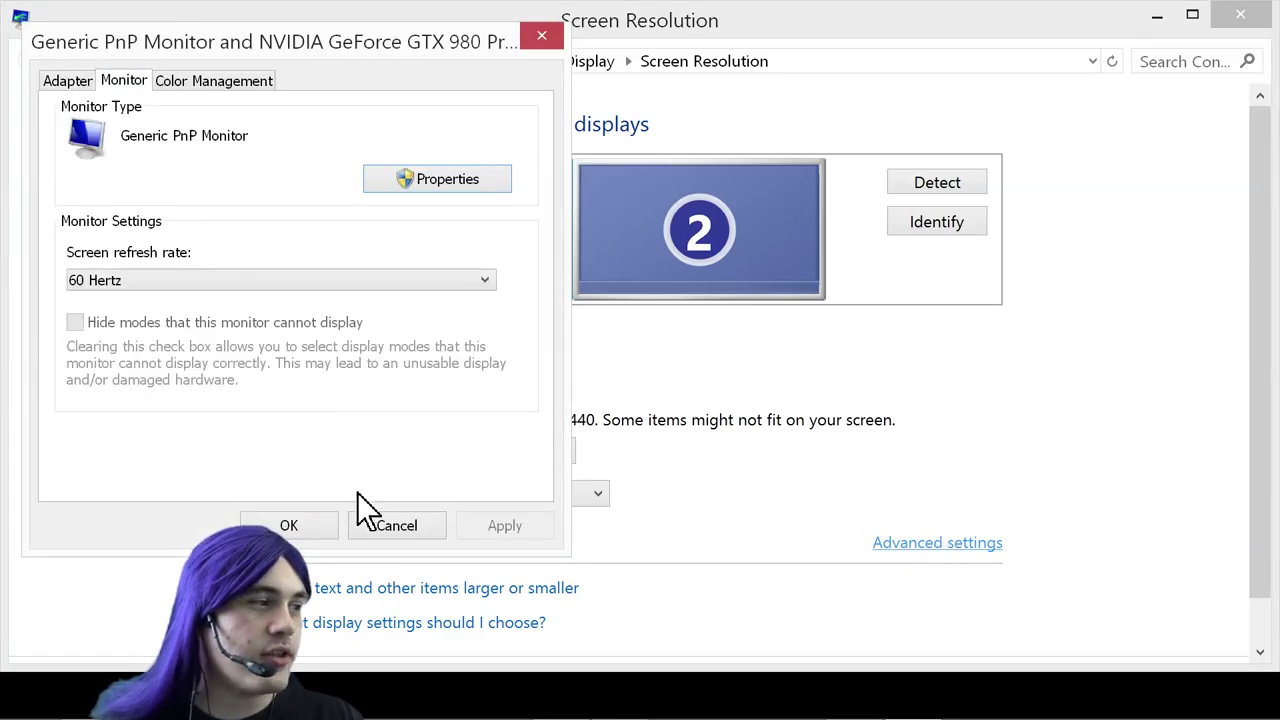
left_click(400, 540)
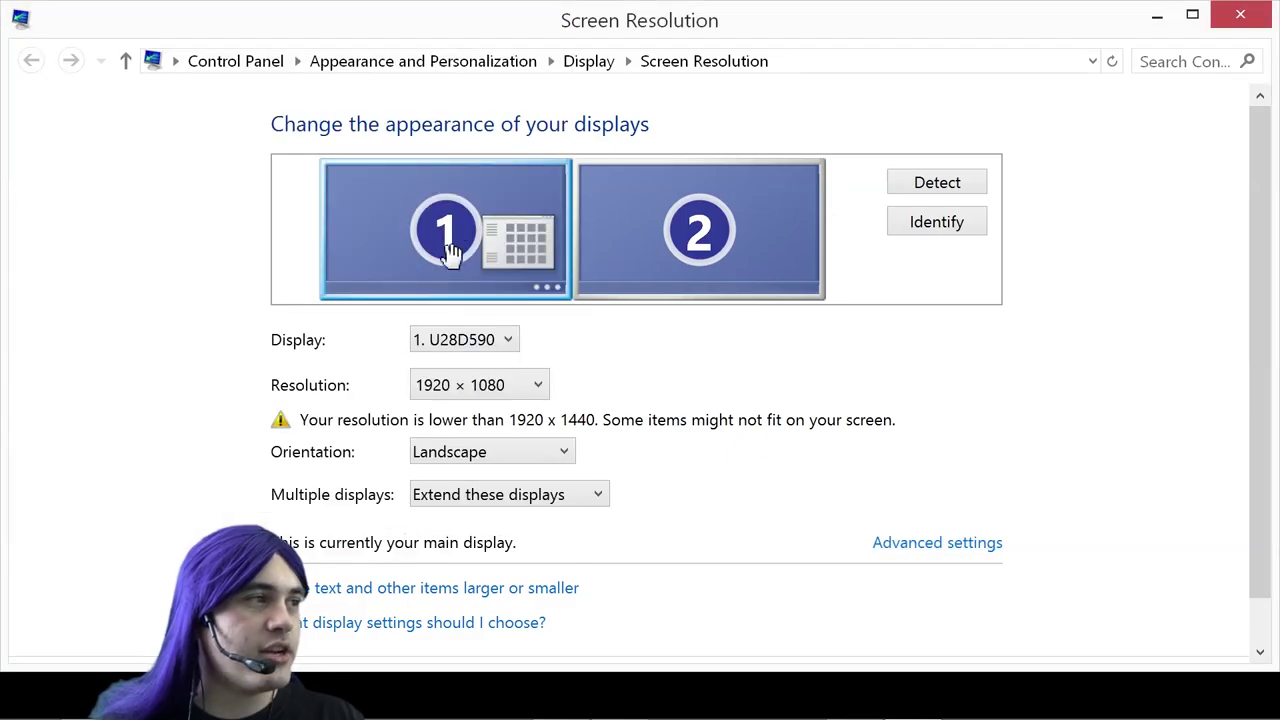
left_click(634, 177)
left_click(948, 545)
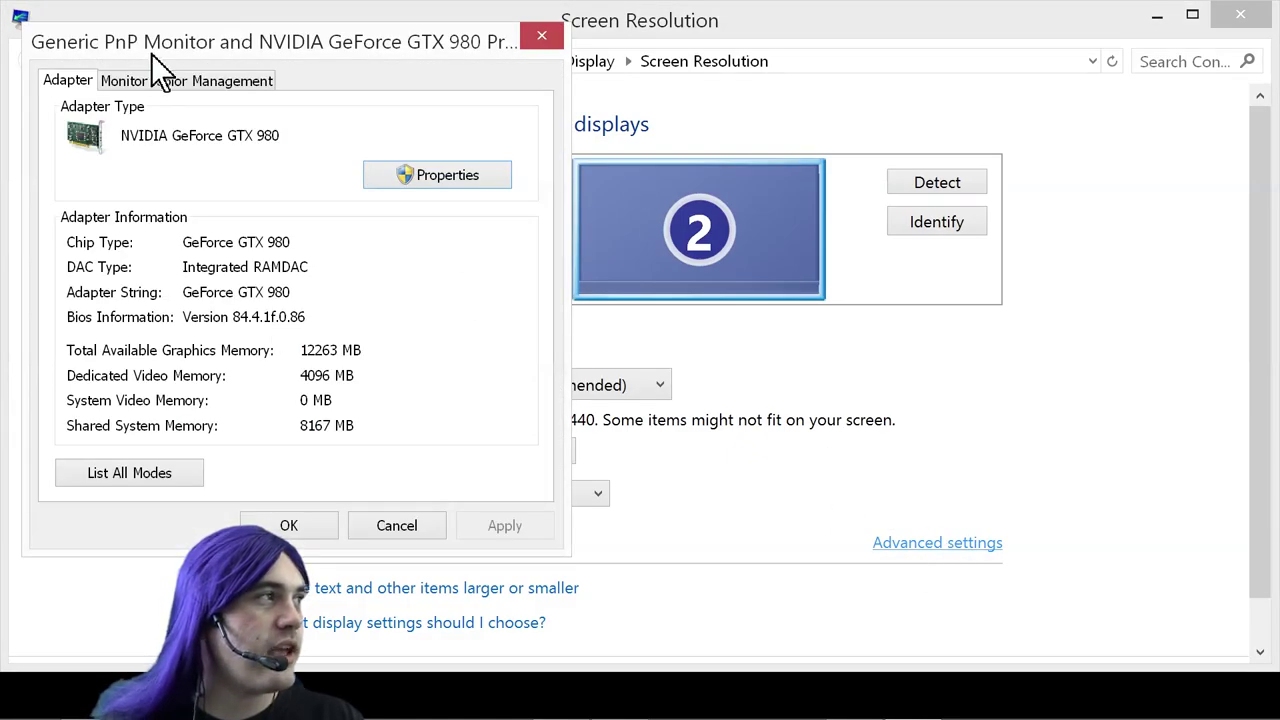
left_click(124, 80)
left_click(397, 525)
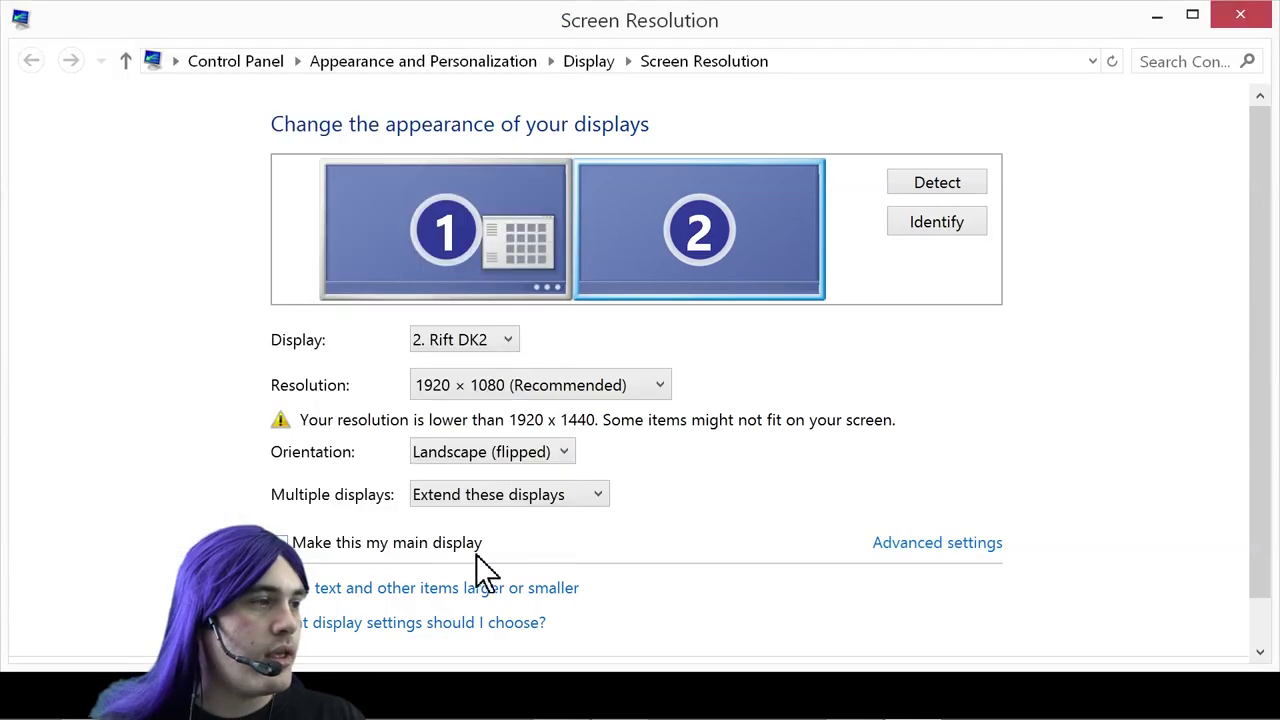
Open Unity's Window > Asset Store panel, then bring Chrome back in front
left_click(1155, 20)
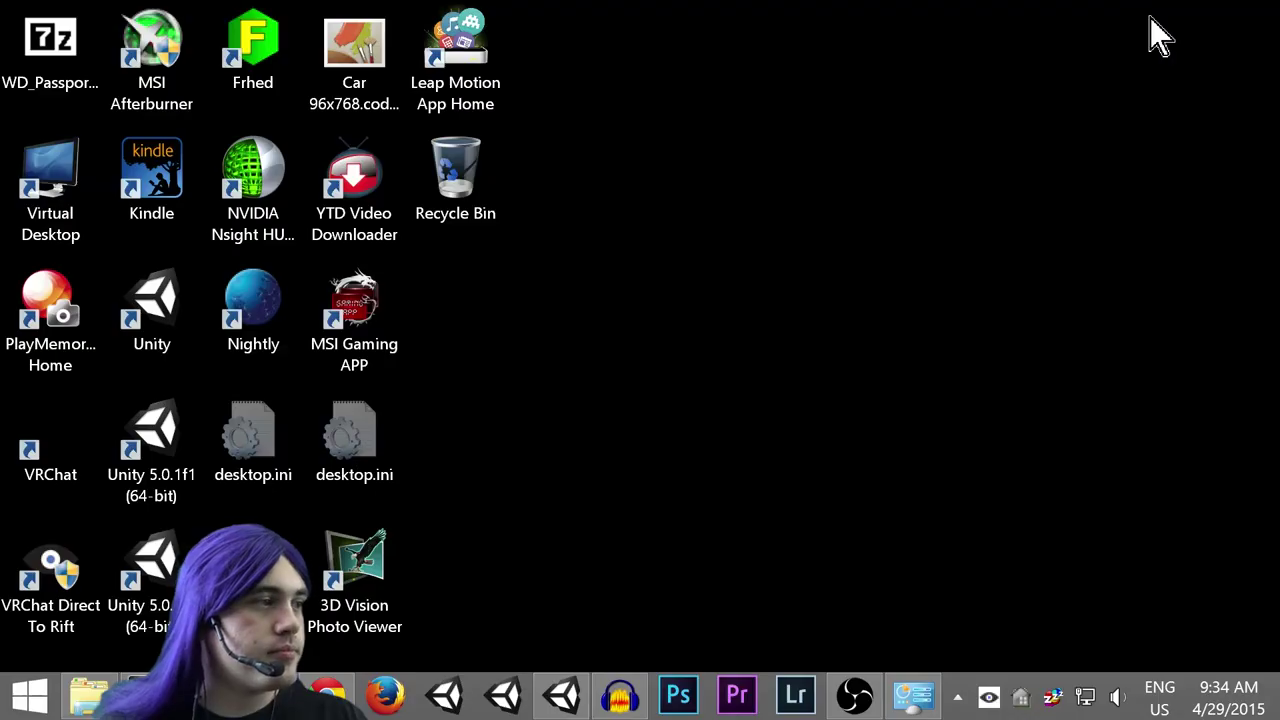
left_click(563, 698)
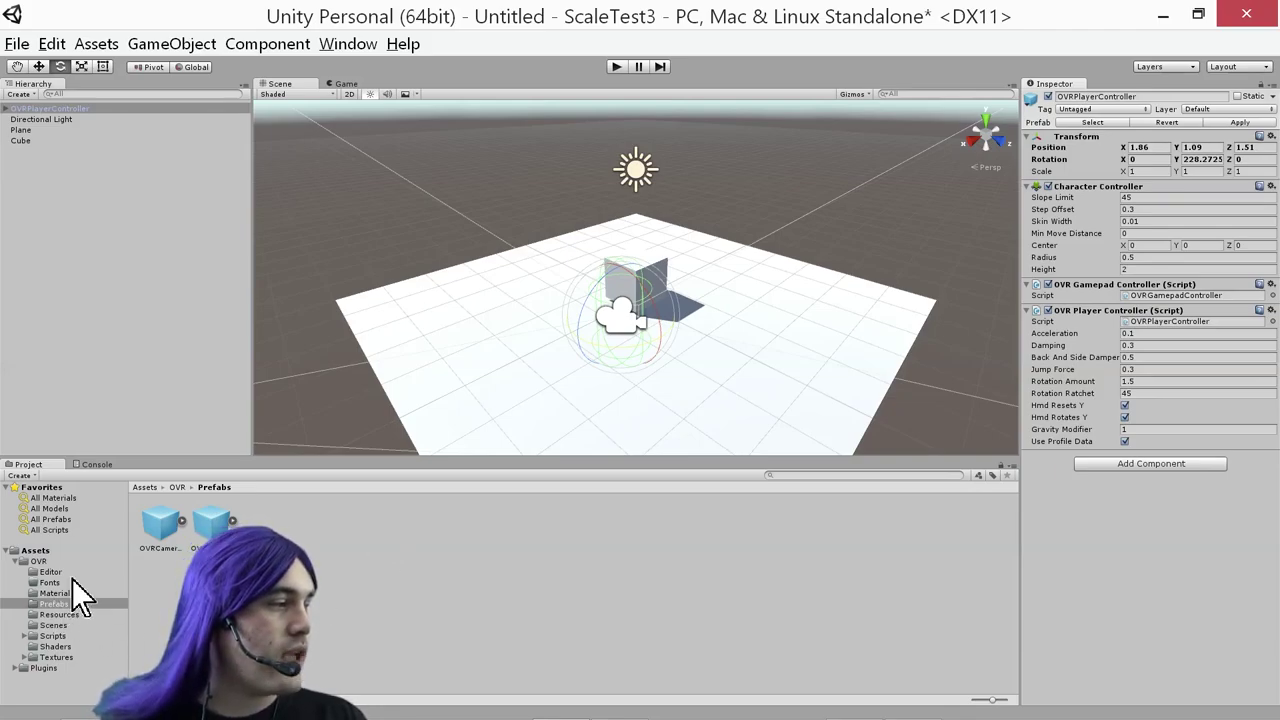
left_click(340, 44)
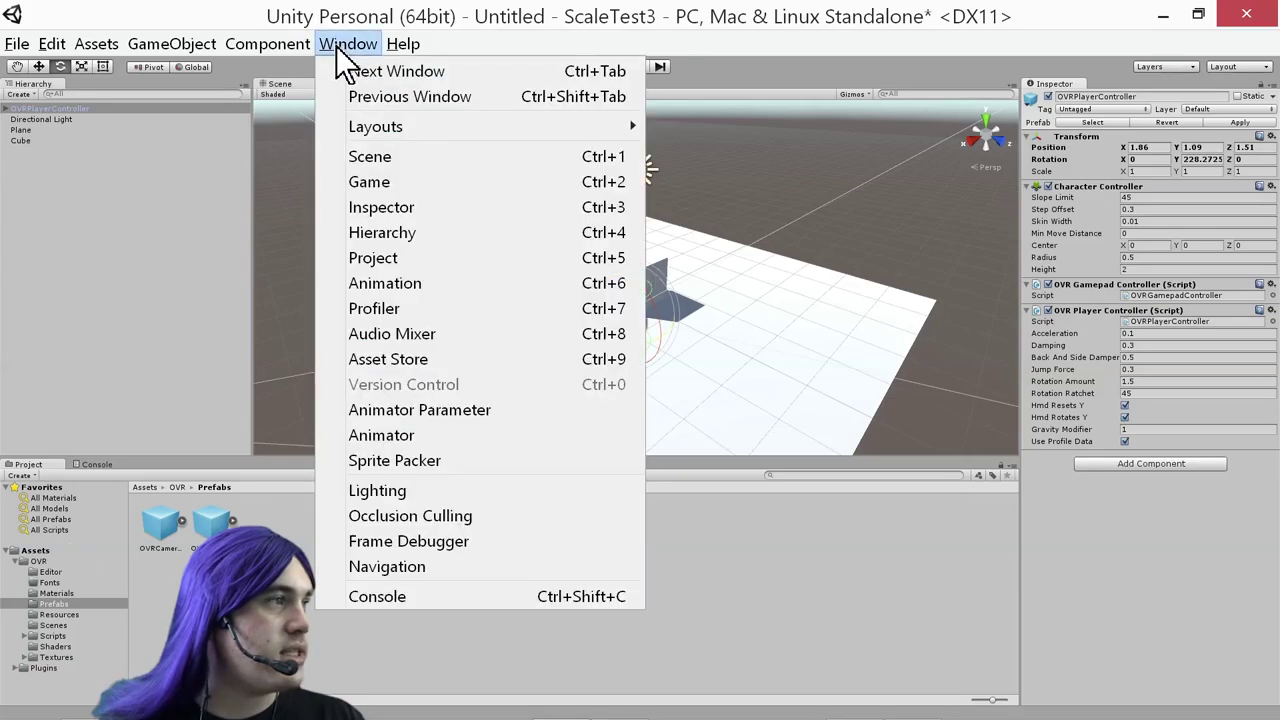
left_click(415, 358)
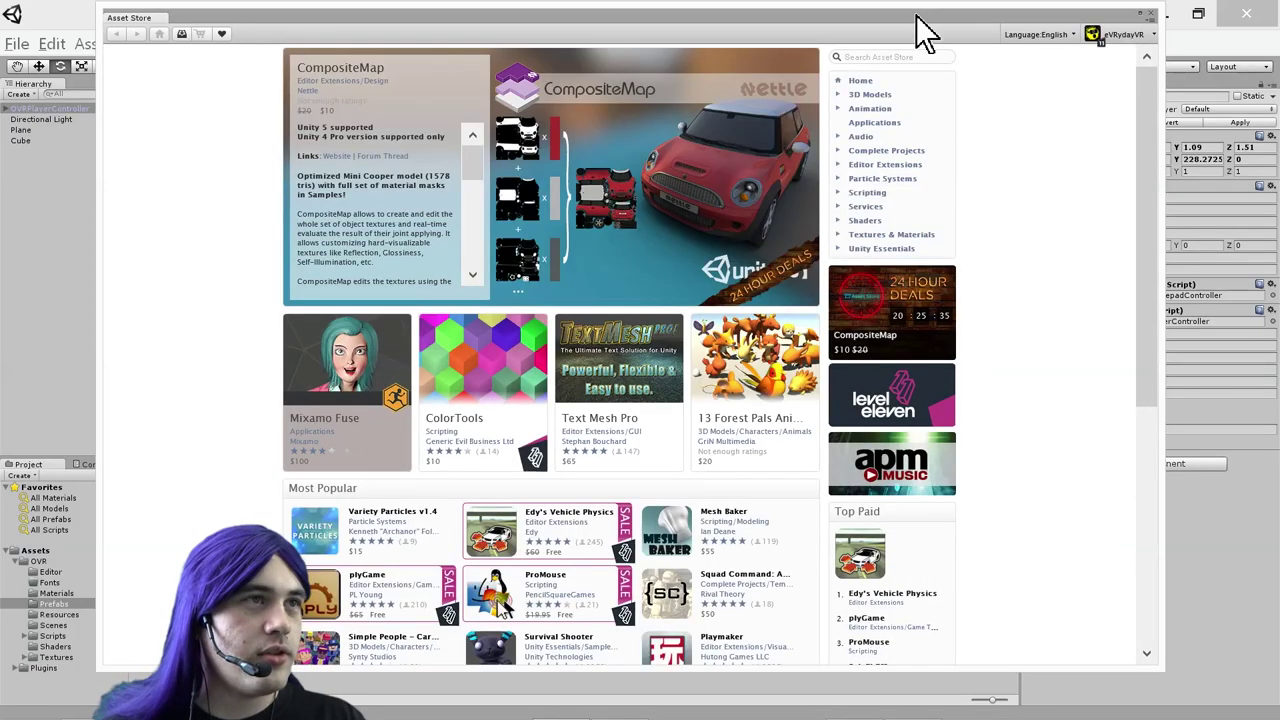
left_click_drag(914, 18, 943, 31)
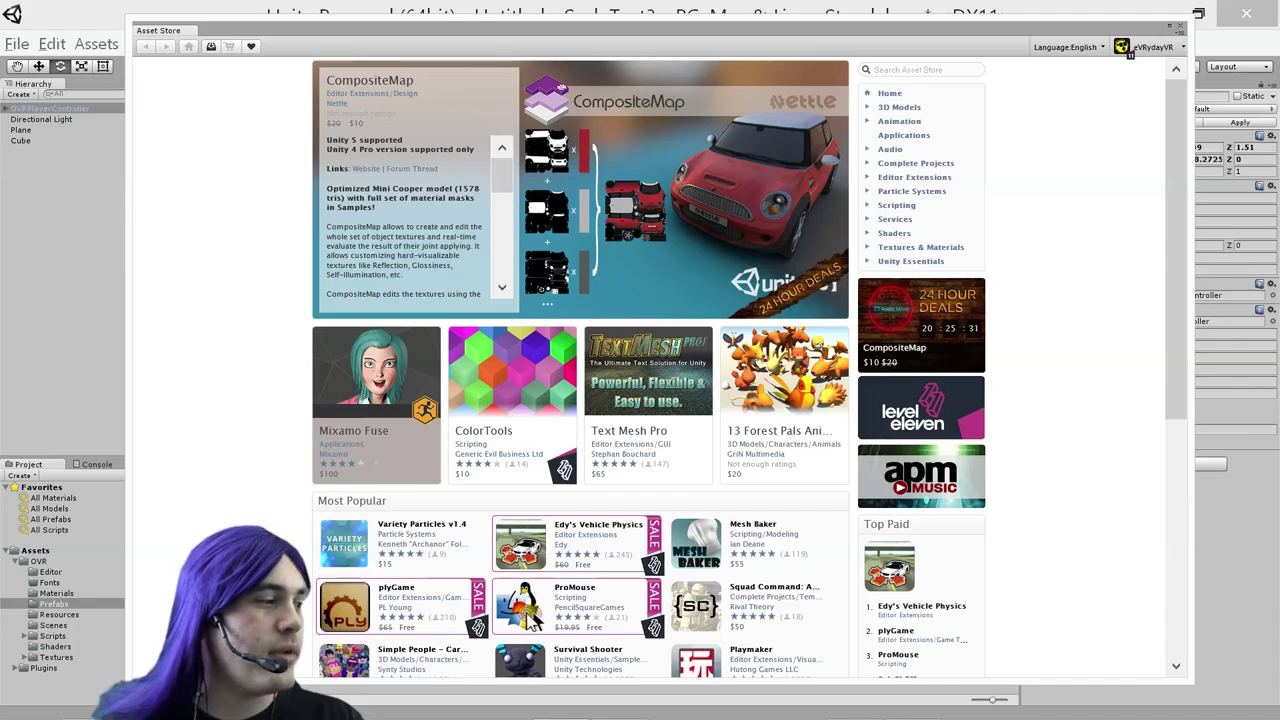
mouse_move(200, 714)
left_click(327, 693)
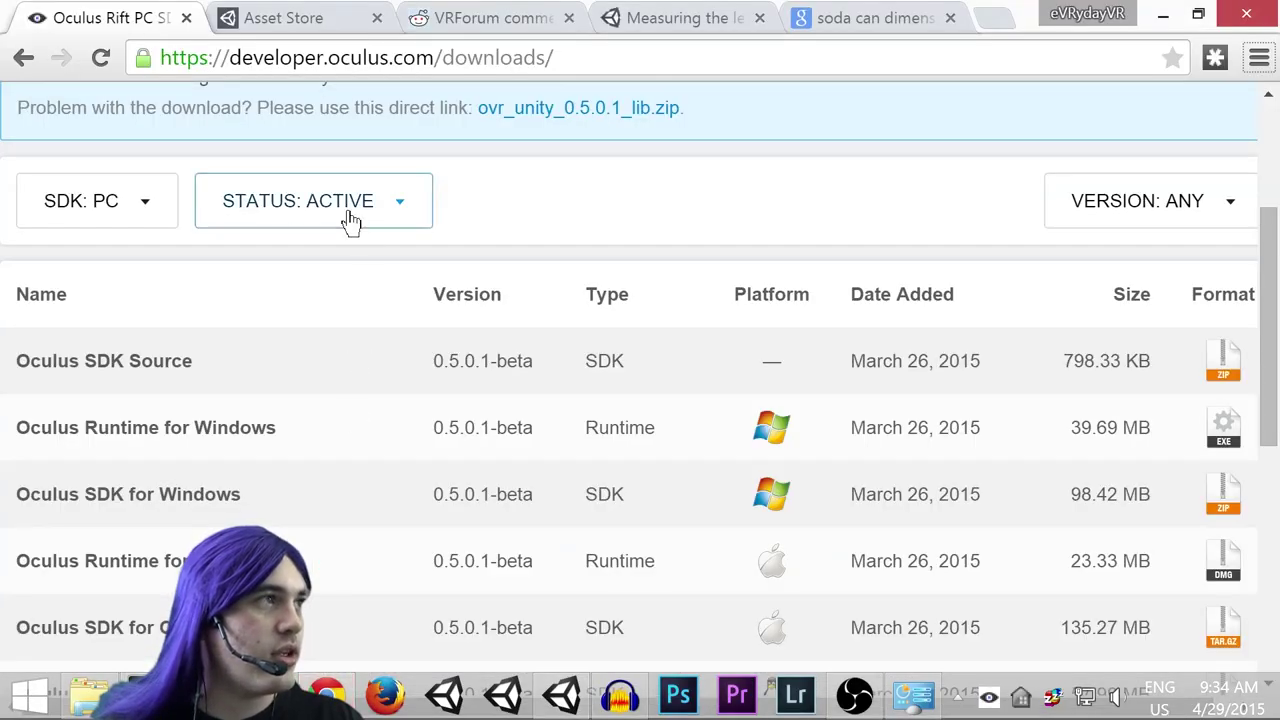
Load assetstore.unity3d.com in the Asset Store browser tab
left_click(285, 20)
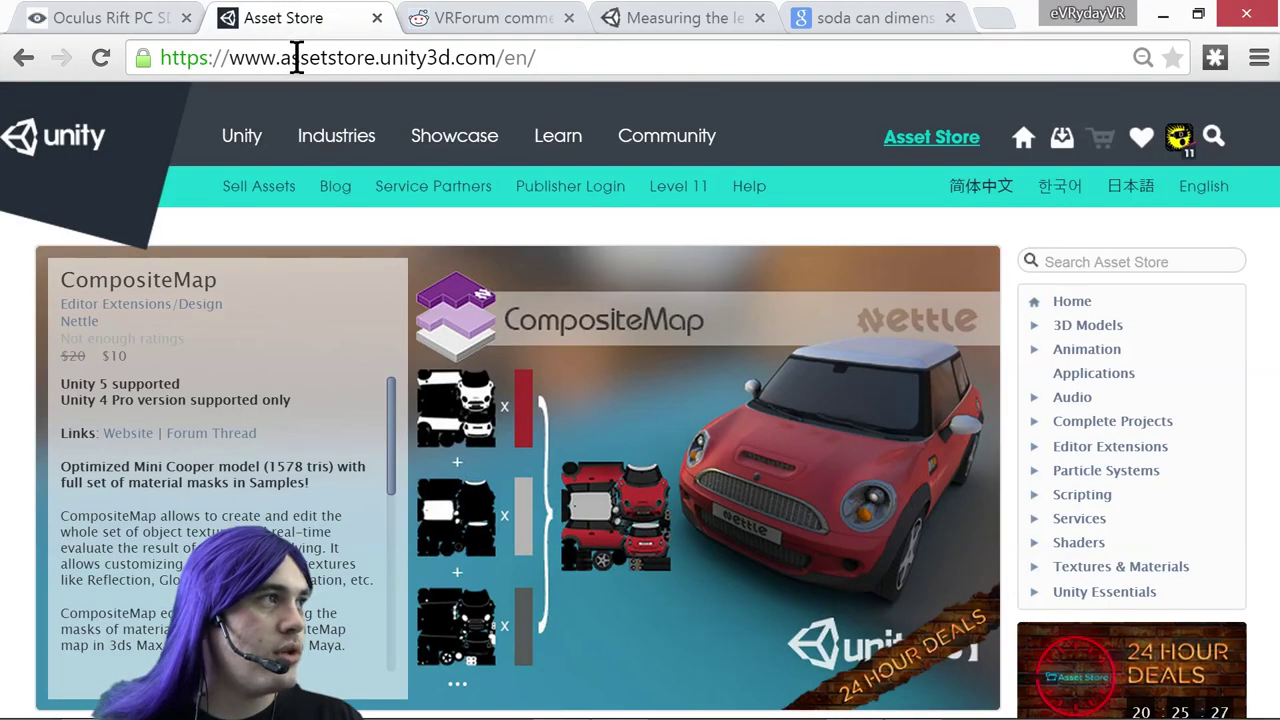
left_click(356, 57)
type("asset")
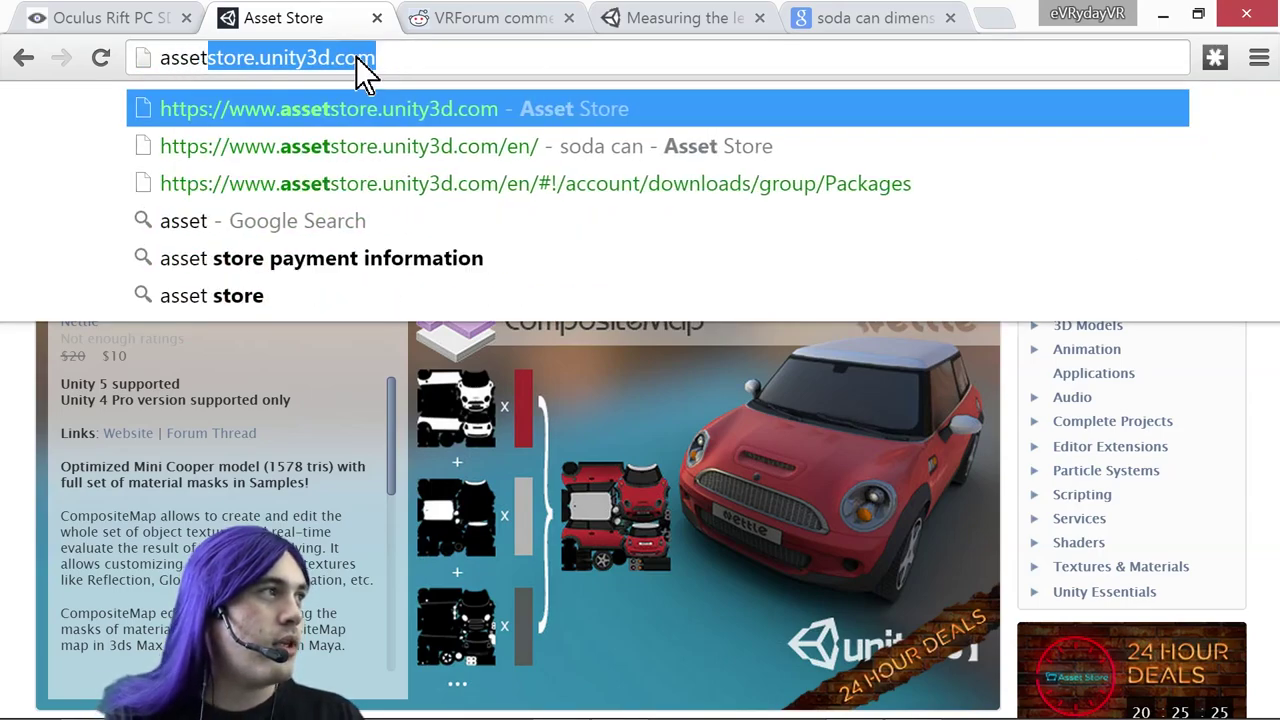
type("store.unity3d.com")
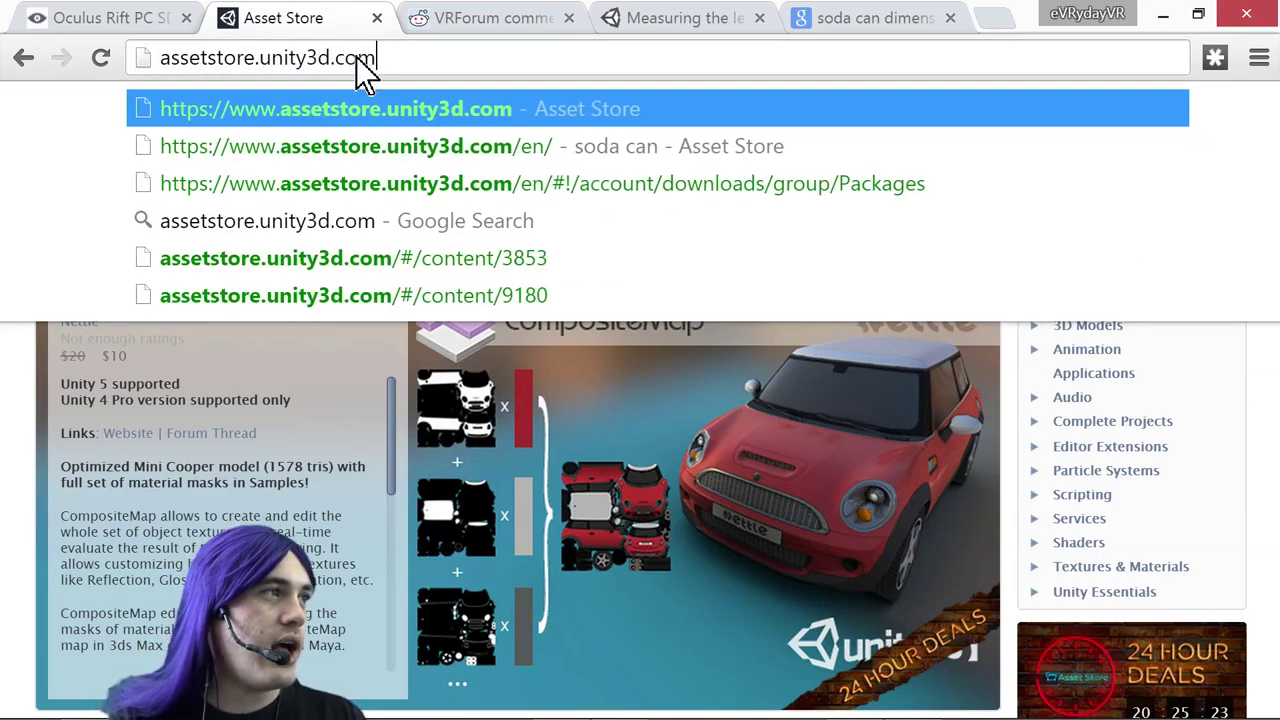
key("Return")
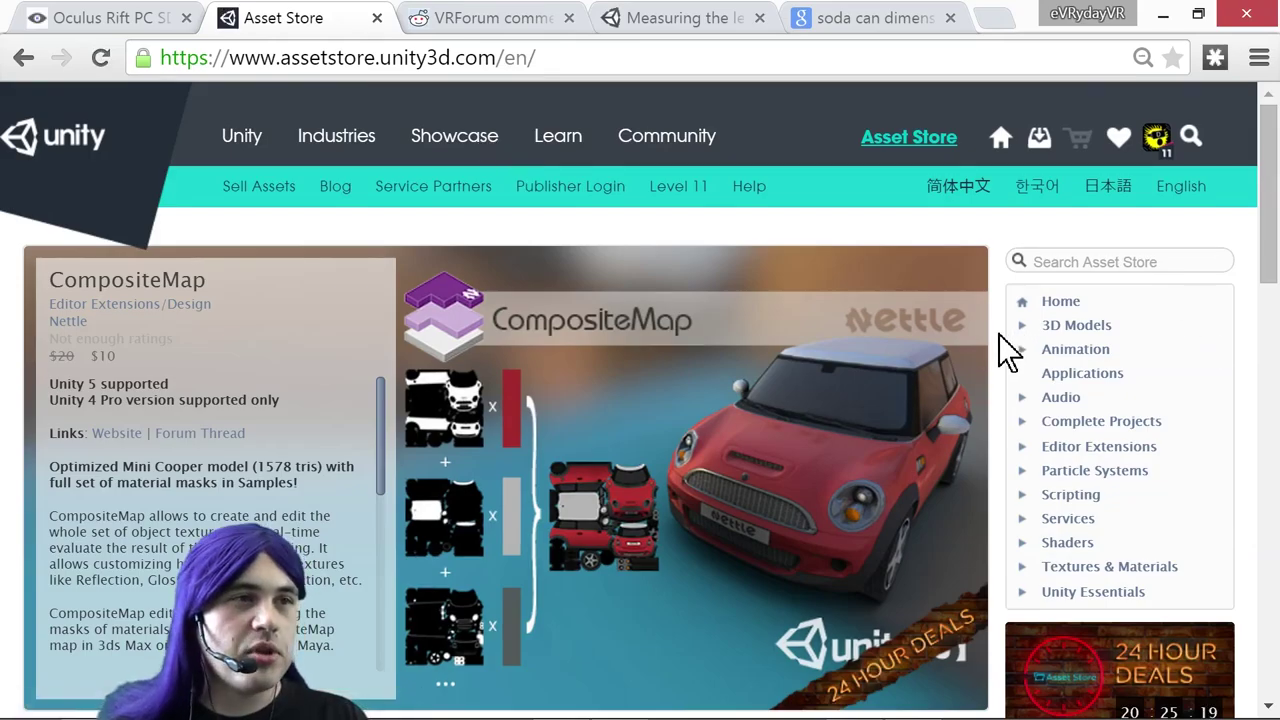
scroll(998, 334, "down", 3)
scroll(998, 334, "down", 1)
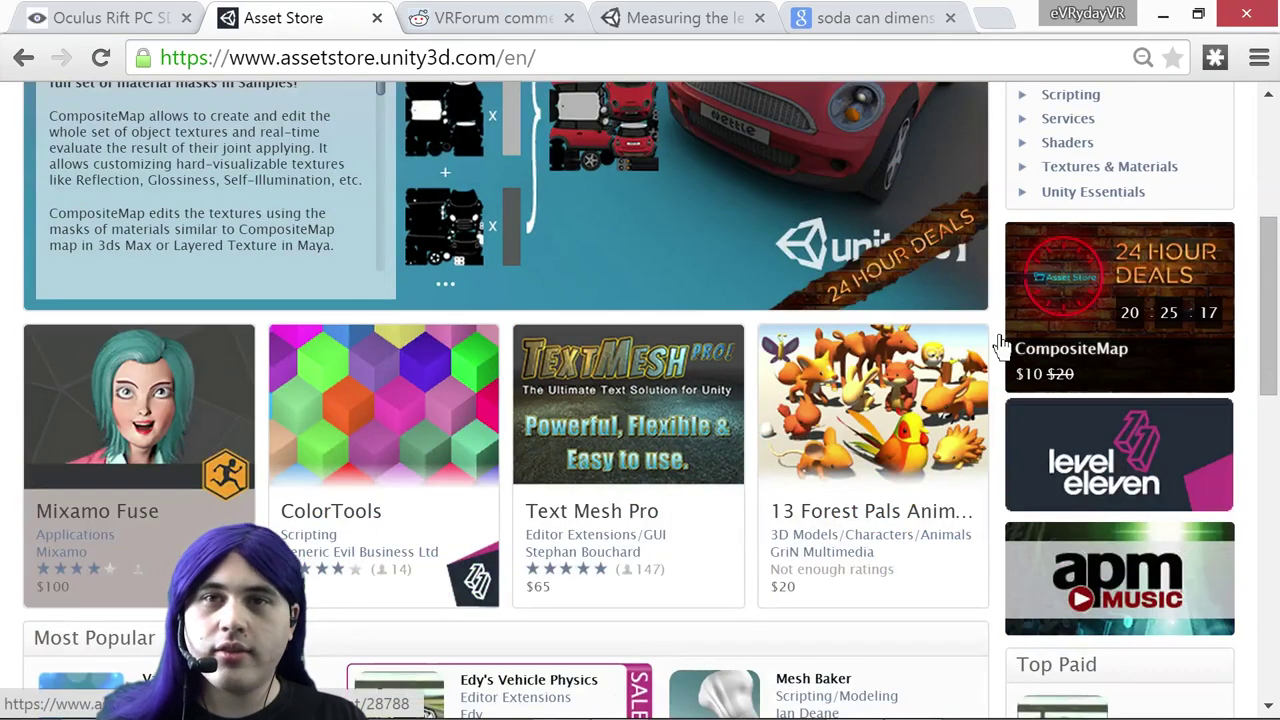
scroll(997, 336, "up", 4)
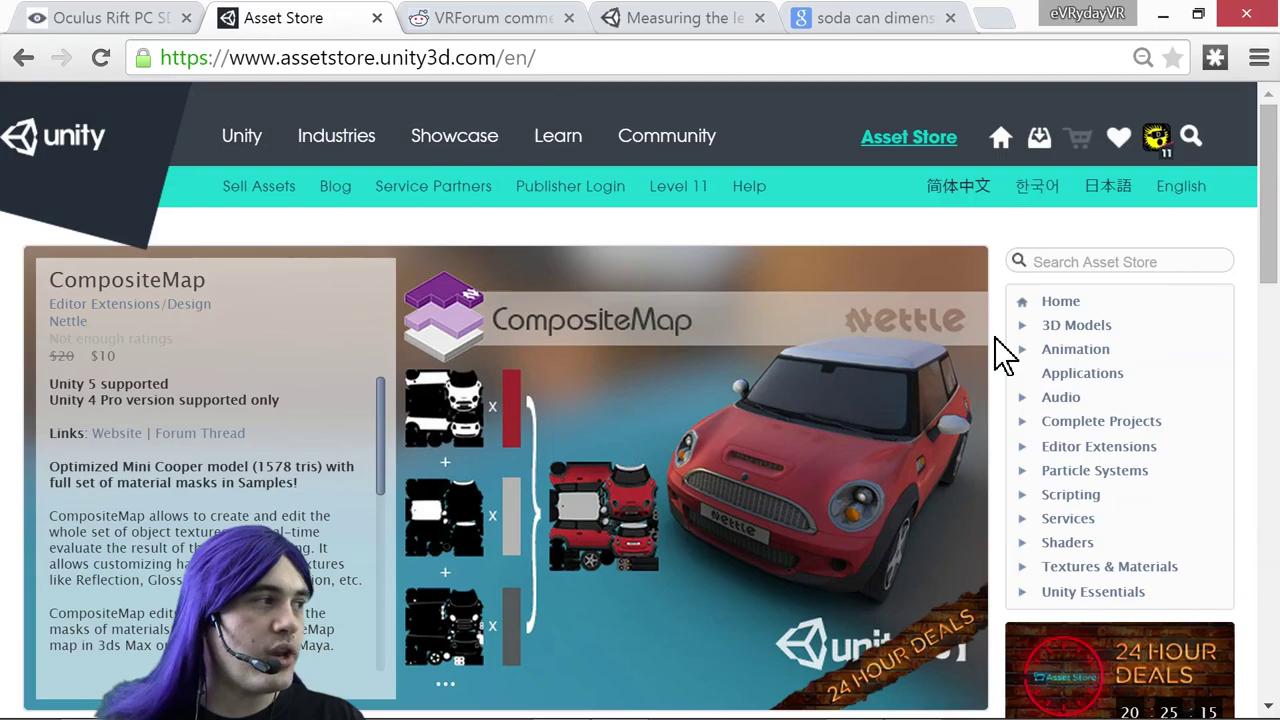
Search 'Virtual Desktop', open Virtual Desktop PlayMode, and send it to Unity
left_click(1040, 262)
type("Virtual Deskt")
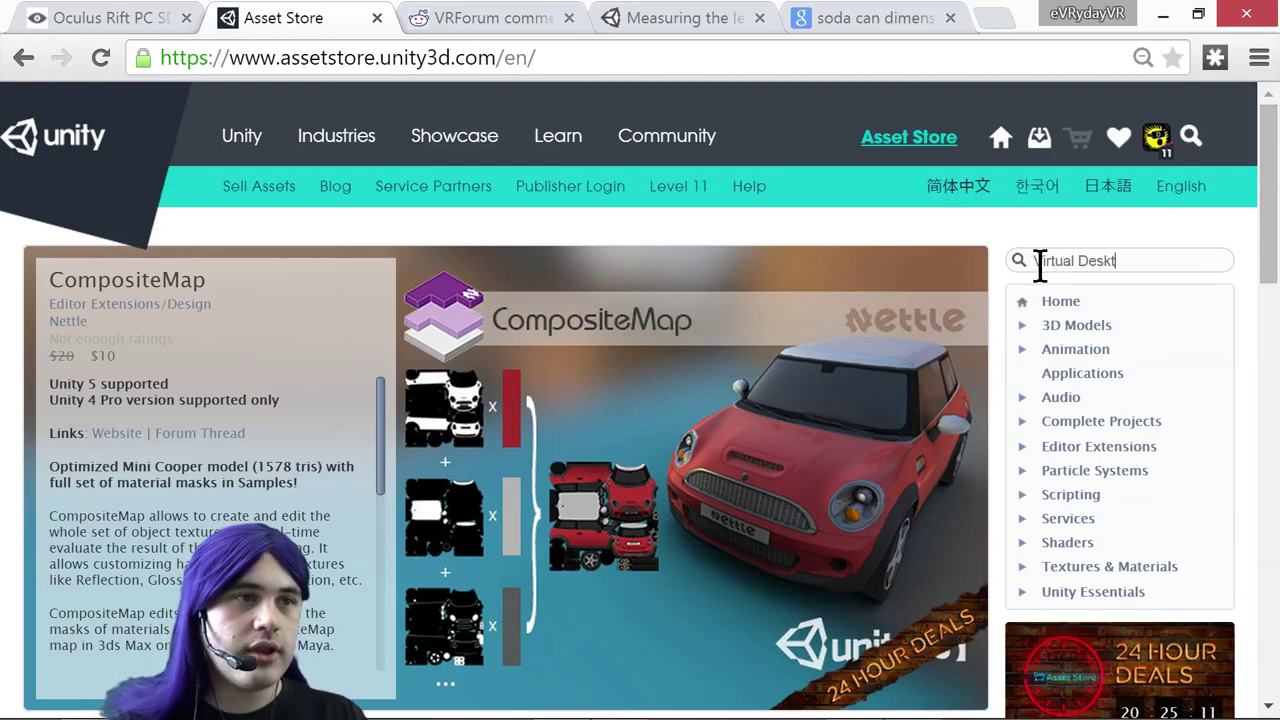
type("op")
key("Return")
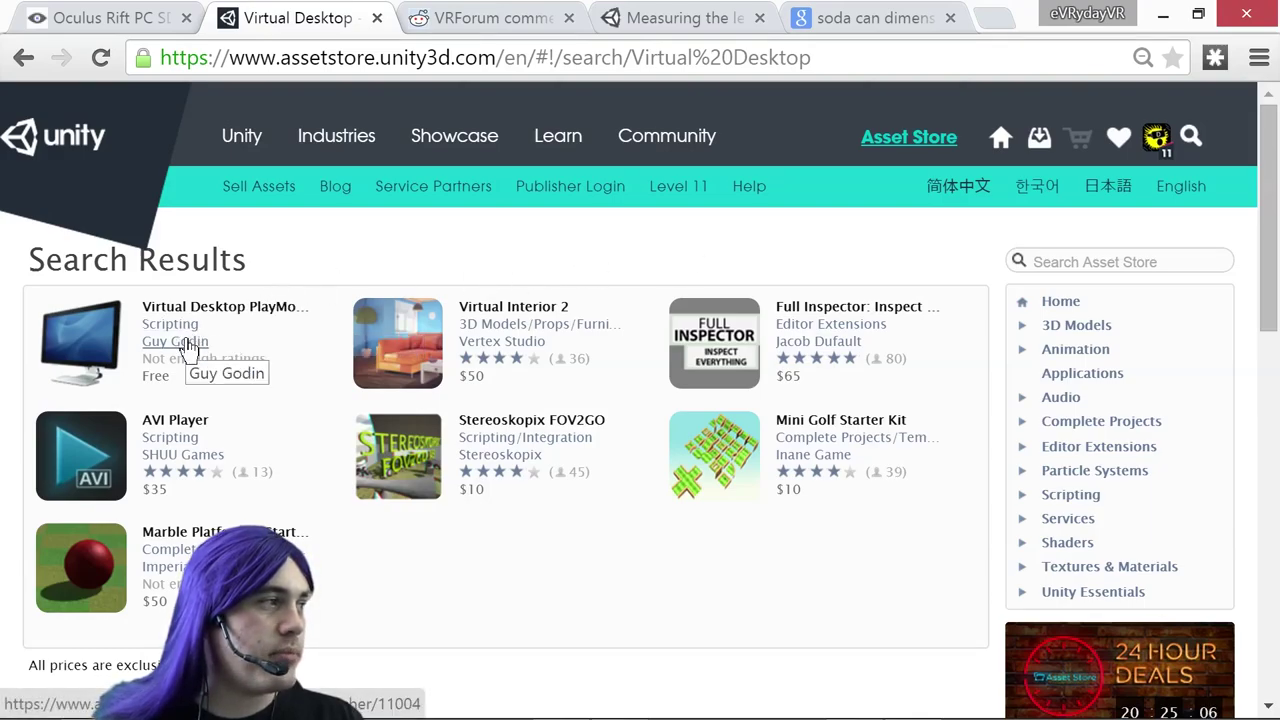
left_click(249, 318)
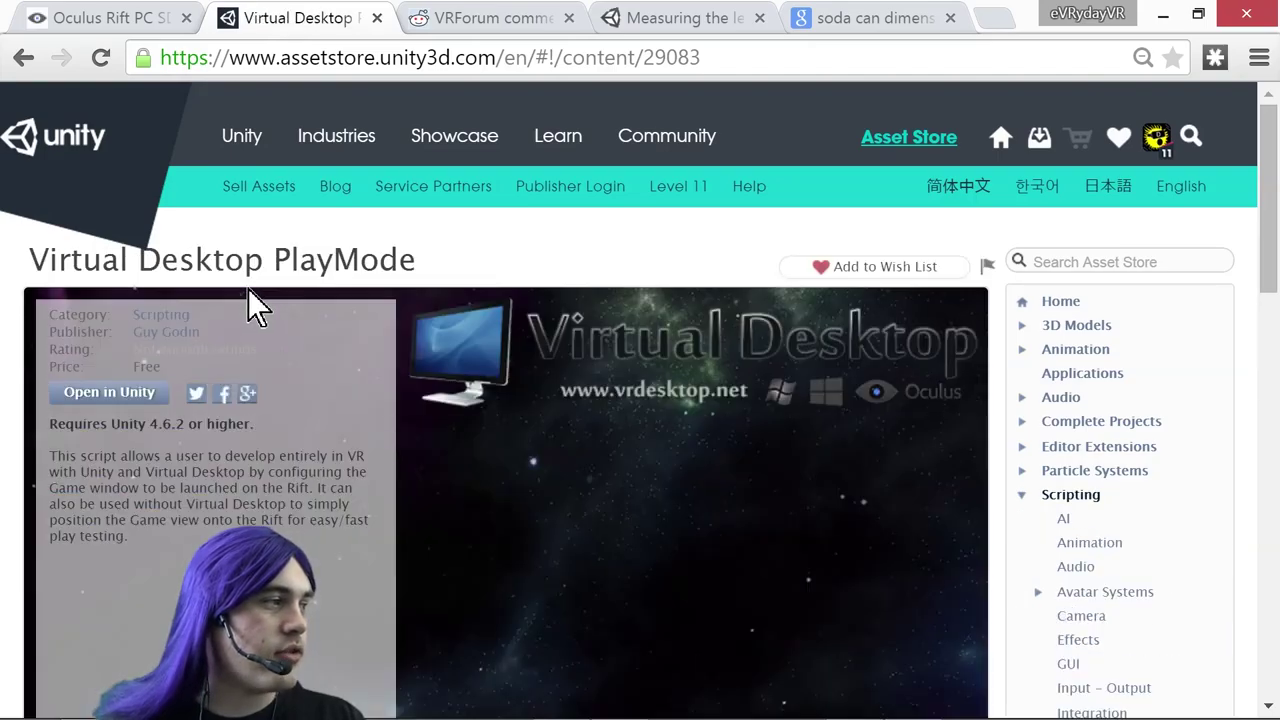
scroll(270, 300, "down", 1)
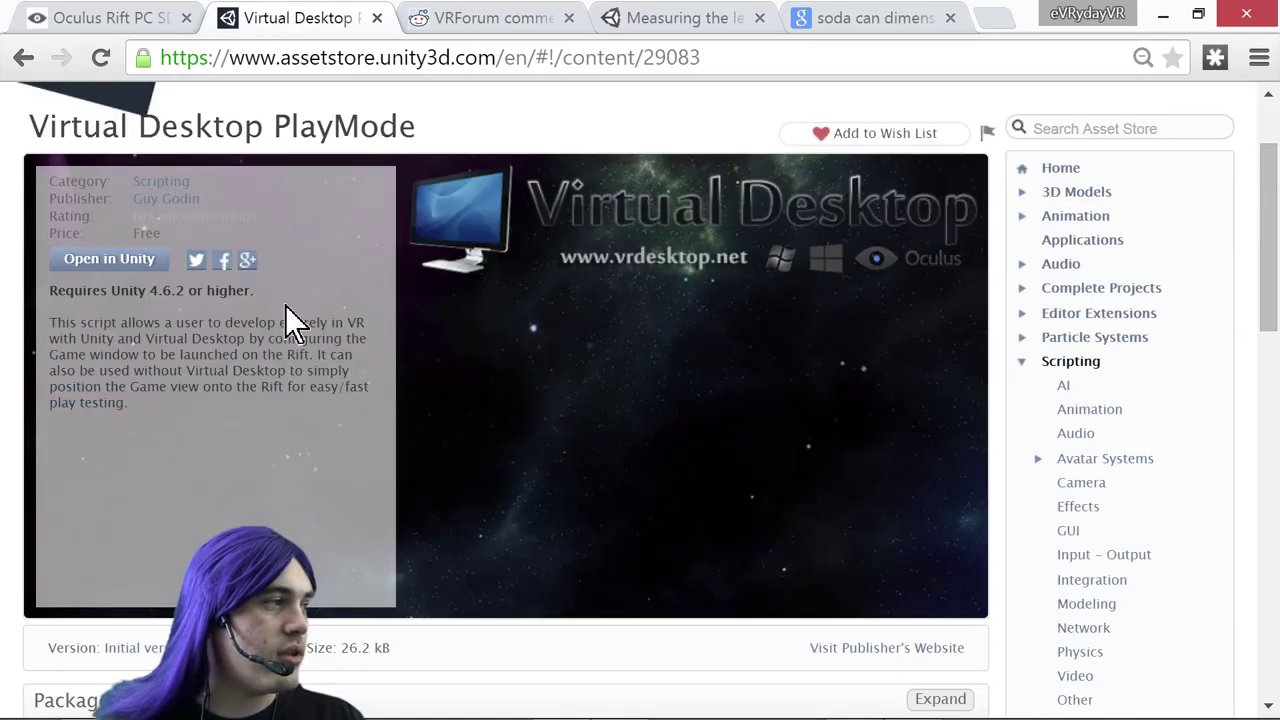
left_click(100, 270)
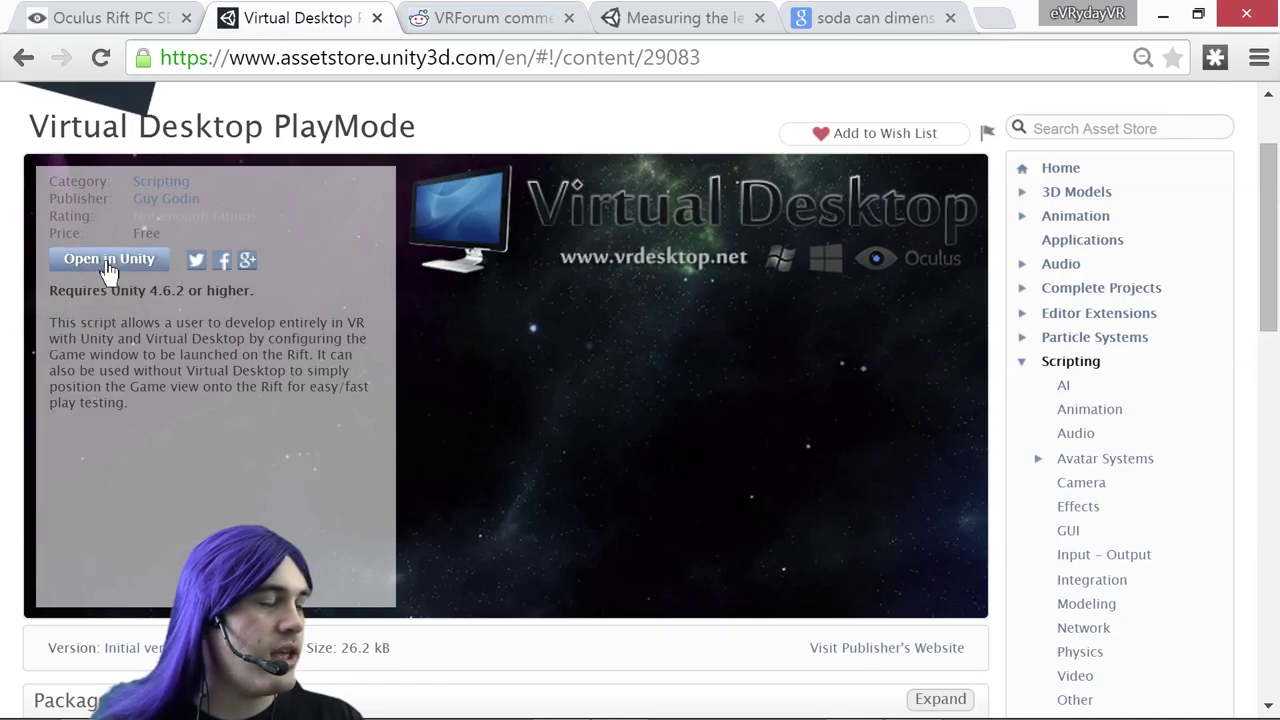
left_click(108, 262)
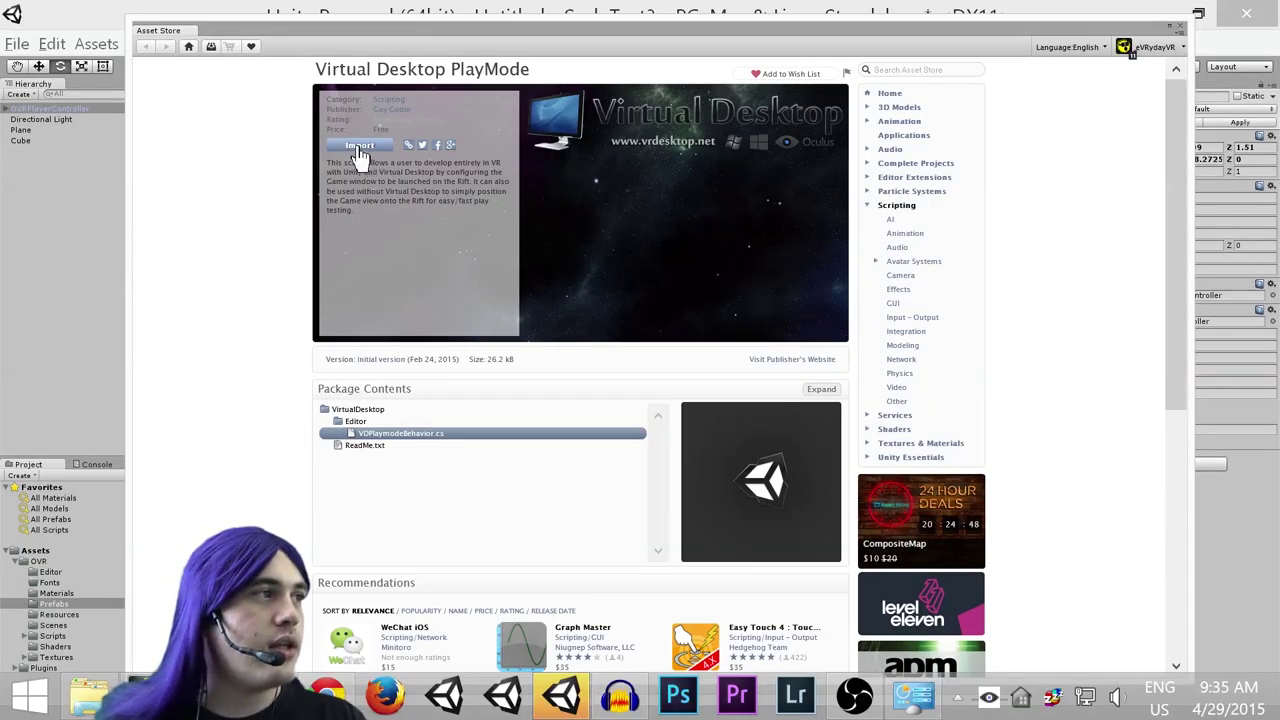
Import all files of the Virtual Desktop PlayMode package, then close the Asset Store window
left_click(358, 147)
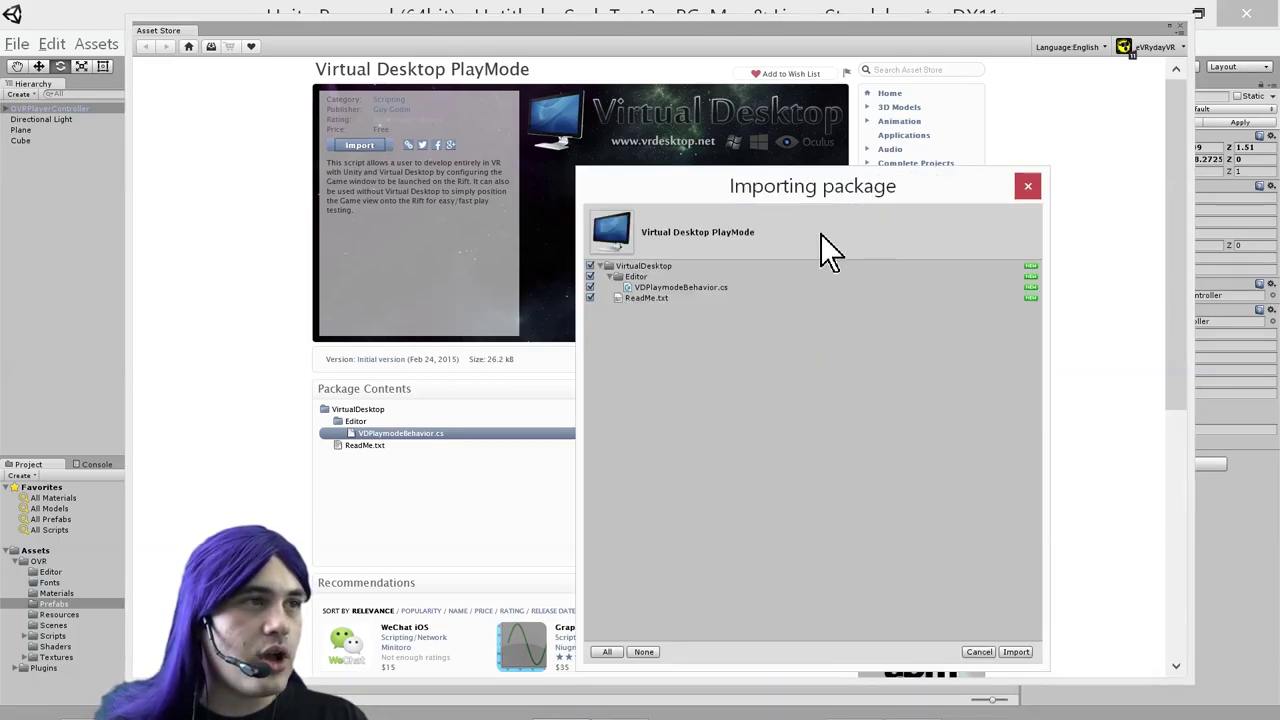
left_click(1015, 652)
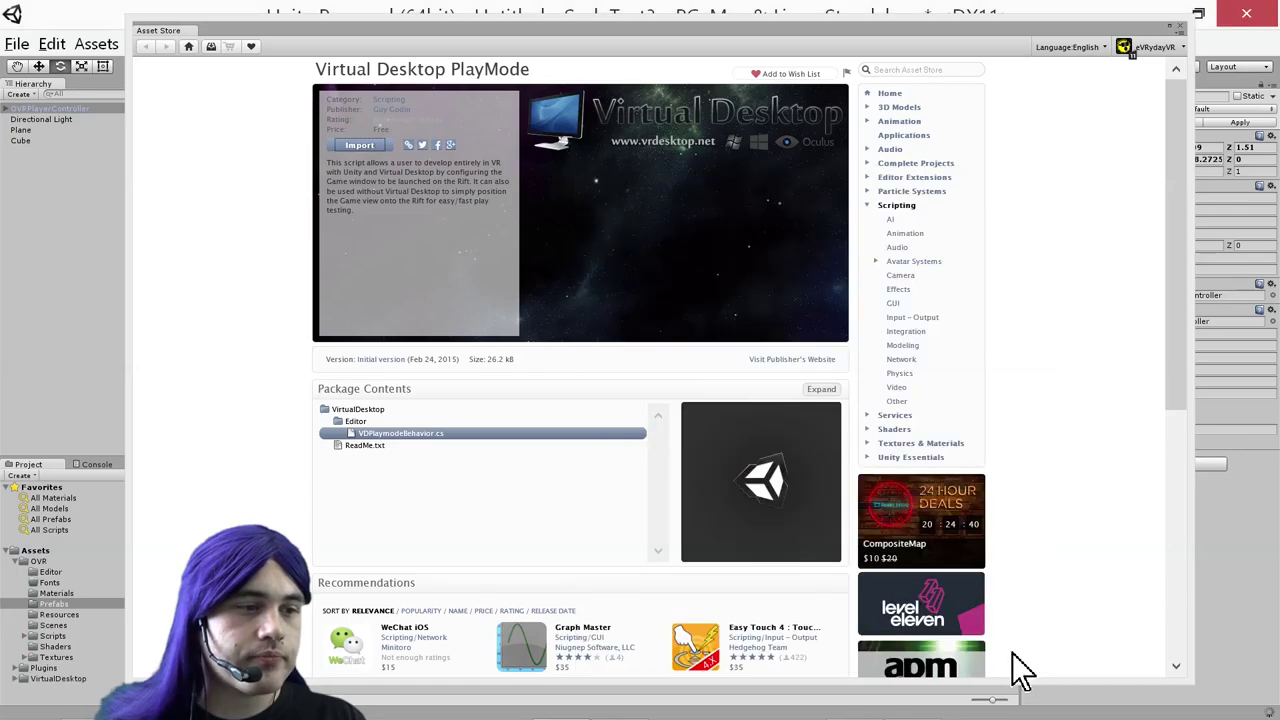
left_click(1178, 27)
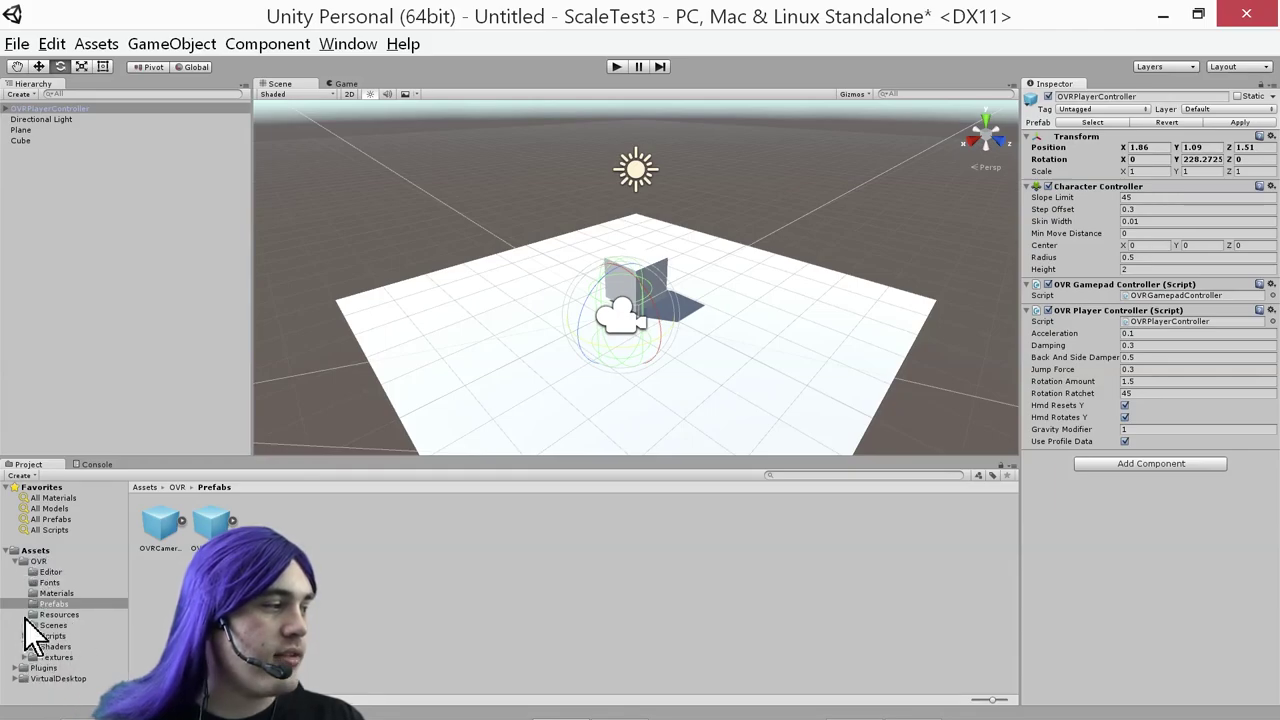
View the VirtualDesktop folder and briefly play then stop the scene
left_click(58, 679)
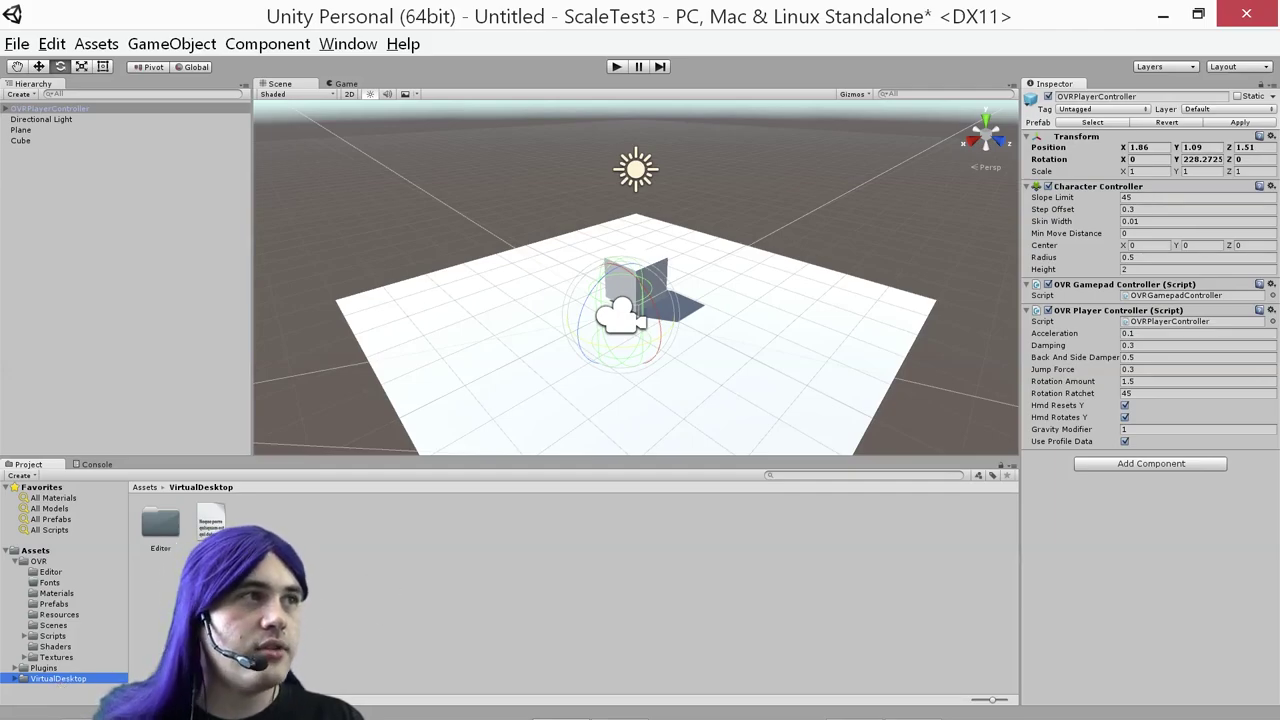
left_click(618, 67)
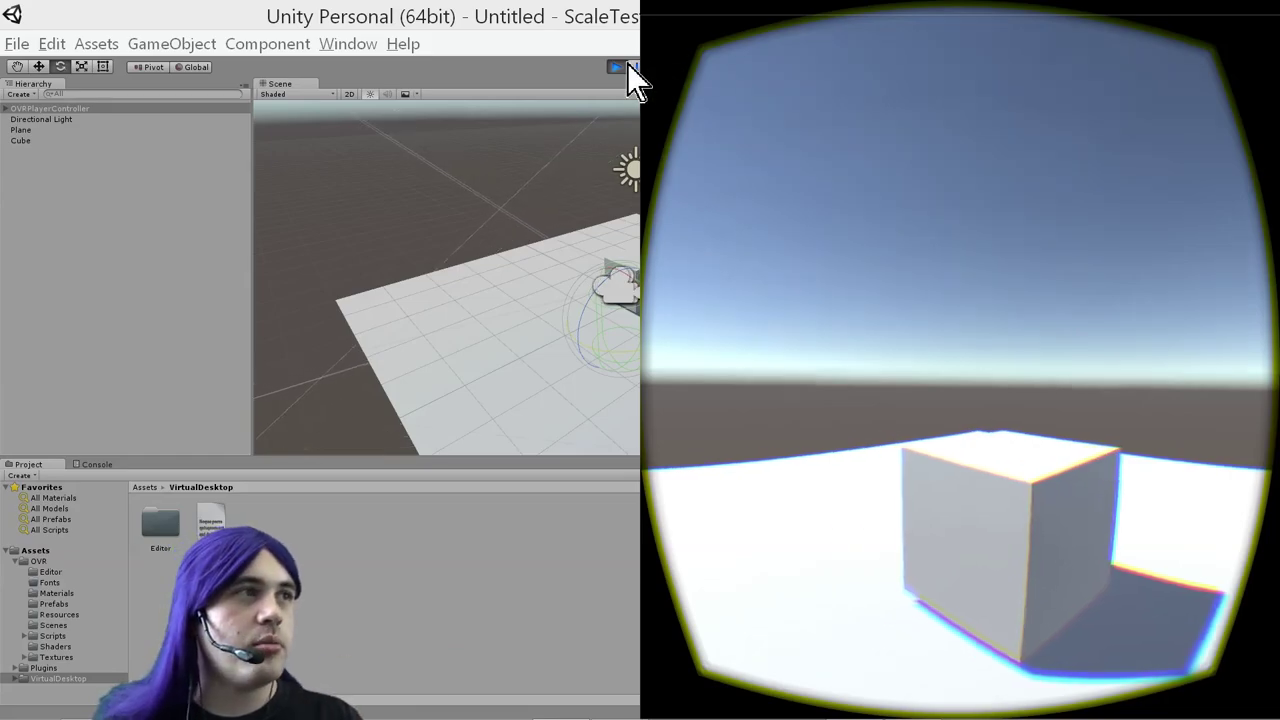
left_click(619, 66)
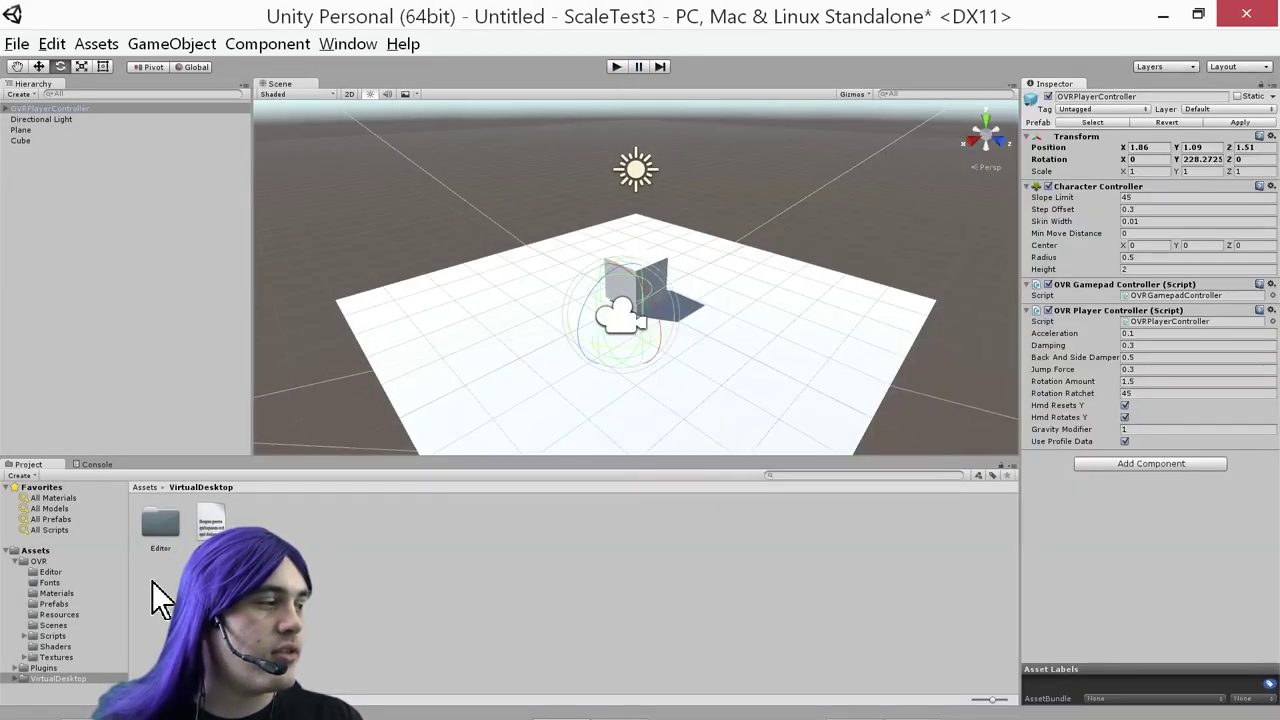
Expand VirtualDesktop > Editor and preview the VDPlaymodeBehavior script in the Inspector
left_click(15, 679)
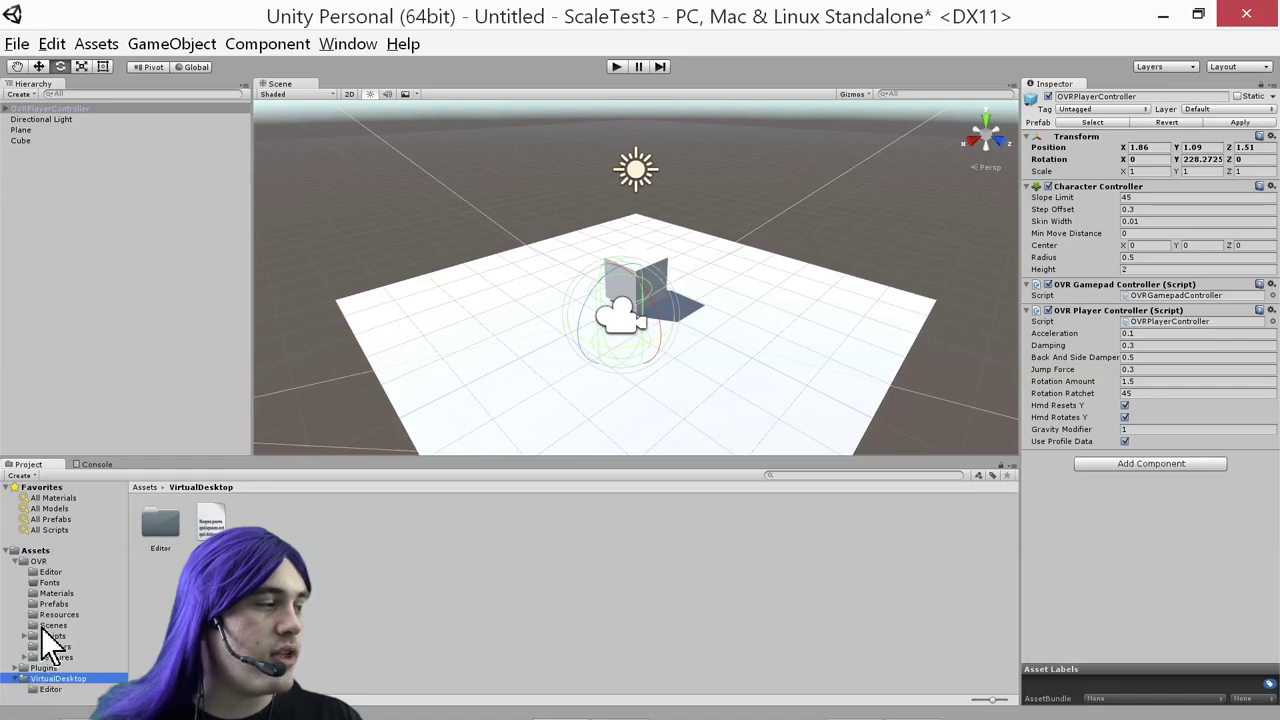
left_click(48, 690)
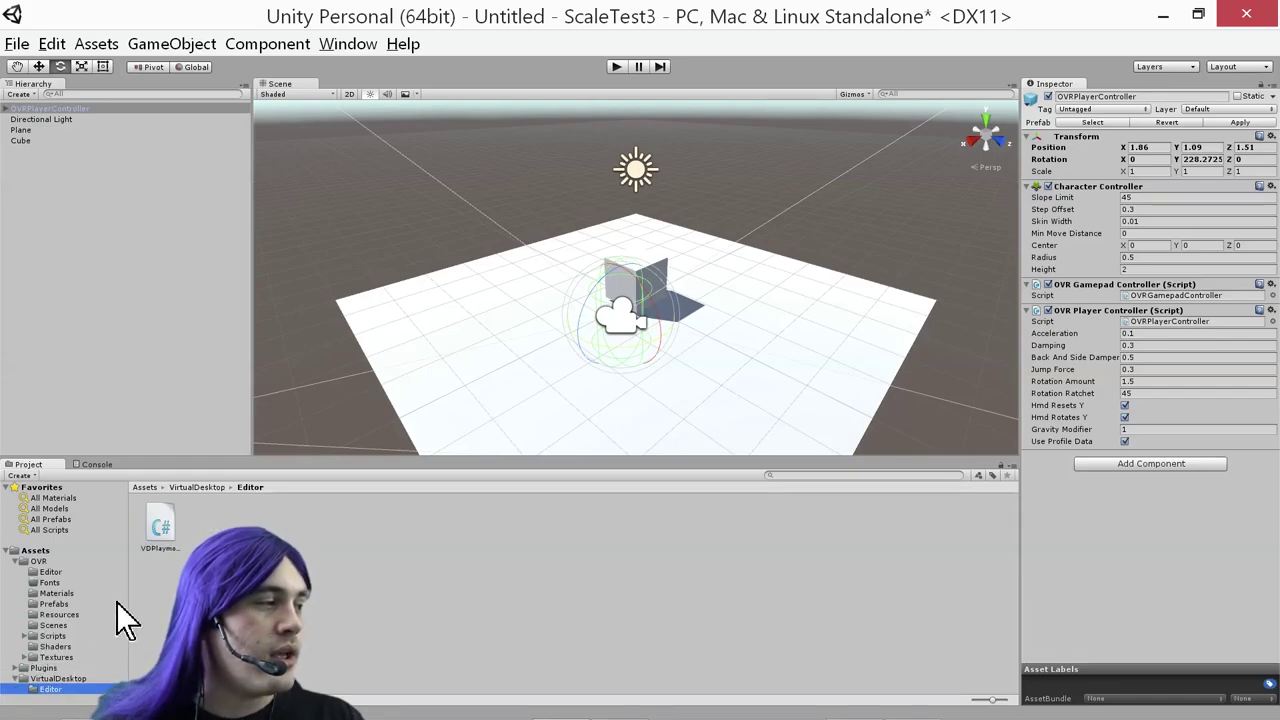
left_click(46, 680)
left_click(50, 690)
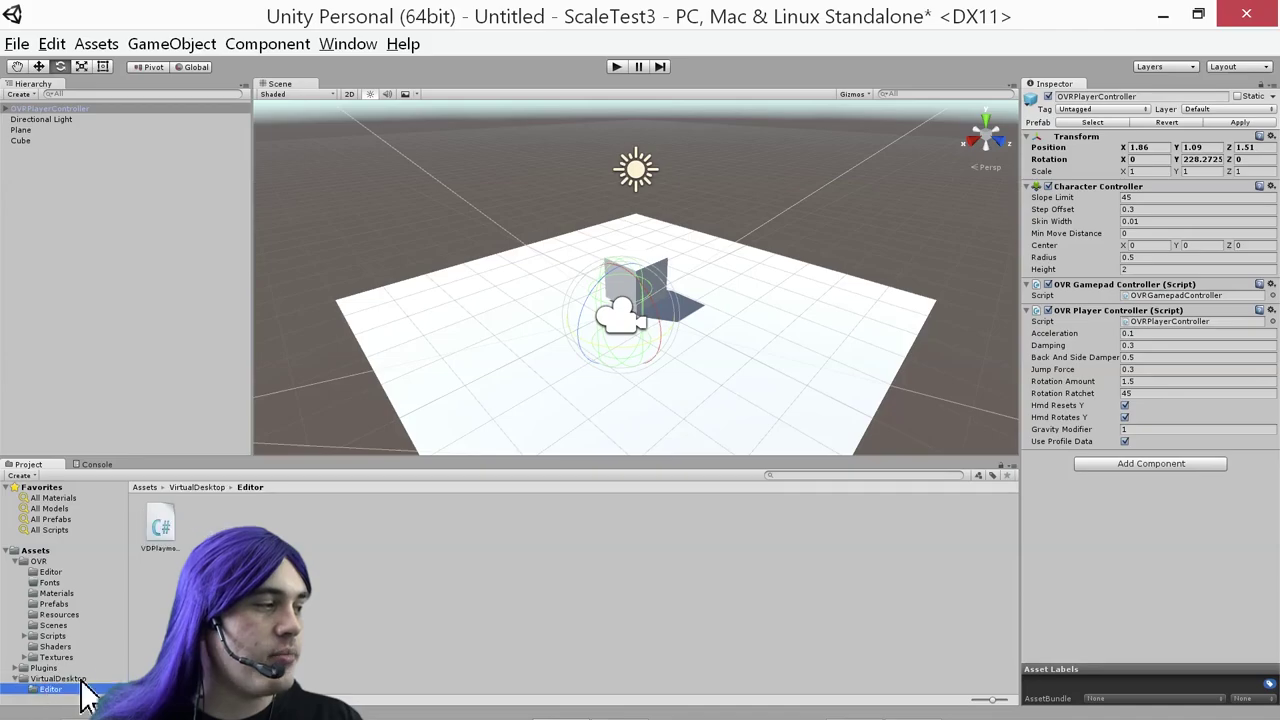
left_click(162, 530)
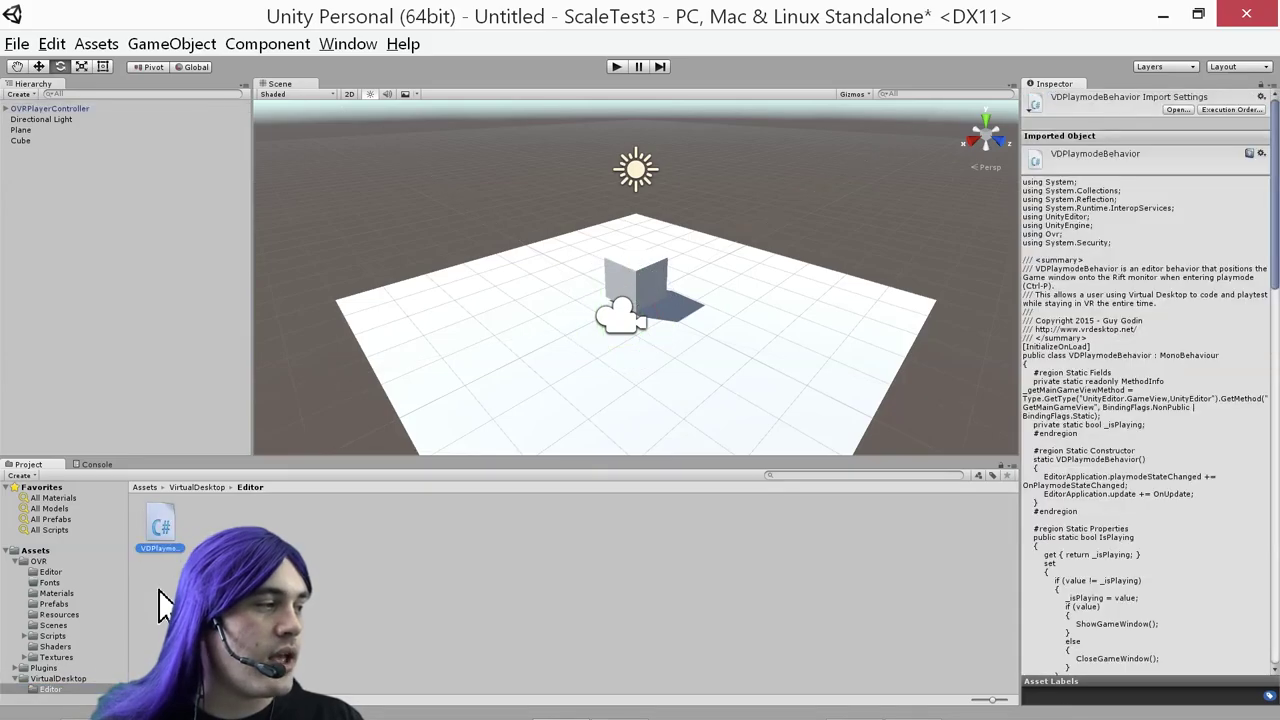
Open VDPlaymodeBehavior.cs in MonoDevelop and highlight hmdPosition on line 92
double_click(161, 527)
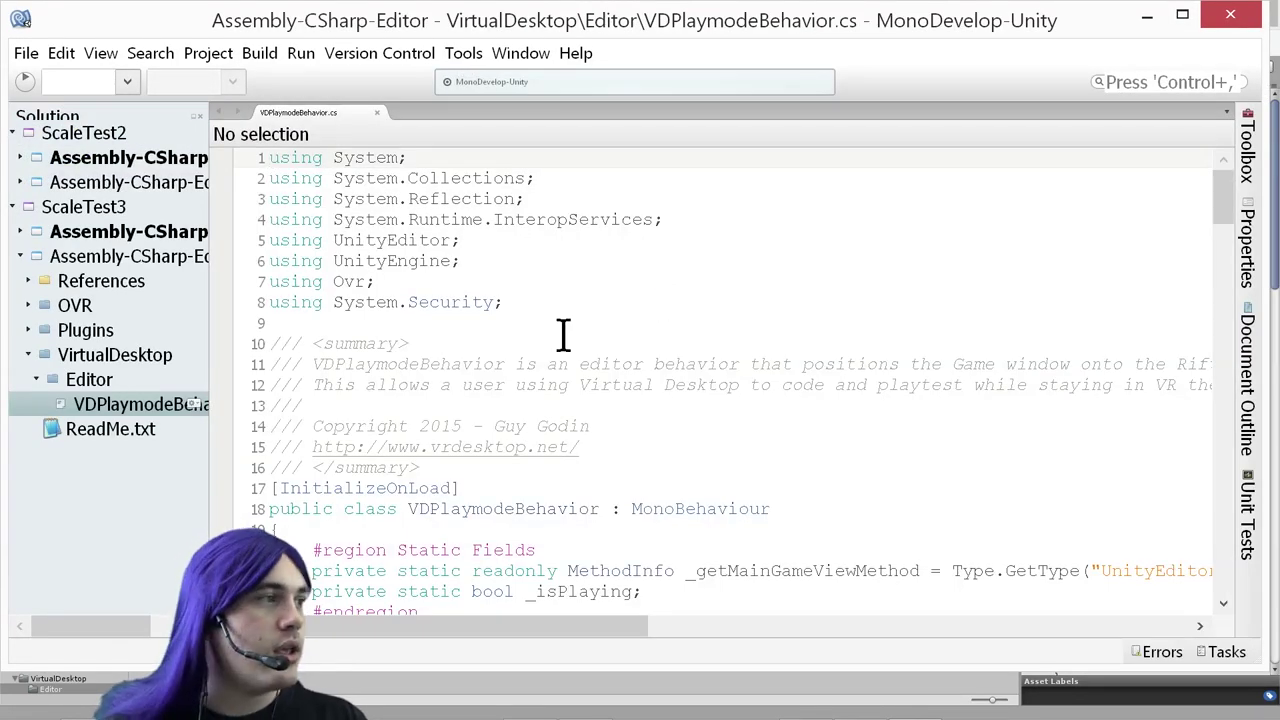
scroll(568, 328, "down", 18)
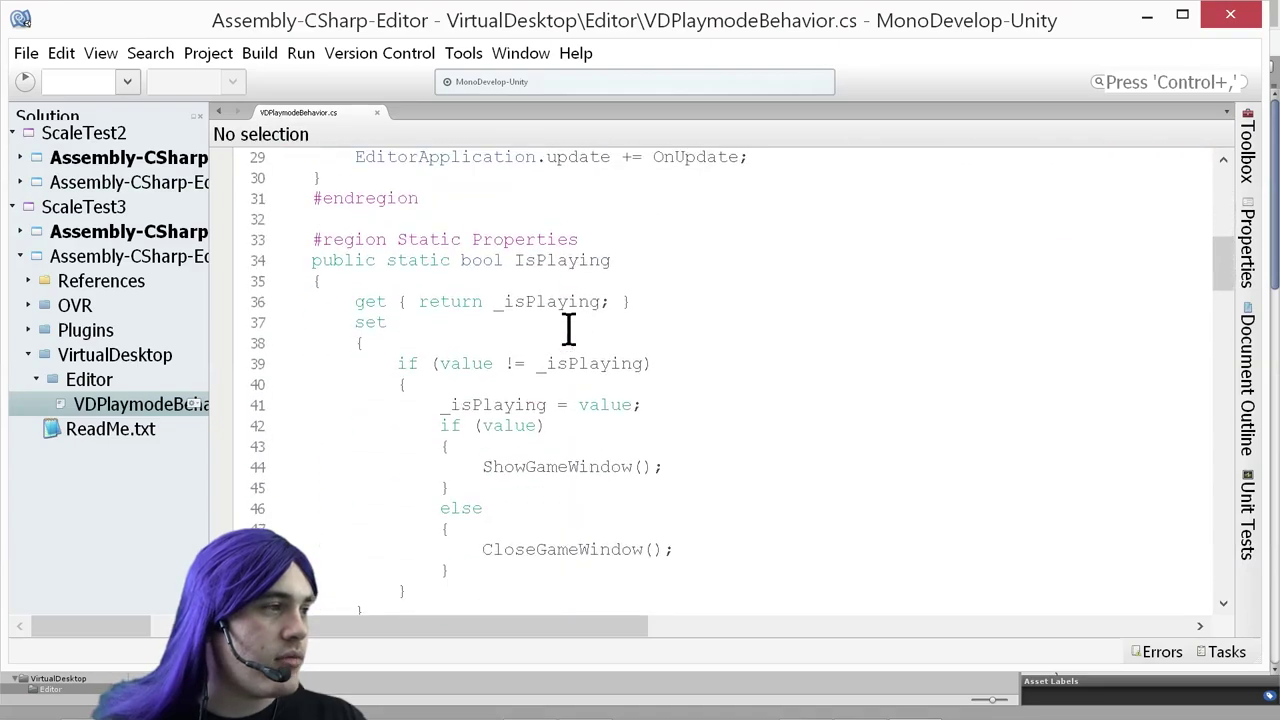
scroll(568, 328, "down", 2)
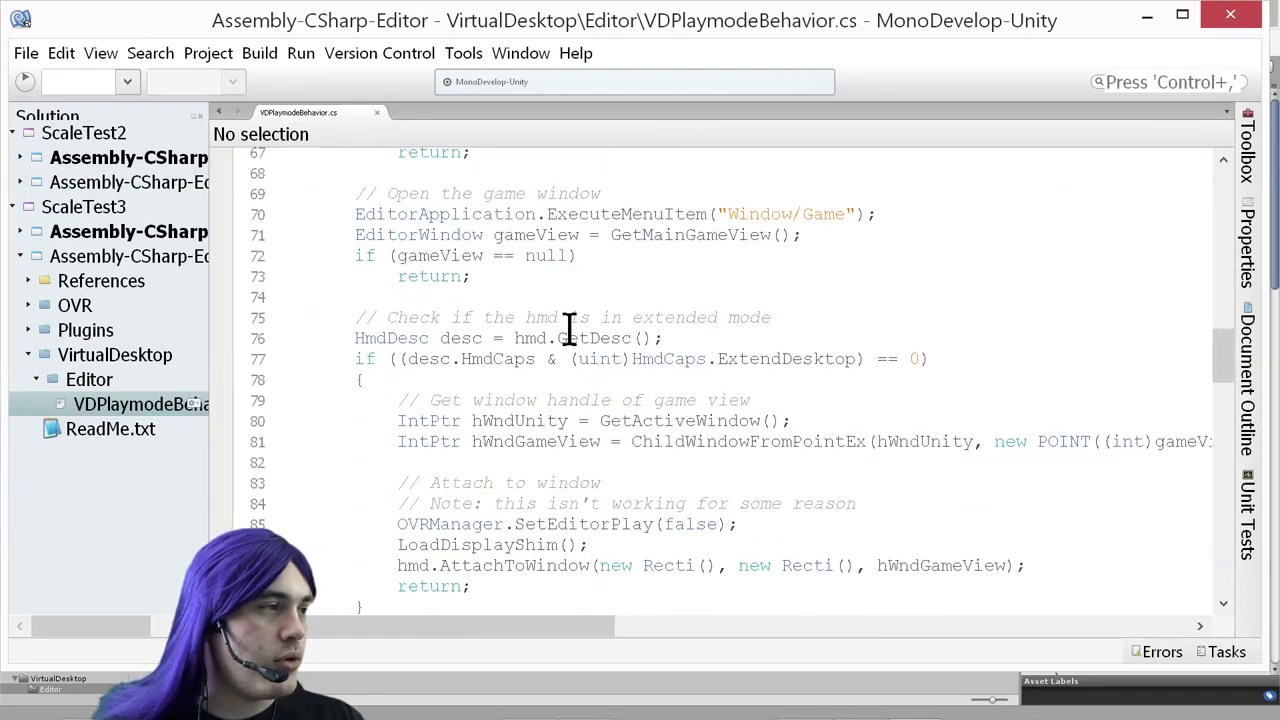
scroll(568, 328, "down", 2)
scroll(568, 328, "down", 3)
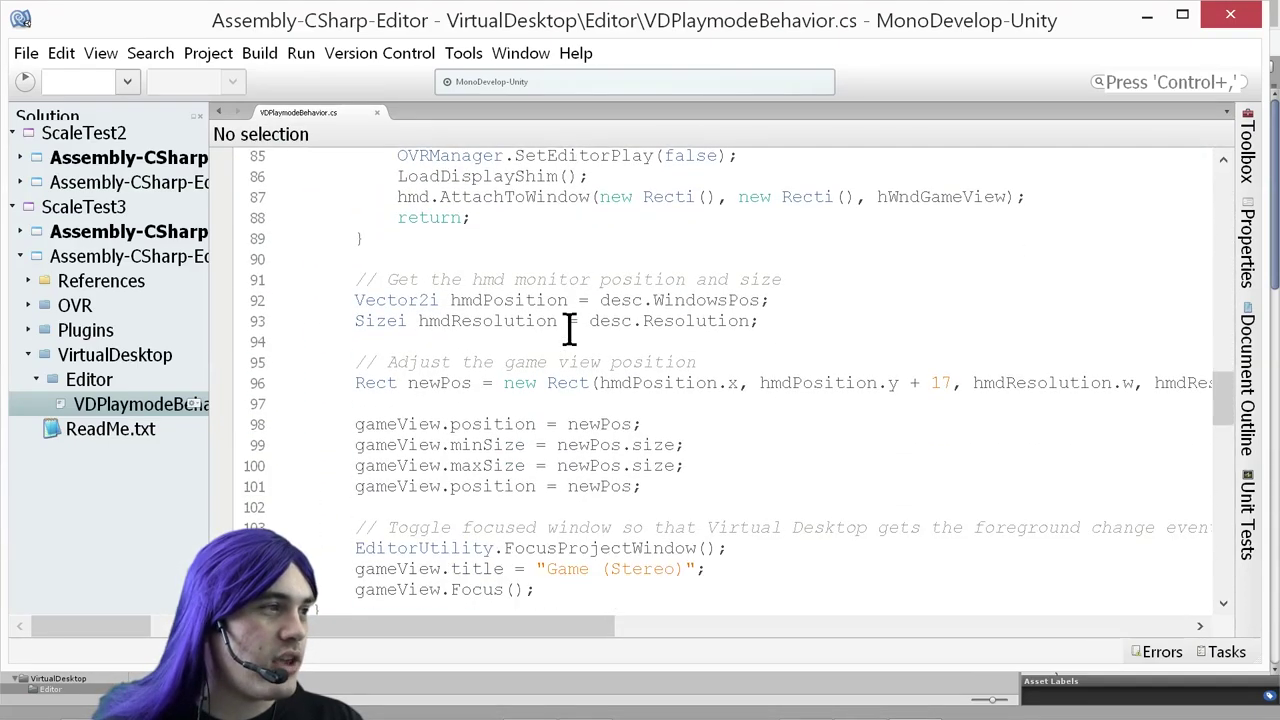
double_click(565, 305)
Minimize MonoDevelop and Unity to reveal the desktop
mouse_move(576, 385)
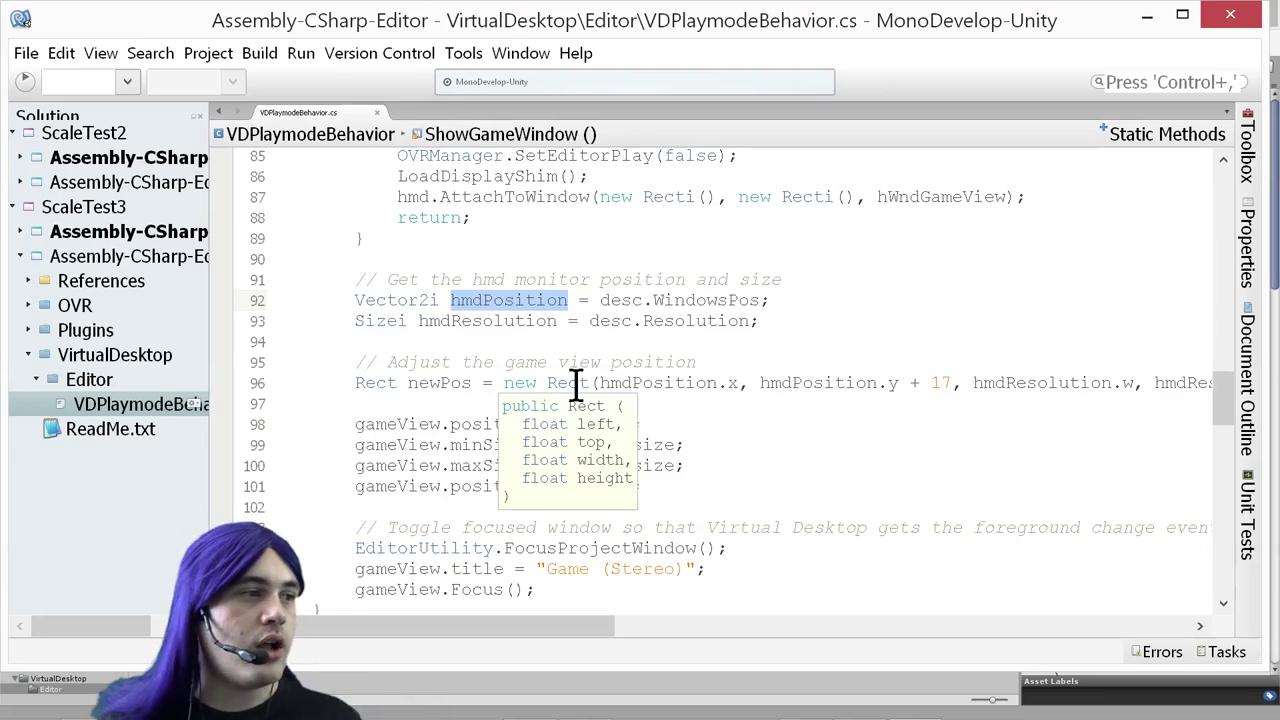
left_click(1147, 16)
left_click(1159, 16)
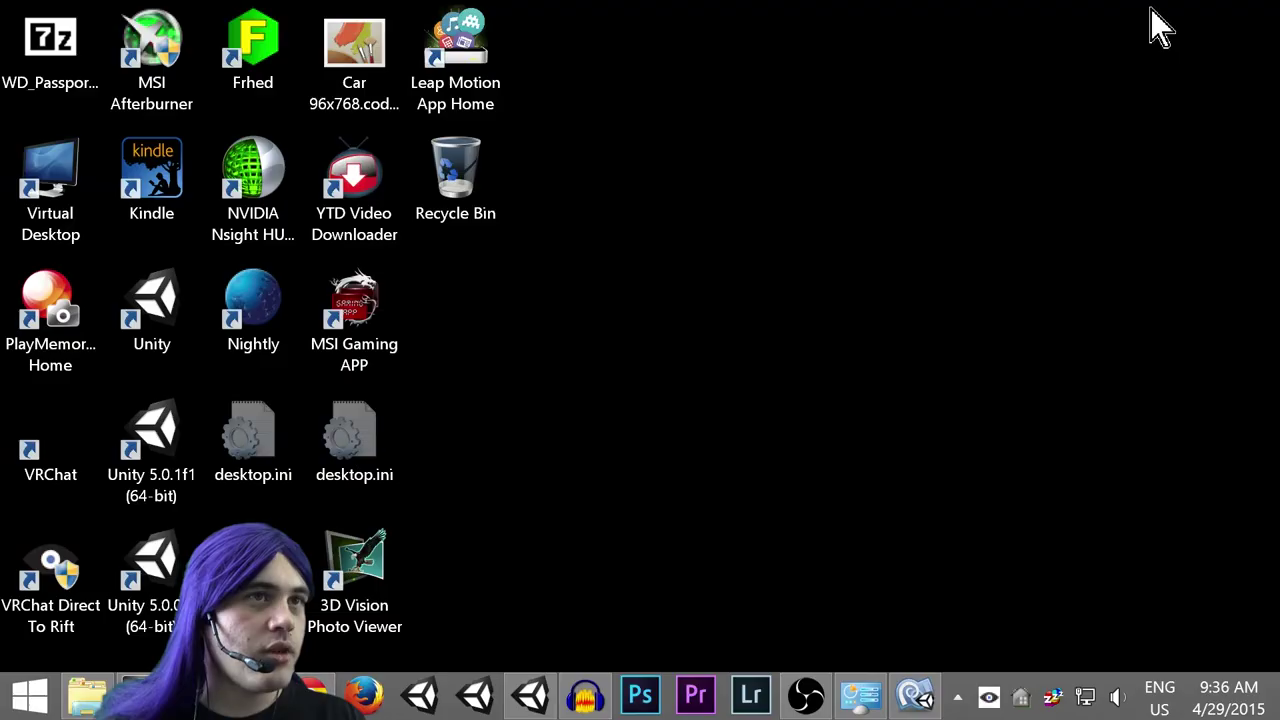
Reopen Screen Resolution, compare the U28D590 and Rift DK2 displays, then Alt+Tab away
right_click(883, 251)
left_click(980, 544)
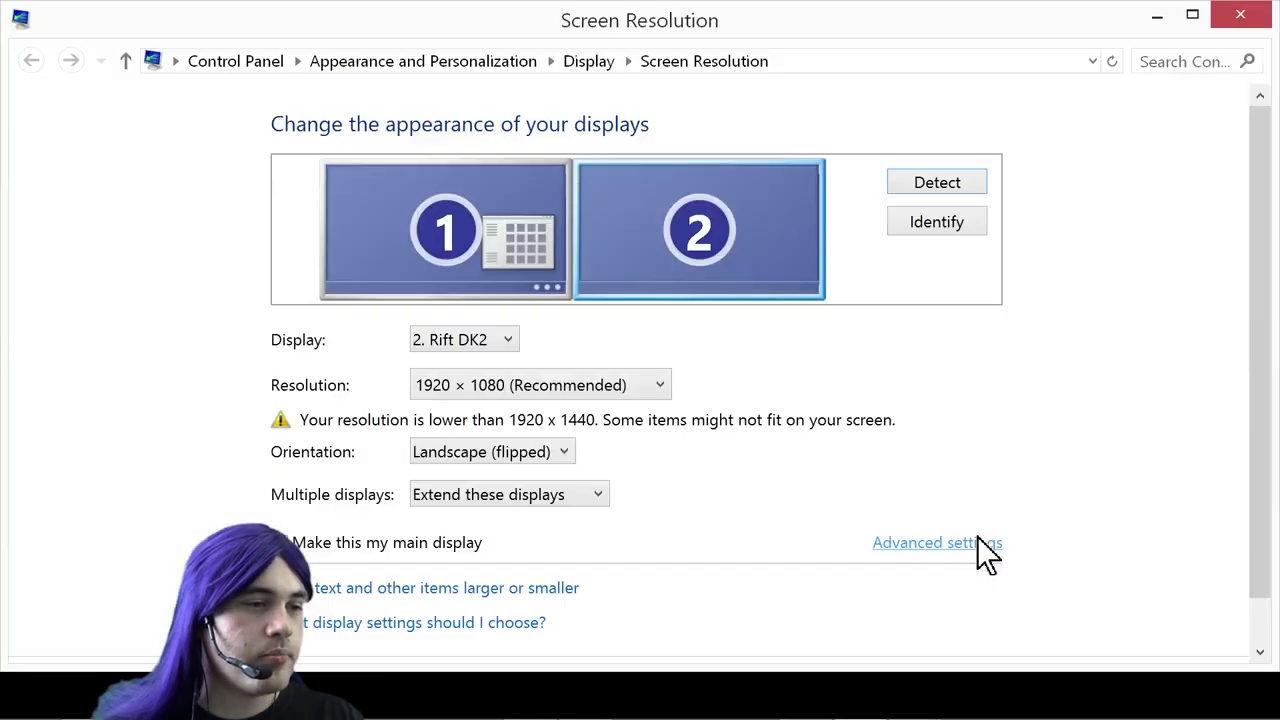
left_click(486, 254)
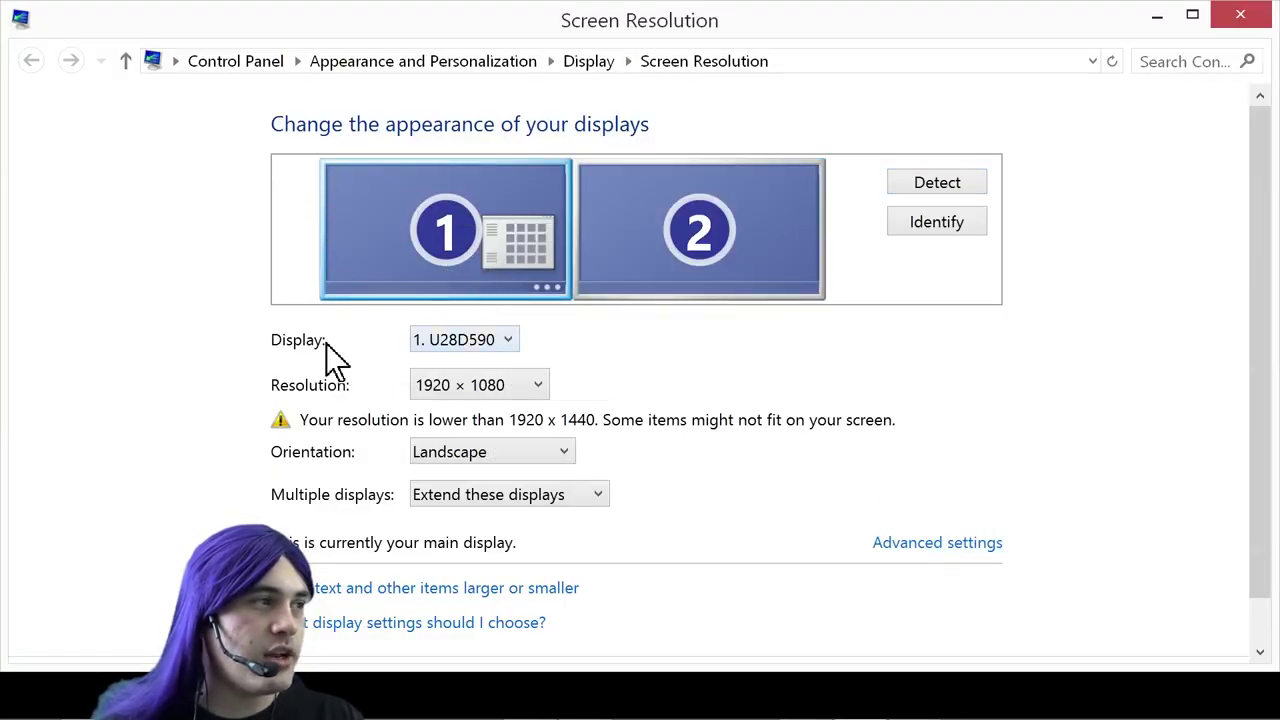
left_click(702, 212)
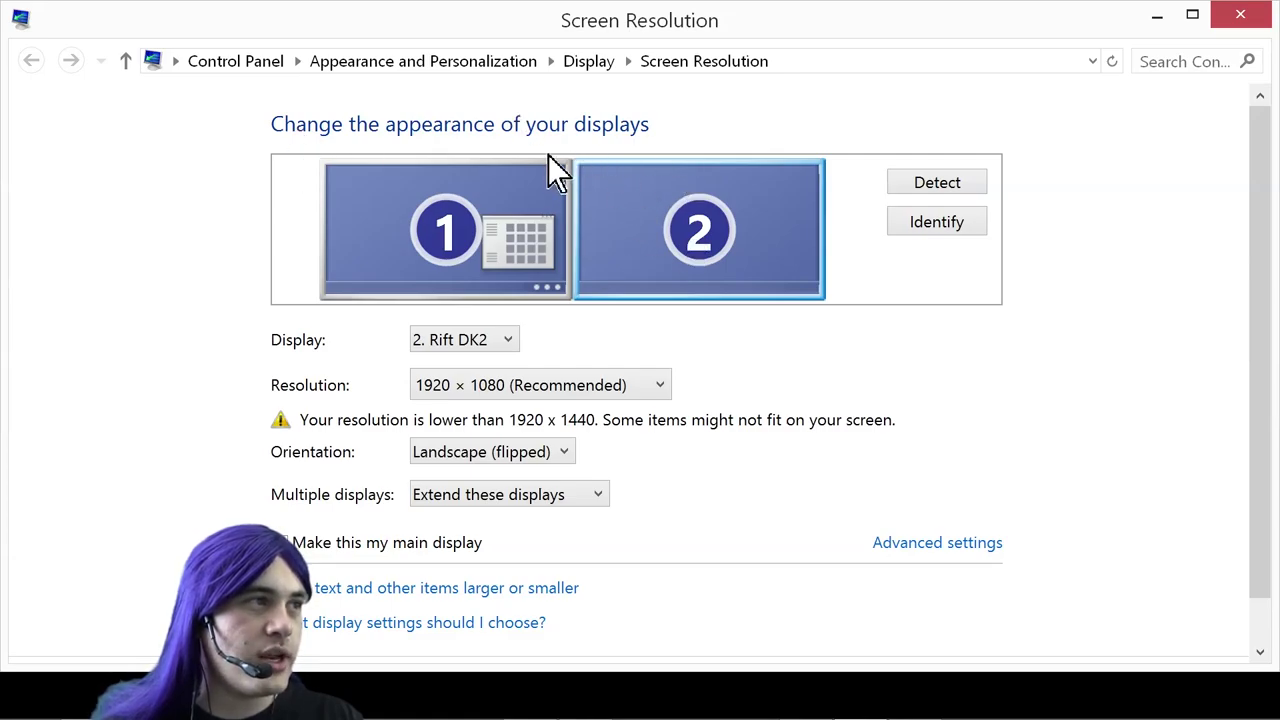
left_click(386, 181)
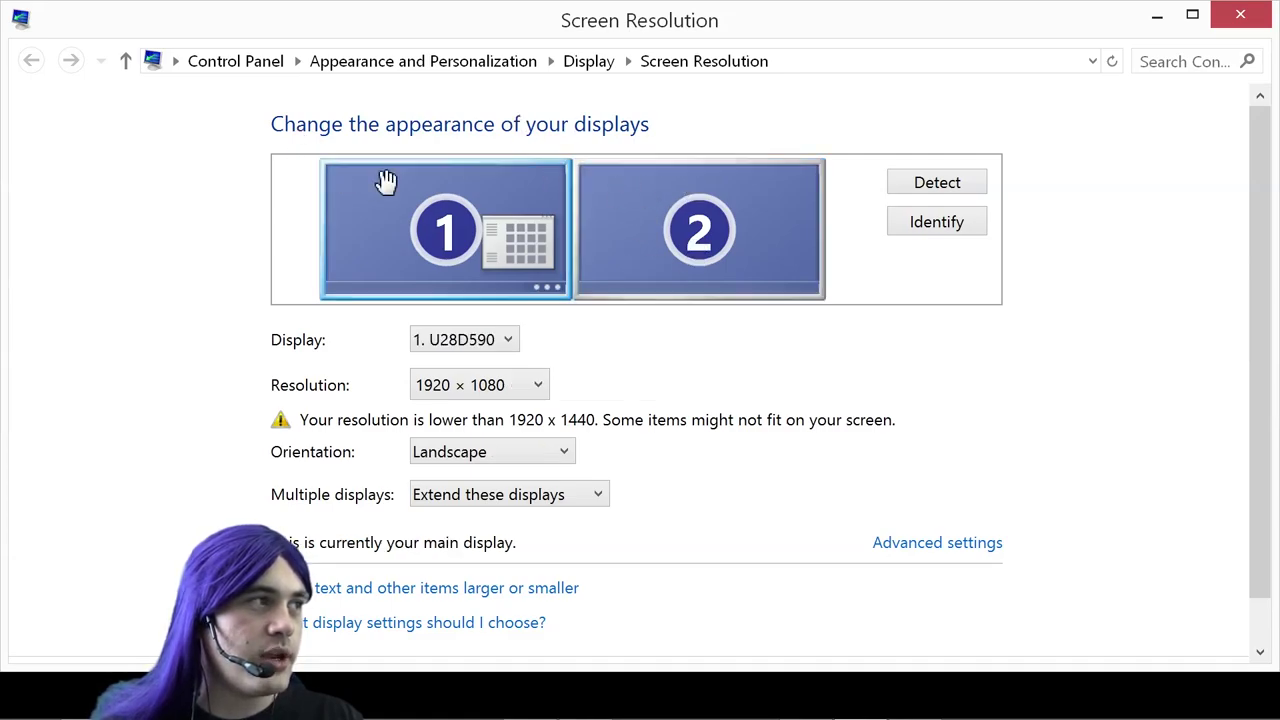
left_click(670, 208)
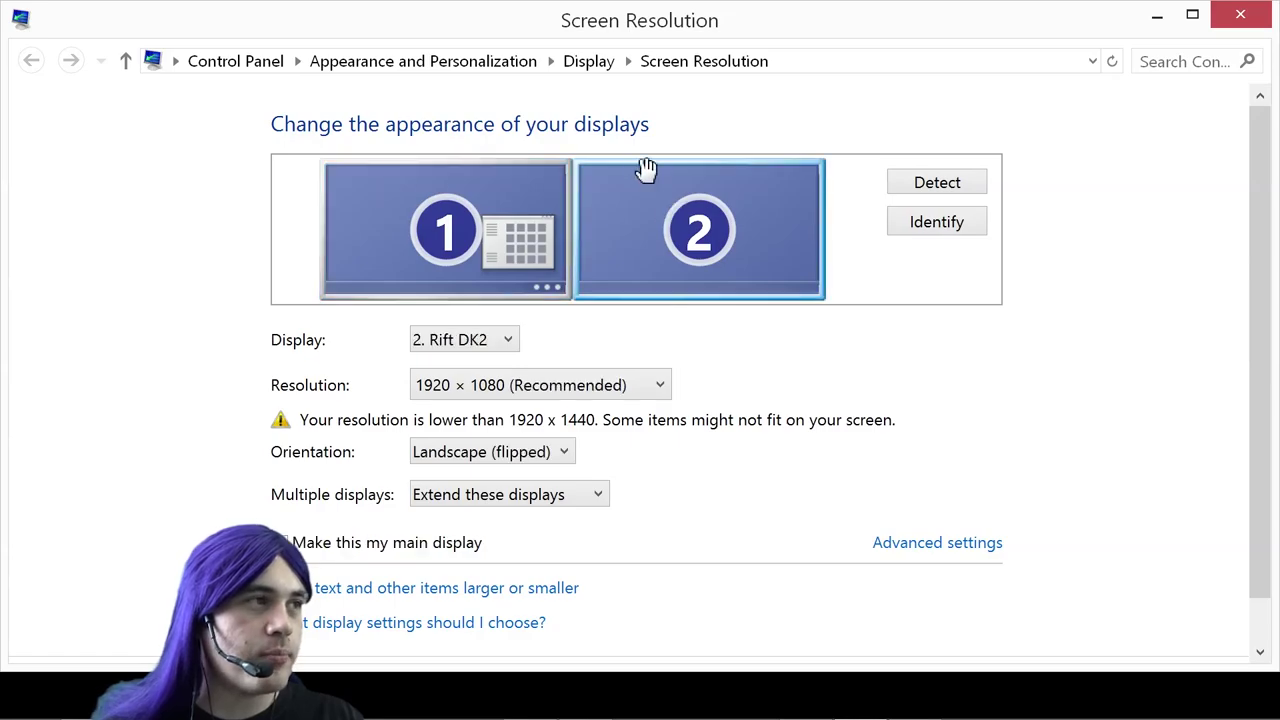
key("alt+Tab")
Add hmdPosition.x = 1920 and hmdPosition.y = 0 after the hmdResolution line, and save with converted line endings
key("alt+Tab")
key("alt+Tab")
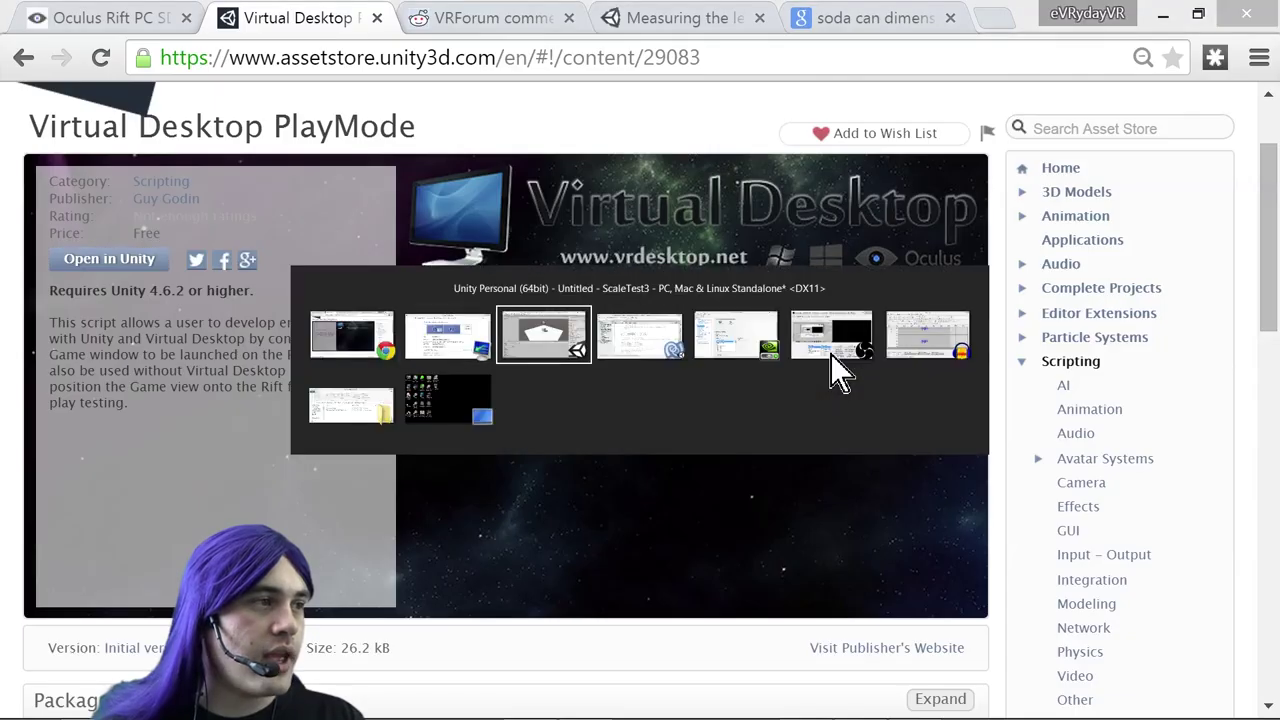
key("alt+Tab")
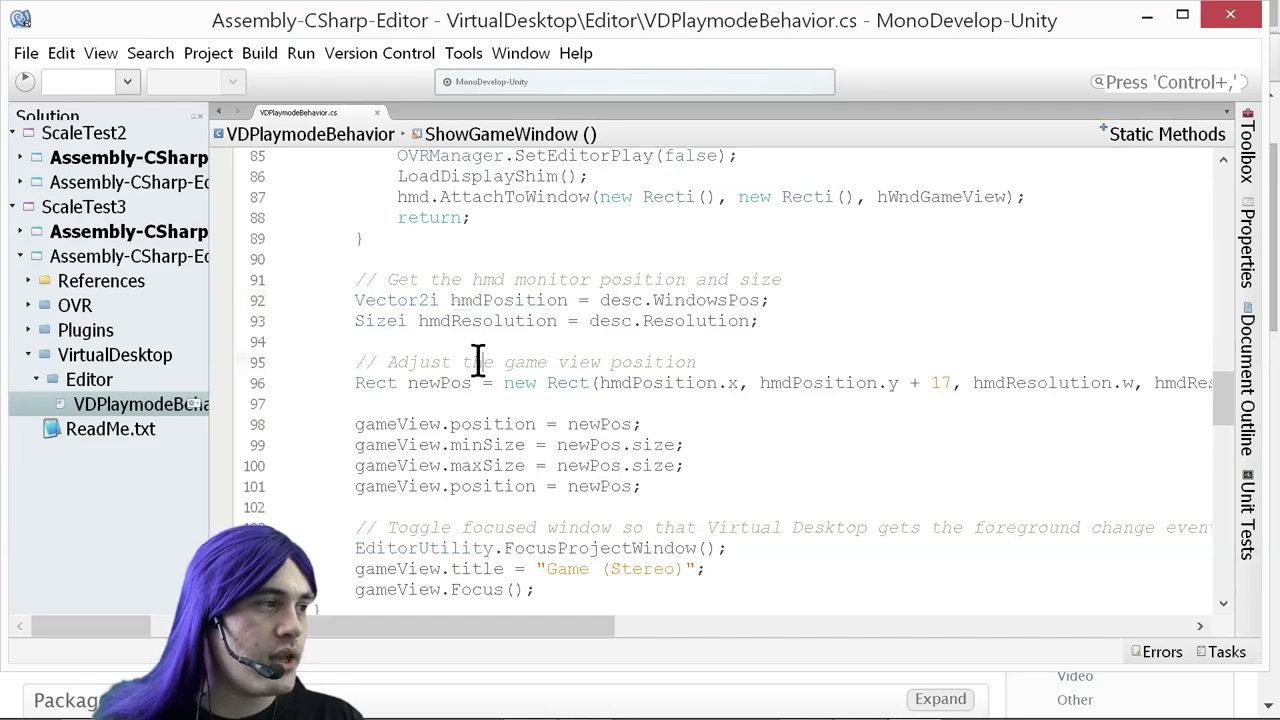
left_click(846, 321)
key("Return")
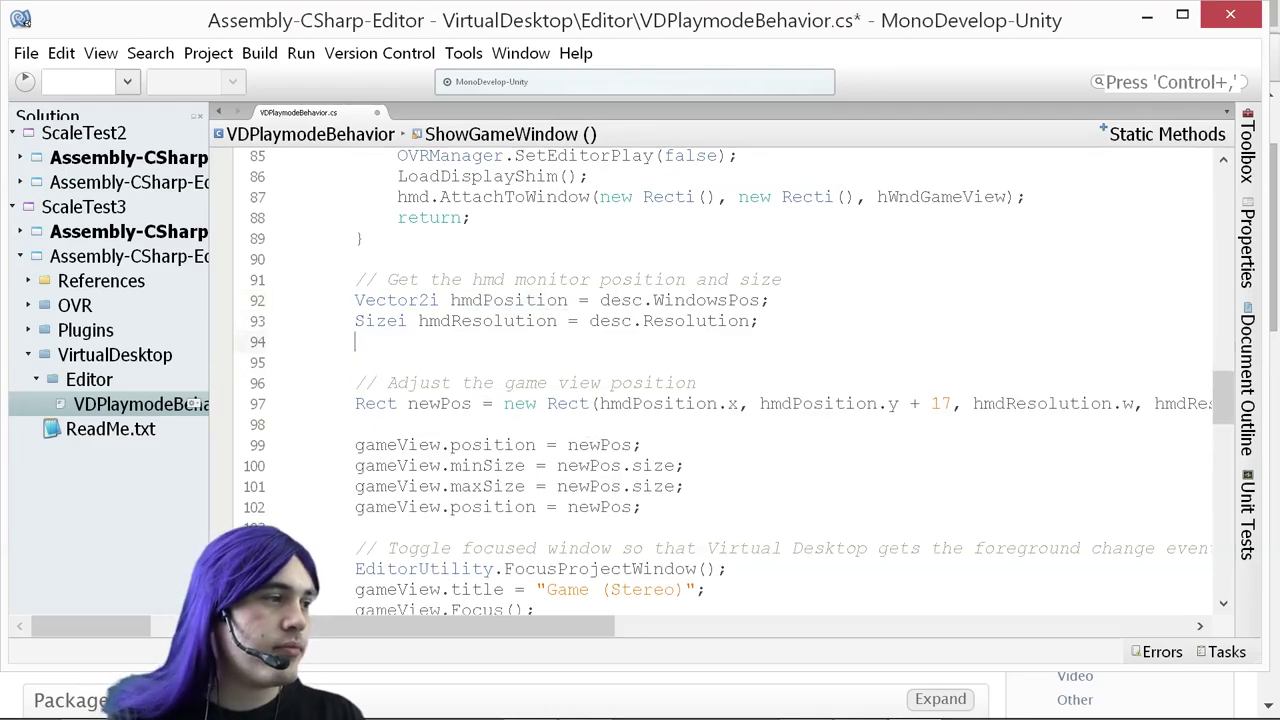
type("hmdpo")
key("Return")
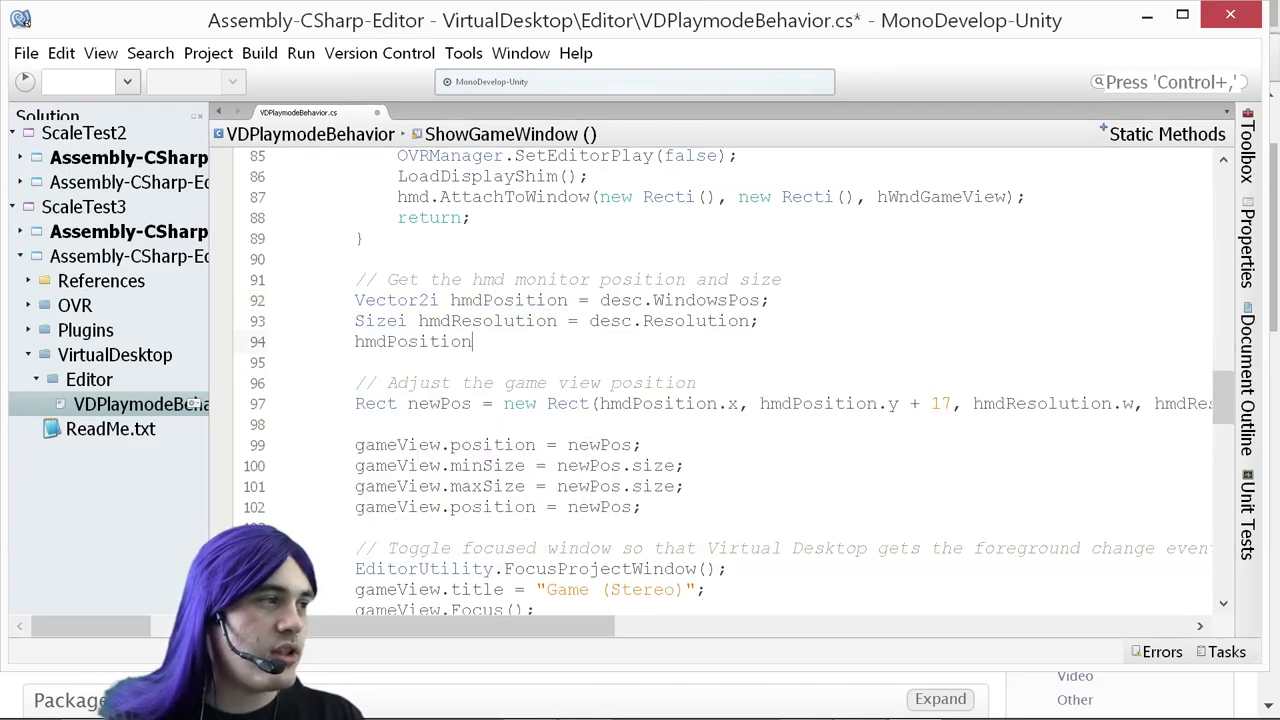
type(".x = 19")
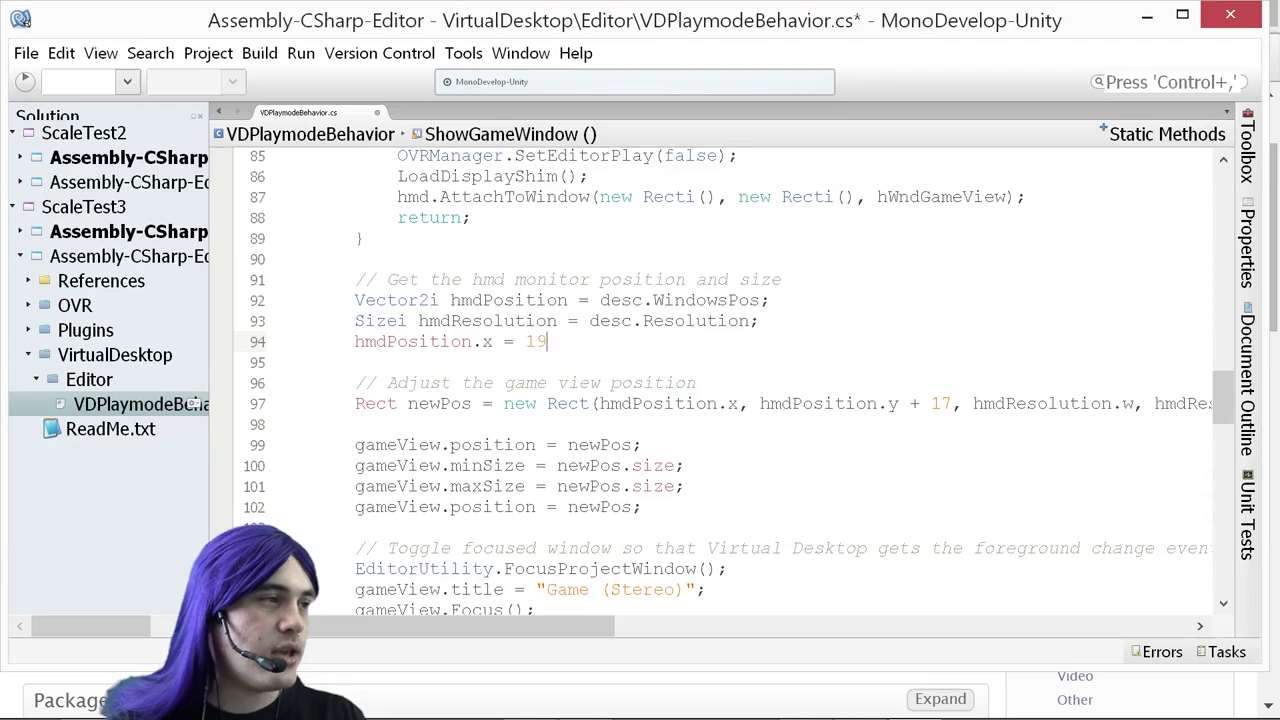
type("20;")
key("Return")
type("hmd")
key("Return")
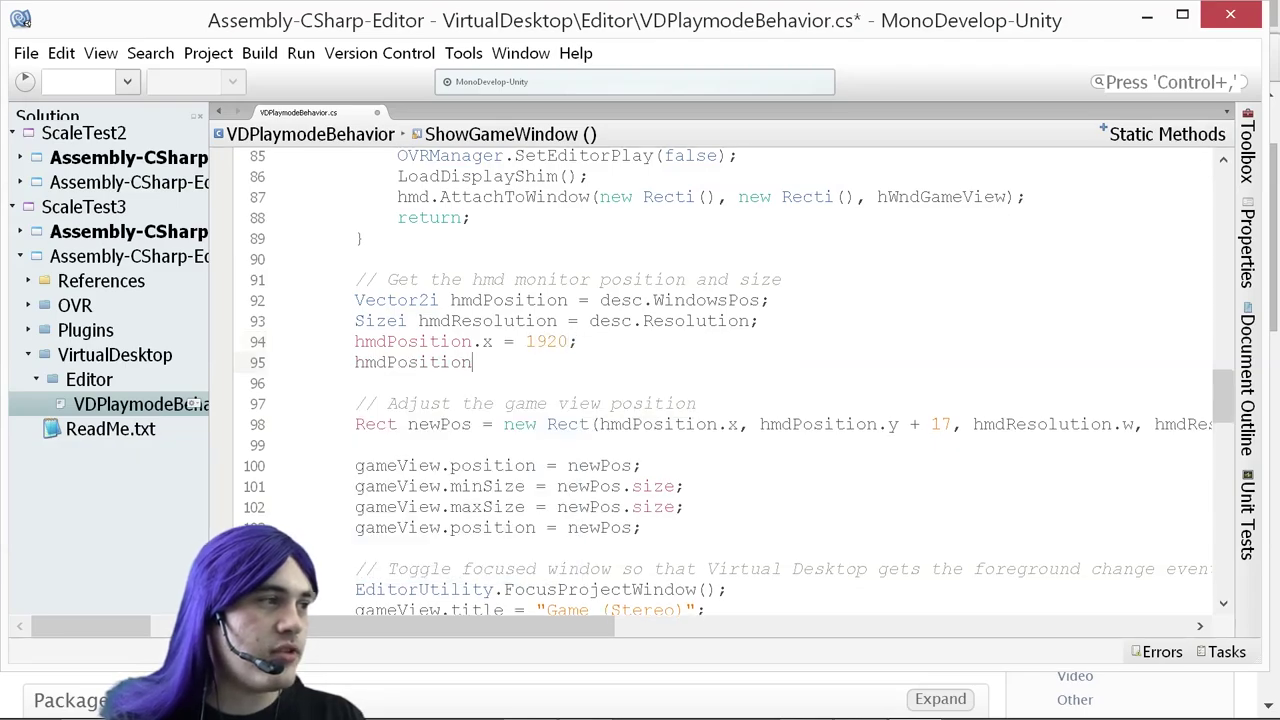
type(".y = 0")
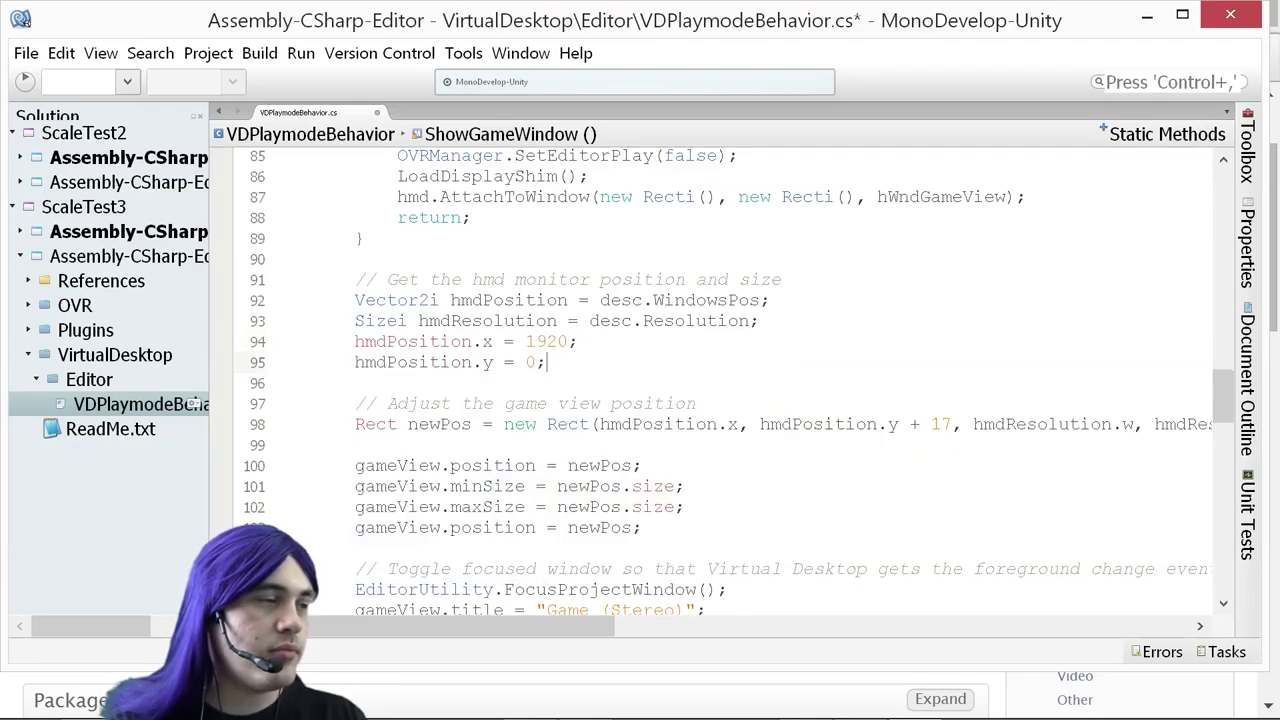
type(";")
key("ctrl+s")
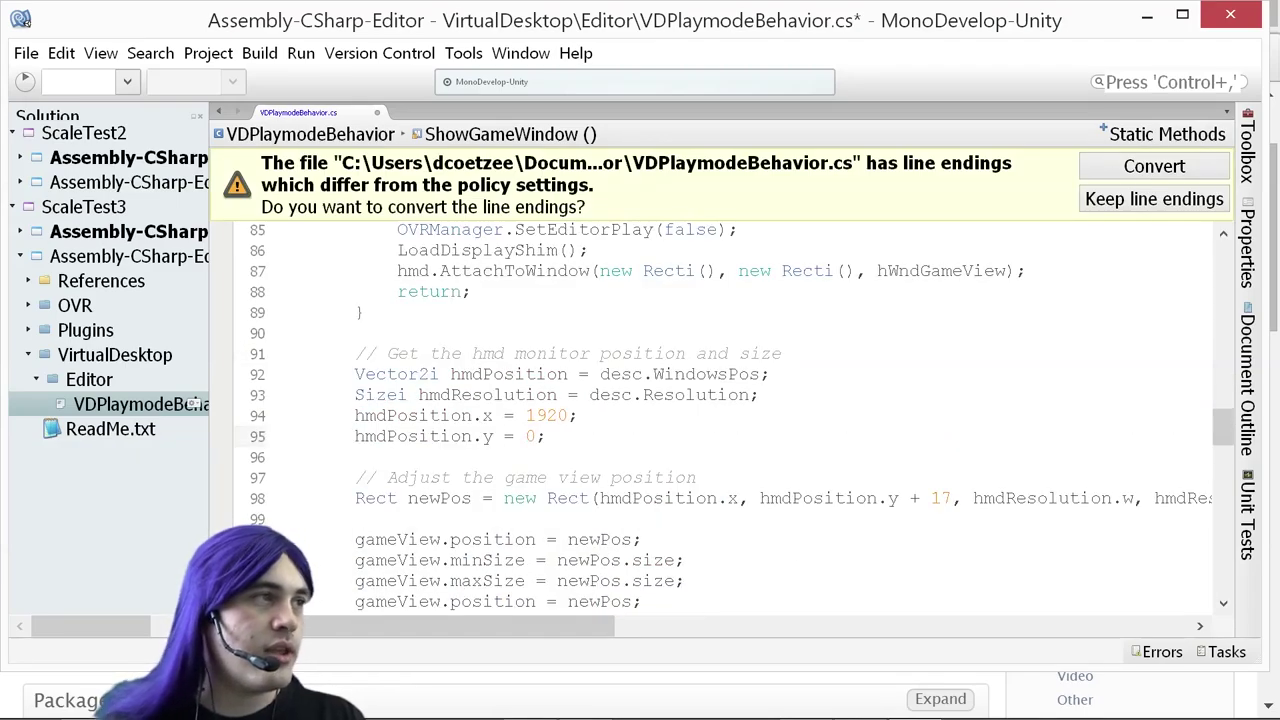
left_click(1141, 170)
Try -1920 and then 0 for line 94's value, then undo back to 1920
left_click(577, 363)
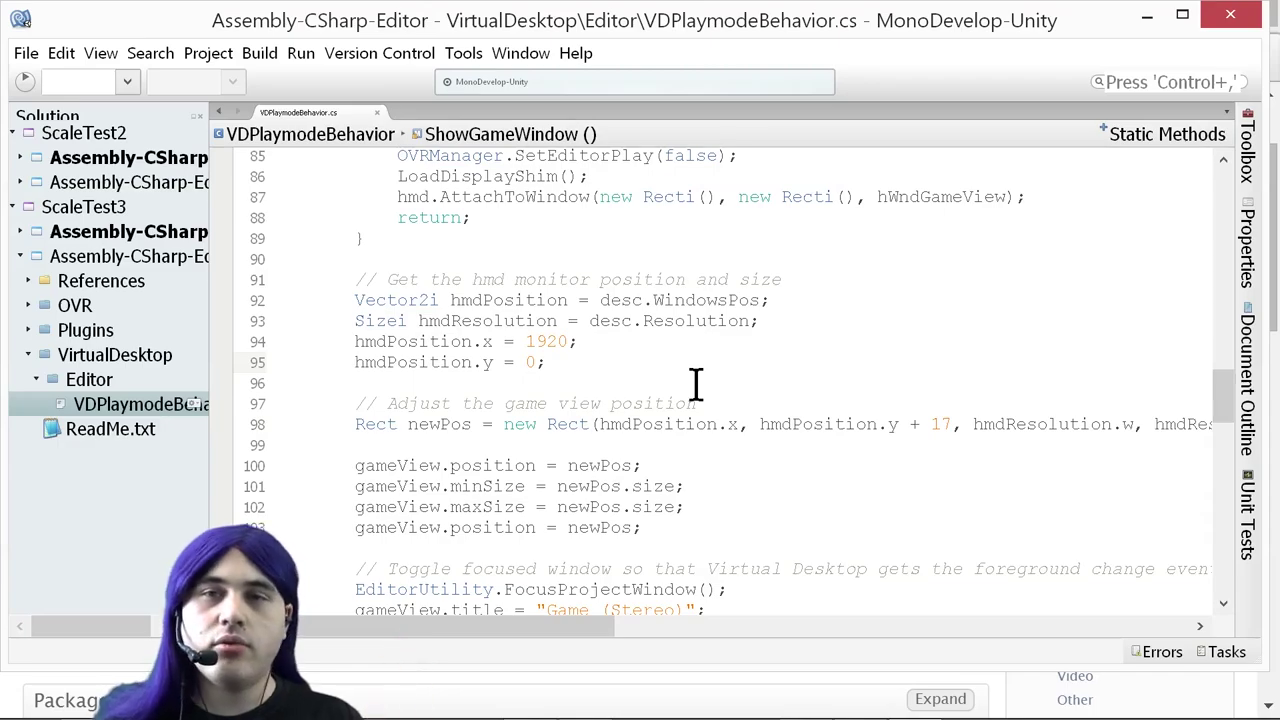
left_click(524, 342)
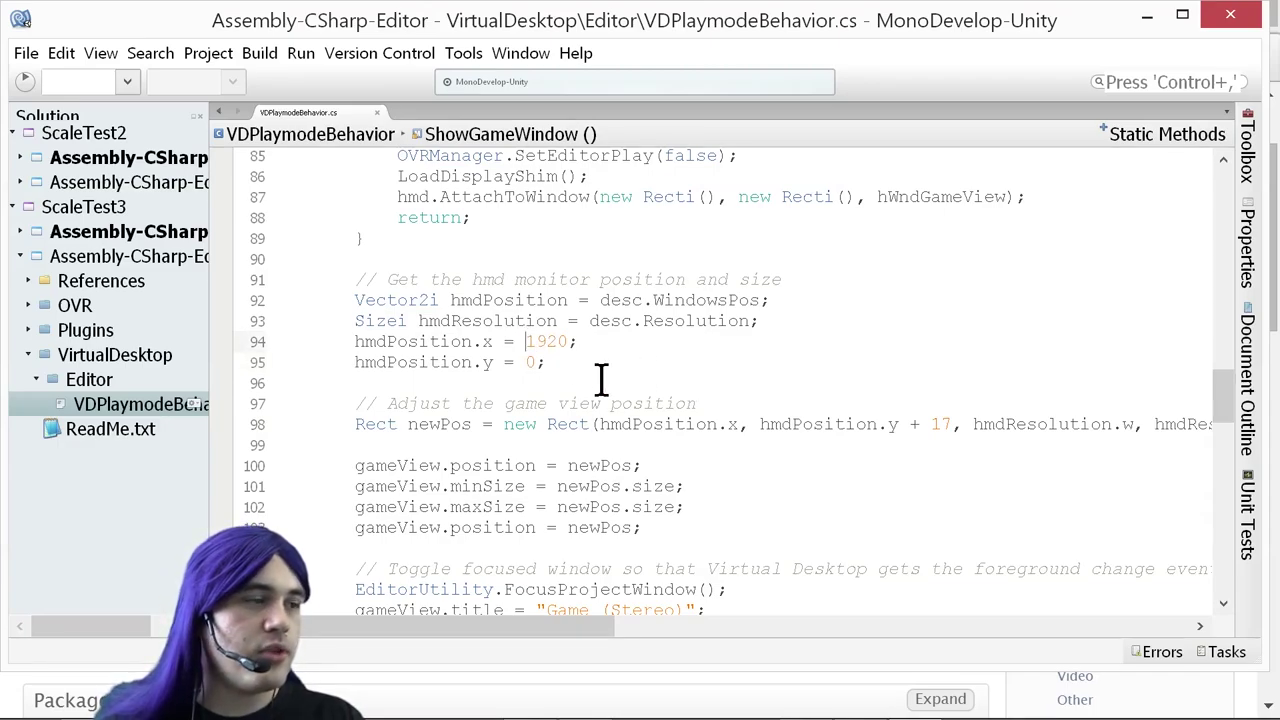
type("-")
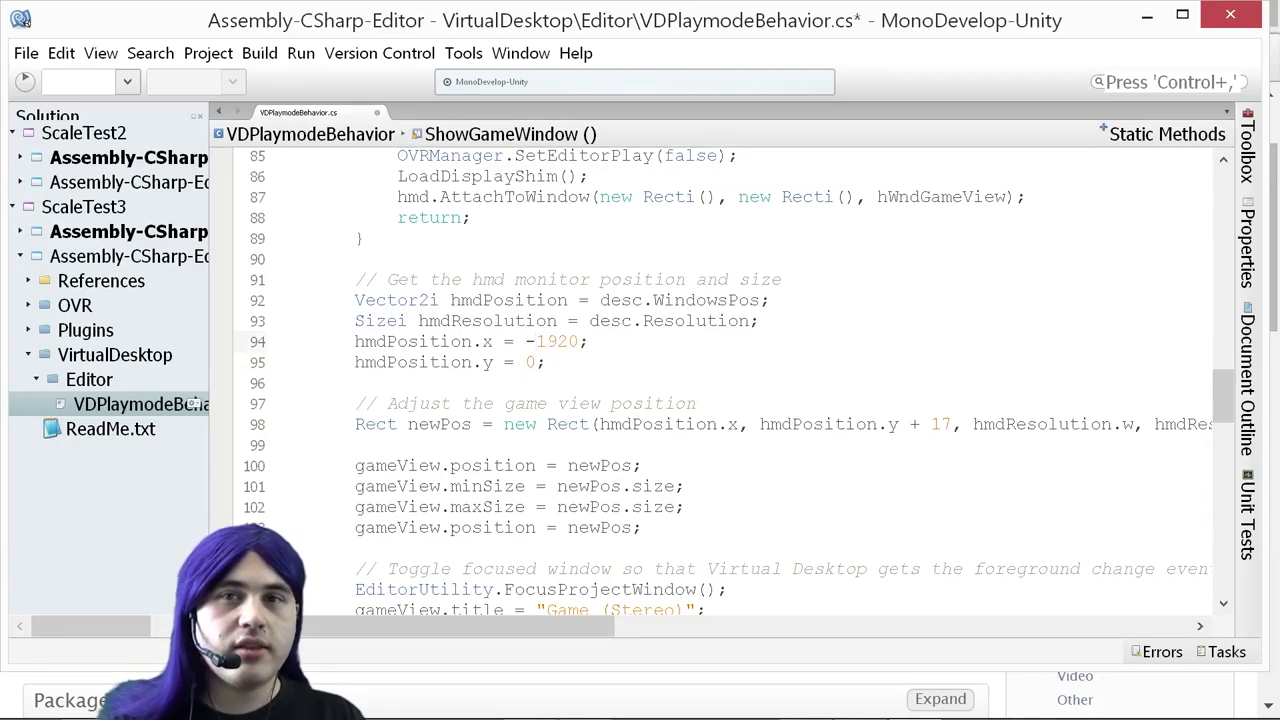
left_click_drag(526, 342, 578, 342)
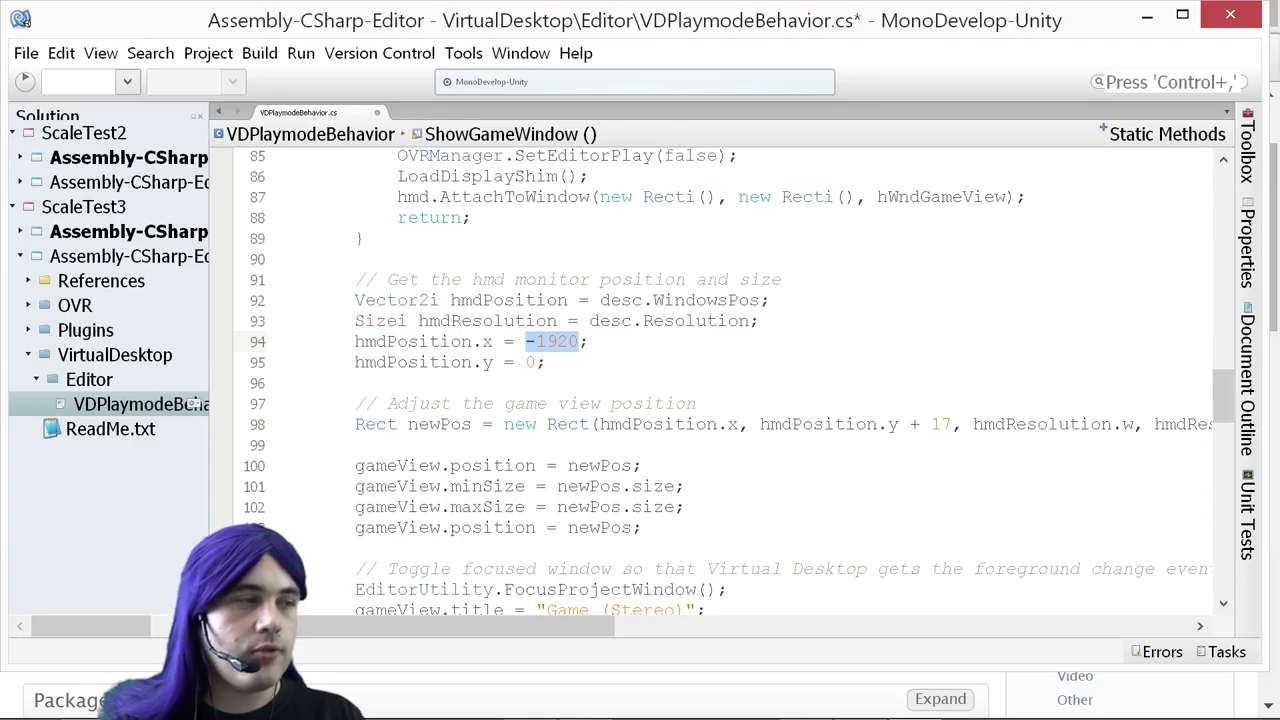
type("0")
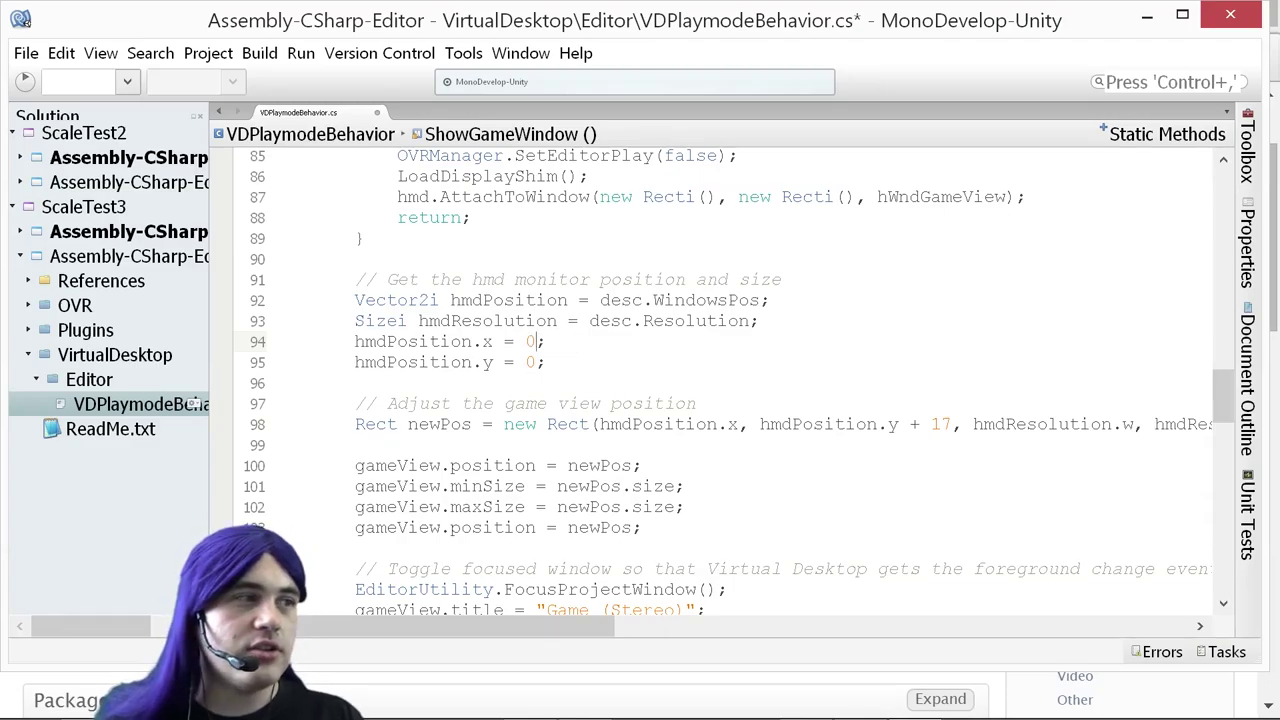
key("ctrl+z")
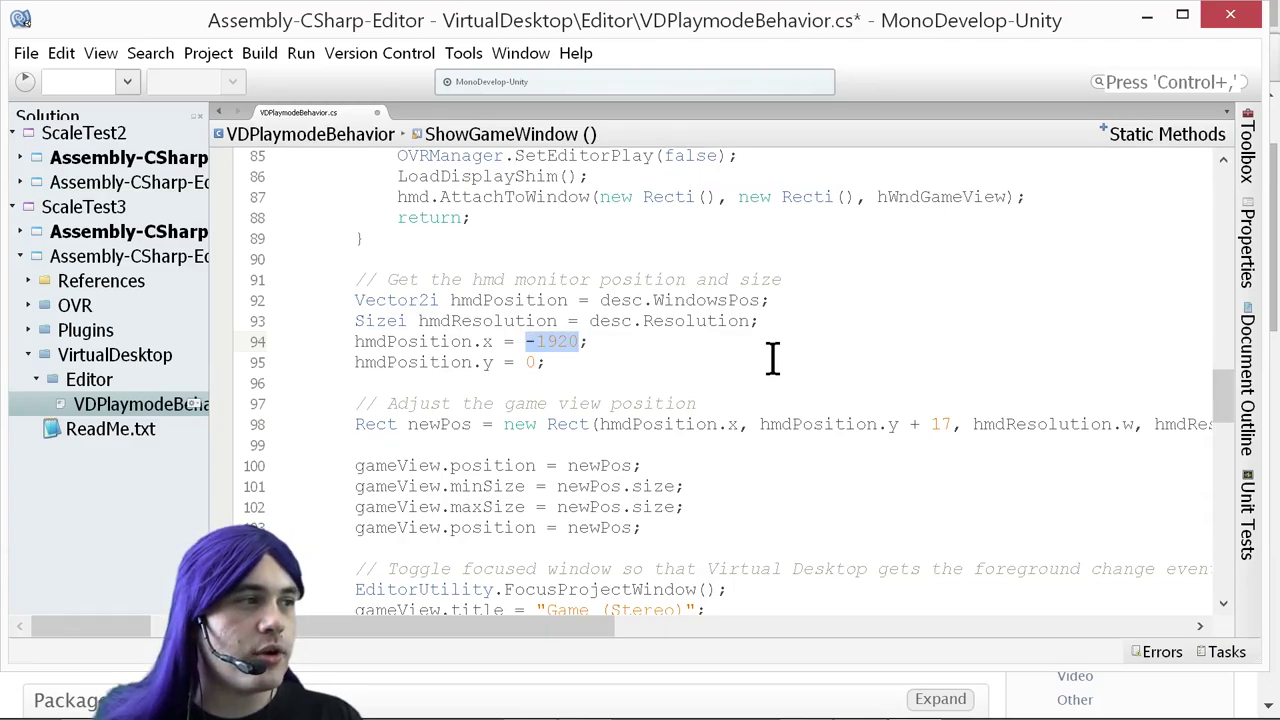
key("ctrl+z")
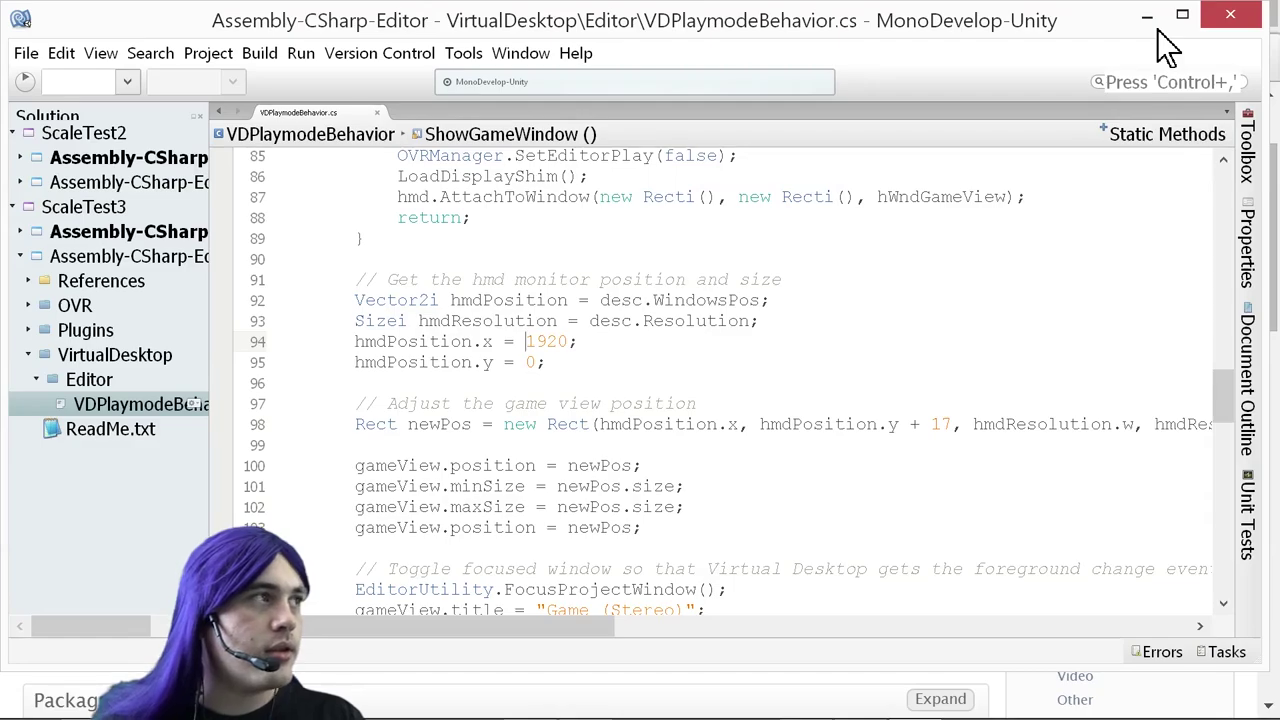
Minimize MonoDevelop, run ScaleTest3 in play mode in Unity, and zoom in on the cube
left_click(1147, 20)
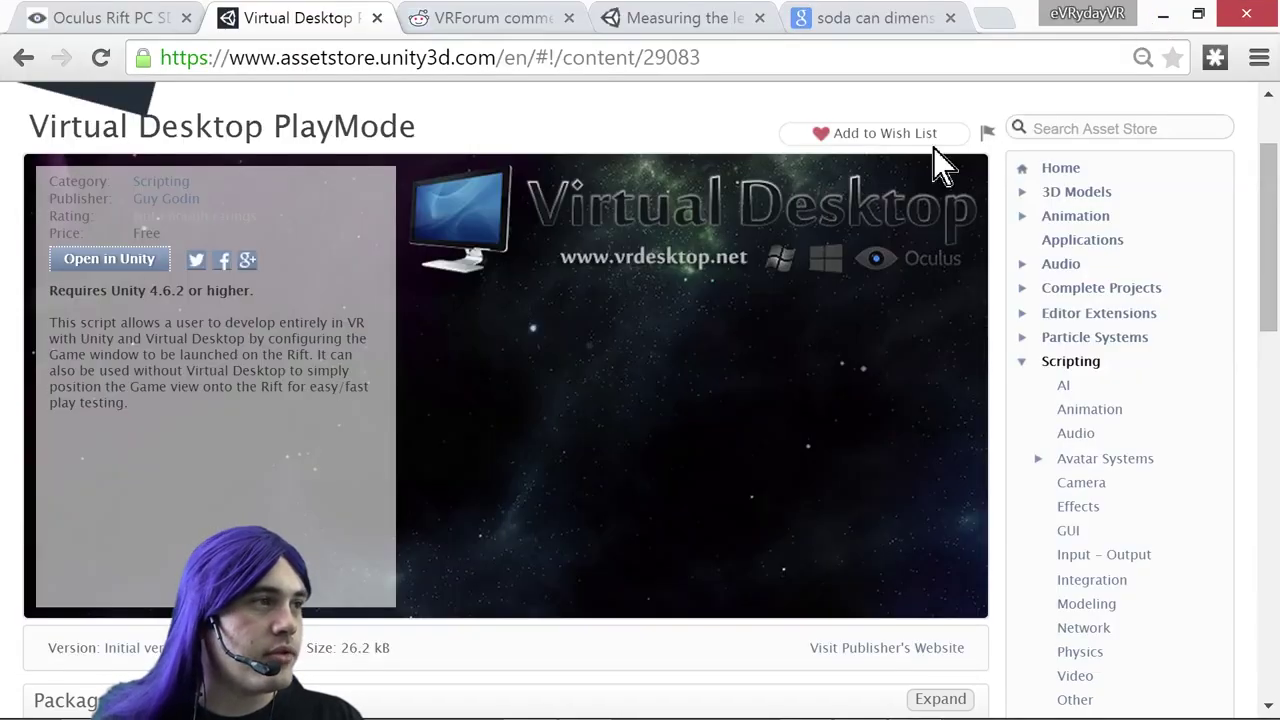
left_click(527, 696)
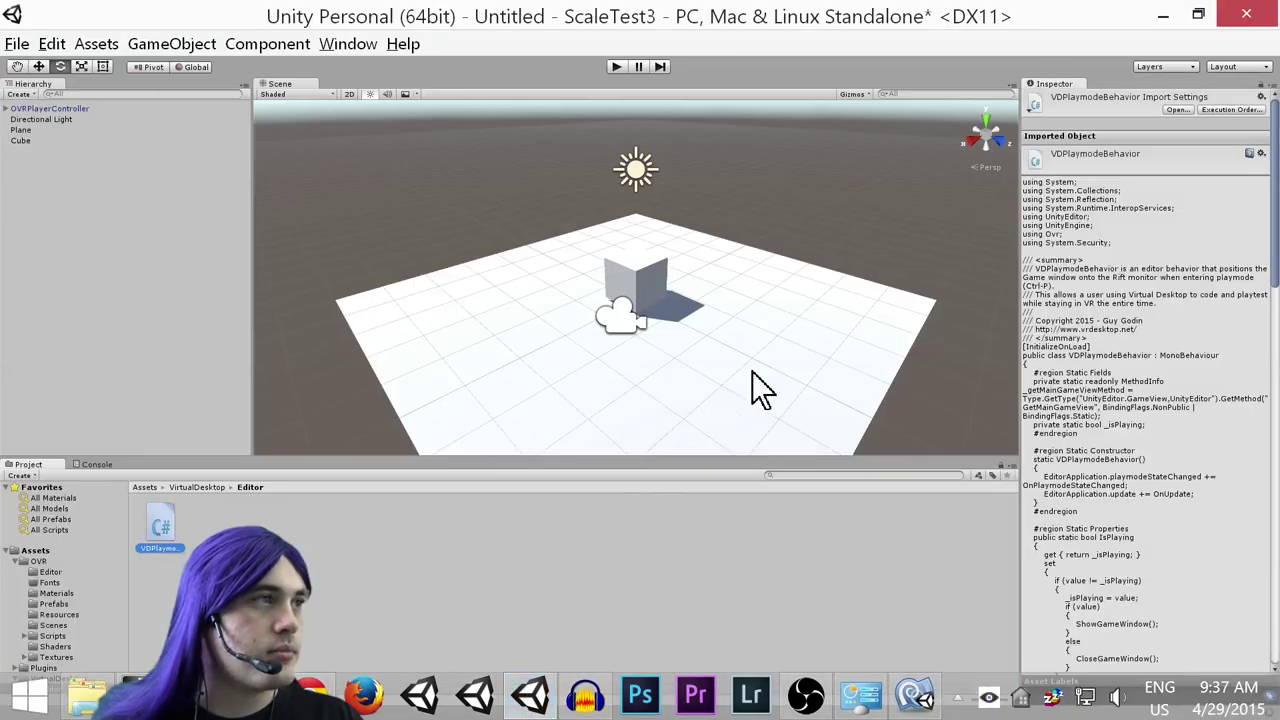
left_click(615, 67)
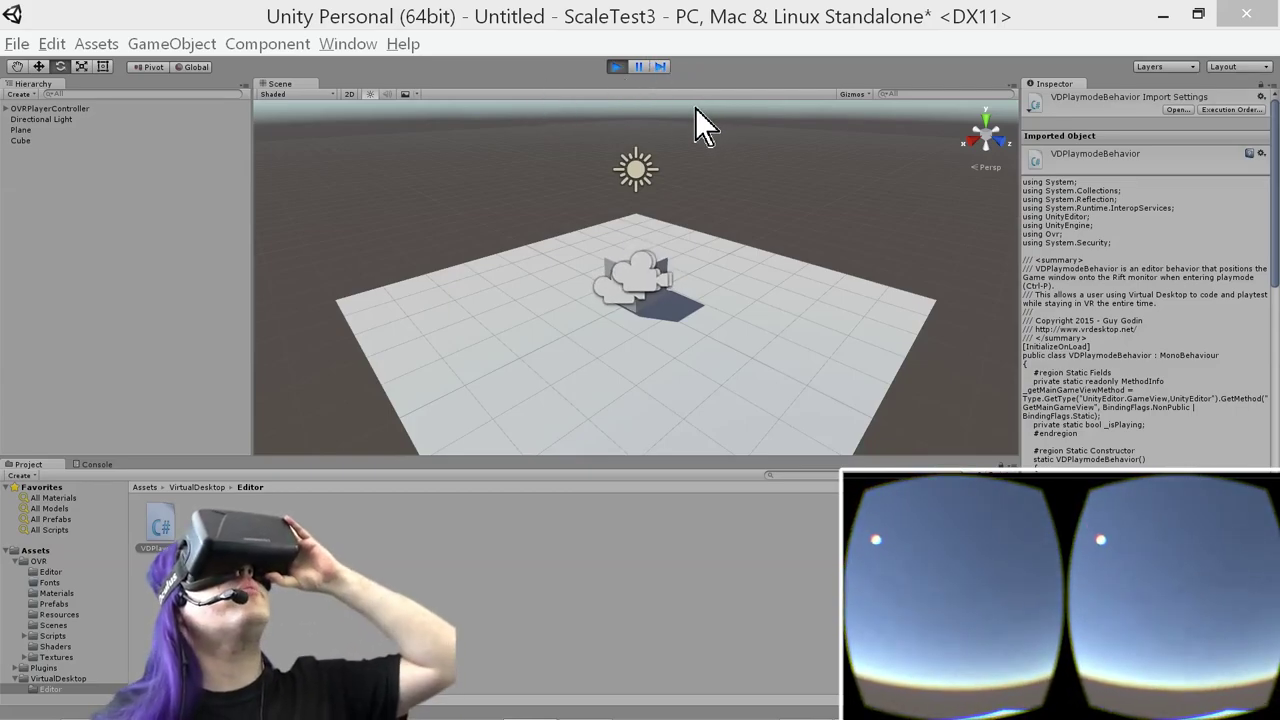
scroll(637, 322, "up", 5)
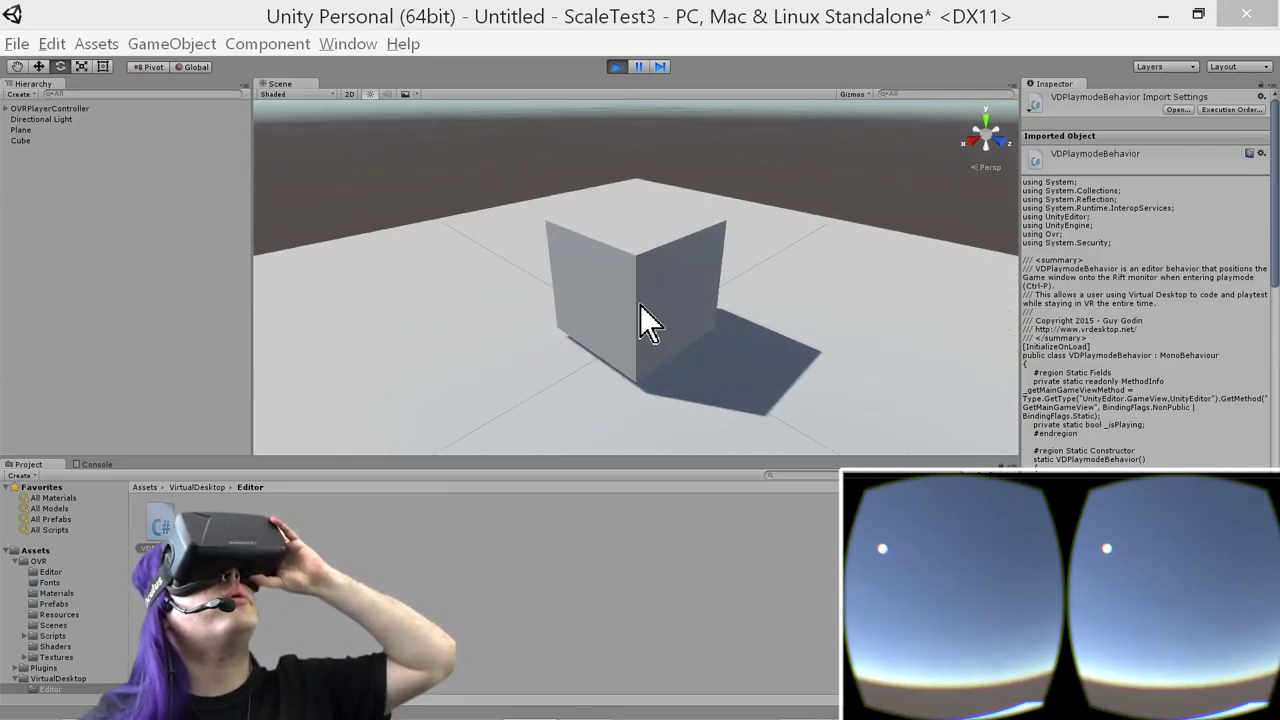
Select the Cube and scale it down uniformly to about 0.361 with the Scale tool
left_click(636, 298)
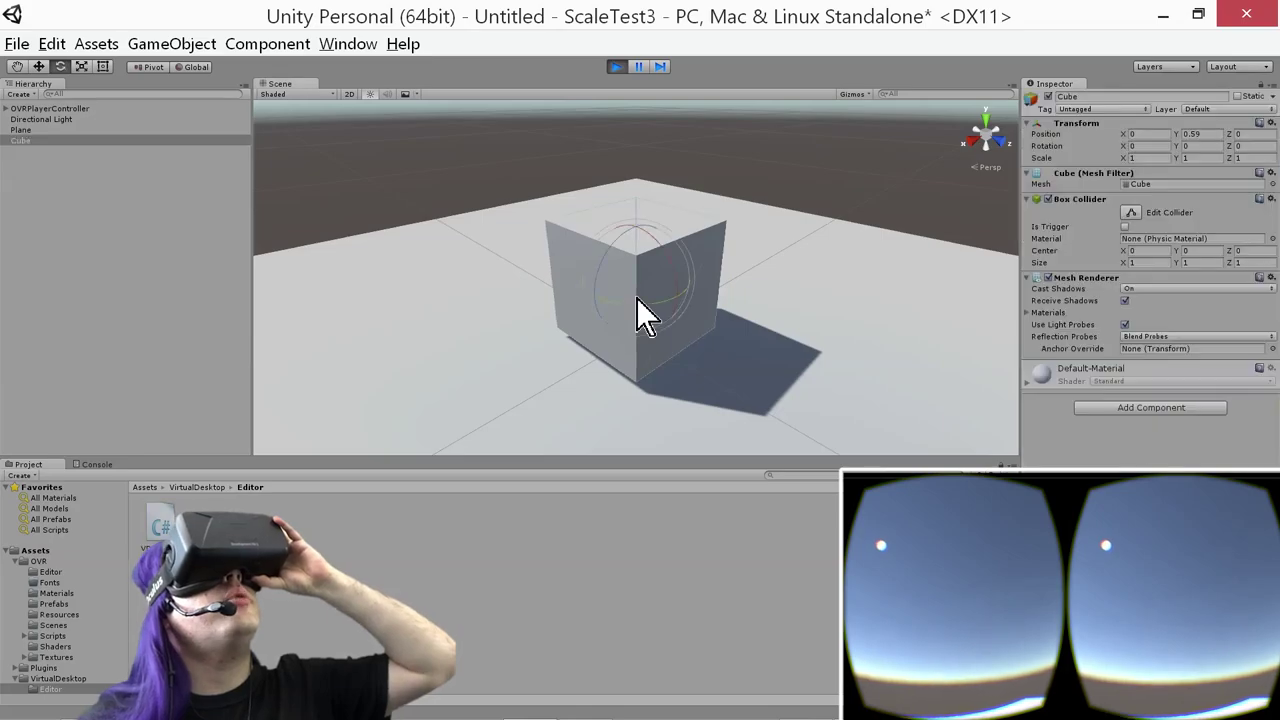
left_click(82, 66)
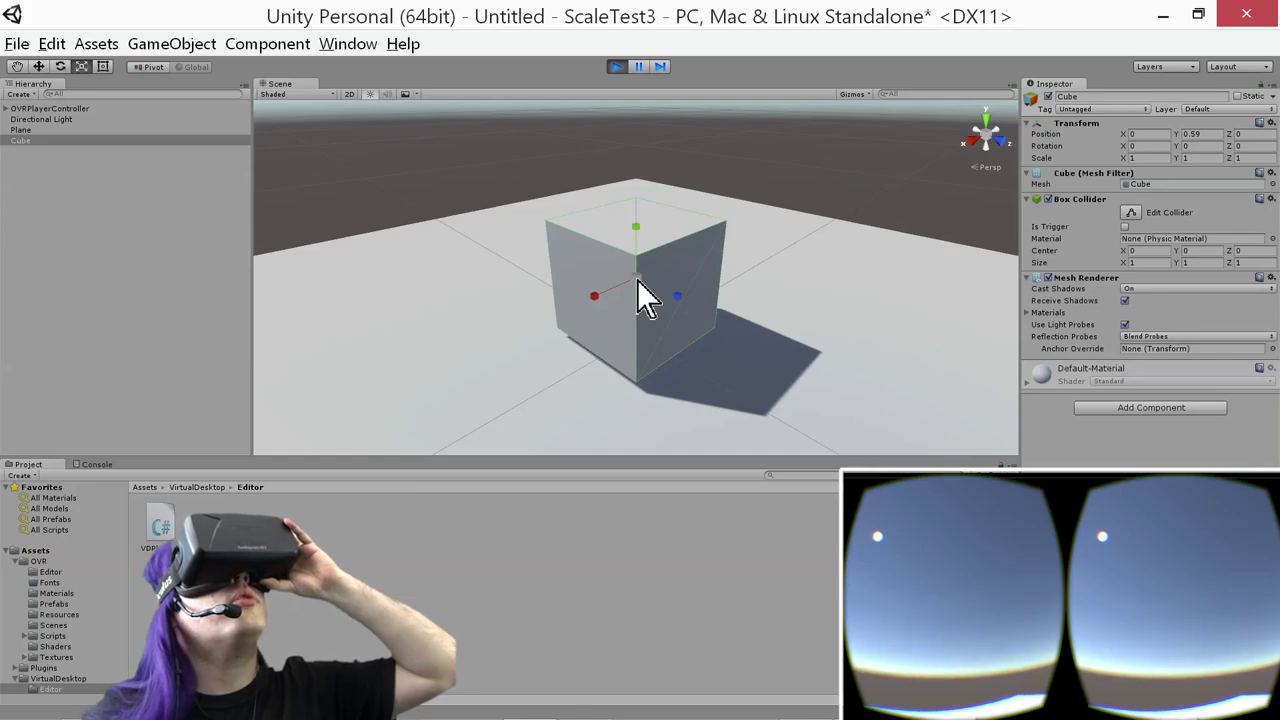
mouse_move(637, 280)
left_mouse_down()
mouse_move(703, 261)
mouse_move(591, 289)
mouse_move(709, 261)
mouse_move(655, 295)
mouse_move(658, 279)
mouse_move(699, 277)
mouse_move(670, 293)
mouse_move(592, 312)
mouse_move(652, 297)
left_mouse_up()
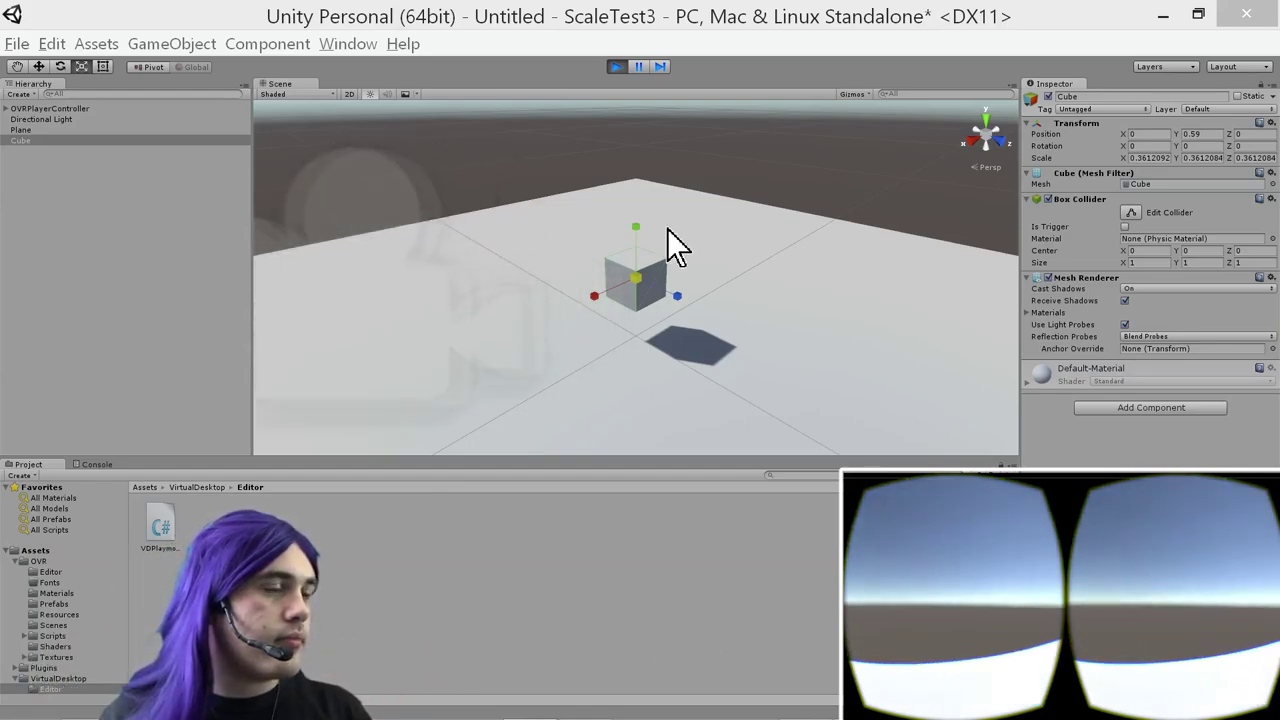
Copy the Cube's play-mode Transform component values, then stop play mode
left_click(658, 284)
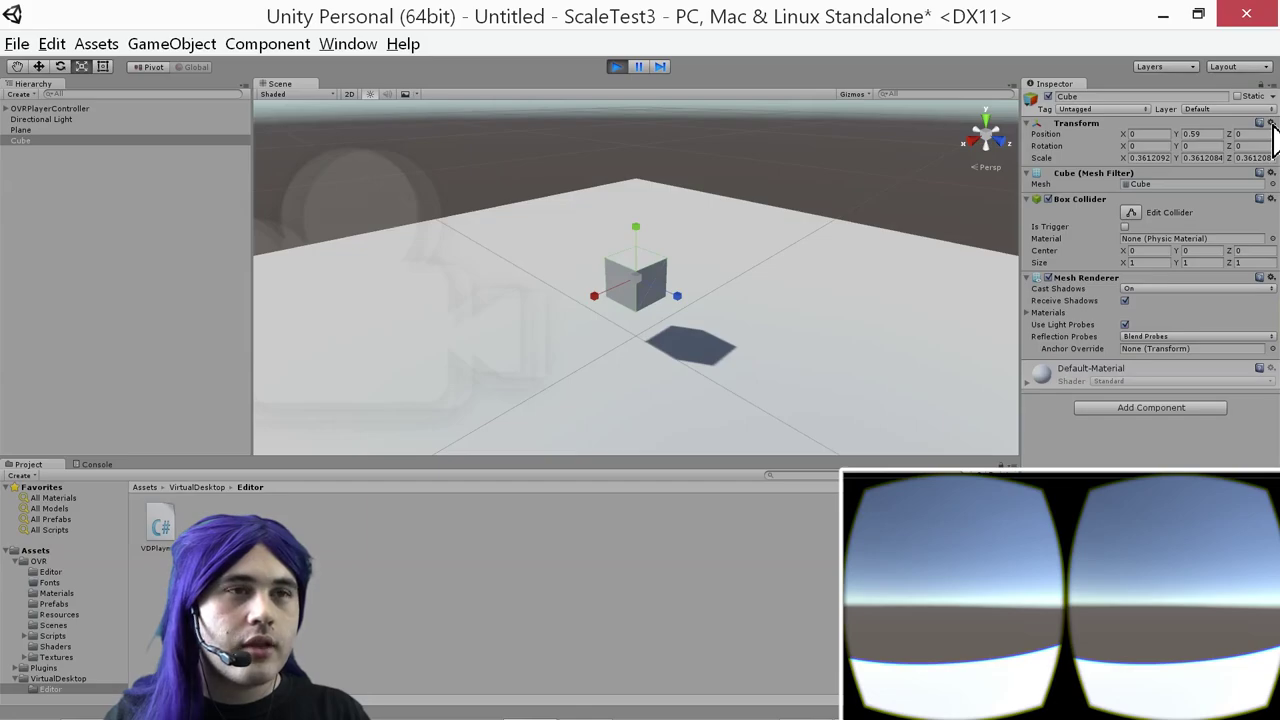
left_click(1271, 123)
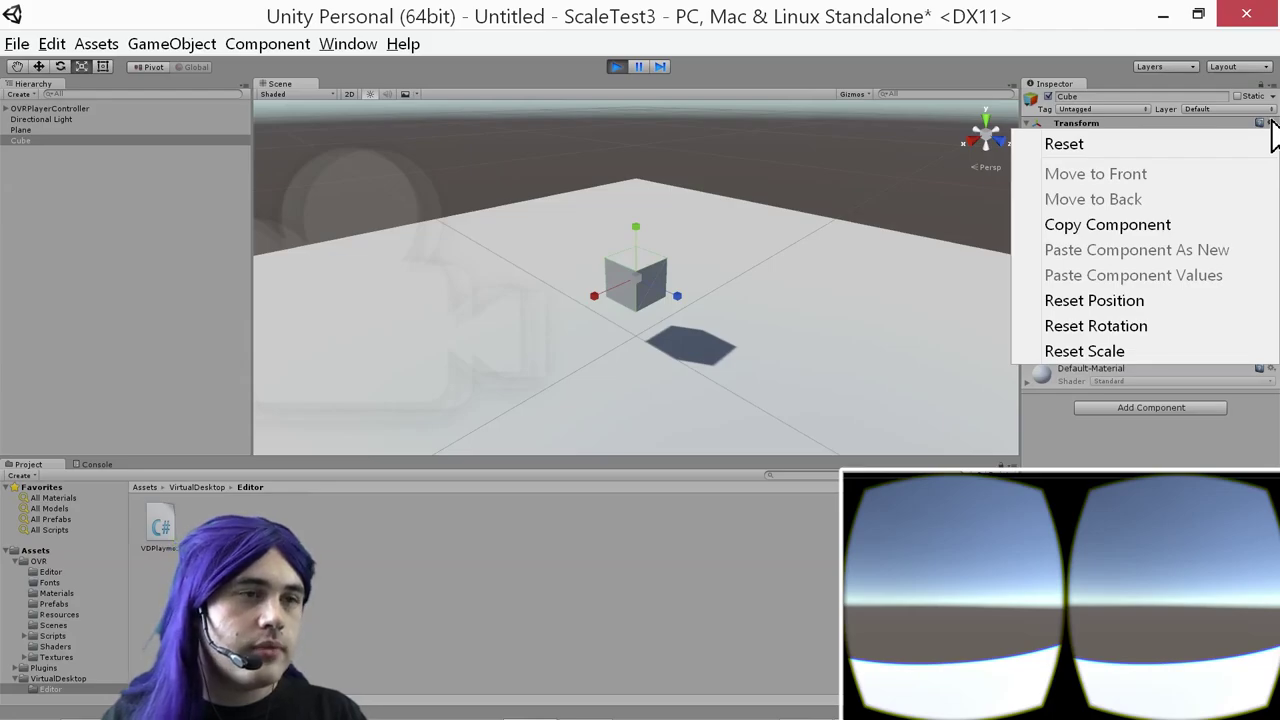
left_click(1180, 223)
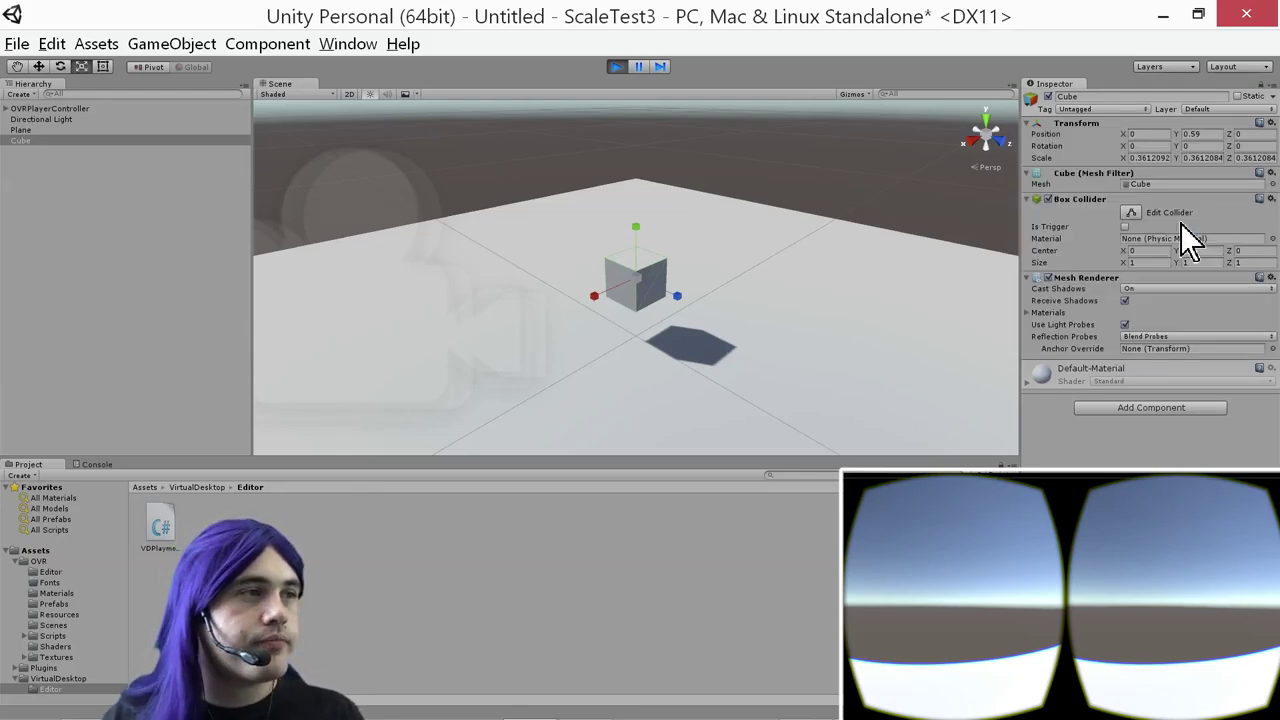
left_click(617, 67)
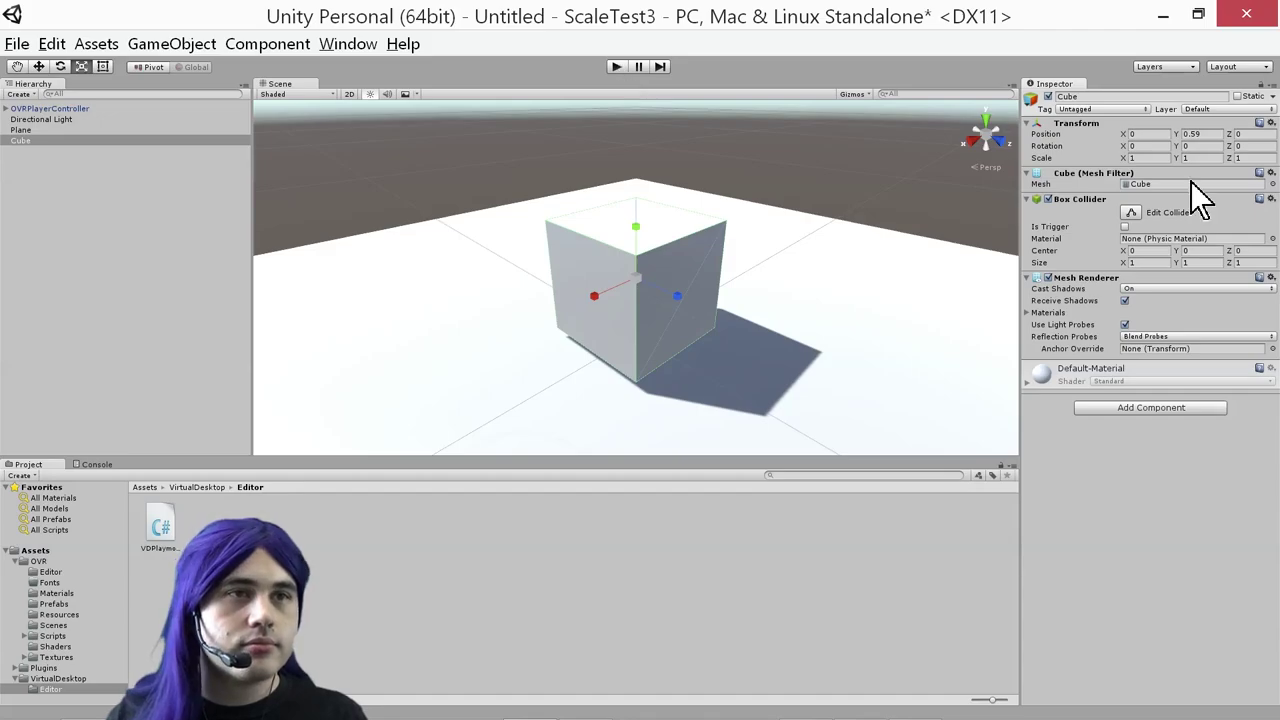
Paste the copied Transform values onto the Cube, giving it a 0.361 scale
left_click(1271, 123)
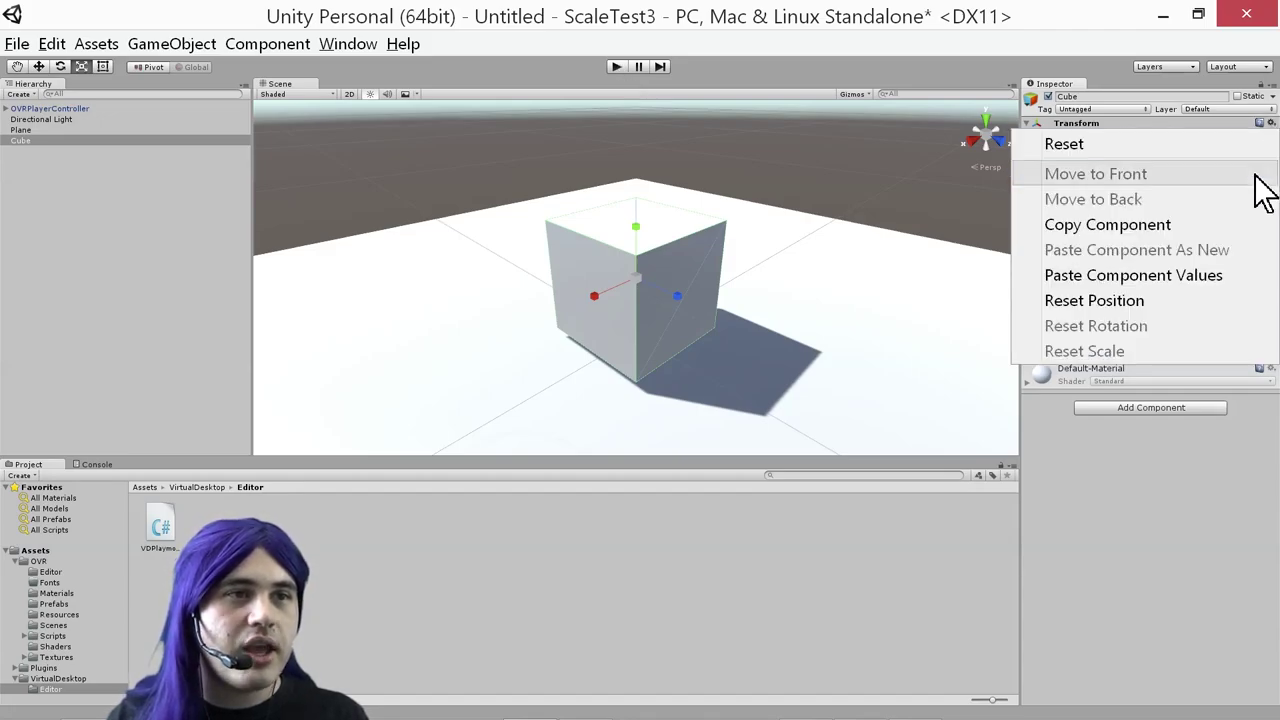
left_click(1134, 275)
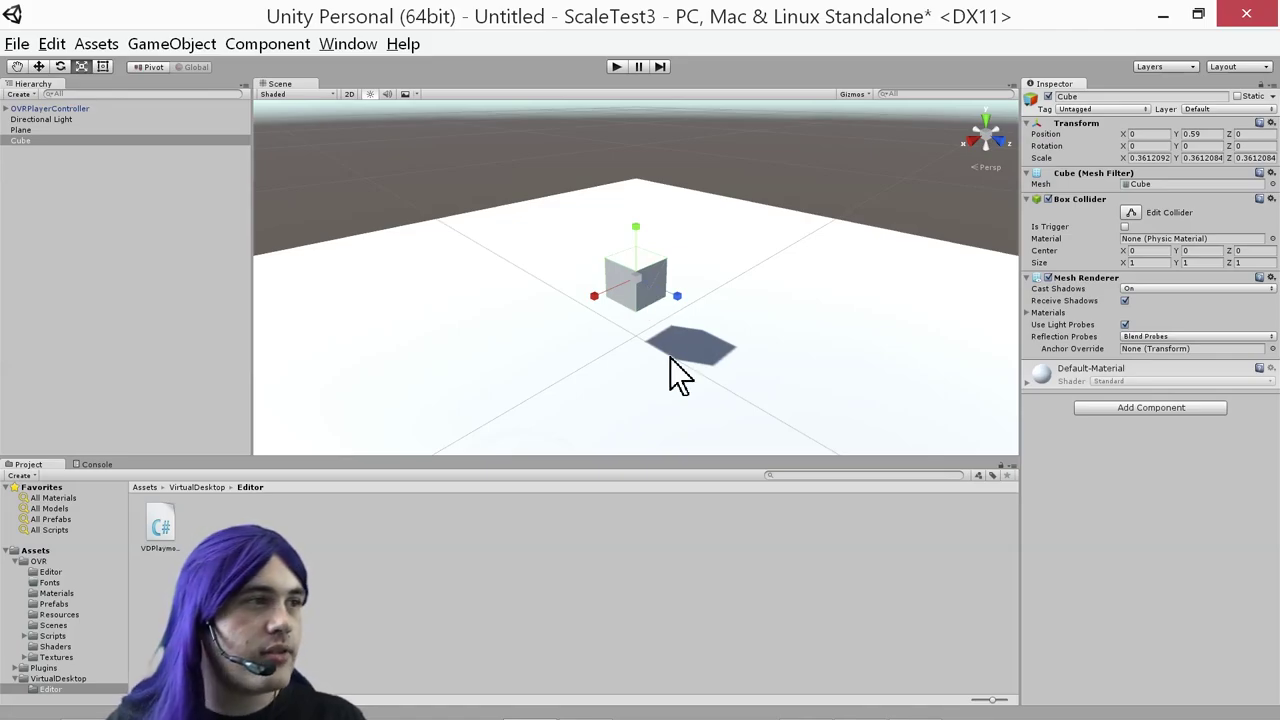
Orbit and zoom out the Scene view, then launch the Oculus Configuration Utility from the tray
key("alt")
left_click_drag(665, 340, 665, 340, "alt")
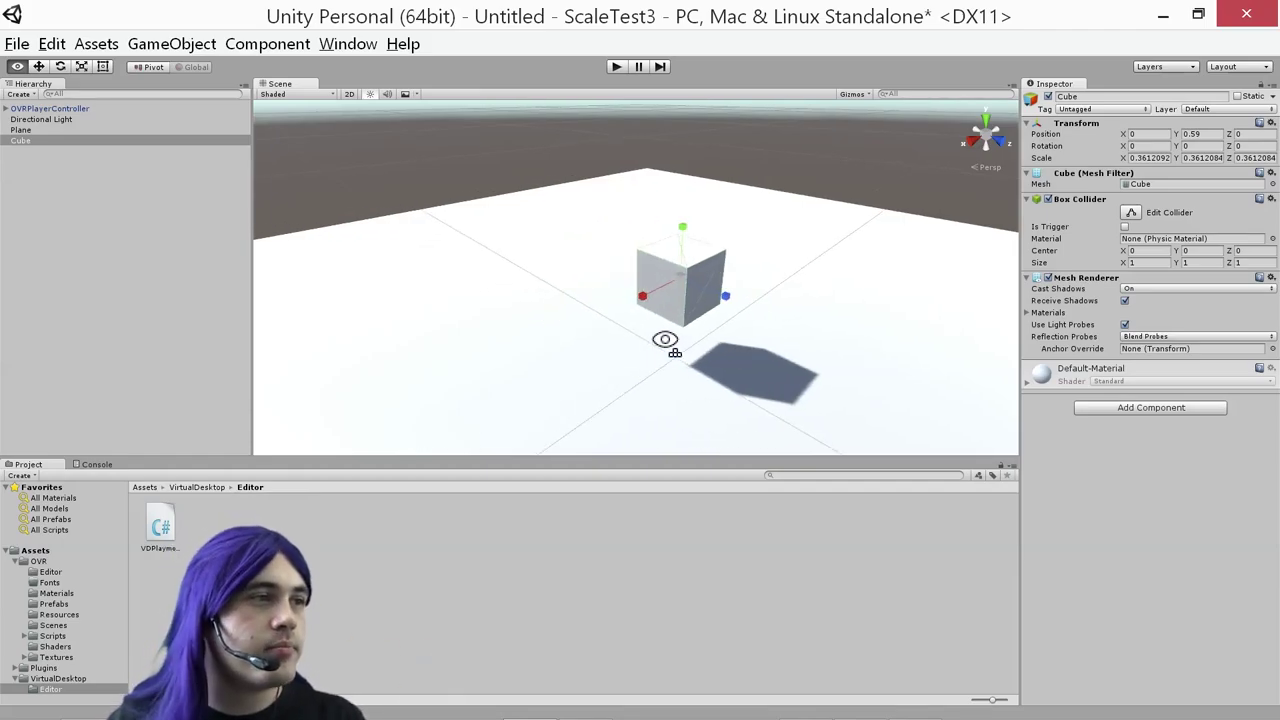
scroll(668, 345, "down", 4)
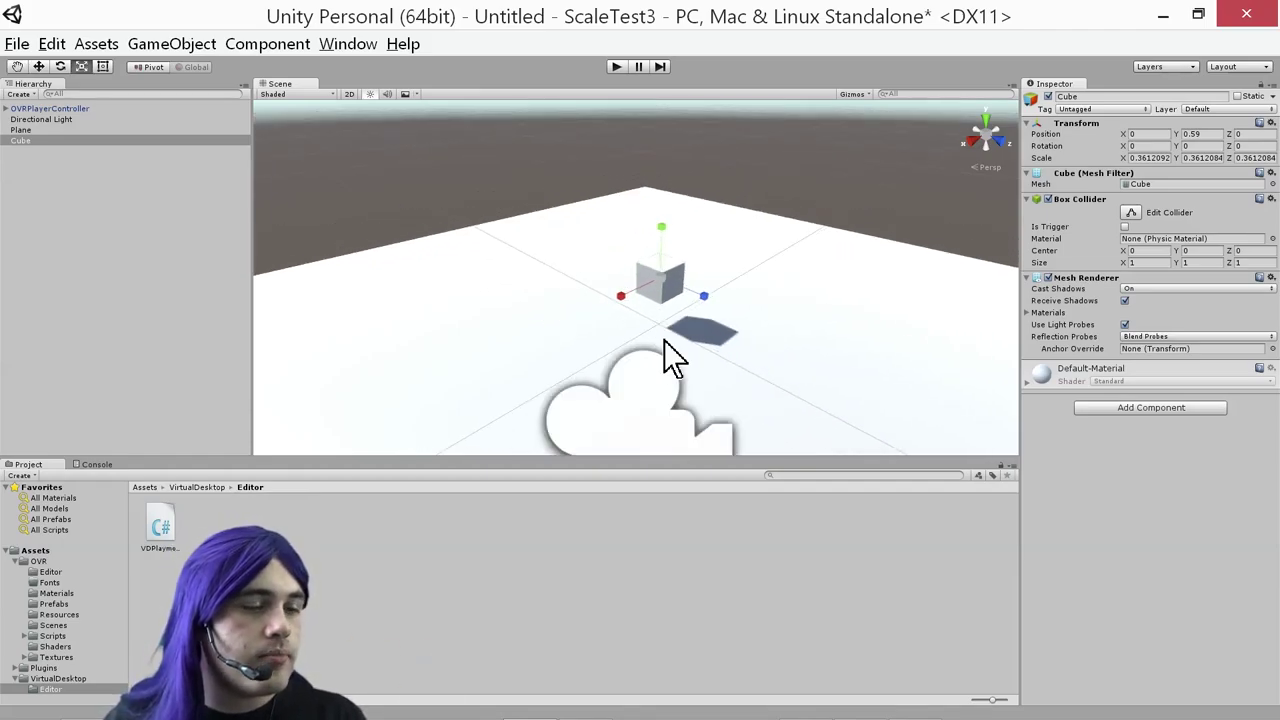
mouse_move(990, 712)
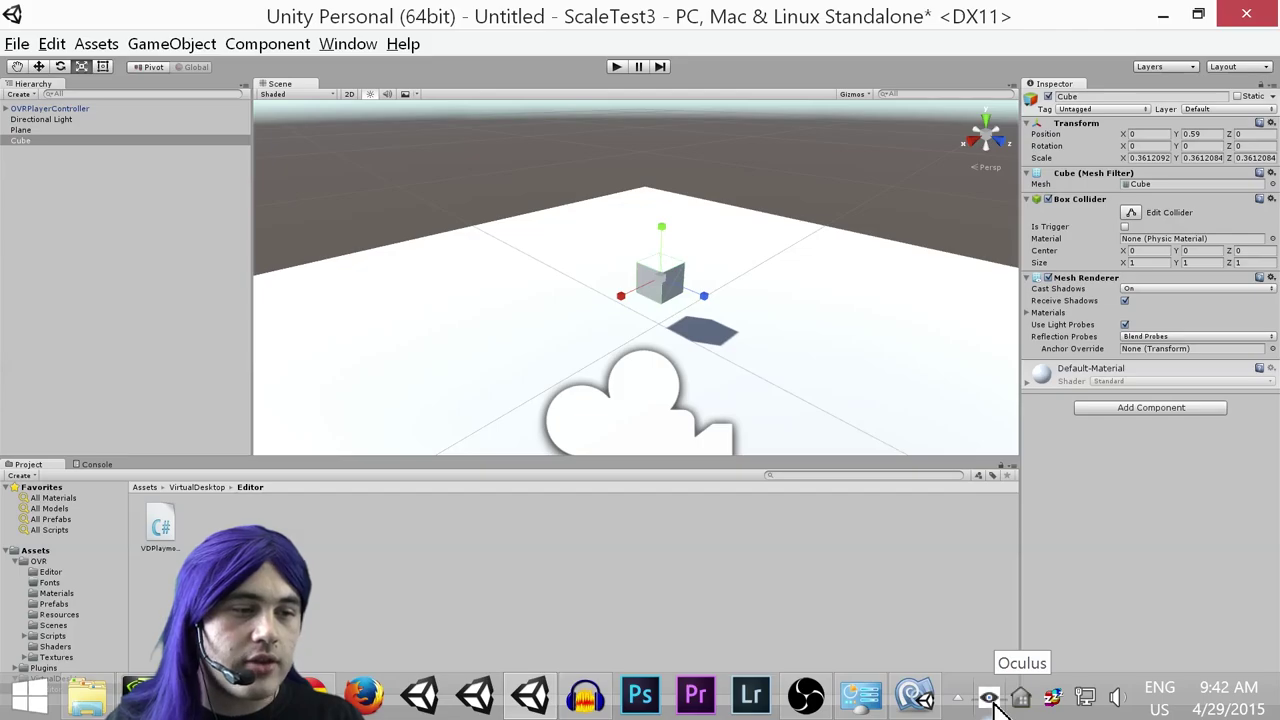
right_click(993, 703)
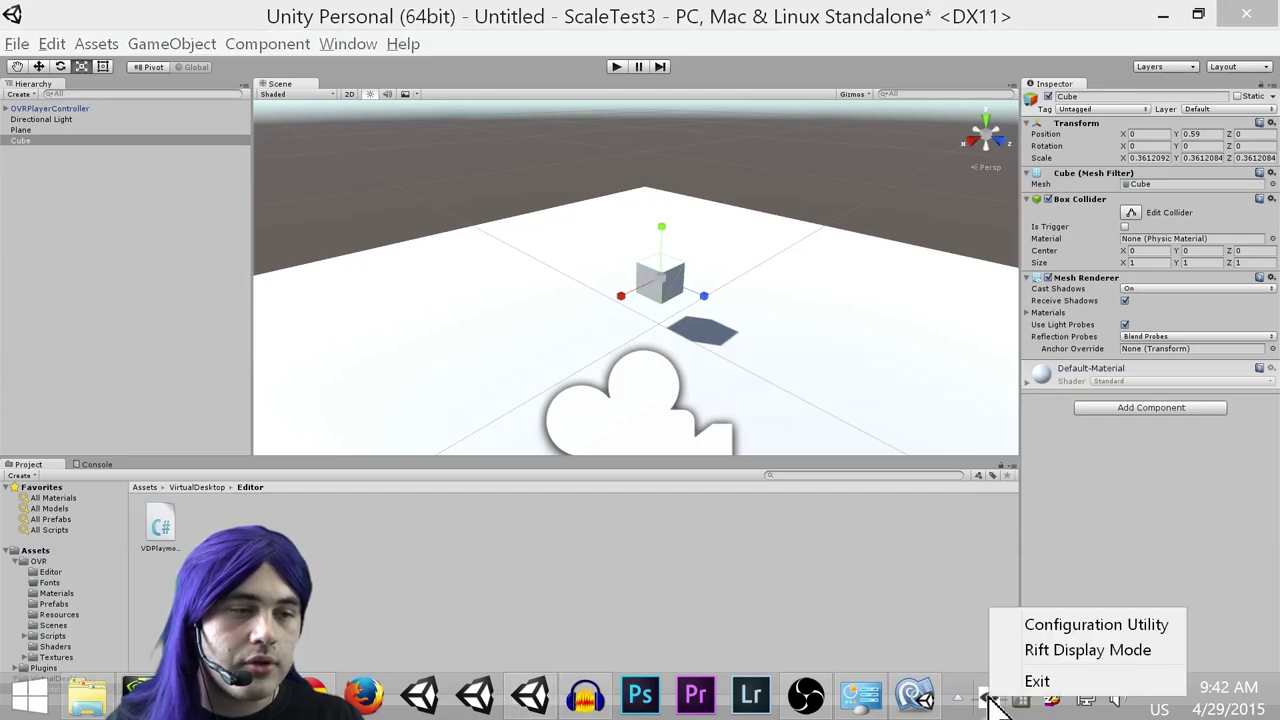
left_click(1056, 624)
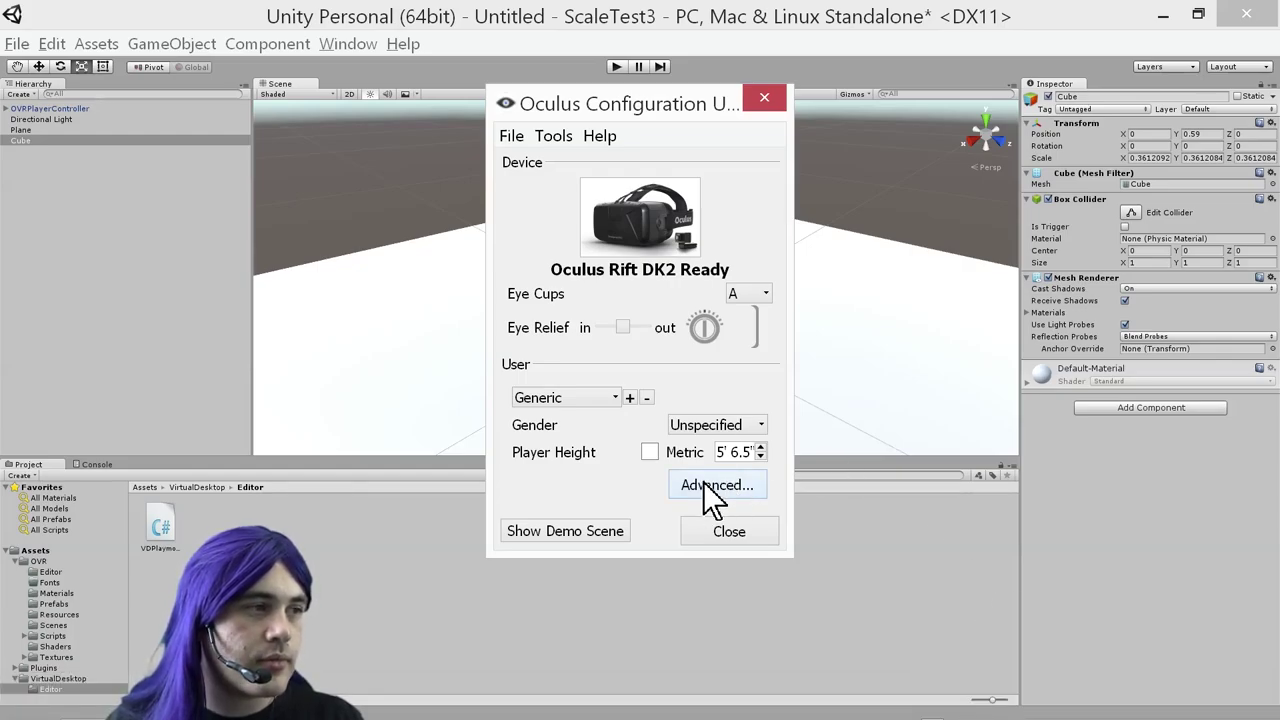
left_click(705, 484)
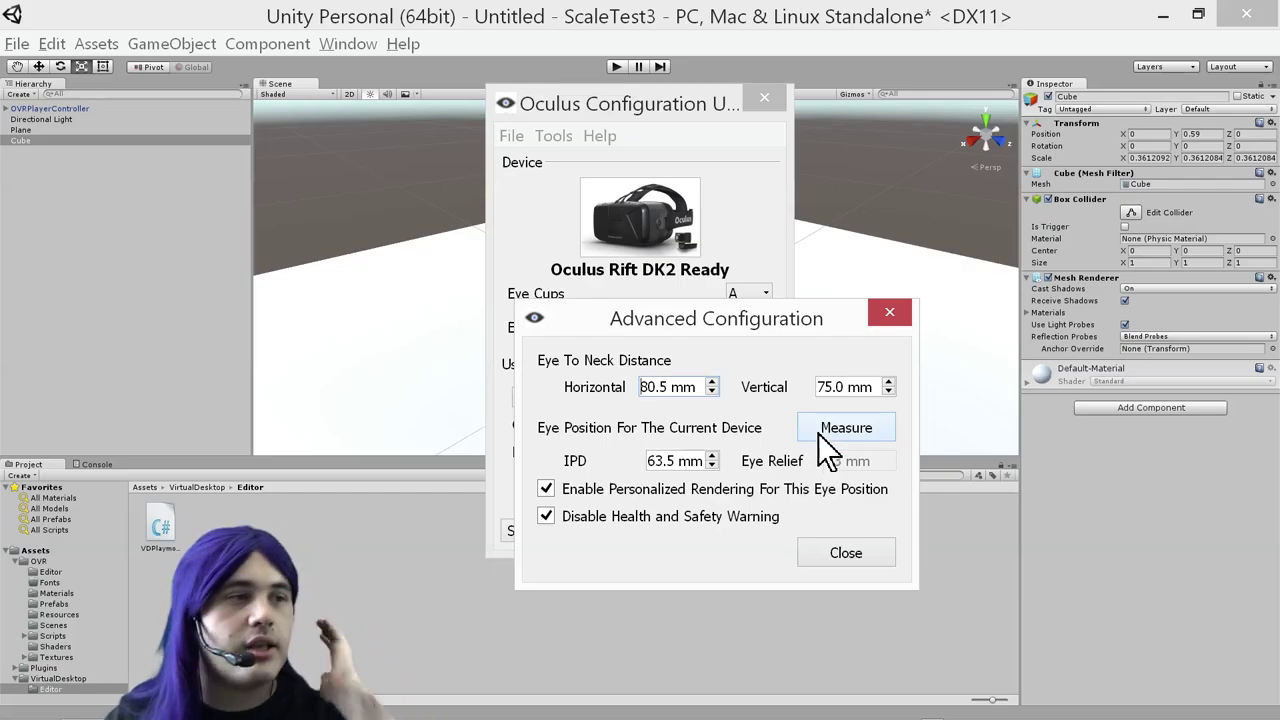
left_click(822, 552)
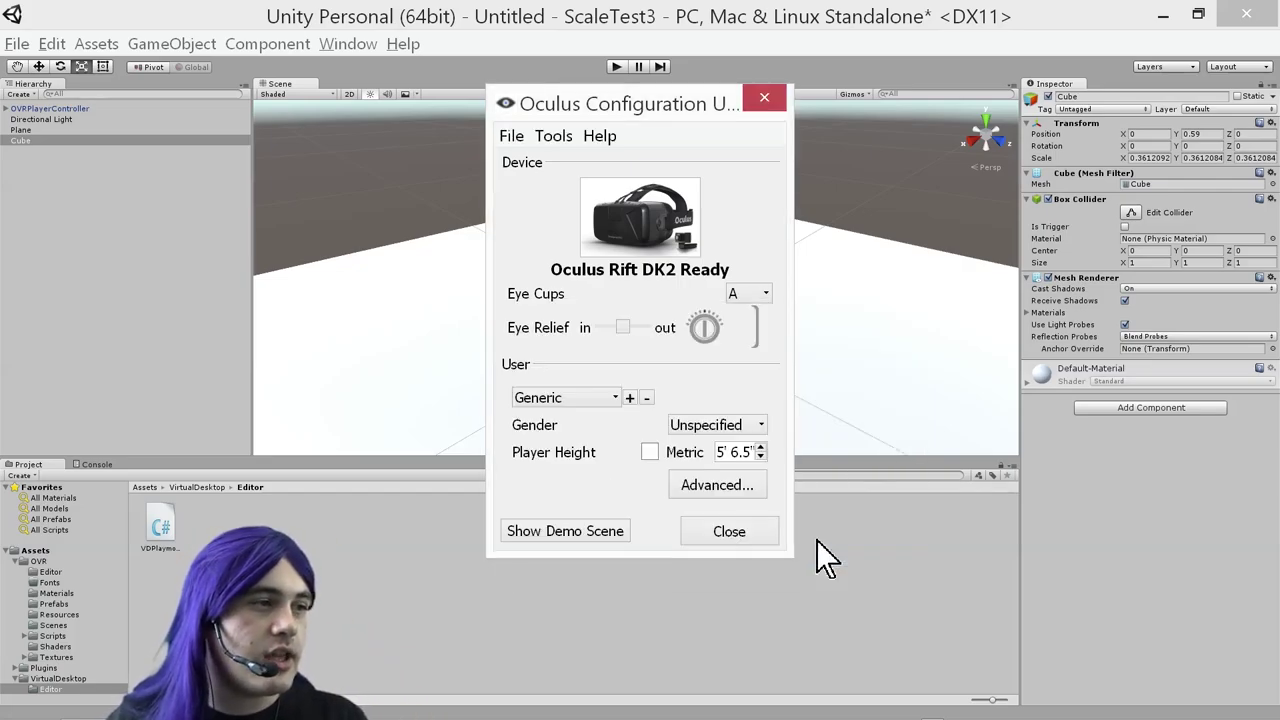
Reopen and close the Rift's advanced configuration, then bring the browser back to the front
left_click(712, 485)
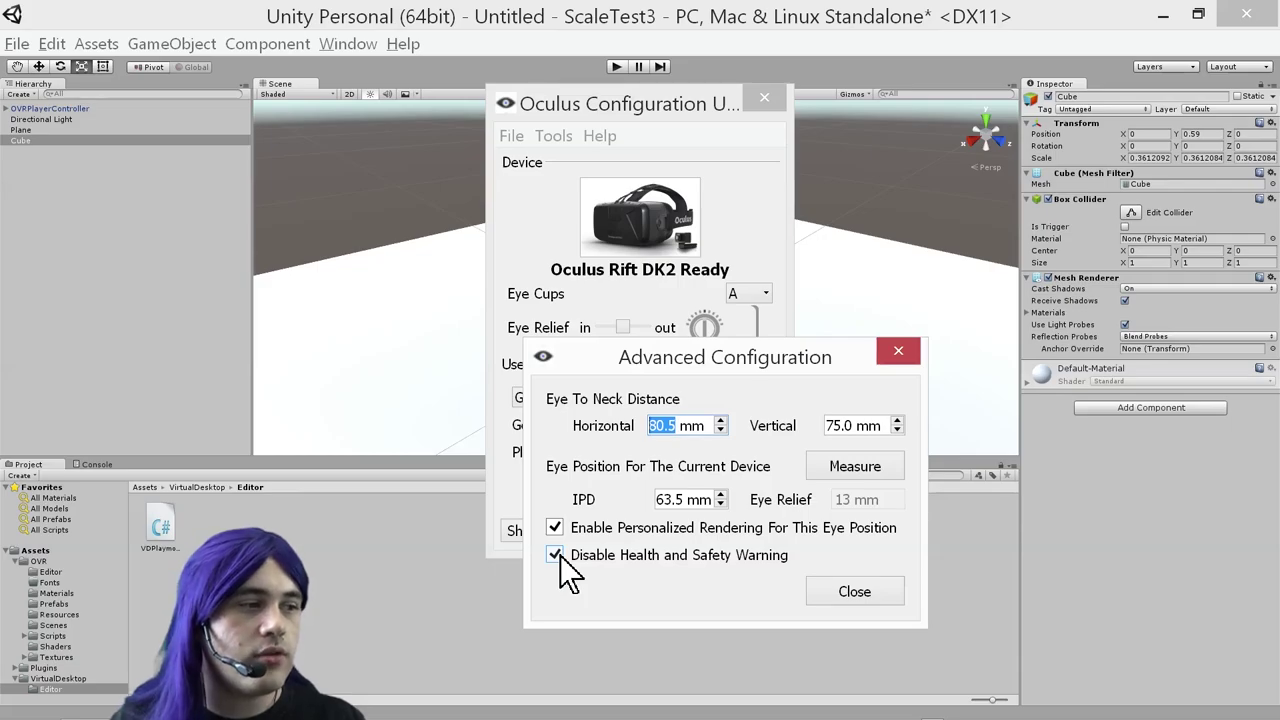
left_click(848, 600)
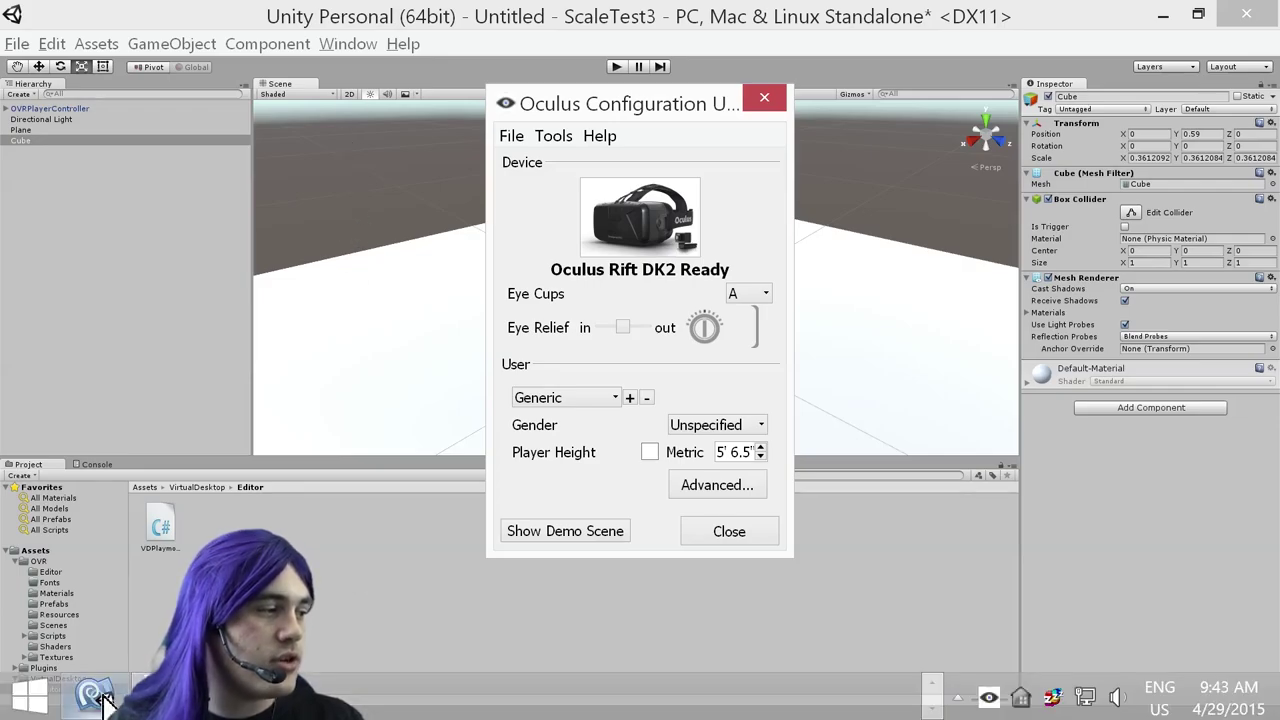
left_click(938, 698)
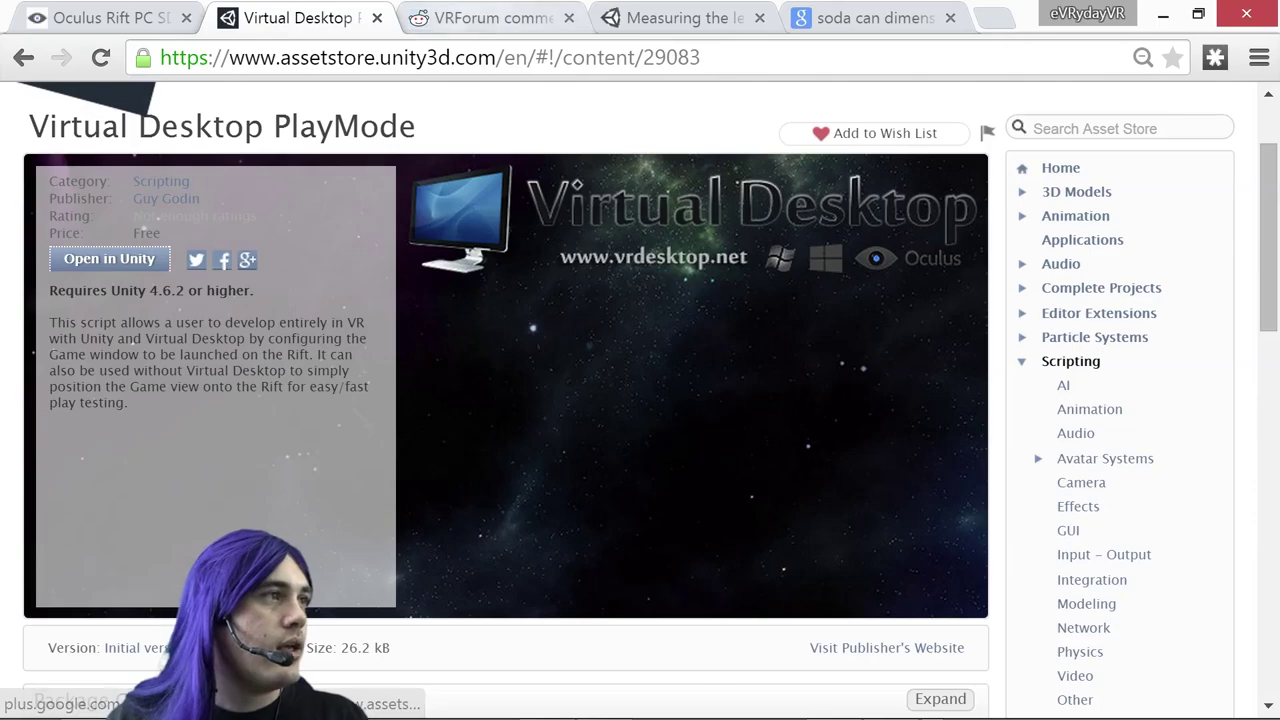
Open the VRForum reddit thread and select the REG ADD registry command in the comment
left_click(480, 24)
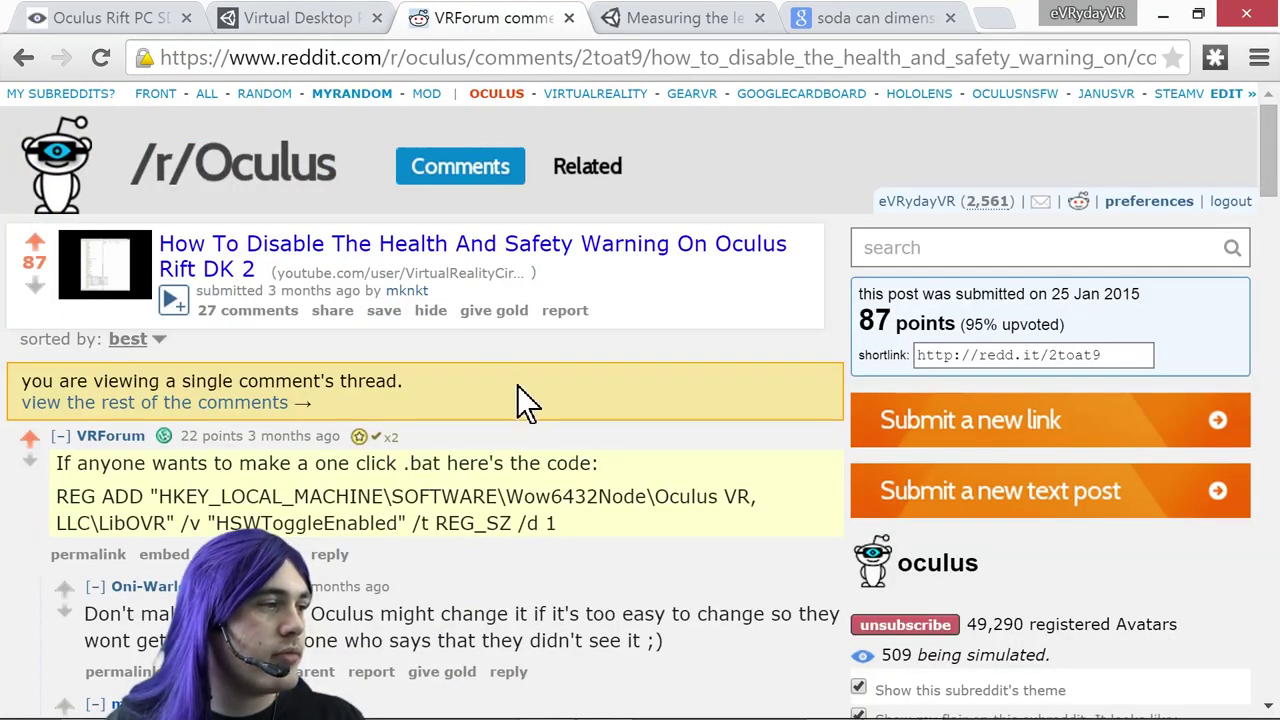
scroll(517, 390, "down", 1)
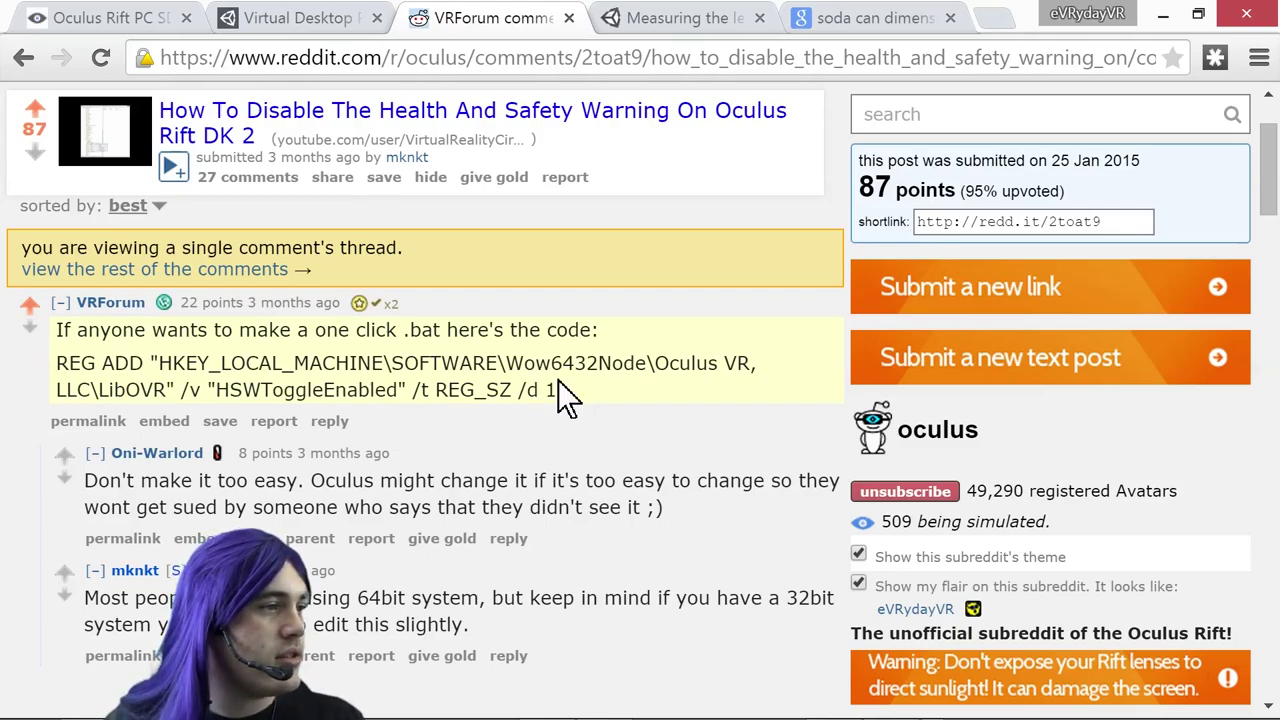
left_click_drag(557, 385, 57, 366)
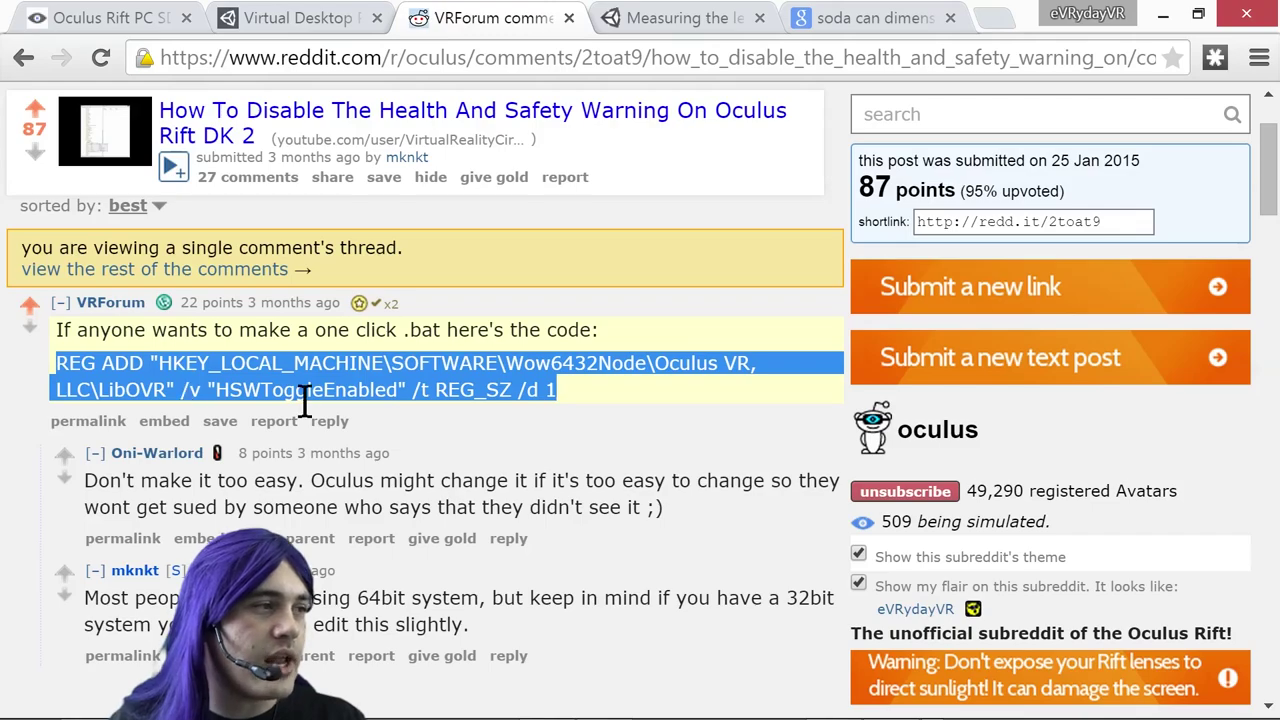
mouse_move(690, 712)
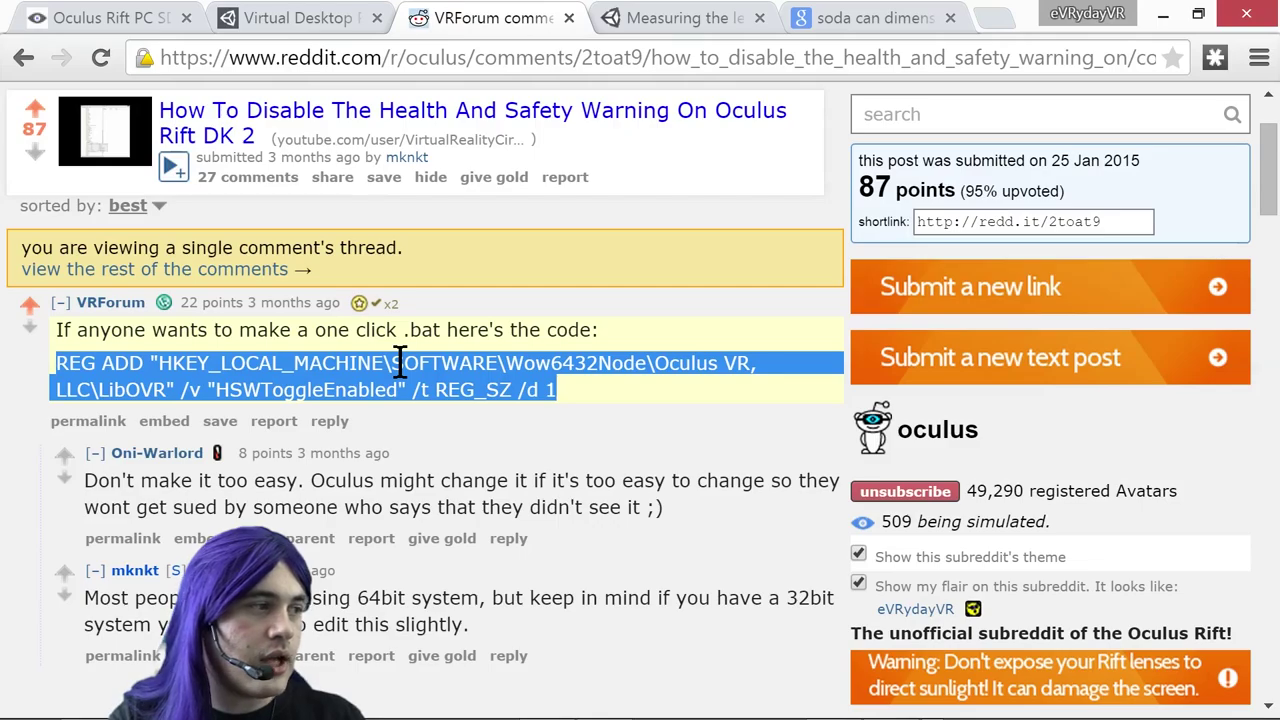
Launch Command Prompt as administrator and position it beside the Reddit thread
key("super")
type("cmd")
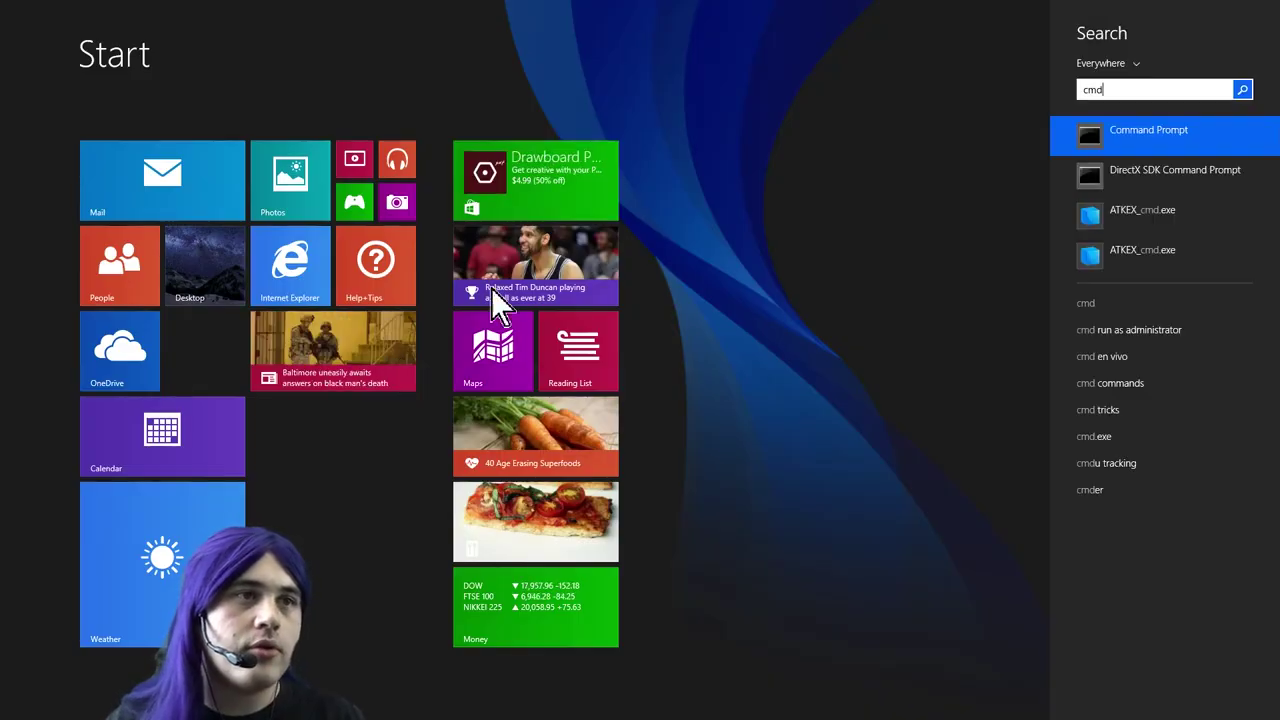
right_click(1173, 132)
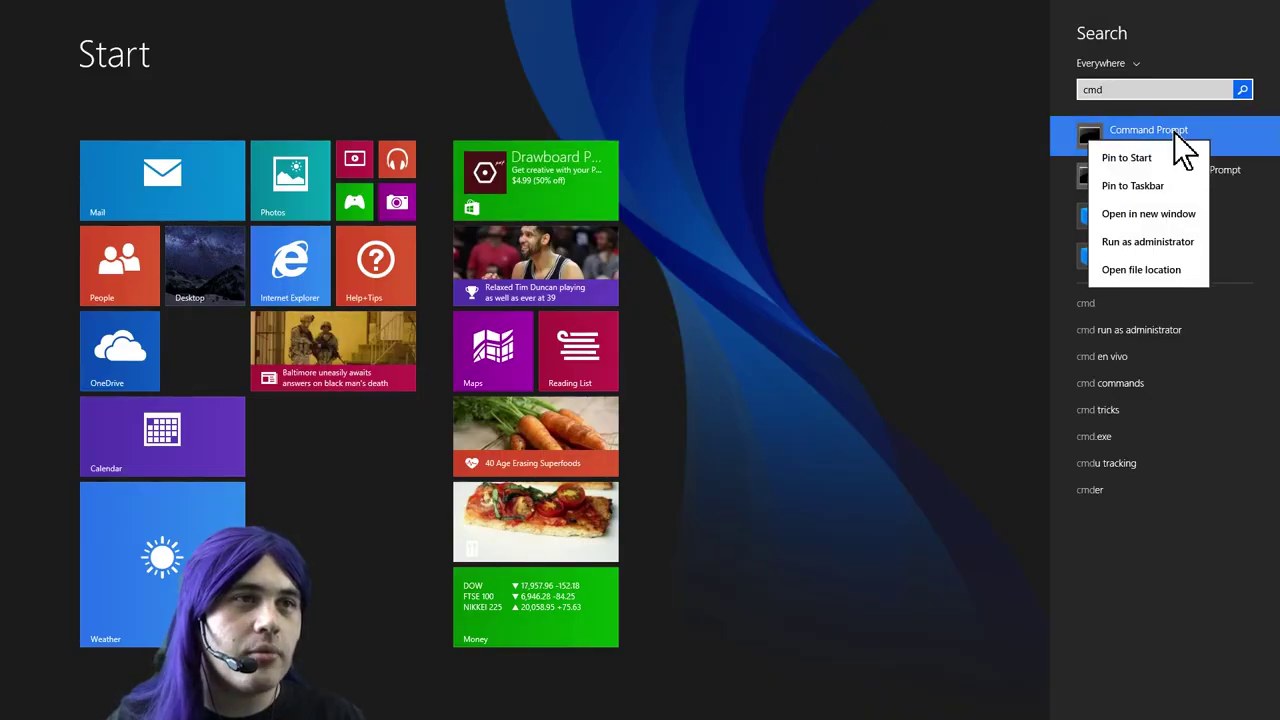
left_click(1178, 243)
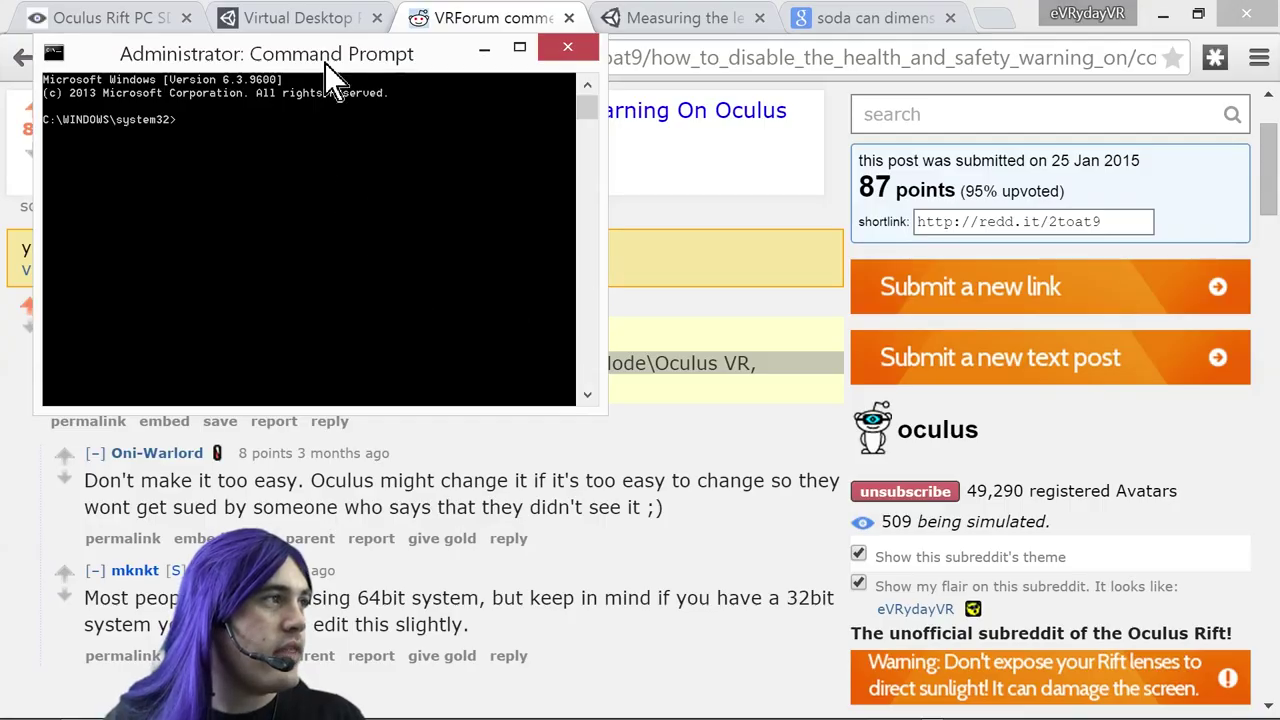
left_click_drag(324, 63, 934, 195)
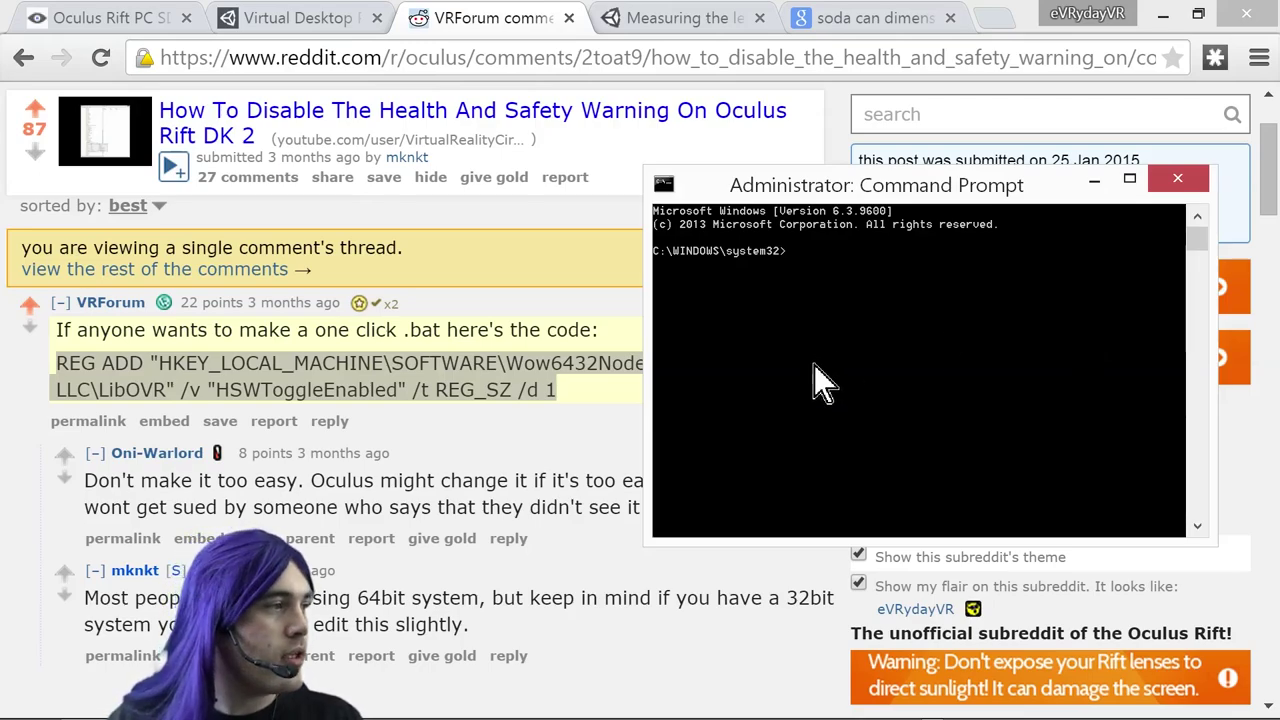
left_click_drag(749, 197, 770, 224)
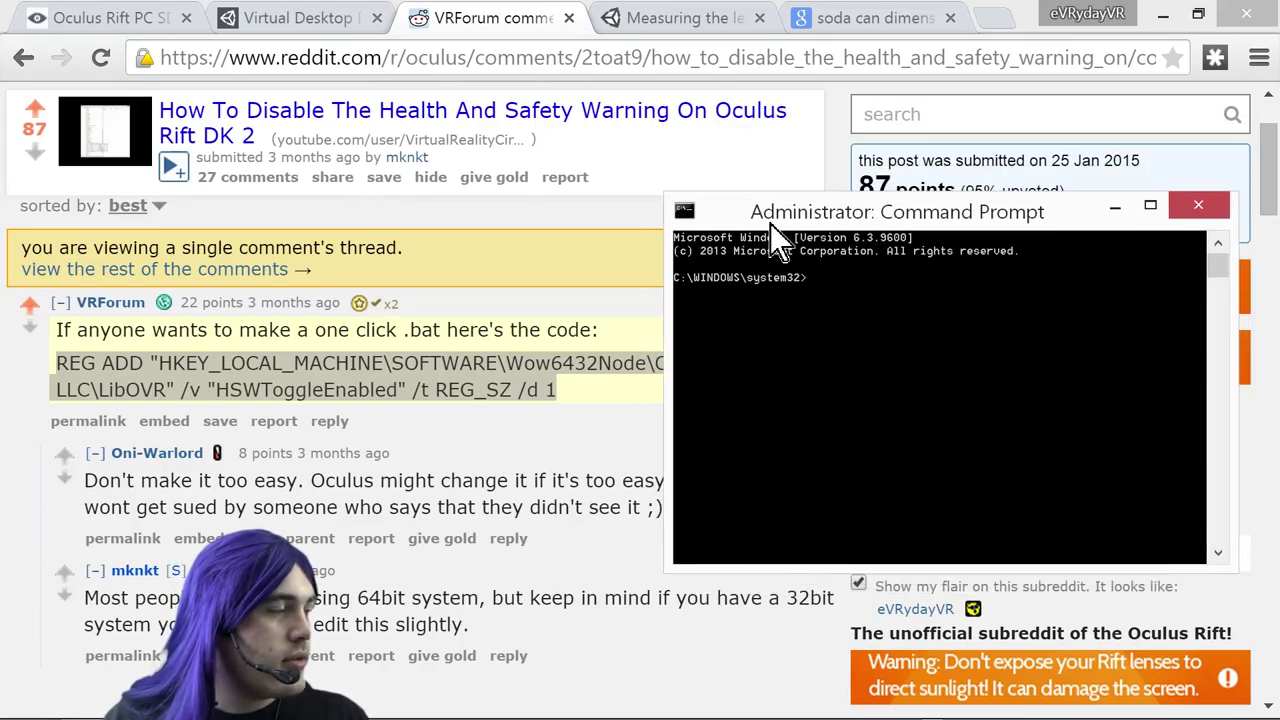
Copy the REG ADD line from the comment and paste it at the console prompt
triple_click(118, 366)
right_click(122, 368)
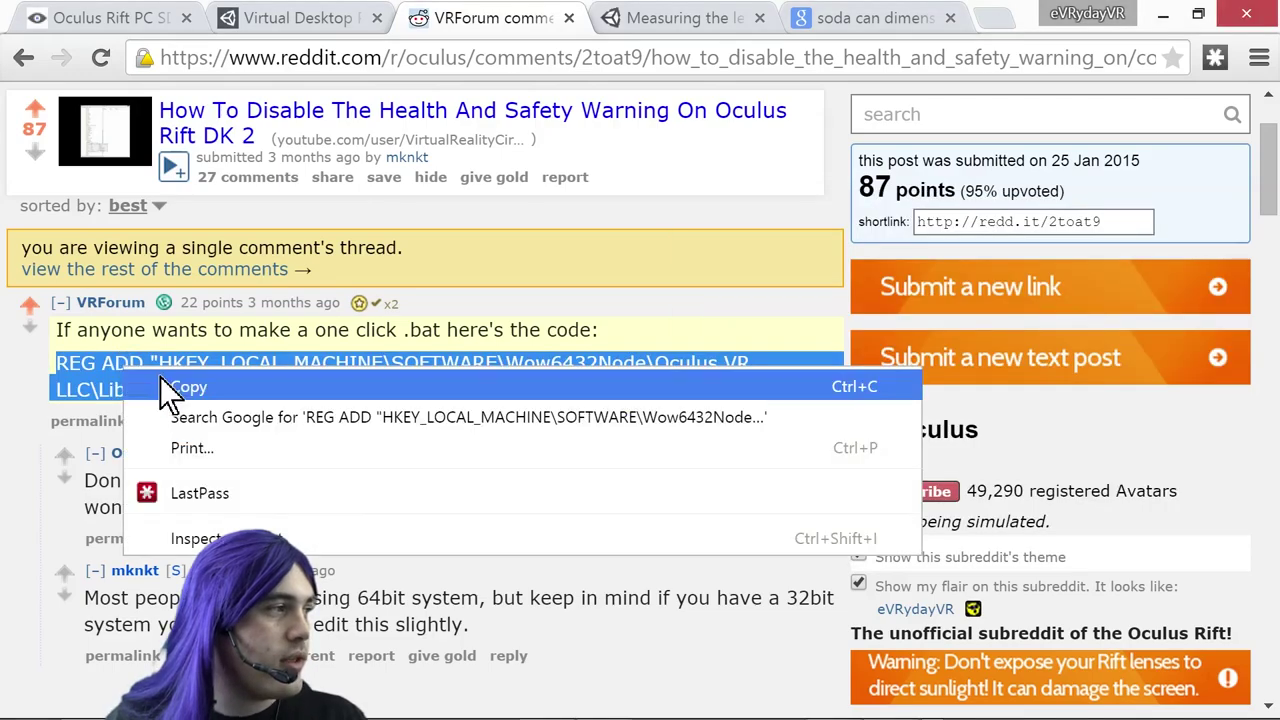
left_click(160, 385)
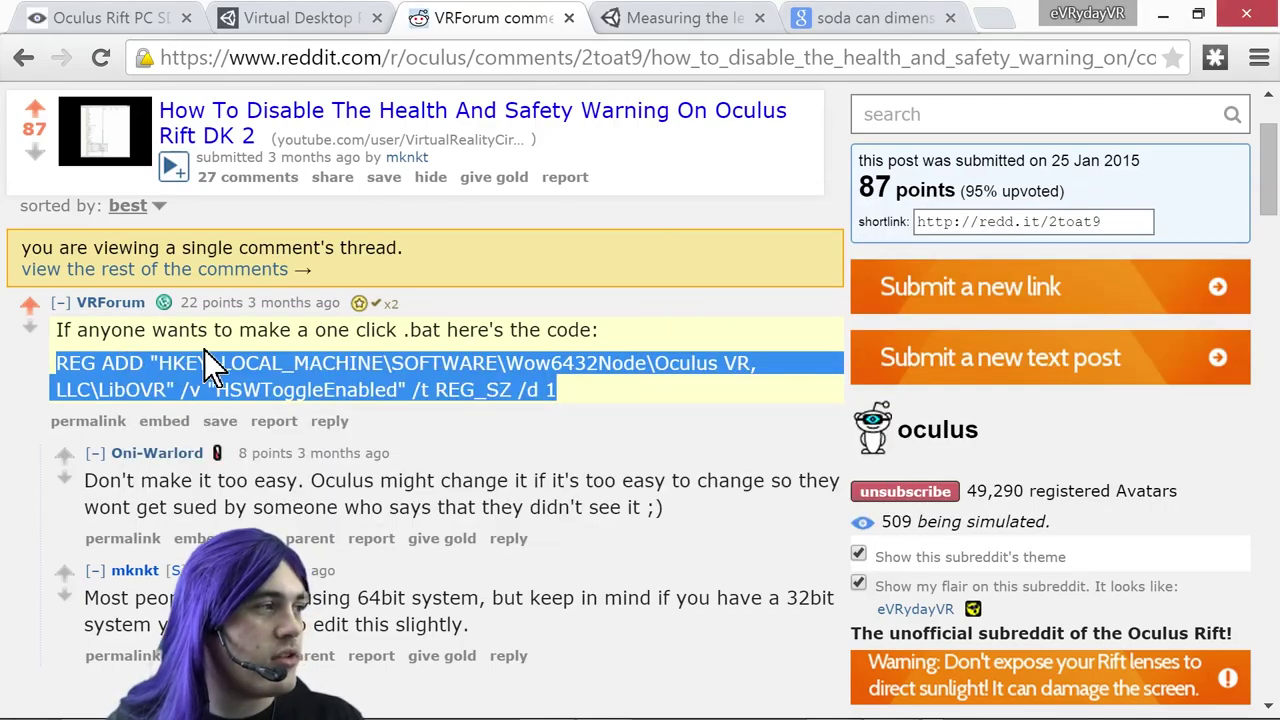
key("alt+Tab")
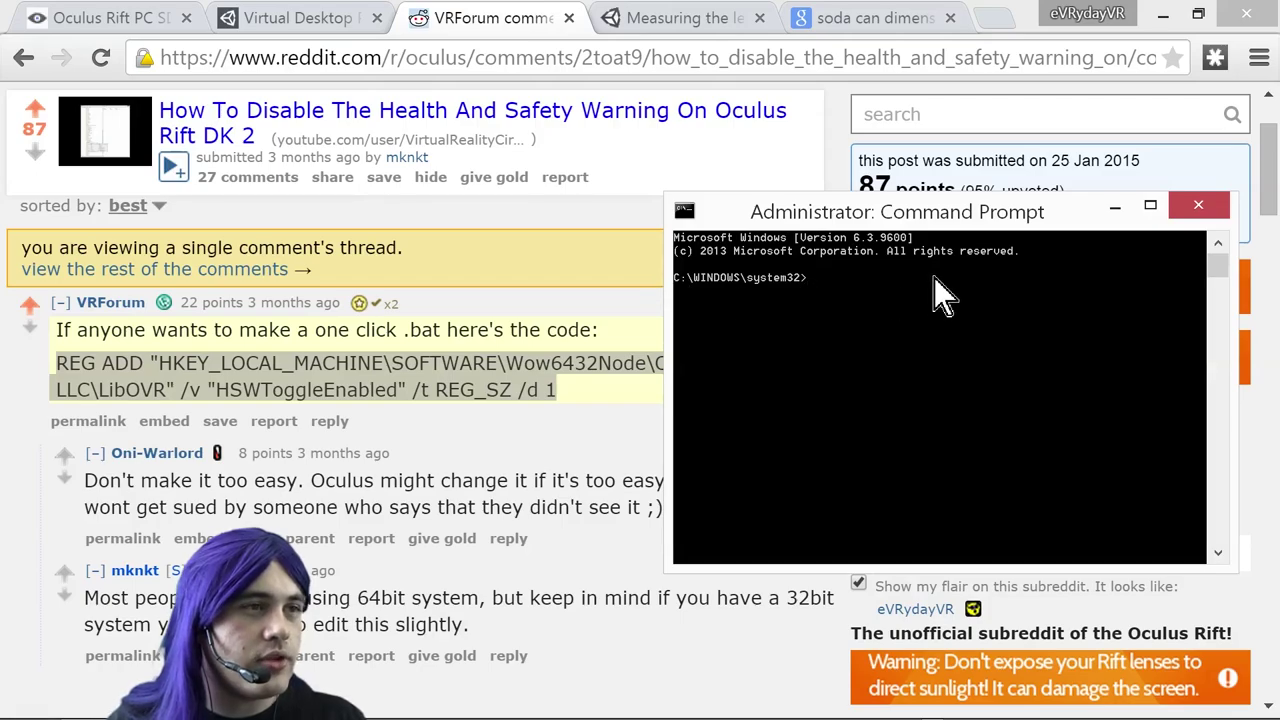
right_click(906, 286)
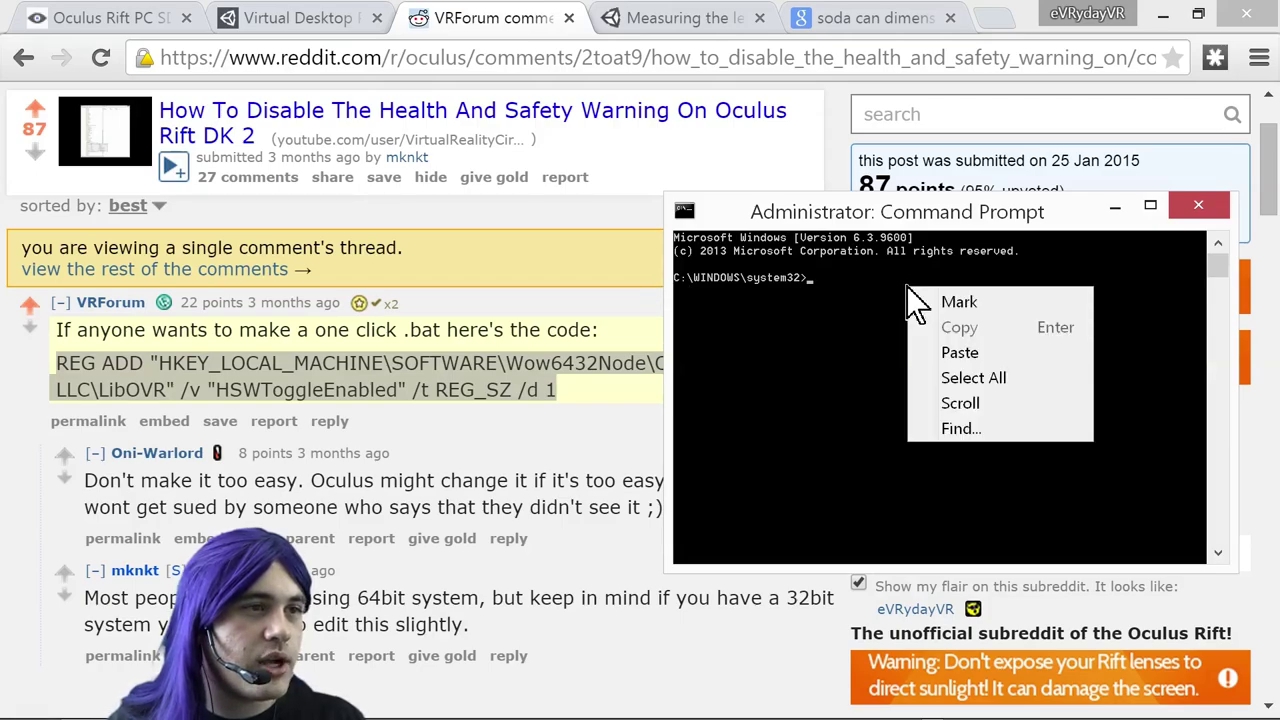
left_click(958, 353)
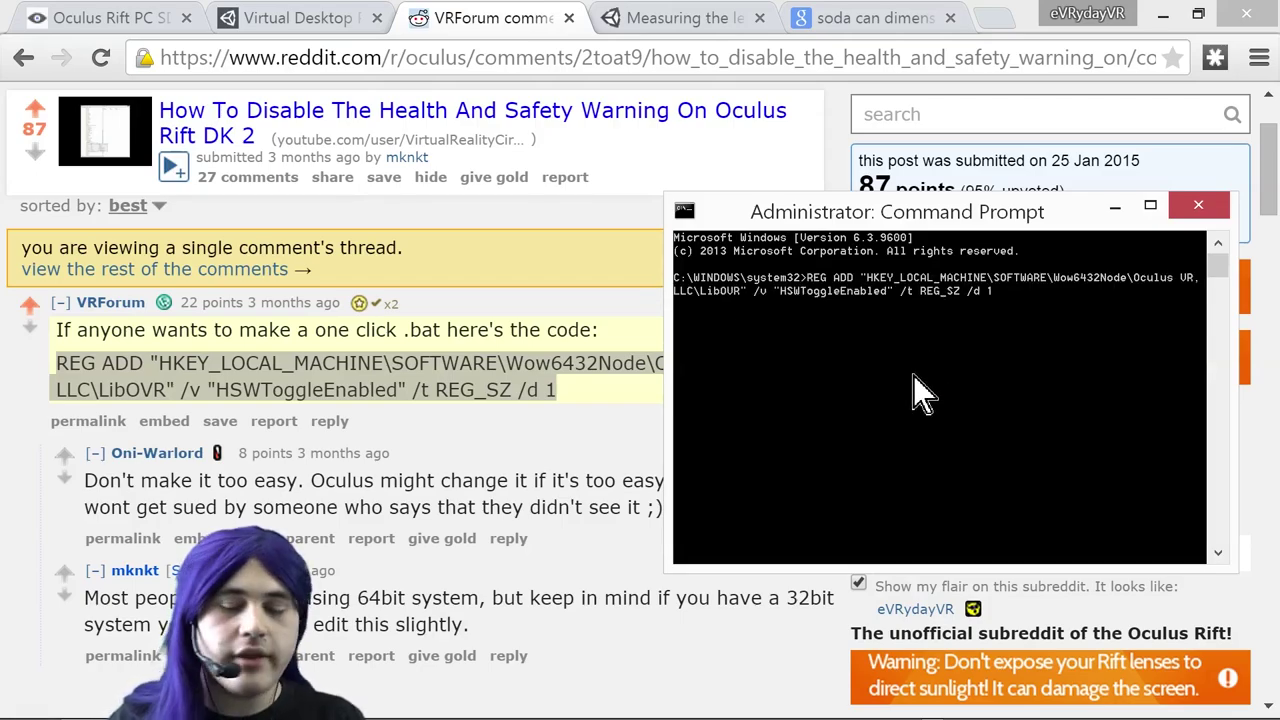
Run the REG ADD command, confirm overwriting HSWToggleEnabled with y, then exit the console
key("Return")
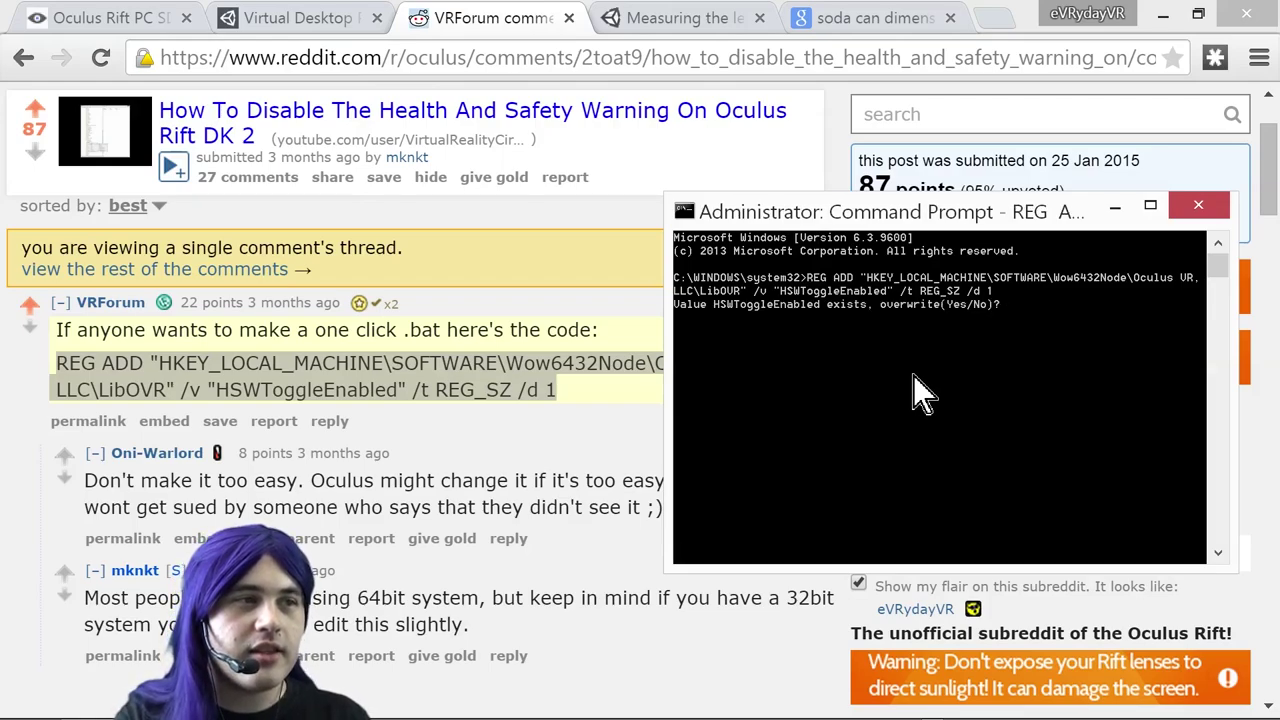
type("y")
key("Return")
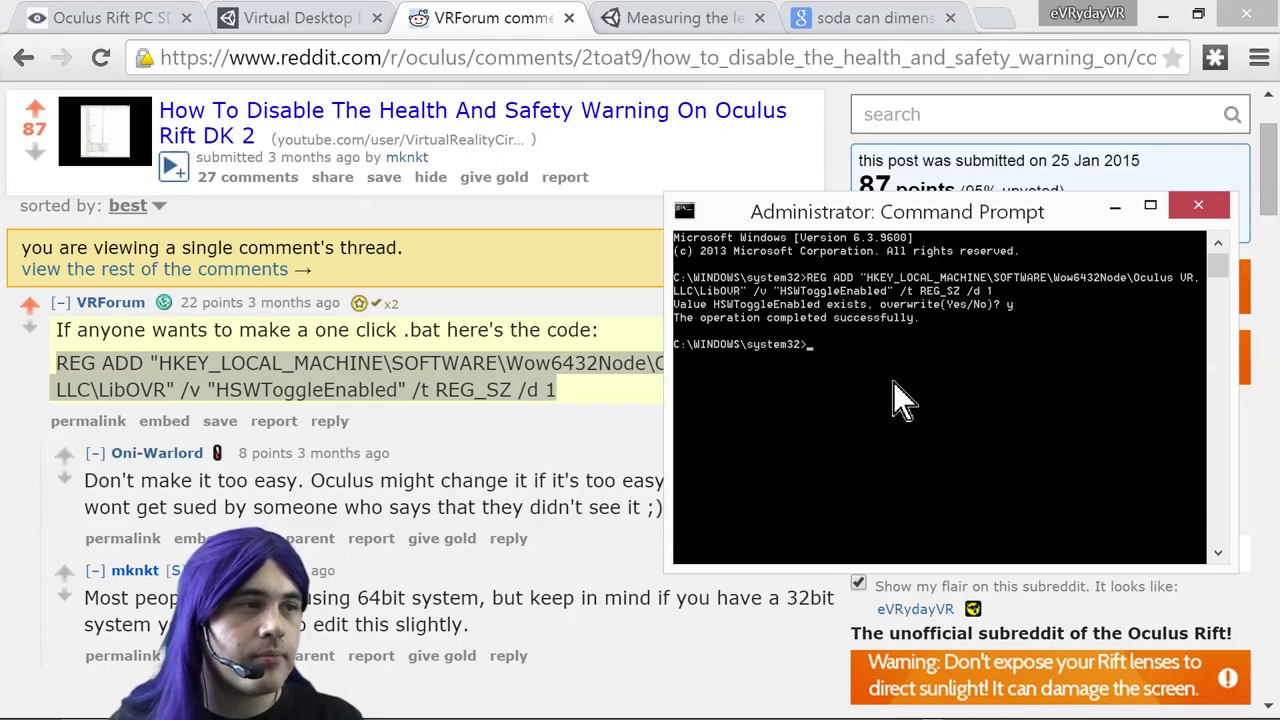
type("exit")
key("Return")
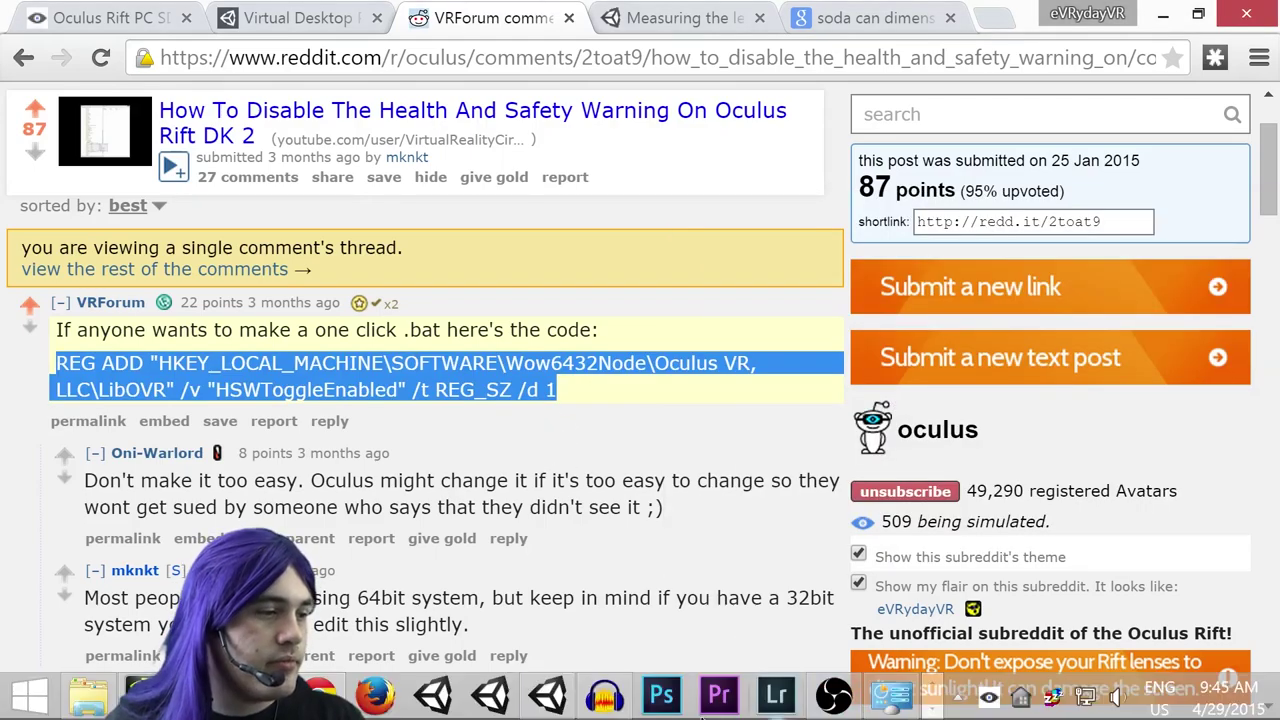
Bring Unity forward, look through its Help menu, then switch back to the browser
left_click(563, 703)
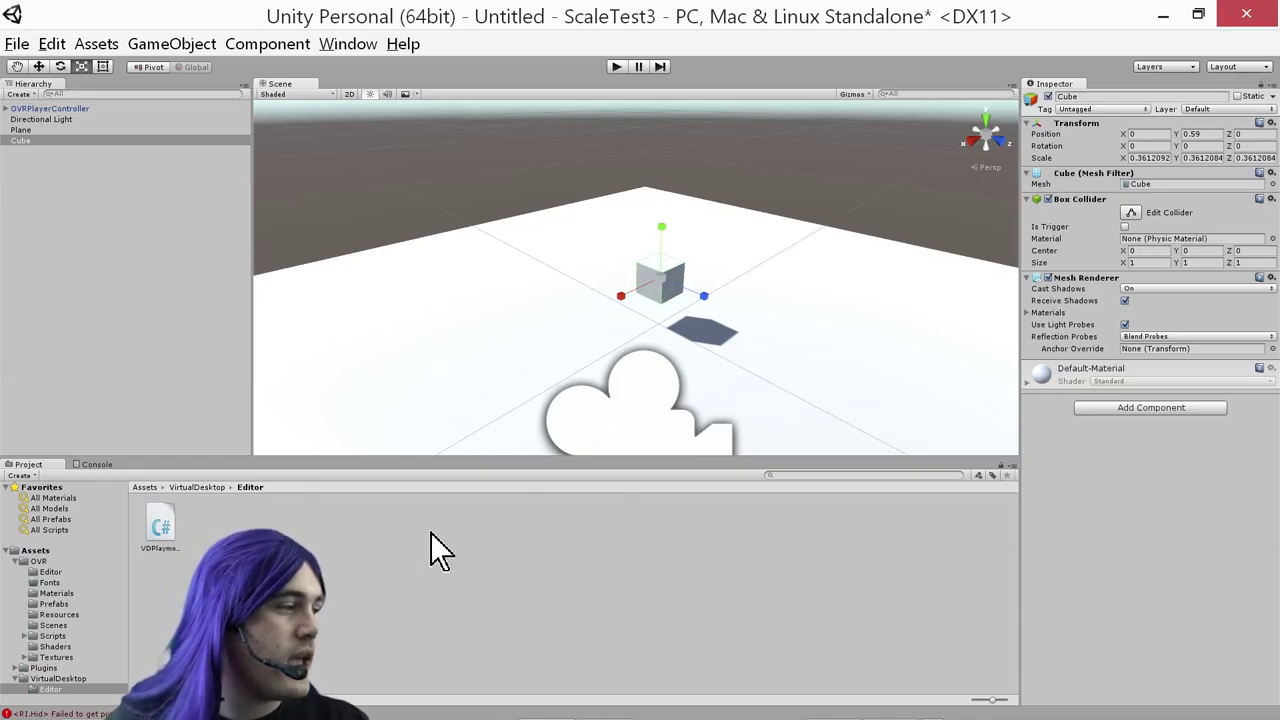
left_click(403, 45)
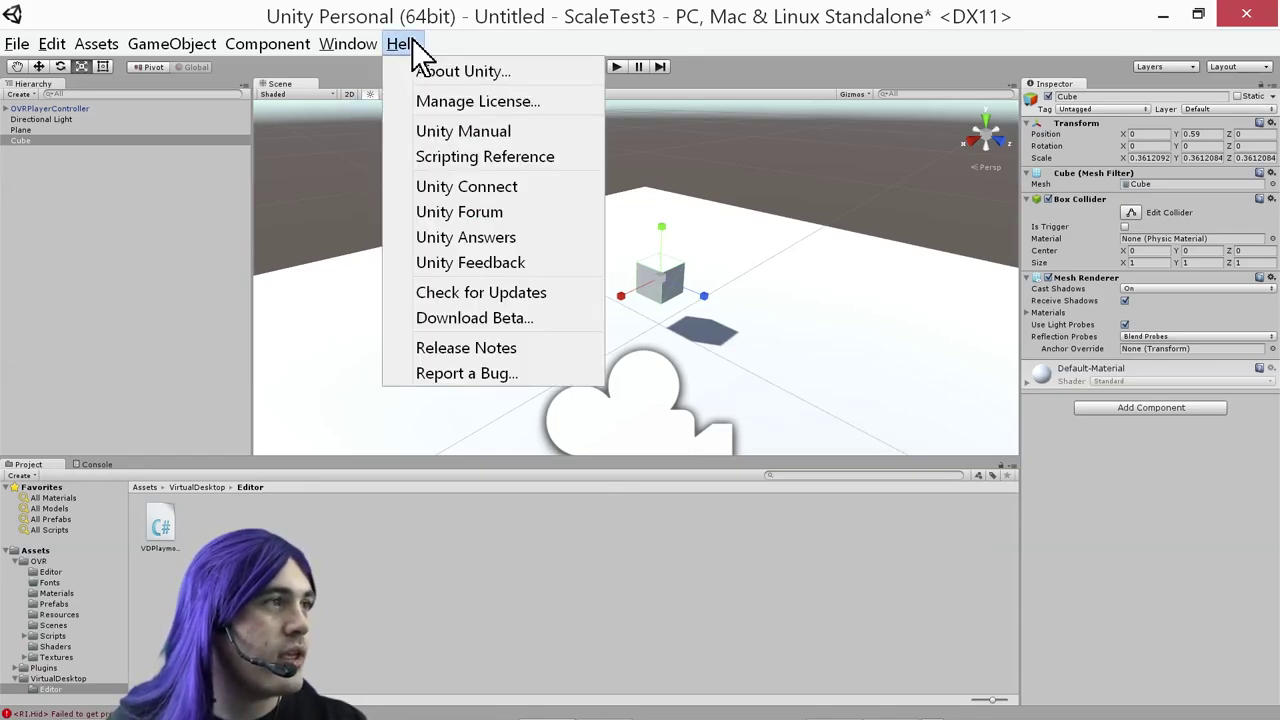
left_click(417, 44)
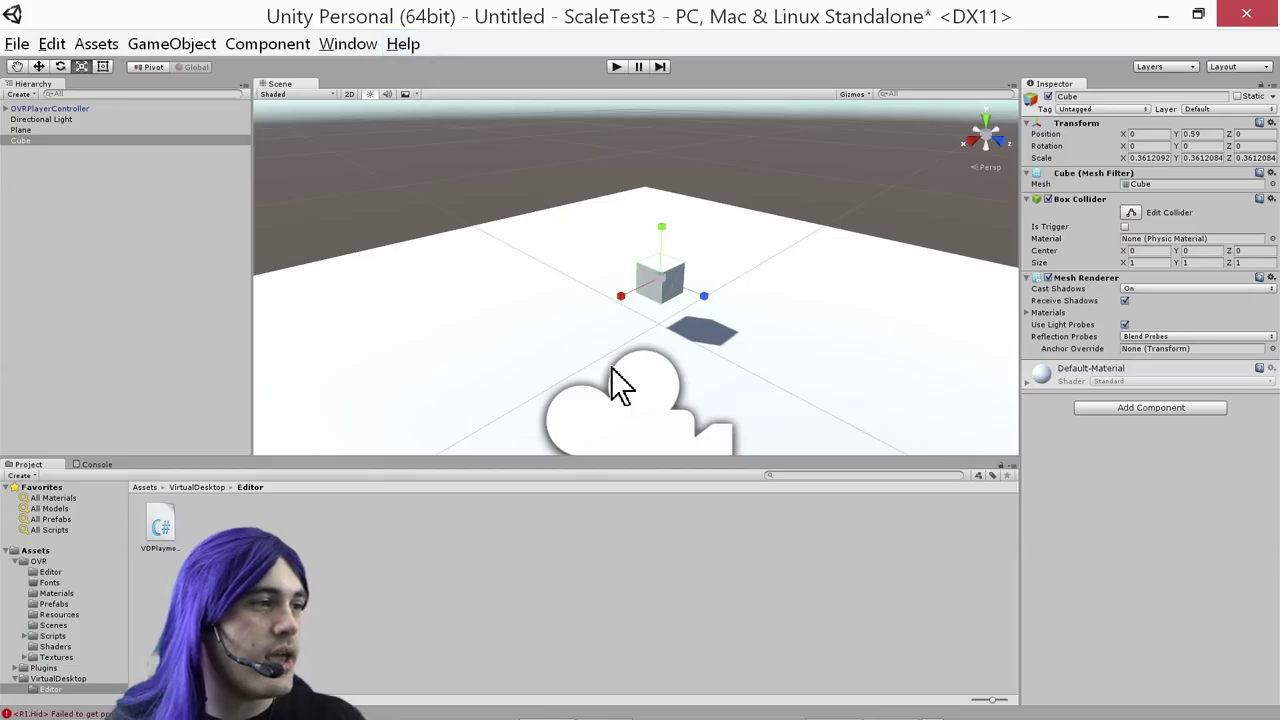
key("alt+Tab")
Return from the Virtual Desktop page to the Asset Store home page using the tab's history
left_click(290, 14)
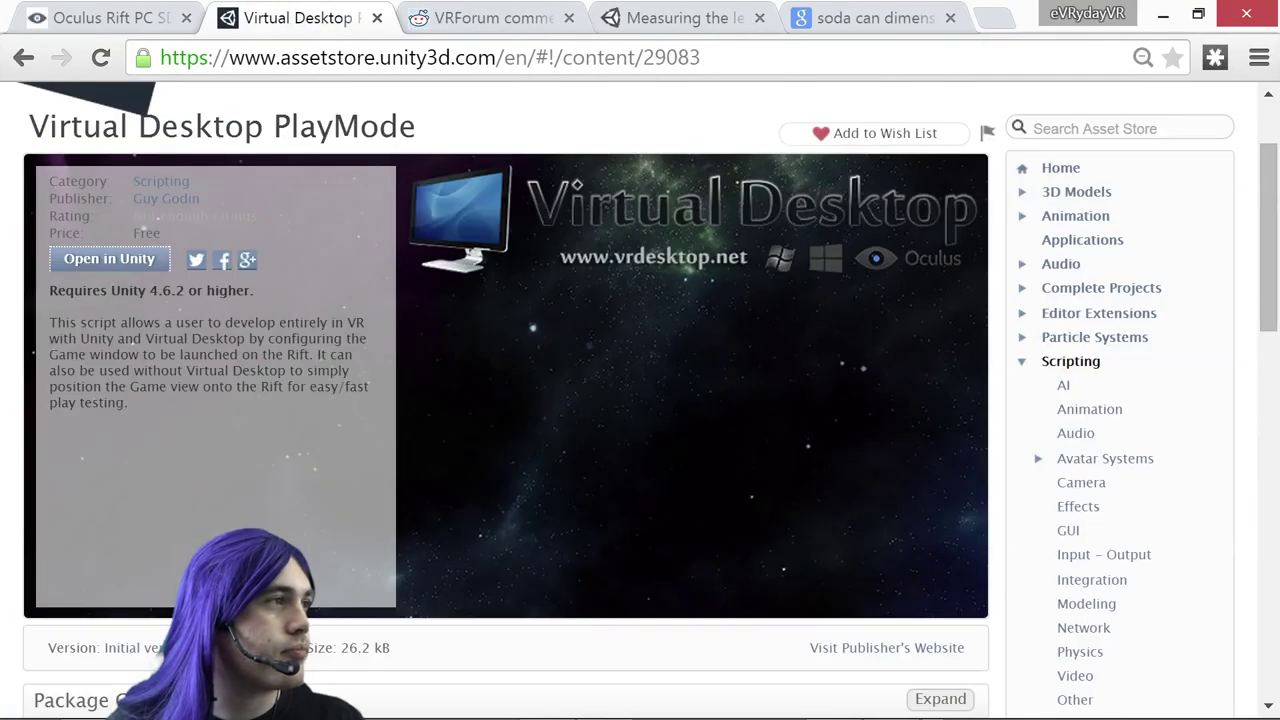
key("alt+Left")
key("alt+Right")
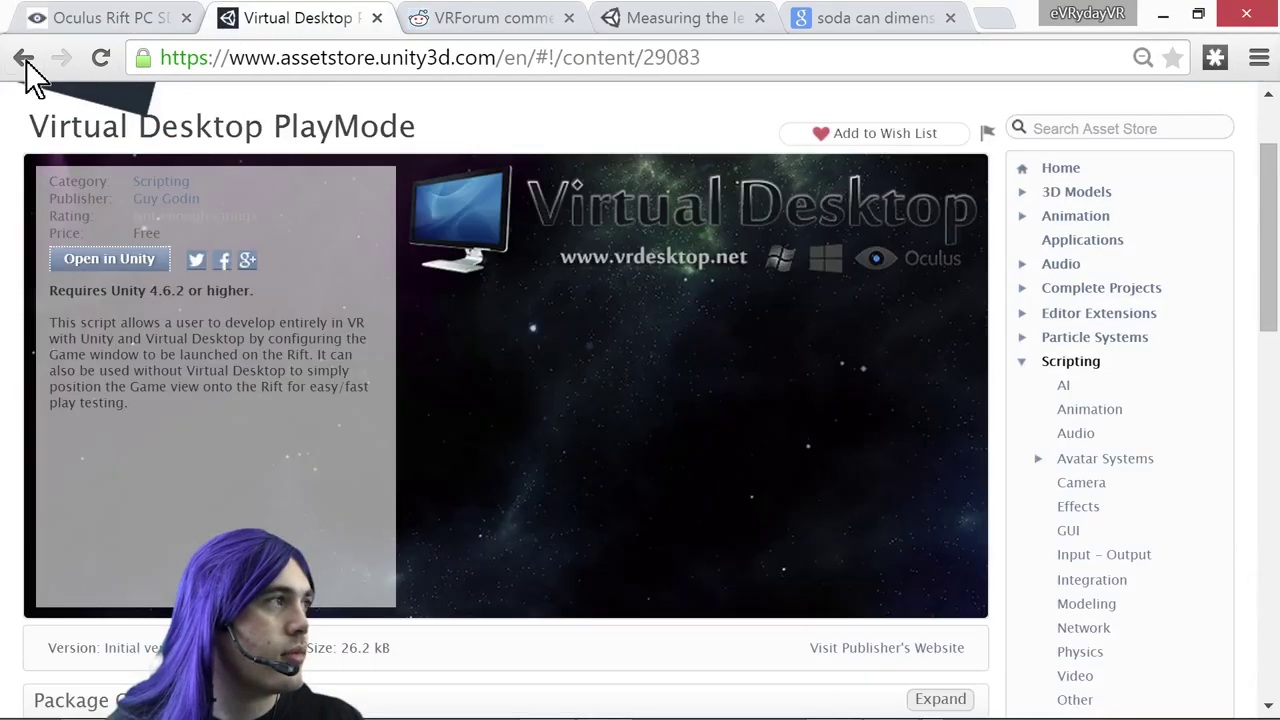
right_click(18, 60)
left_click(78, 155)
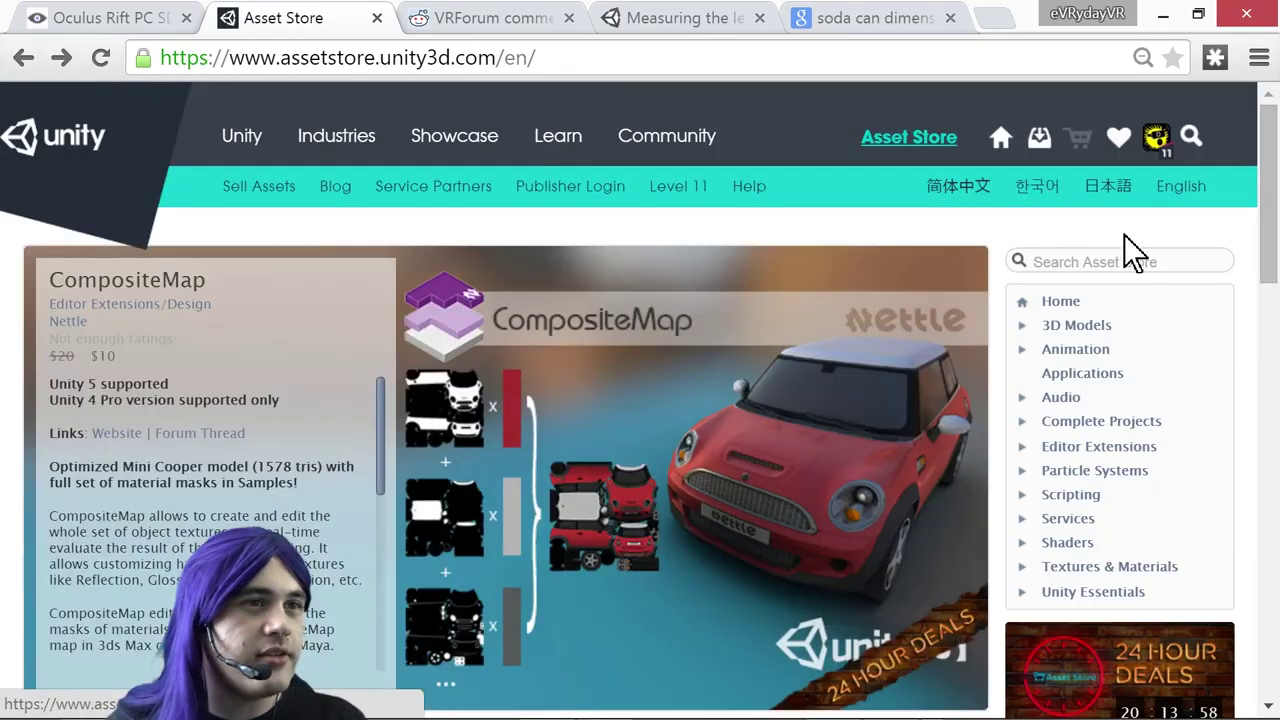
Search the Asset Store for 'soda' and scan the results
left_click(1133, 252)
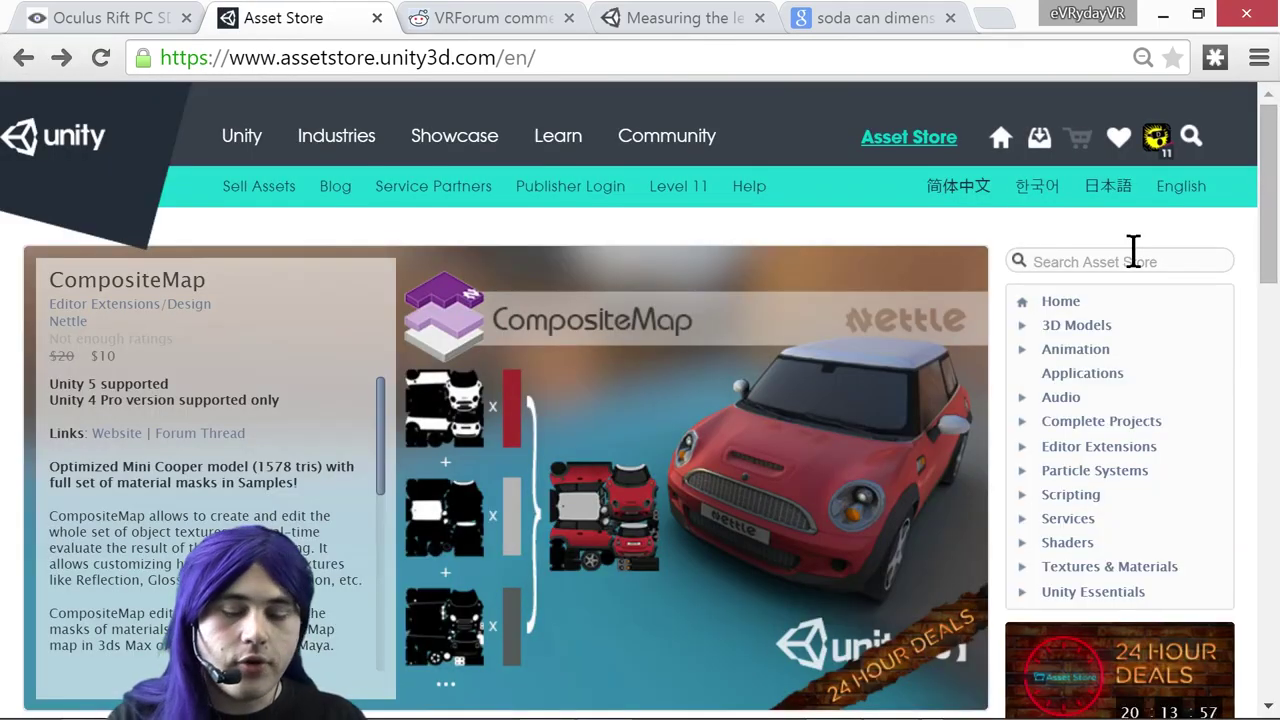
type("soda")
key("Return")
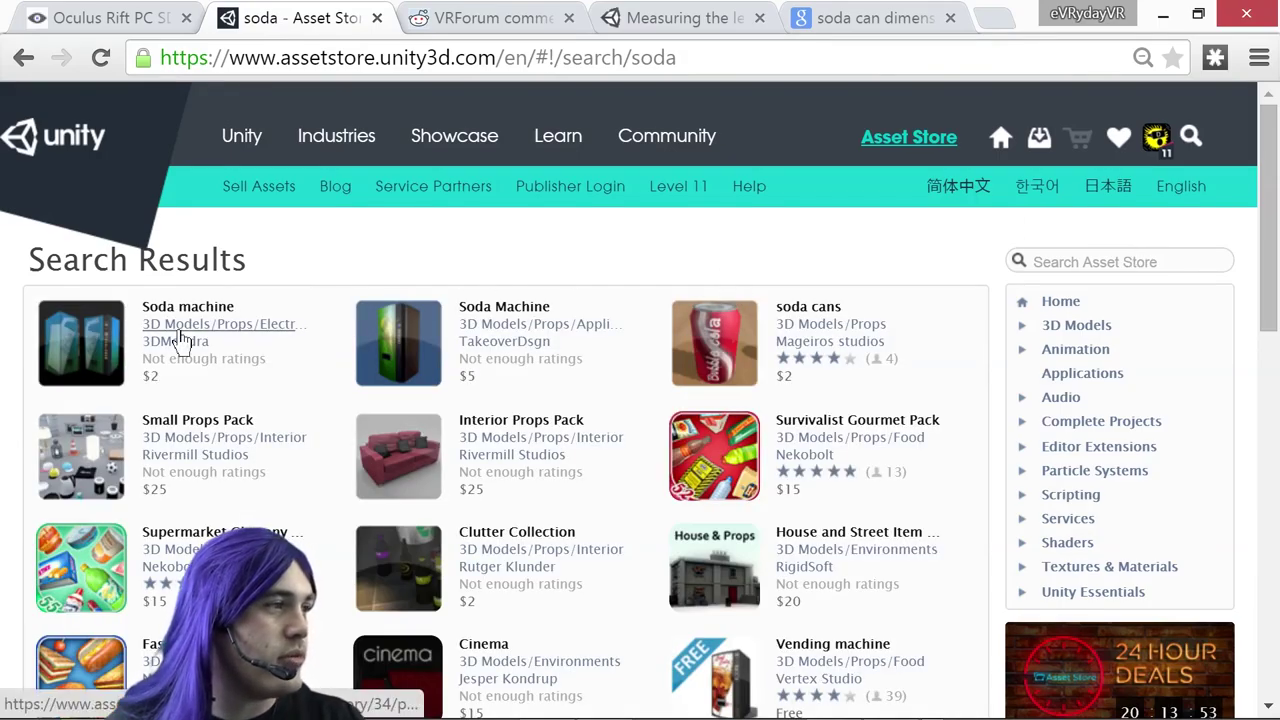
scroll(205, 470, "down", 1)
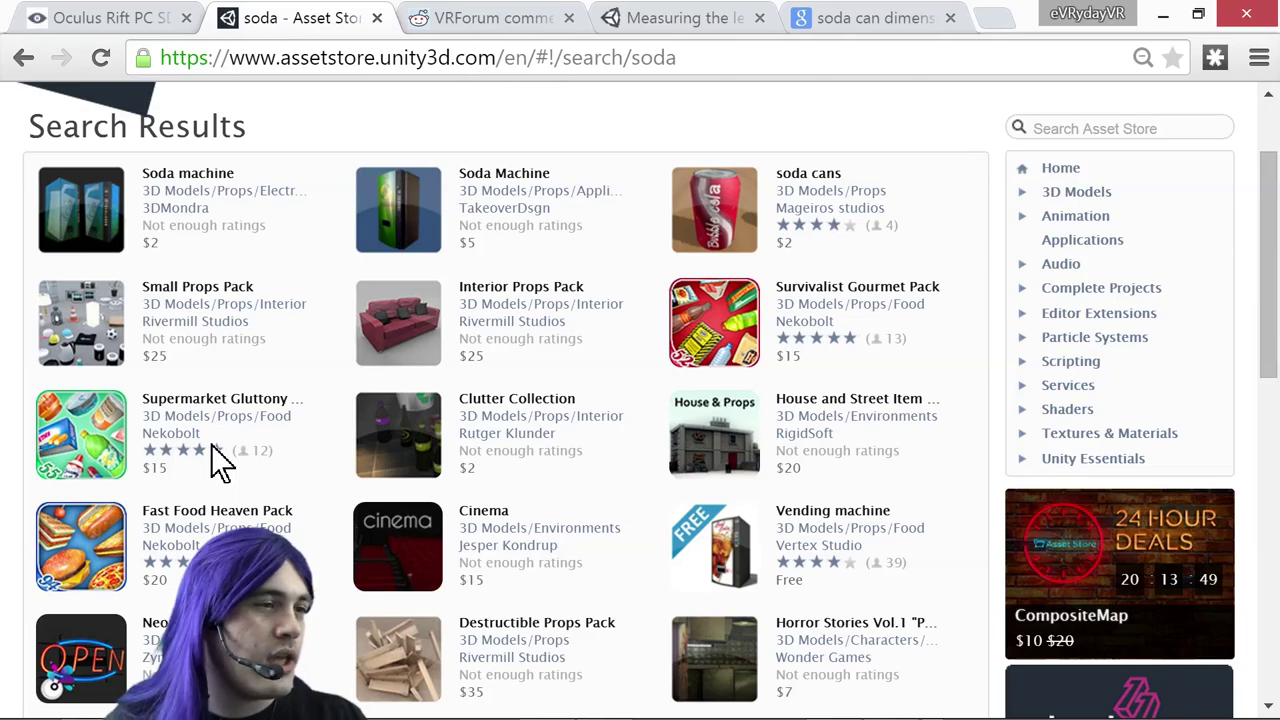
scroll(211, 445, "up", 1)
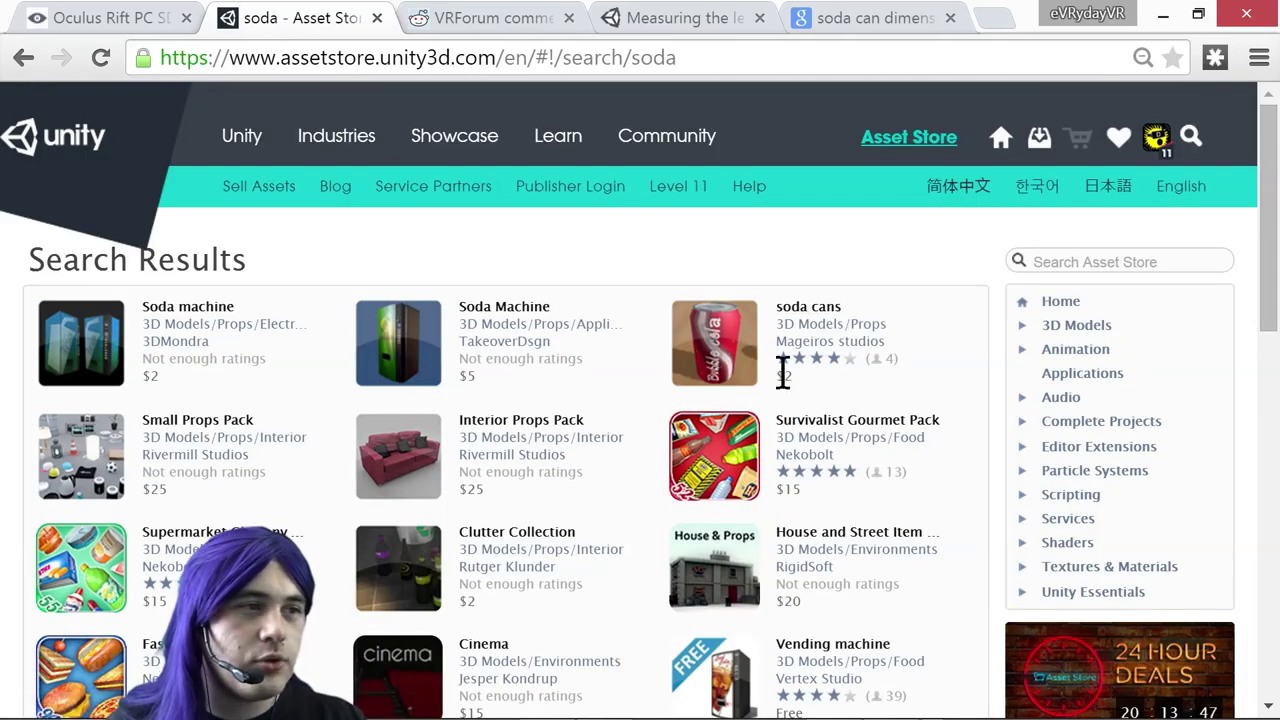
Open the $2 soda cans package by Mageiros studios and review its description and contents
left_click(812, 307)
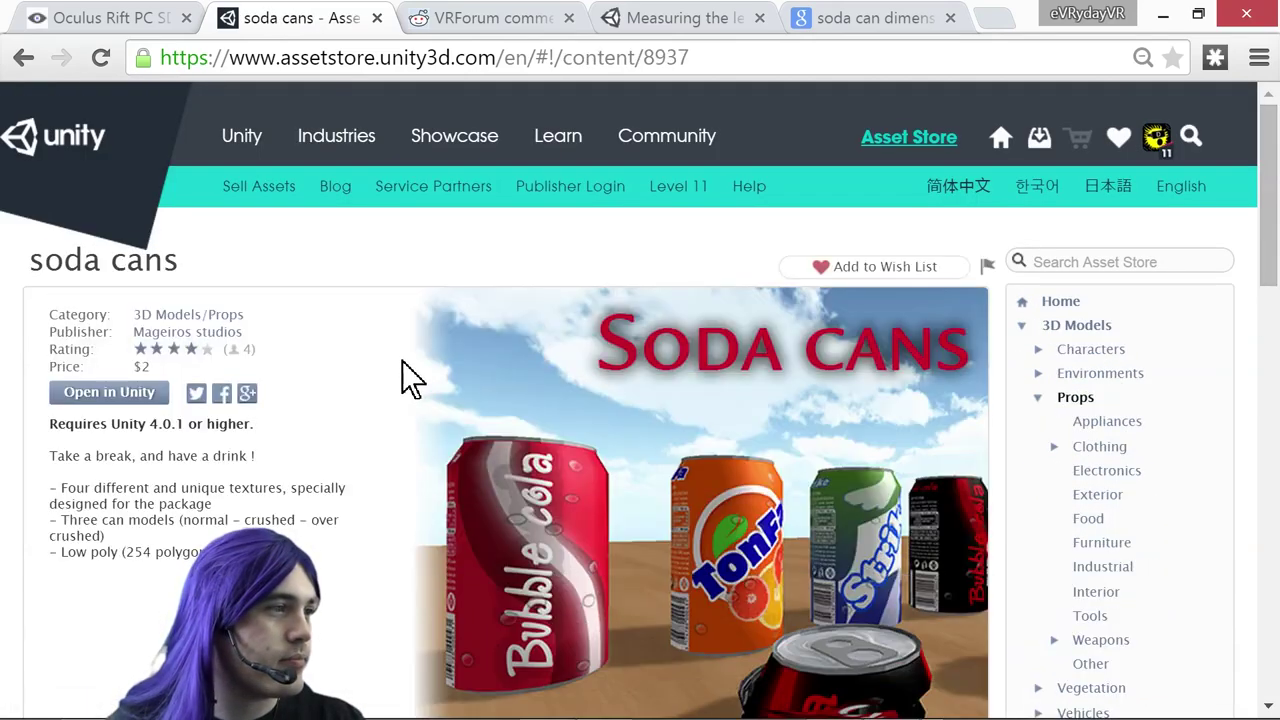
scroll(303, 339, "down", 2)
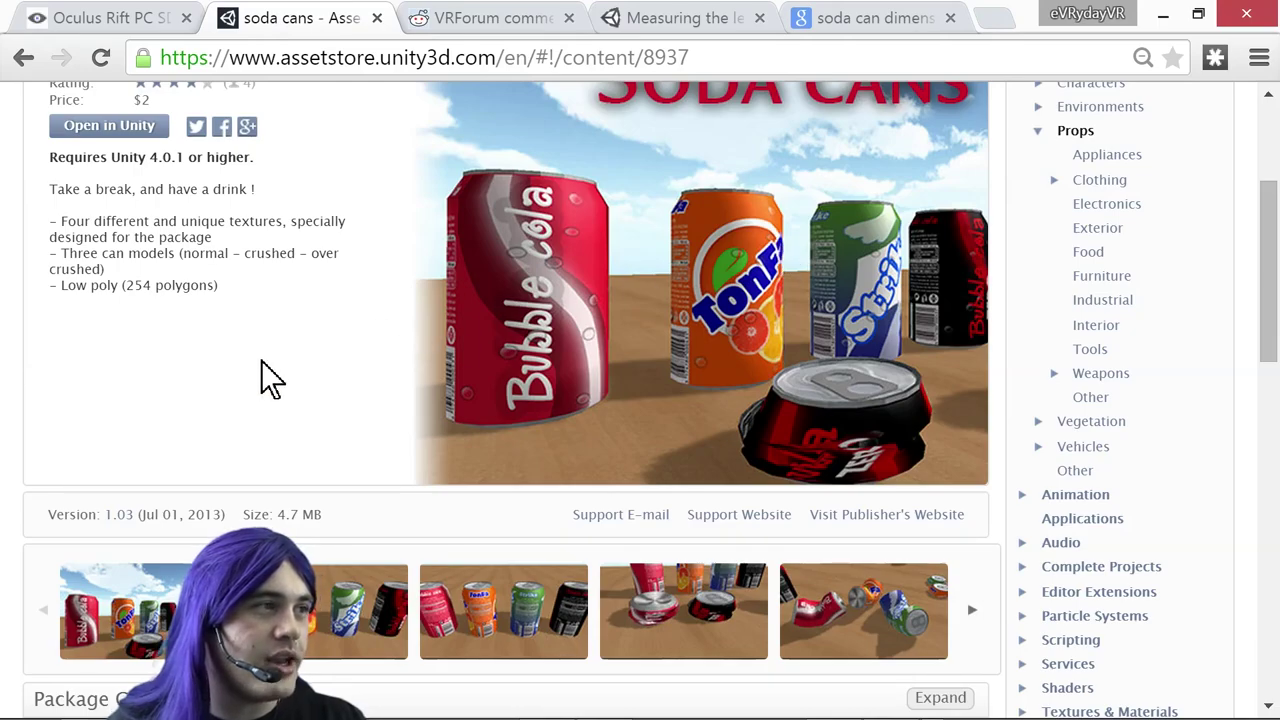
scroll(265, 380, "down", 1)
scroll(343, 437, "down", 1)
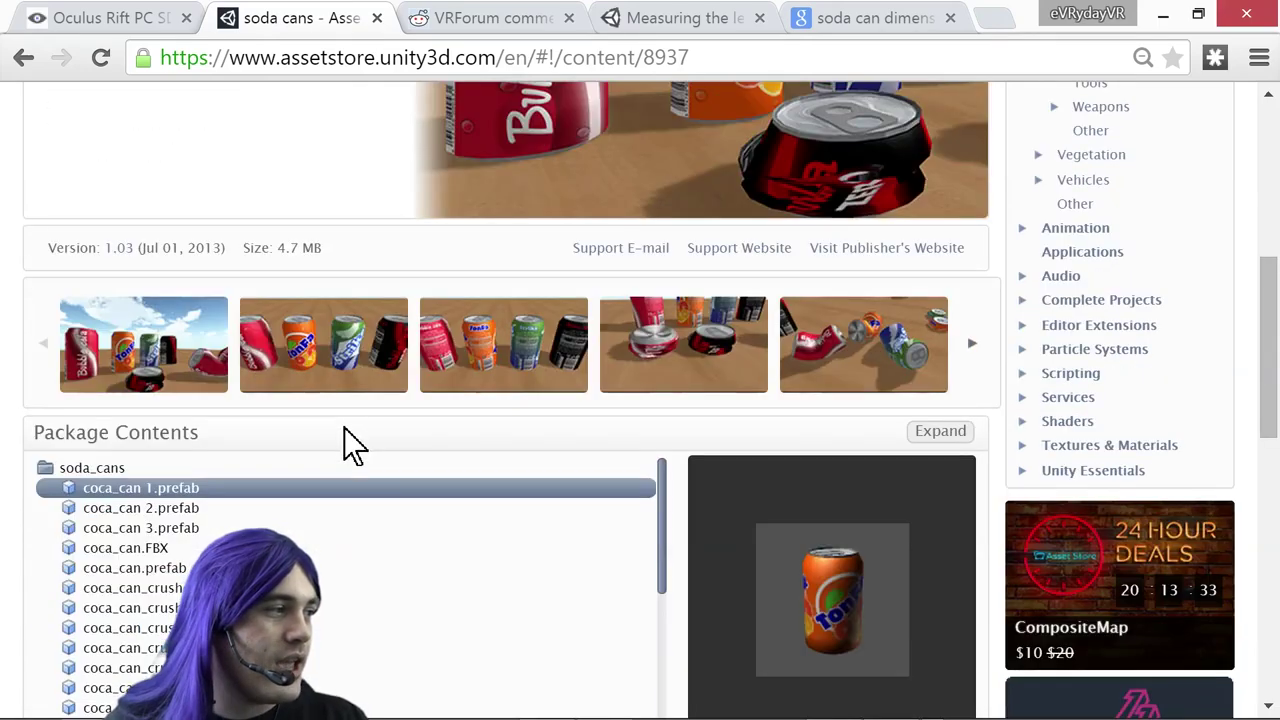
scroll(337, 443, "down", 3)
scroll(338, 430, "up", 5)
scroll(343, 430, "up", 1)
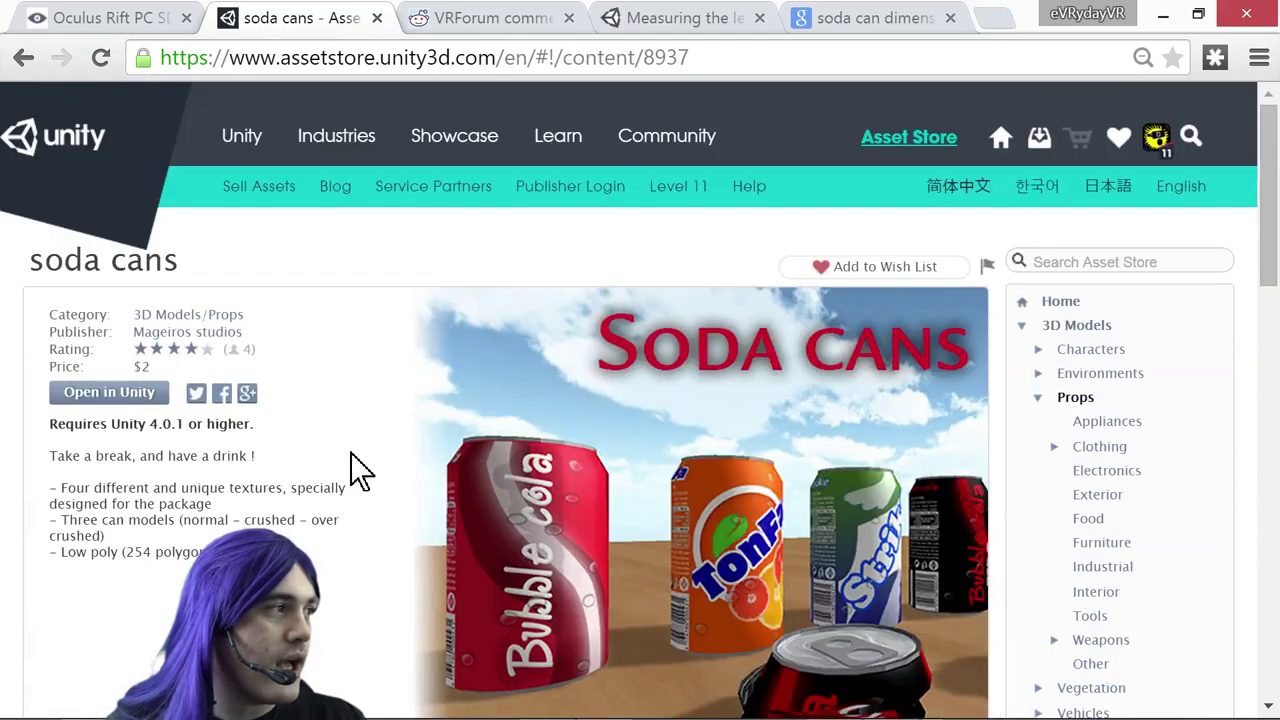
Import the soda cans package into ScaleTest3 and close the Asset Store window
left_click(114, 396)
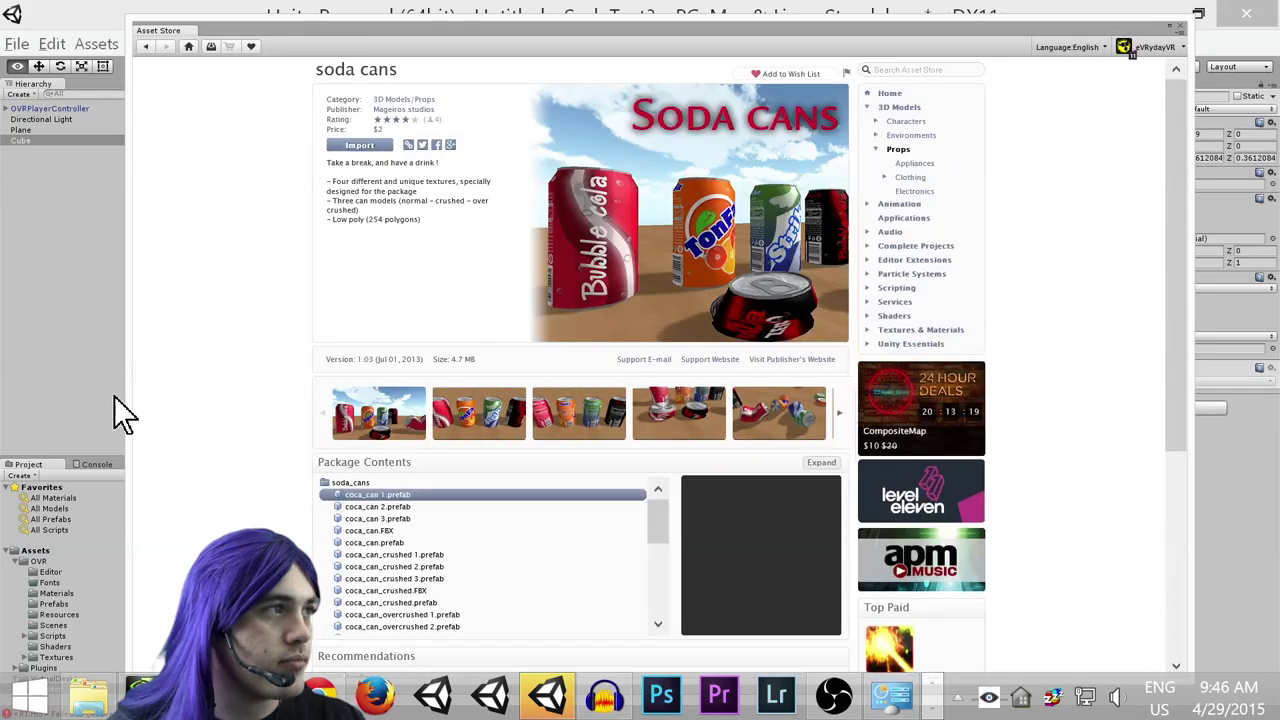
left_click(360, 147)
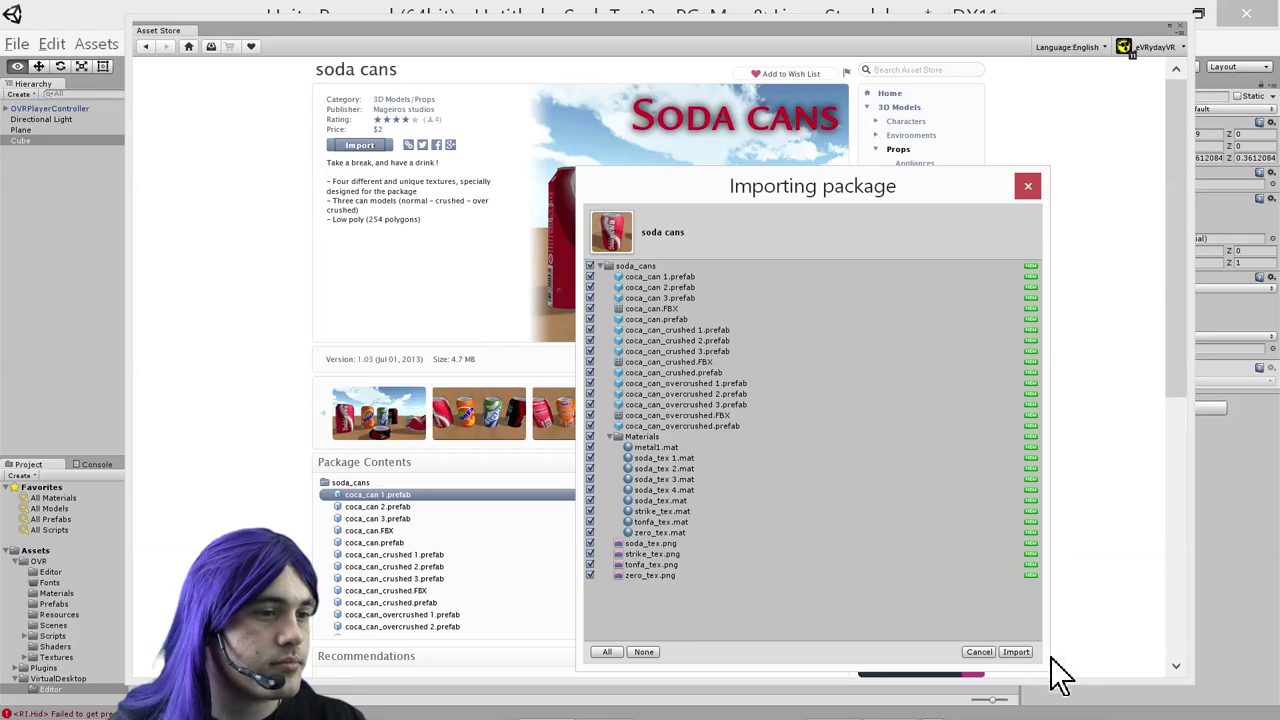
left_click(1016, 651)
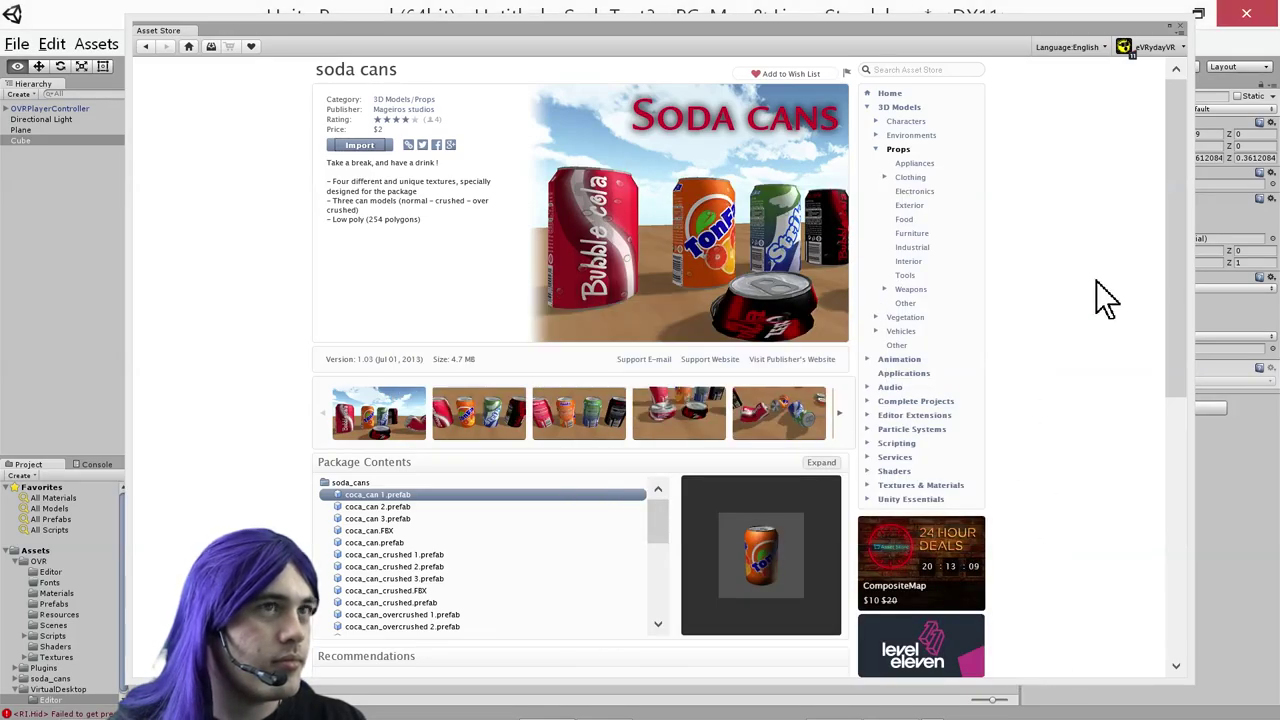
left_click(1180, 28)
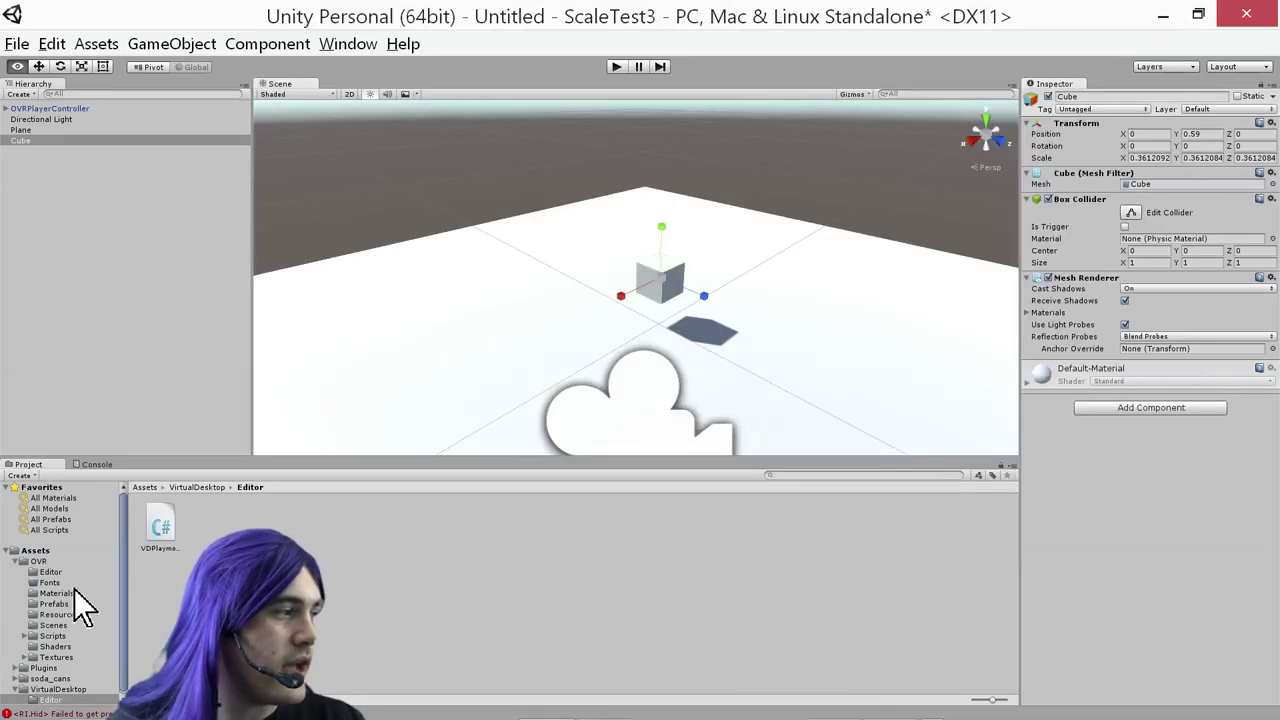
Place a coca_can from the soda_cans folder in the scene and raise it to Y 1.901
left_click(50, 679)
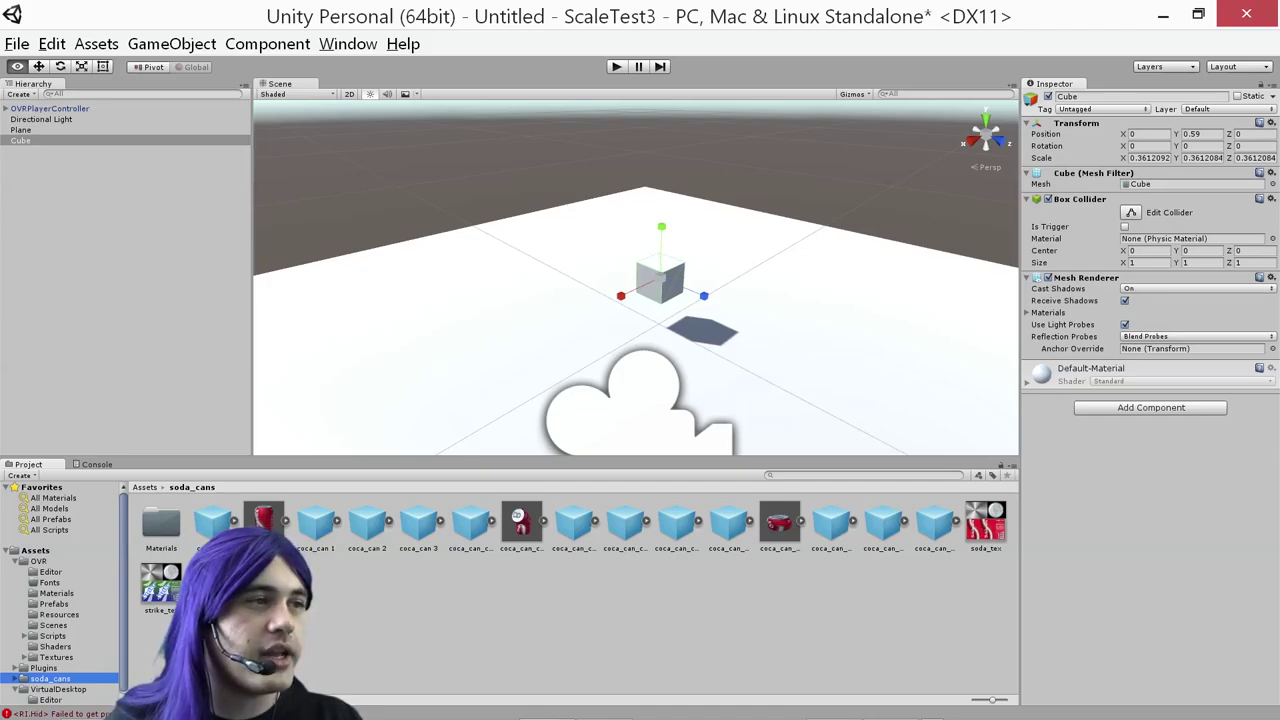
left_click_drag(263, 520, 576, 356)
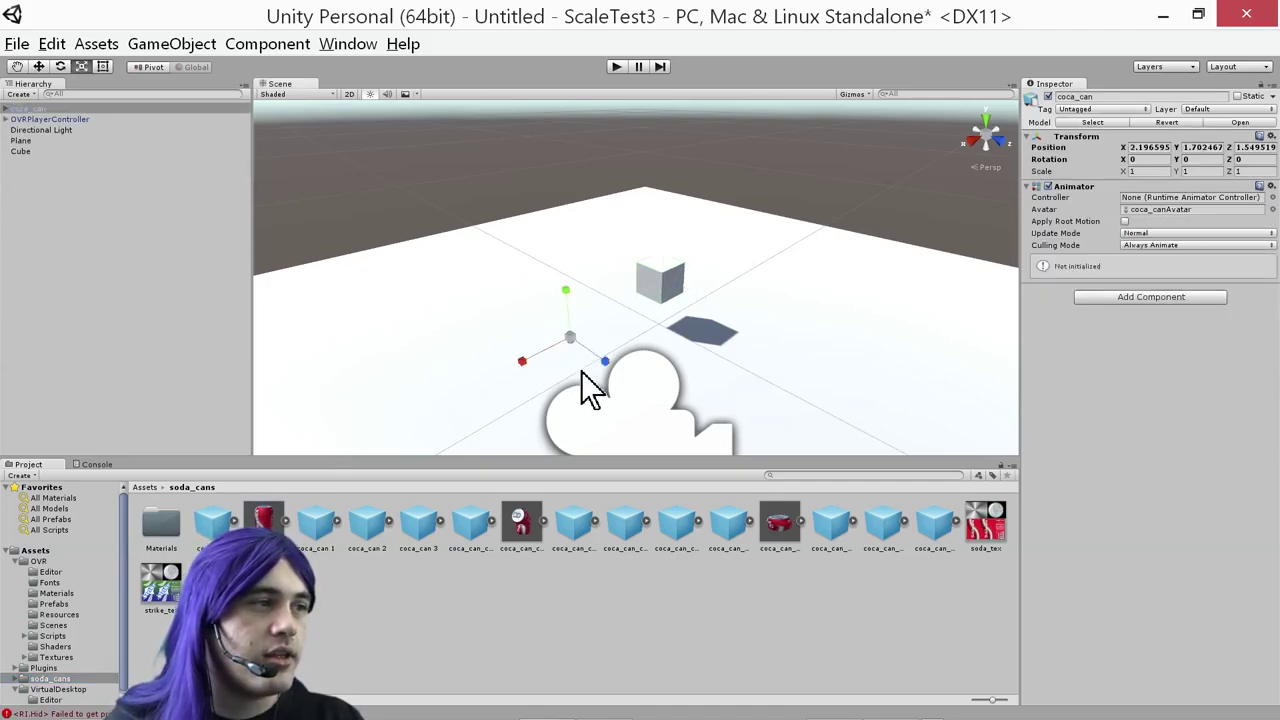
left_click(38, 66)
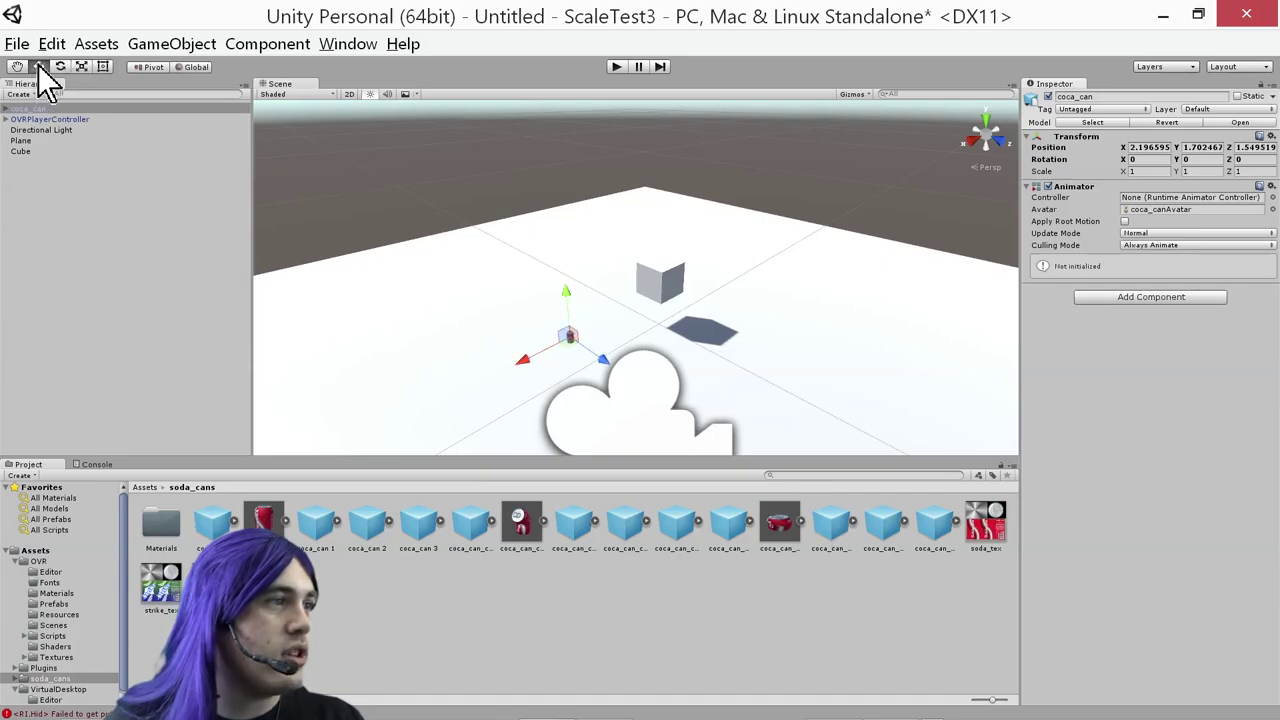
left_click_drag(566, 293, 612, 316)
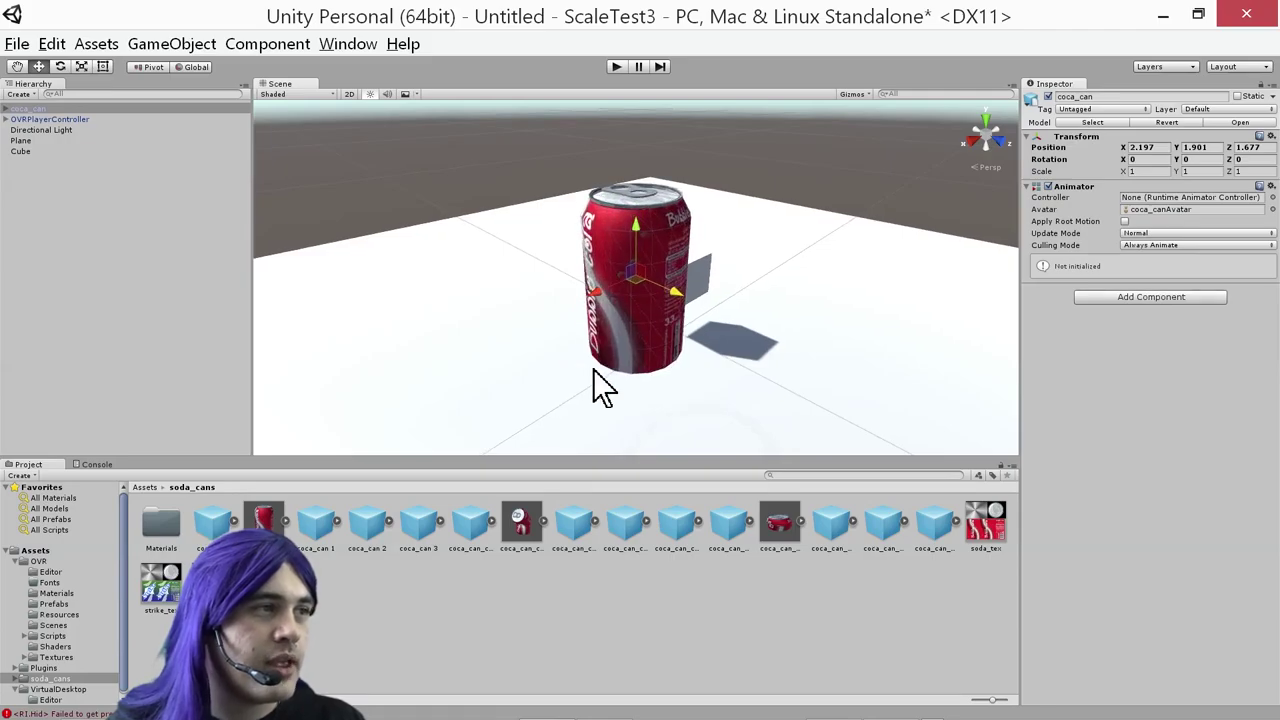
Orbit the view down onto the can's top and pull tab, then select its cylinder body
key("alt")
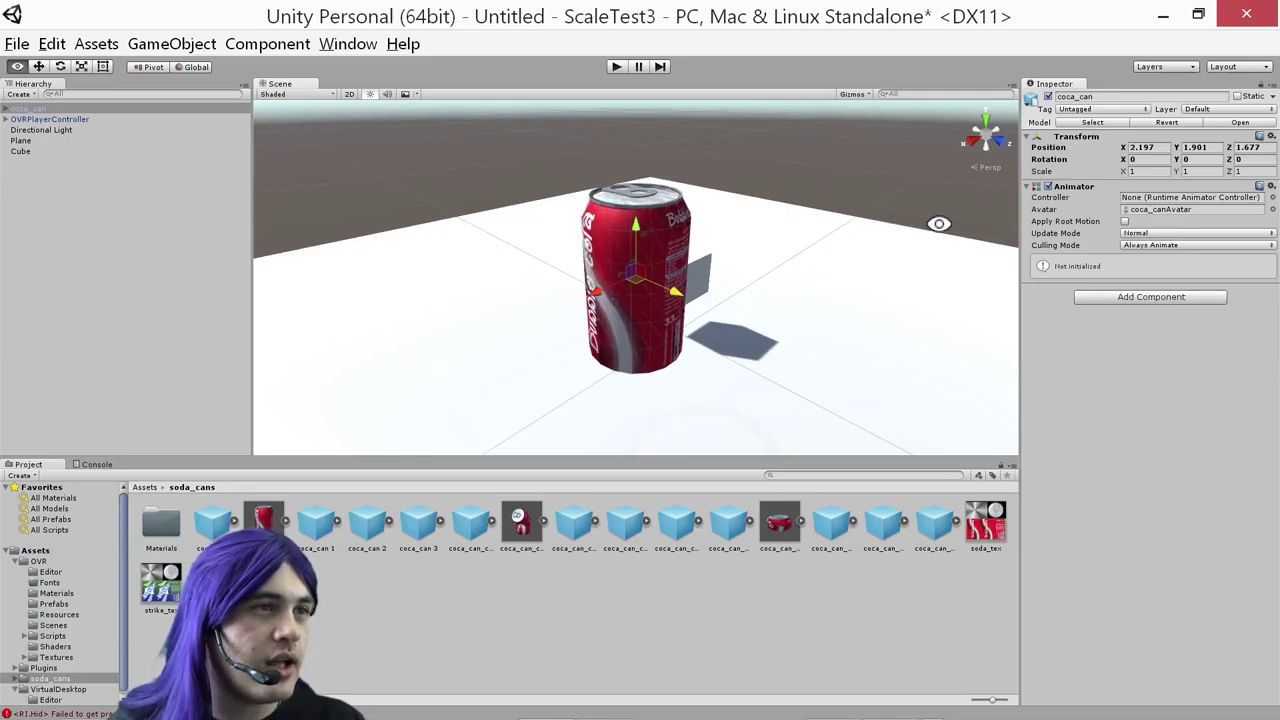
left_click_drag(939, 223, 886, 287, "alt")
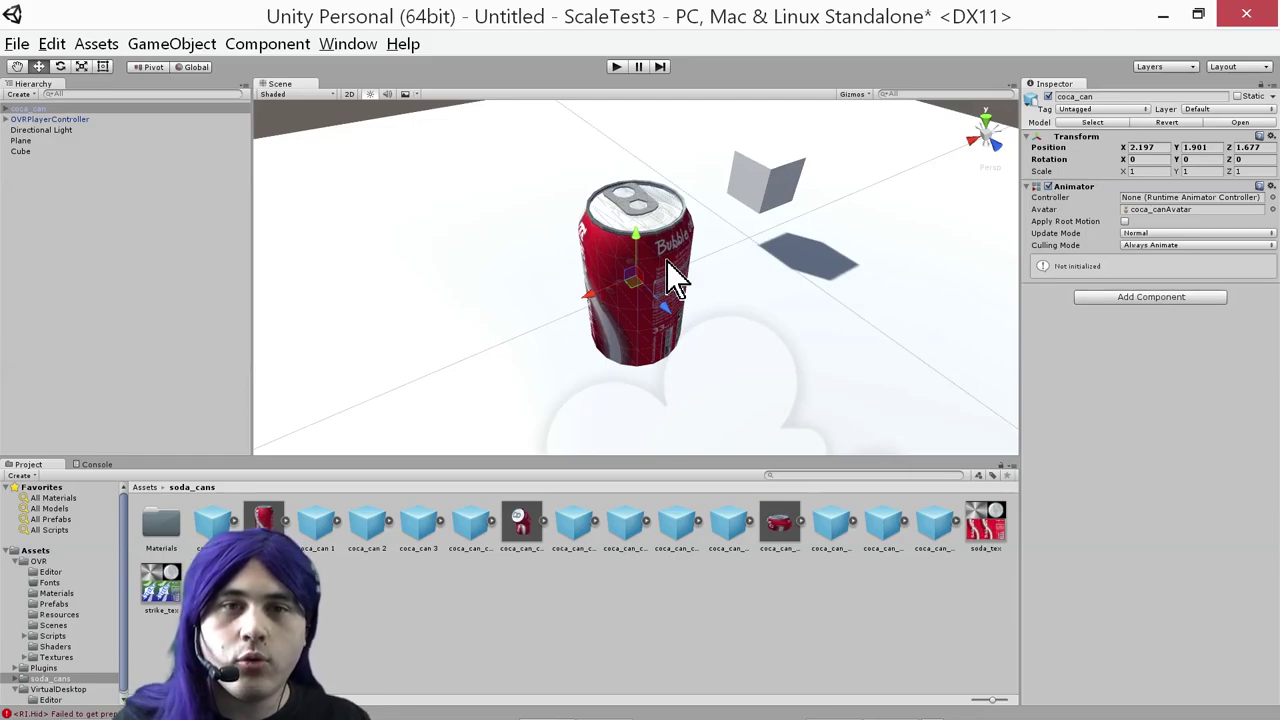
left_click(621, 344)
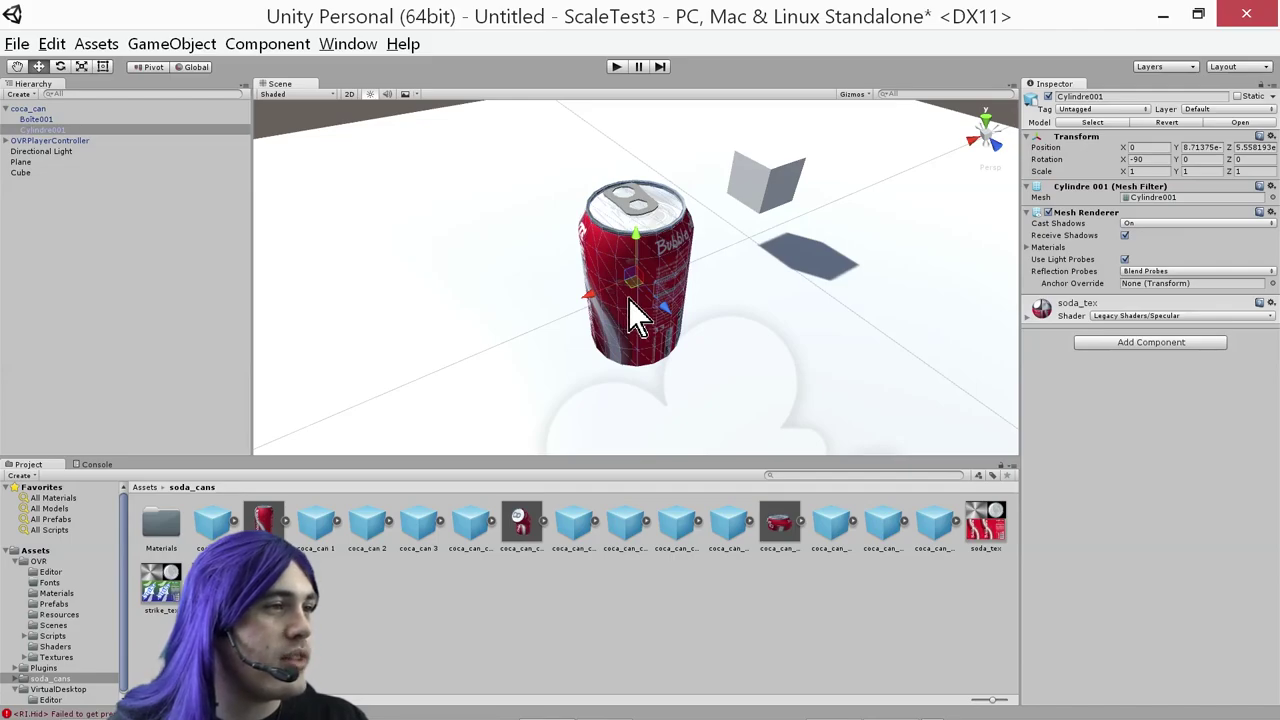
Inspect Cylindre001's X, Y and Z scale values
left_click(1154, 171)
left_click(1211, 171)
left_click(1252, 172)
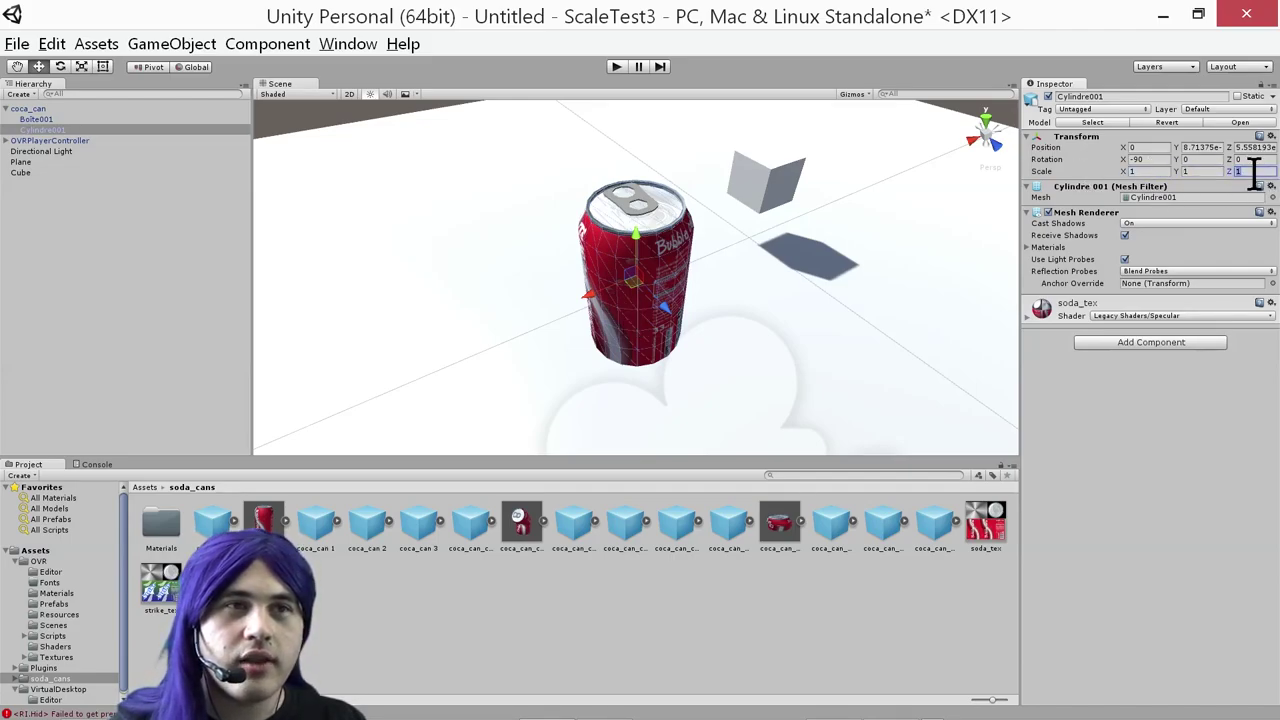
left_click(1155, 171)
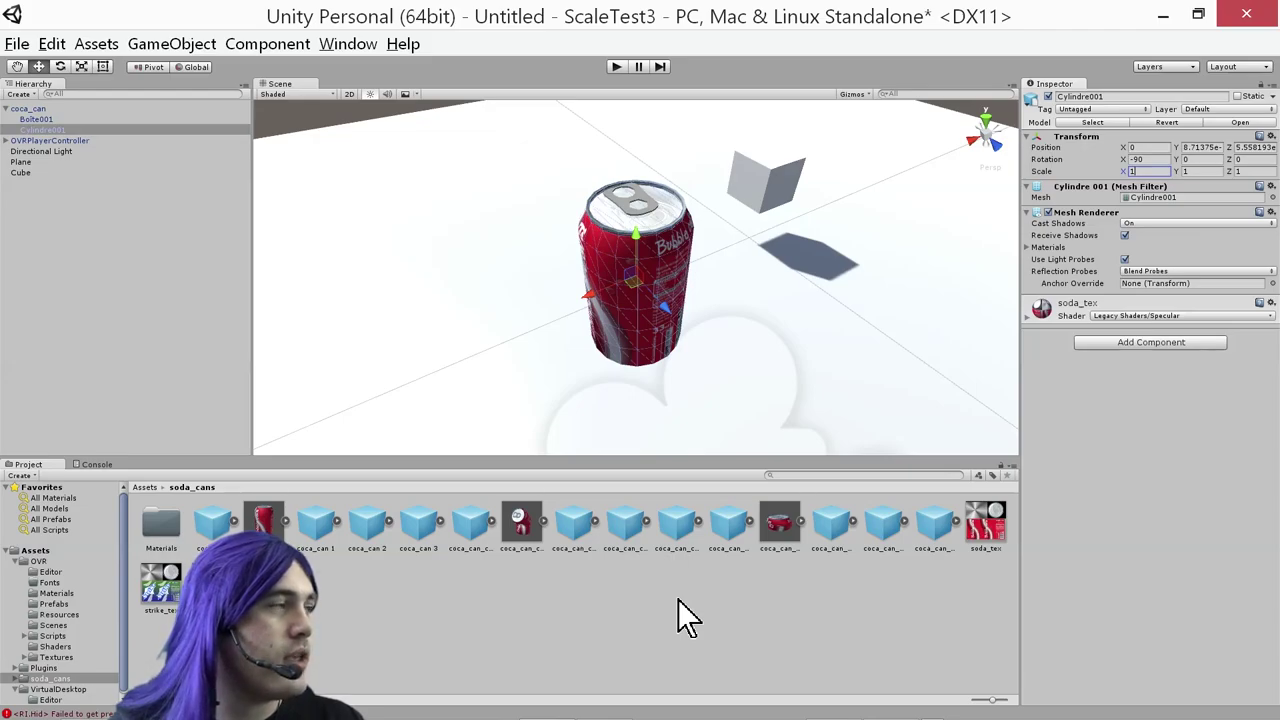
Test-move the lid Boite001 and body Cylindre001, undoing each move
left_click(27, 109)
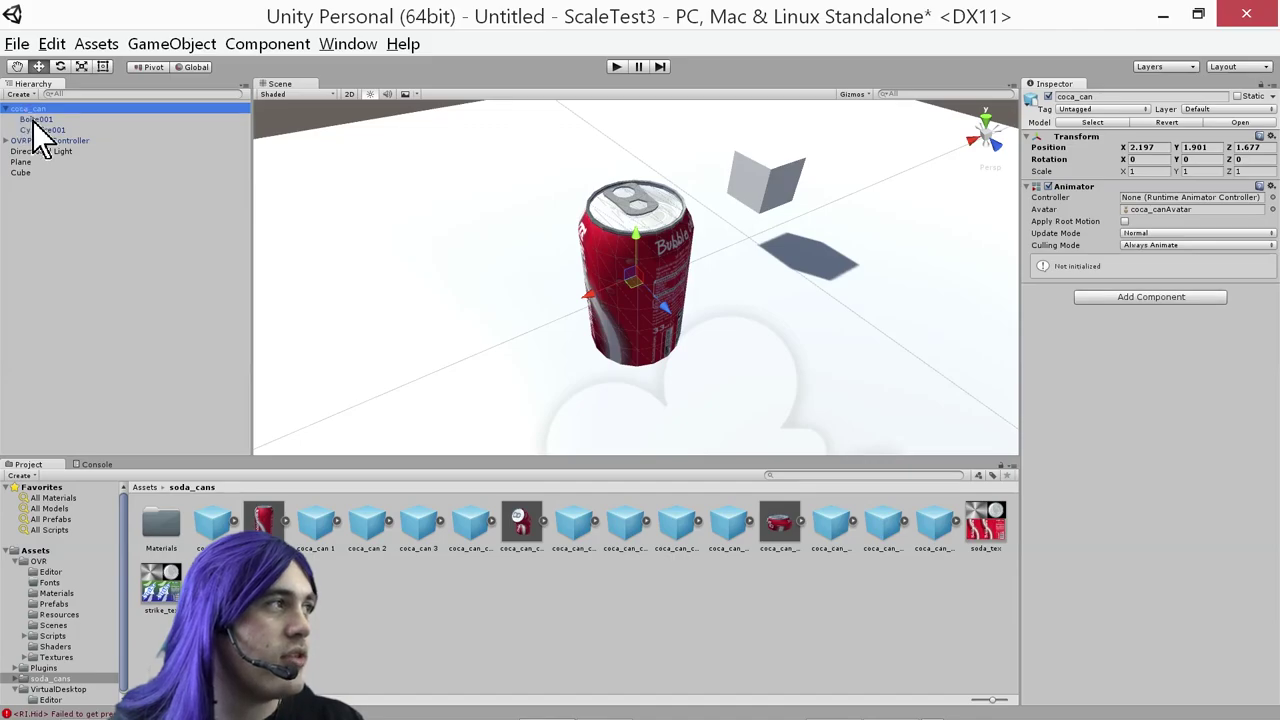
left_click(38, 119)
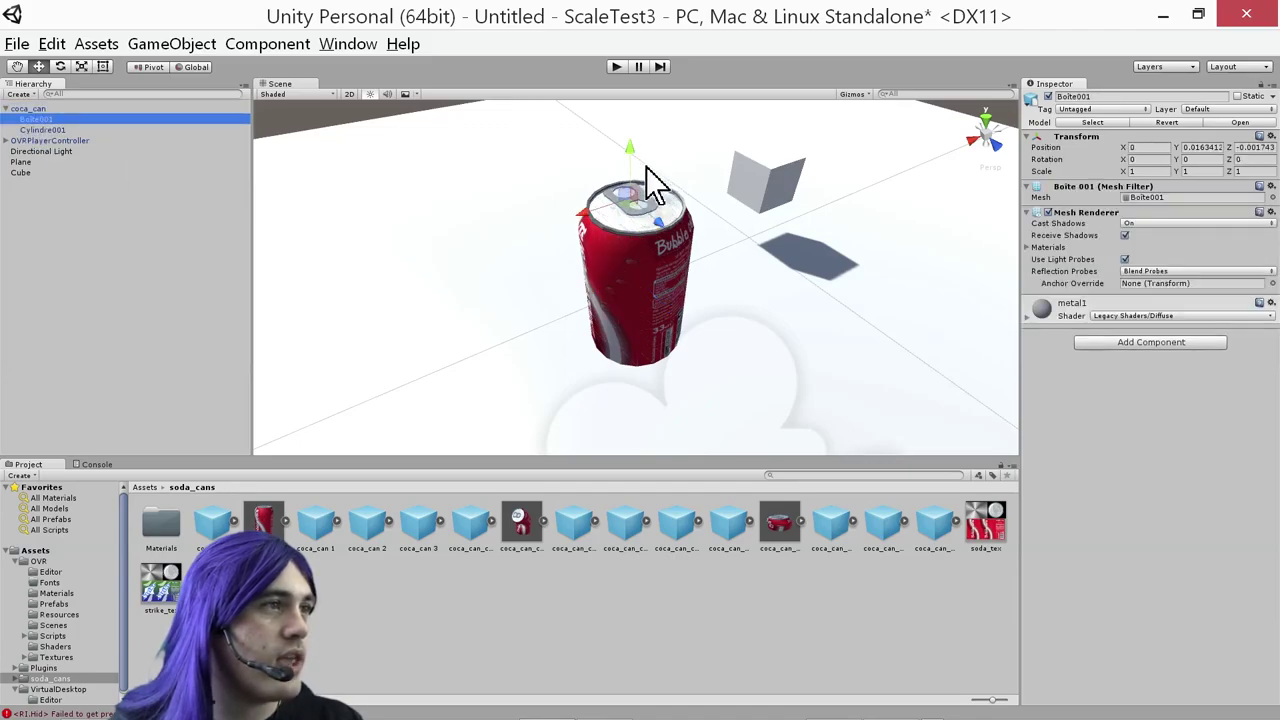
left_click_drag(651, 180, 648, 158)
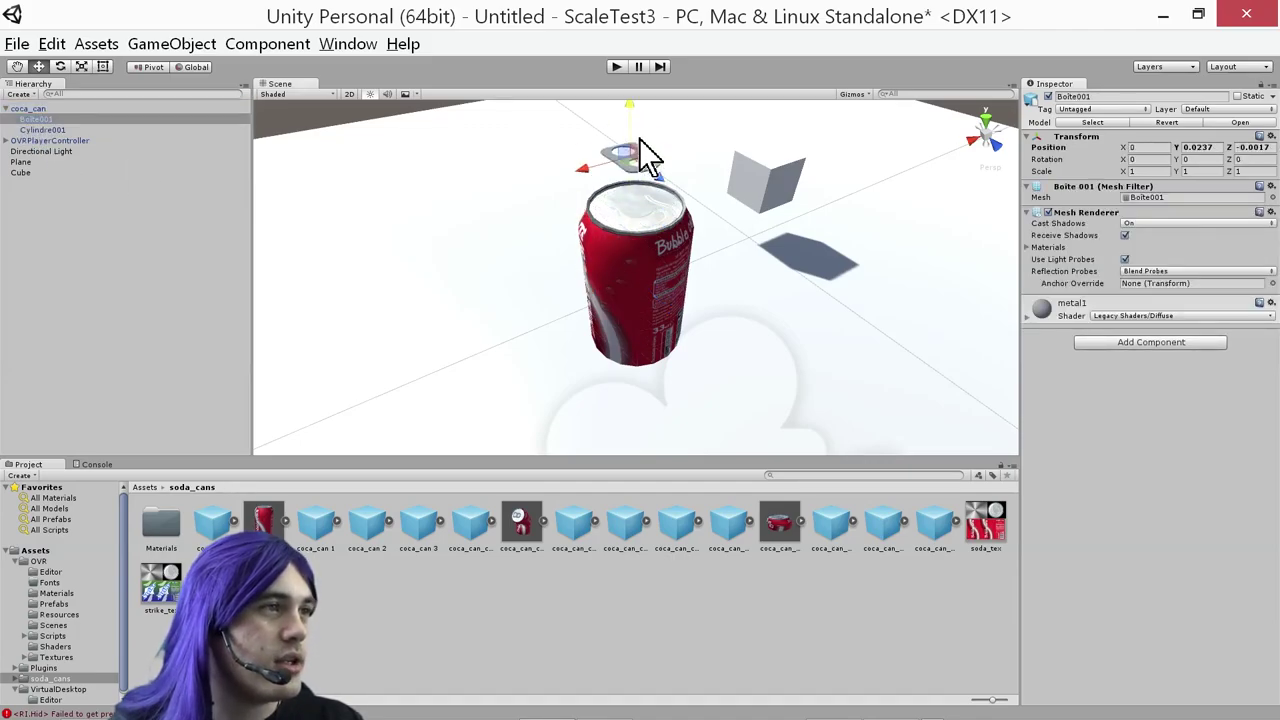
key("ctrl+z")
left_click(37, 130)
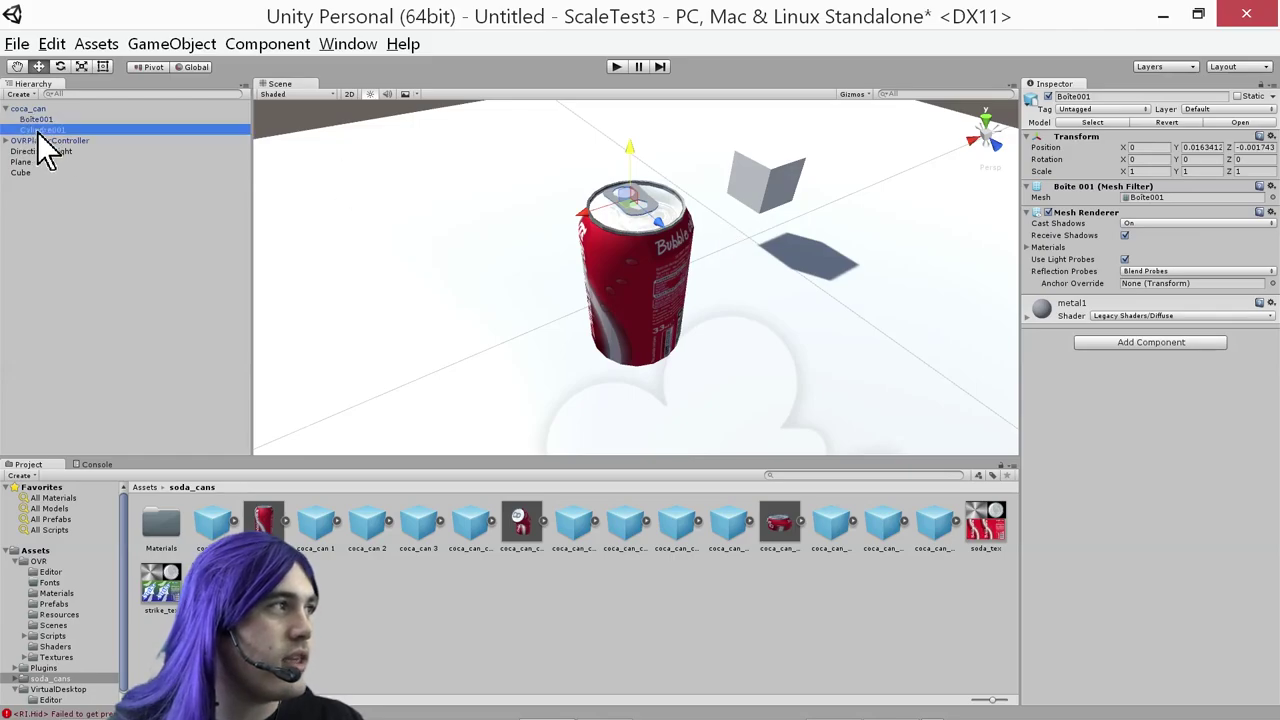
left_click_drag(633, 232, 645, 258)
key("ctrl+z")
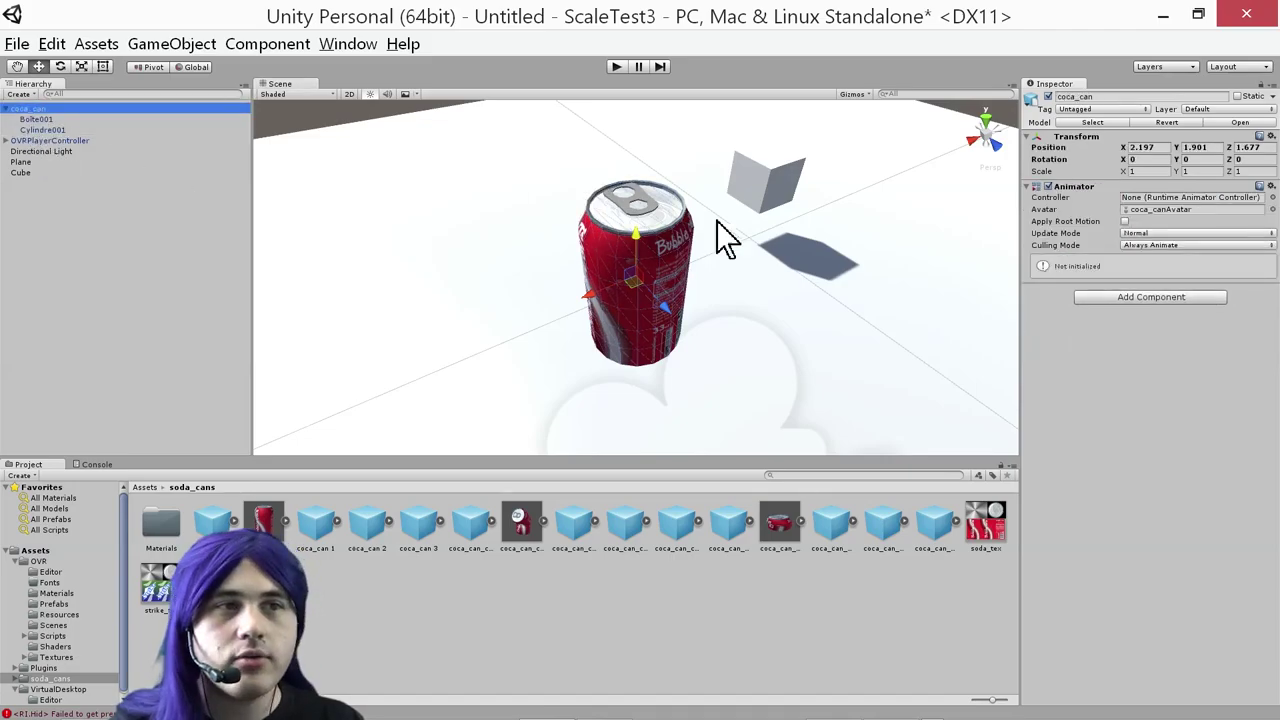
Attach a new MeasureSize script to coca_can and open it in MonoDevelop for editing
left_click(1154, 297)
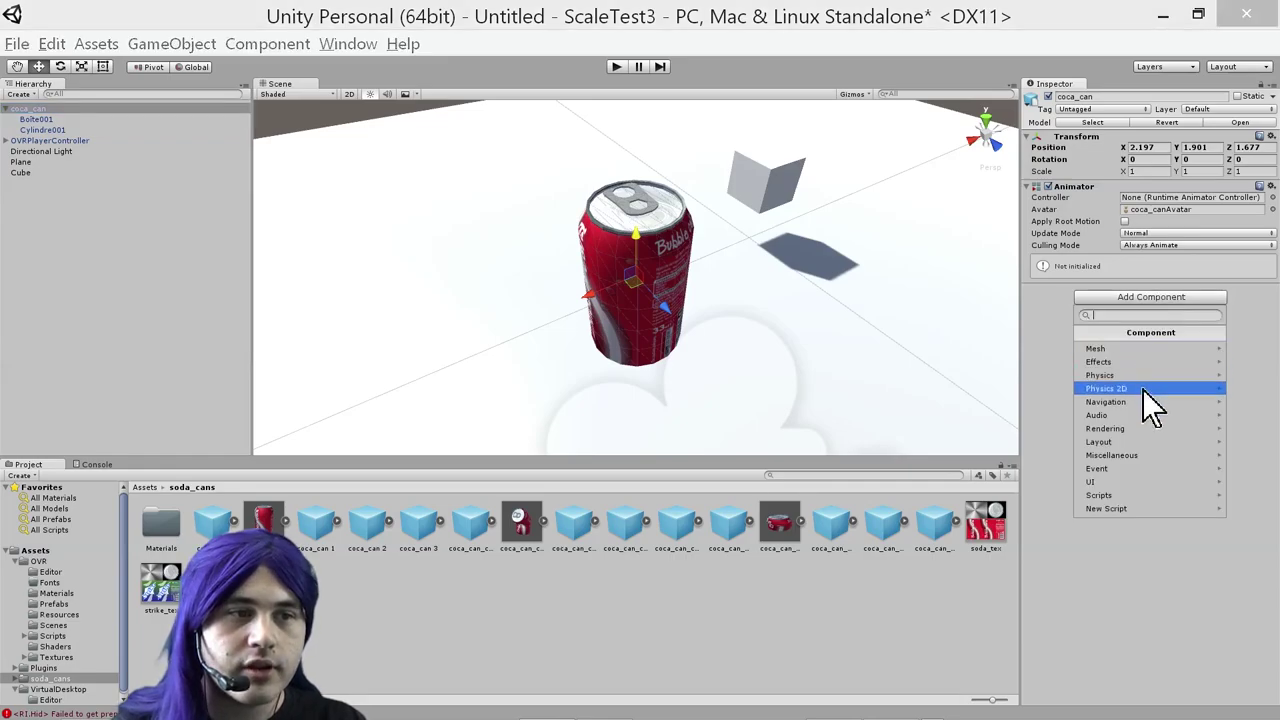
left_click(1138, 506)
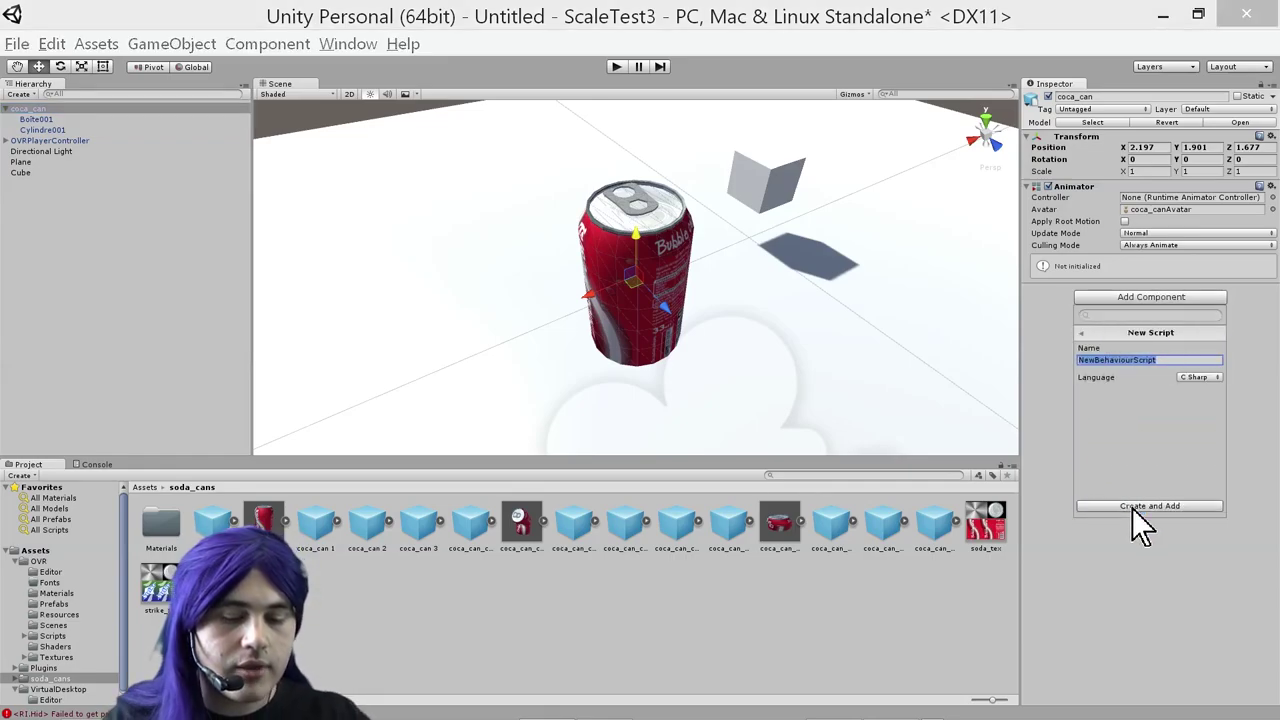
type("MeasureSiz")
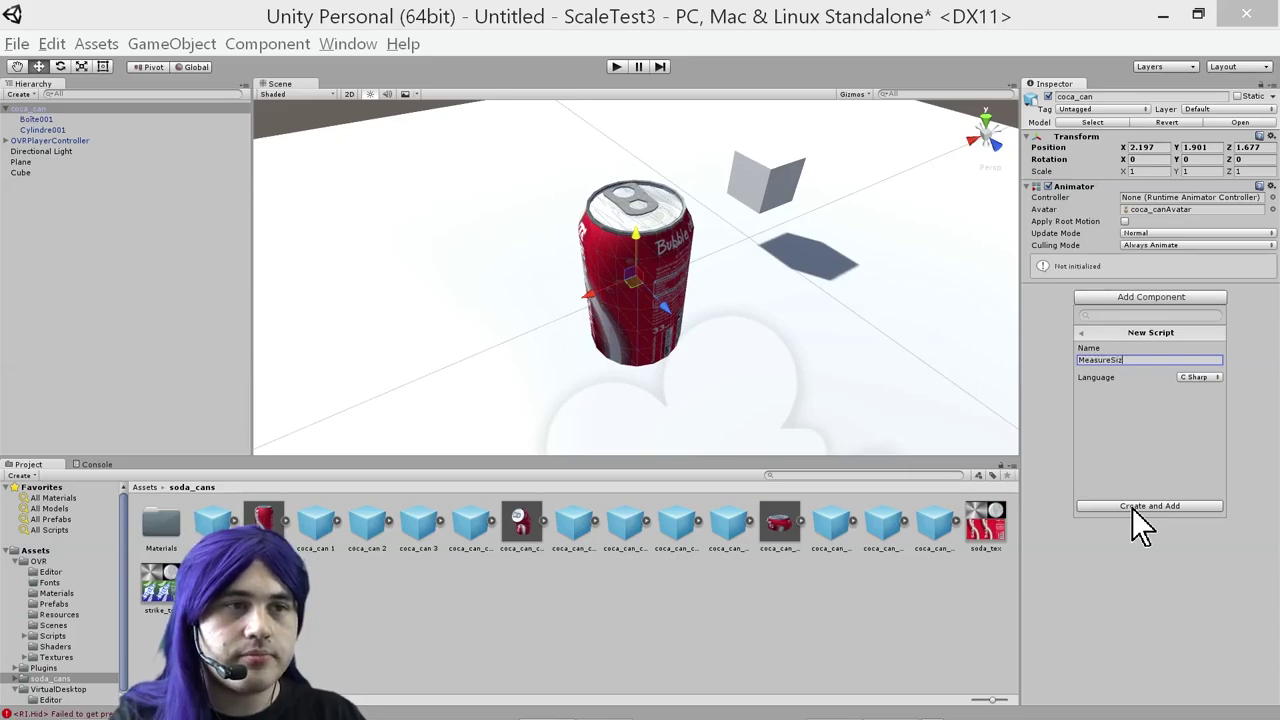
type("e")
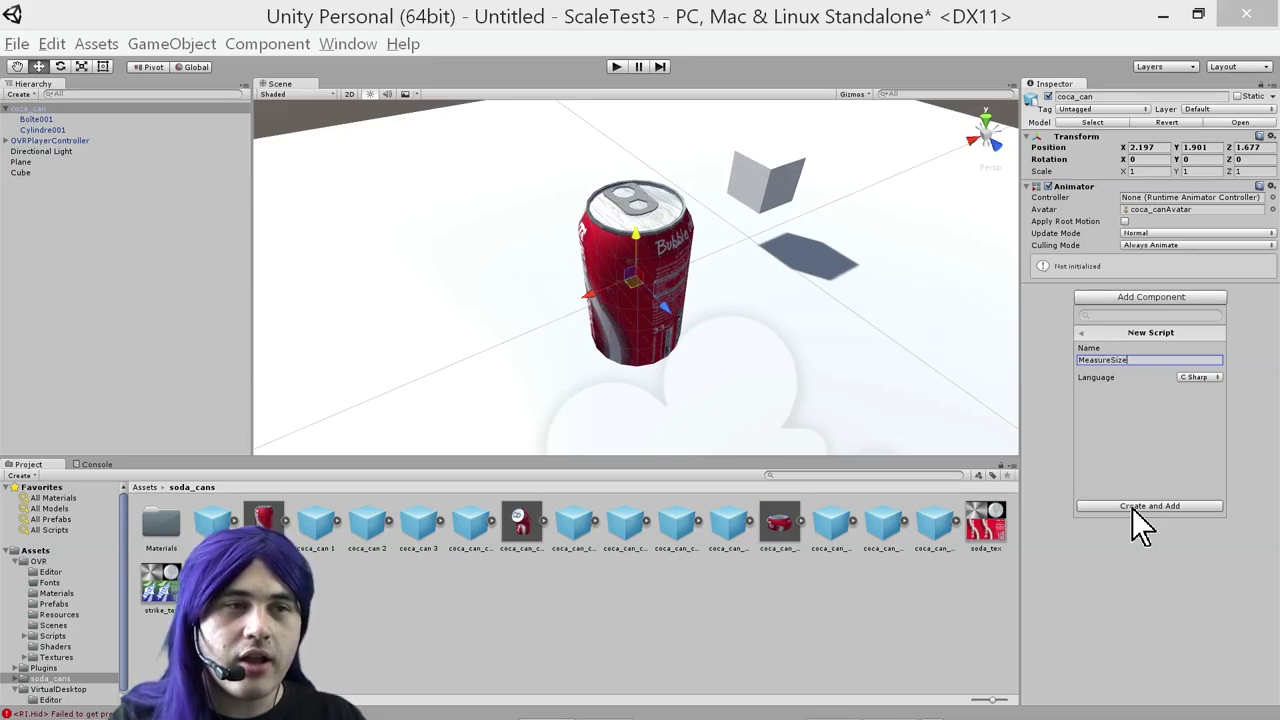
key("ctrl+a")
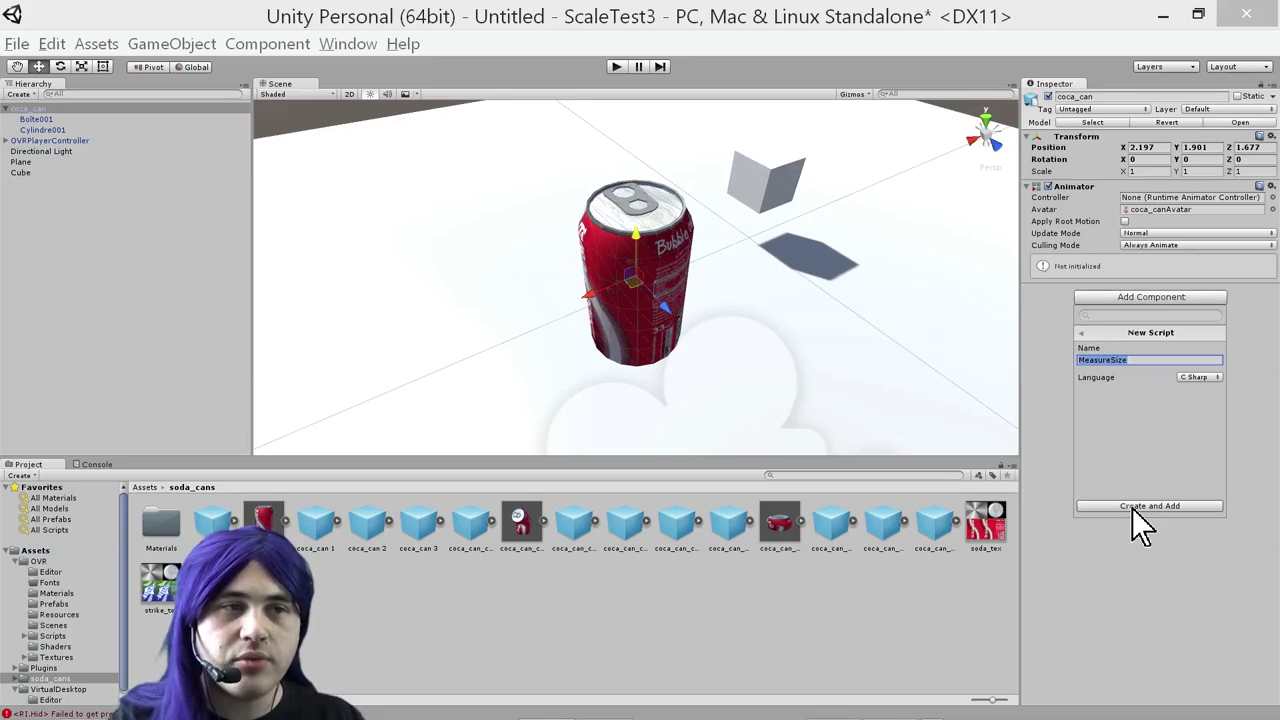
left_click(1132, 508)
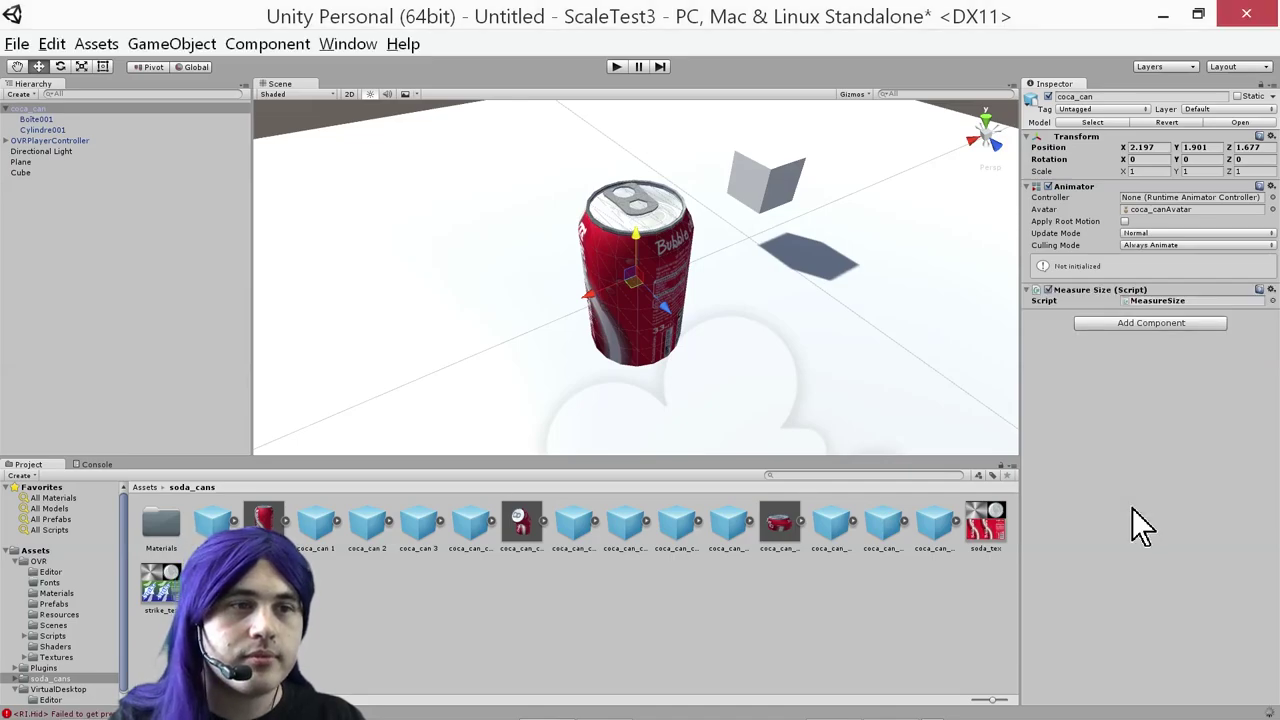
left_click(1271, 289)
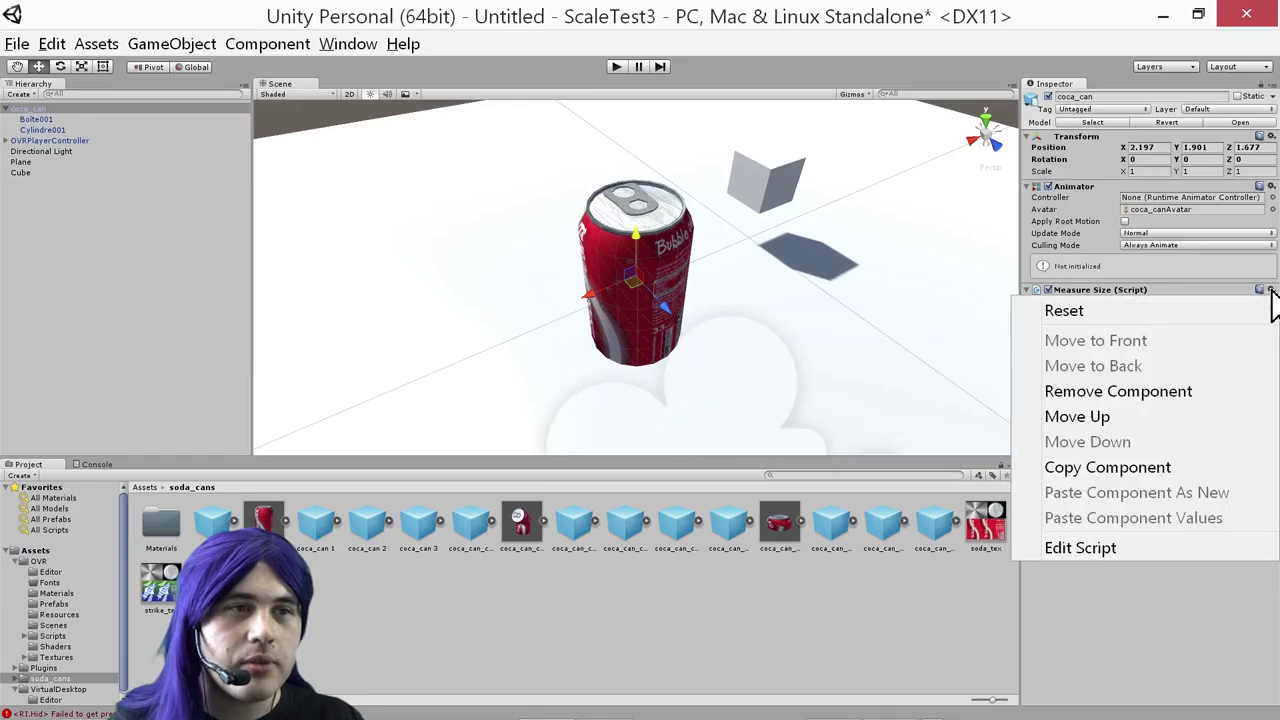
left_click(1151, 547)
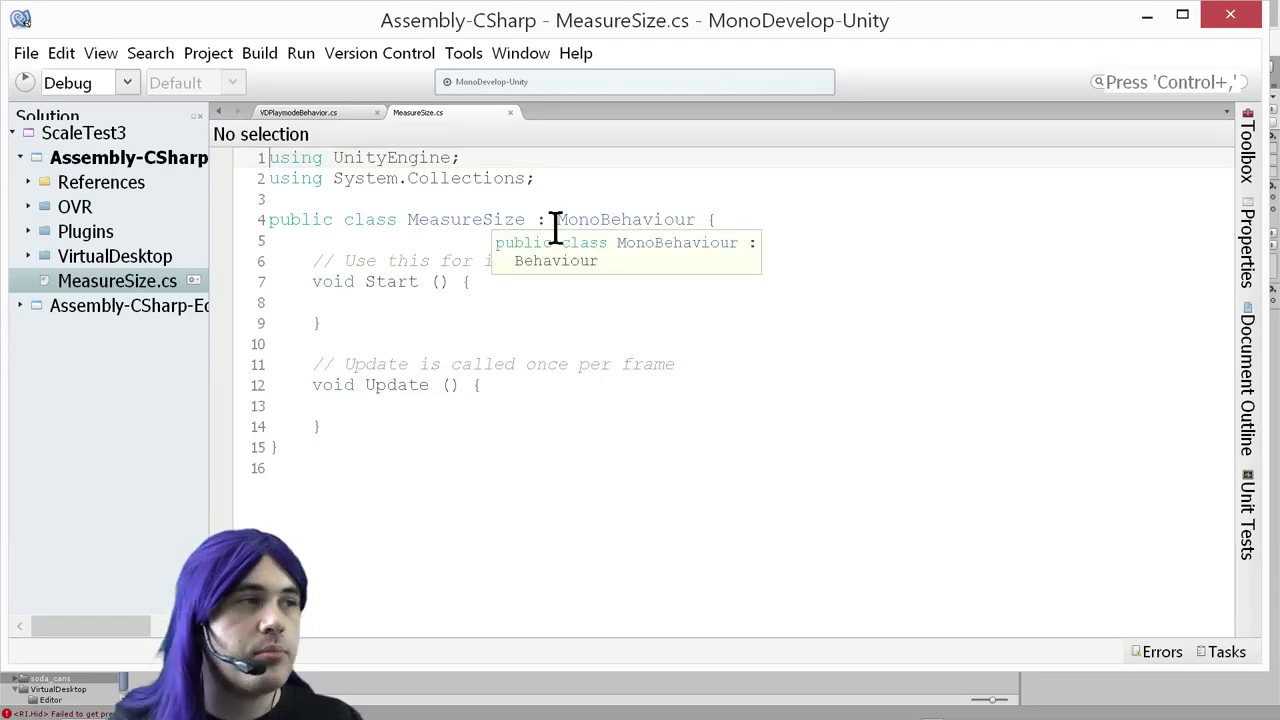
Maximize the editor and declare a 'public Vector3 size;' field below the class header
key("alt+space")
key("x")
left_click(423, 293)
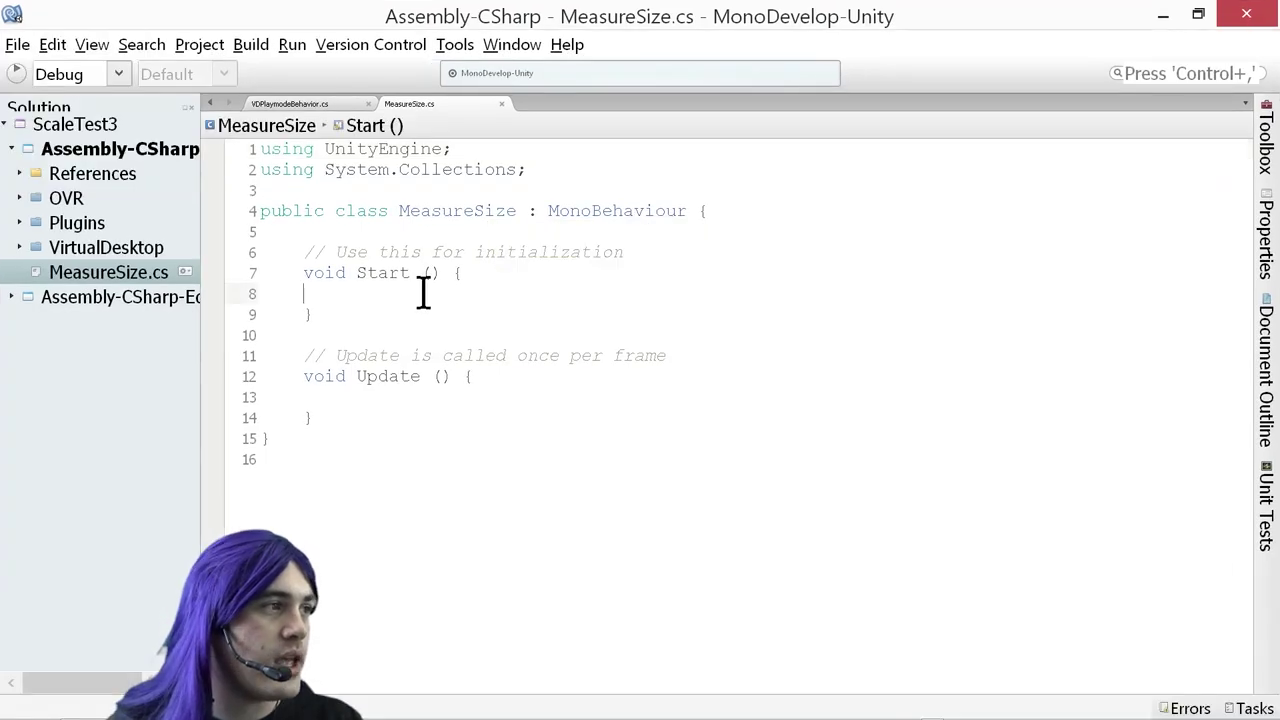
left_click(406, 231)
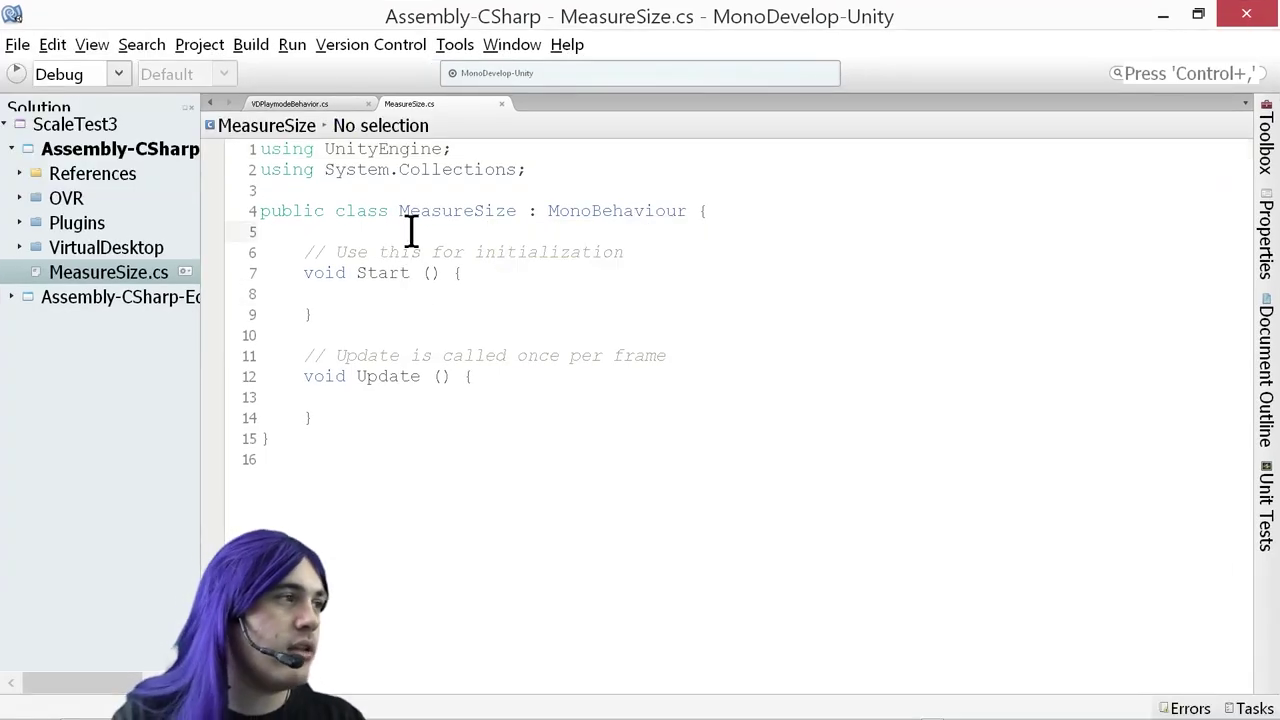
key("Return")
key("Return")
key("Up")
key("Up")
key("Delete")
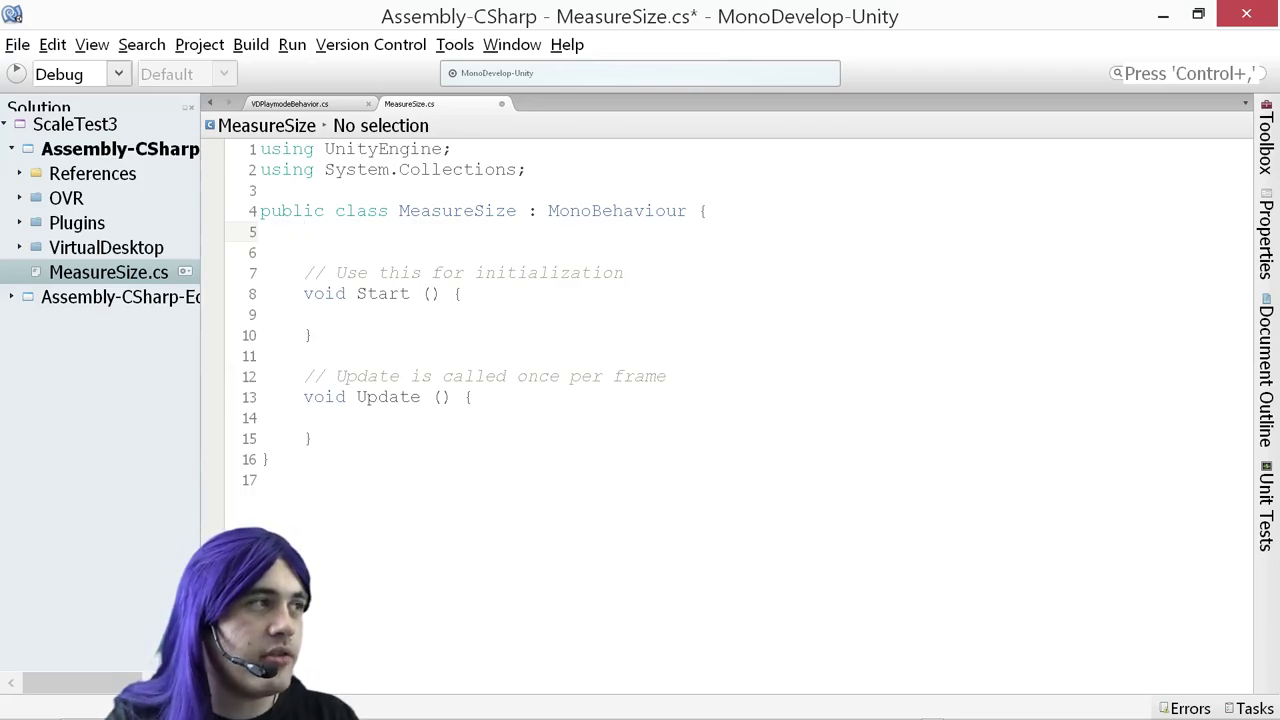
type("public ")
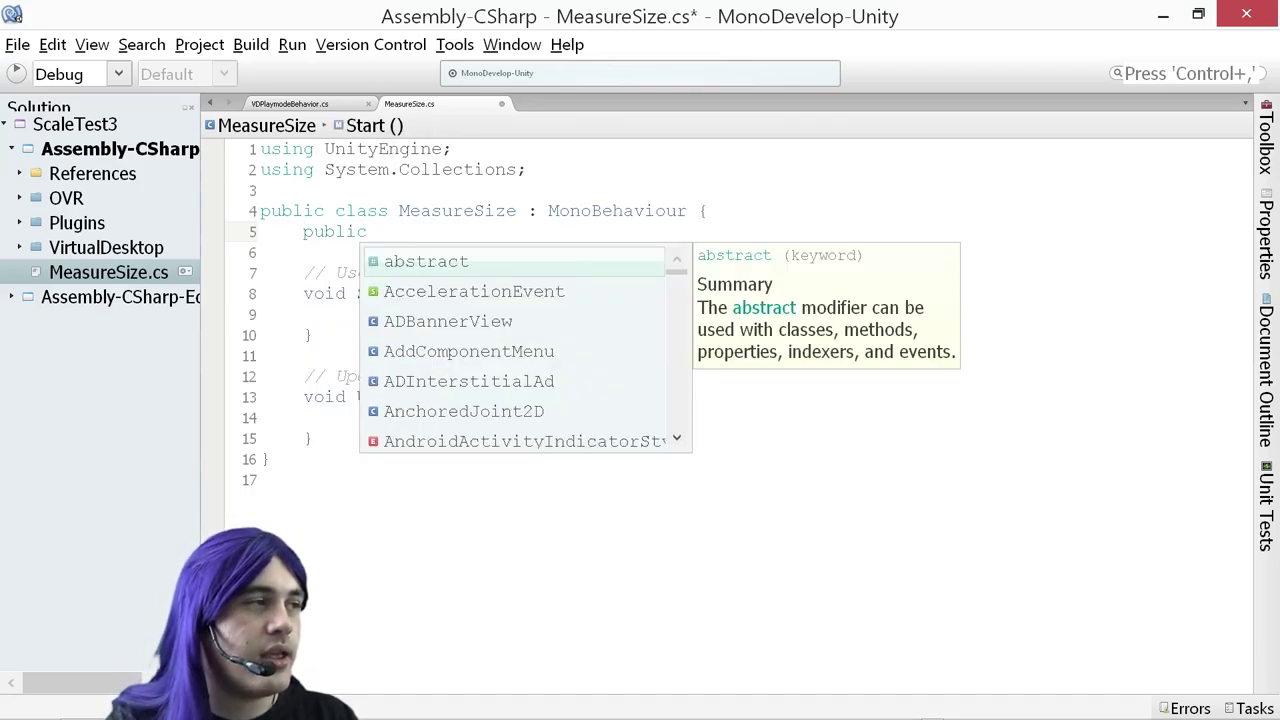
type("V")
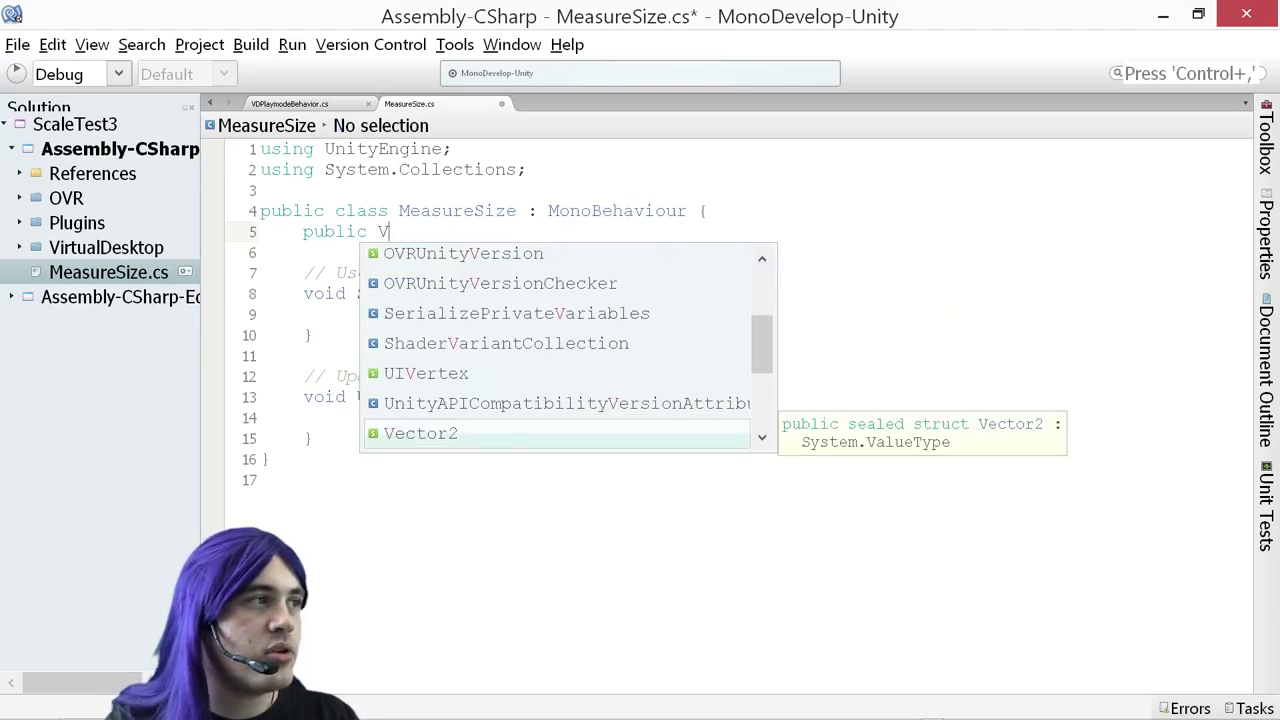
type("ector3")
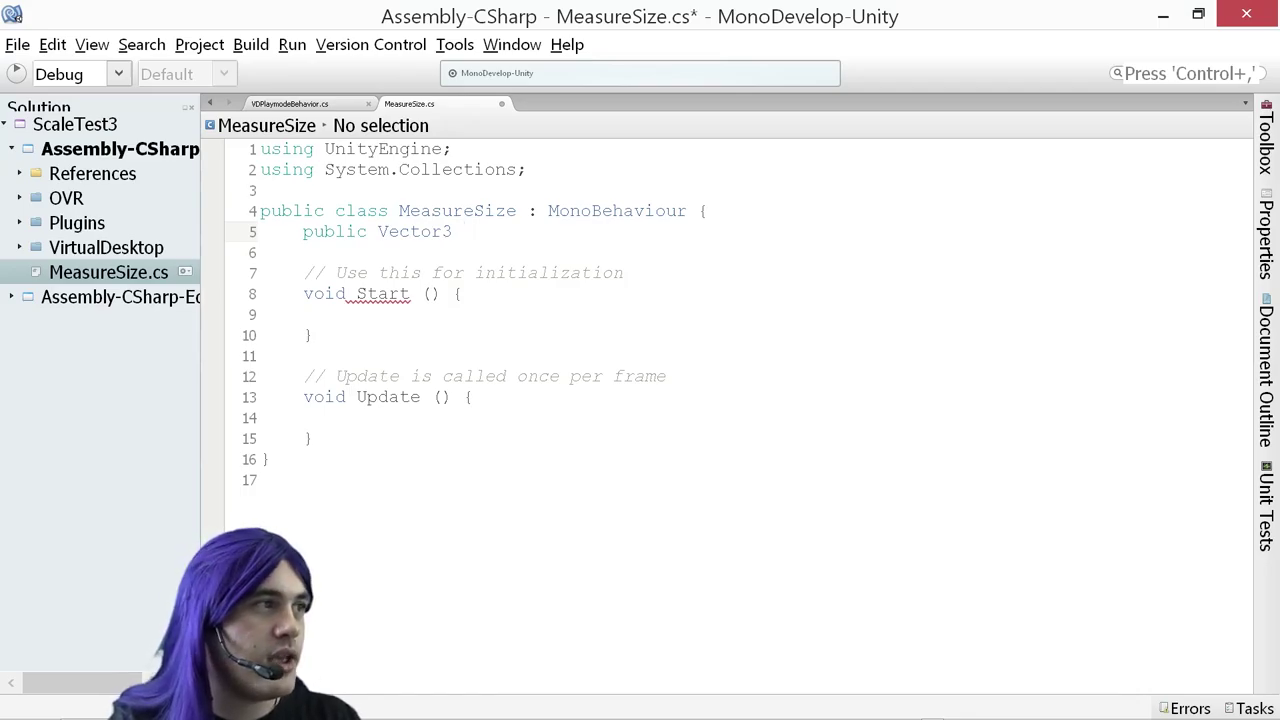
type("size")
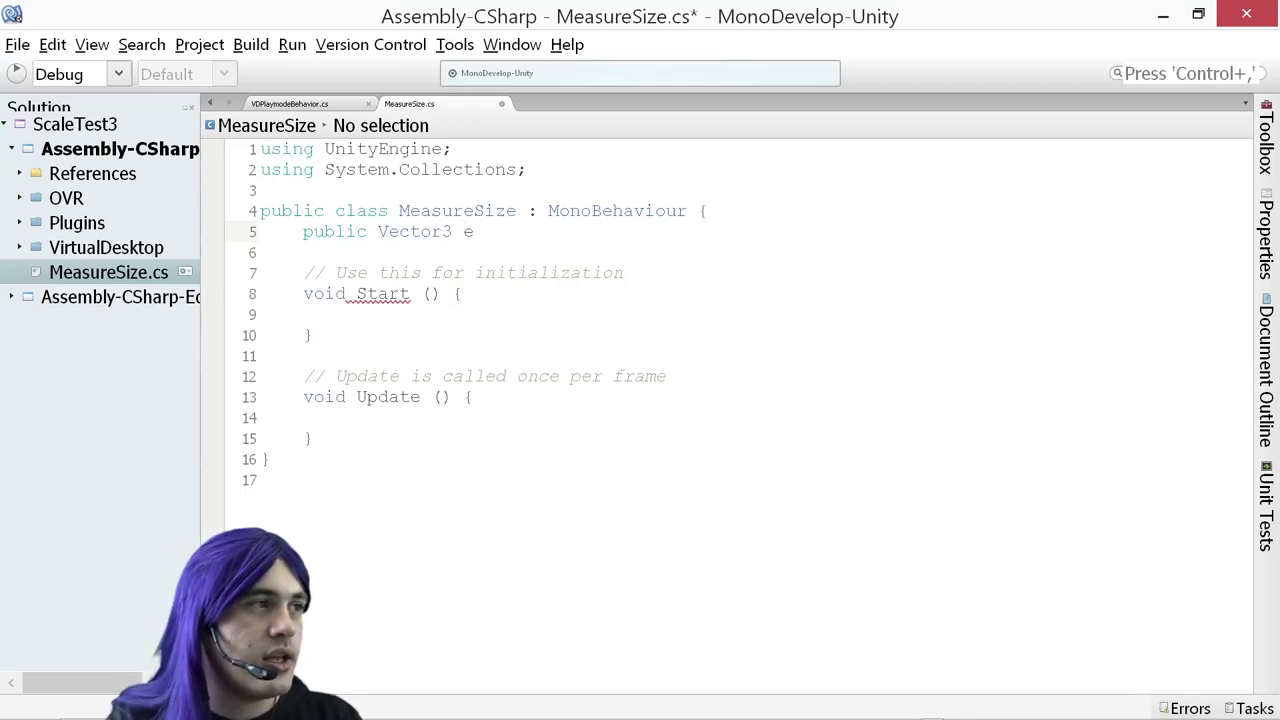
type(";")
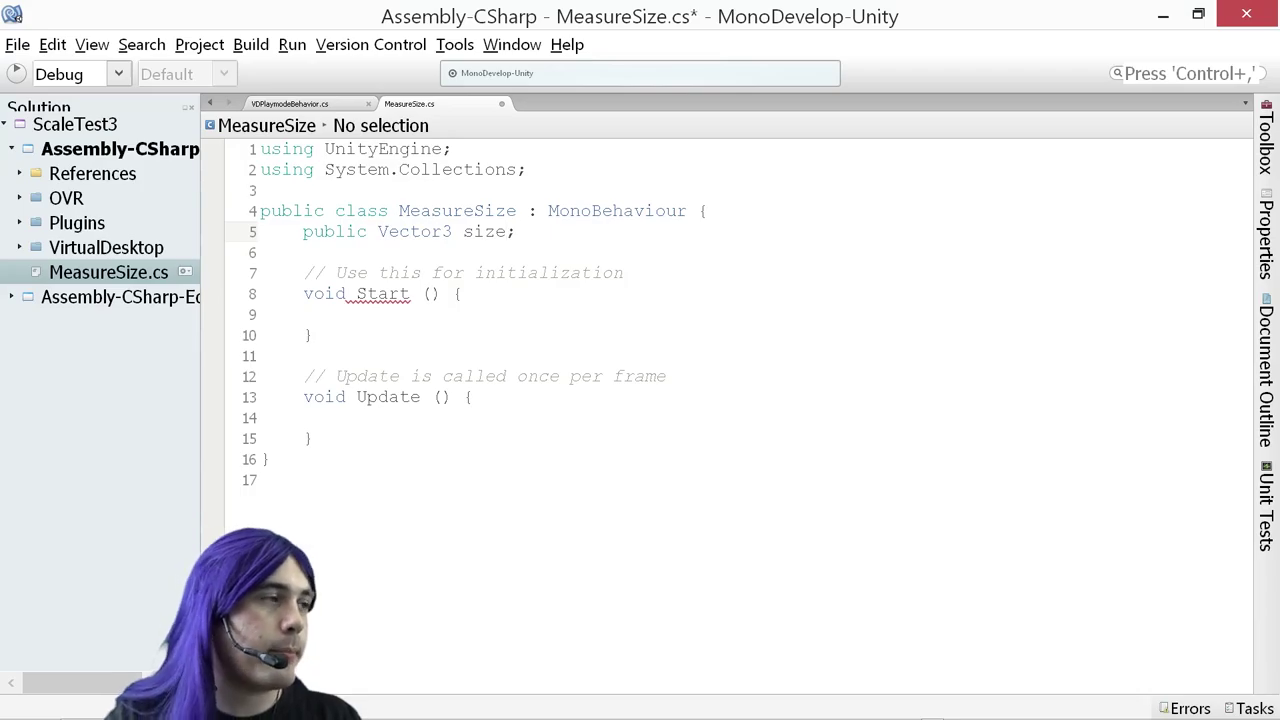
Begin line 14 in Update with 'size = GetComponent' using autocomplete
key("Down")
key("Down")
key("Down")
key("Down")
key("Down")
key("Down")
key("Down")
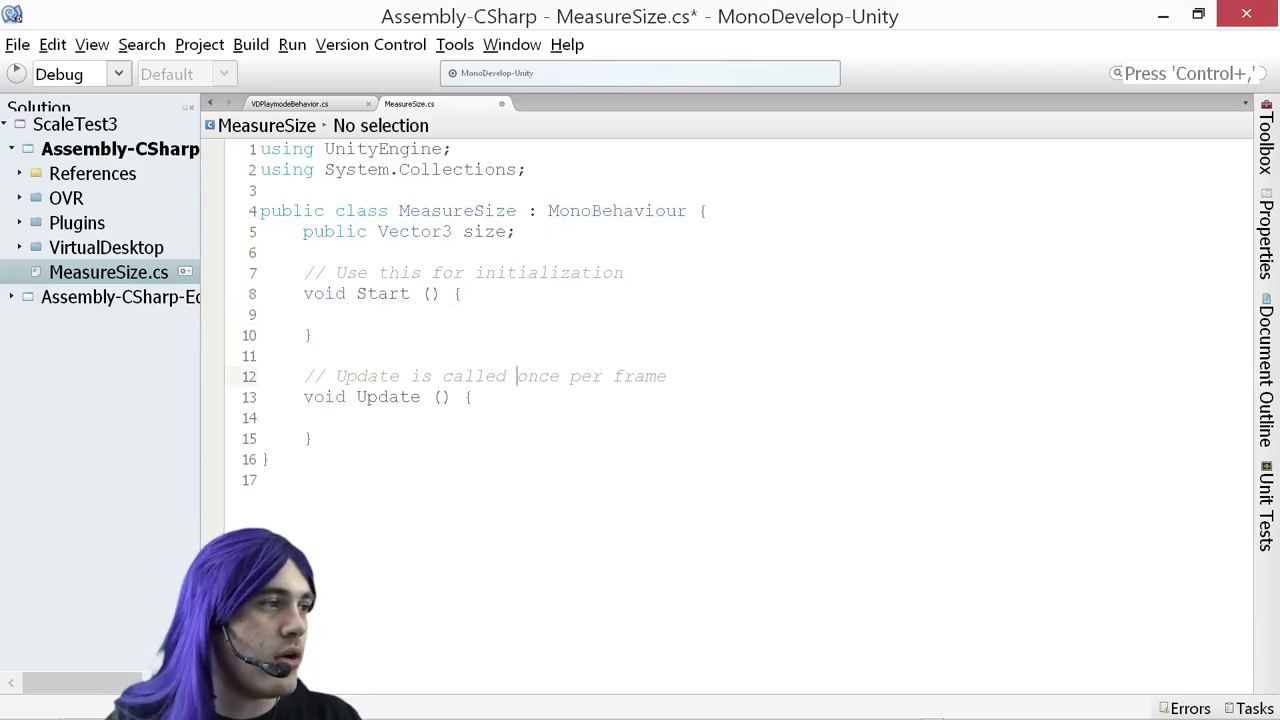
key("Down")
key("Down")
key("Tab")
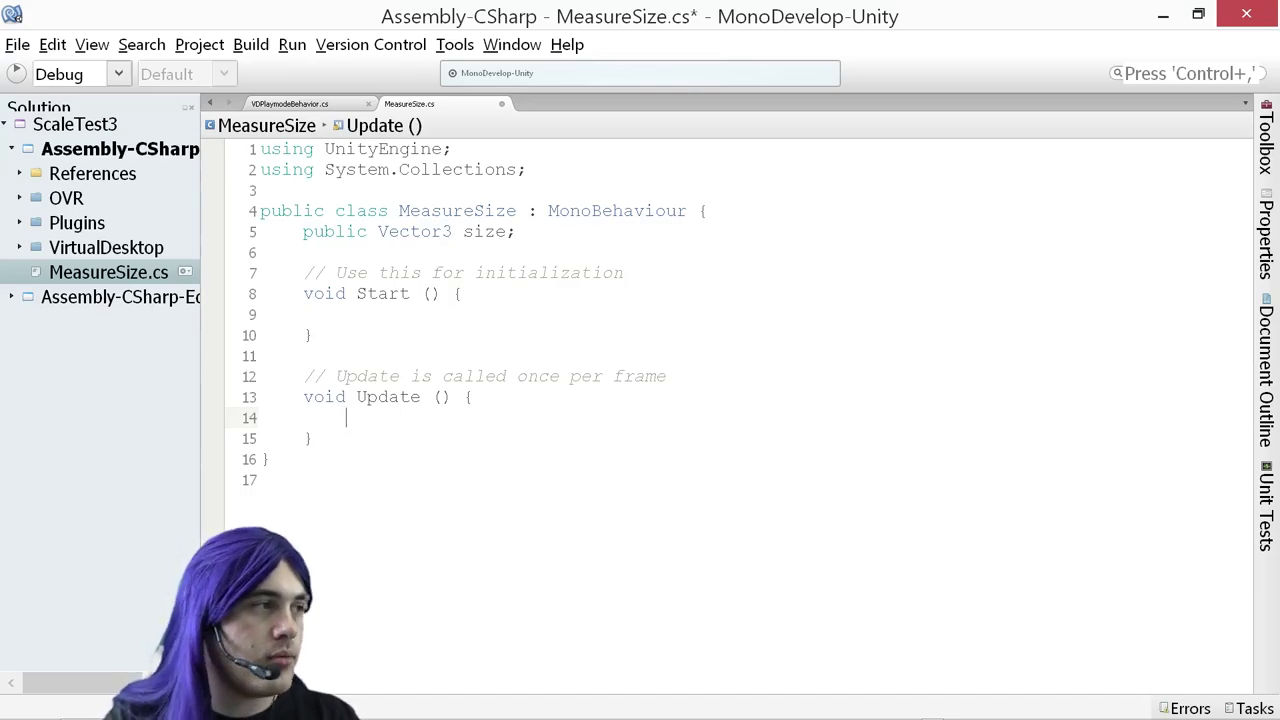
type("size =")
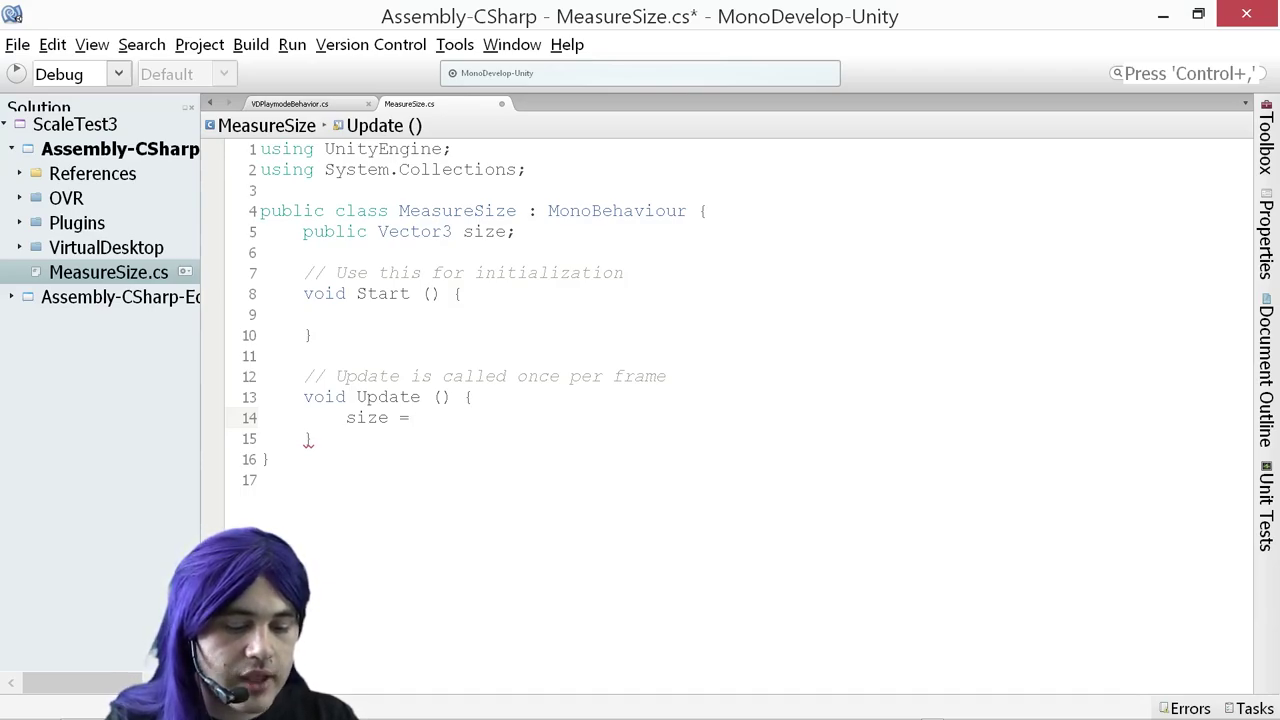
type("GetC")
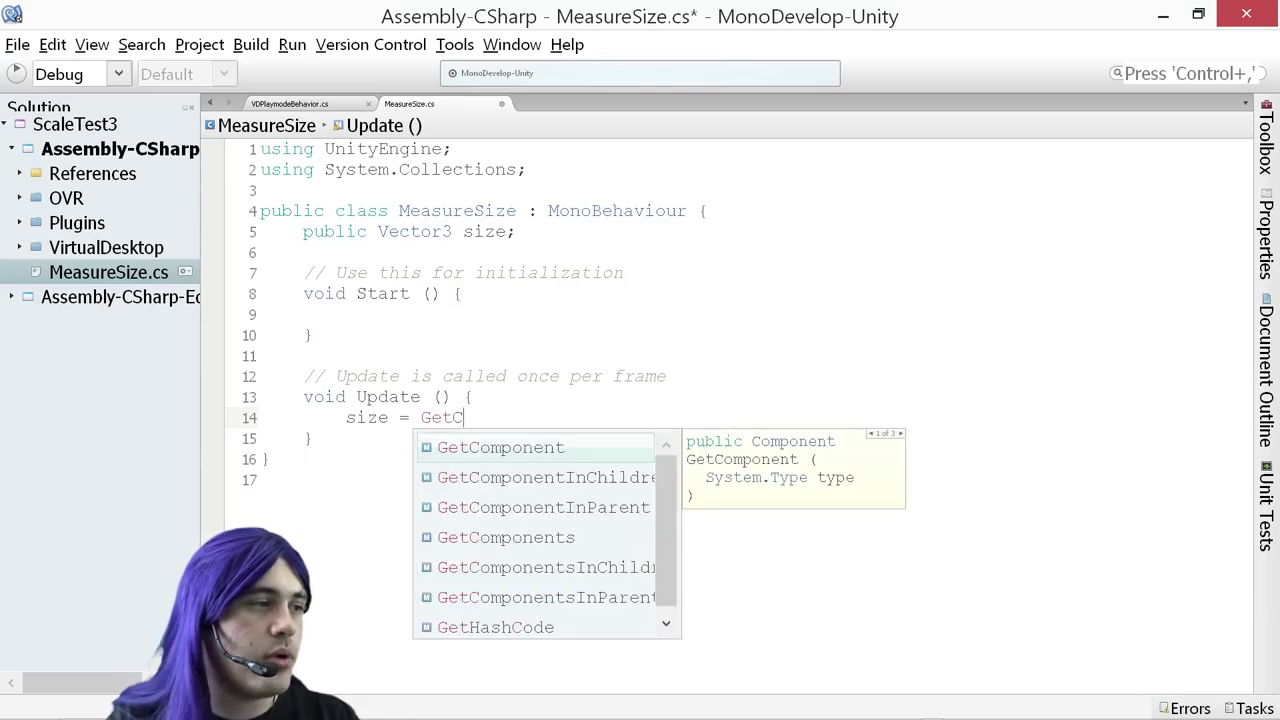
type("omp")
key("Return")
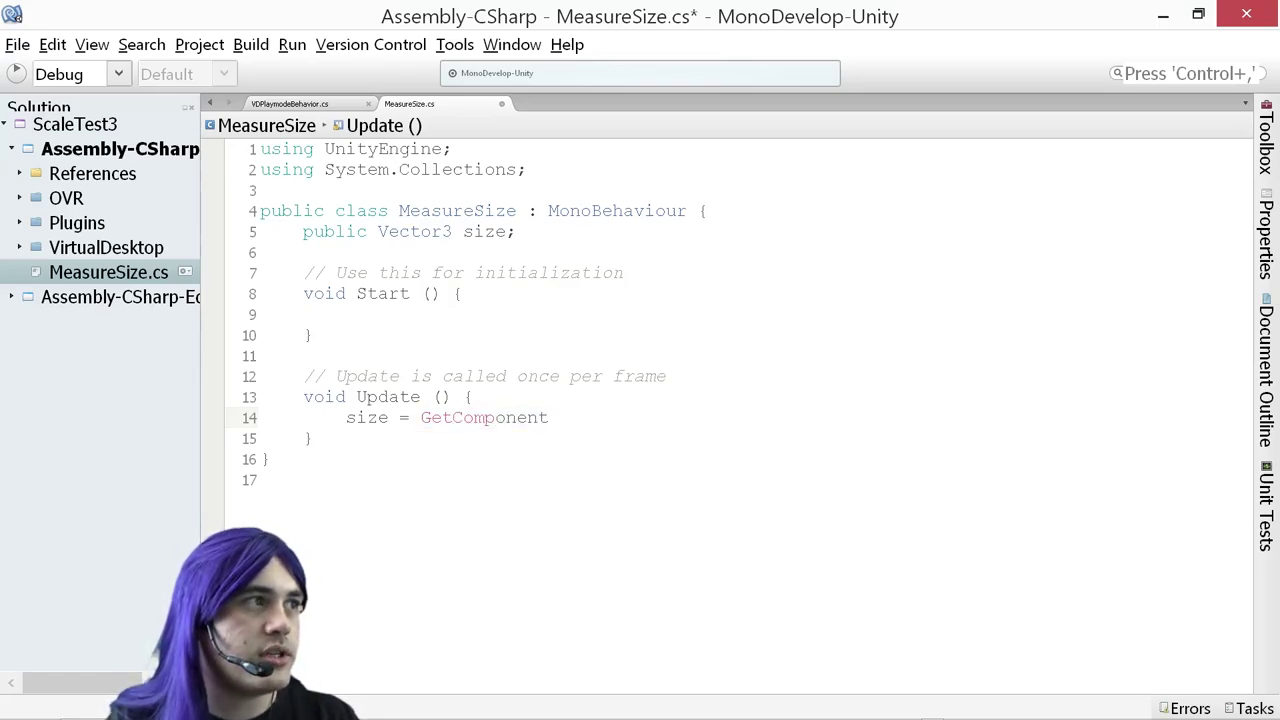
key("alt+Tab")
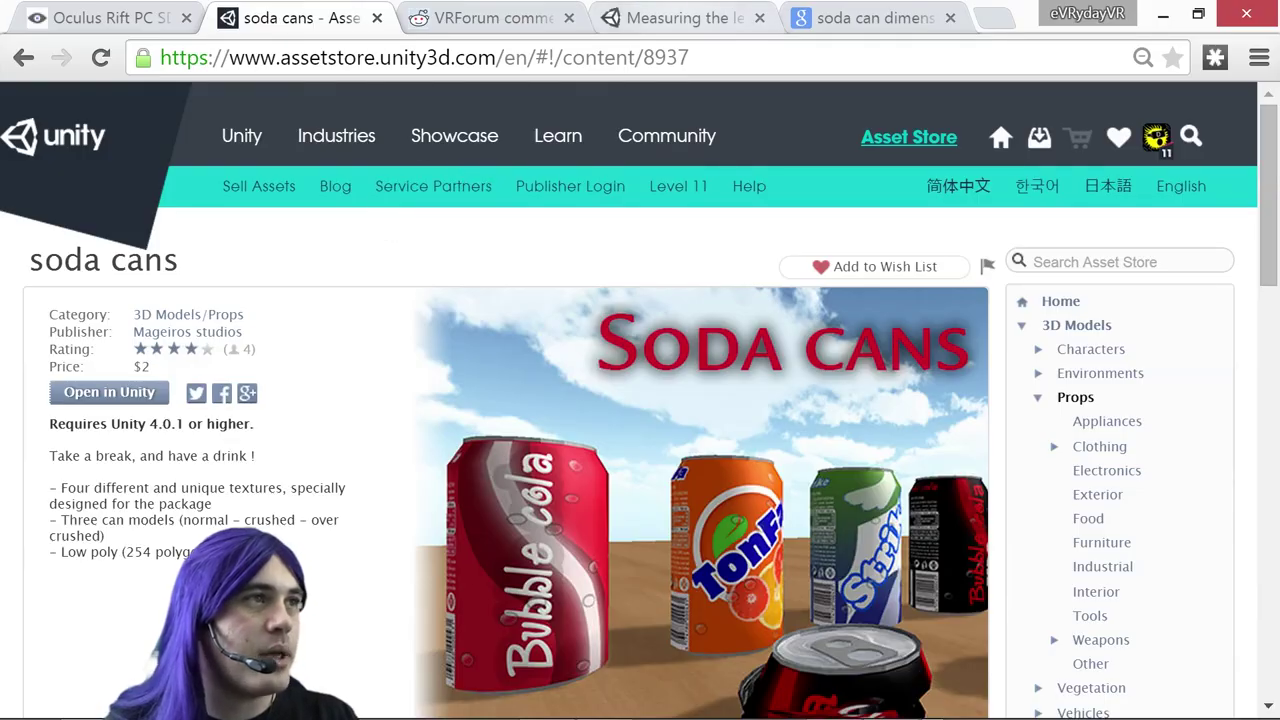
Copy the 'GetComponent<MeshRenderer>().bounds;' line from the Unity Answers page
left_click(662, 17)
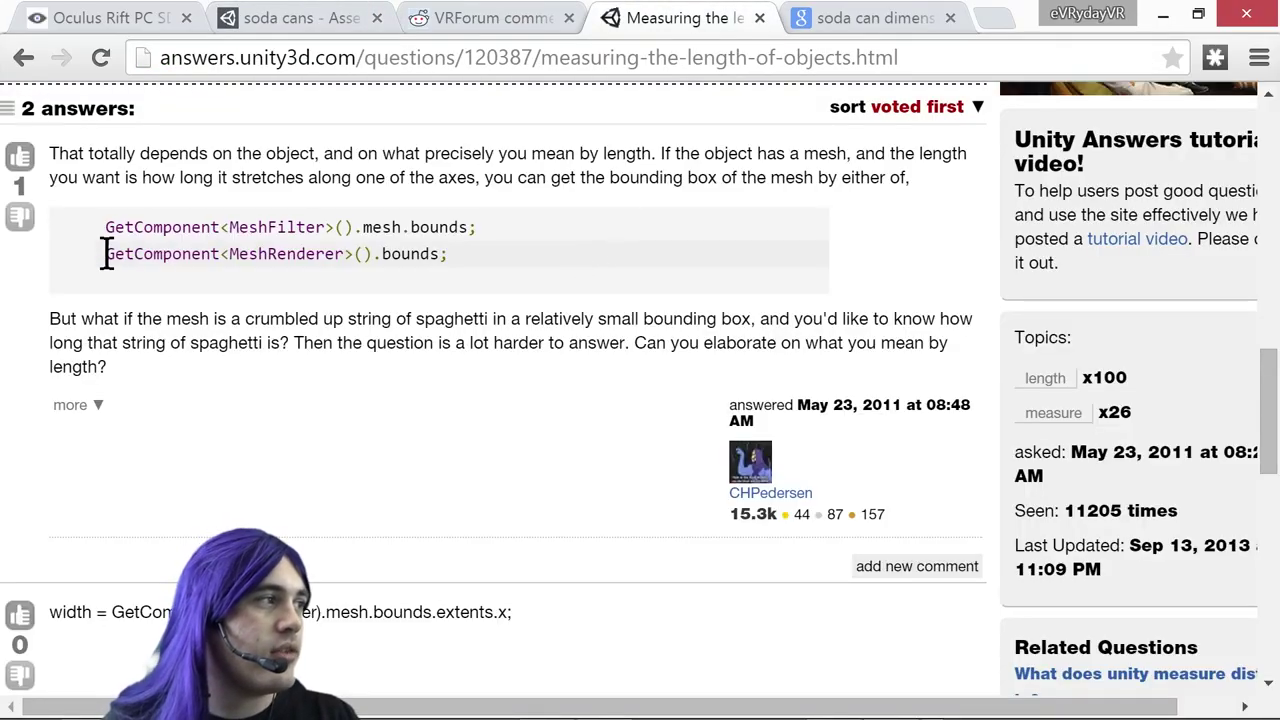
left_click_drag(106, 254, 450, 254)
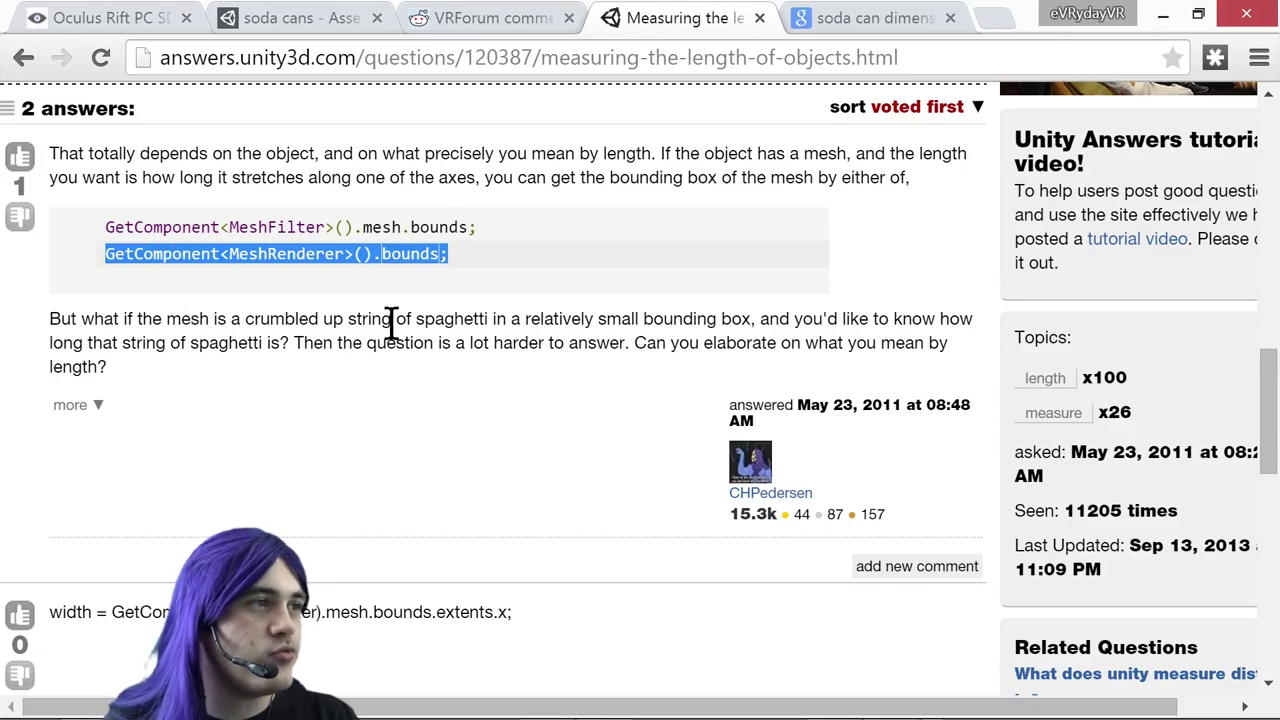
key("alt+Tab")
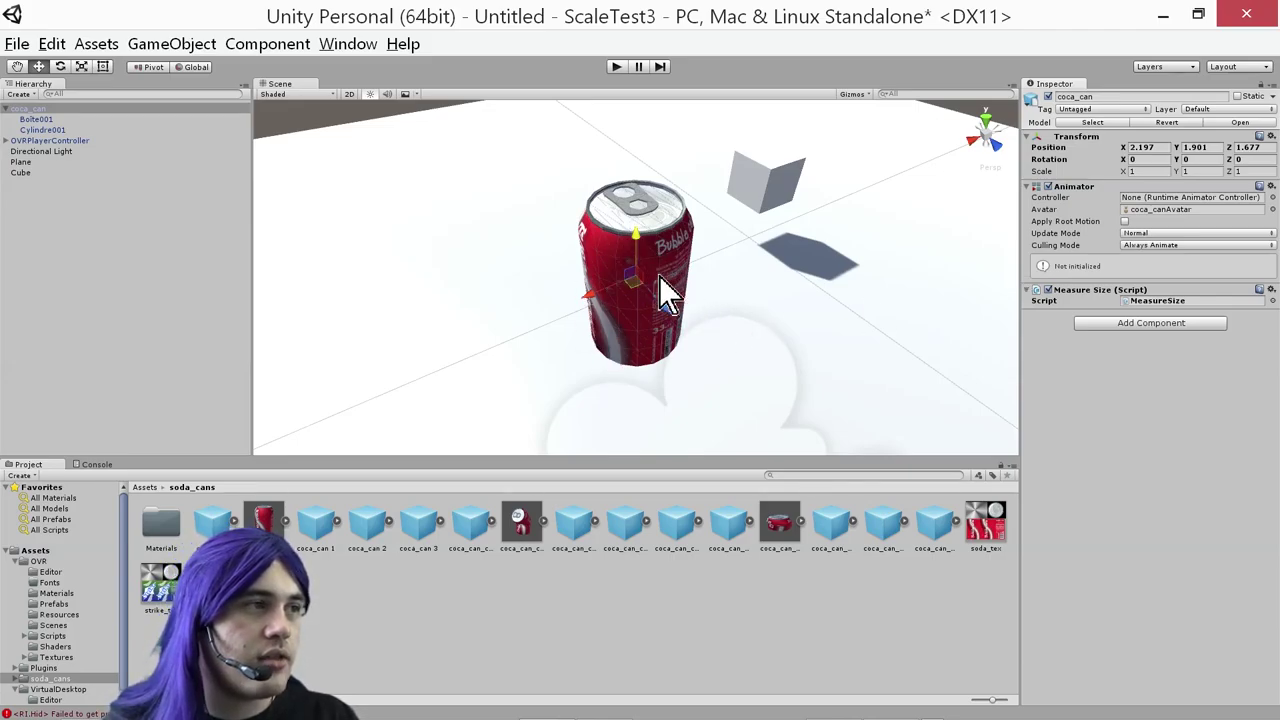
left_click_drag(667, 278, 744, 256, "alt")
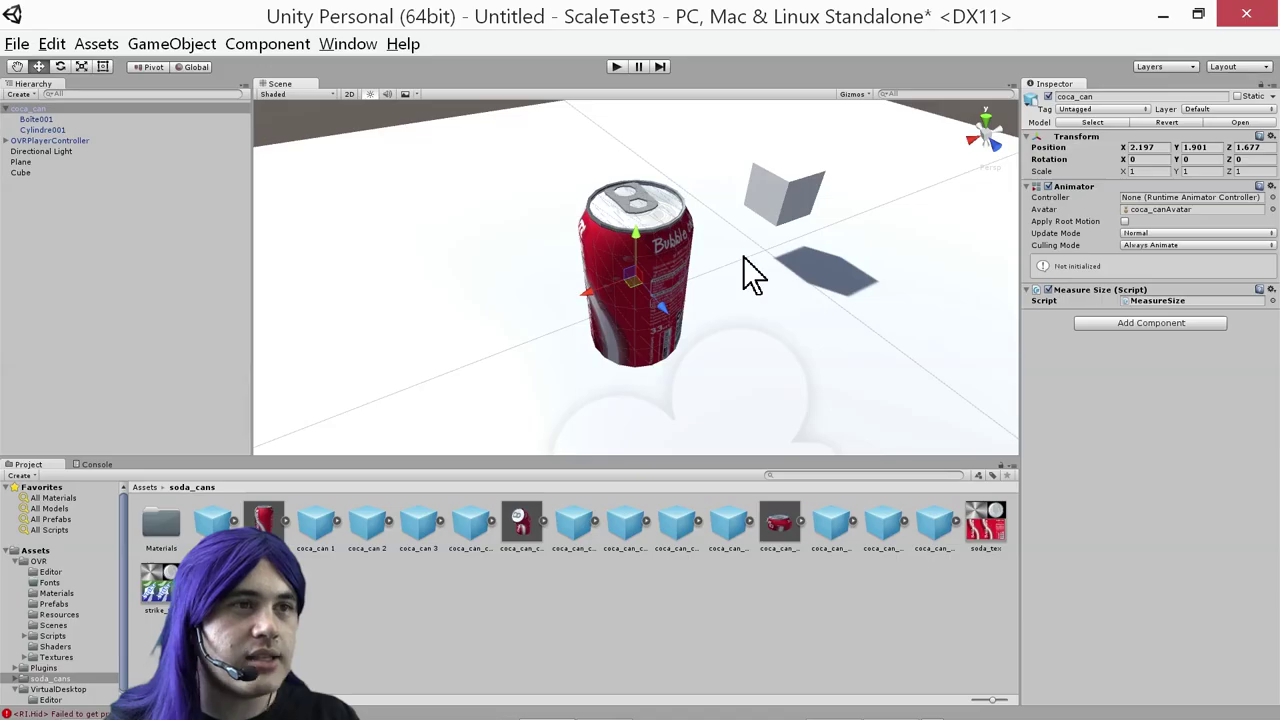
key("alt+Tab")
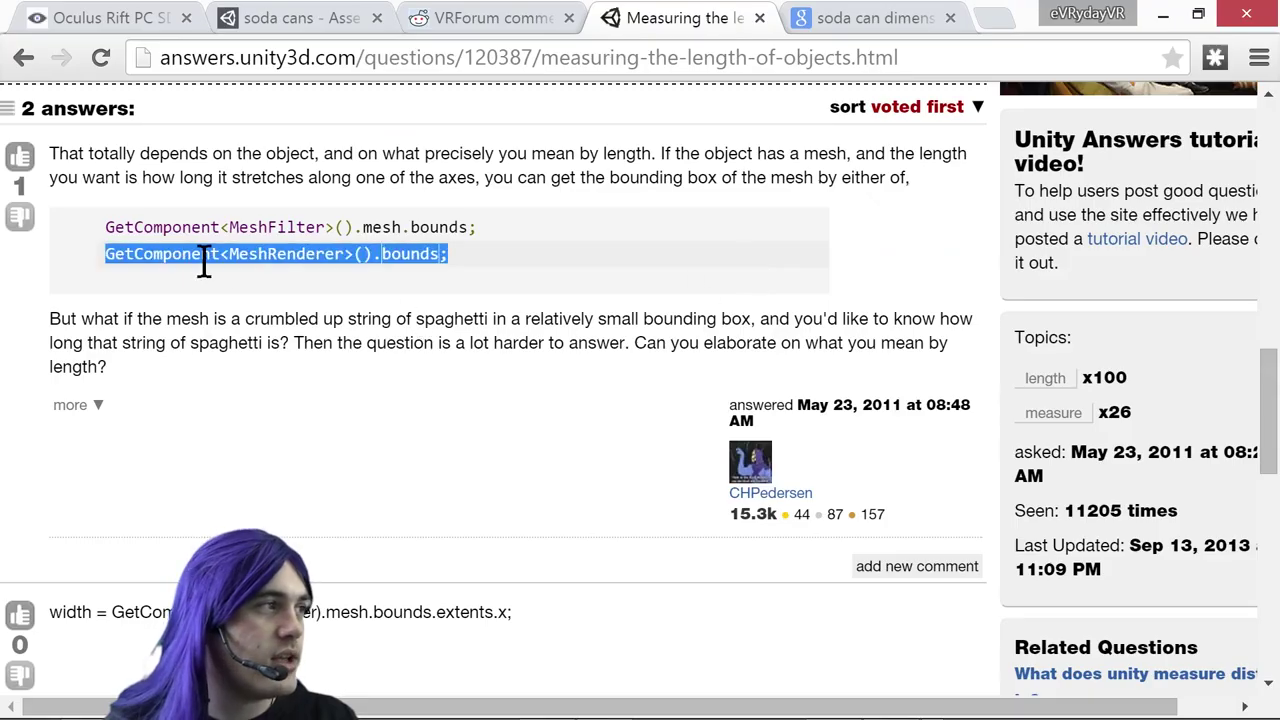
right_click(191, 256)
left_click(229, 279)
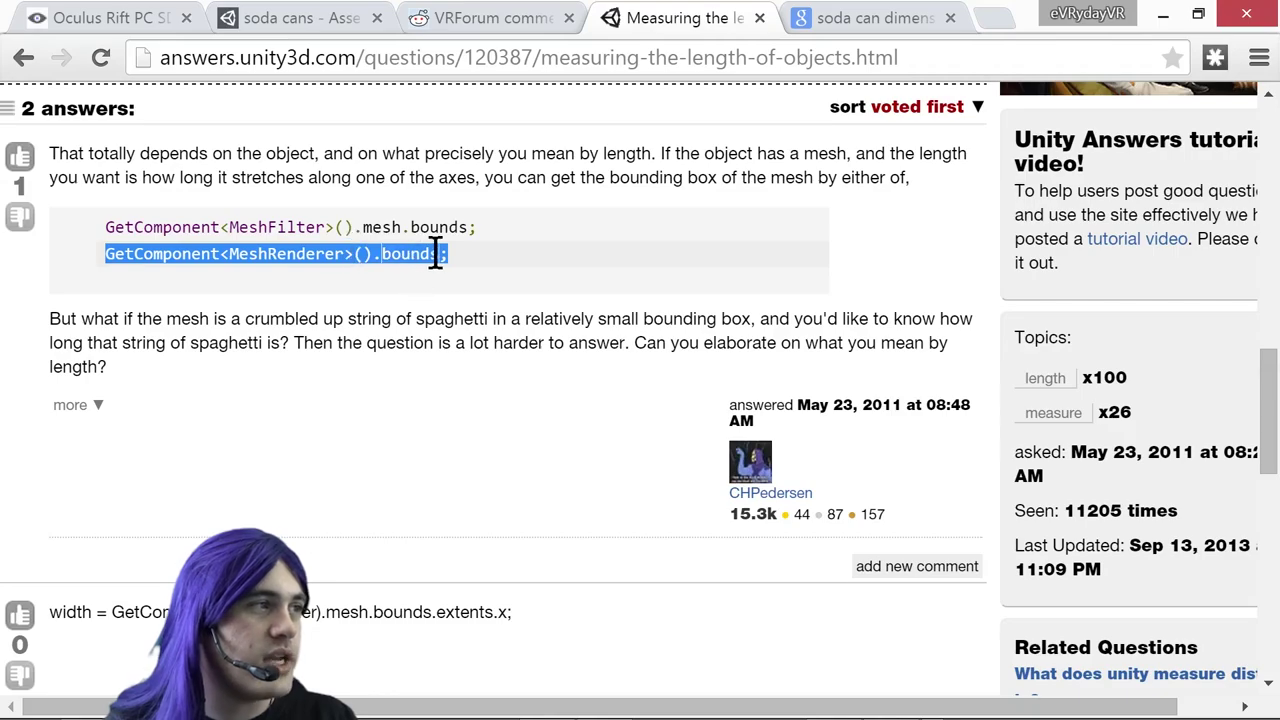
key("alt+Tab")
key("alt+Tab")
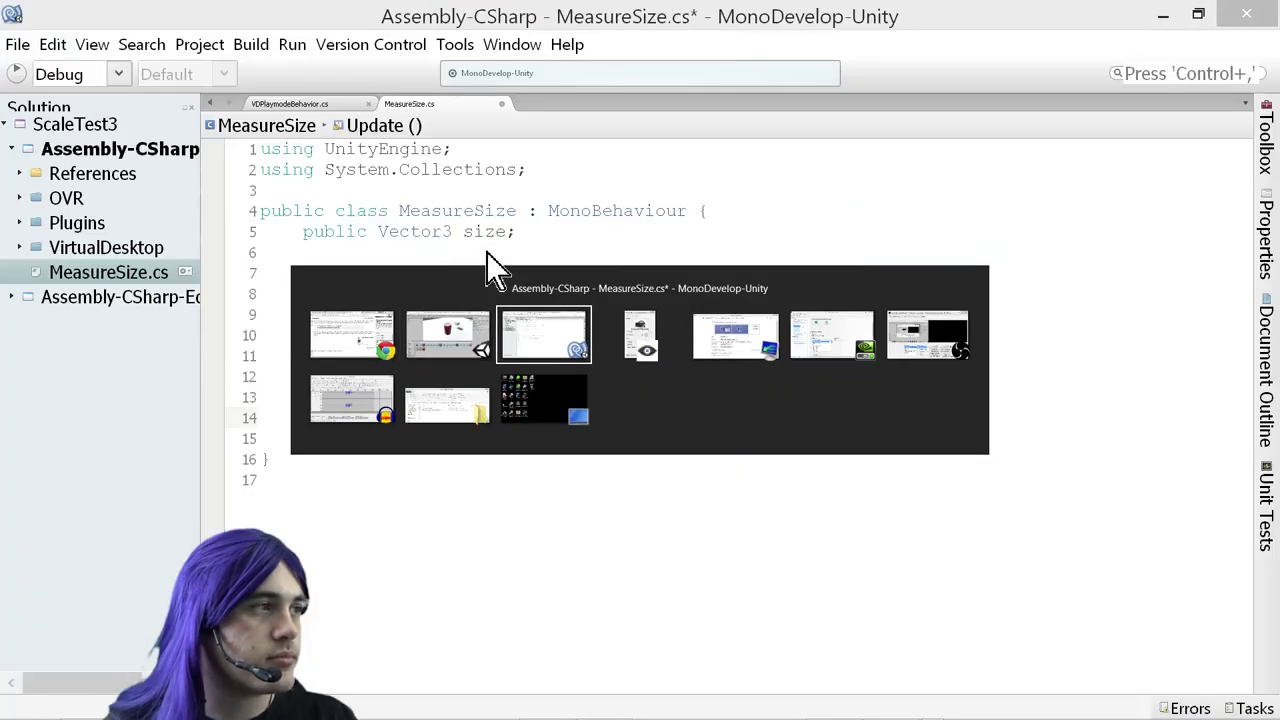
Replace the partial GetComponent with 'GetComponent<MeshRenderer>().bounds;' and save MeasureSize.cs
key("ctrl+shift+Left")
key("ctrl+v")
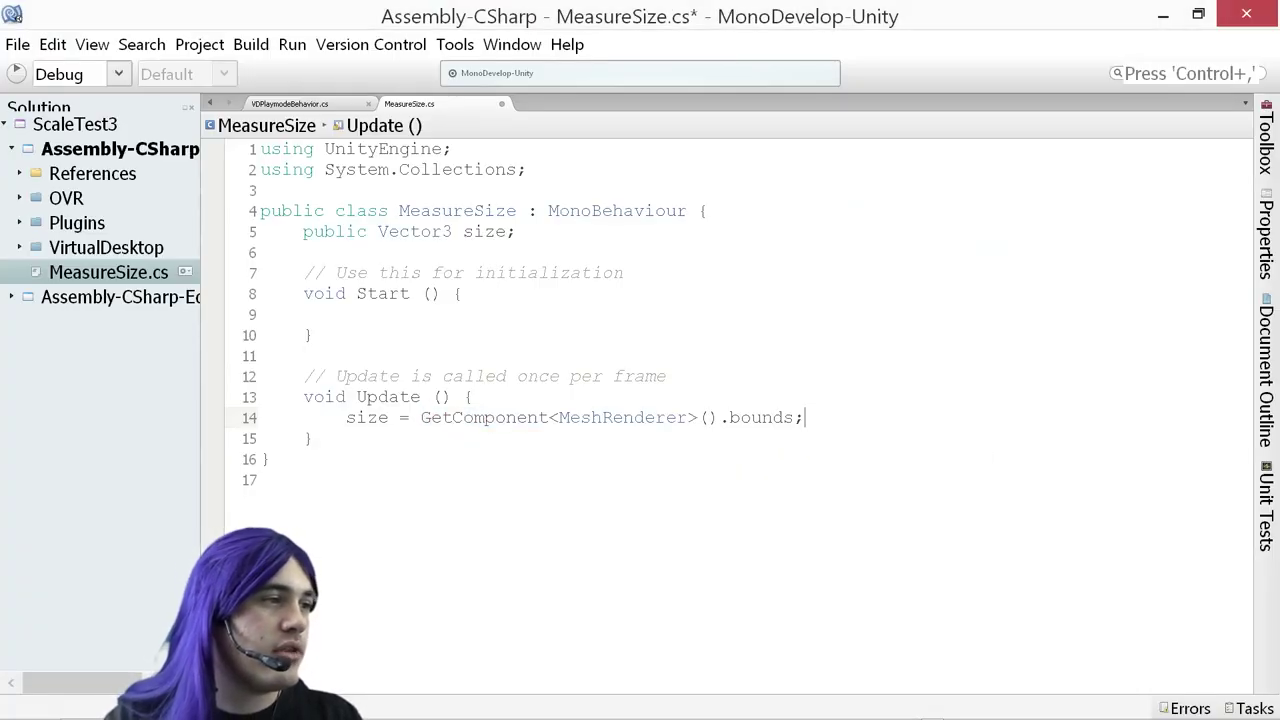
left_click(473, 397)
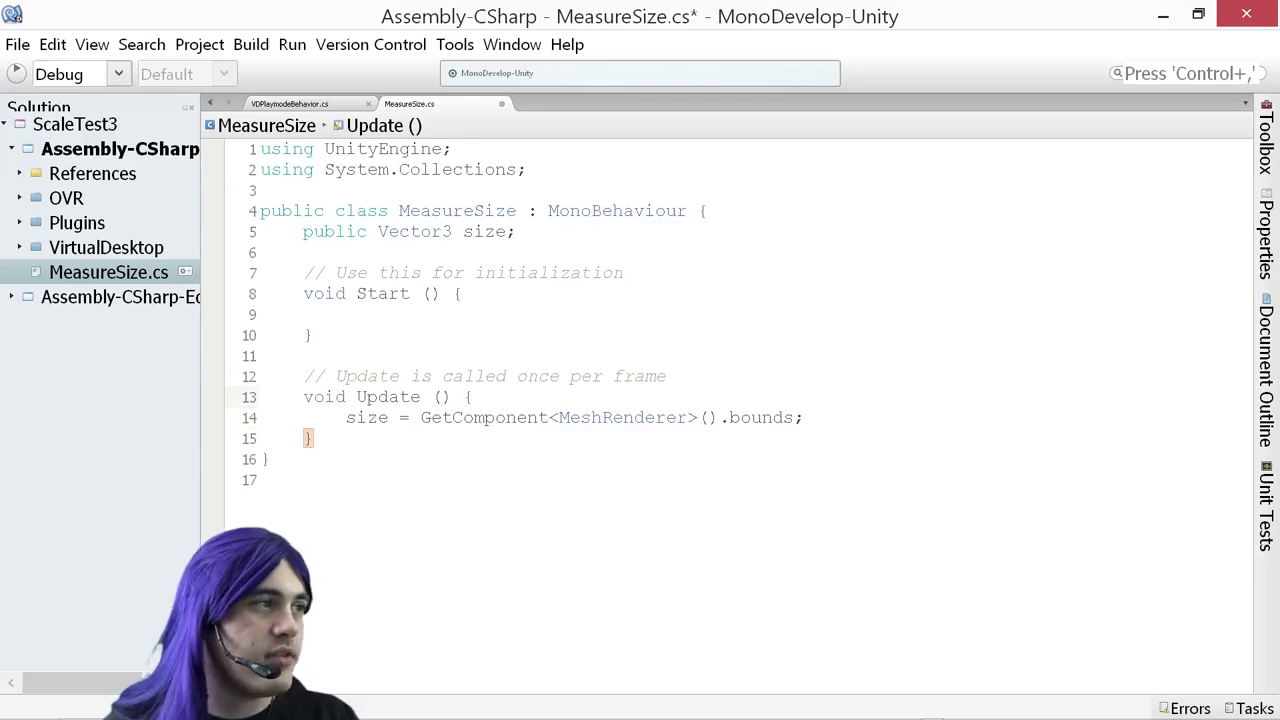
key("ctrl+s")
key("alt+Tab")
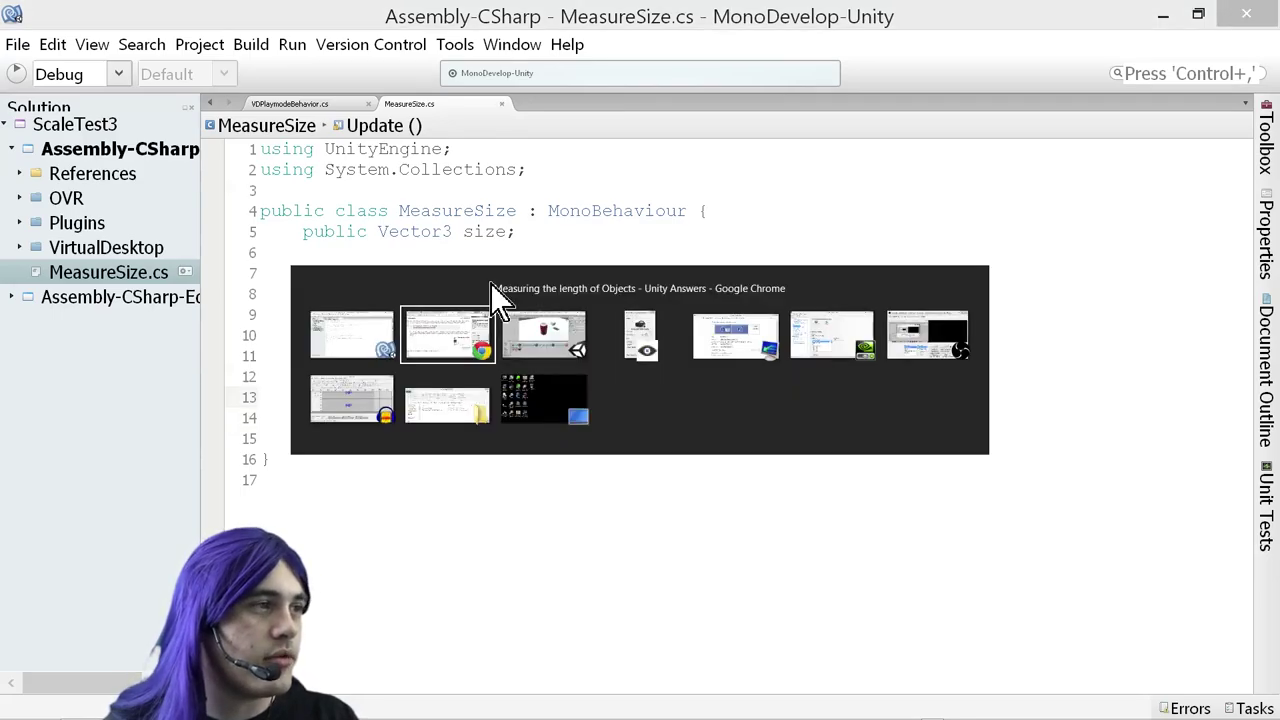
key("alt+Tab")
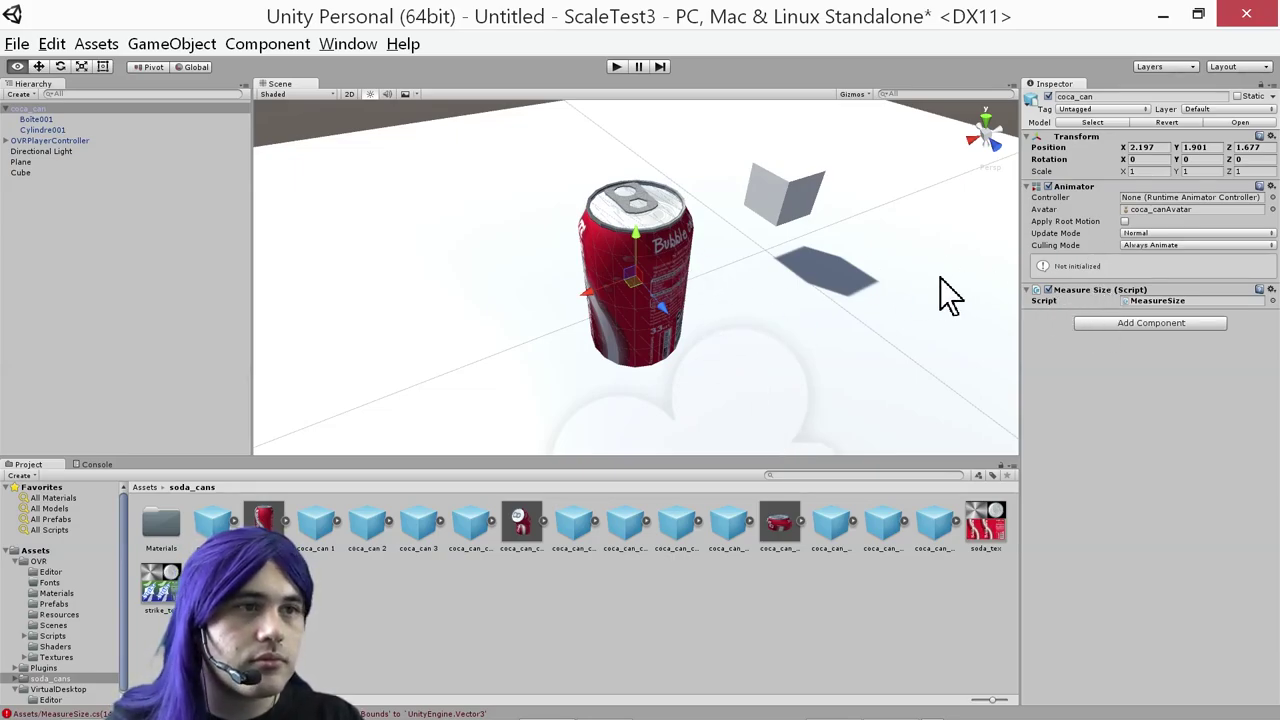
Attempt play mode, which is blocked by the Bounds-to-Vector3 compiler error
left_click(1028, 289)
left_click(1028, 289)
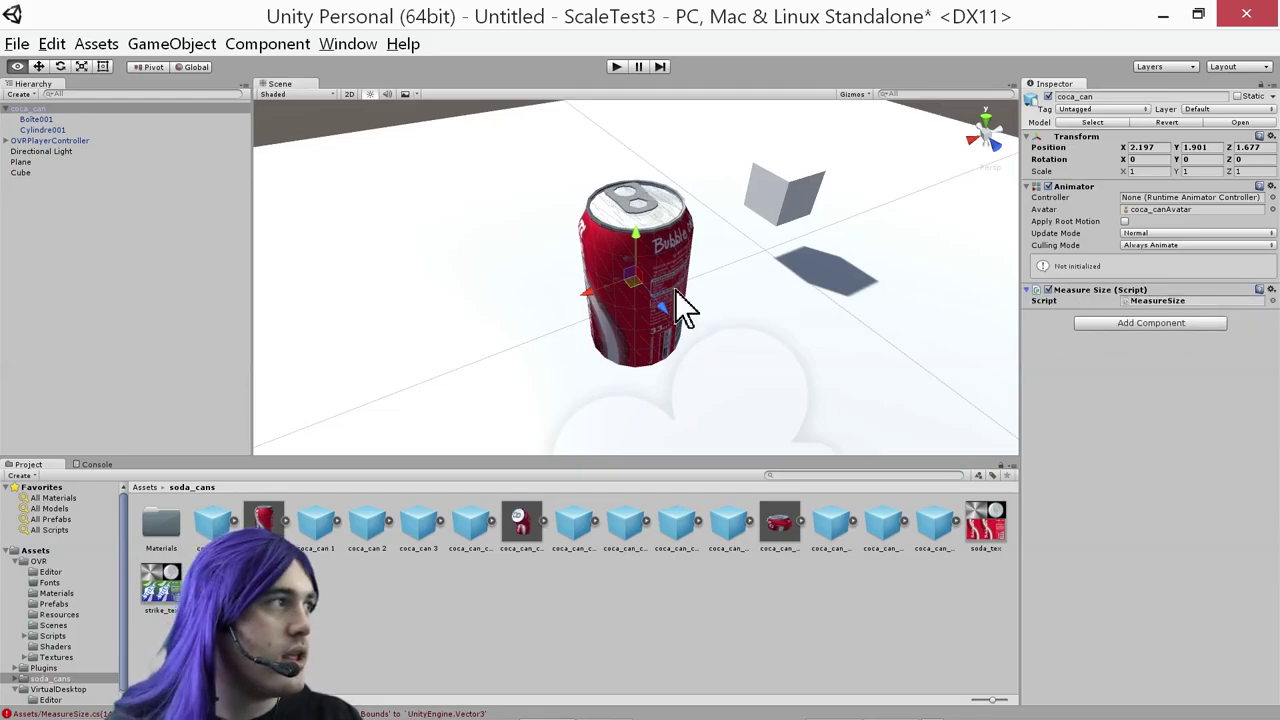
left_click(616, 66)
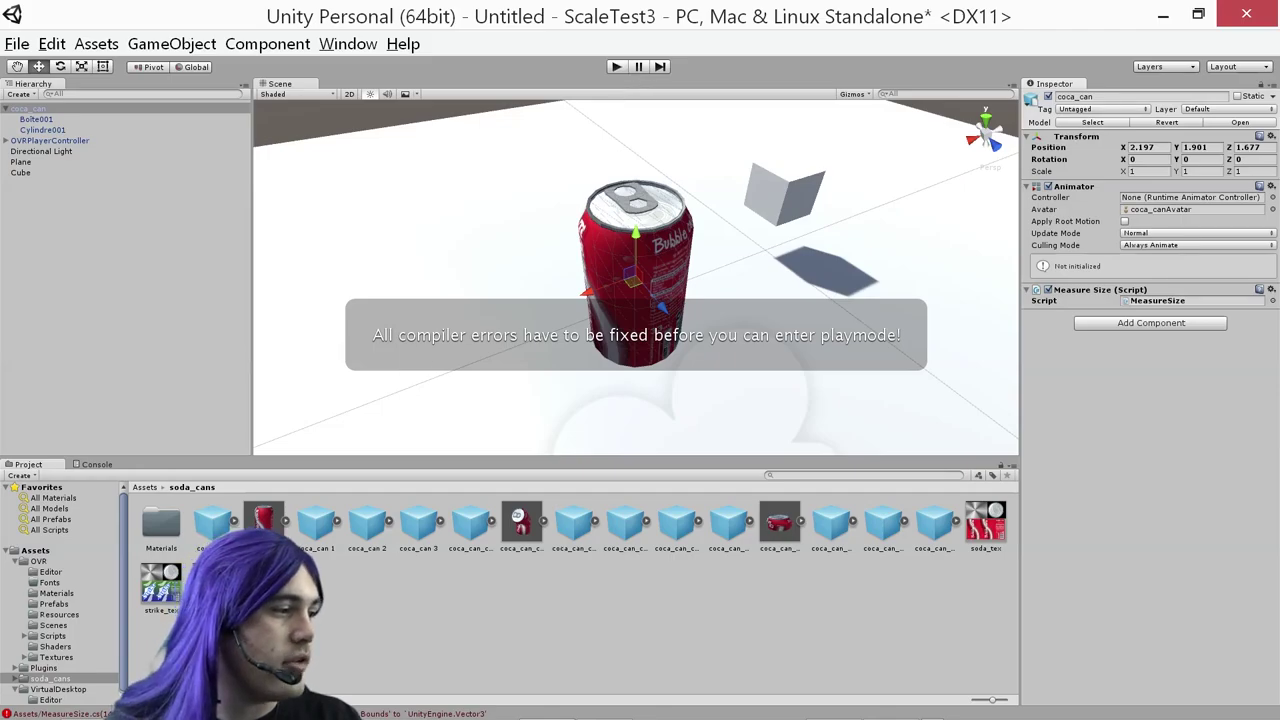
Complete line 14 as size = GetComponent<MeshRenderer>().bounds.extents; and save MeasureSize.cs
key("alt+Tab")
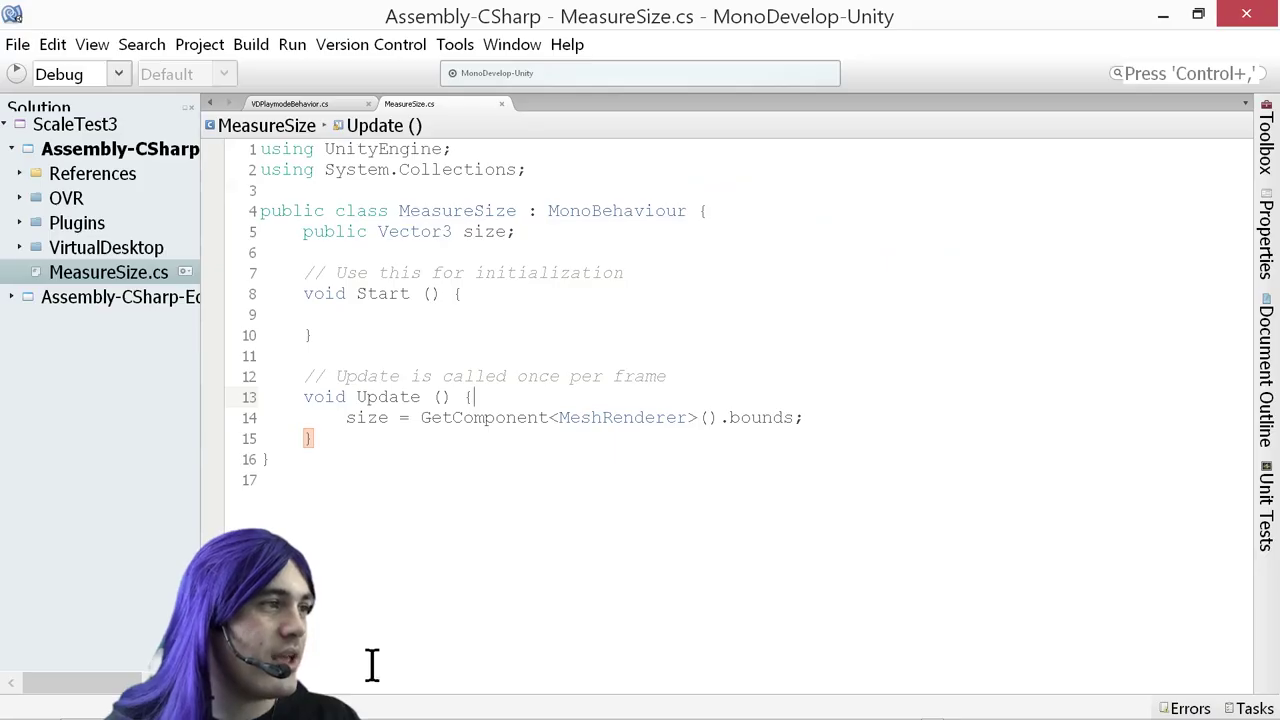
left_click(793, 418)
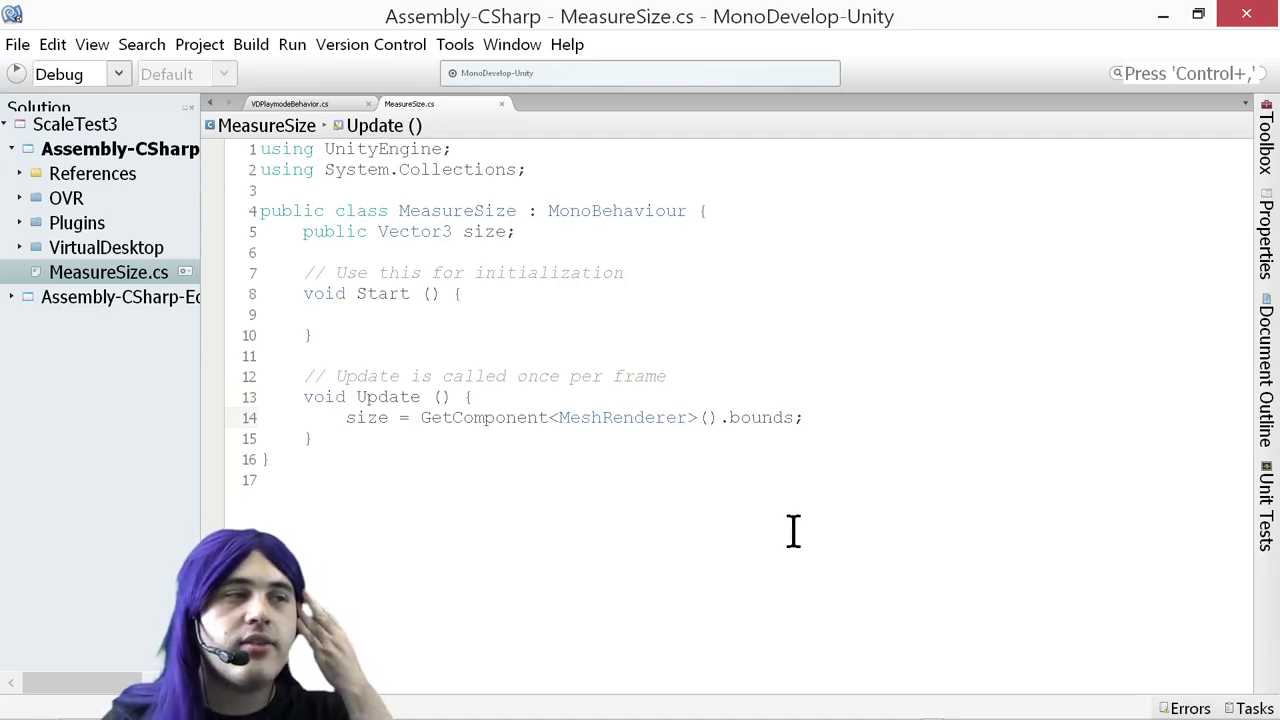
type(".")
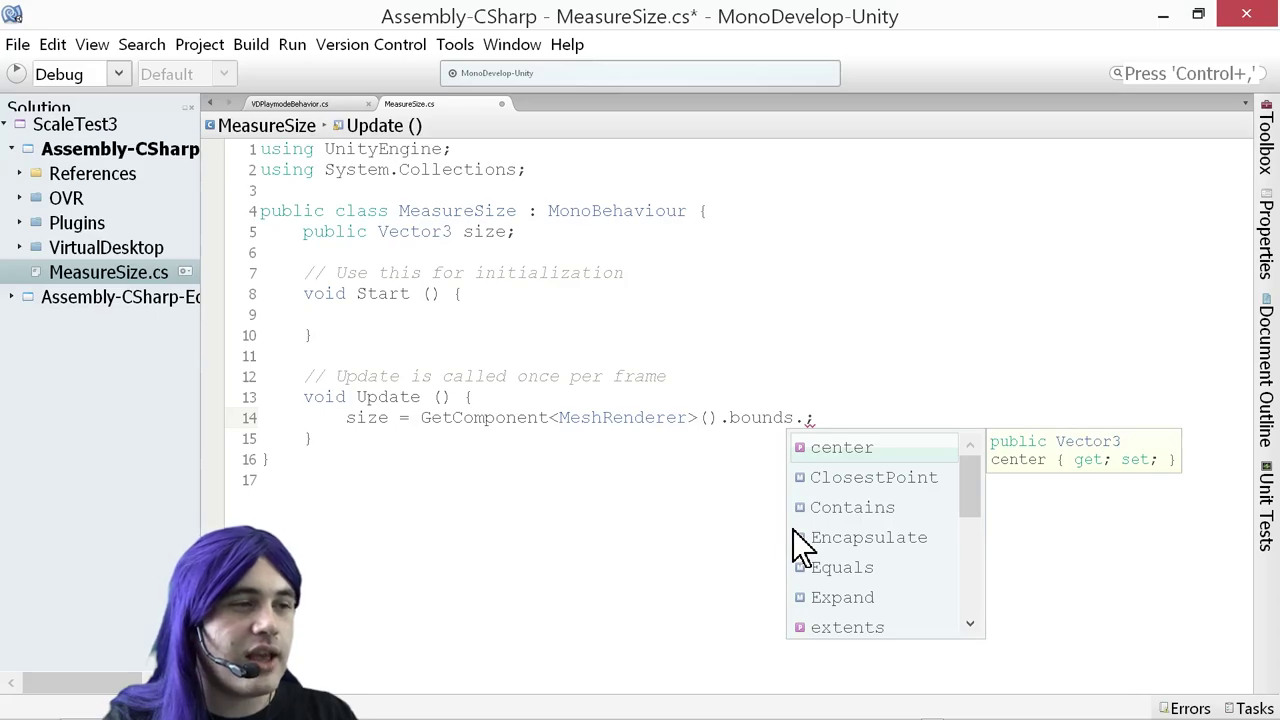
type("ext")
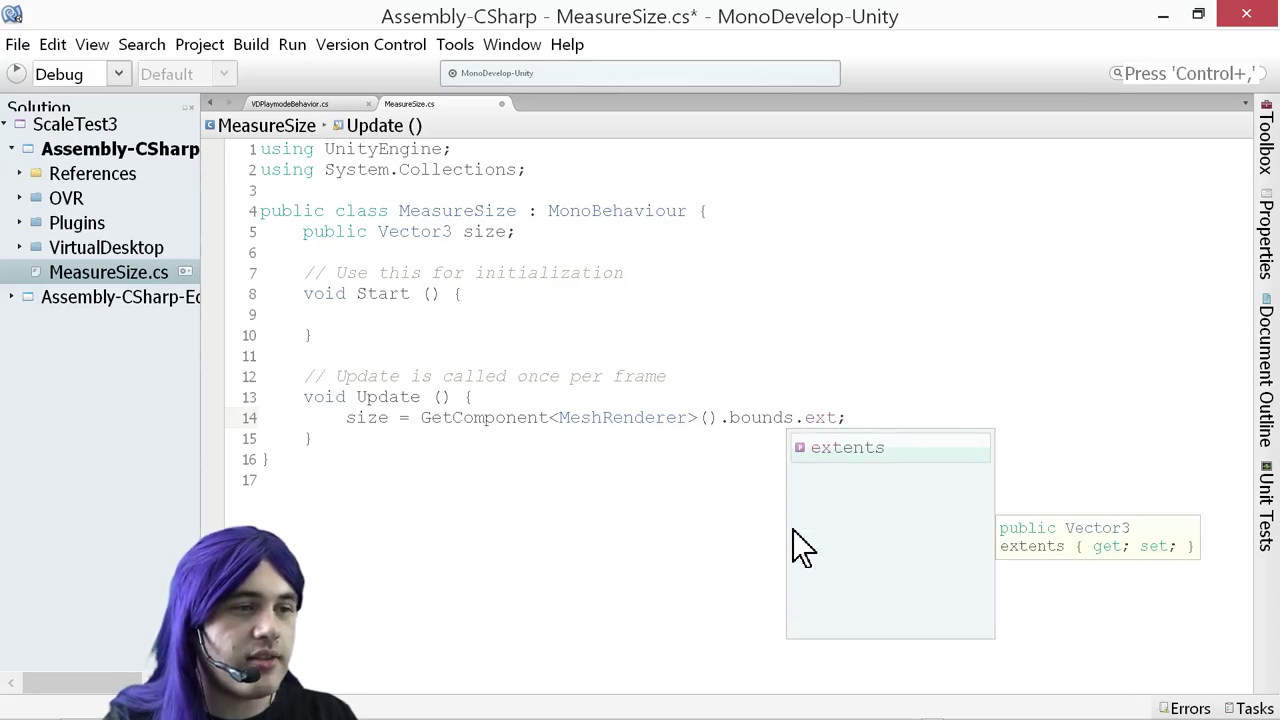
key("Return")
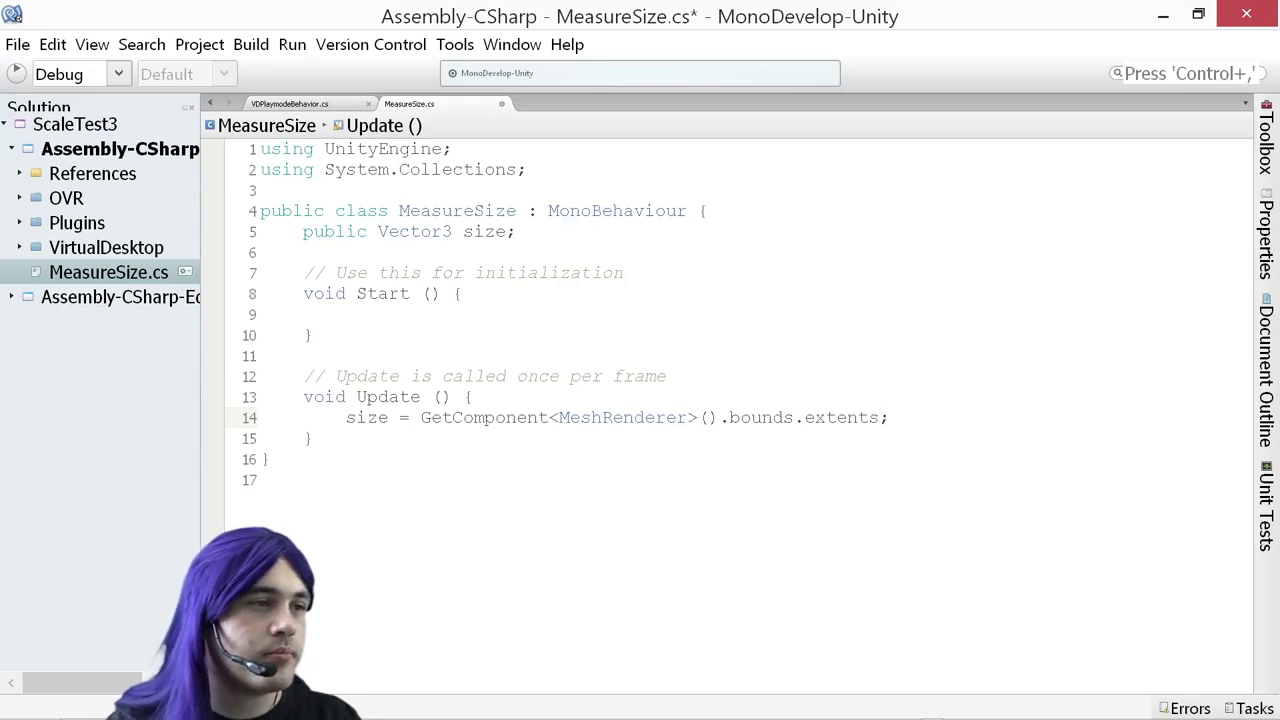
key("ctrl+s")
key("alt+Tab")
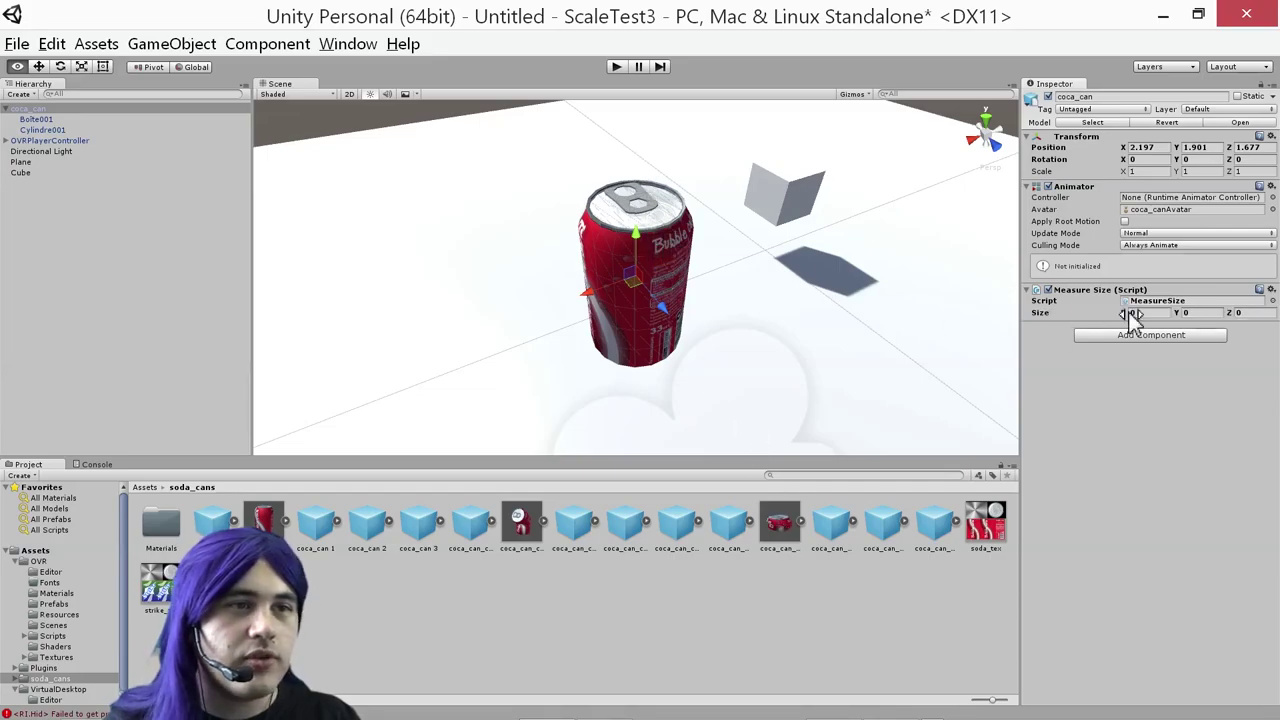
Check the Measure Size X, Y and Z values, then run and stop the scene
left_click(1140, 313)
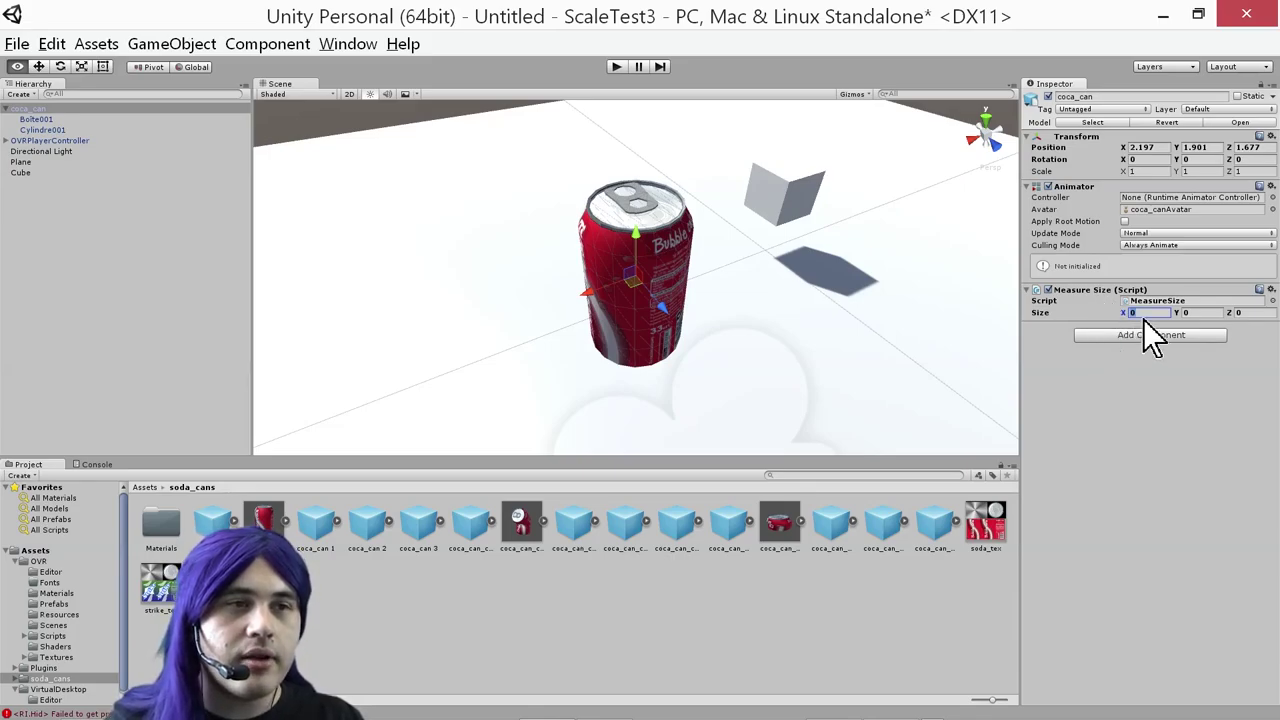
left_click(1200, 313)
left_click(1257, 313)
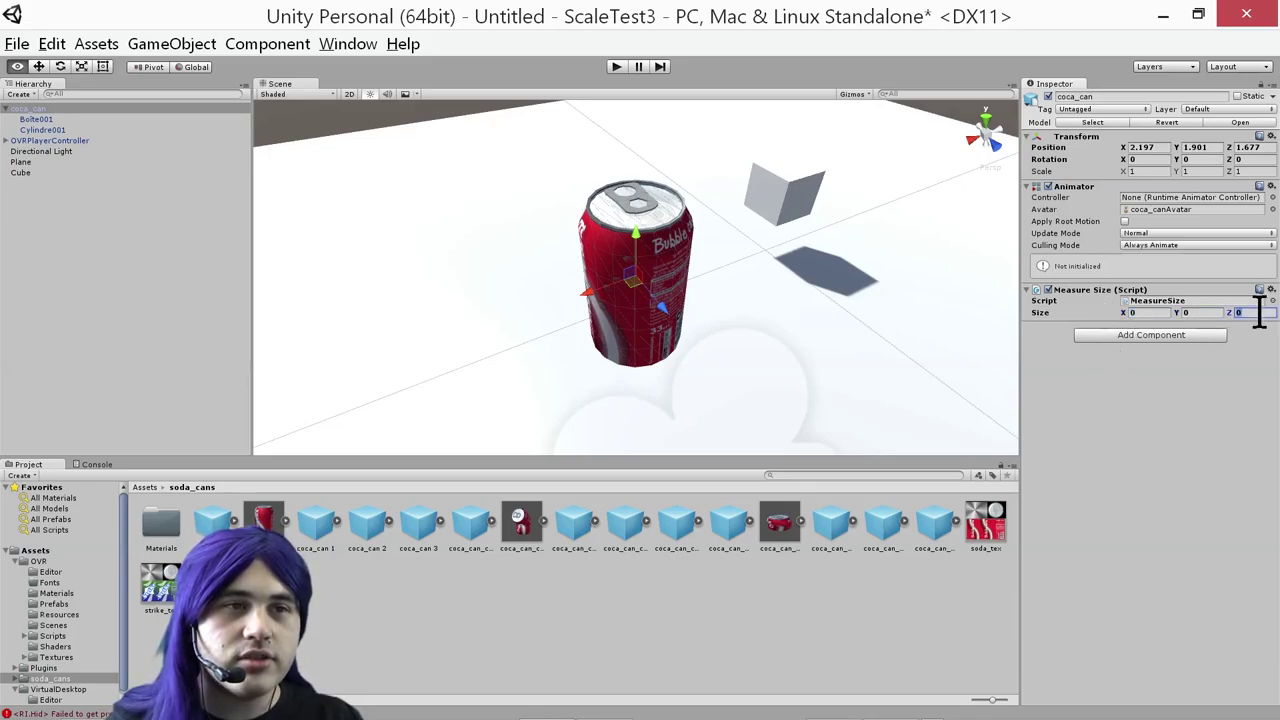
left_click(1135, 313)
left_click(614, 66)
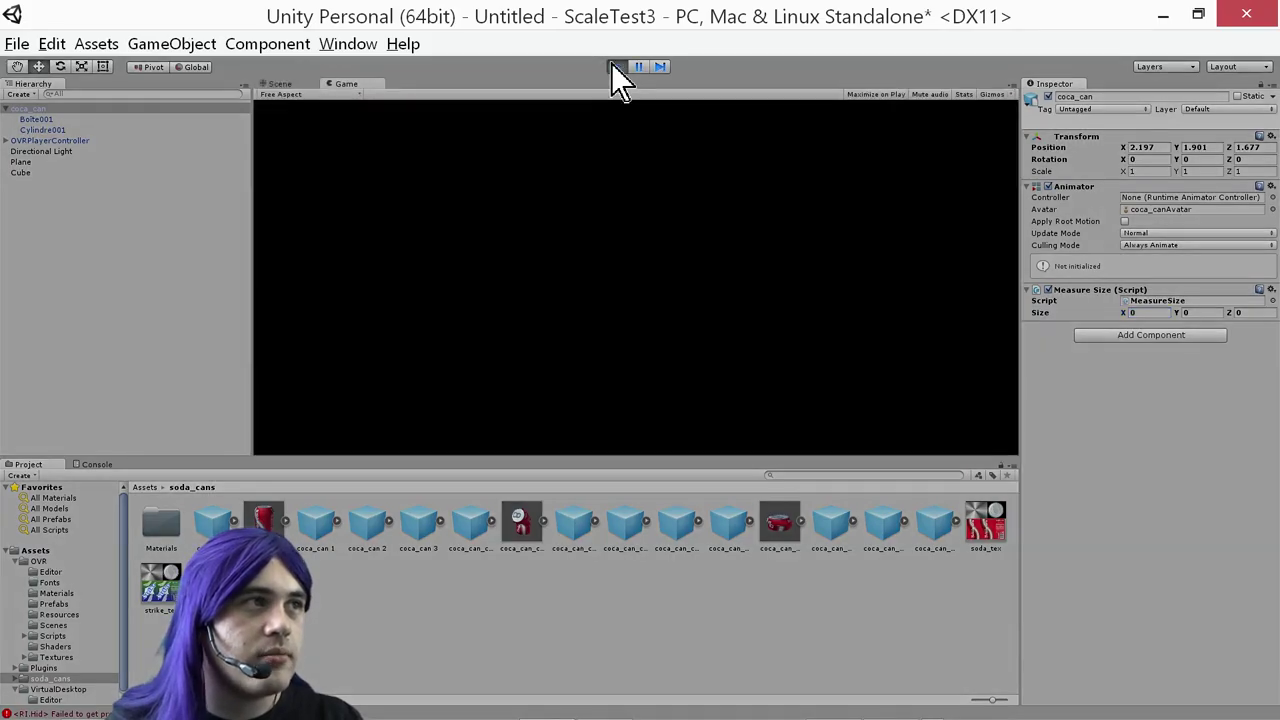
left_click(614, 66)
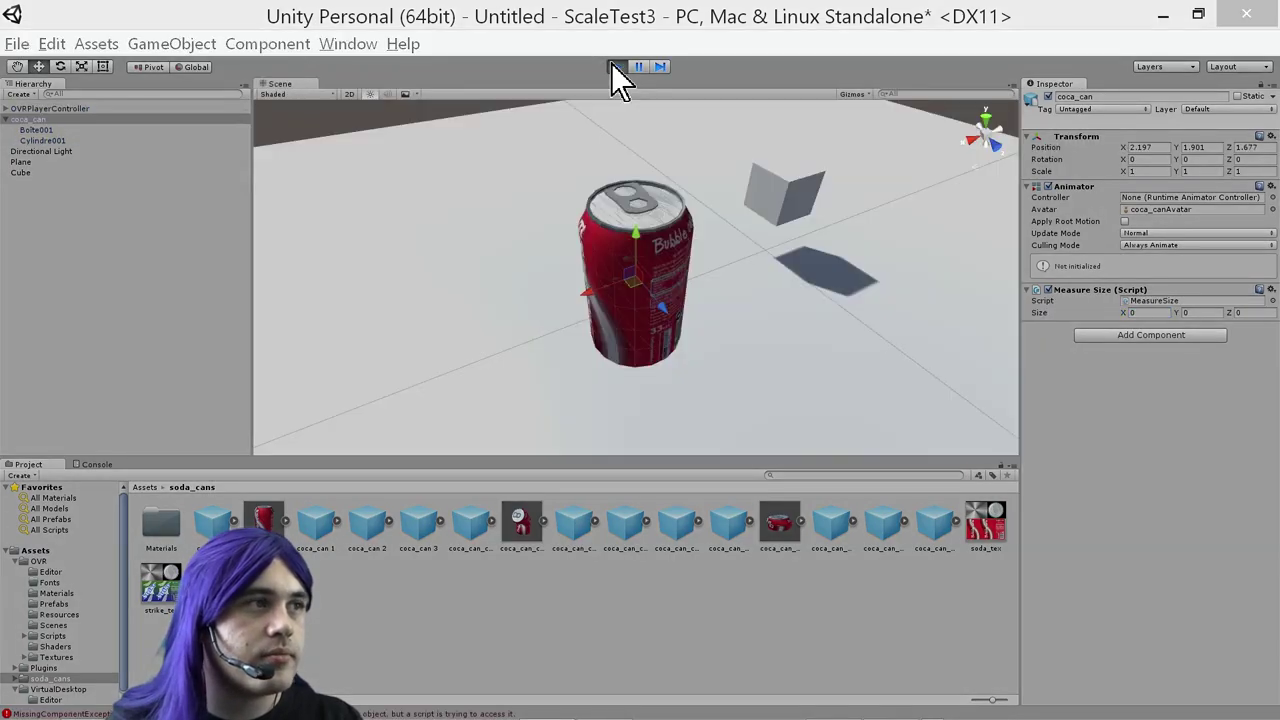
Compare coca_can's Size values, stop play mode and select the can's Cylindre001 mesh
left_click(627, 256)
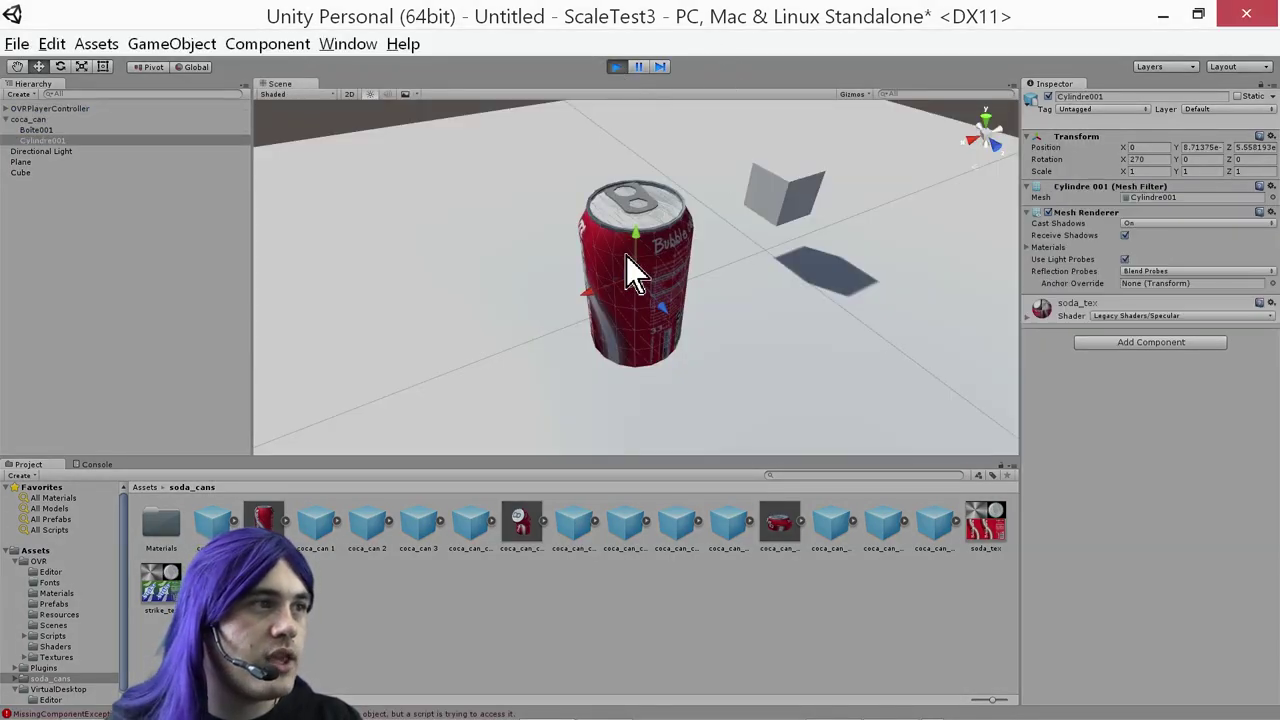
left_click(22, 119)
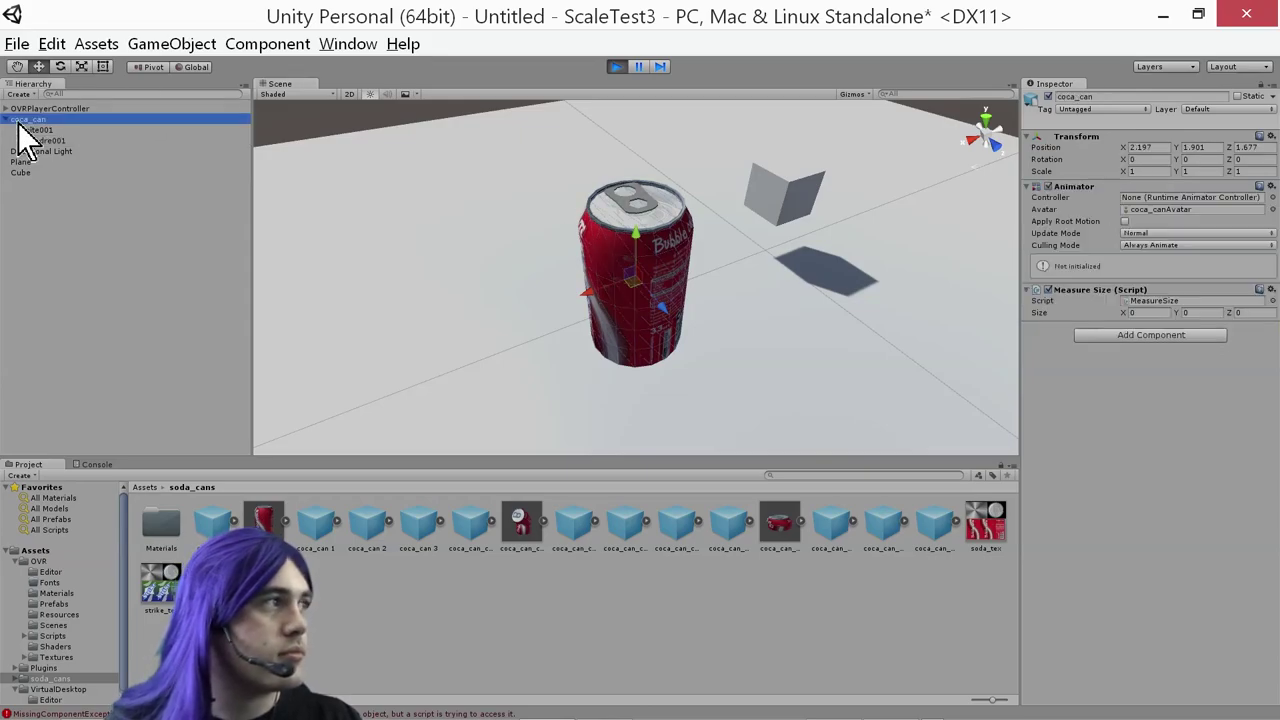
left_click(1150, 313)
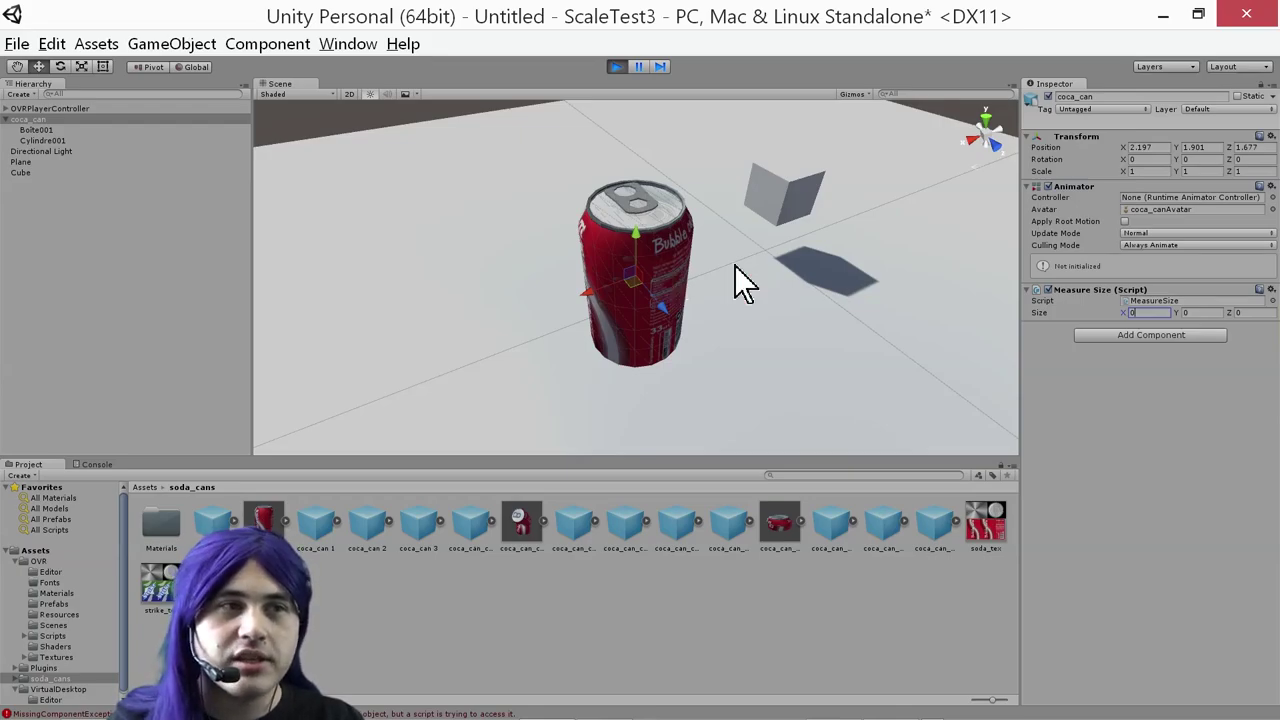
left_click(1190, 312)
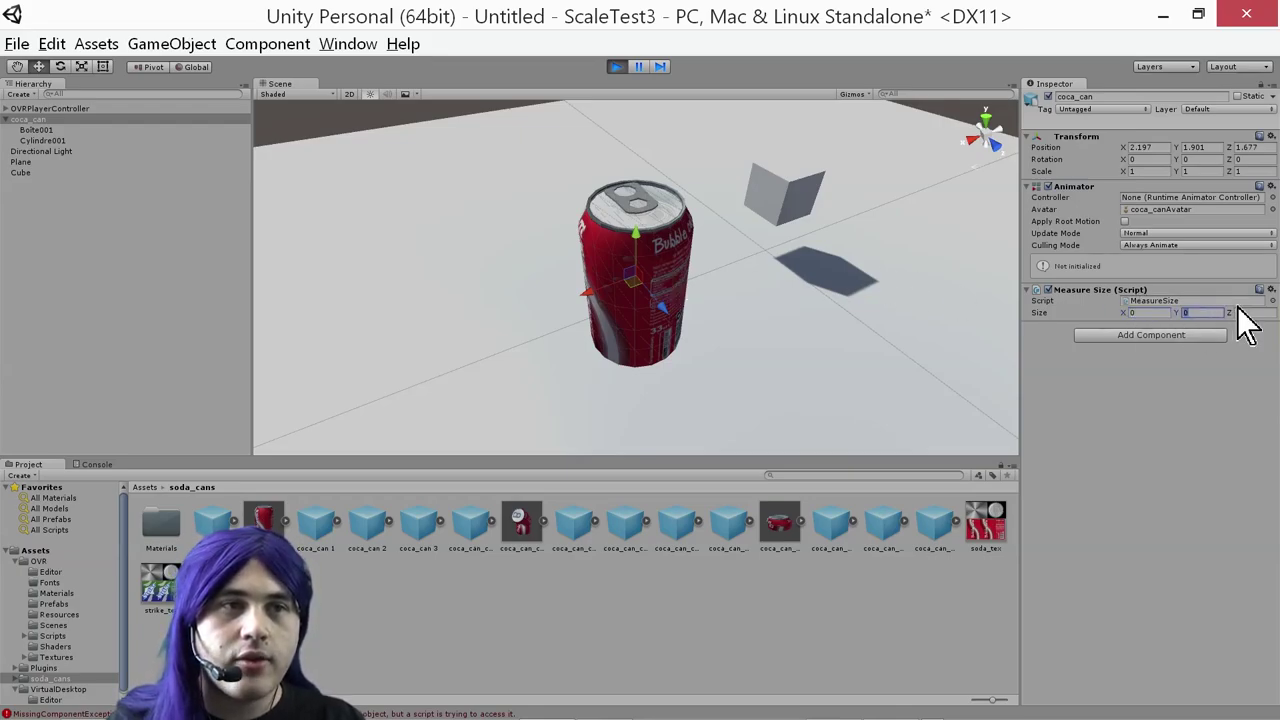
left_click(615, 68)
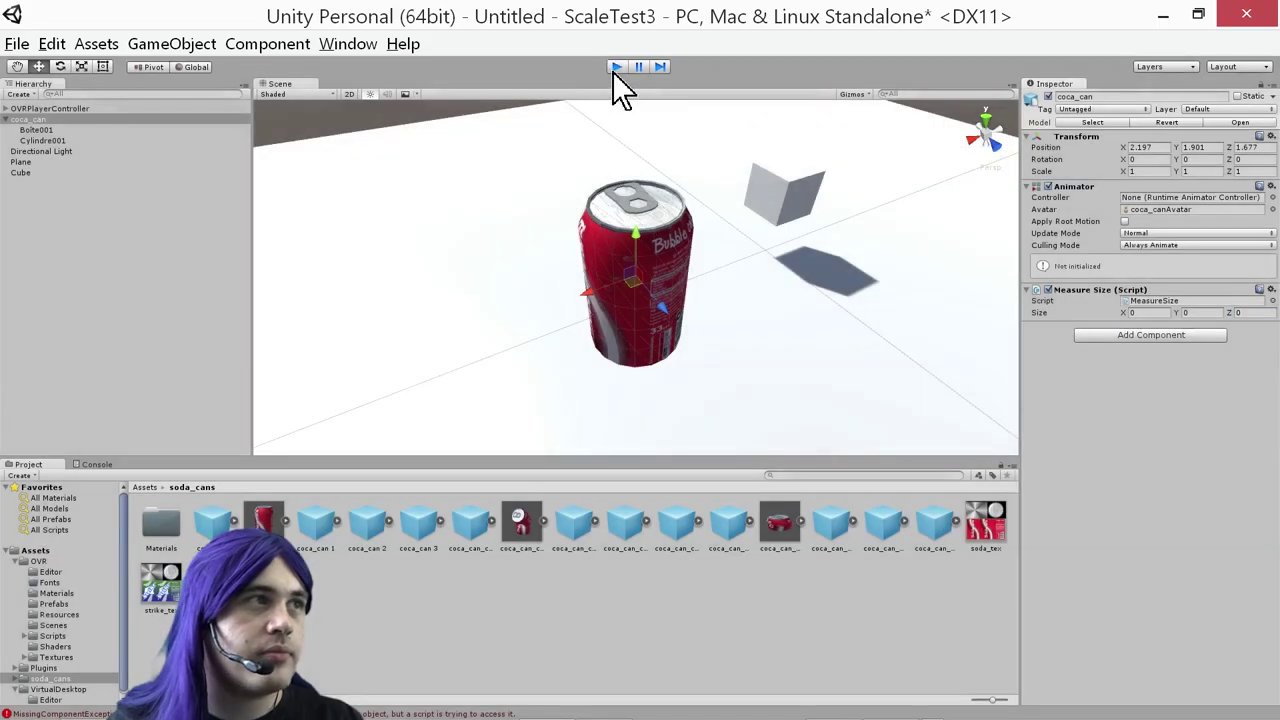
left_click(668, 237)
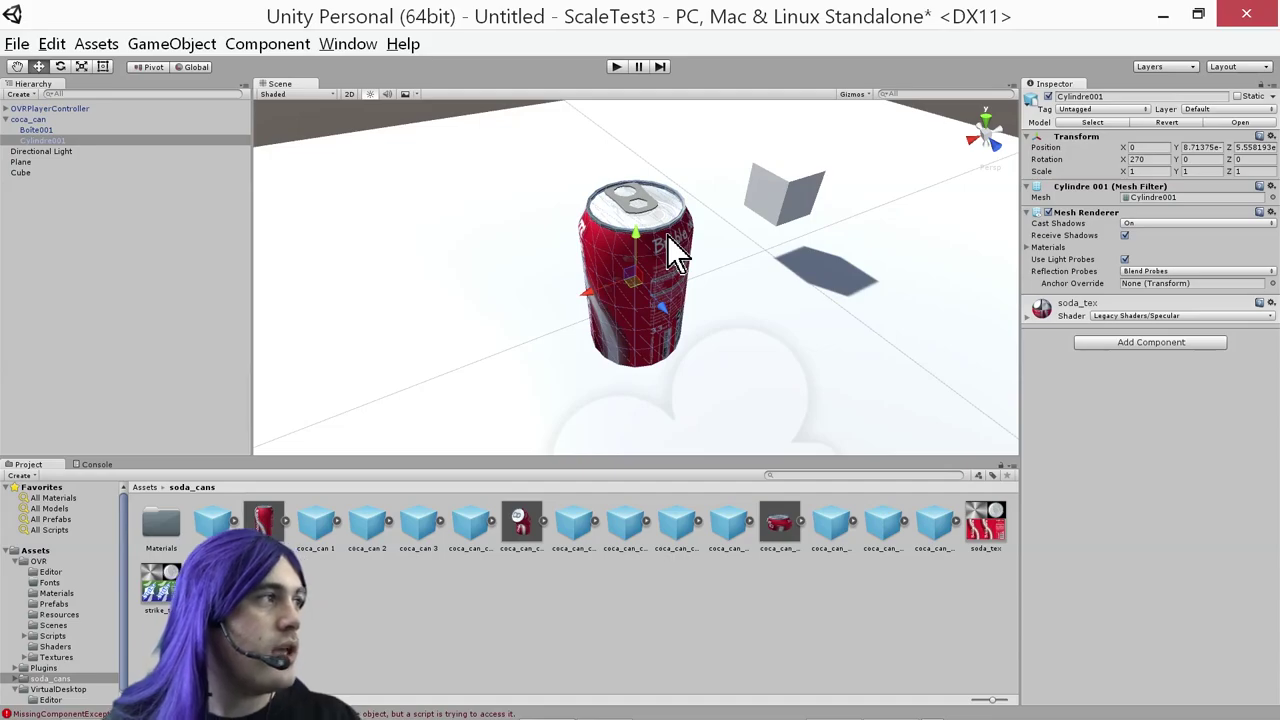
Drag coca_can's Measure Size component onto Cylindre001 and select Cylindre001 to confirm
key("alt+Tab")
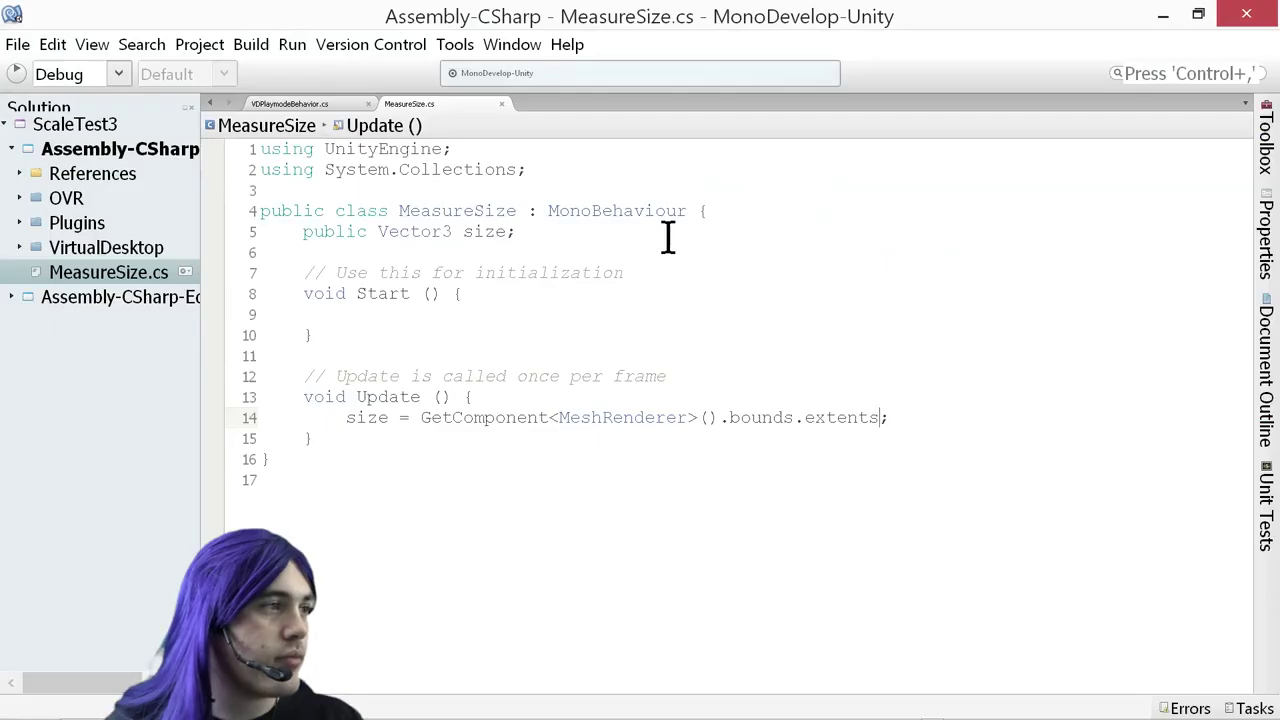
key("alt+Tab")
left_click(30, 120)
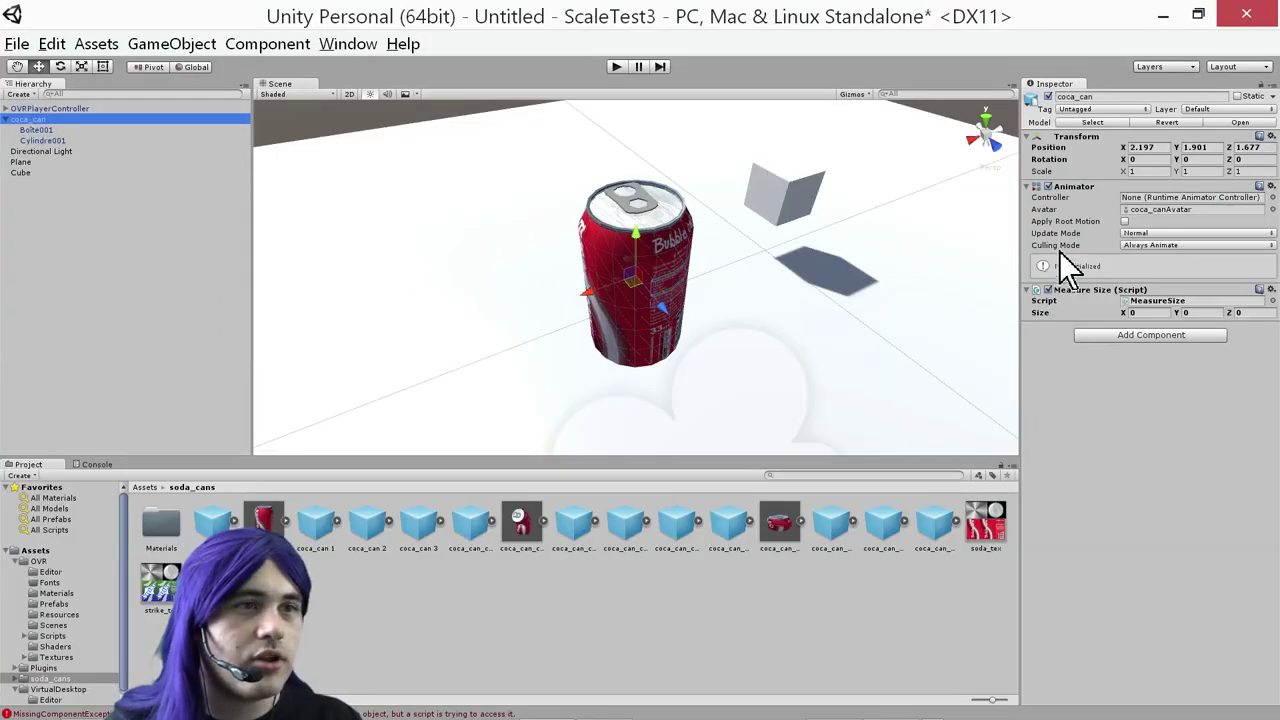
left_click_drag(1095, 292, 42, 155)
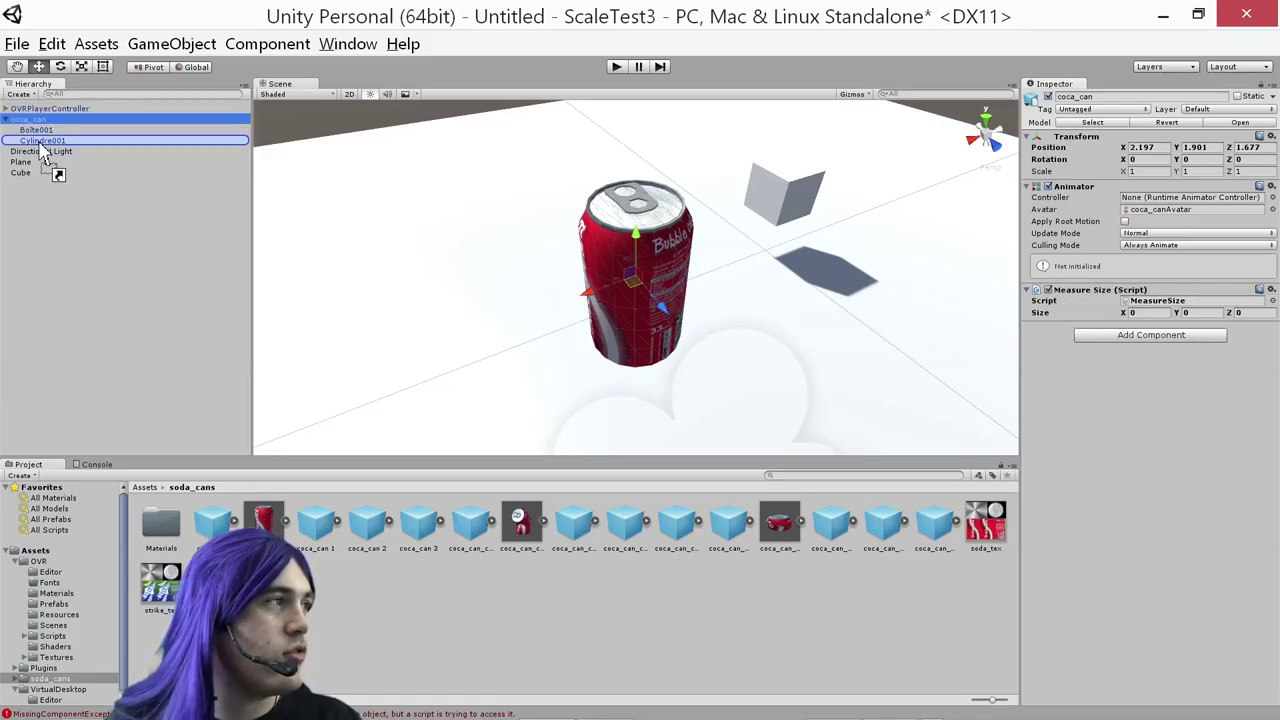
left_click_drag(41, 152, 38, 142)
left_click(38, 142)
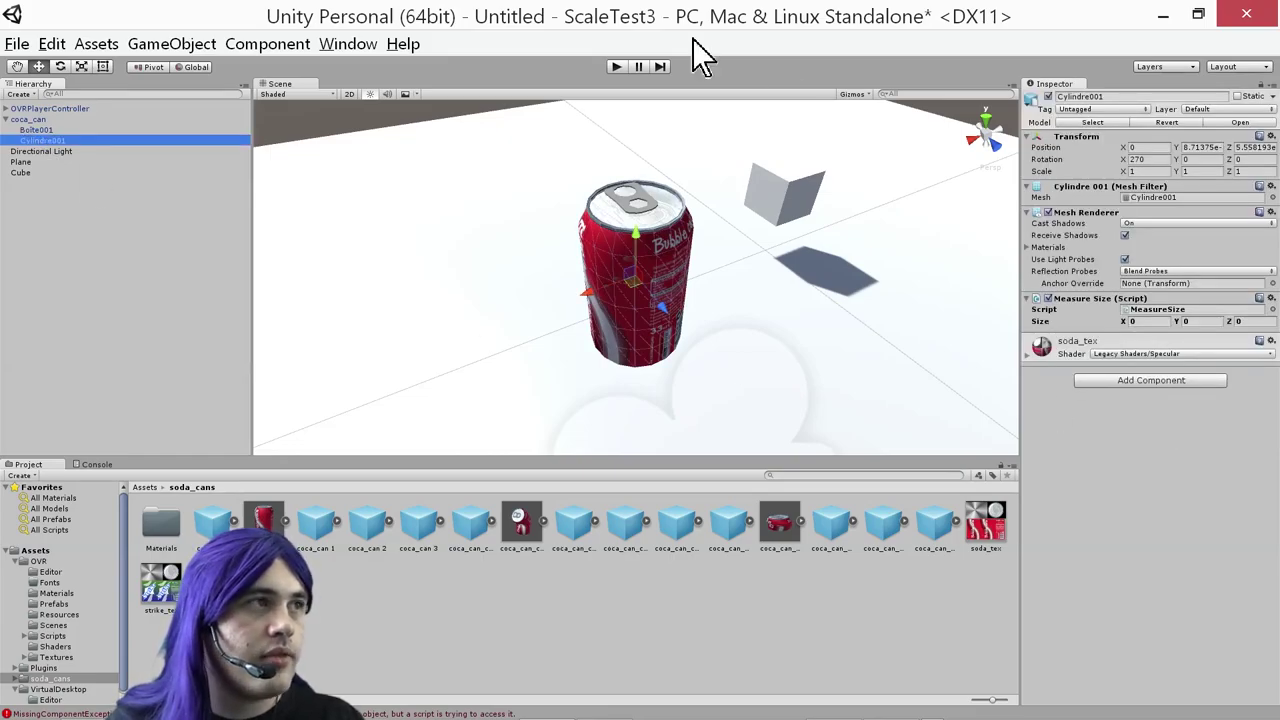
Run the scene and read Cylindre001's full Size X, Y and Z values
left_click(617, 67)
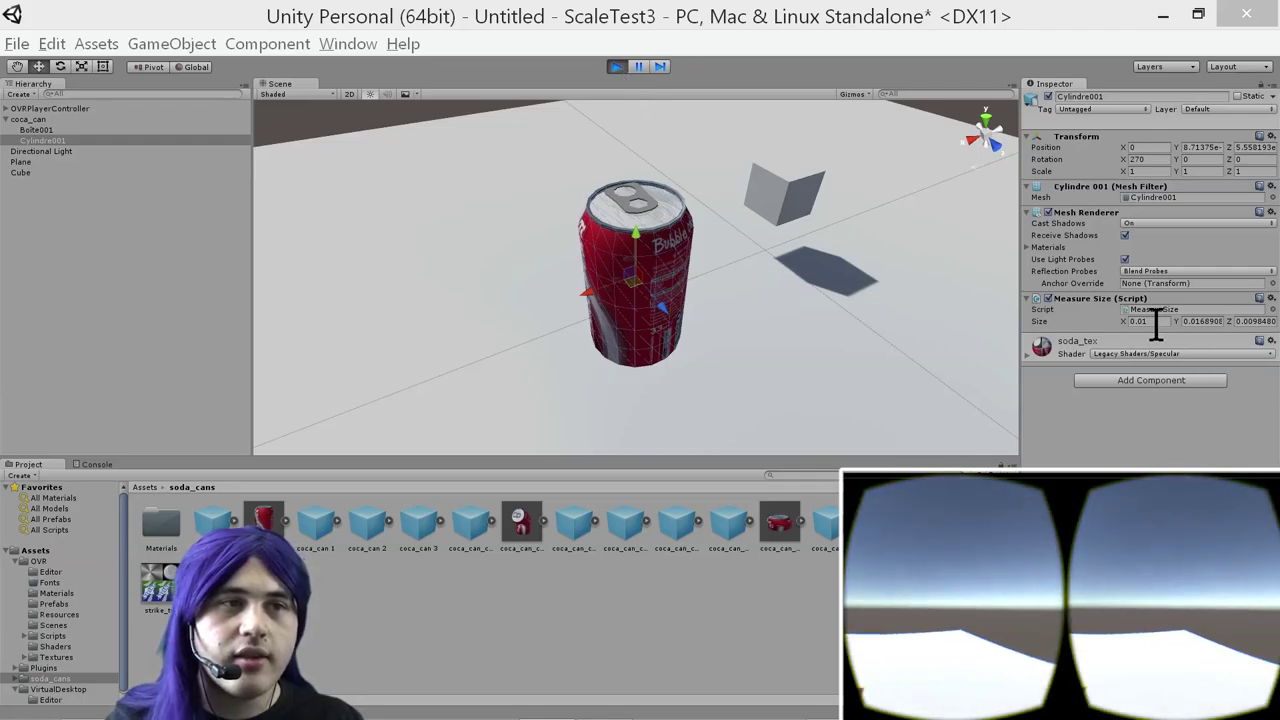
left_click(1156, 322)
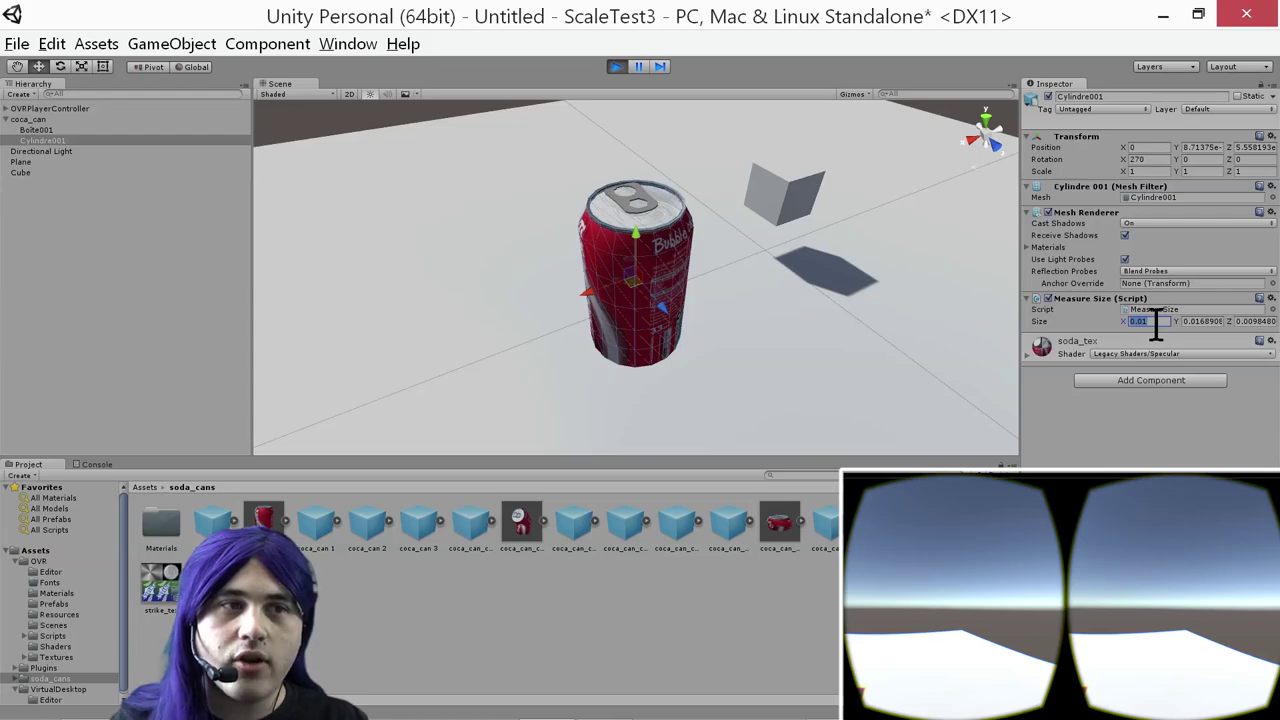
left_click(1196, 322)
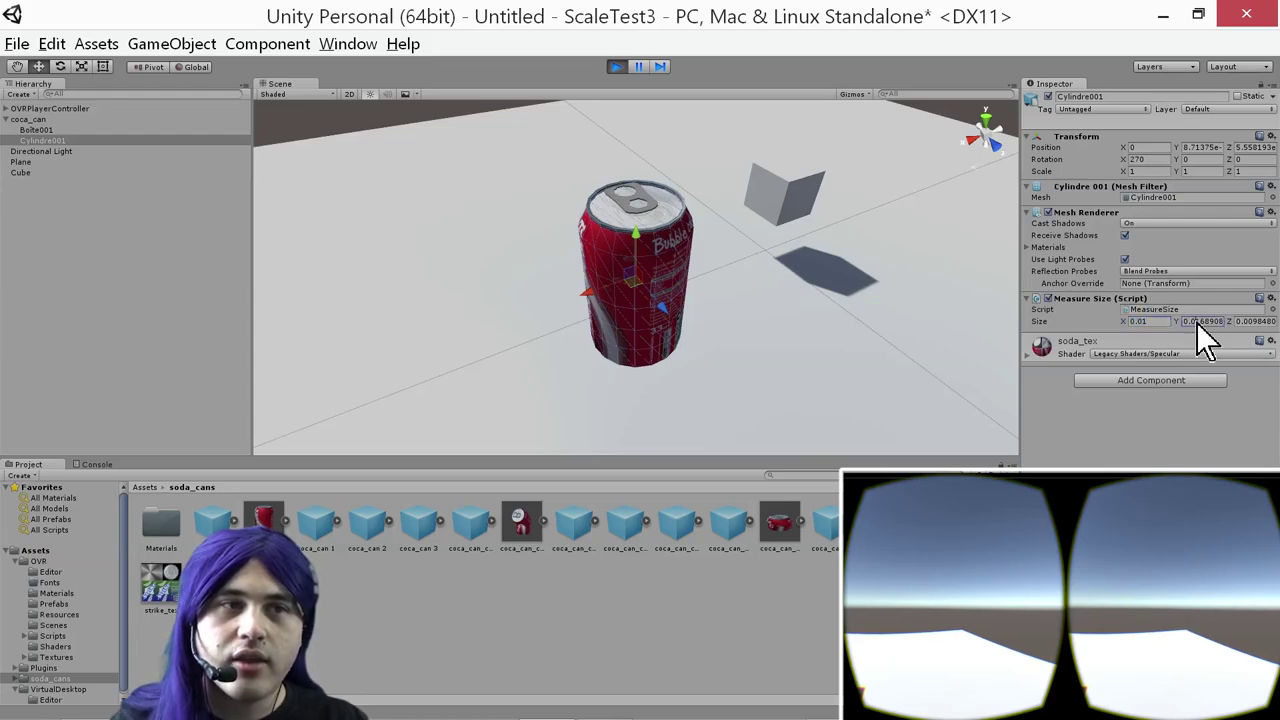
left_click(1248, 322)
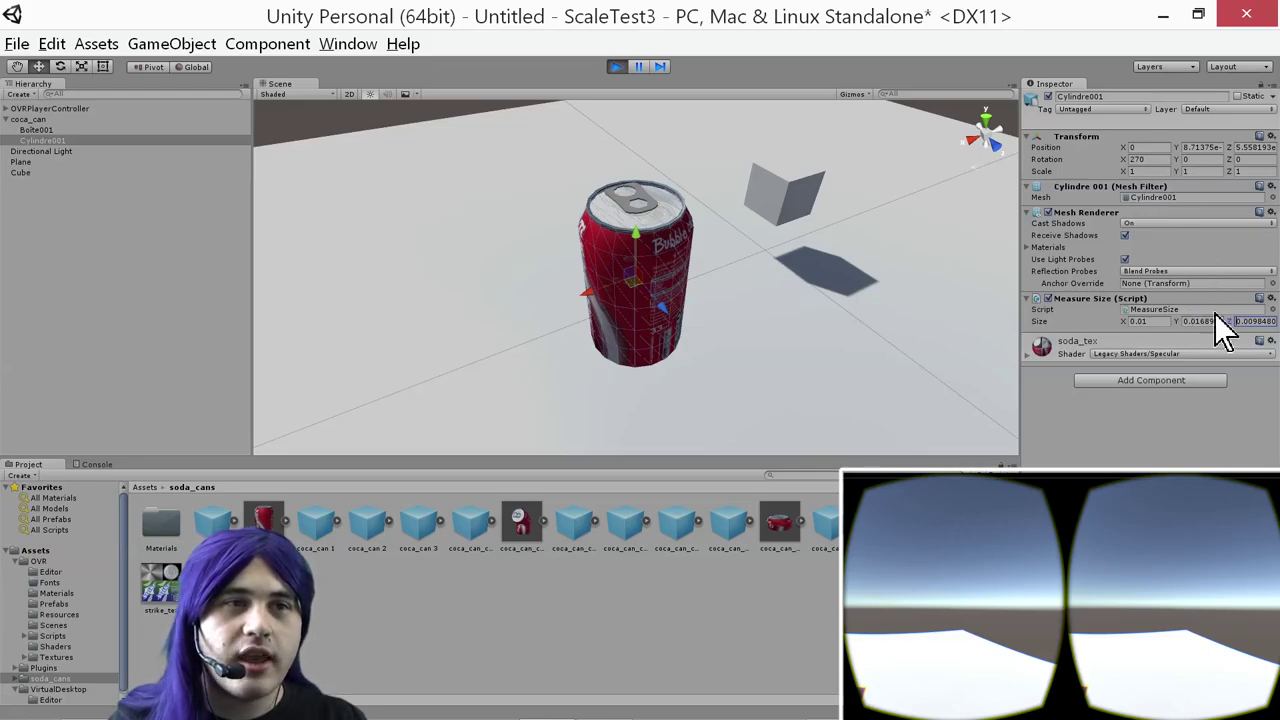
Clear the Y scale, then stretch the can along Z and widen it along X
left_click(1207, 171)
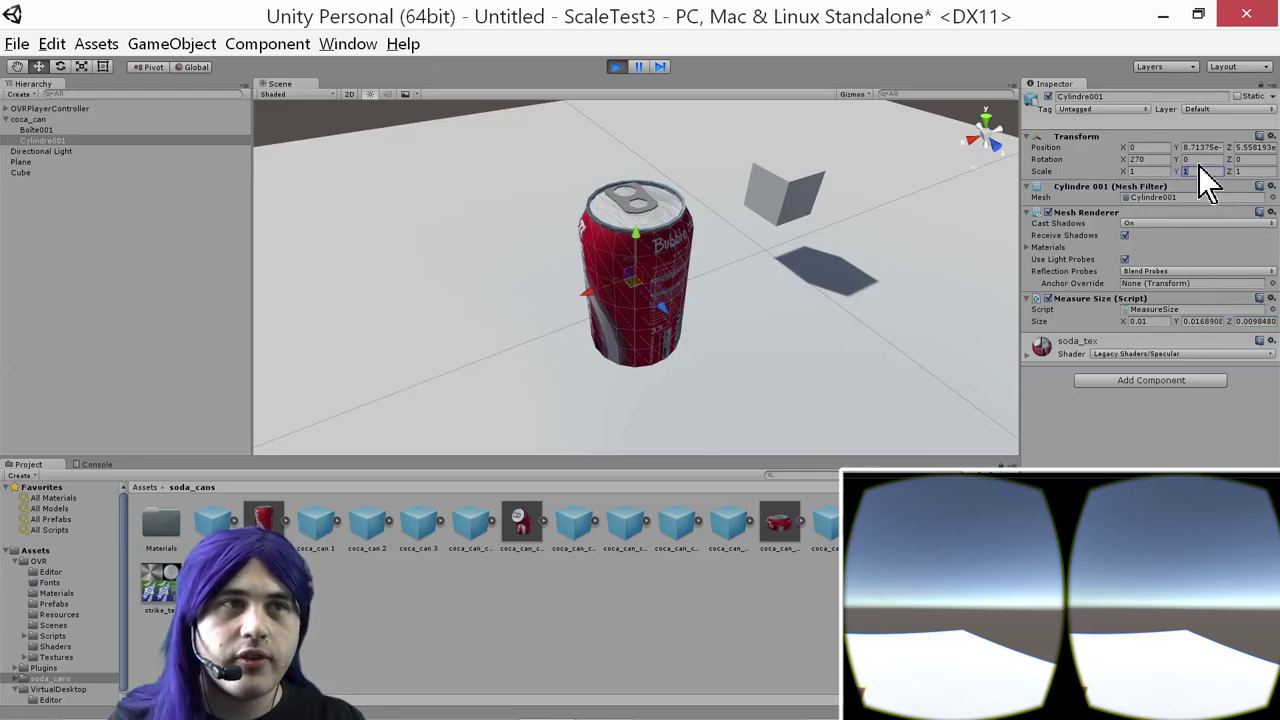
key("BackSpace")
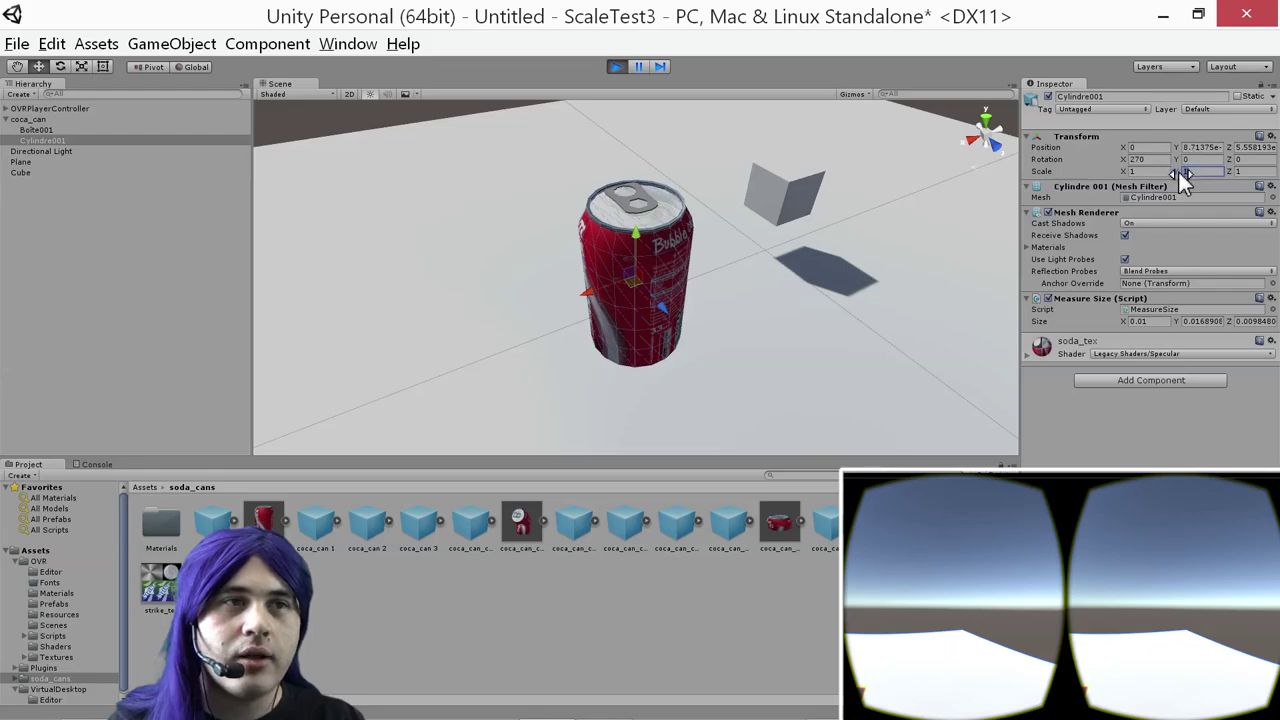
left_click(80, 66)
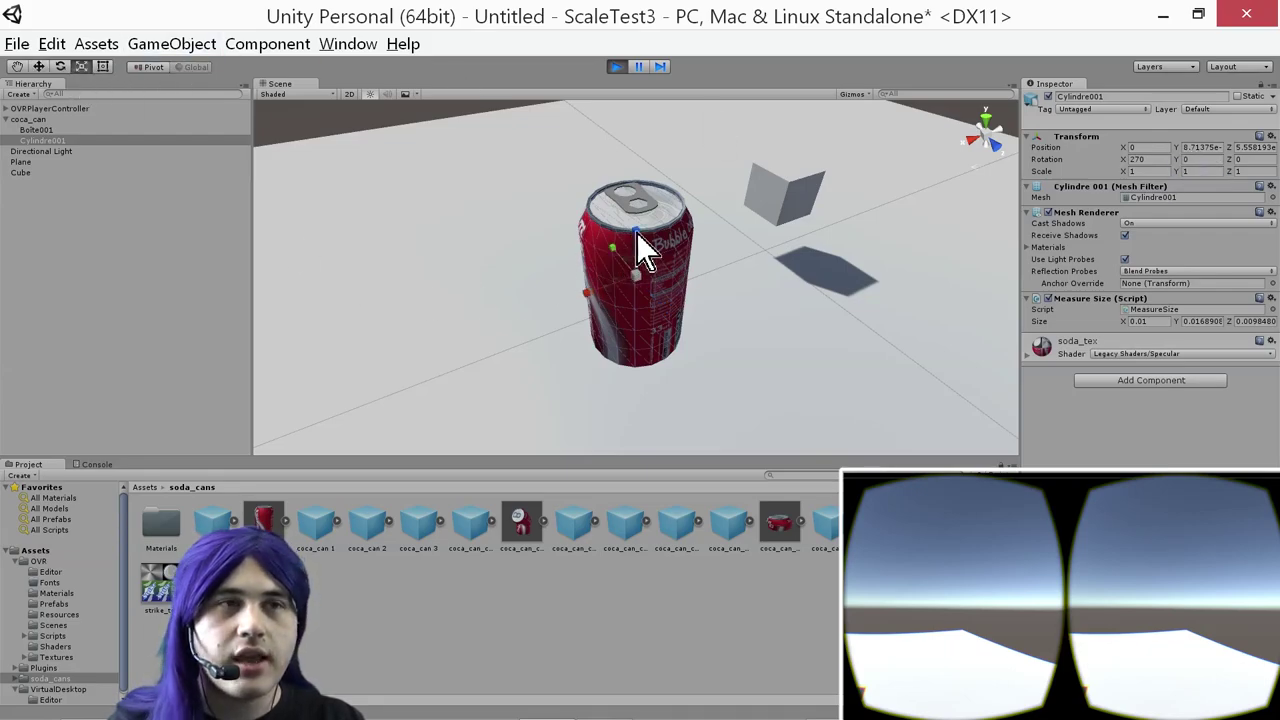
mouse_move(636, 233)
left_mouse_down()
mouse_move(661, 225)
mouse_move(616, 244)
left_mouse_up()
left_click_drag(588, 298, 581, 293)
Restart the scene, read Size 0.01, 0.0168908, 0.0098480, then stop play mode
left_click(616, 66)
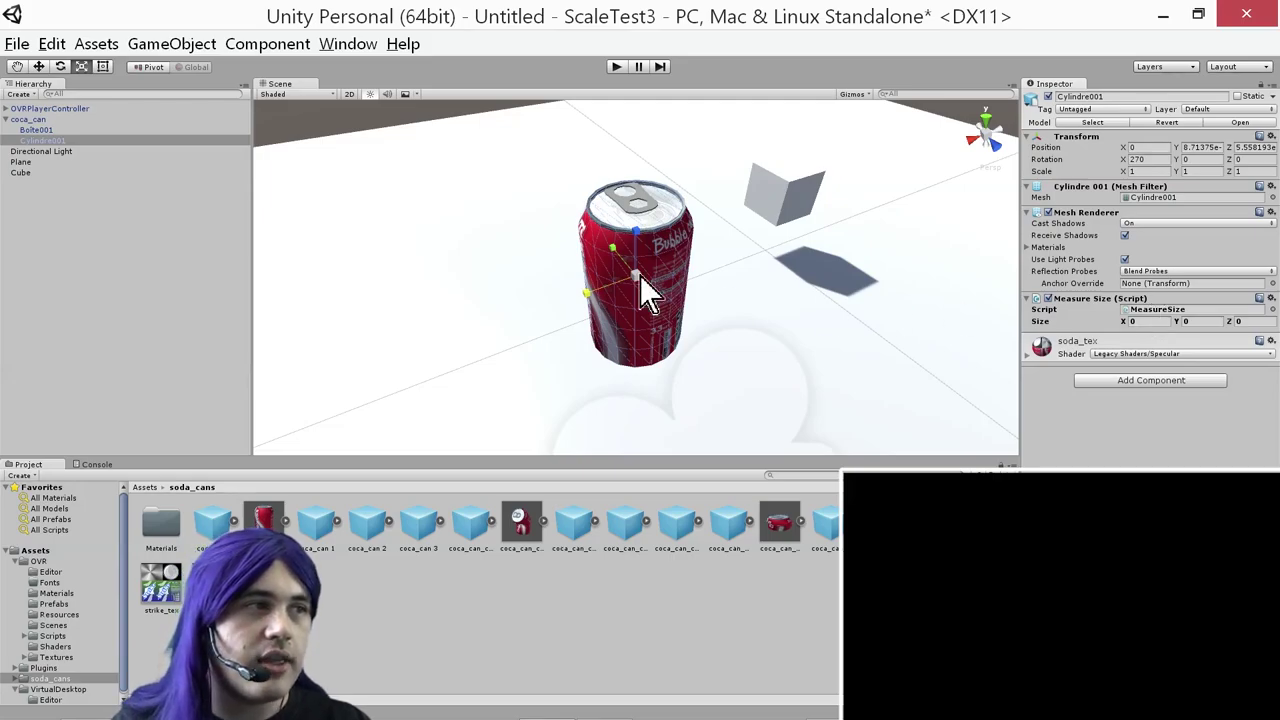
left_click(616, 67)
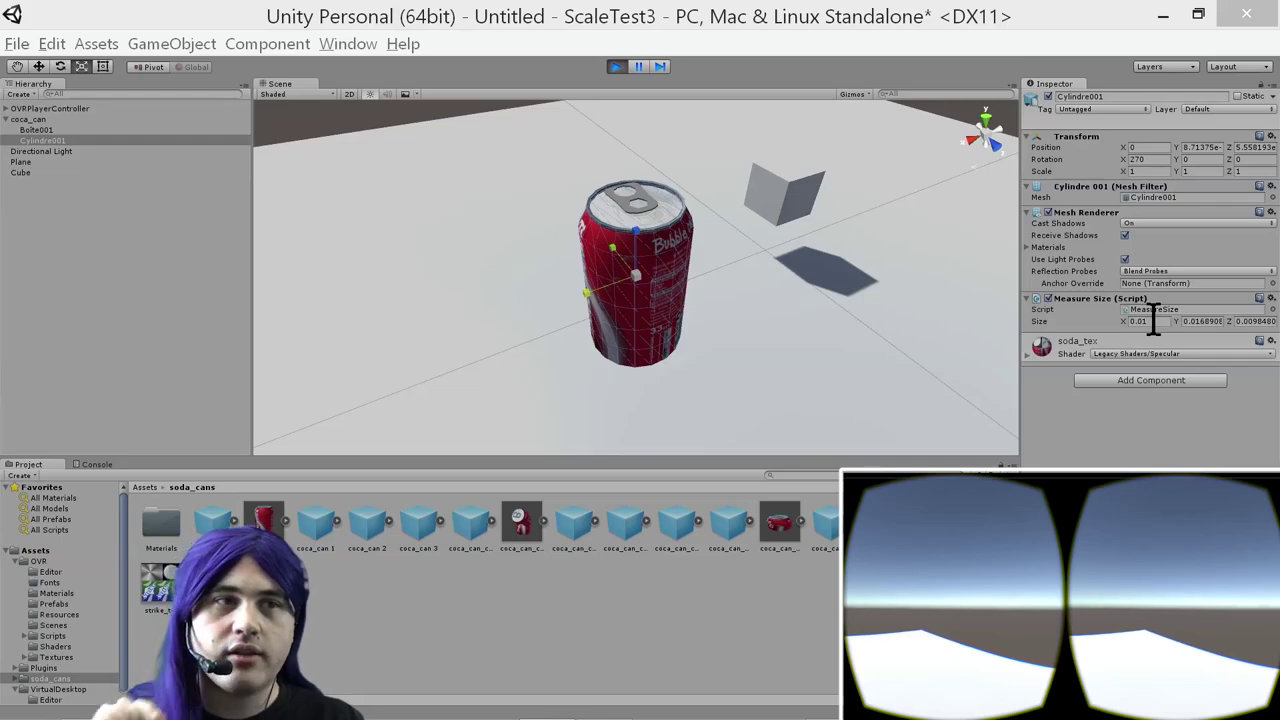
left_click(1150, 321)
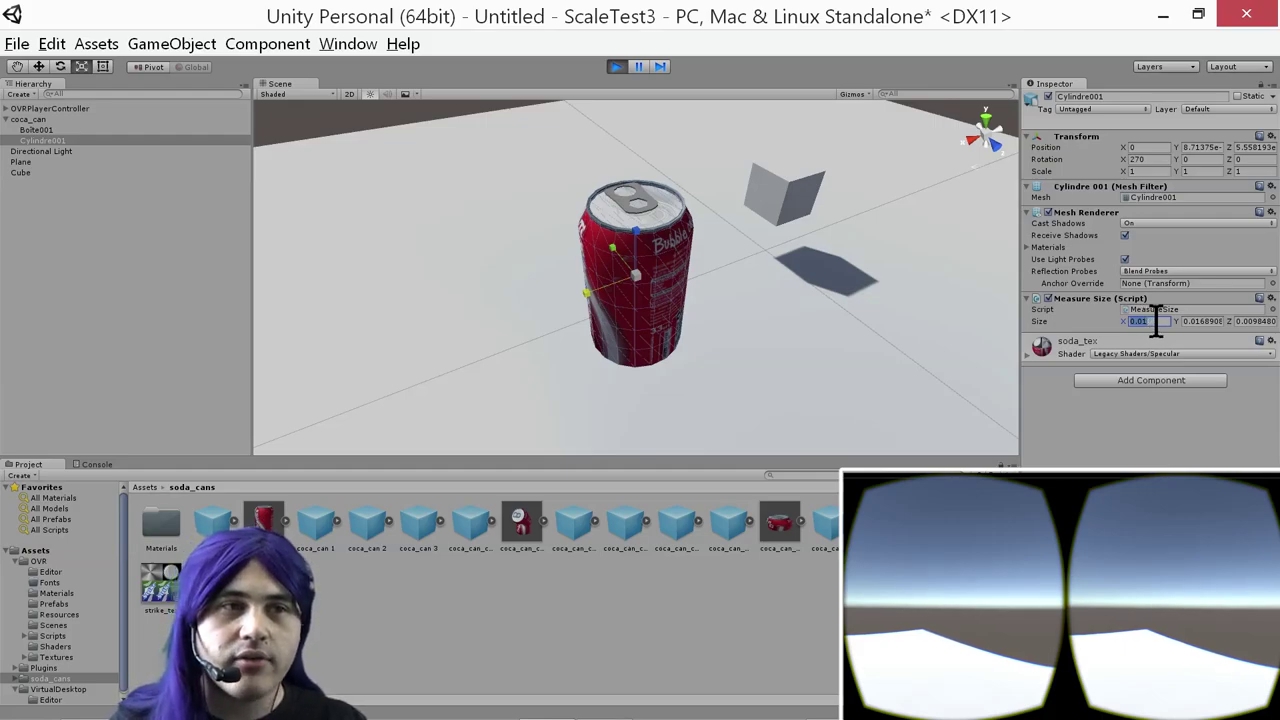
left_click(1197, 320)
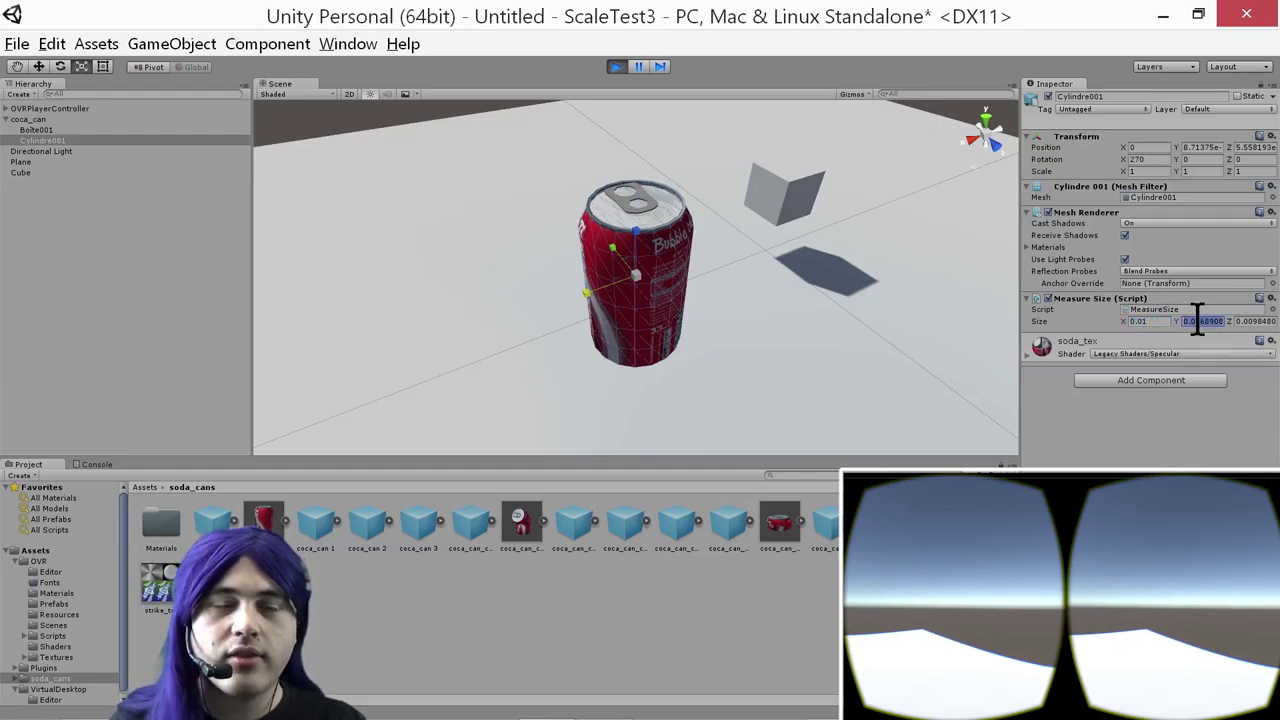
left_click(1253, 321)
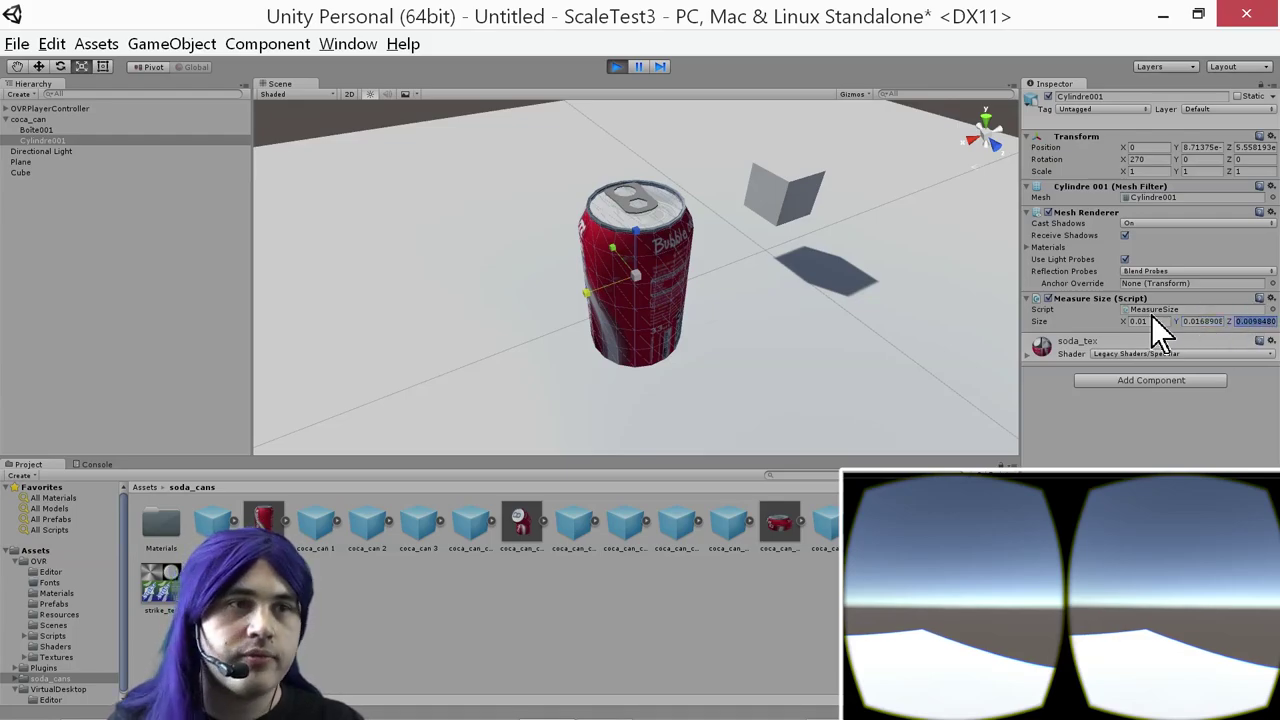
left_click(617, 66)
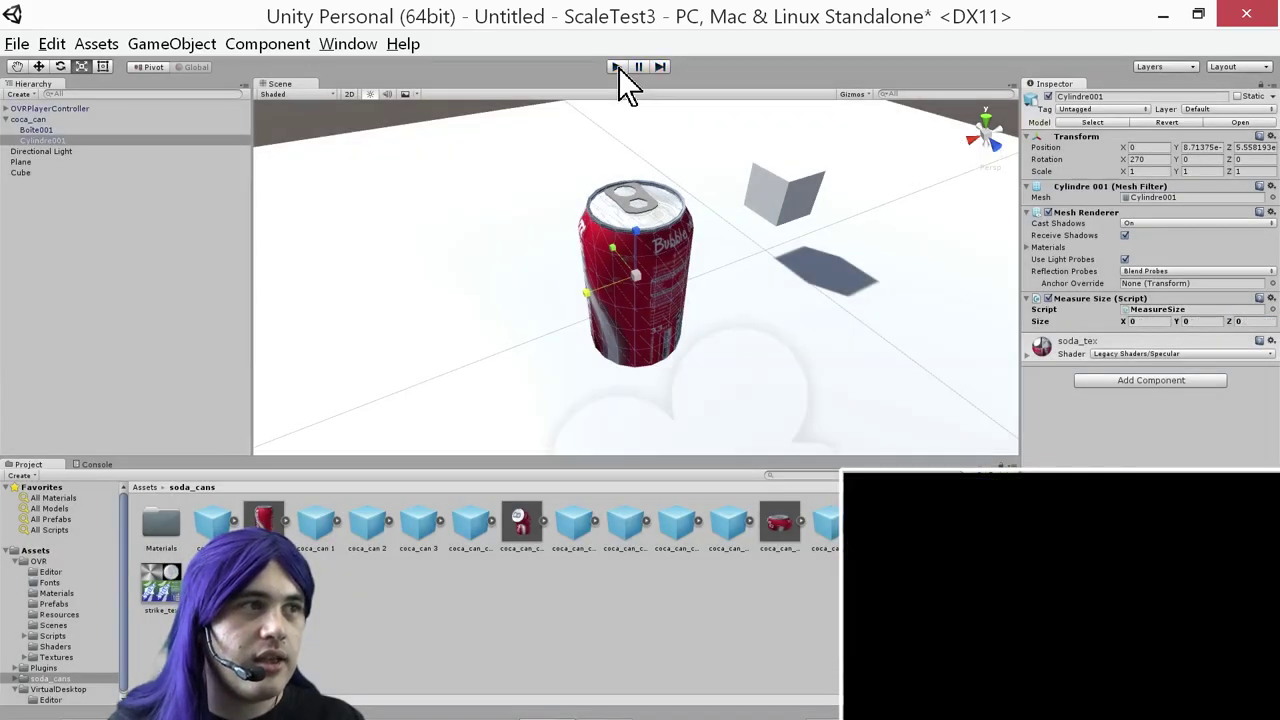
Multiply the extents by 2.0f on line 14, save, and run the scene in Unity
key("alt+Tab")
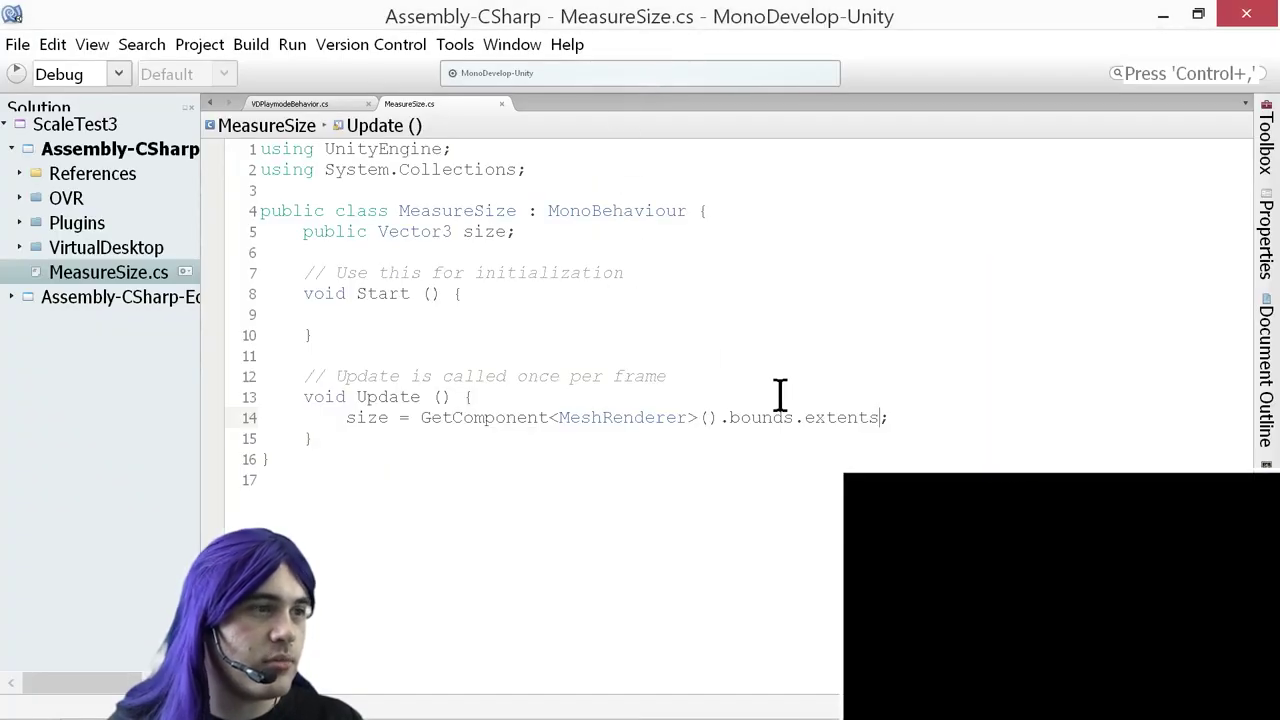
type("* ")
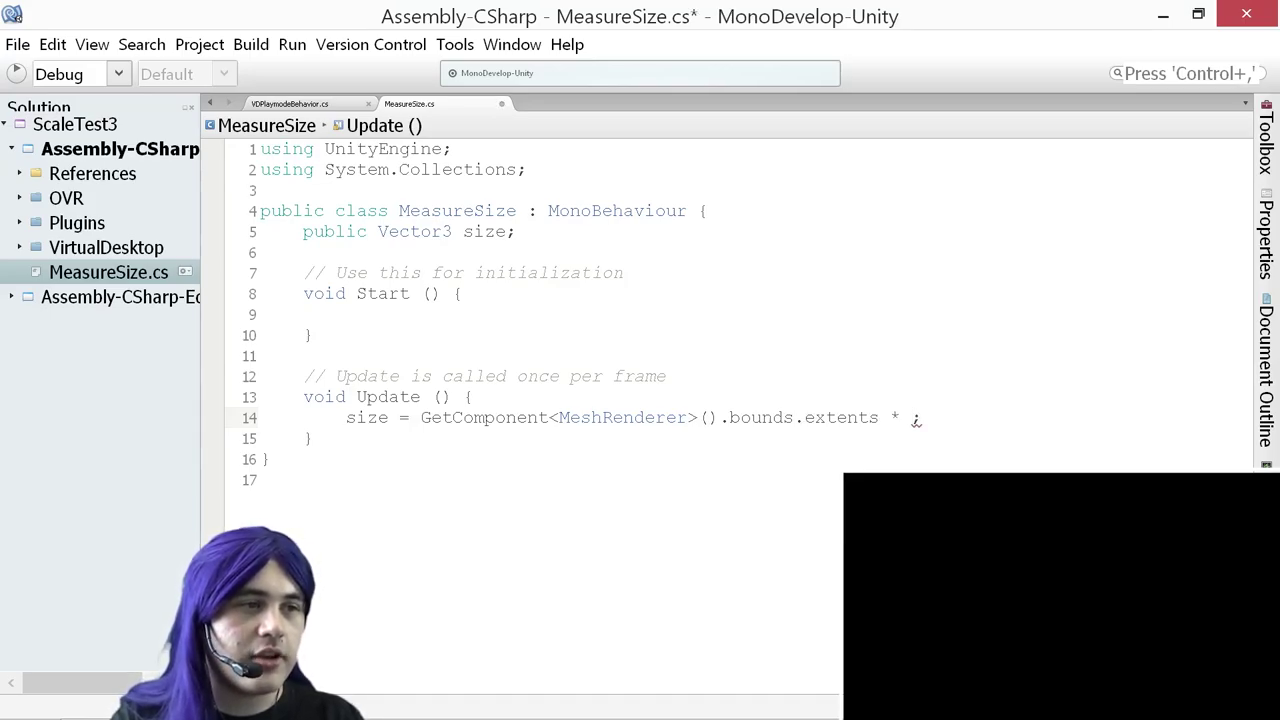
type("2.0f")
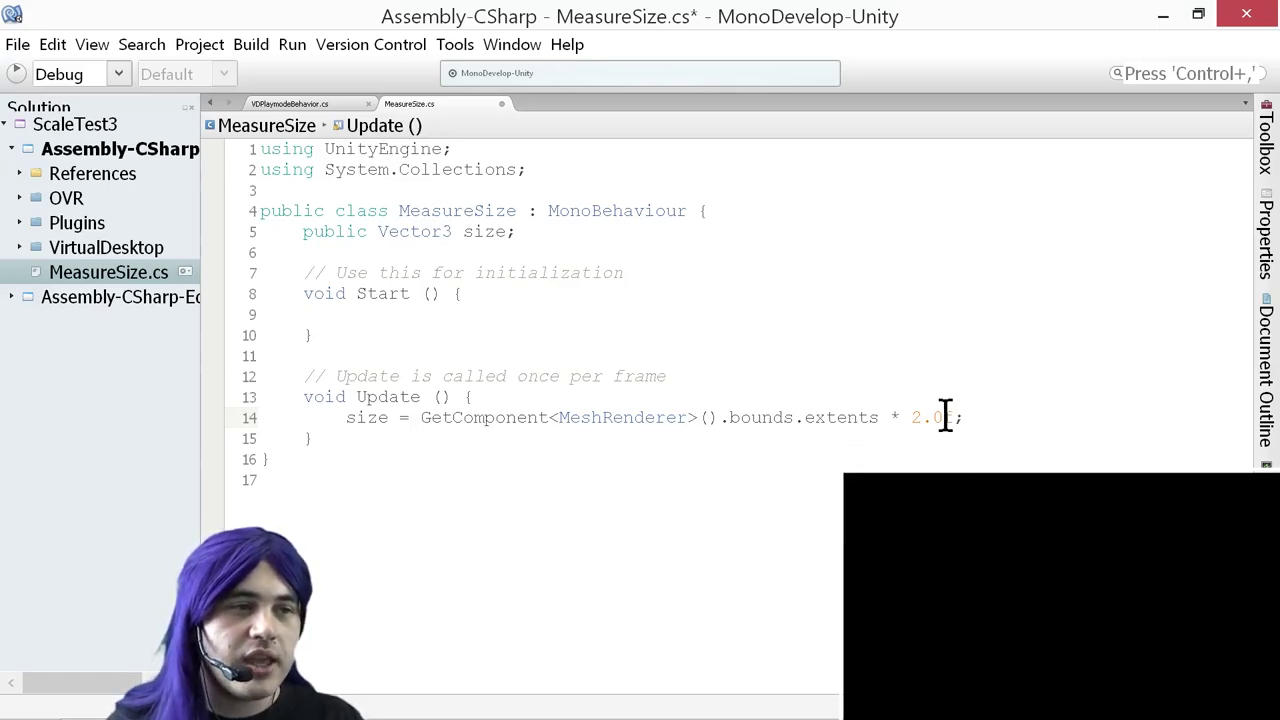
left_click_drag(944, 417, 953, 417)
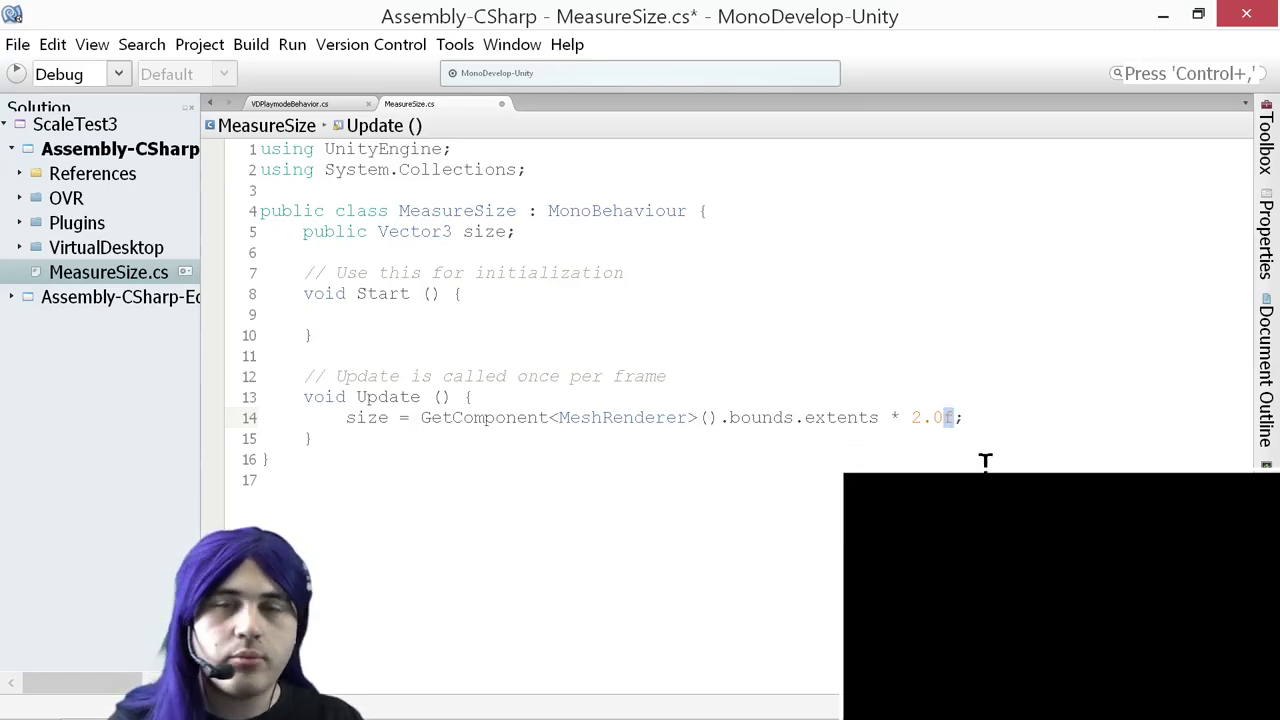
key("ctrl+s")
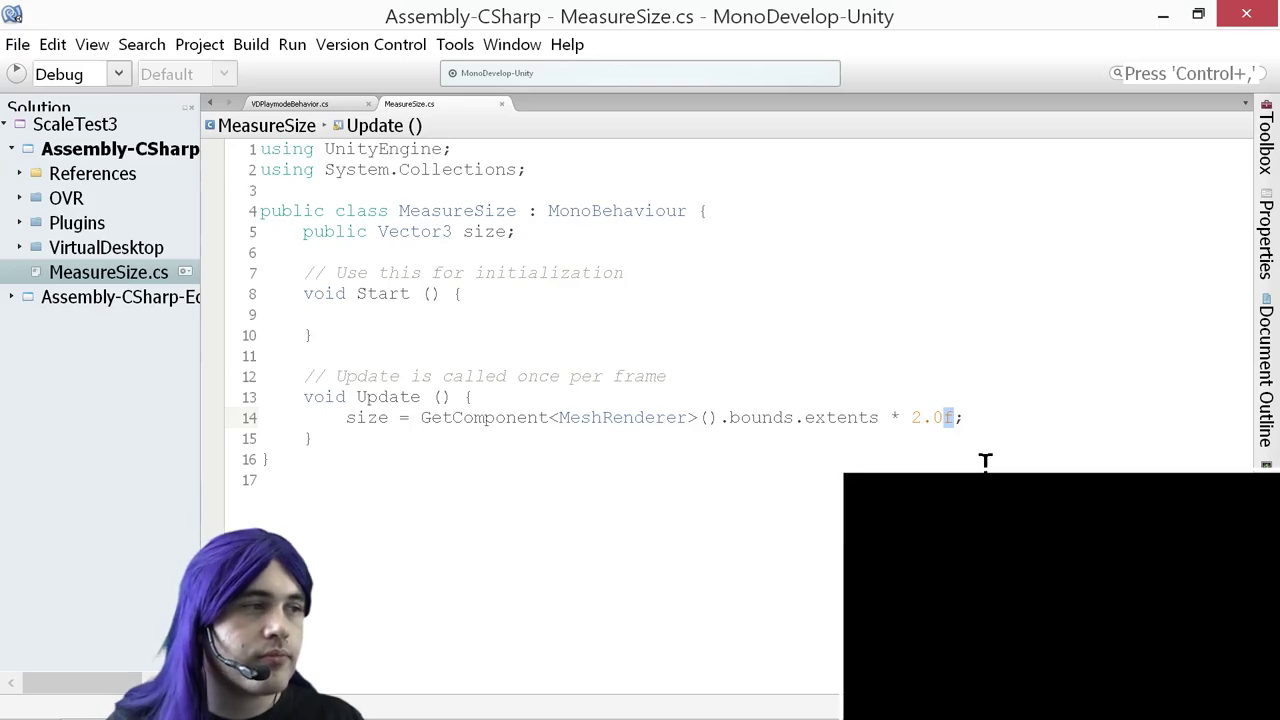
key("alt+Tab")
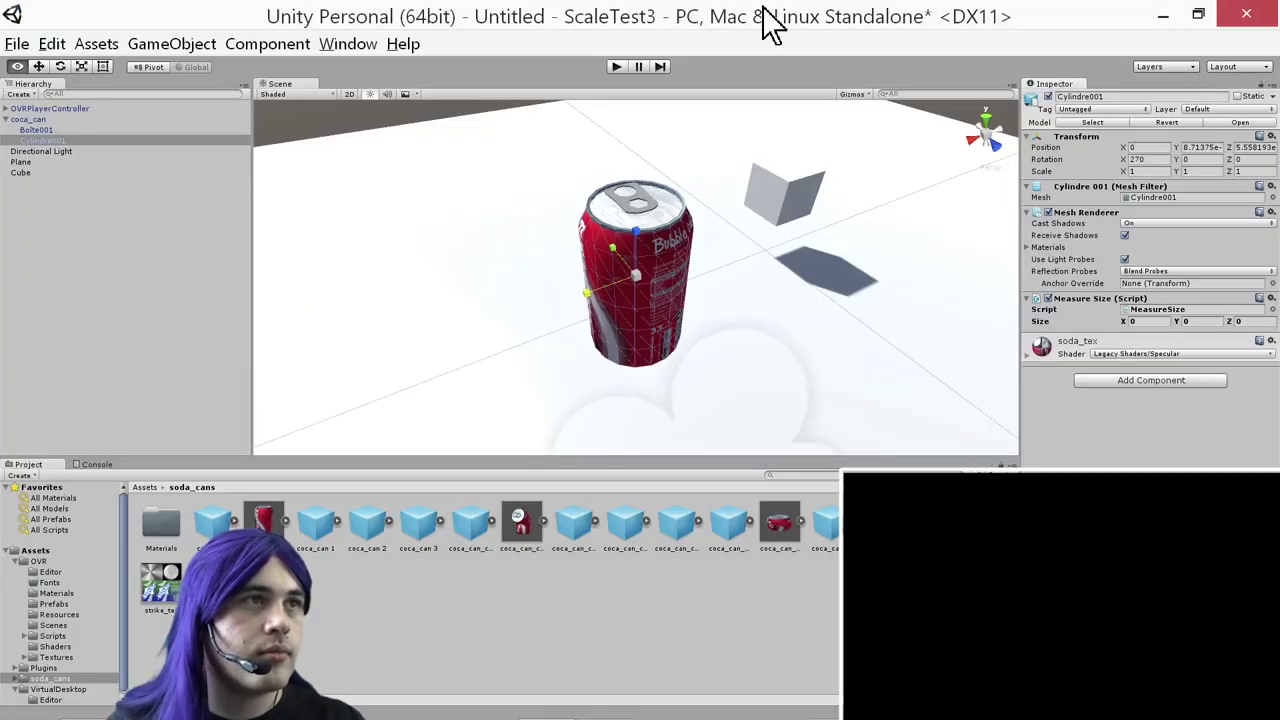
left_click(616, 67)
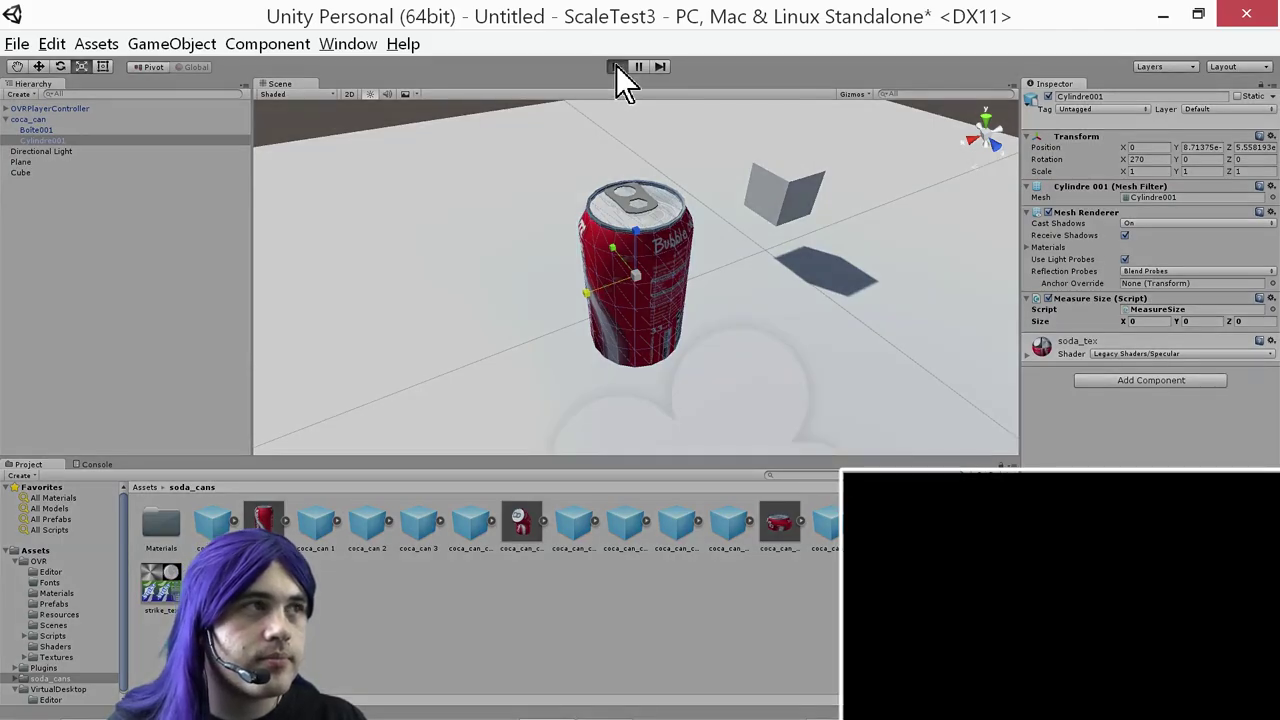
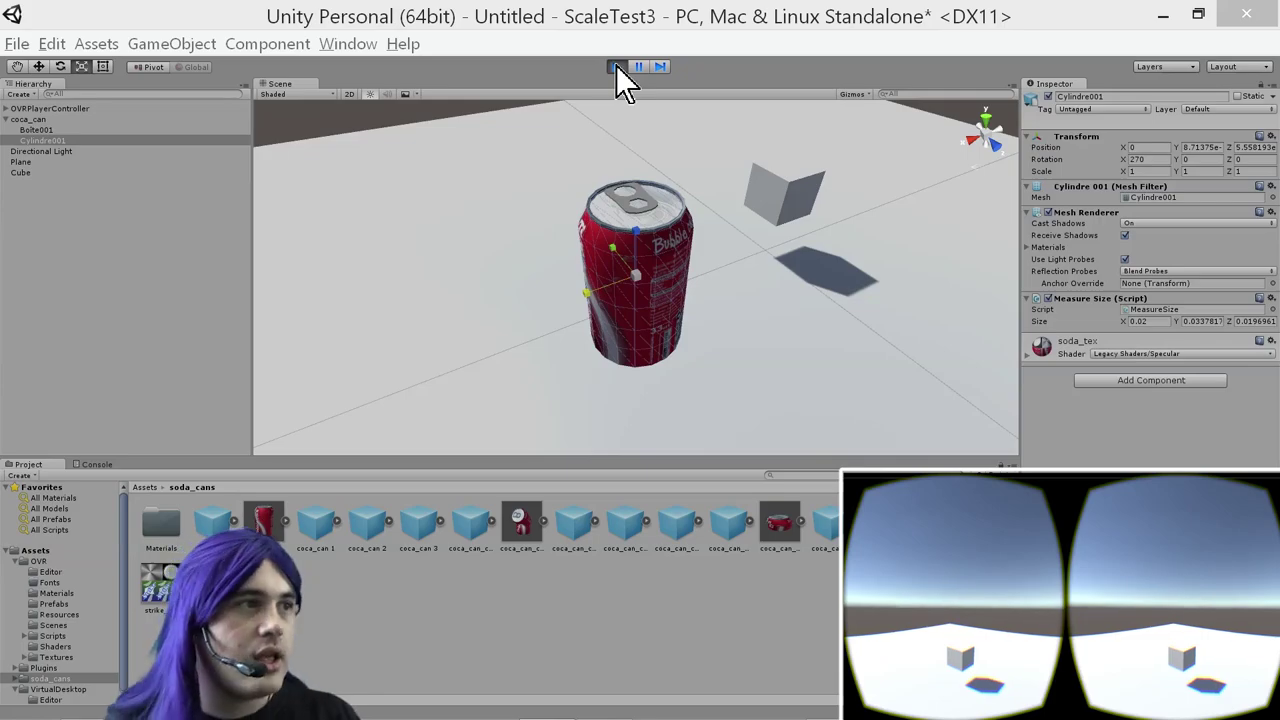
Stop play mode in Unity and switch to the Unity Answers page on measuring object length
left_click(616, 66)
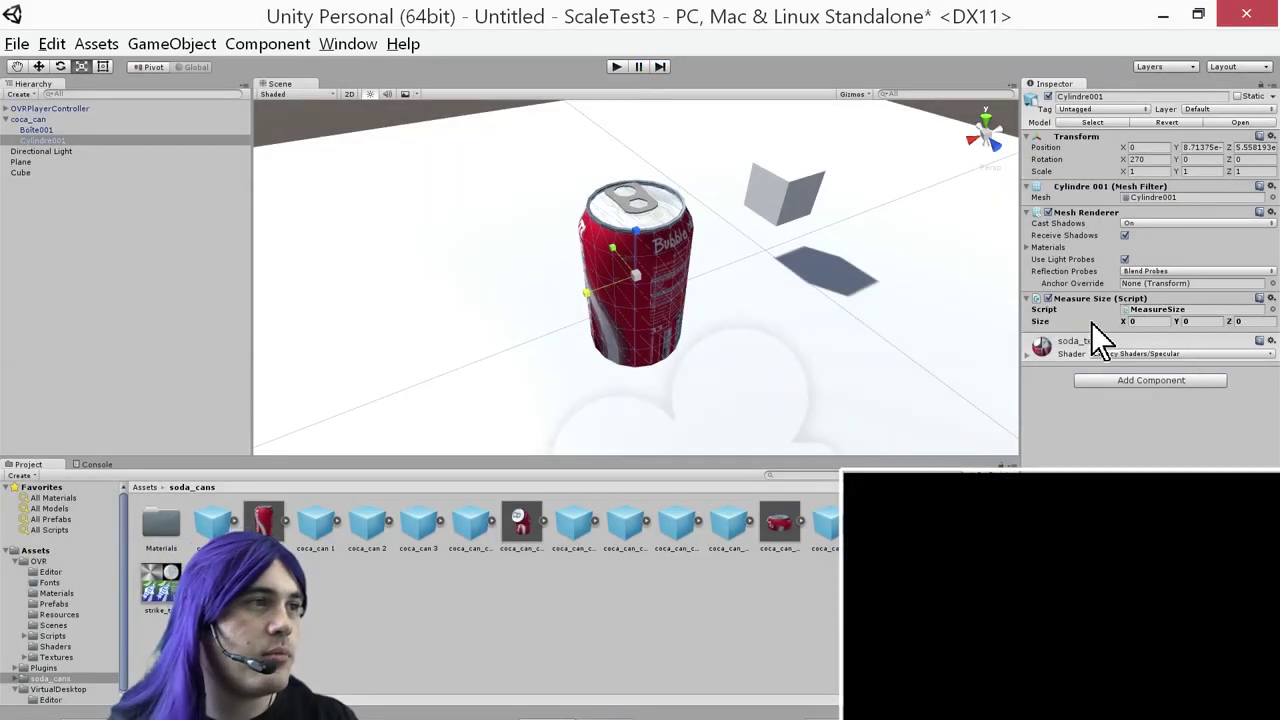
key("alt+Tab")
key("alt+Tab")
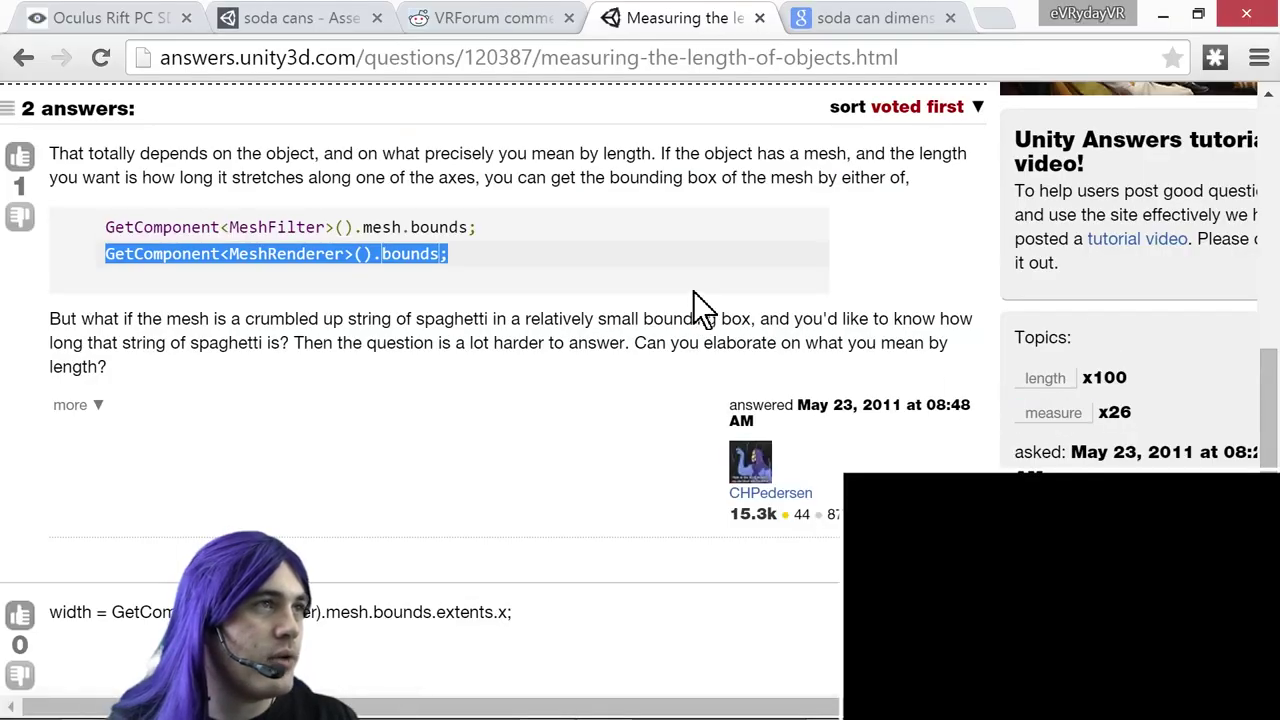
In the soda can dimensions results, select the can's 4.83-inch height value
left_click(829, 20)
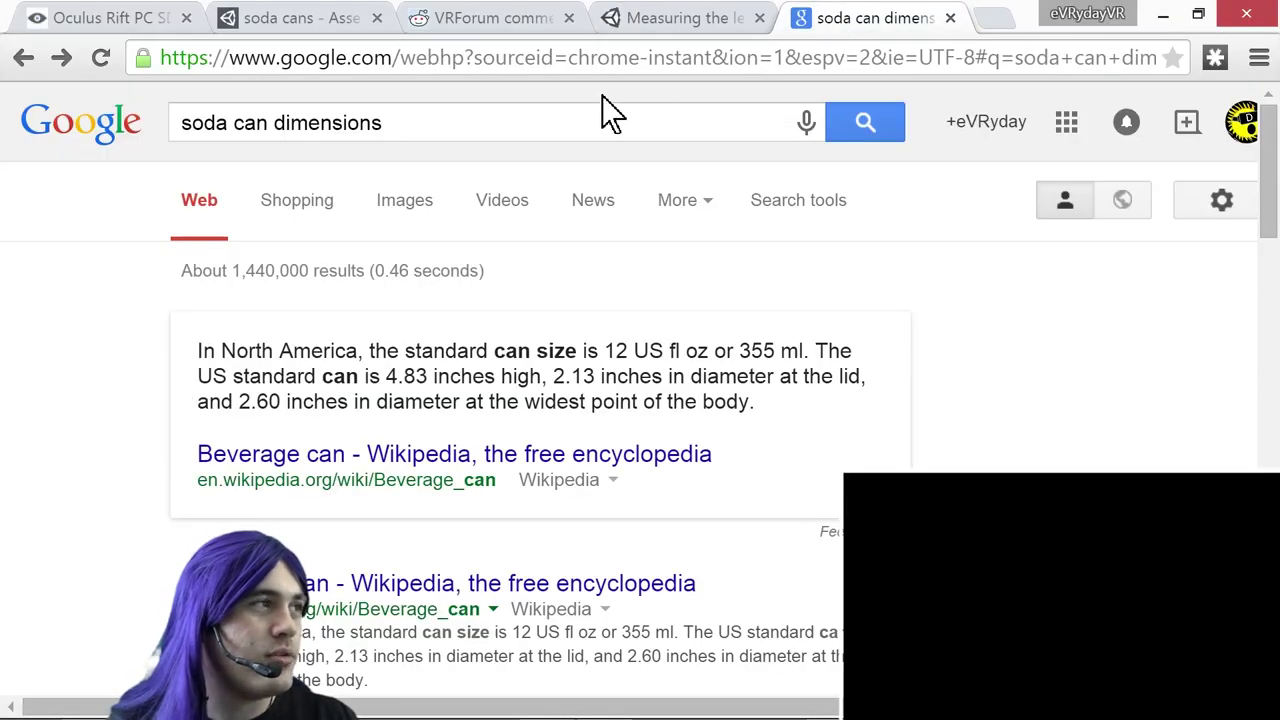
left_click(426, 123)
key("ctrl+a")
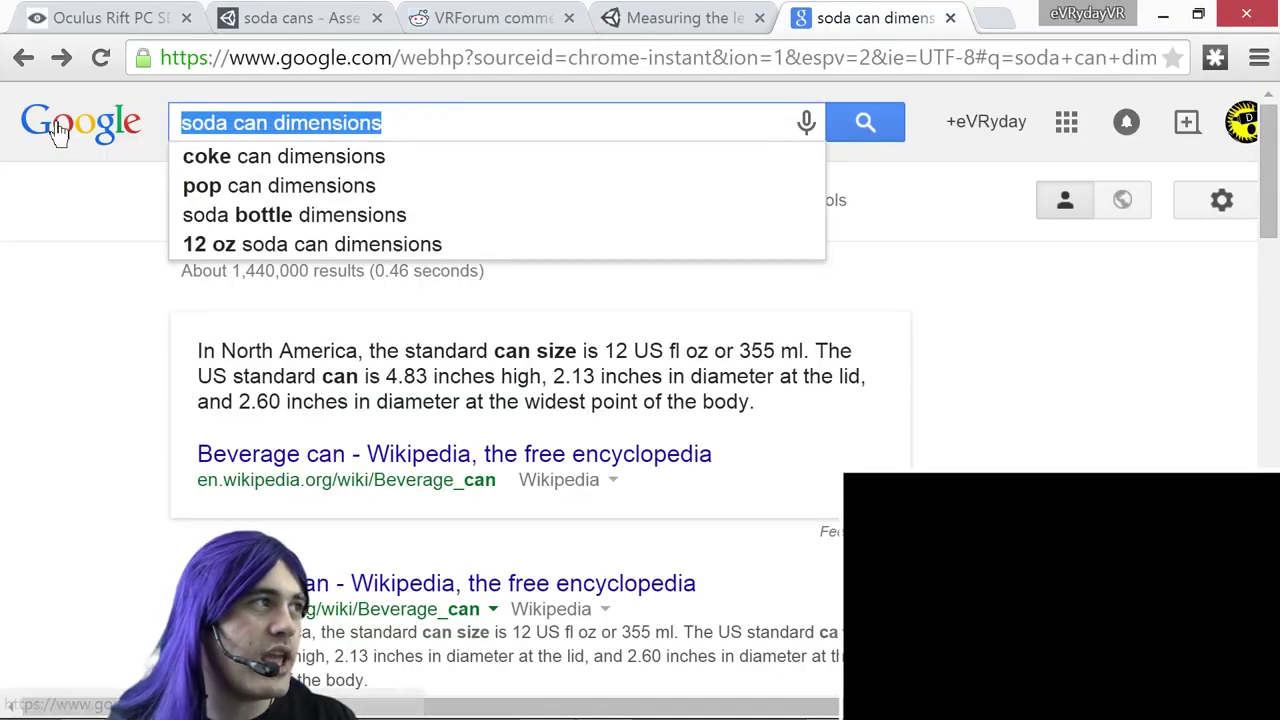
left_click(94, 347)
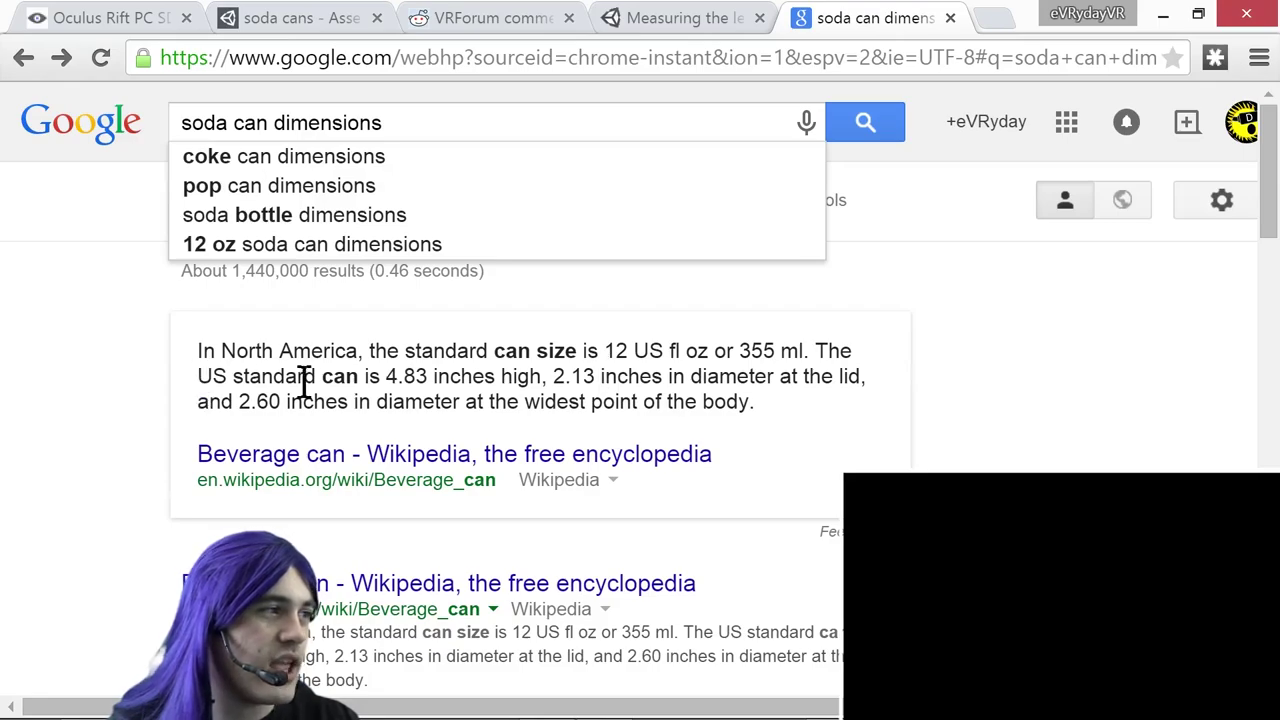
left_click_drag(384, 378, 543, 376)
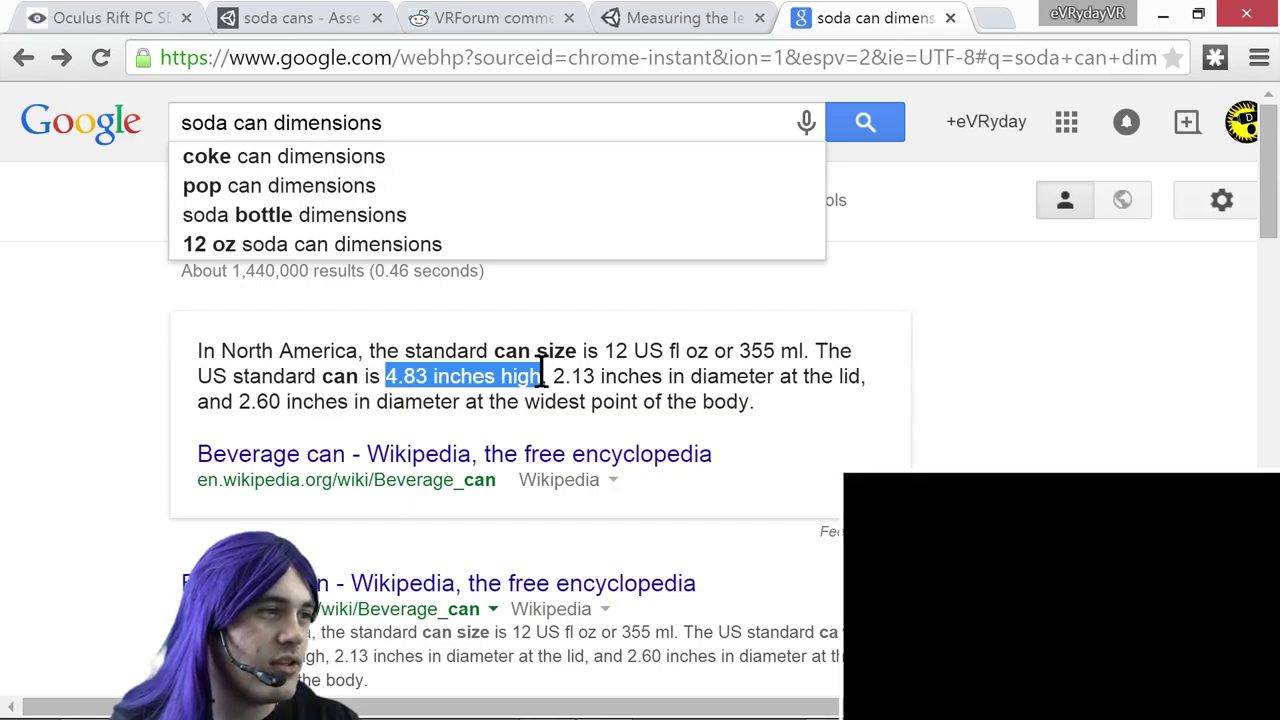
left_click_drag(238, 402, 753, 403)
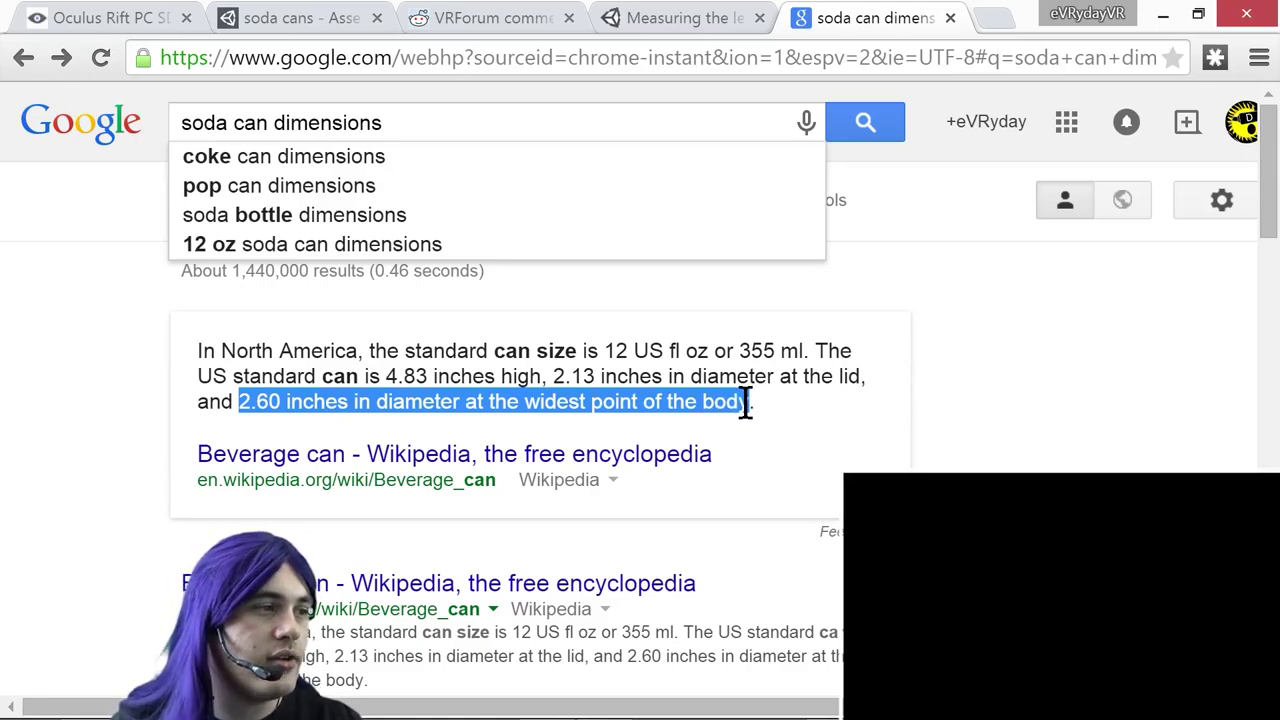
left_click(388, 380)
left_click_drag(386, 379, 427, 368)
key("ctrl+c")
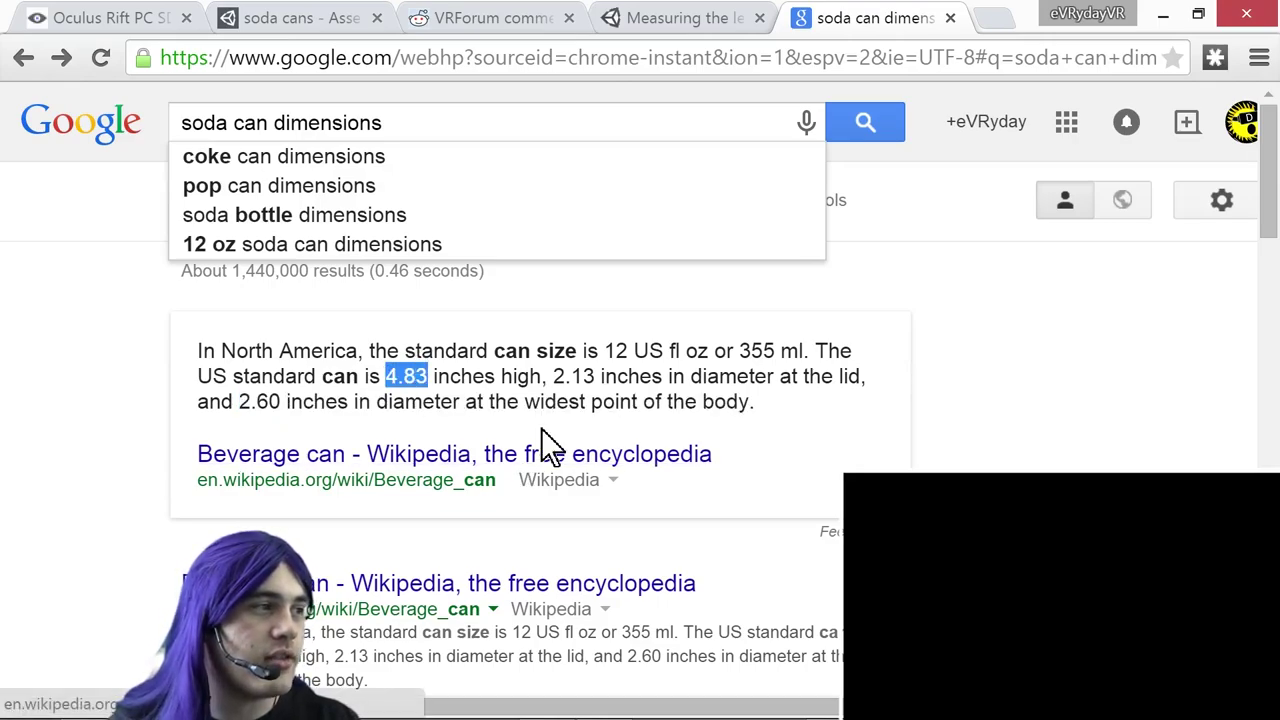
In a new tab, search '4.83 inches in m' to convert the height
key("ctrl+t")
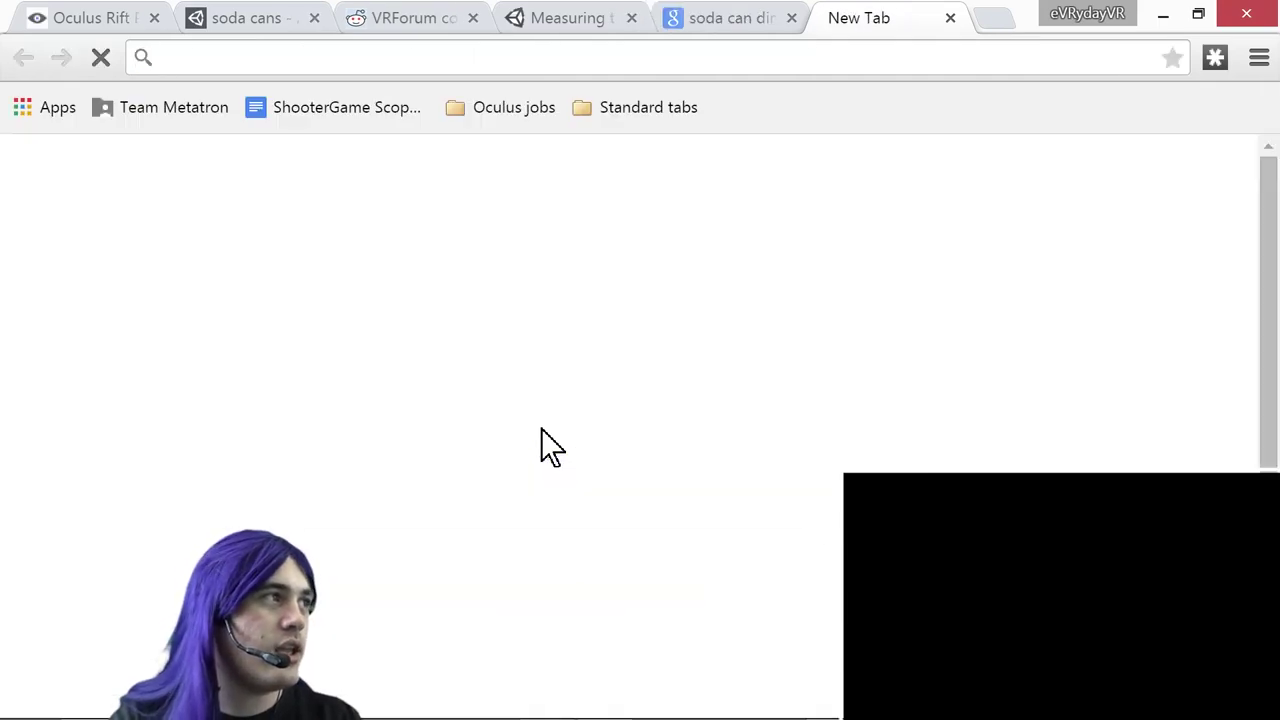
key("ctrl+v")
type("inches in m")
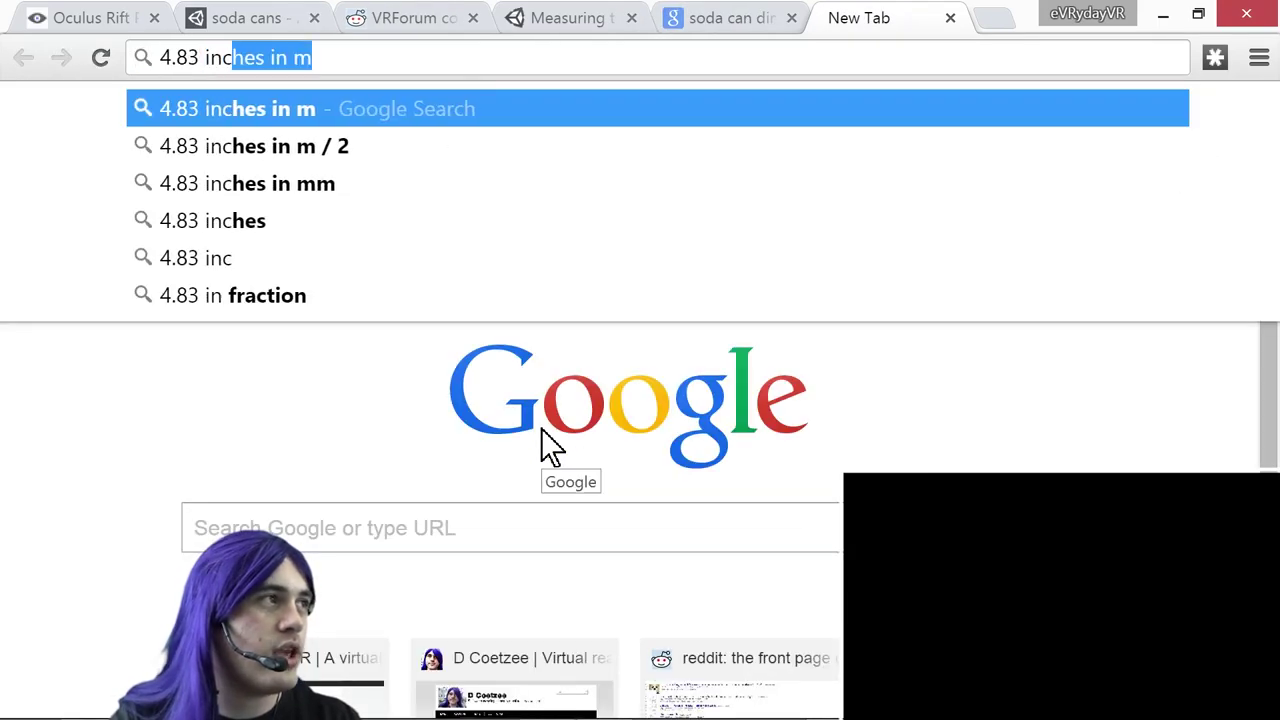
key("Return")
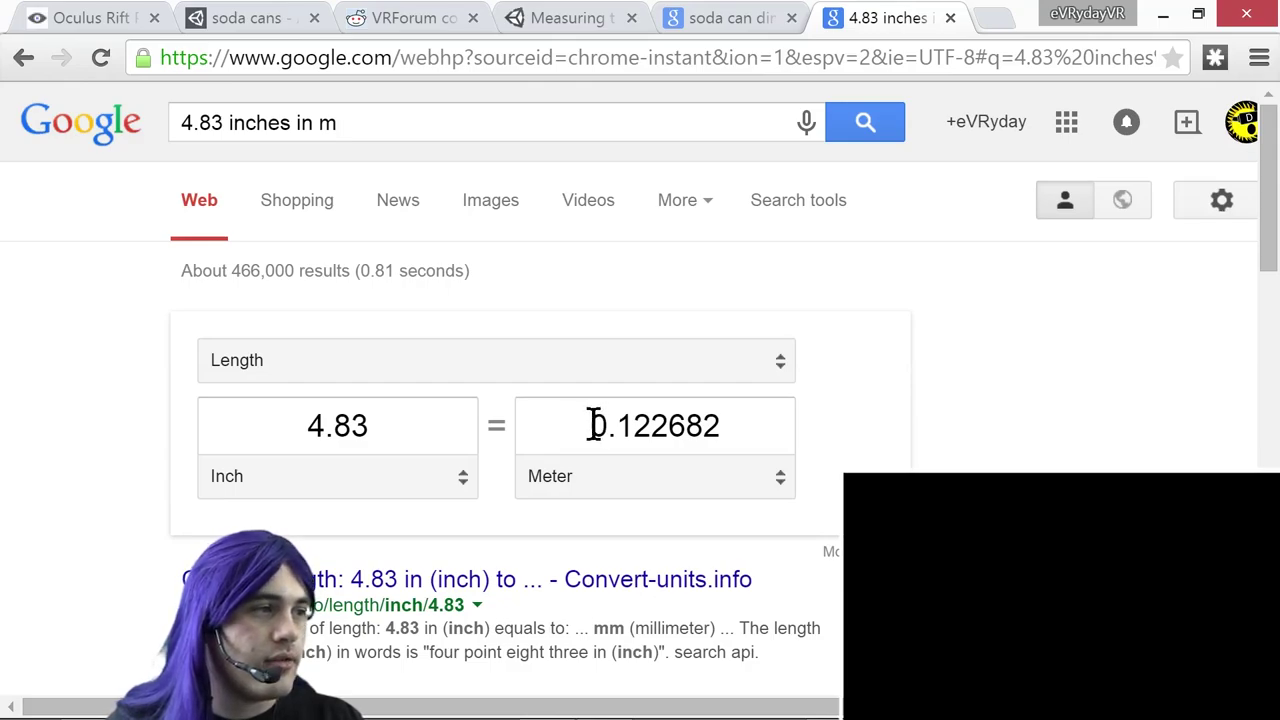
Copy the 0.122682 meter result and return to Unity
left_click_drag(595, 425, 731, 430)
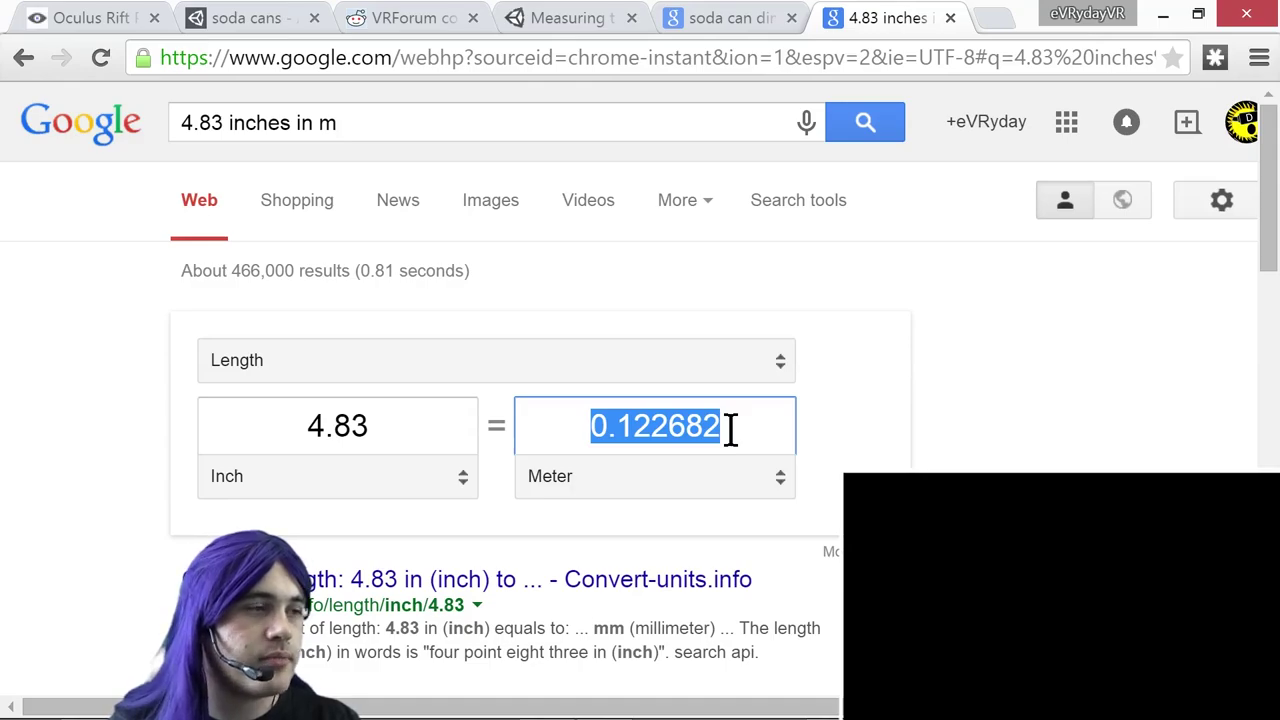
right_click(678, 428)
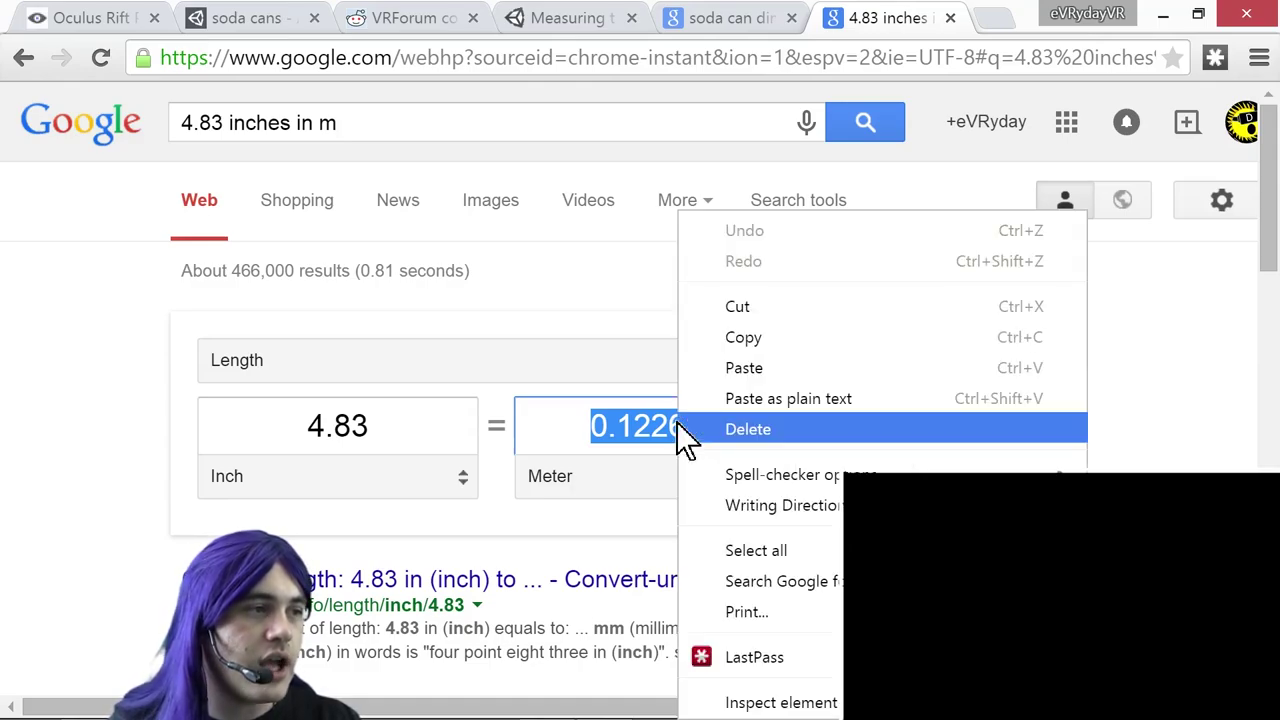
left_click(722, 337)
key("alt+Tab")
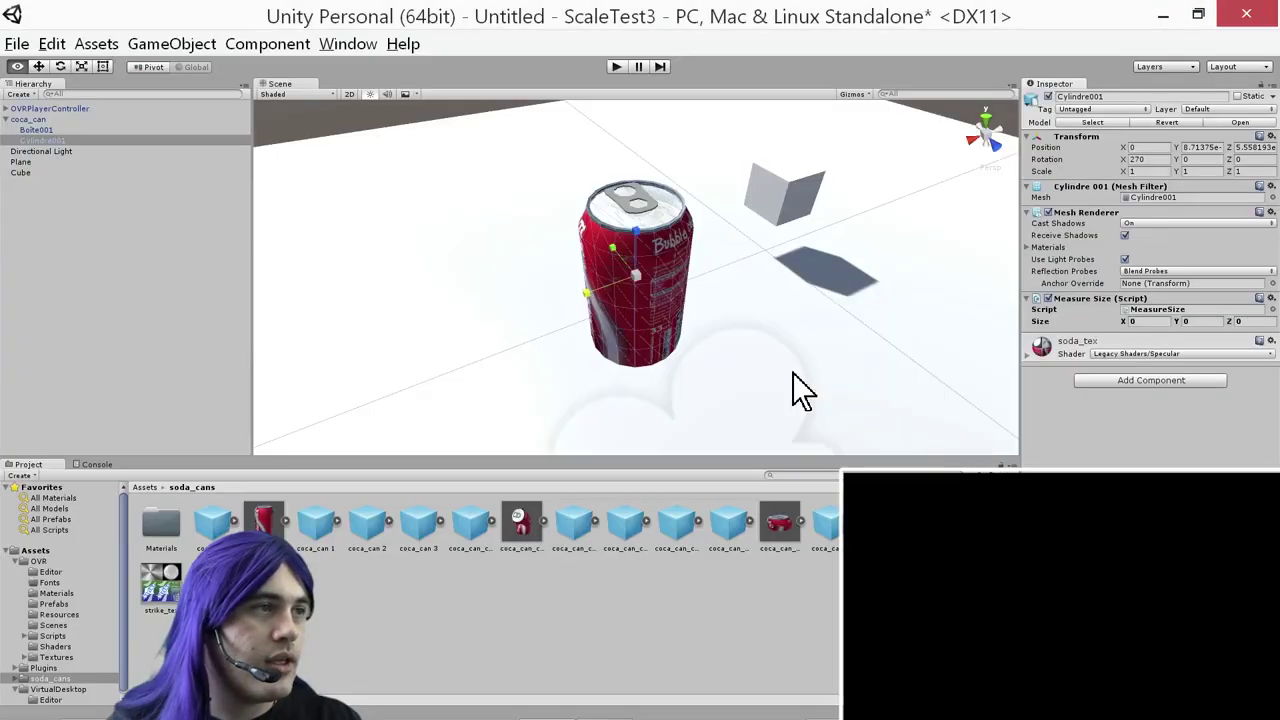
Start play mode and set the can's Scale Z to 2, then back to 1
left_click(612, 67)
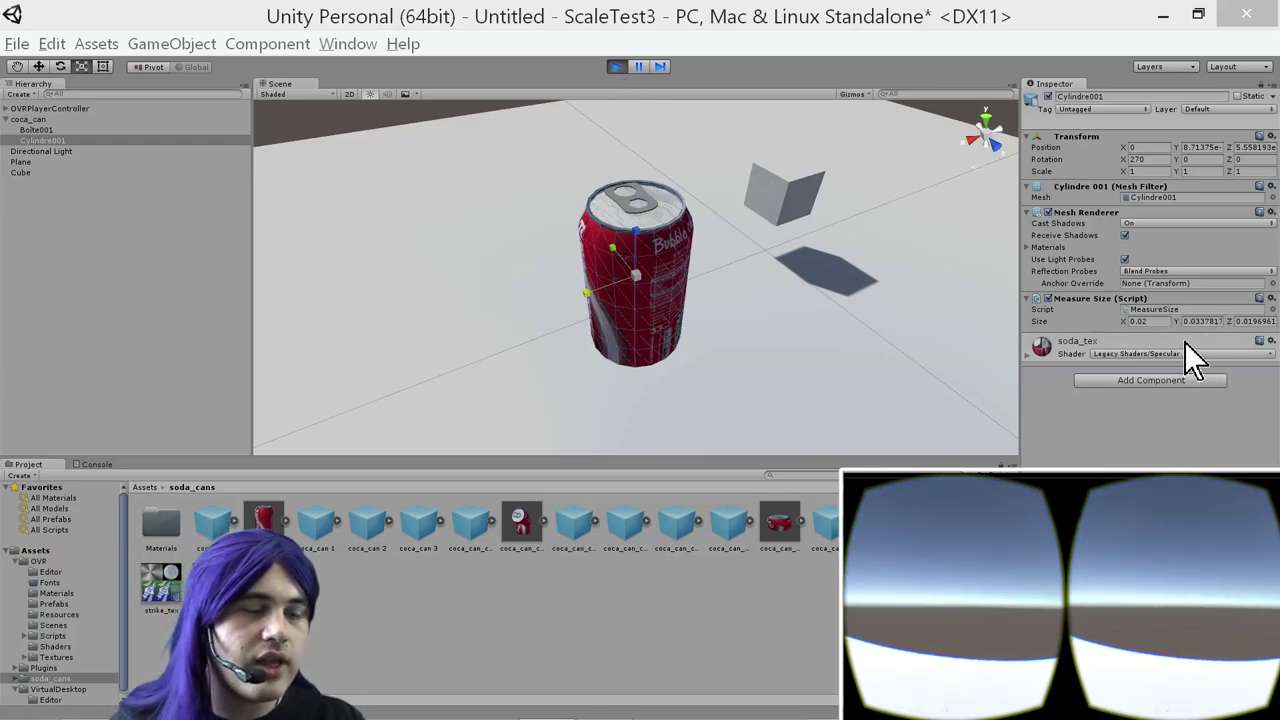
key("super")
key("super")
key("alt+Tab")
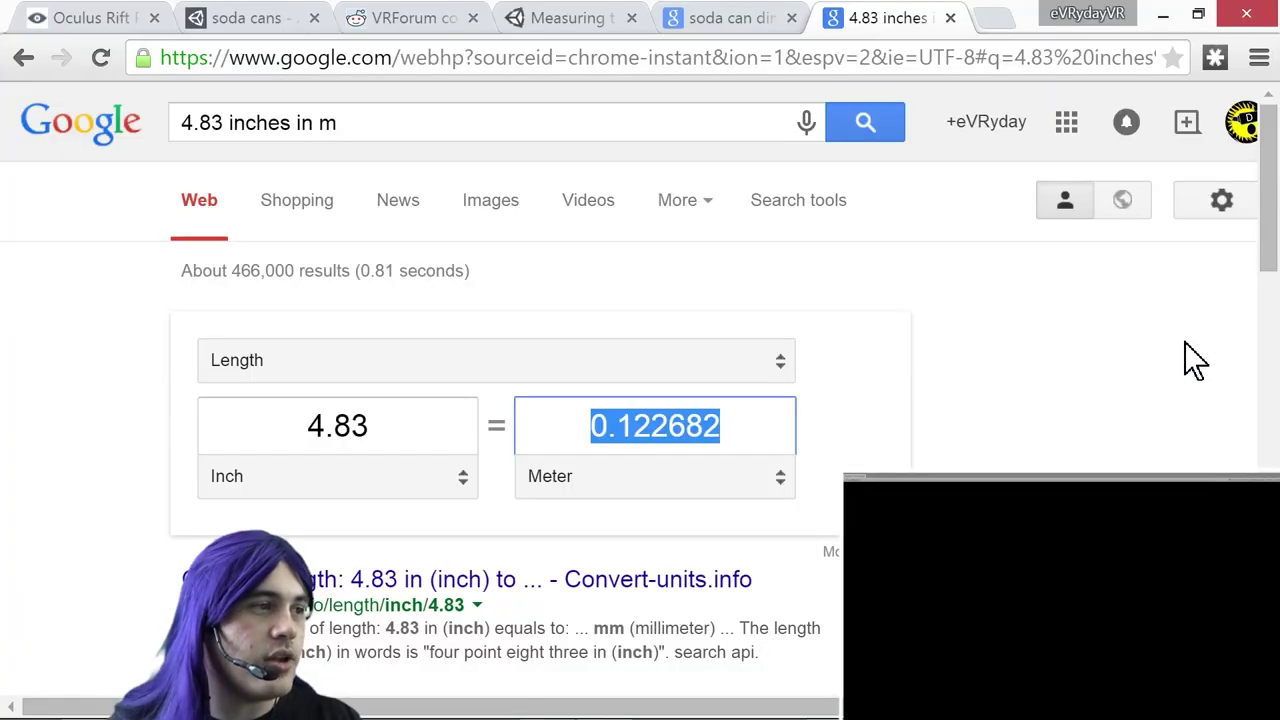
key("alt+Tab")
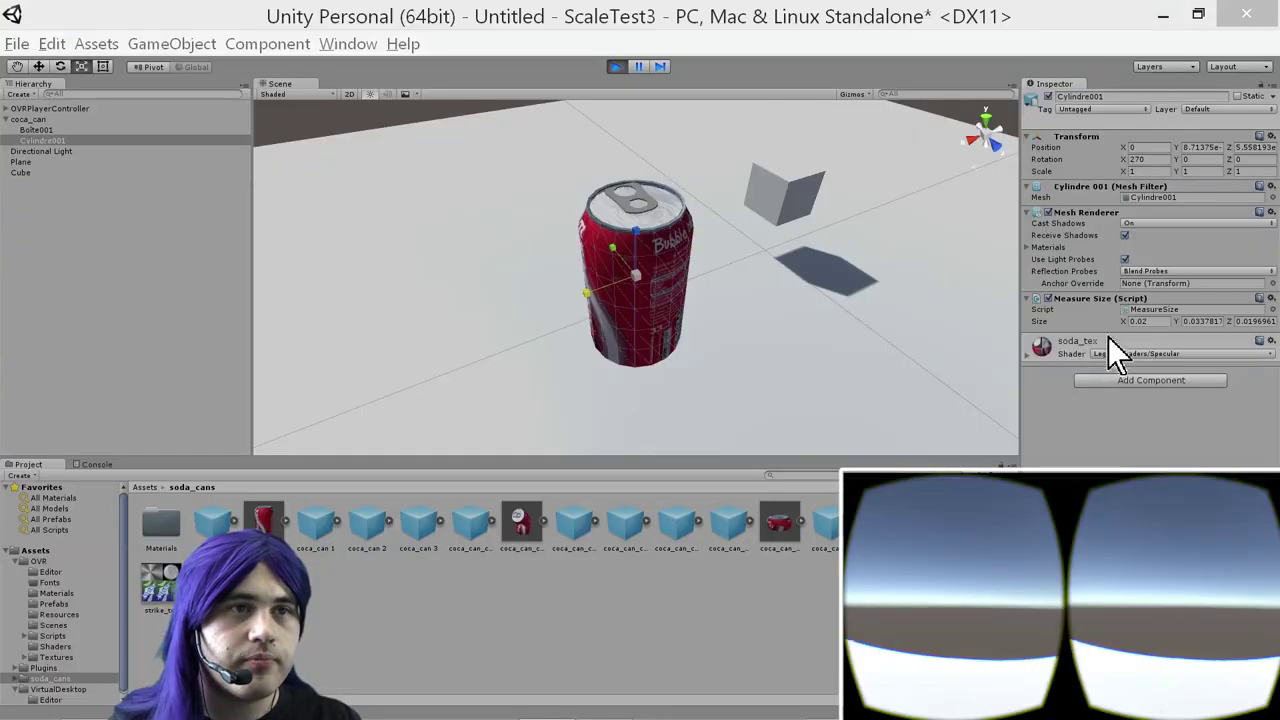
left_click(636, 232)
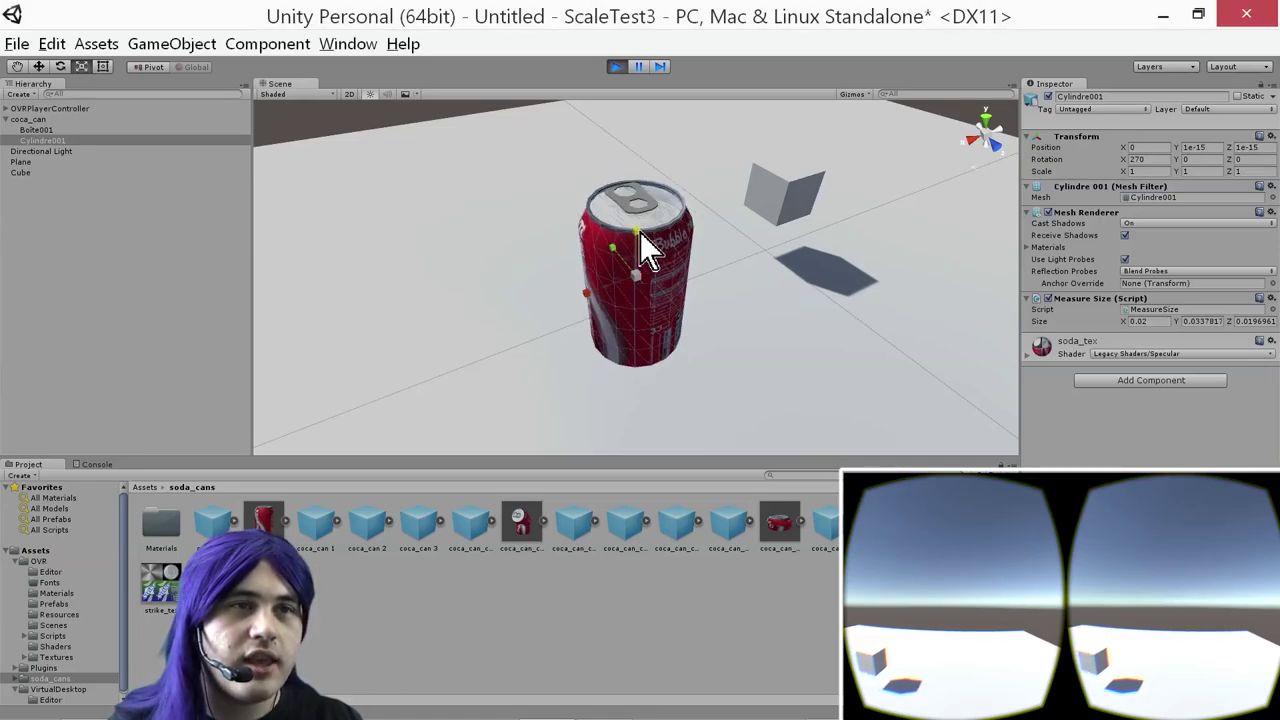
left_click(1247, 171)
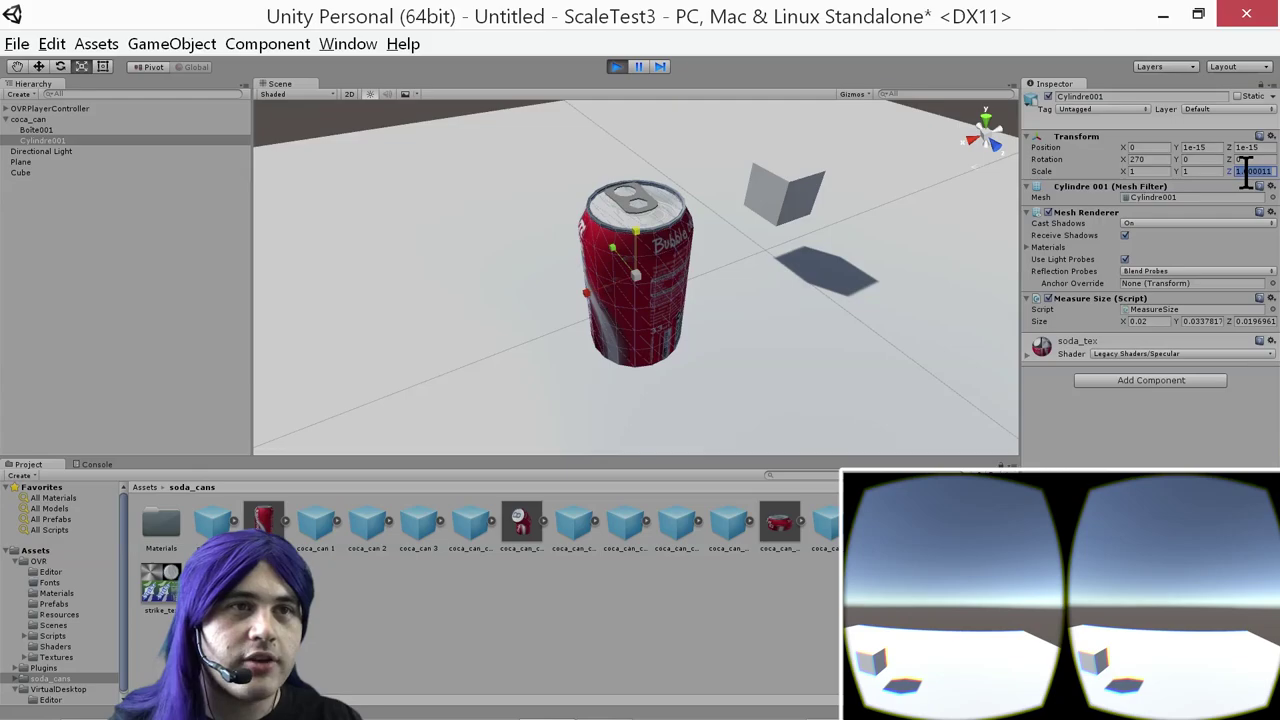
type("2")
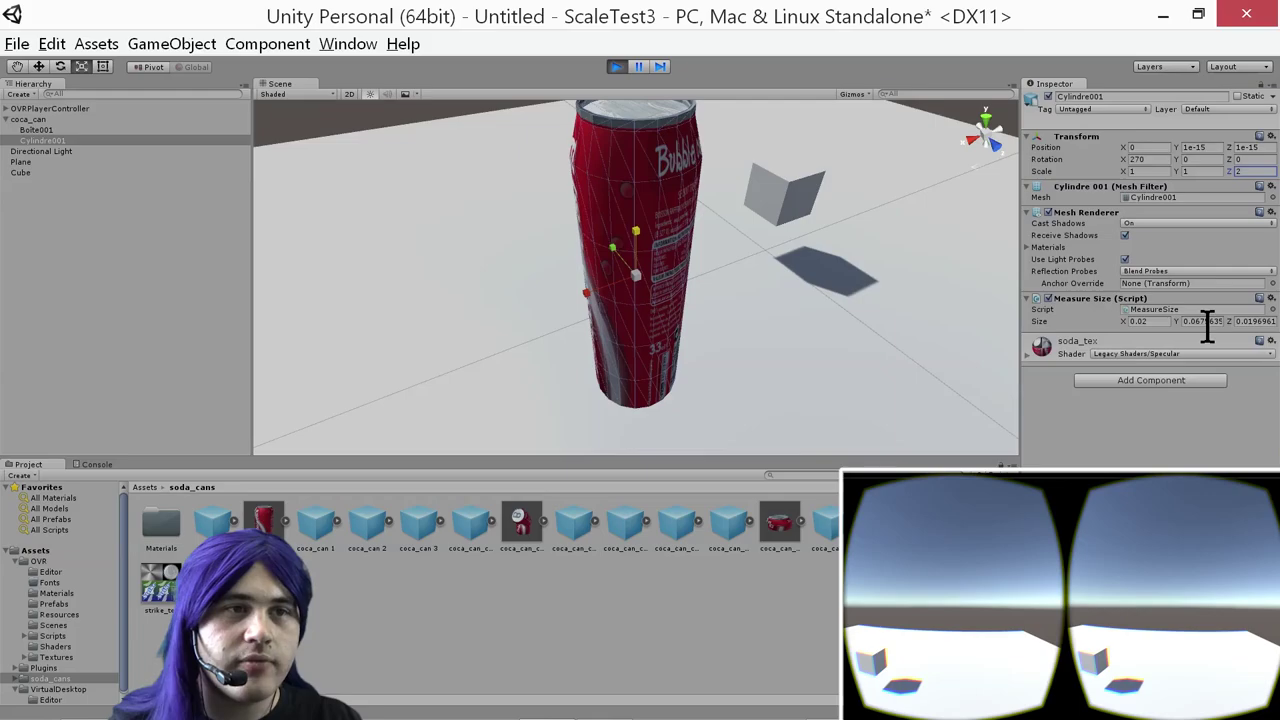
type("1")
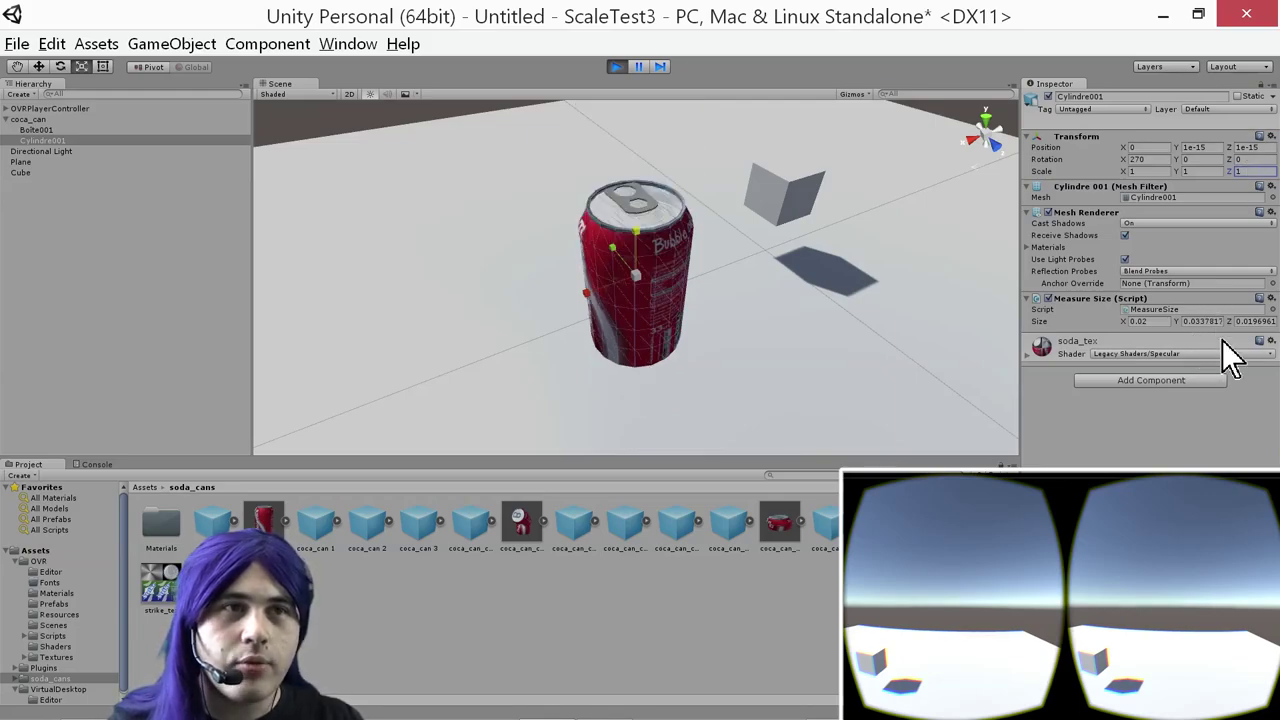
Copy the 0.122682 meter value from the converter again and return to Unity
key("alt+Tab")
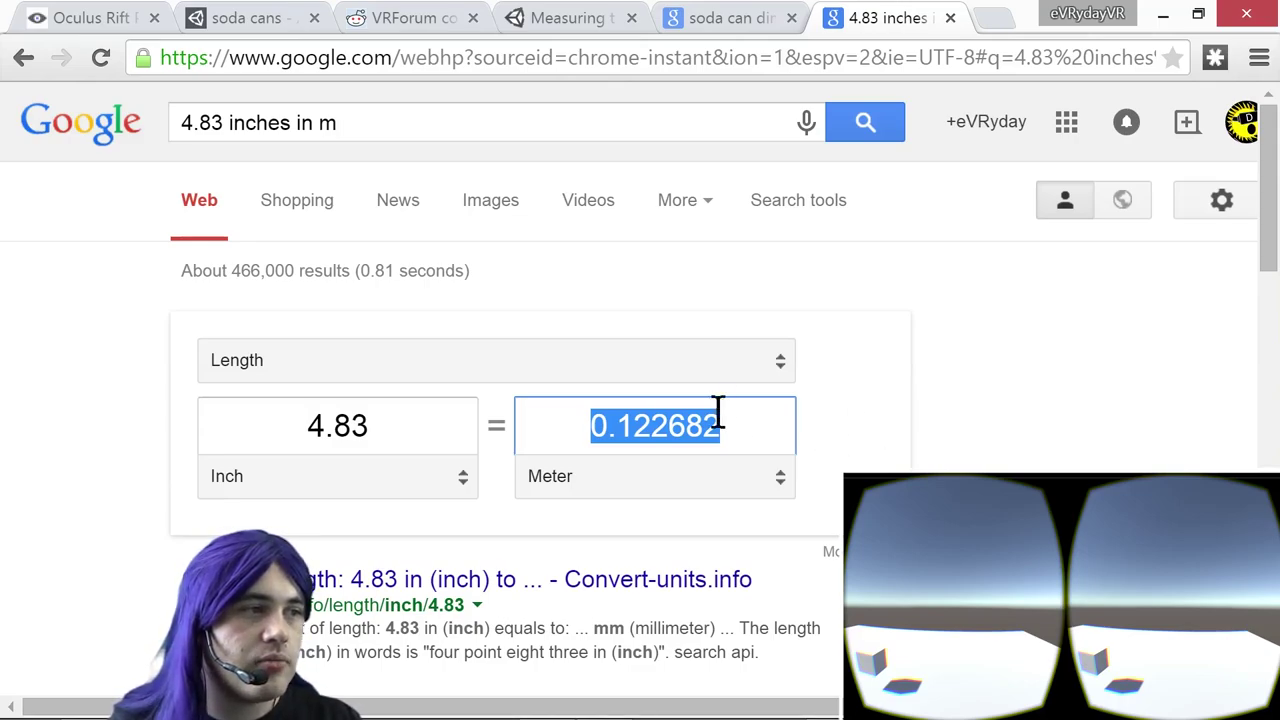
right_click(655, 430)
left_click(702, 338)
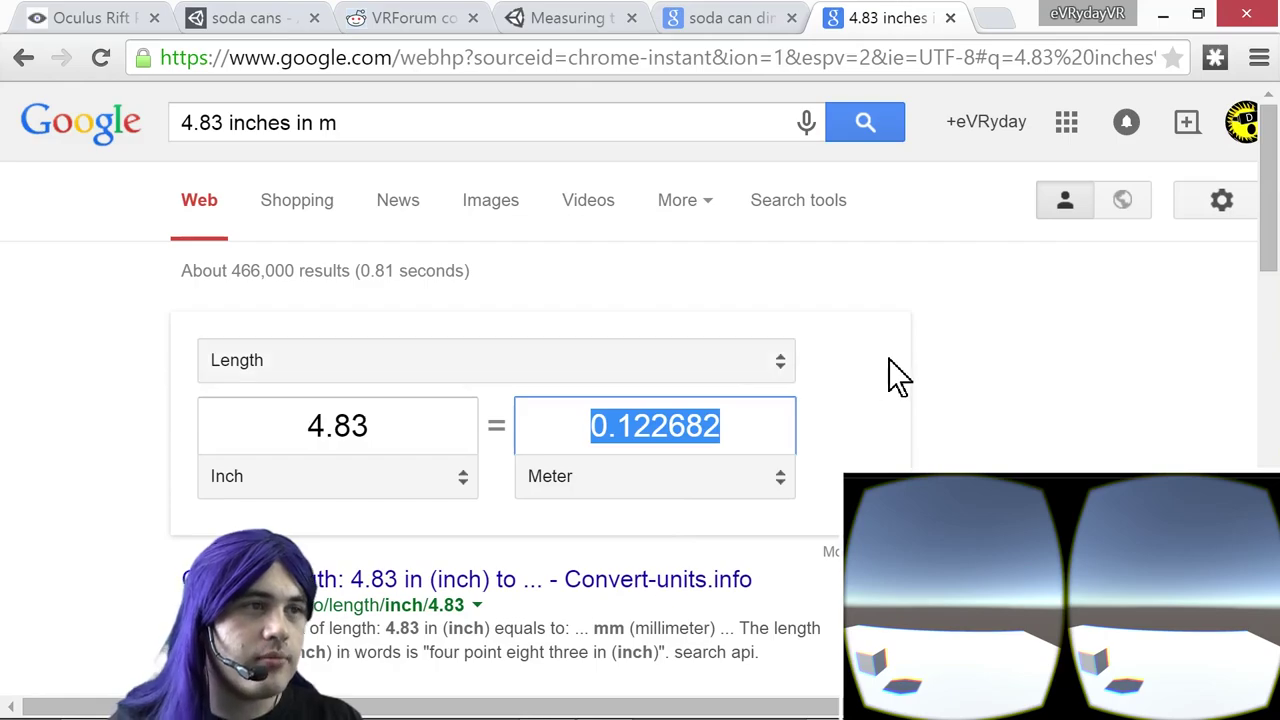
key("alt+Tab")
Launch Windows Calculator by searching 'calc'
key("super+r")
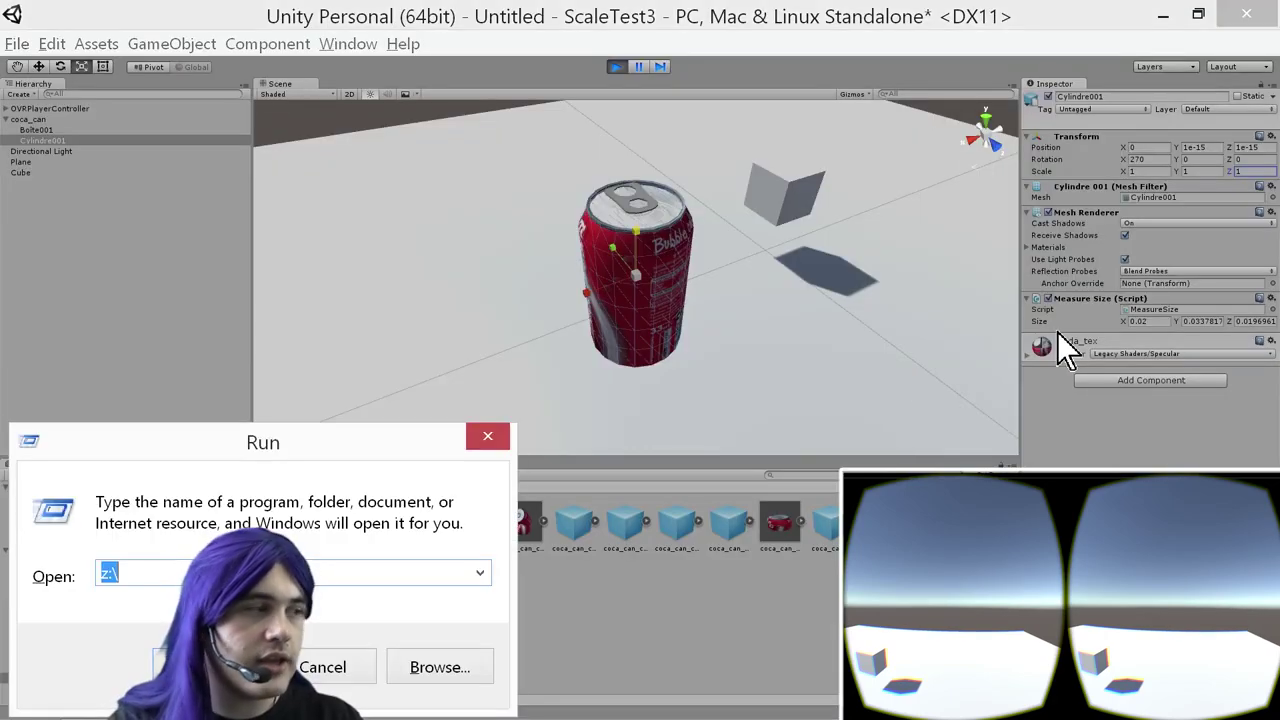
type("calc")
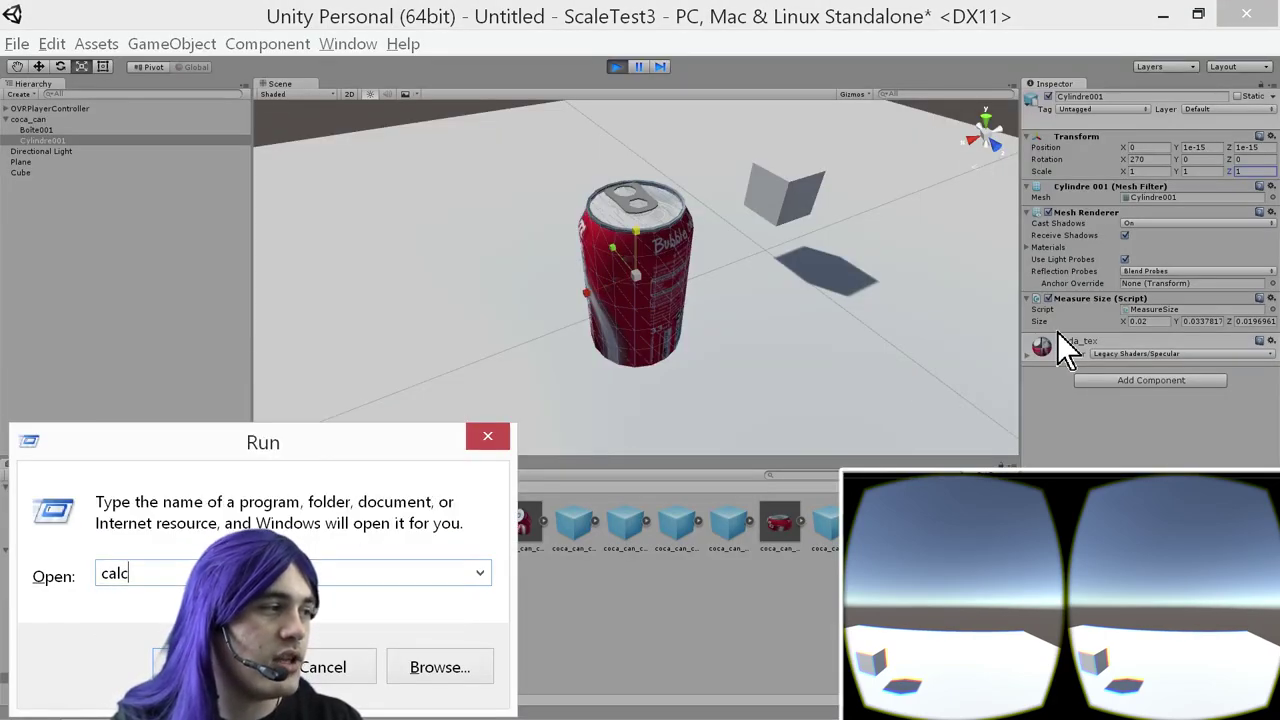
key("Return")
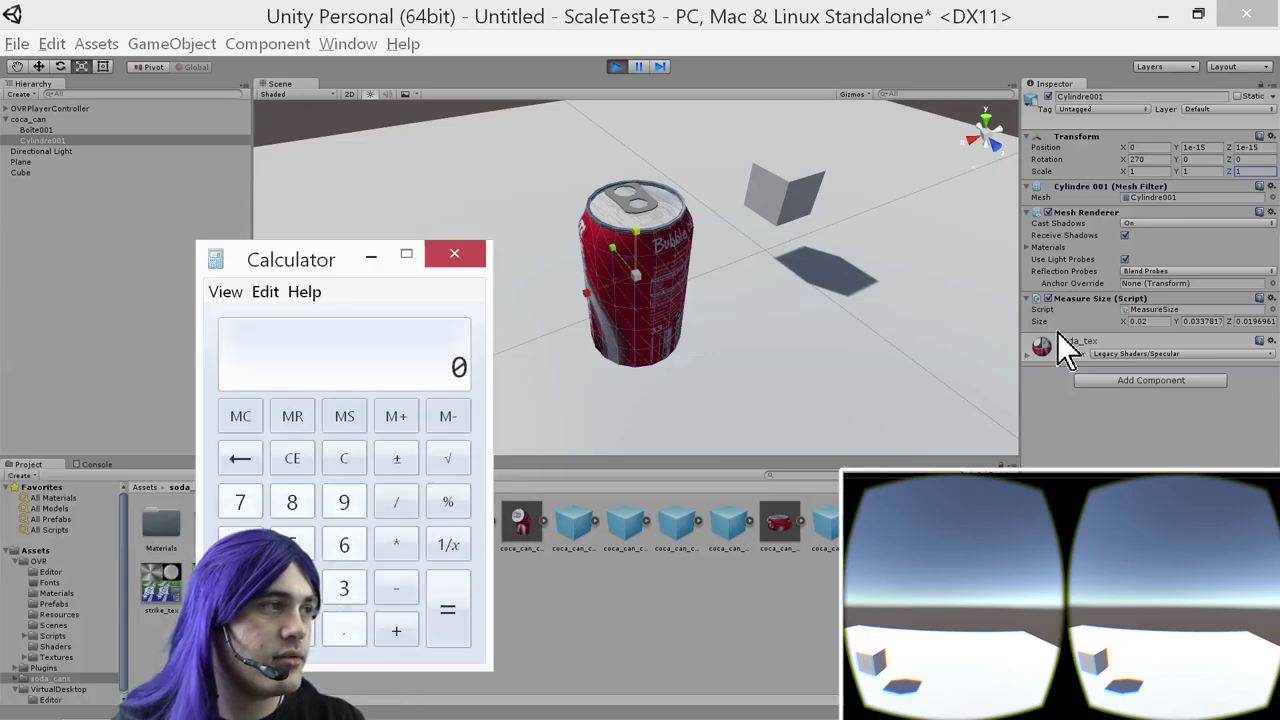
key("super")
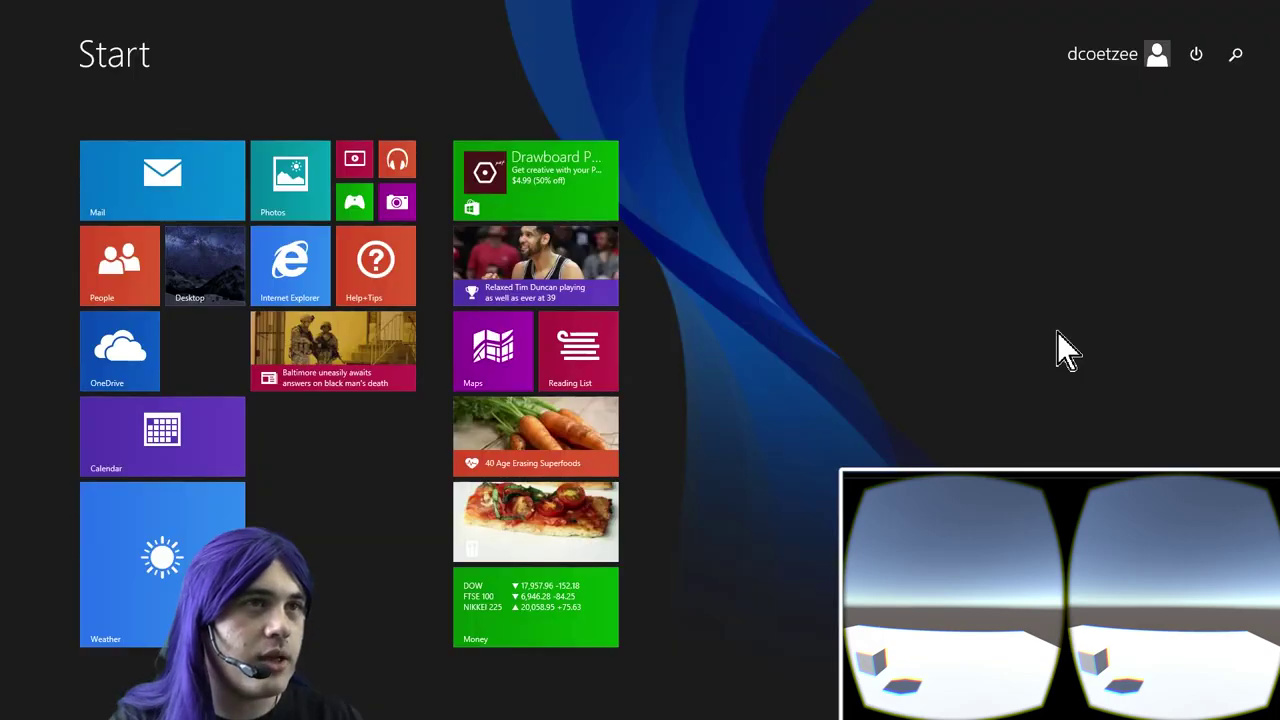
type("calculator")
key("Return")
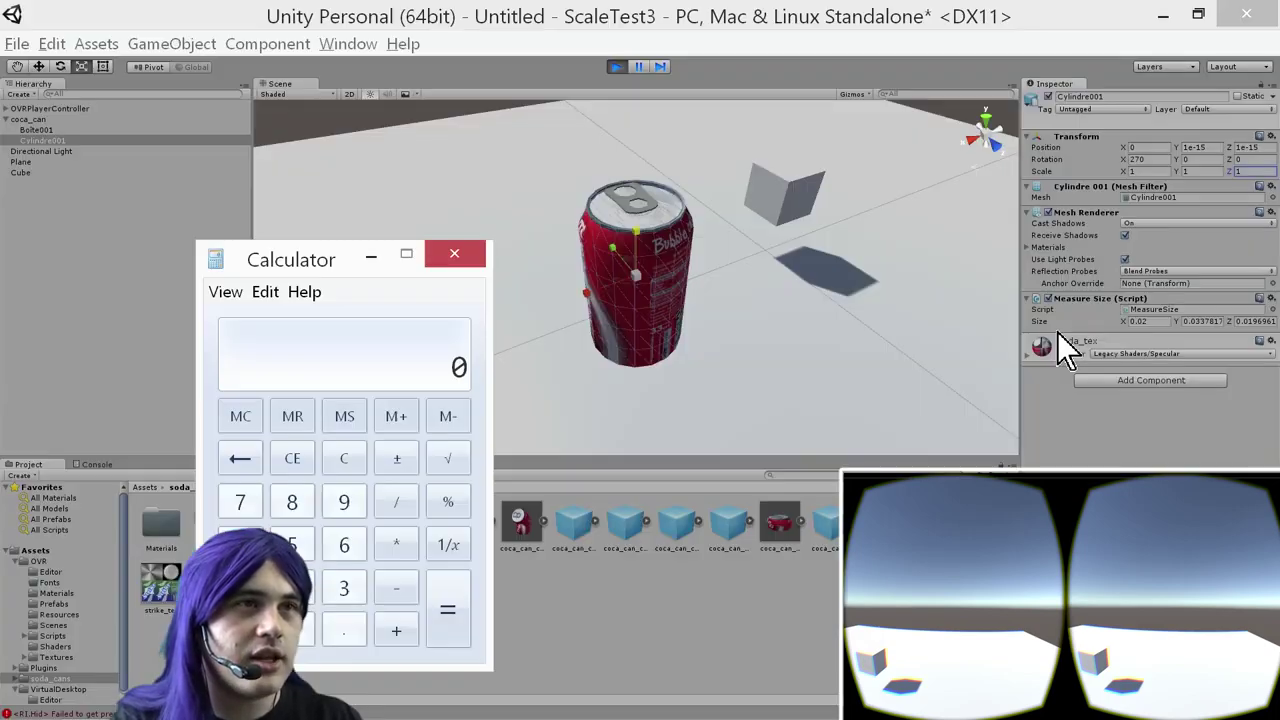
key("alt+space")
key("c")
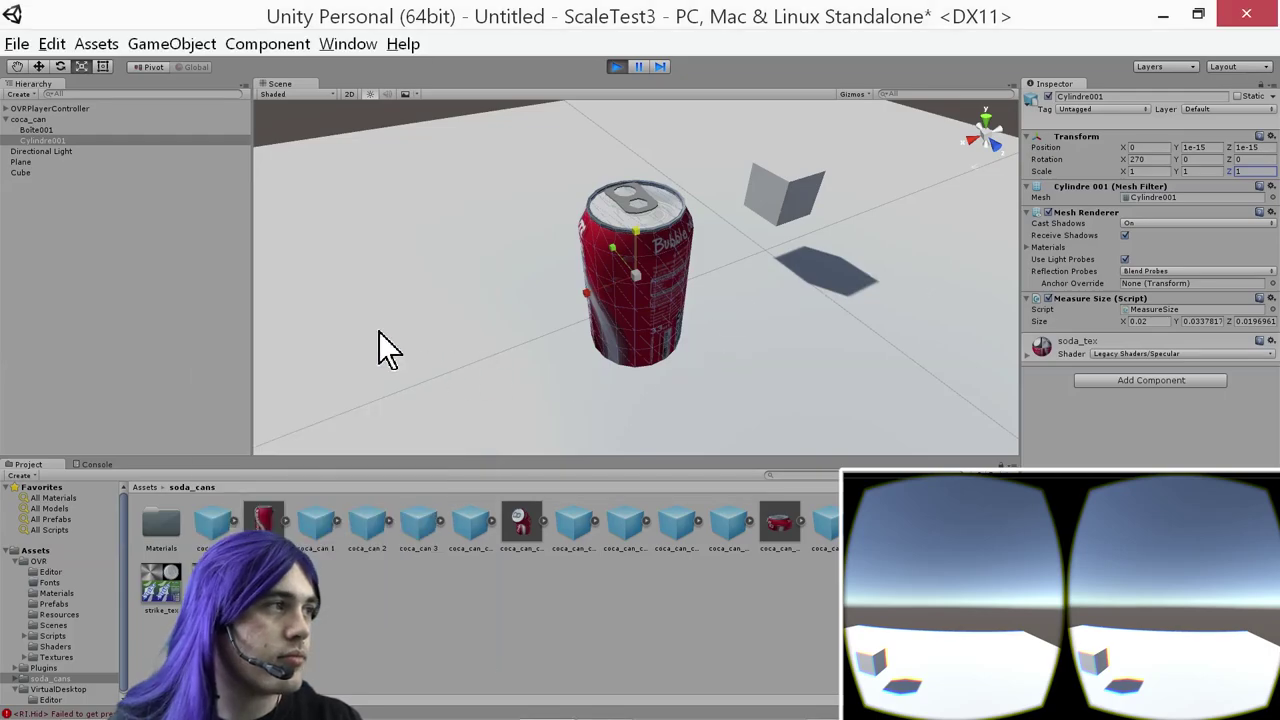
key("super")
type("calc")
key("Return")
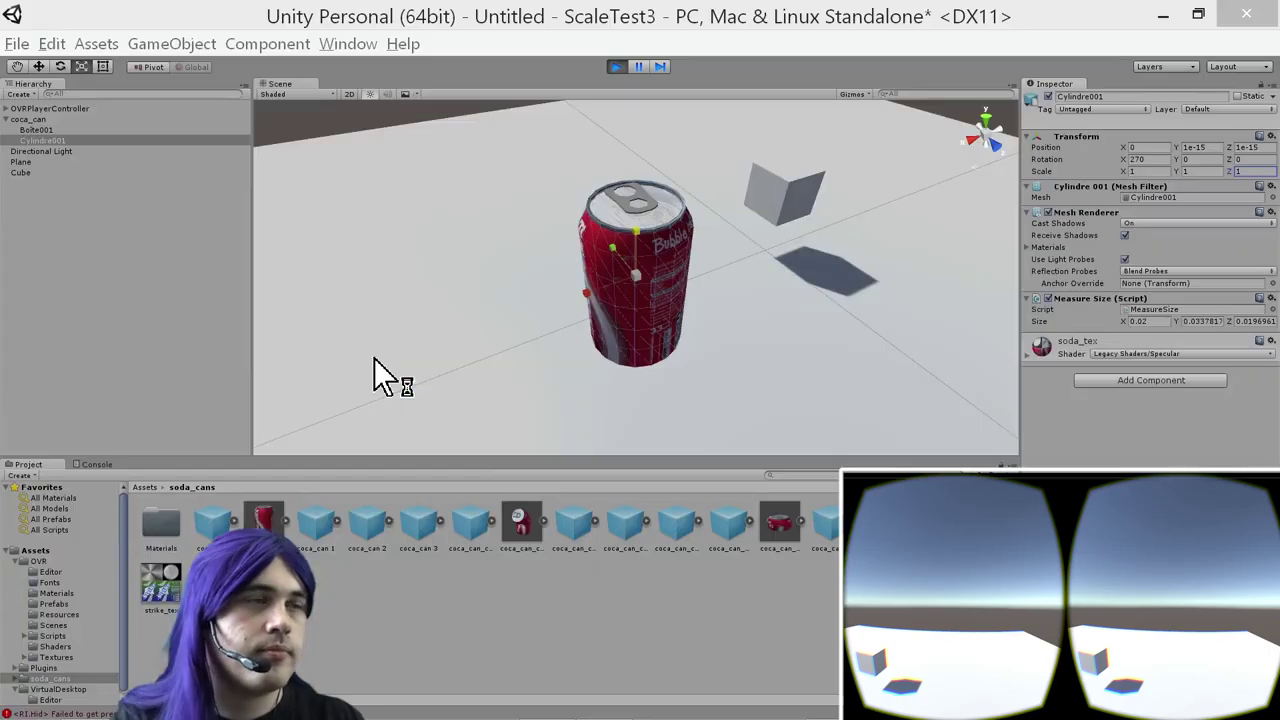
Divide 0.122682 by the measured Size Y 0.03378176 to get 3.631604747650803
key("ctrl+v")
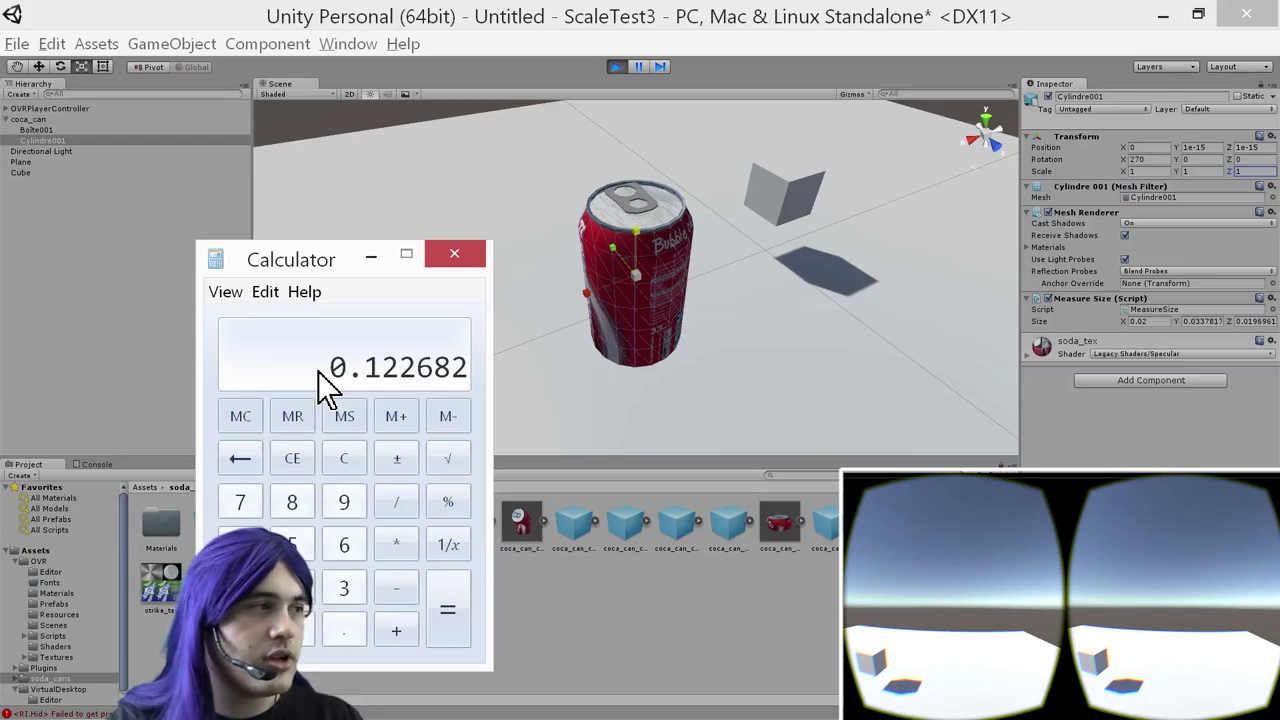
key("slash")
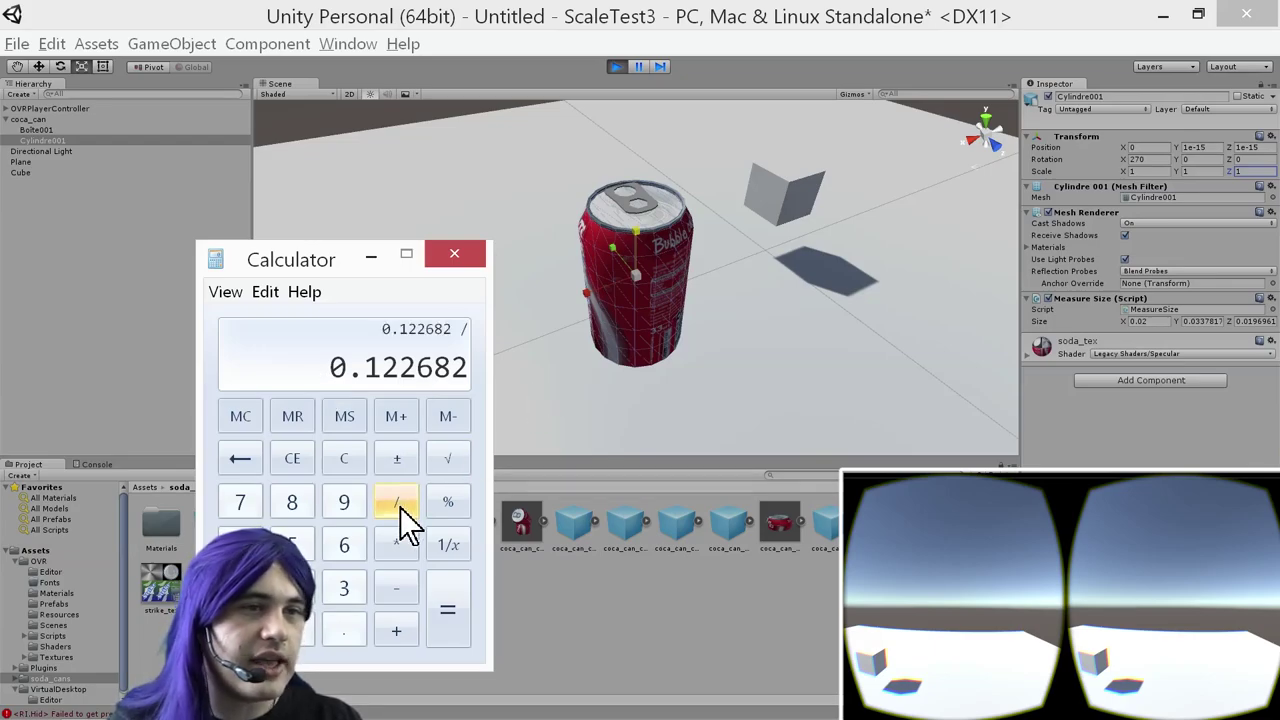
left_click(1202, 321)
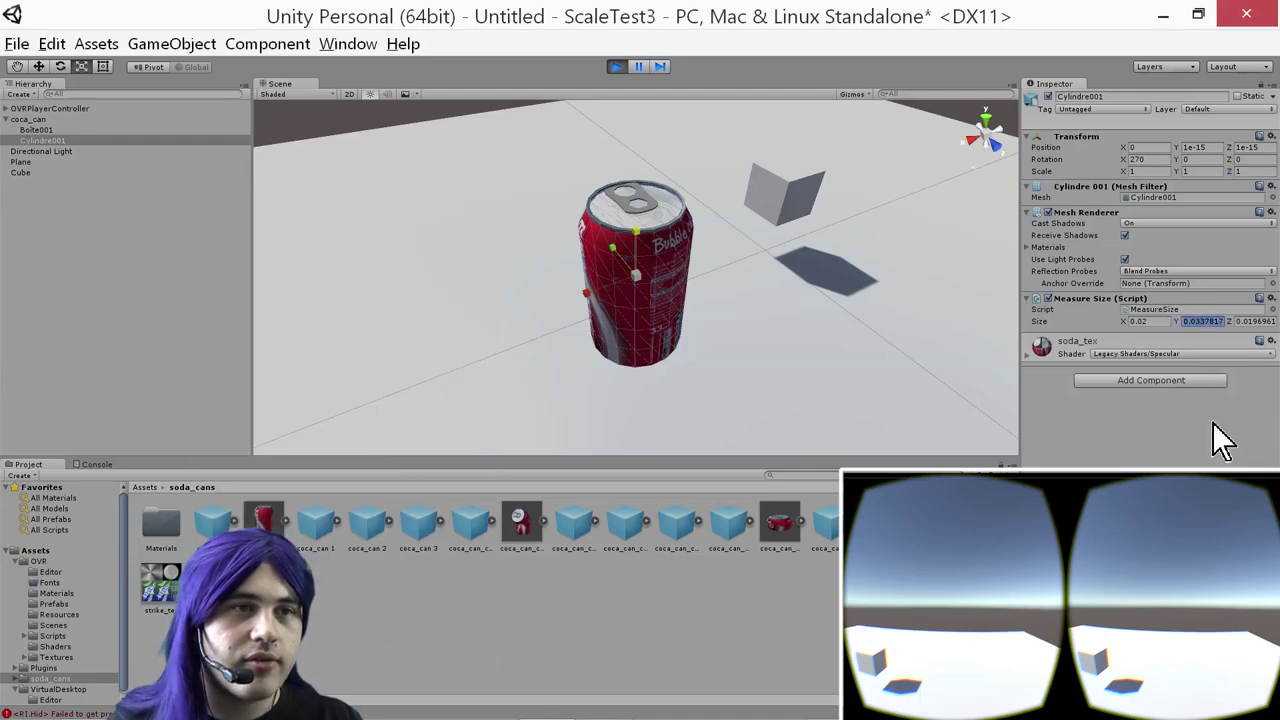
key("ctrl+c")
key("alt+Tab")
key("ctrl+v")
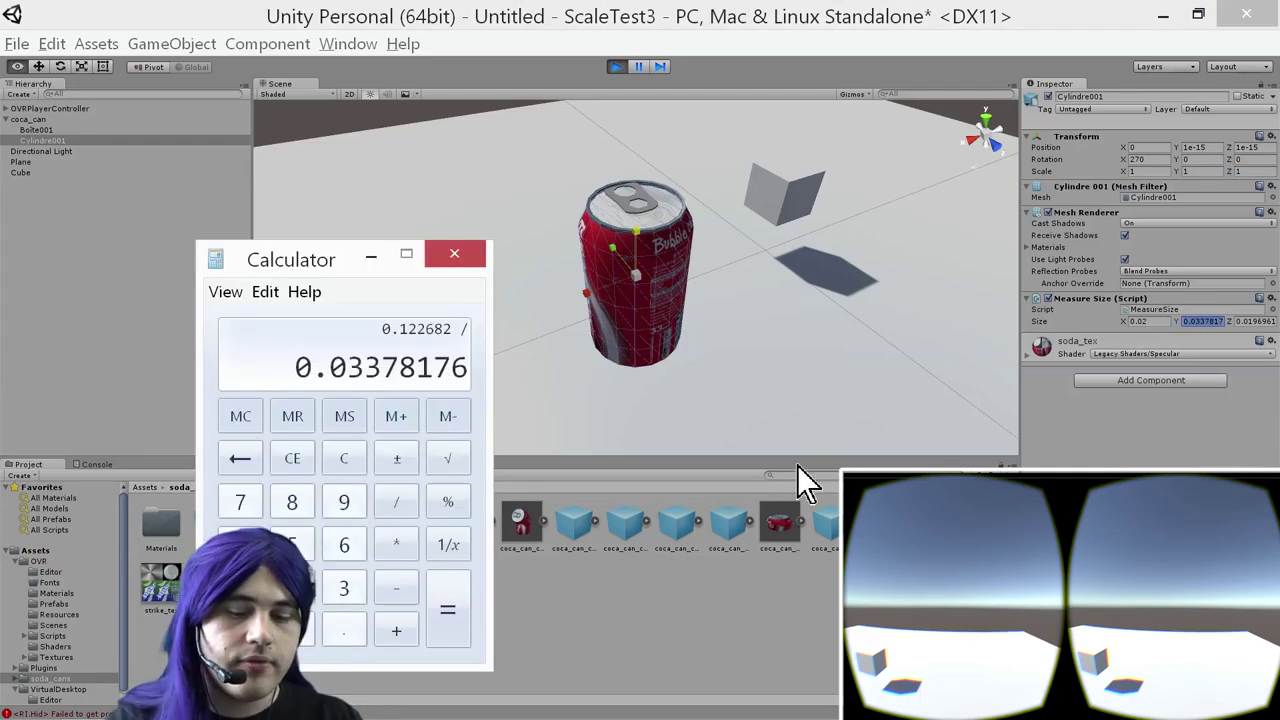
key("Return")
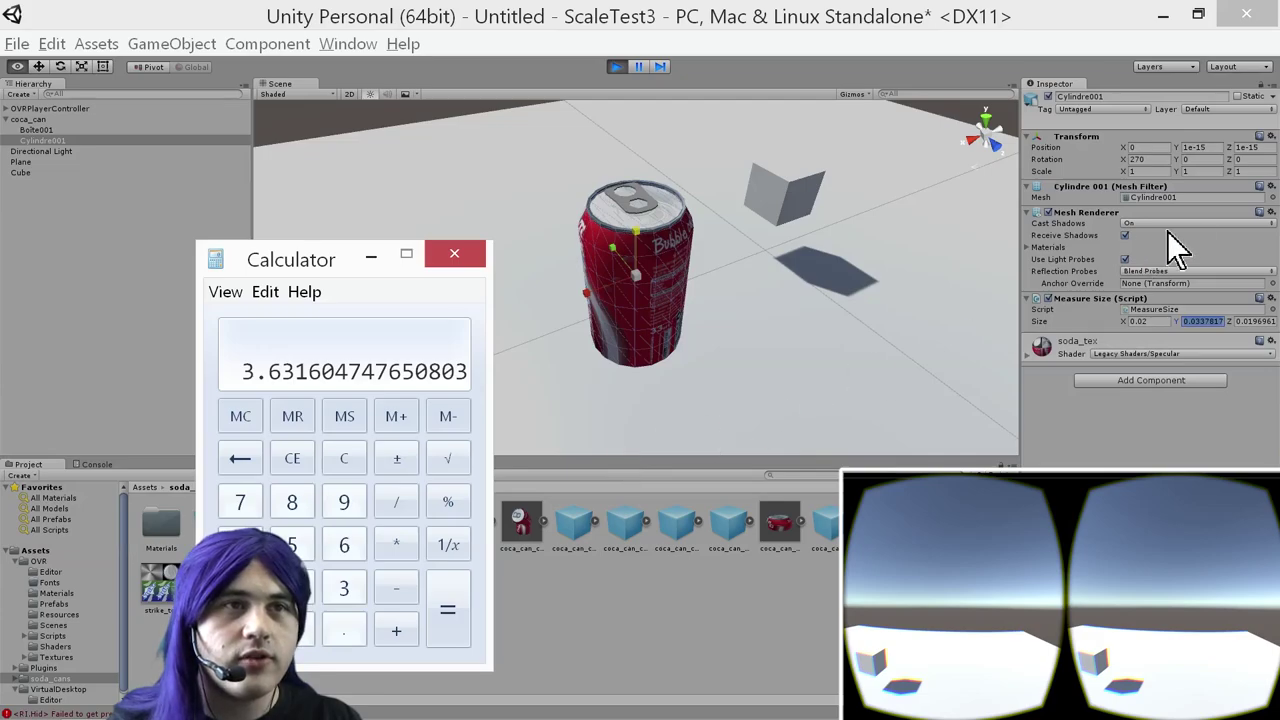
left_click(1250, 171)
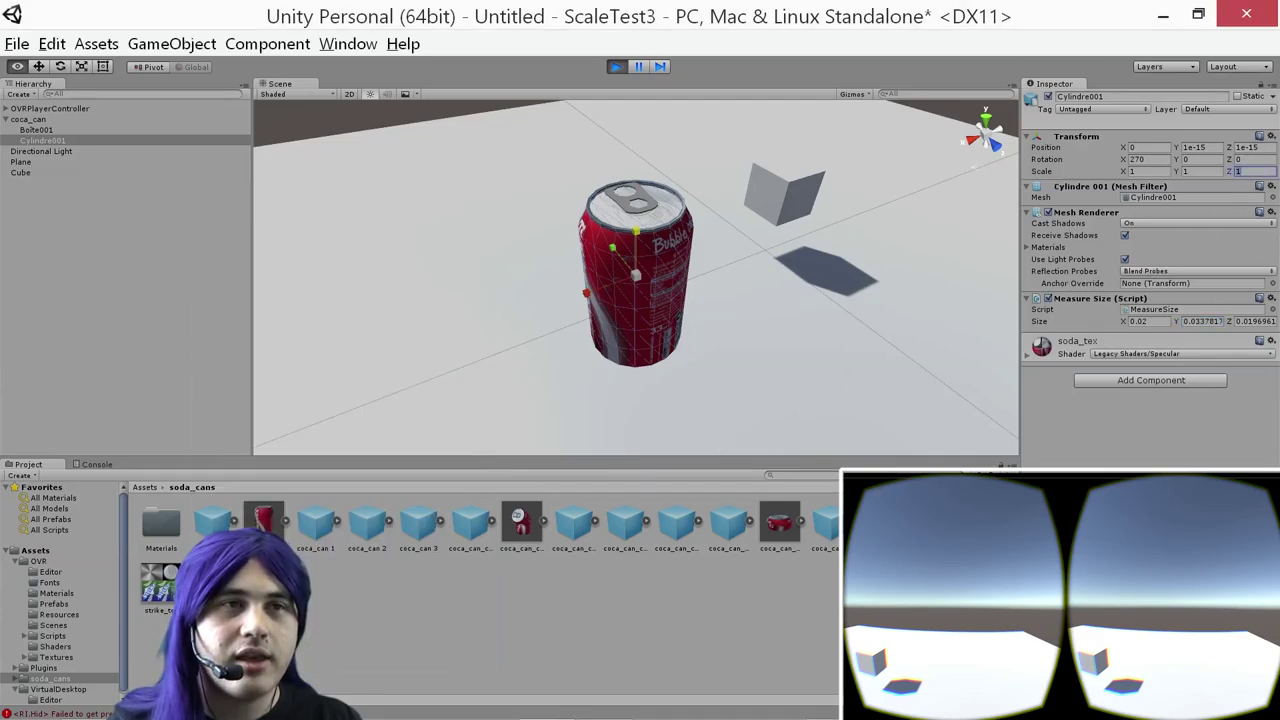
Paste 3.631605 into the can's Scale Z and zoom the Scene view to check it
key("ctrl+v")
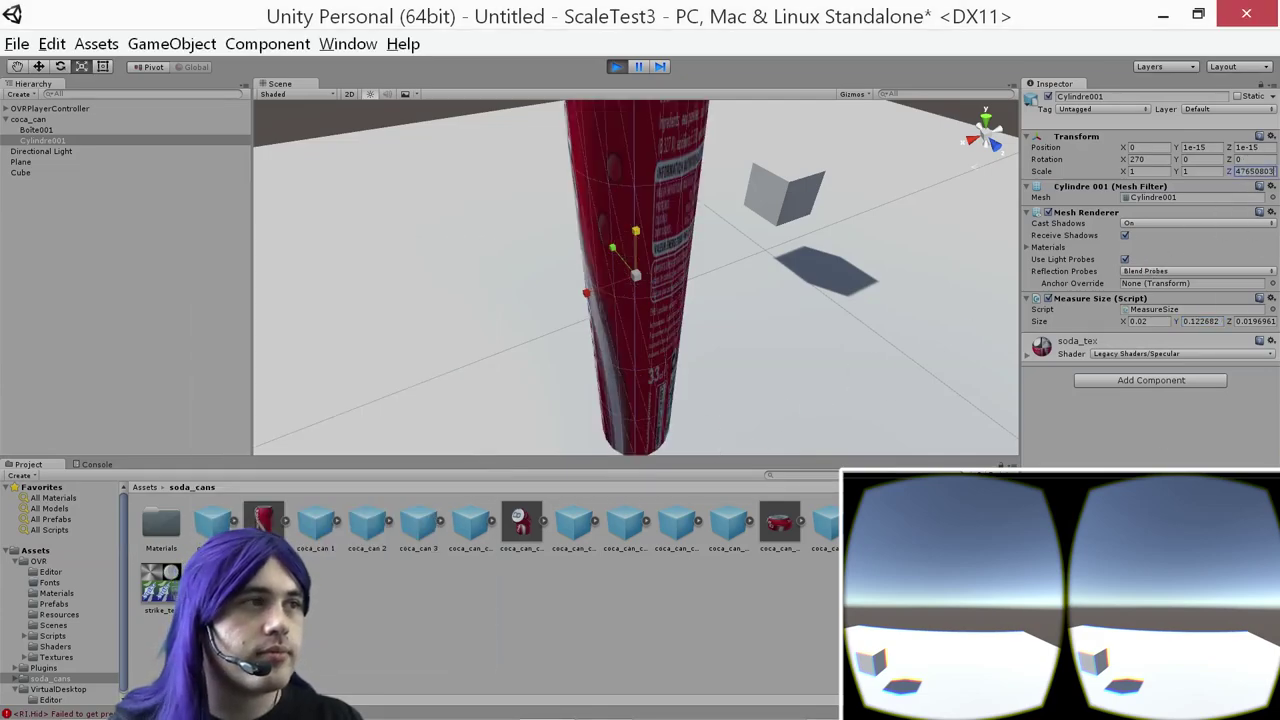
key("Return")
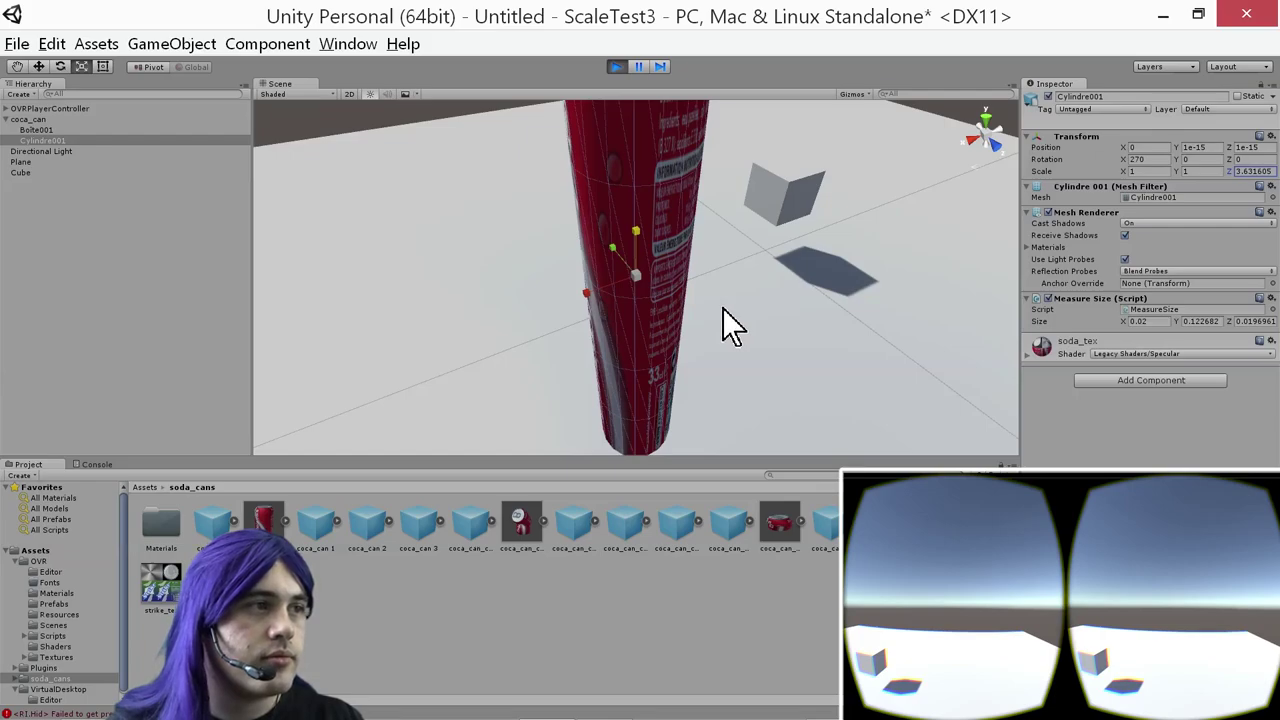
scroll(663, 308, "down", 5)
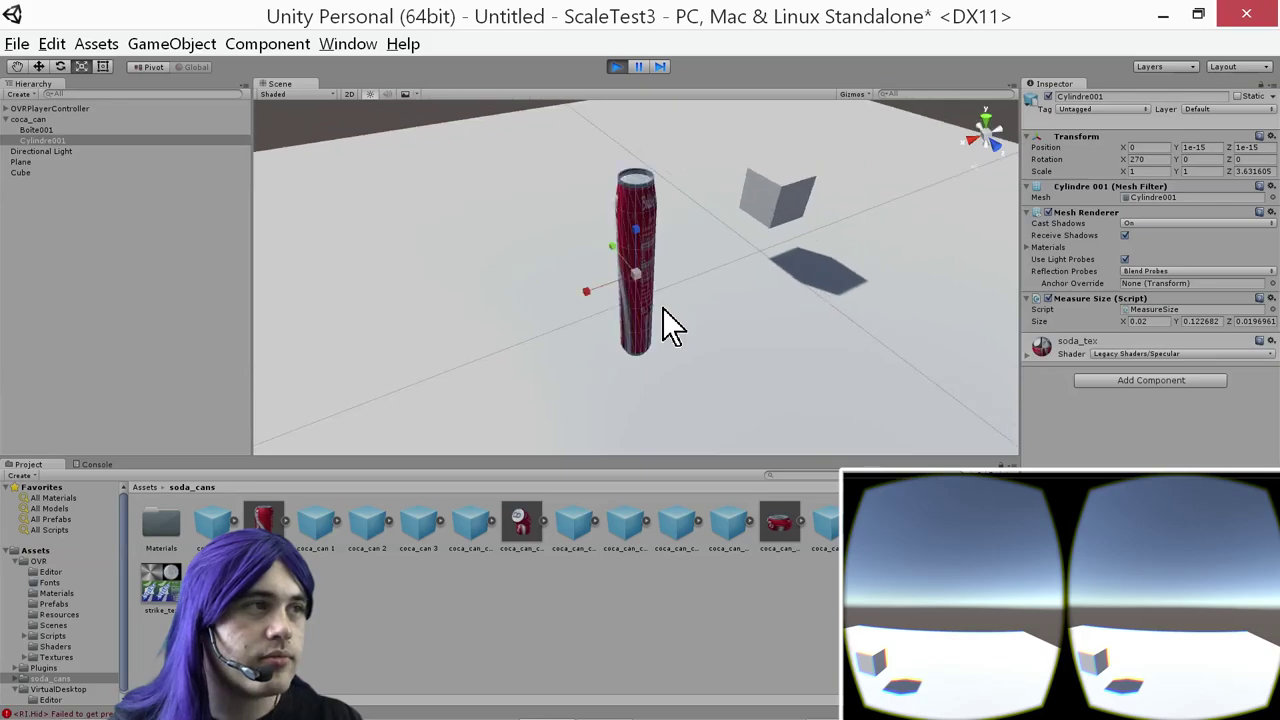
key("alt")
scroll(663, 308, "up", 5)
scroll(663, 308, "down", 6)
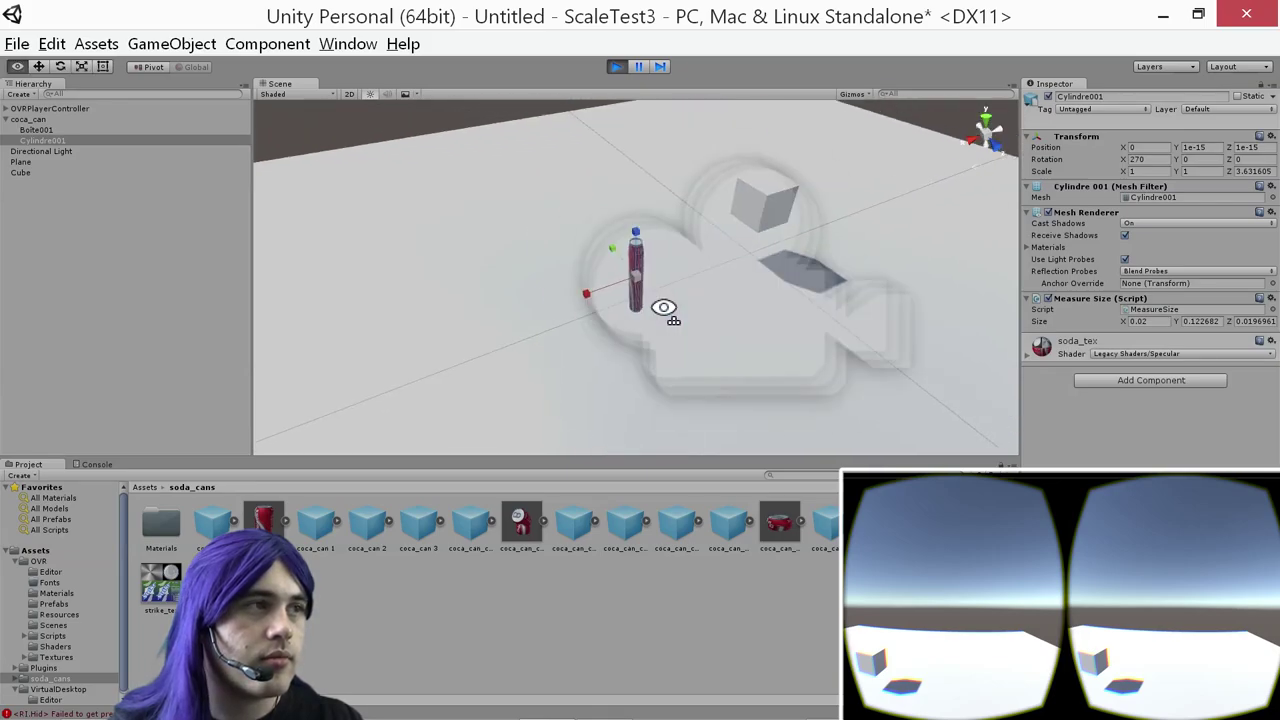
scroll(663, 308, "up", 6)
scroll(663, 308, "down", 6)
scroll(663, 308, "up", 4)
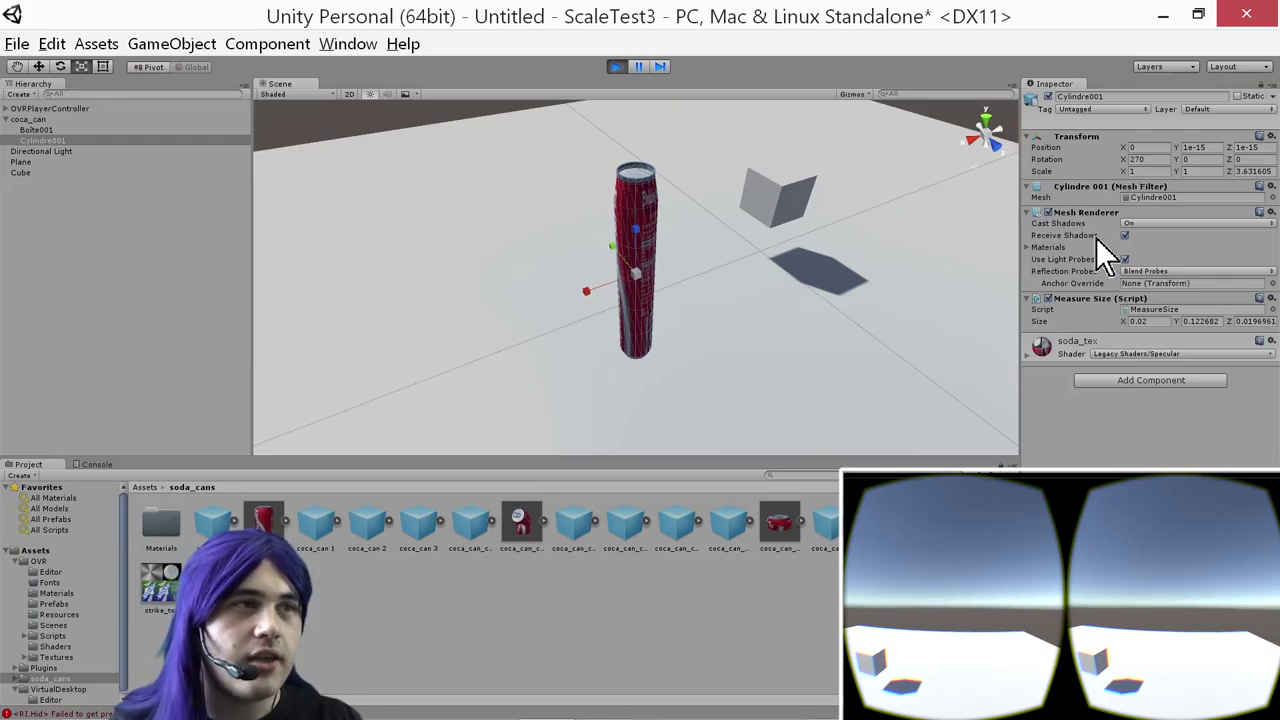
key("alt+Tab")
key("alt+Tab")
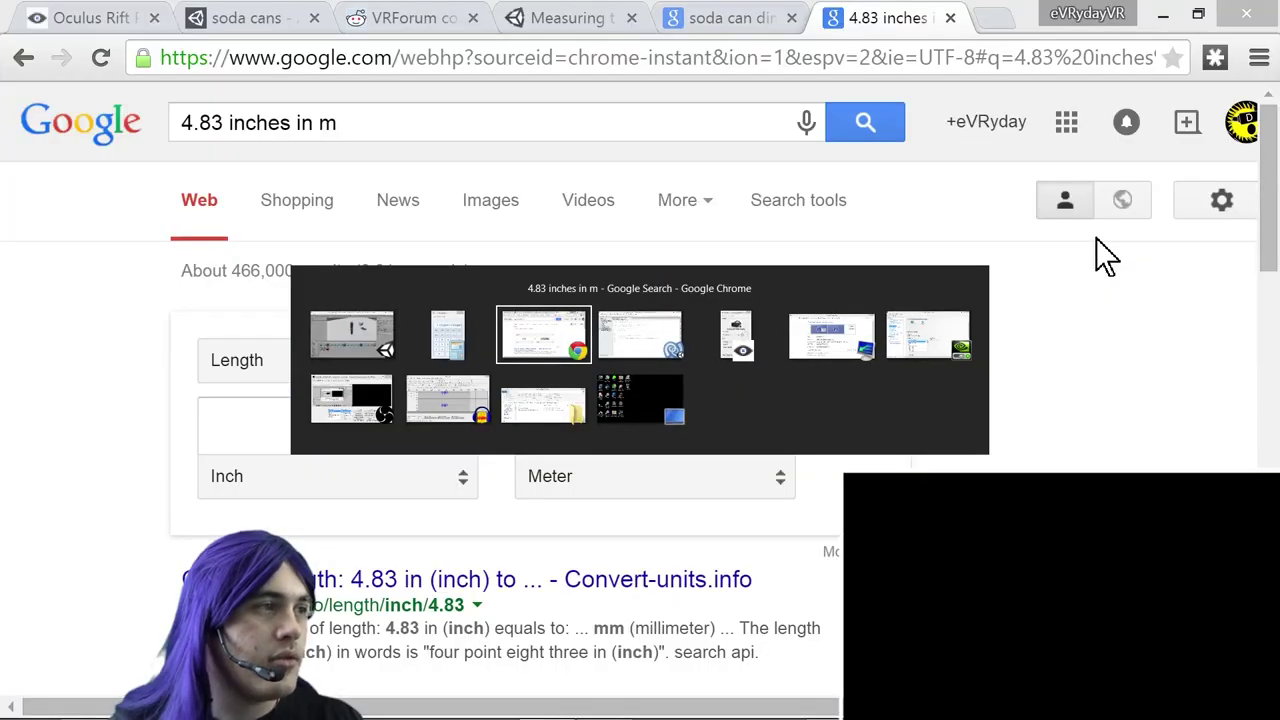
Copy the can's 2.60-inch diameter and convert it to 0.06604 metres
left_click(728, 18)
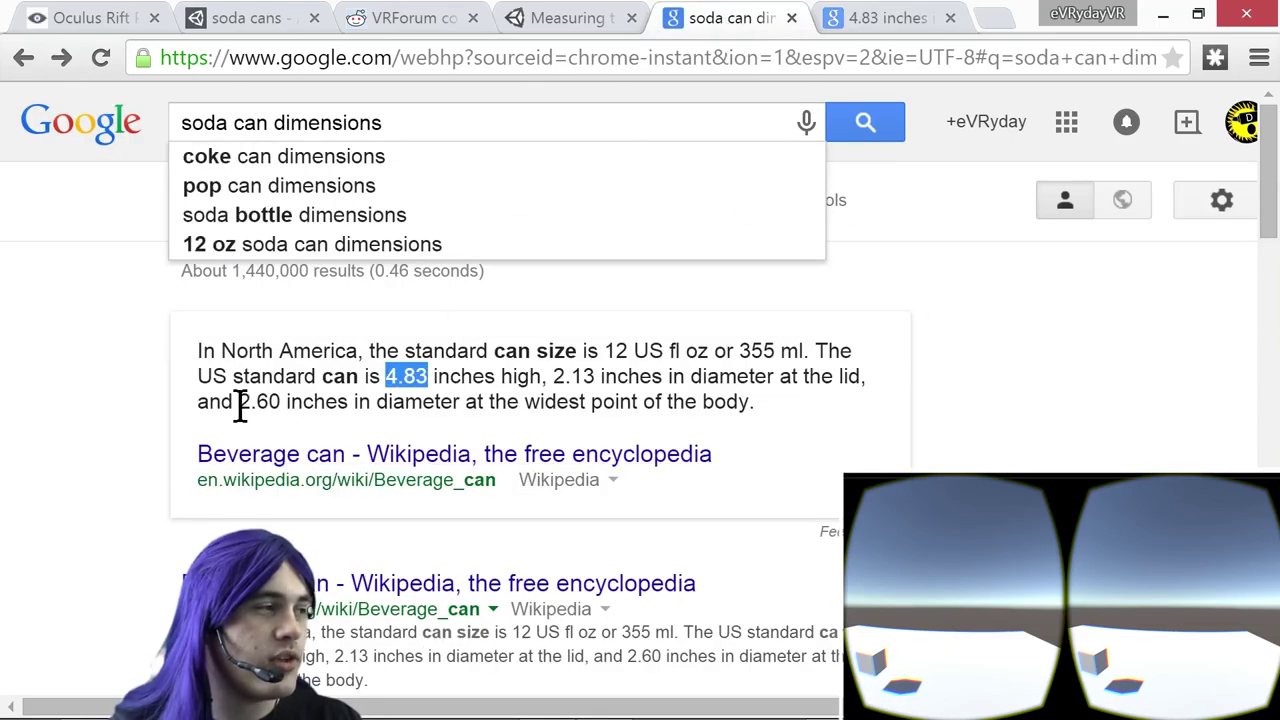
left_click_drag(240, 406, 285, 403)
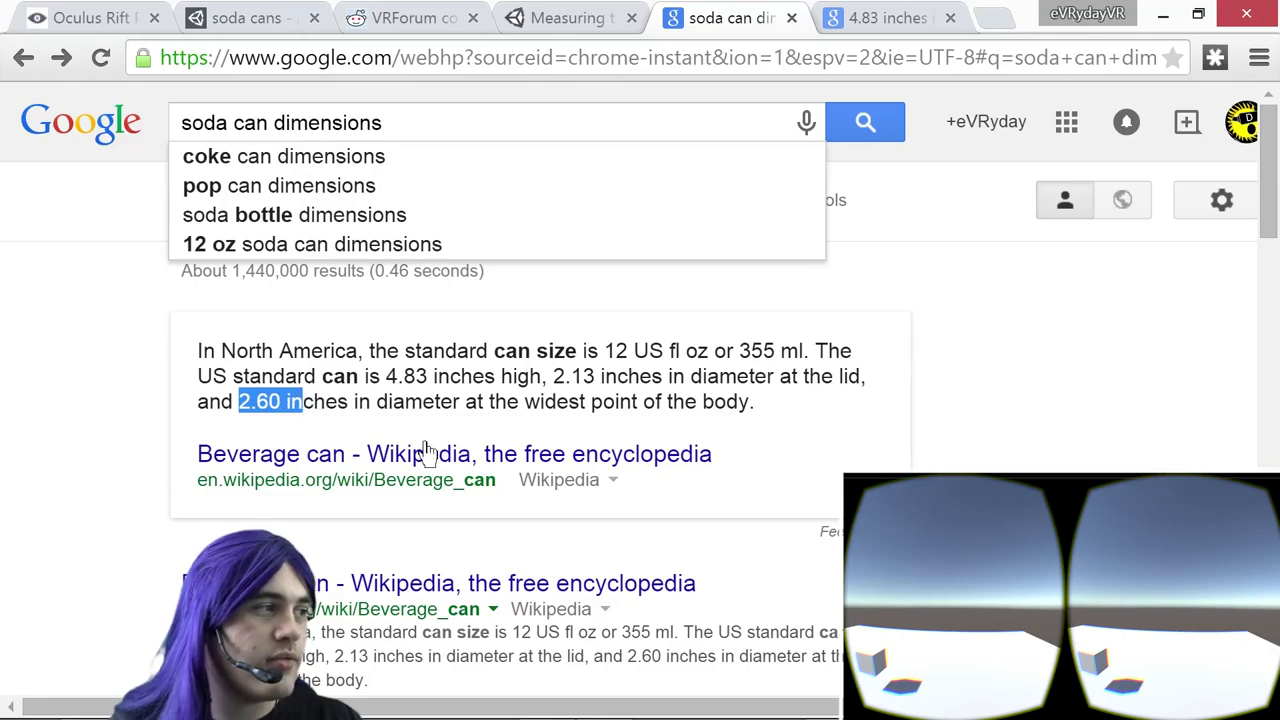
key("ctrl+Tab")
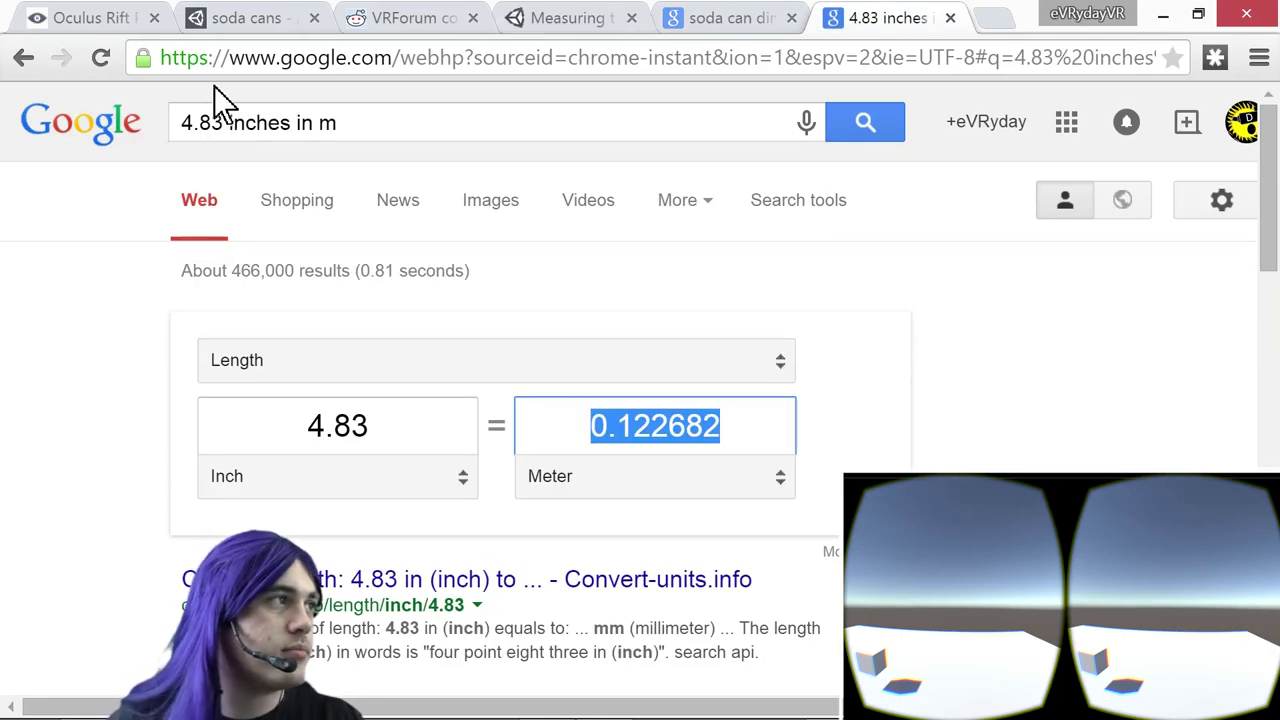
double_click(217, 120)
type("2.60")
key("Return")
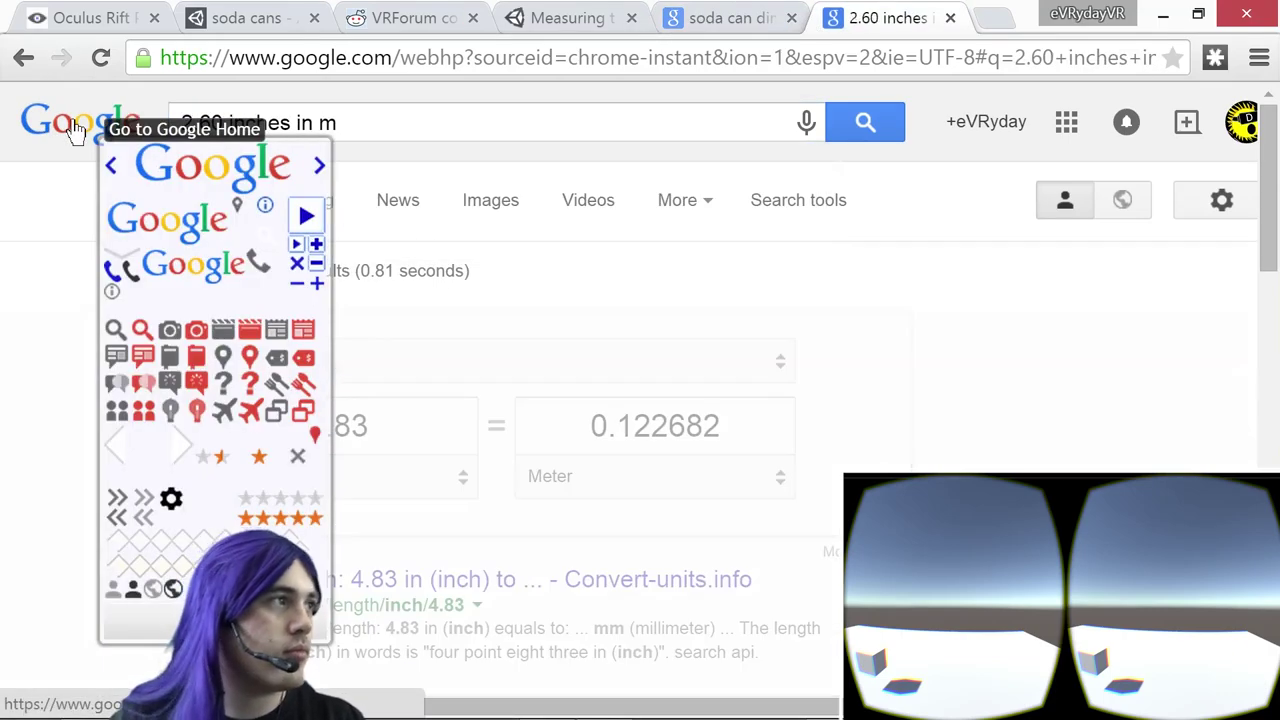
left_click_drag(605, 426, 720, 433)
key("ctrl+c")
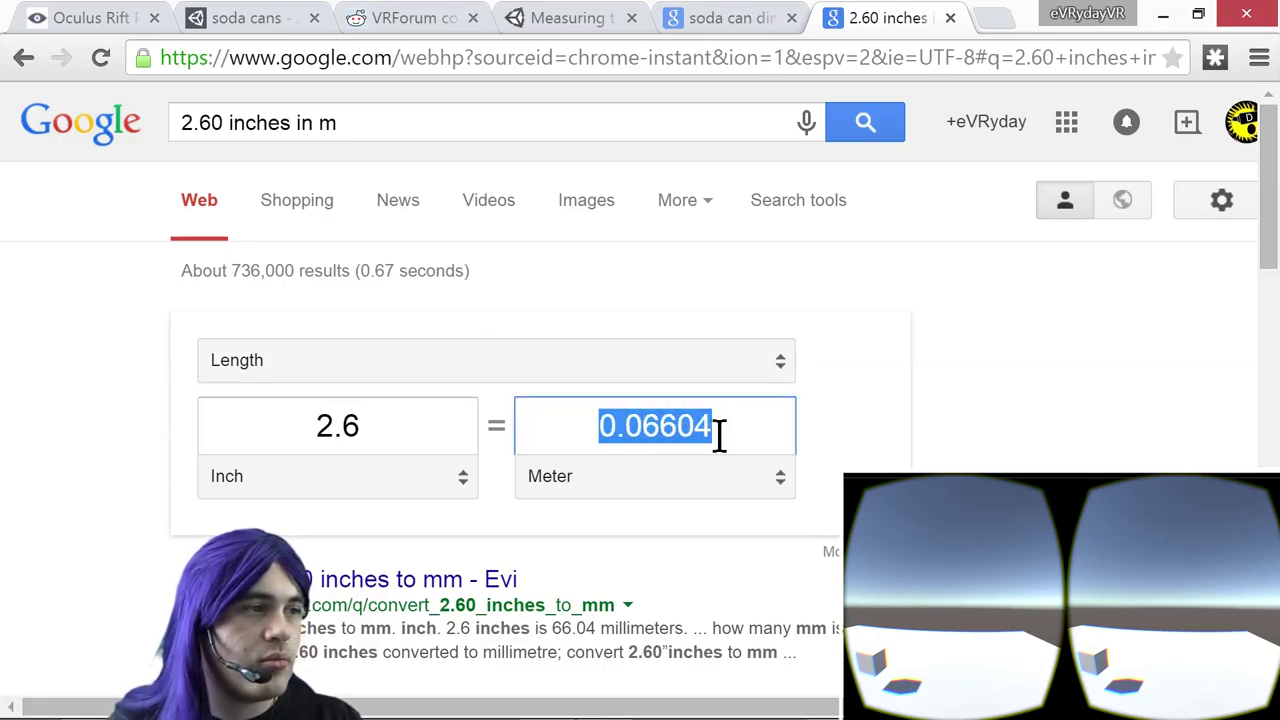
In Calculator, divide 0.06604 by the measured Size X 0.02 to get 3.302
key("alt+Tab")
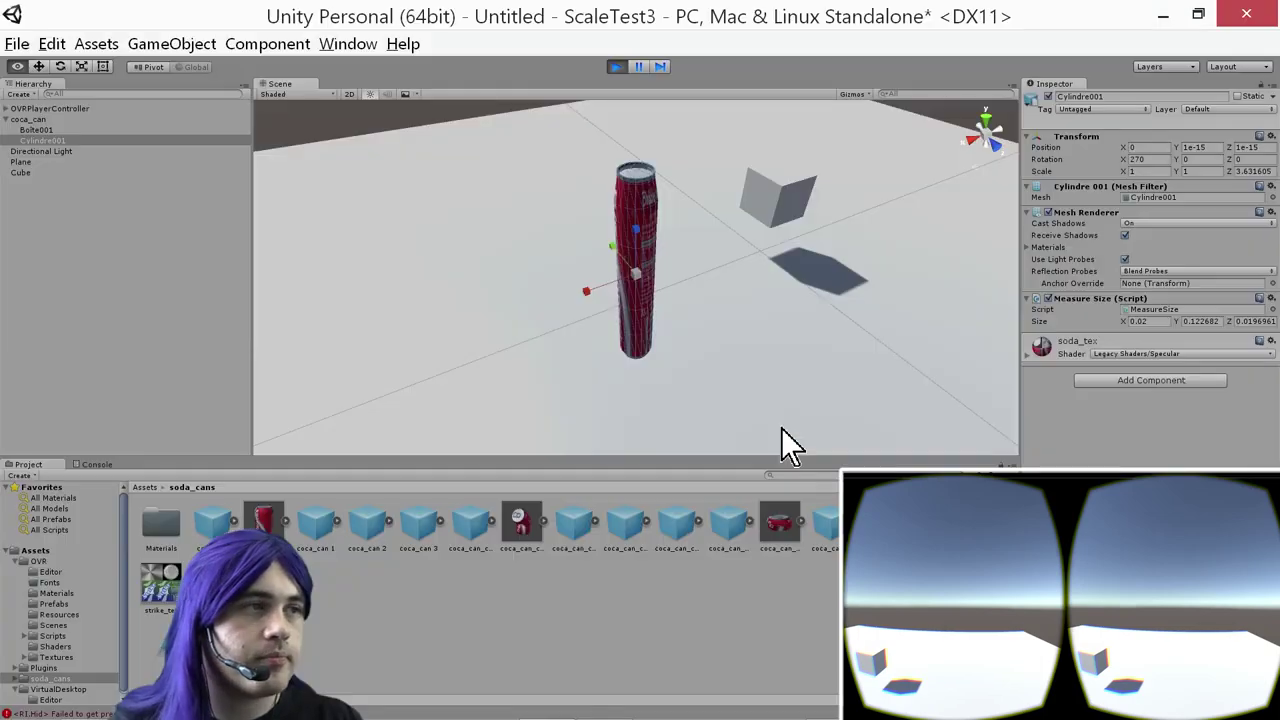
key("alt+Tab")
key("Tab")
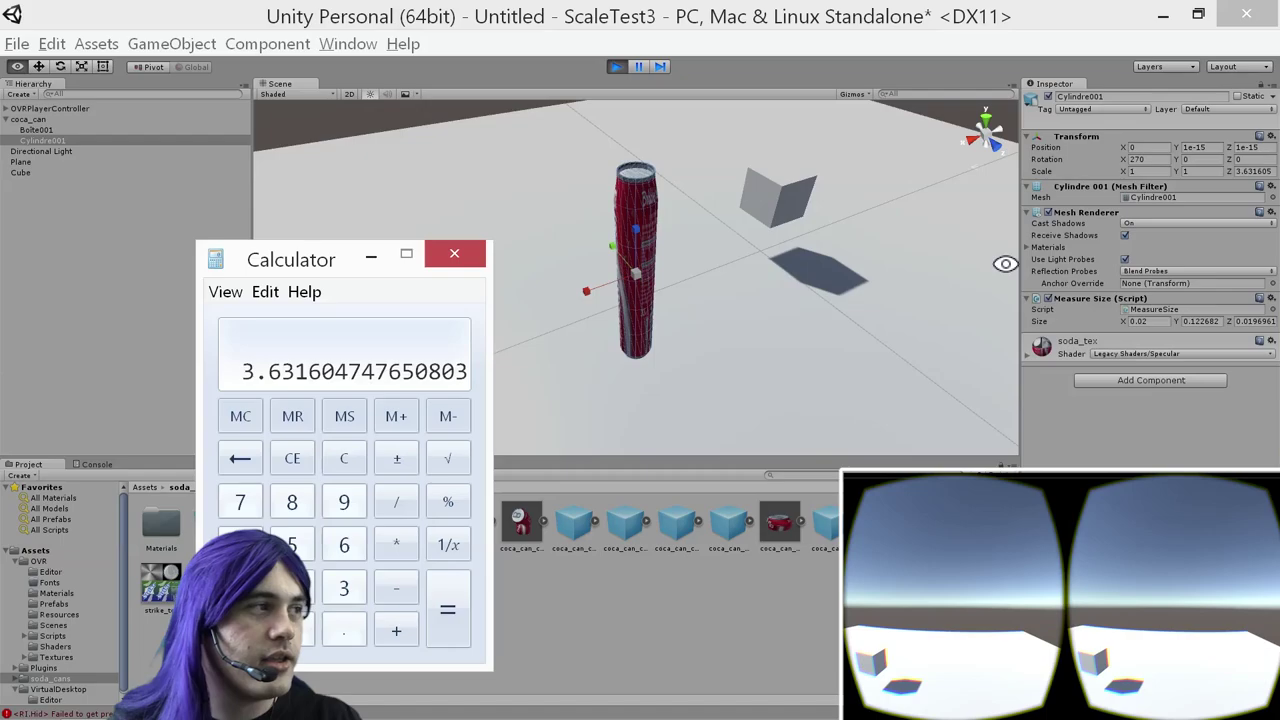
key("Escape")
key("ctrl+v")
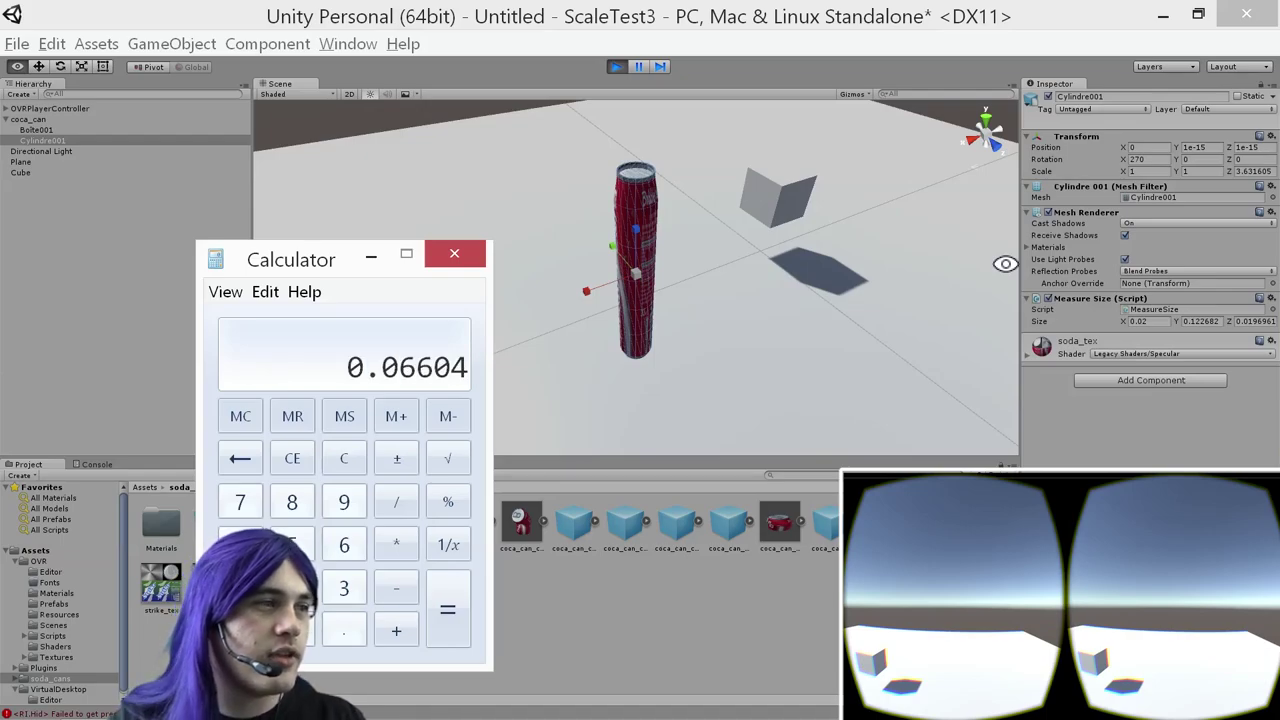
key("slash")
left_click(1145, 316)
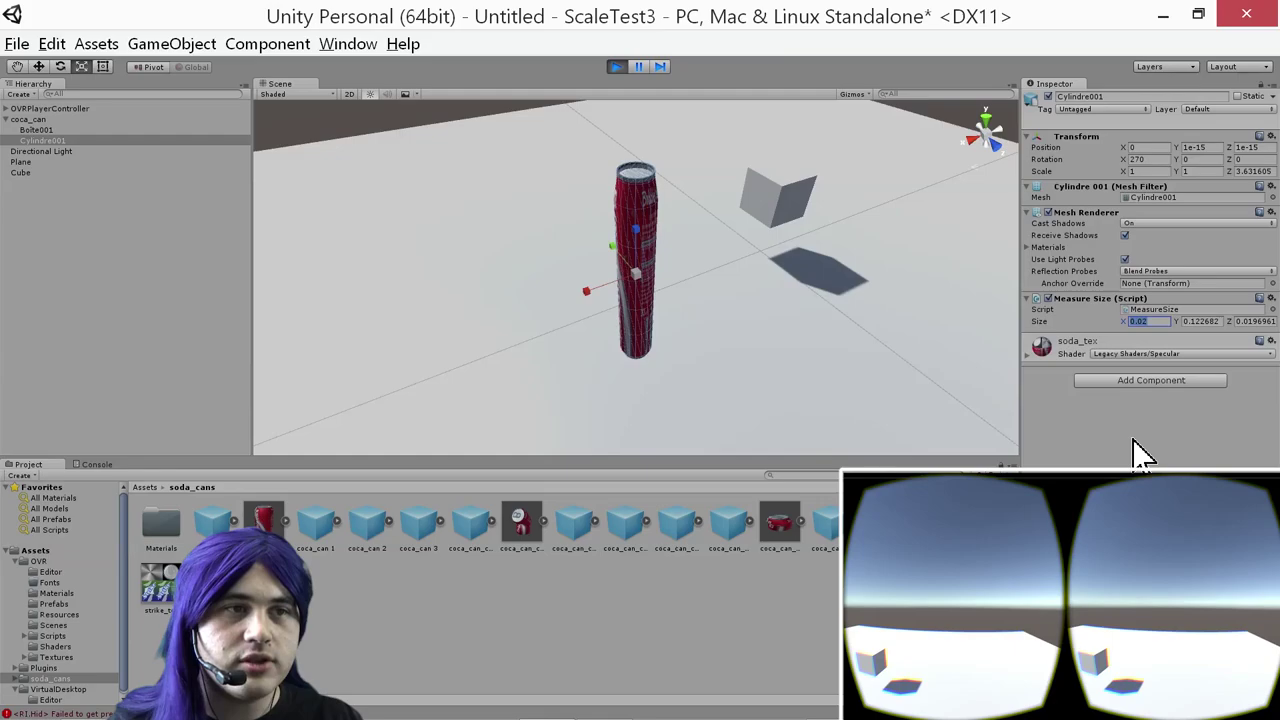
key("alt+Tab")
type("0.02")
key("Return")
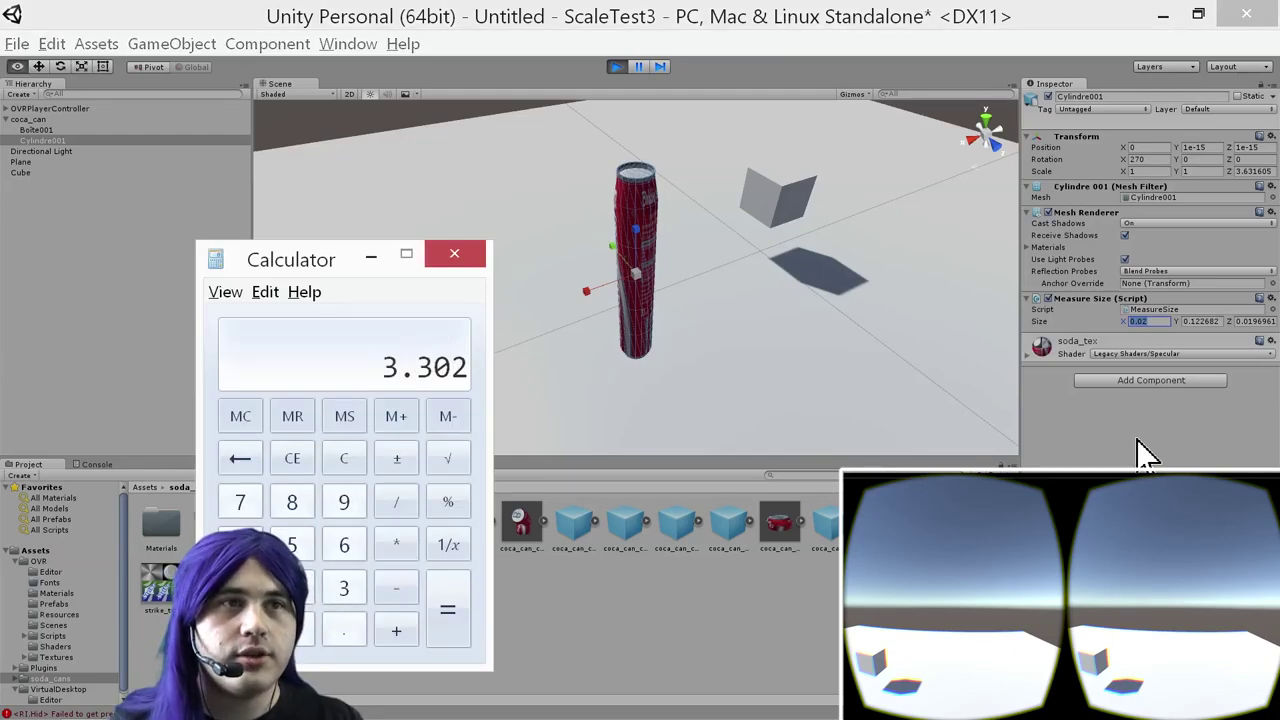
left_click(1163, 333)
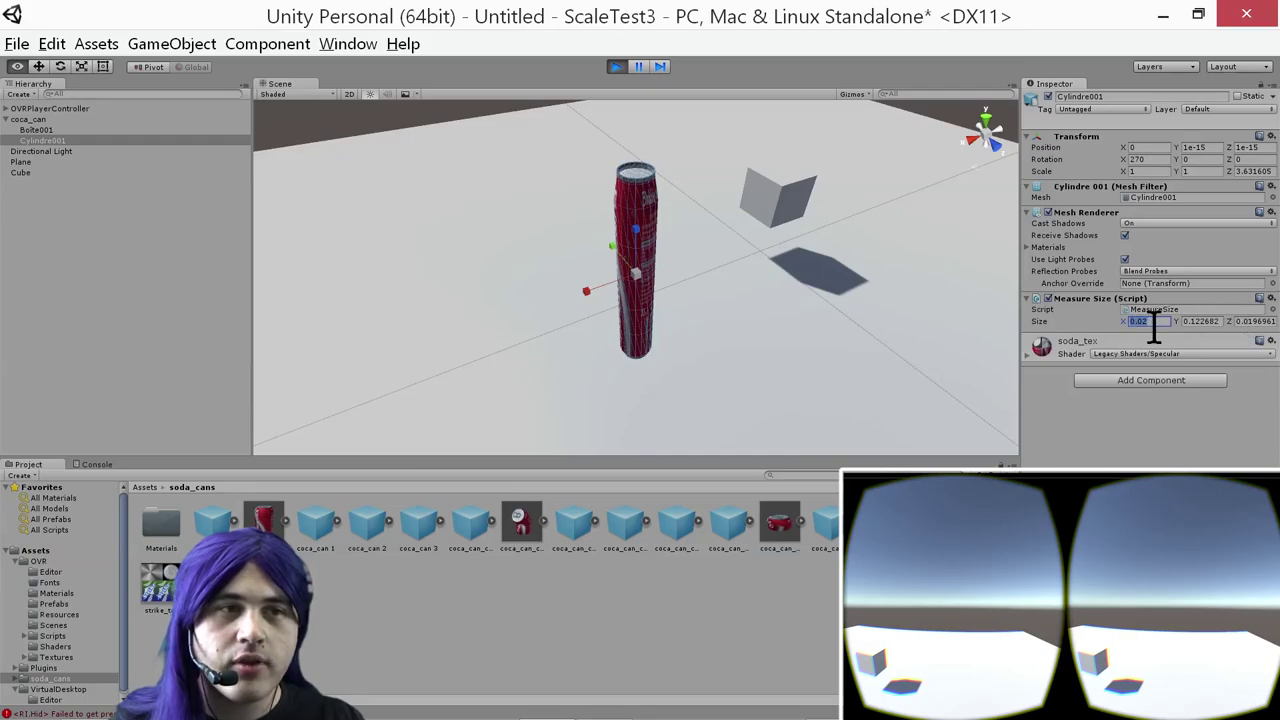
left_click(1152, 325)
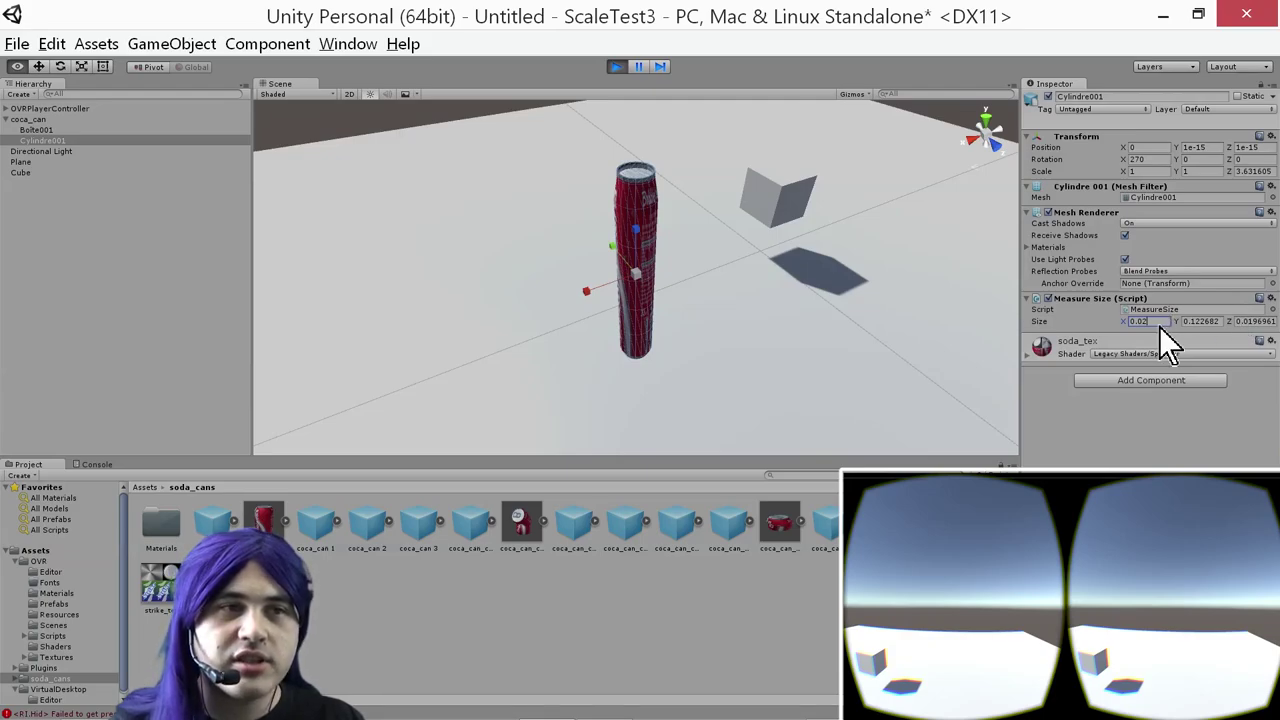
Set Cylindre001's Scale X and Y to 3.302 and view the can from above
left_click(1150, 171)
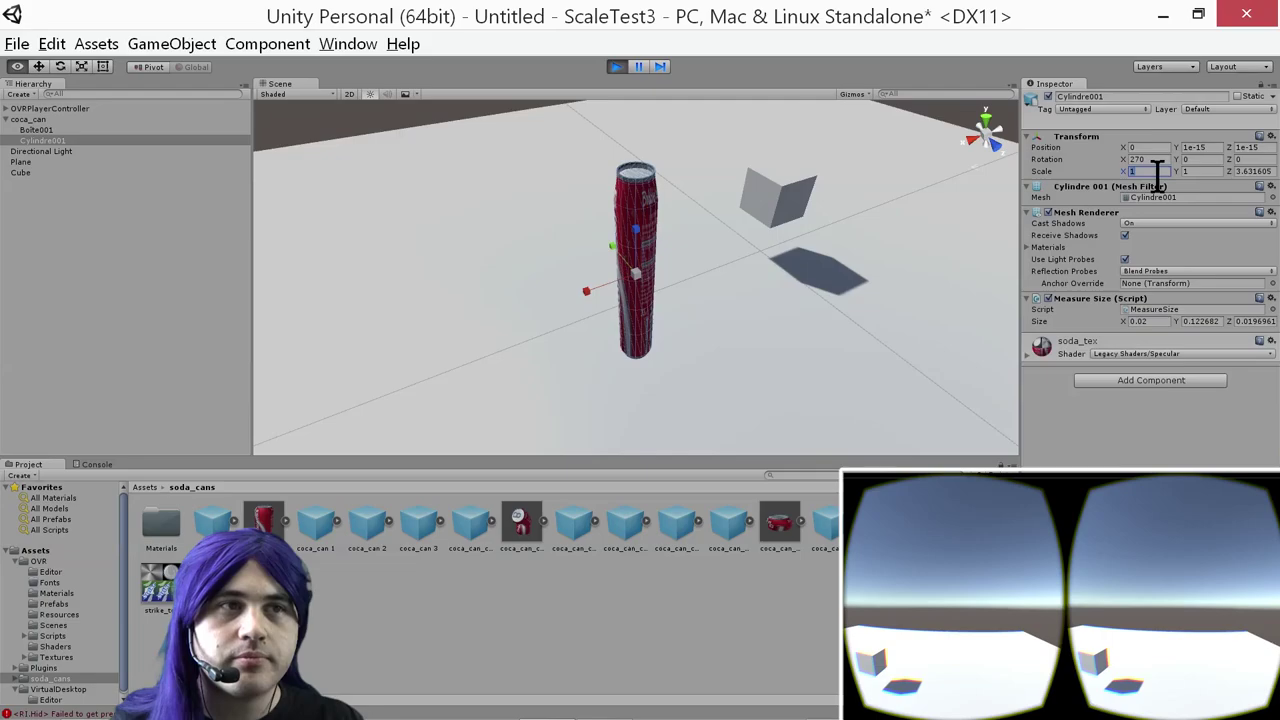
type("3.302")
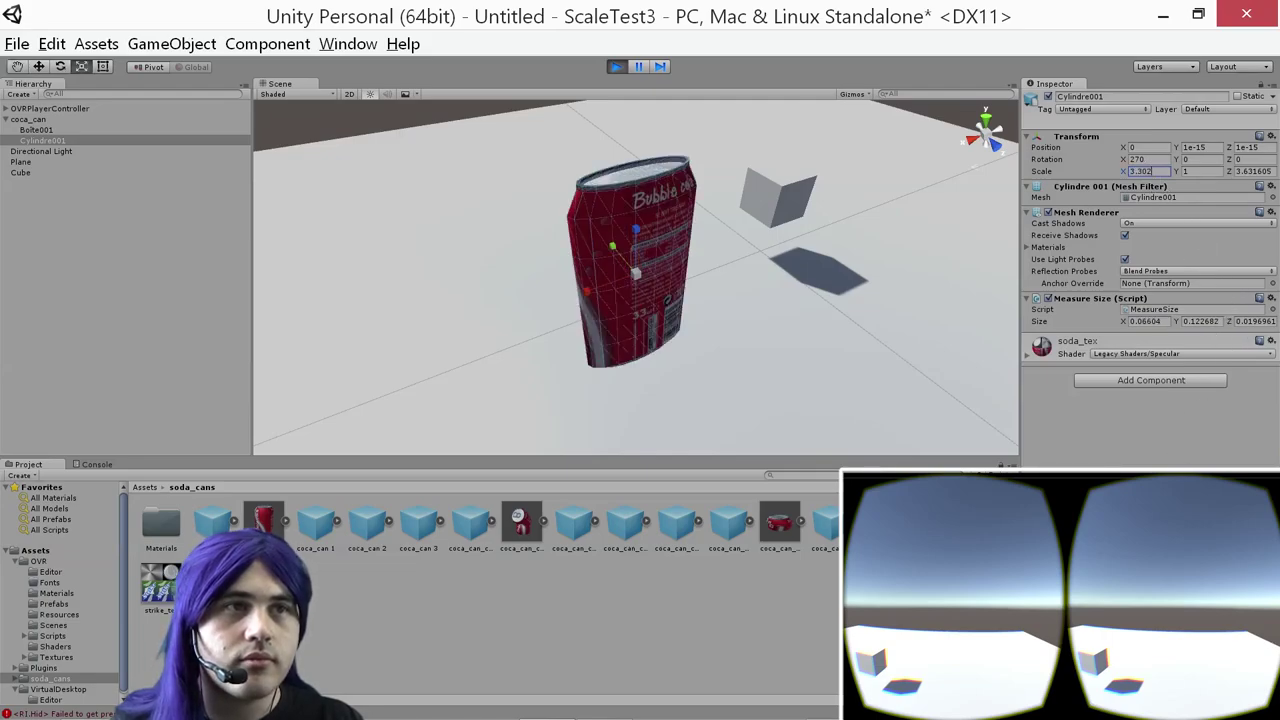
key("Tab")
type("3.302")
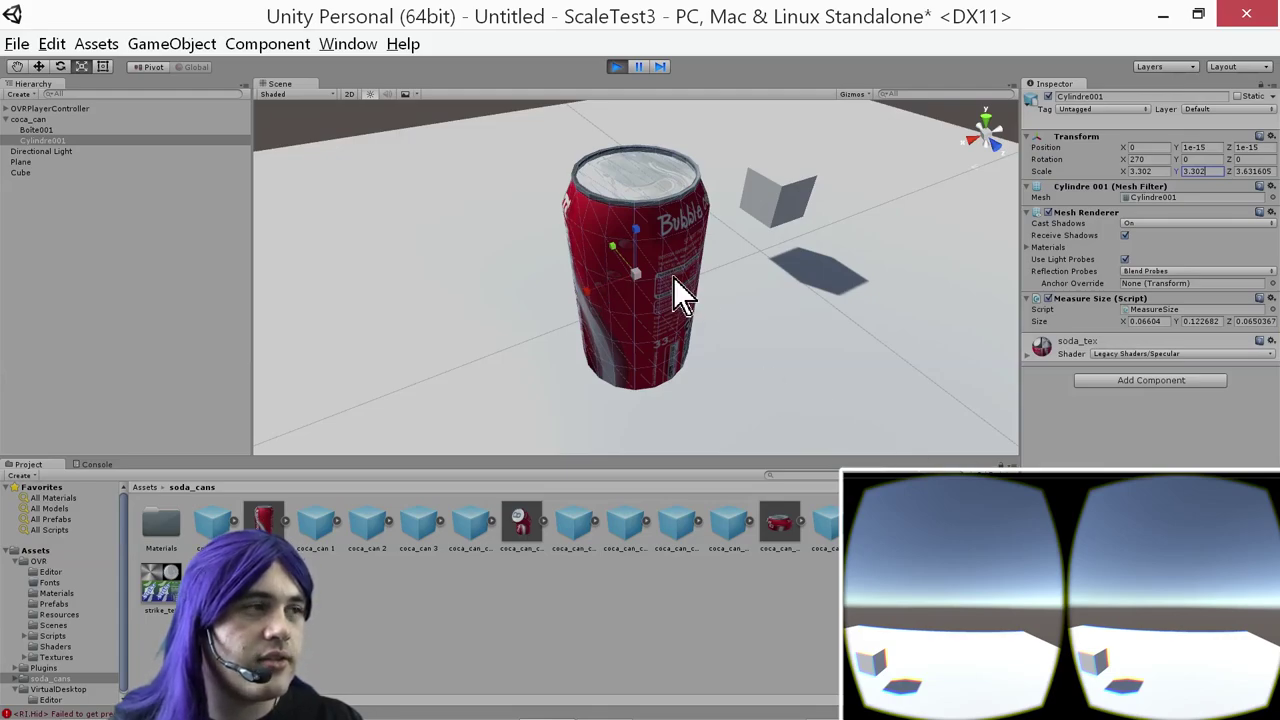
left_click_drag(661, 221, 703, 218, "alt")
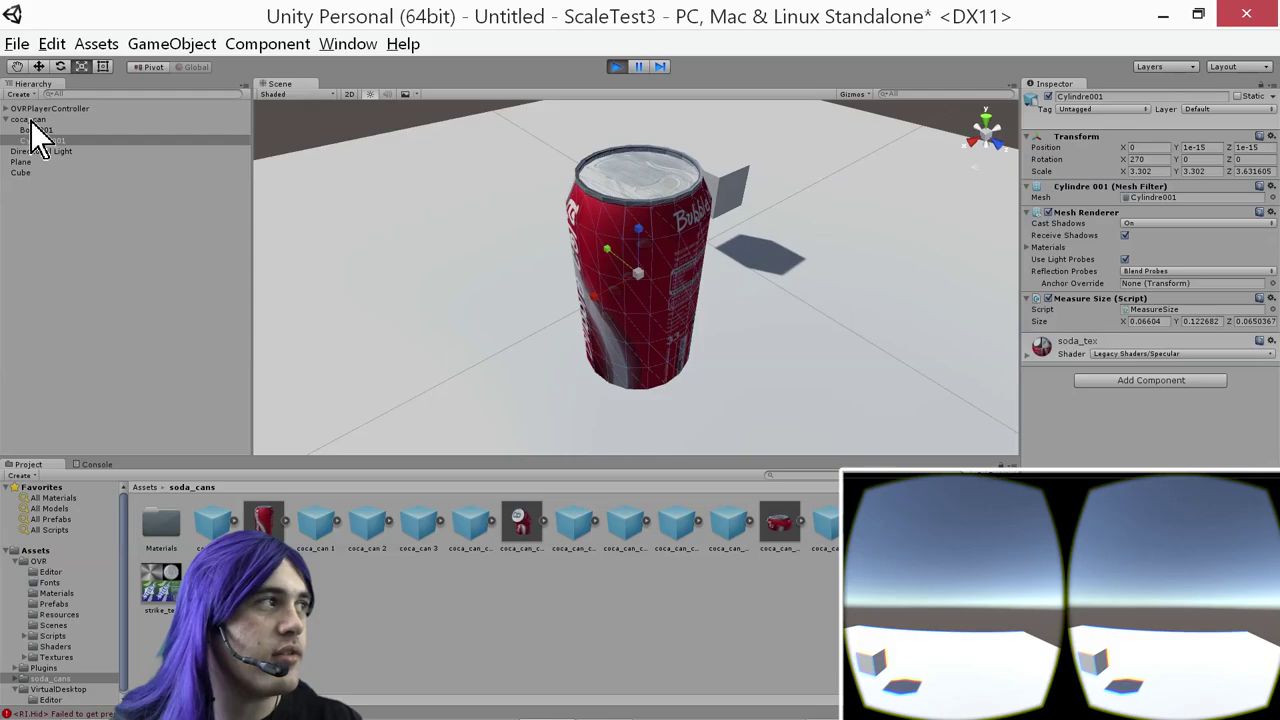
Reset Cylindre001's Scale X and Y back to 1
left_click(1152, 171)
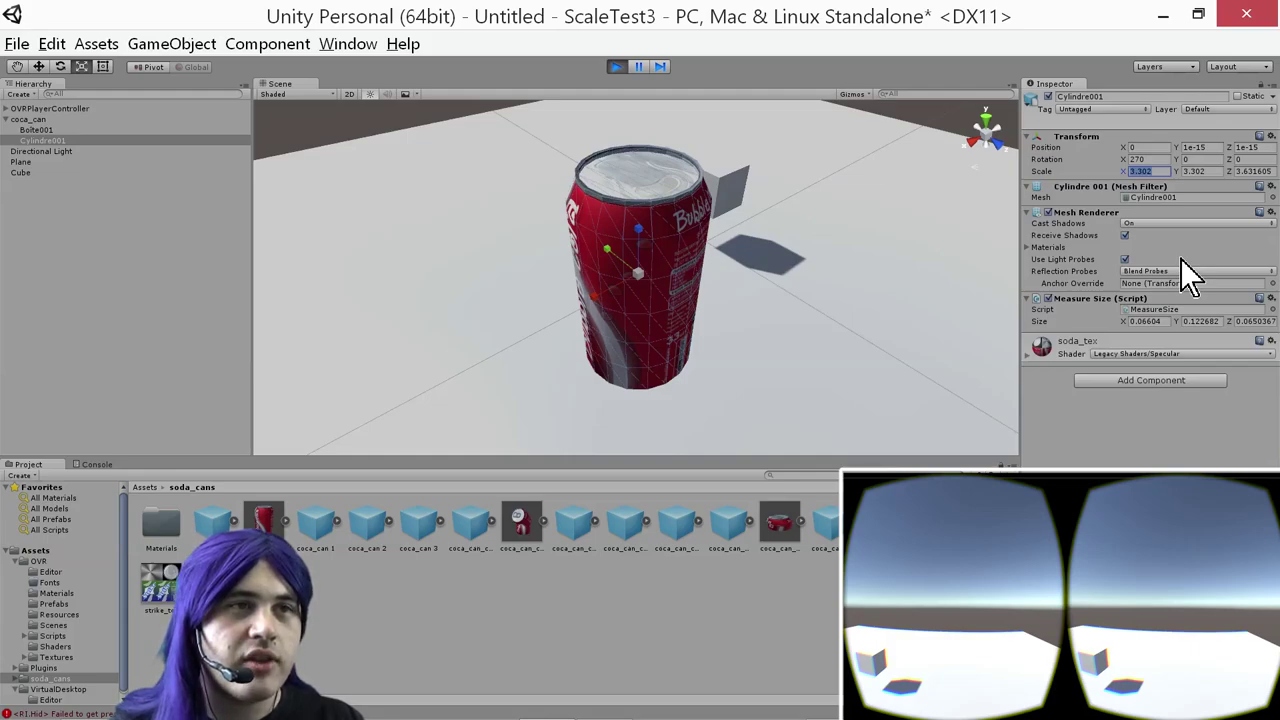
type("1")
key("Tab")
key("ctrl+c")
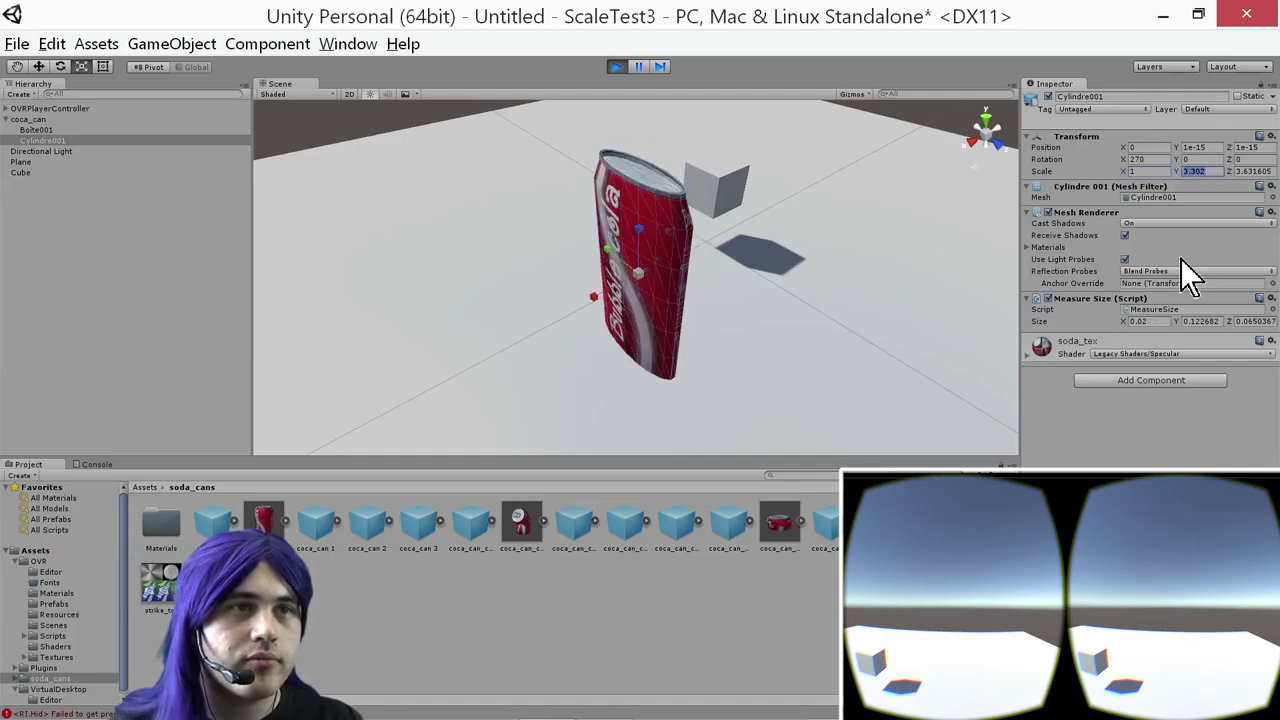
type("1")
key("Tab")
left_click(23, 121)
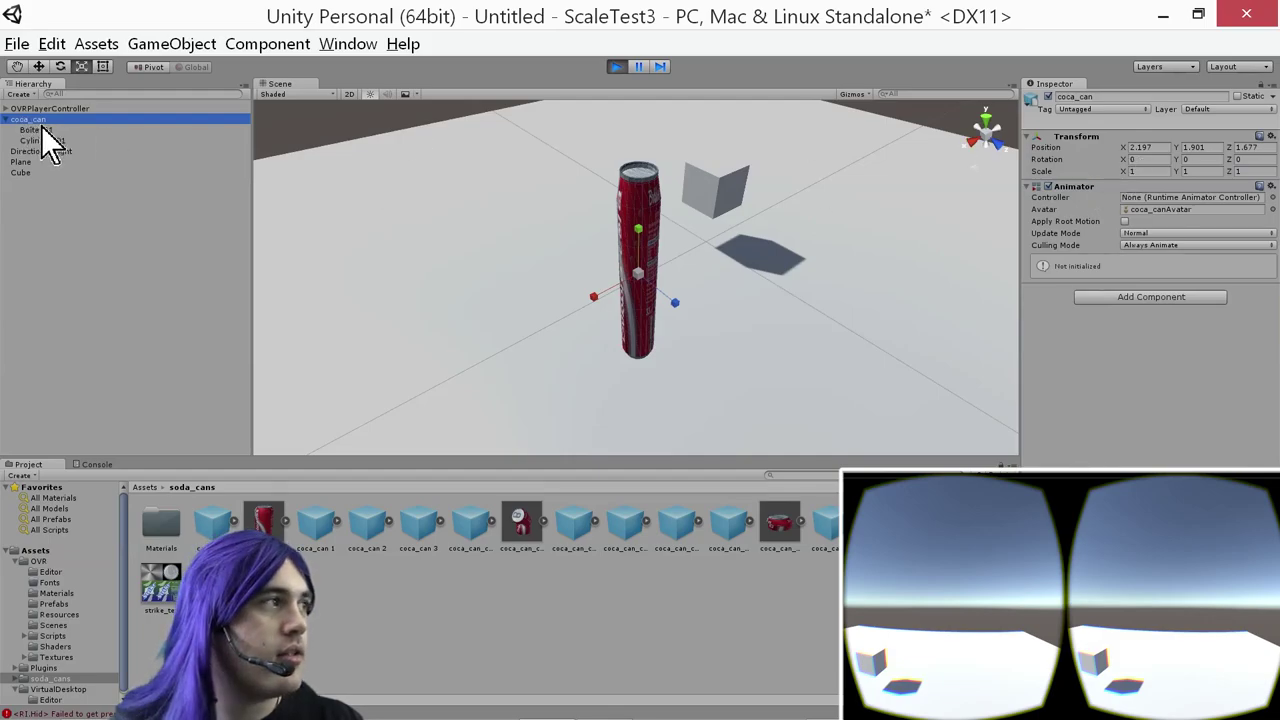
Set the coca_can parent's Scale X and Z to 3.302
left_click(1160, 171)
key("ctrl+v")
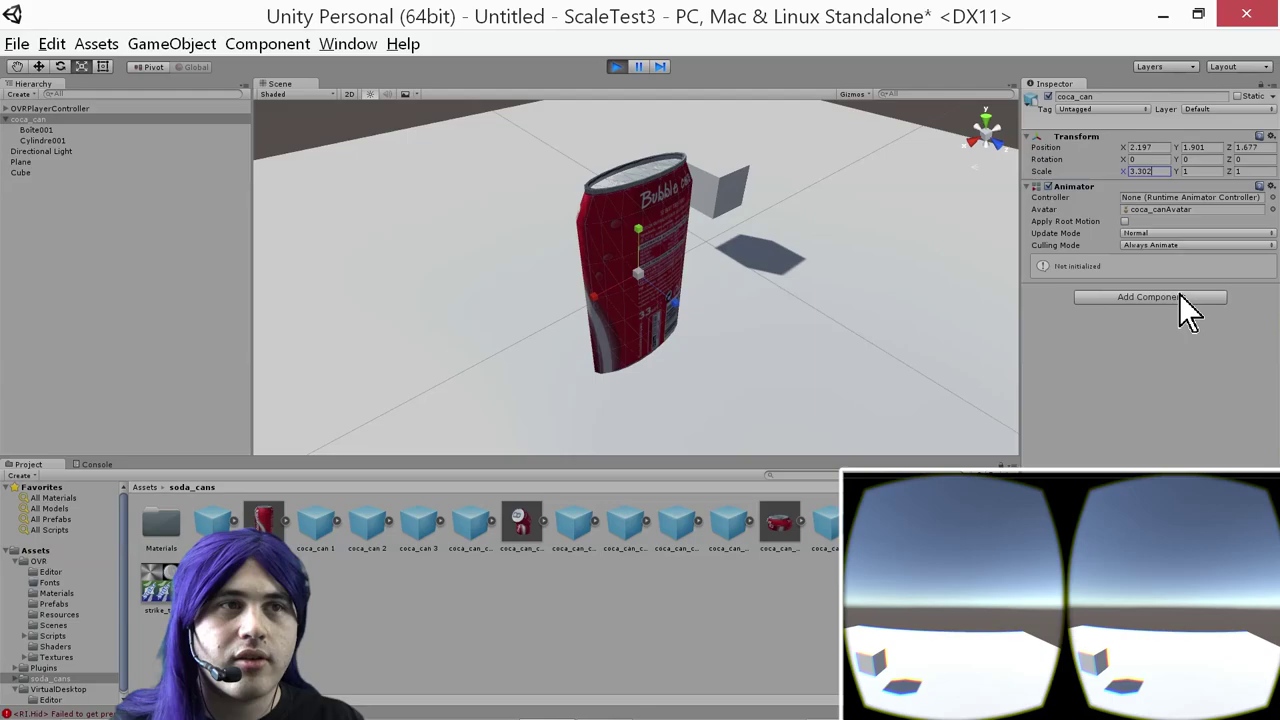
key("Tab")
key("ctrl+v")
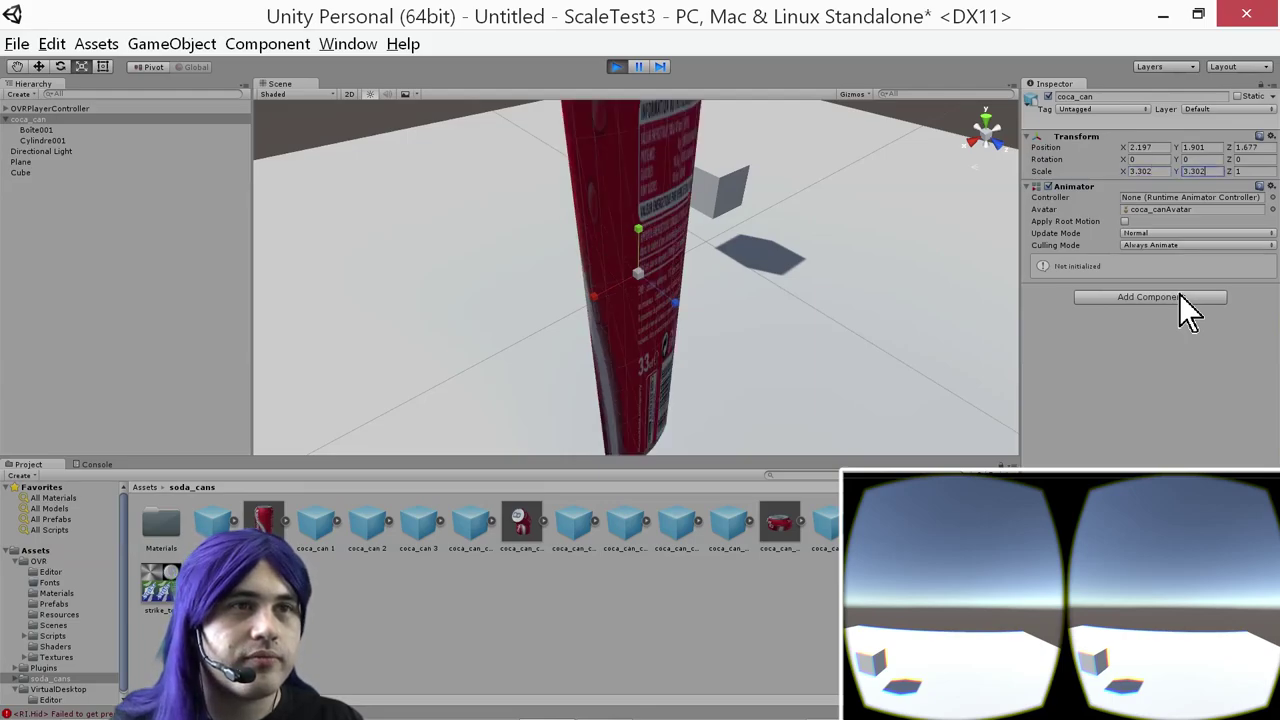
key("Return")
key("ctrl+c")
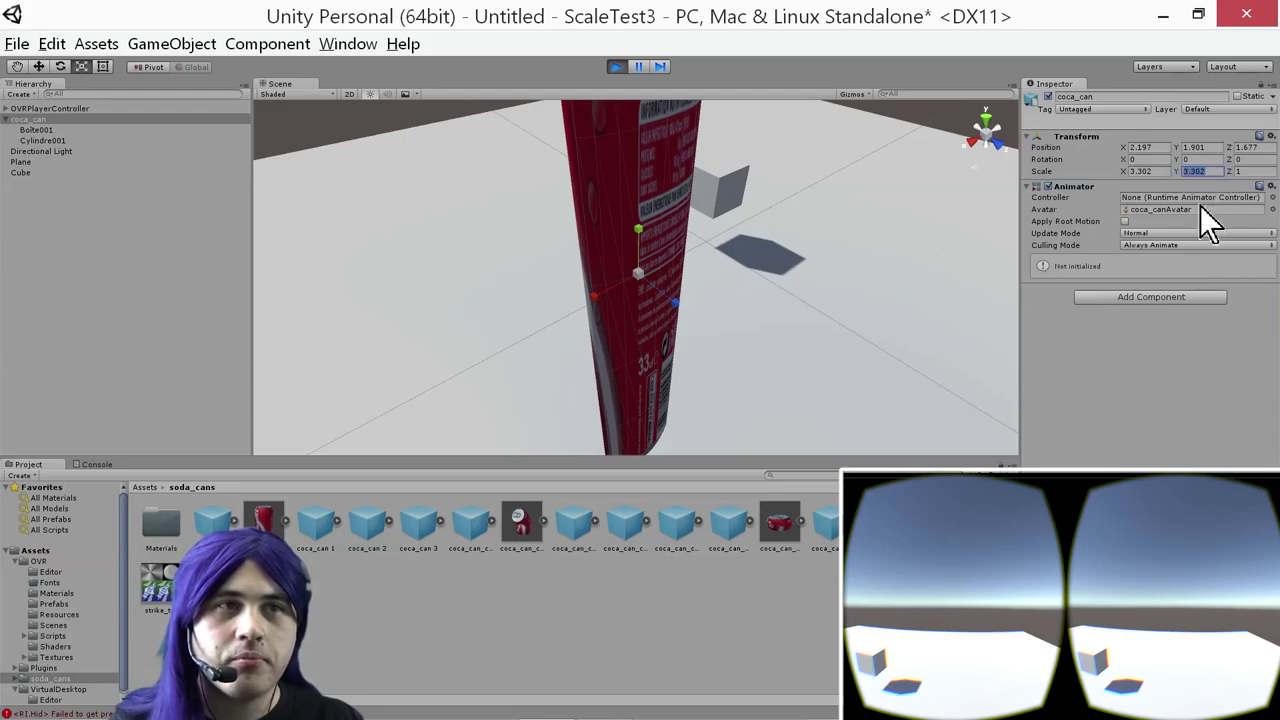
type("1")
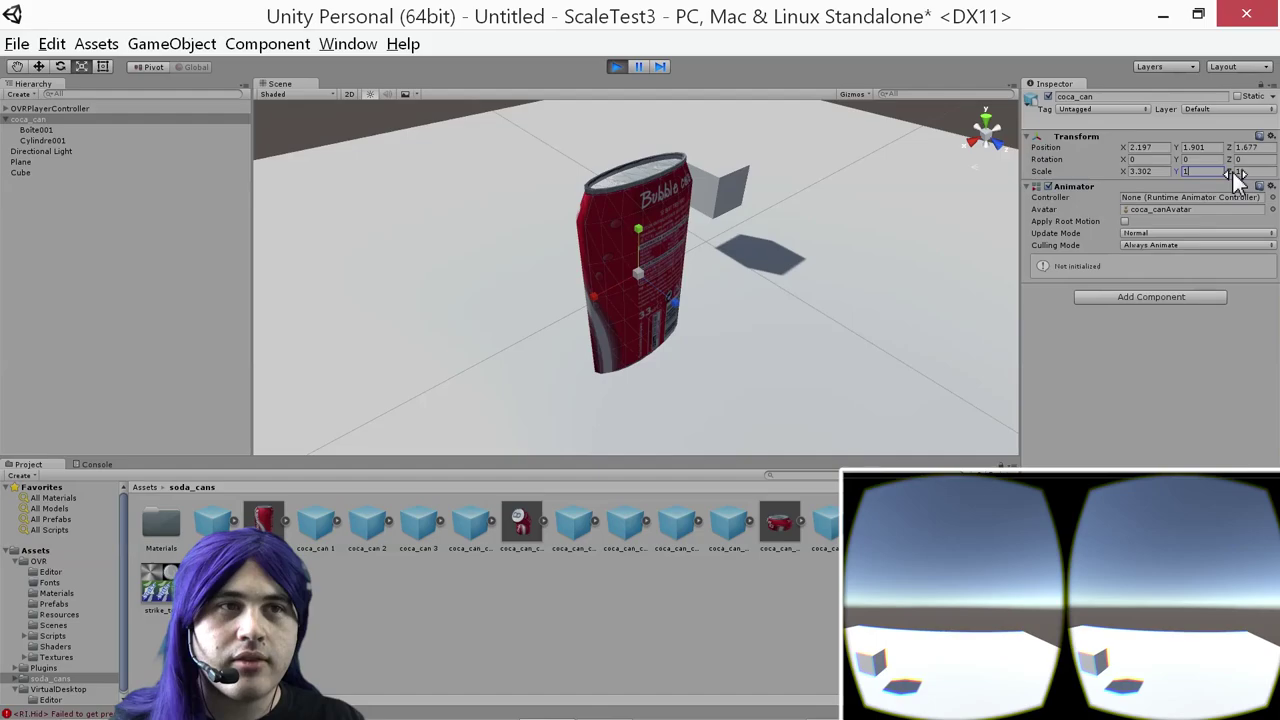
key("Tab")
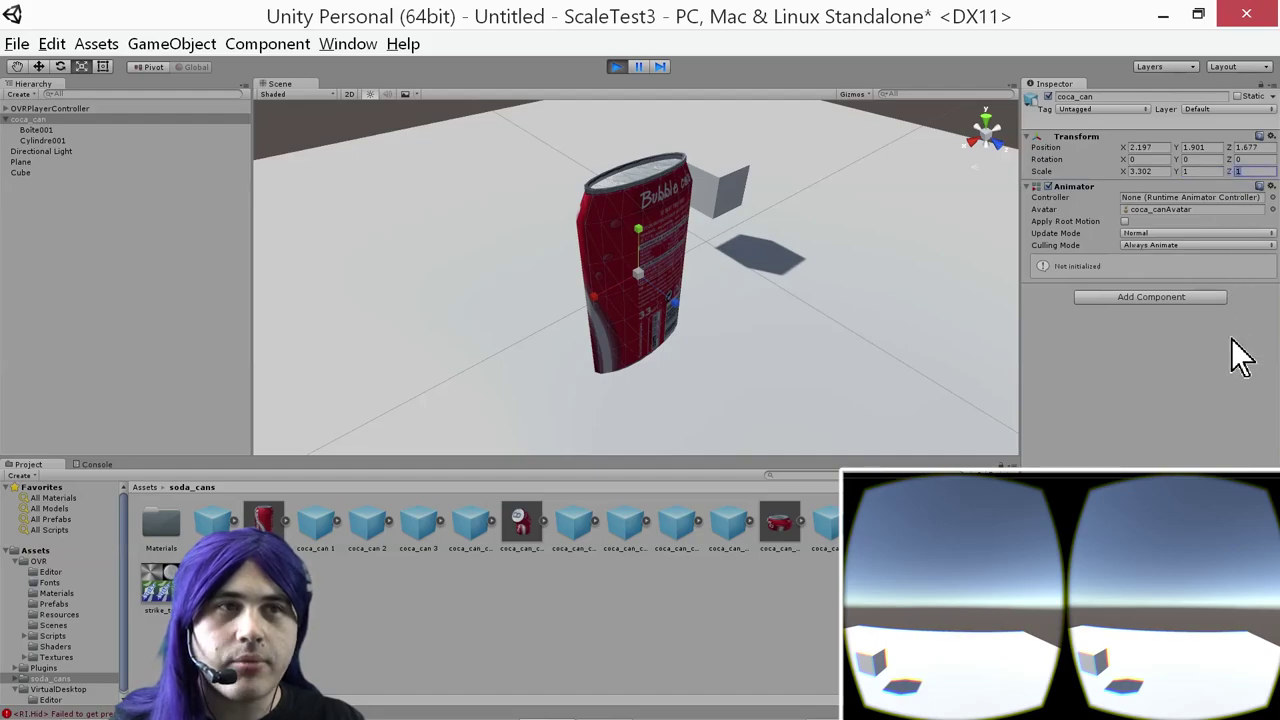
key("ctrl+v")
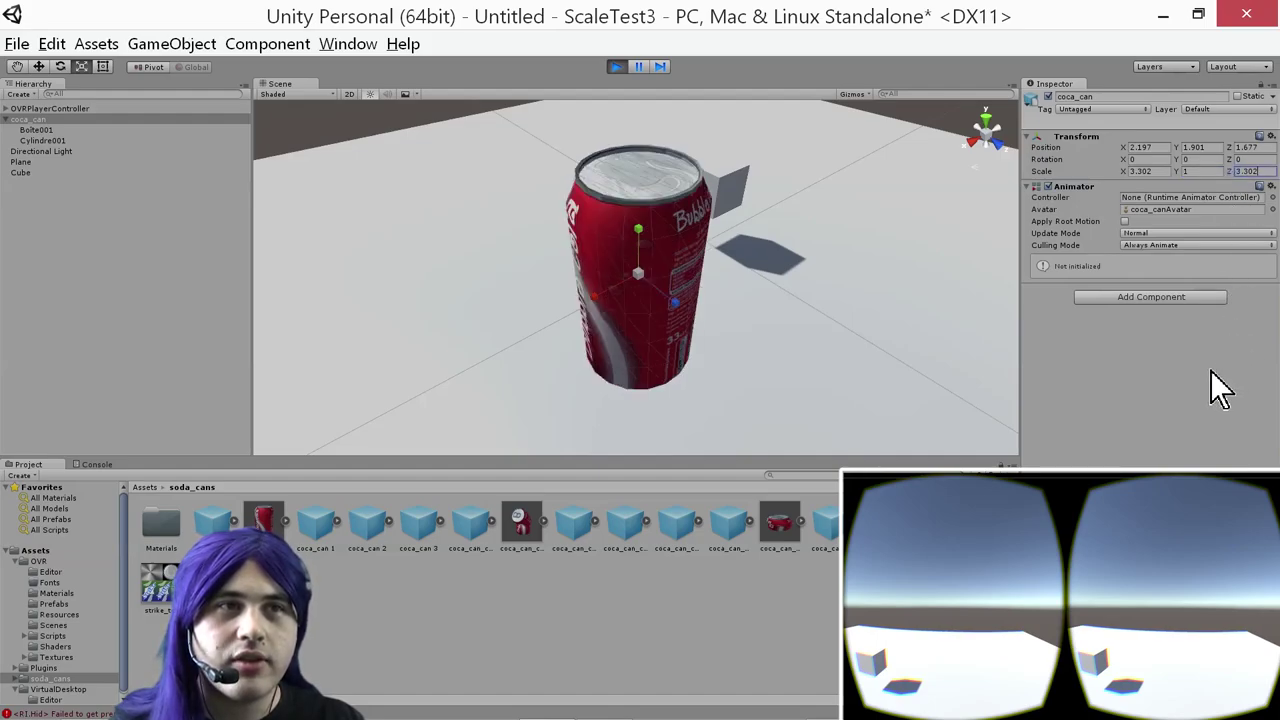
Reset Cylindre001's Scale Z to 1 and give coca_can a Scale Y of 3.631605
left_click(36, 141)
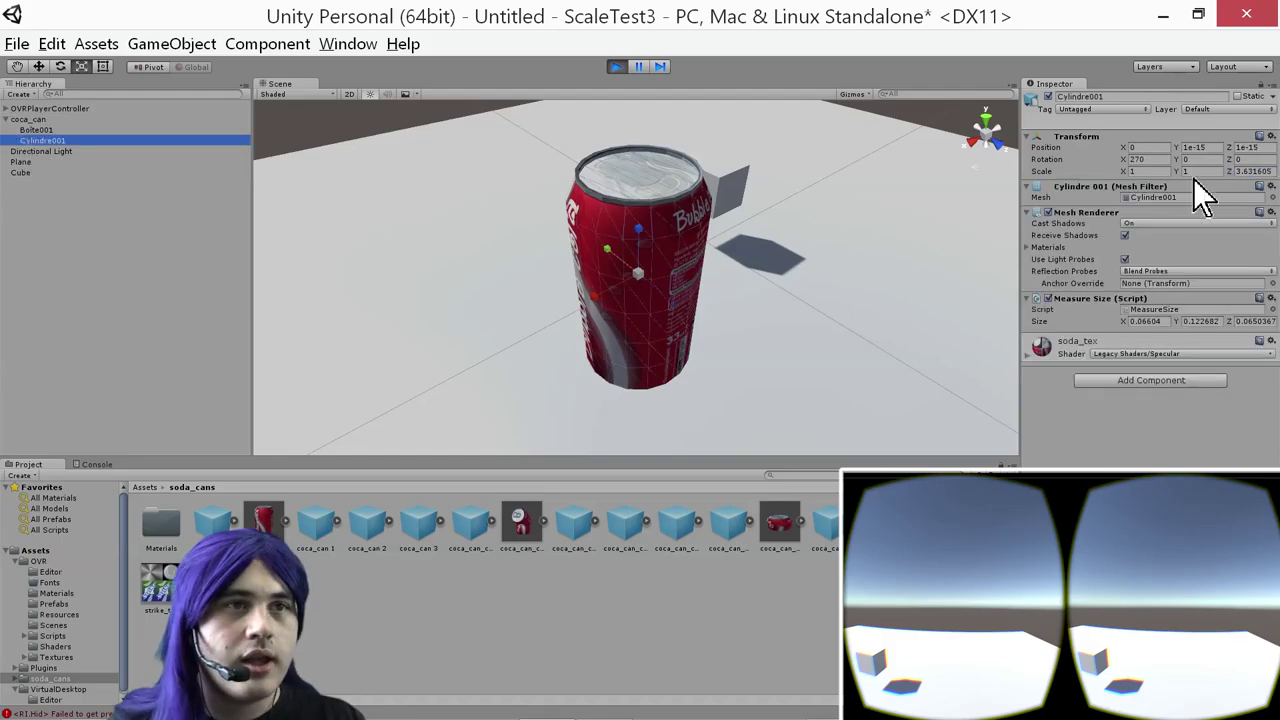
left_click(1252, 171)
key("ctrl+c")
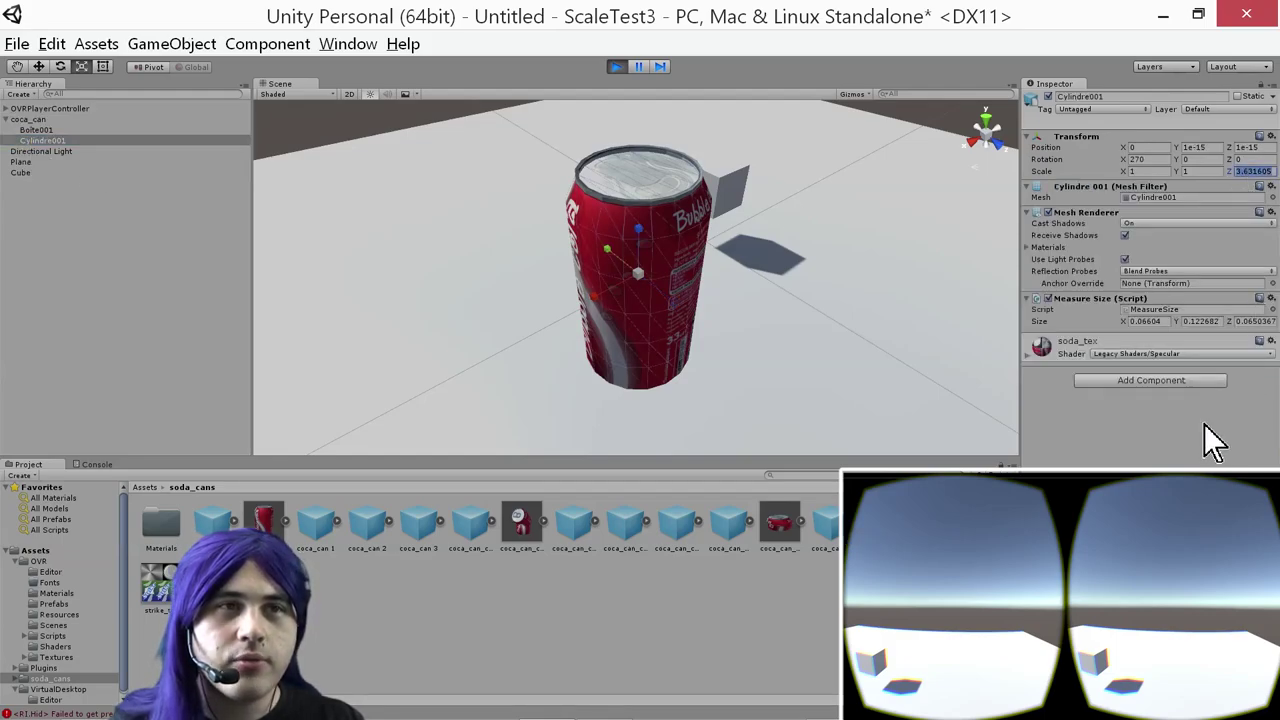
type("1")
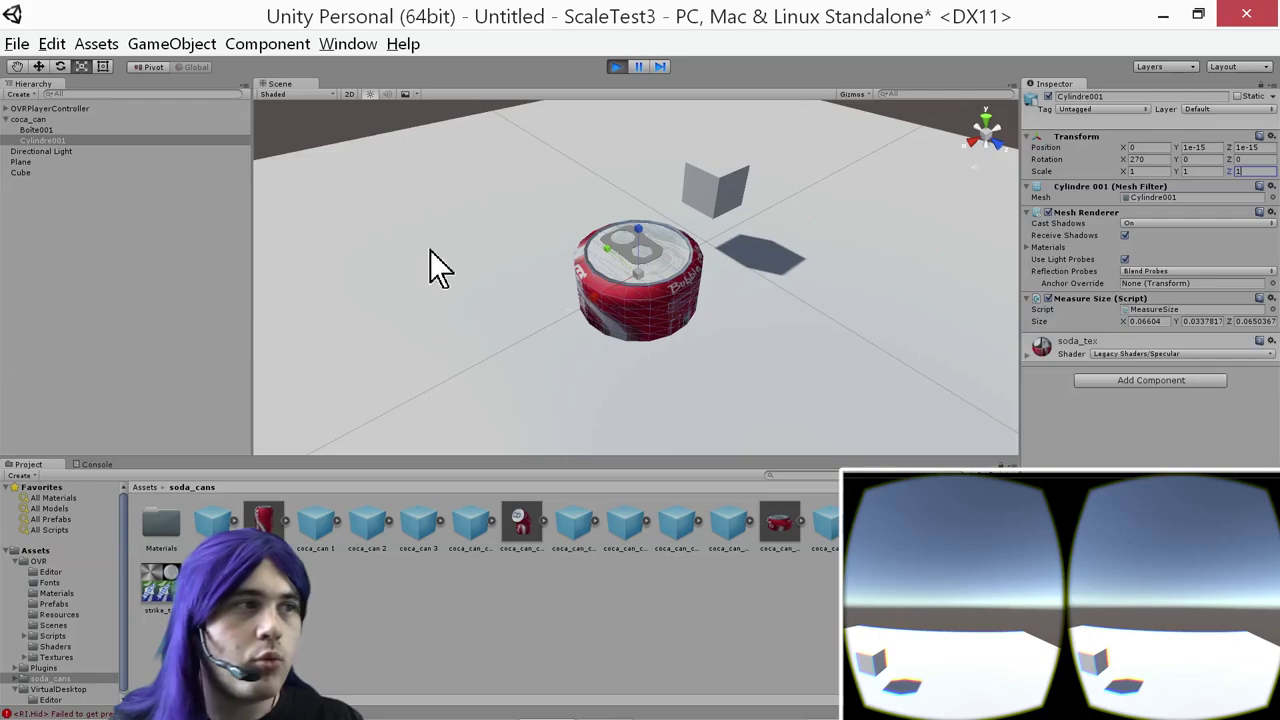
left_click(44, 119)
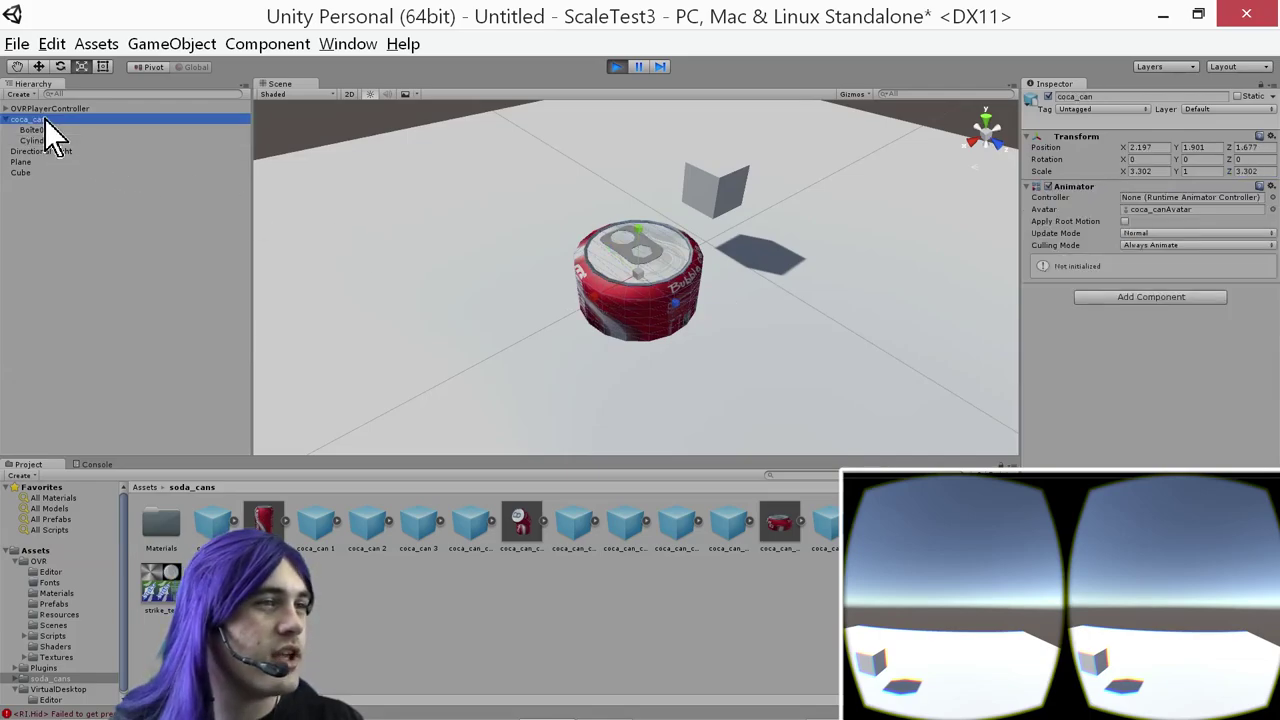
left_click(1190, 171)
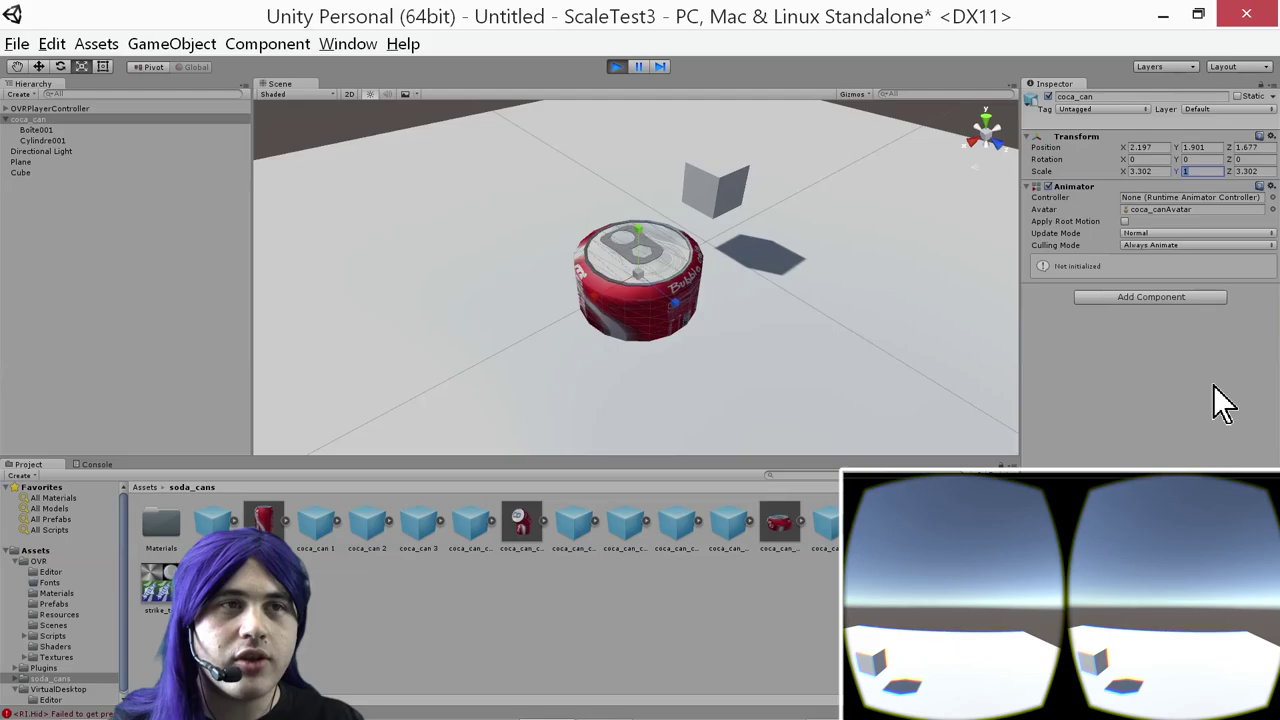
key("ctrl+v")
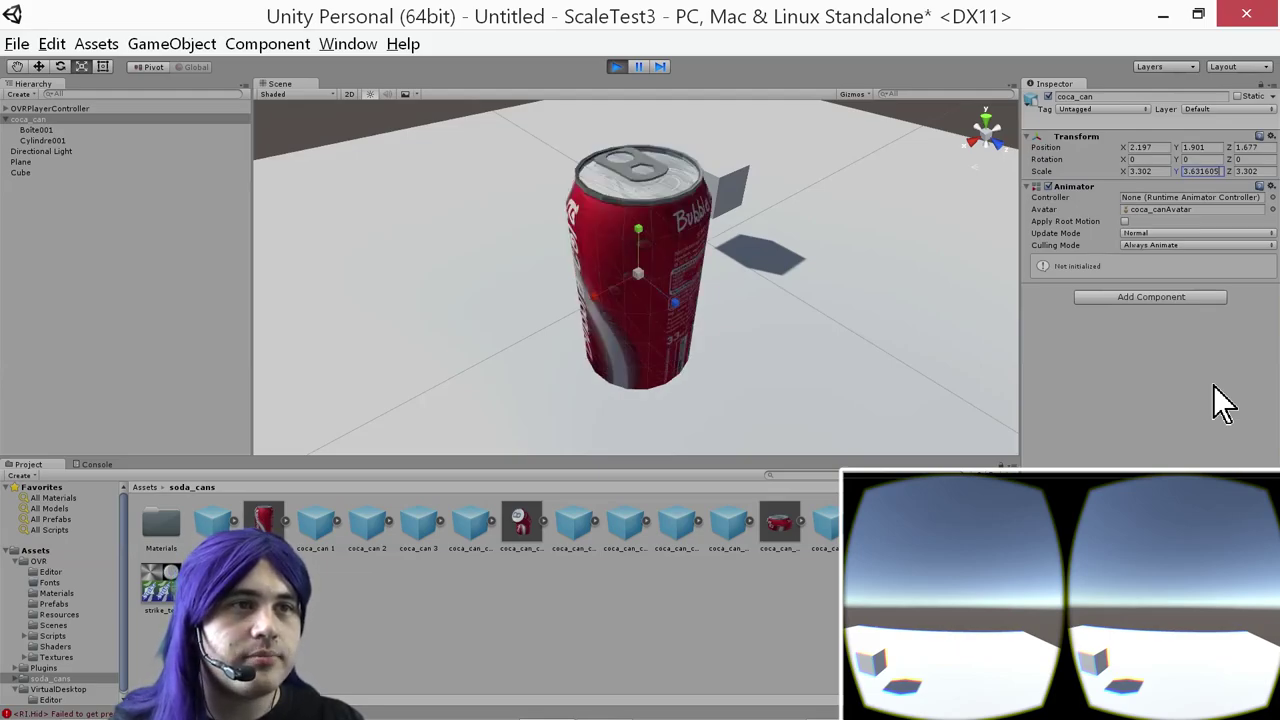
left_click(42, 140)
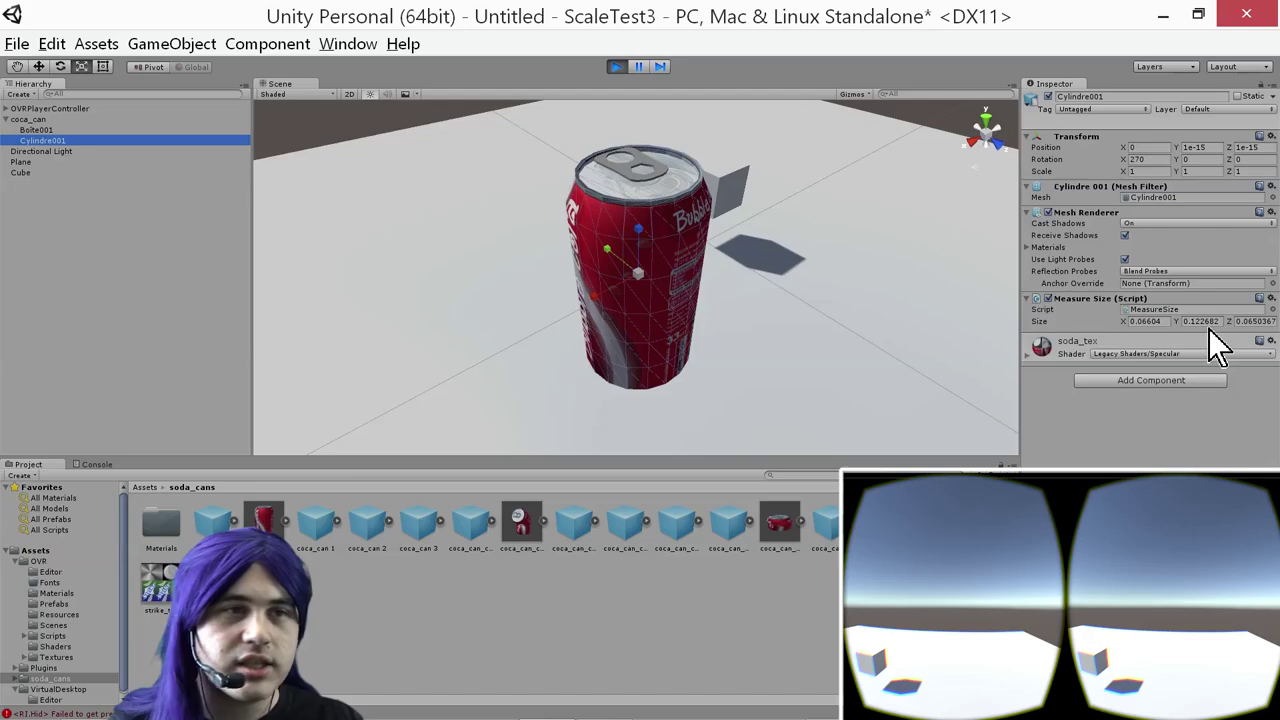
key("alt+Tab")
key("alt+Tab")
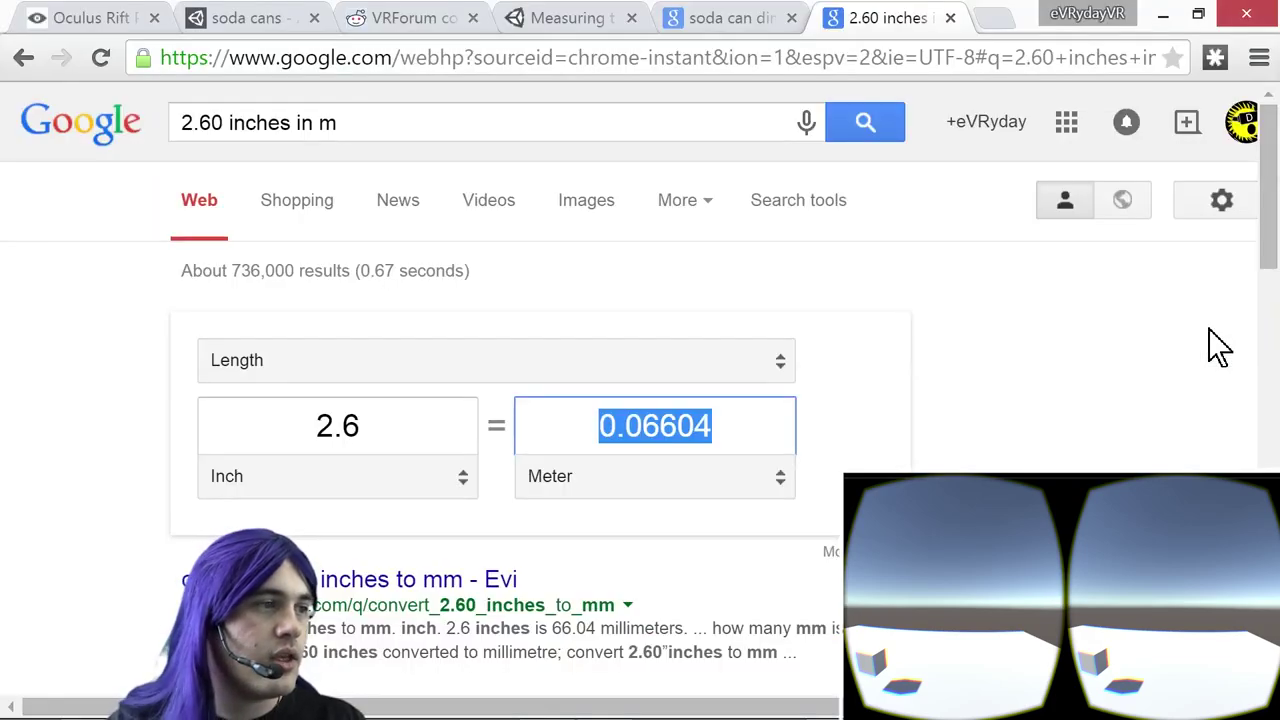
key("alt+Left")
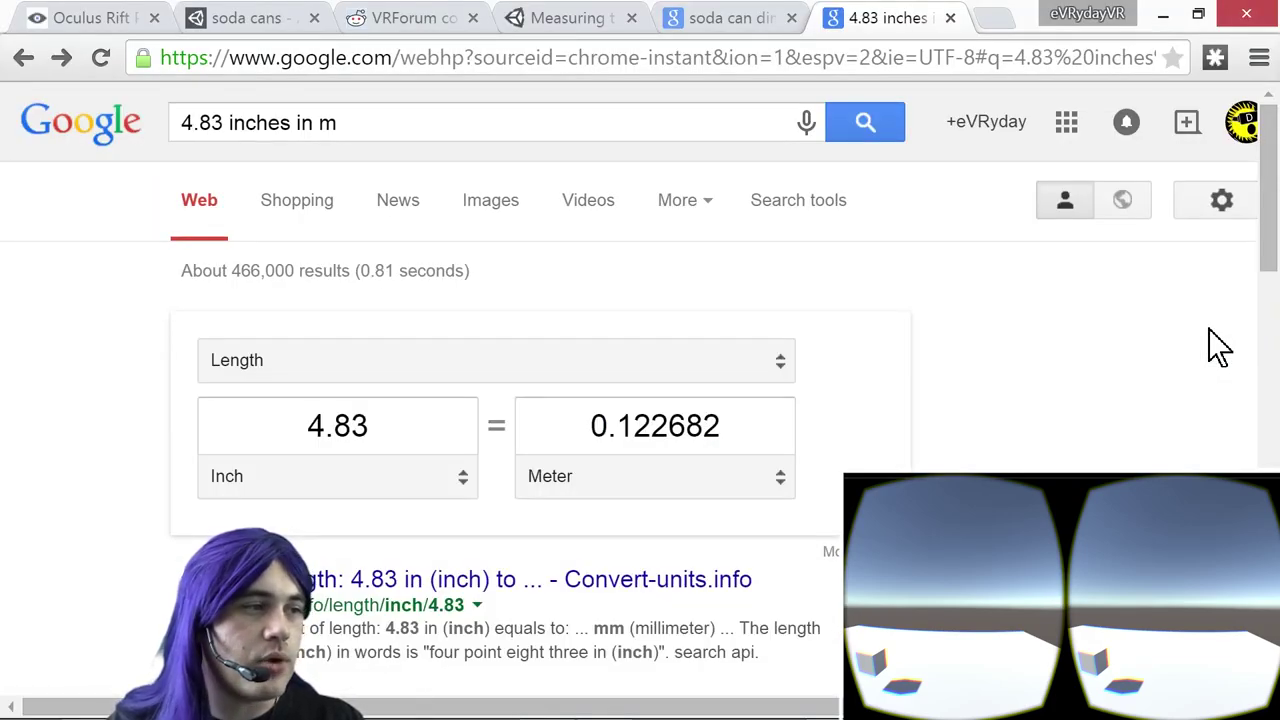
key("alt+Right")
key("alt+Tab")
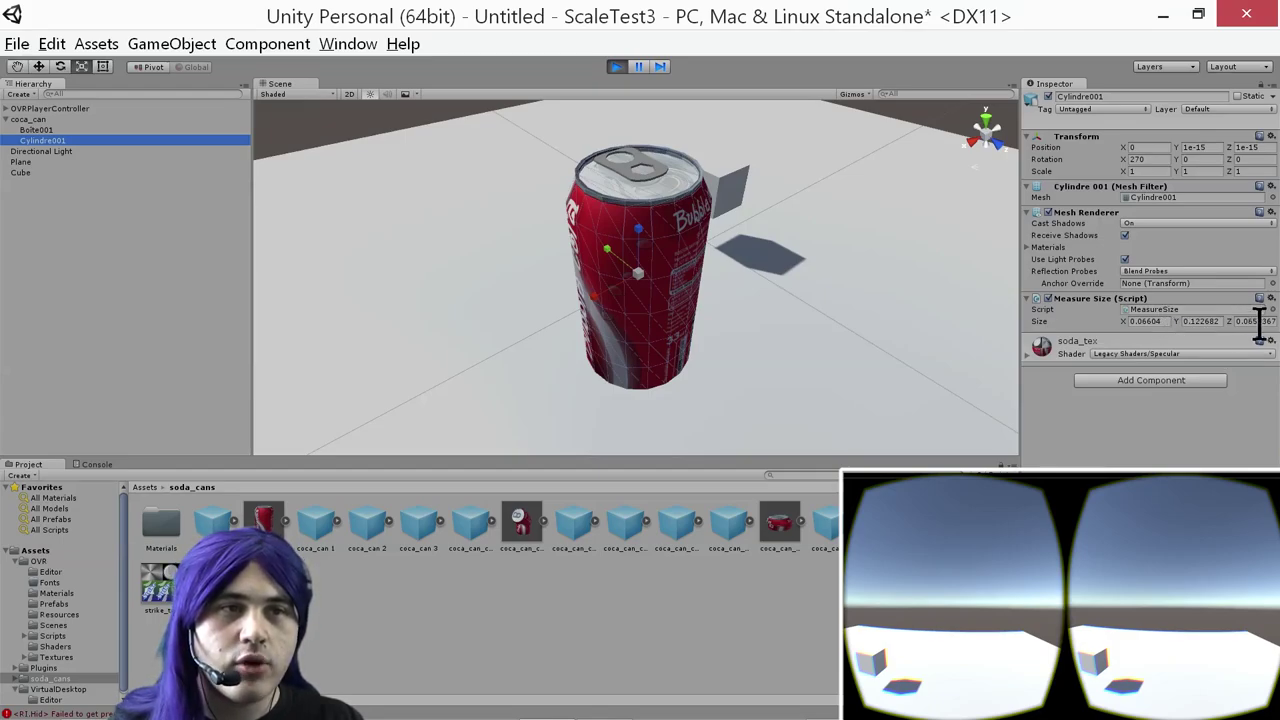
key("alt+Tab")
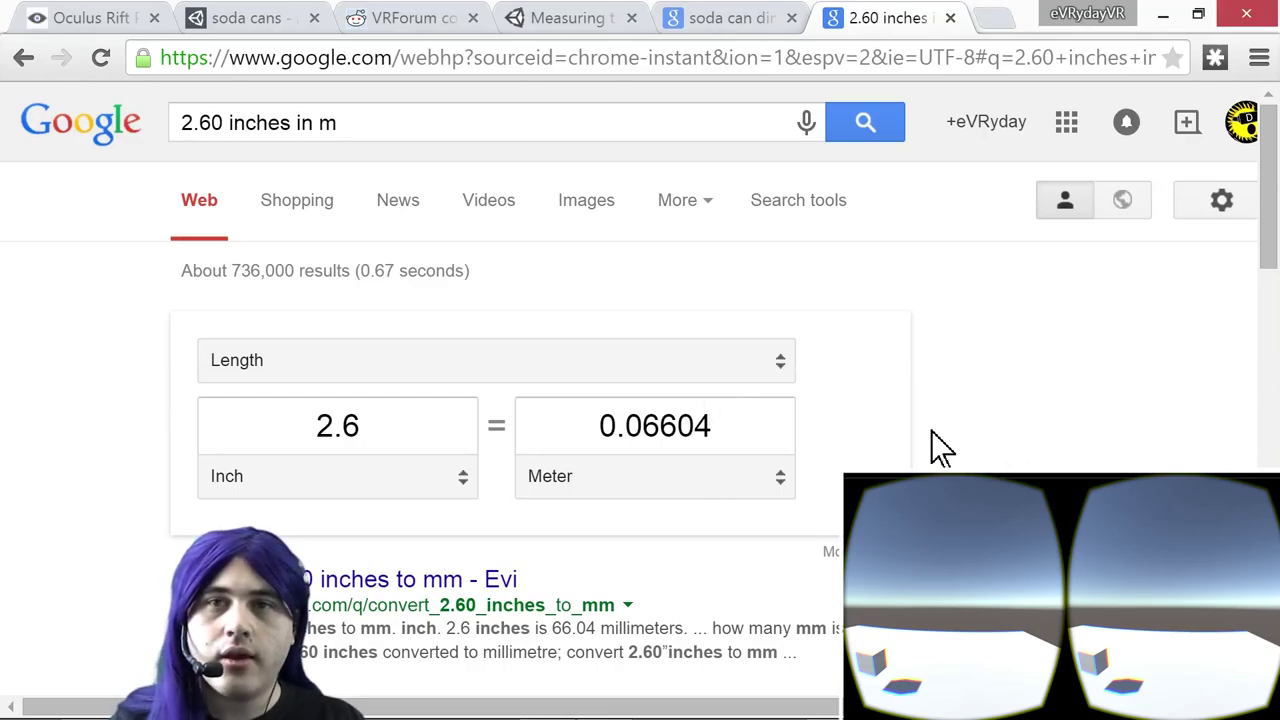
key("alt+Tab")
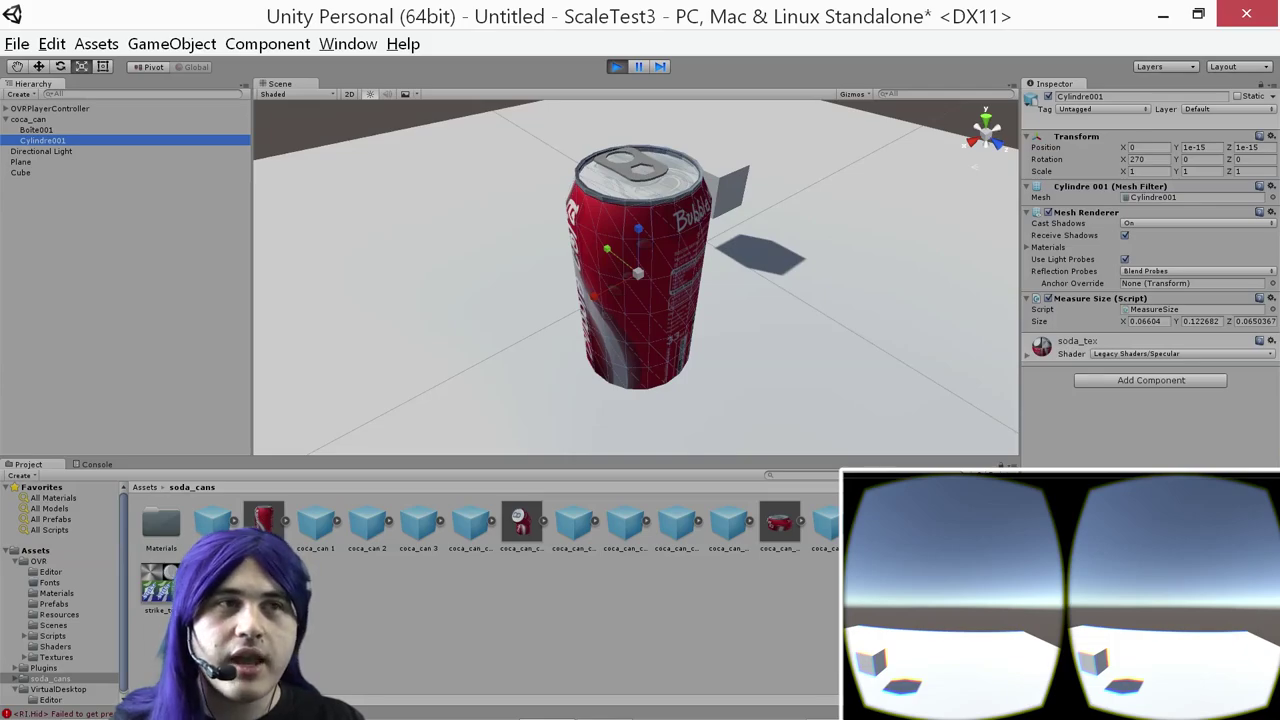
Copy coca_can's Transform in play mode and paste it after stopping, keeping scale 3.302, 3.631605, 3.302
left_click(616, 67)
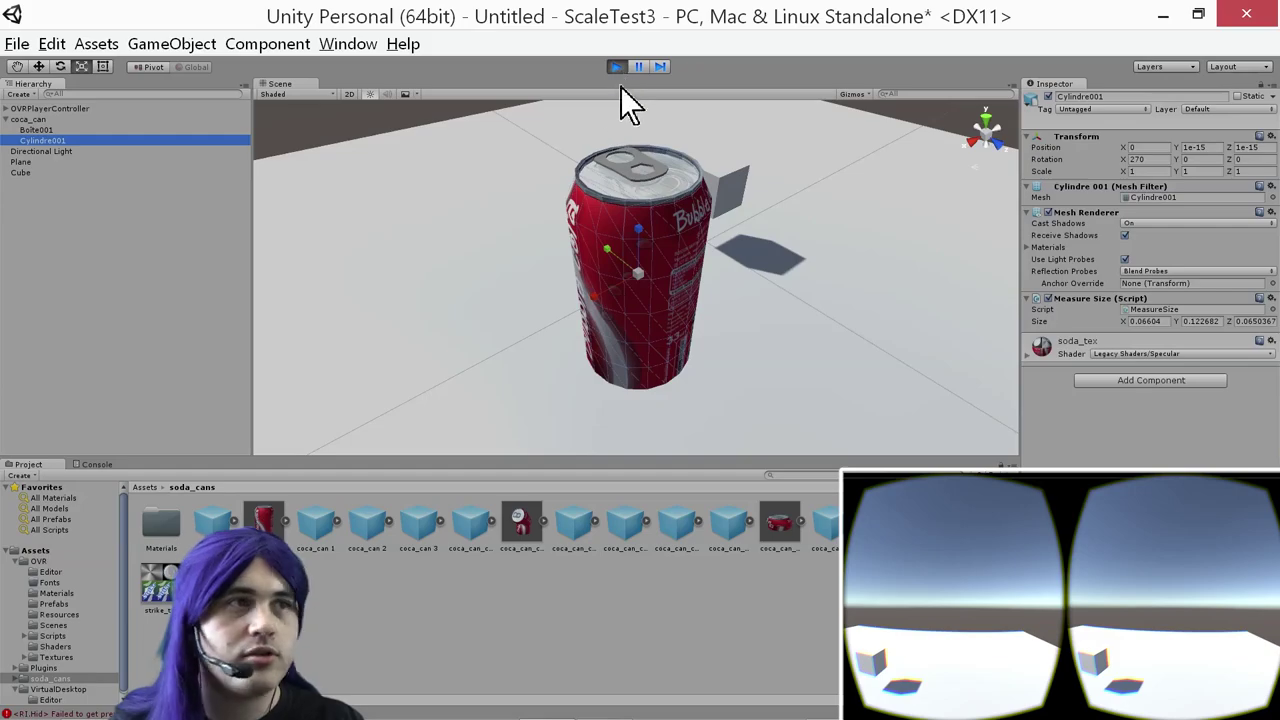
left_click(27, 119)
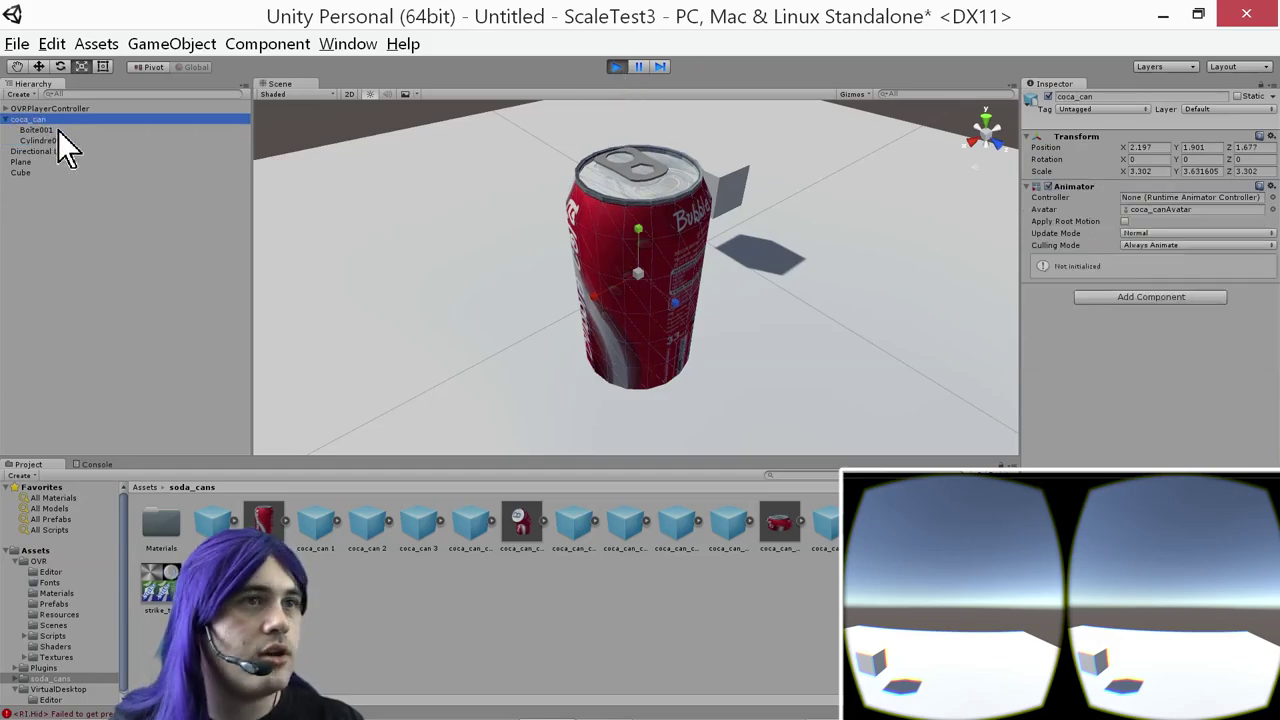
left_click(1270, 136)
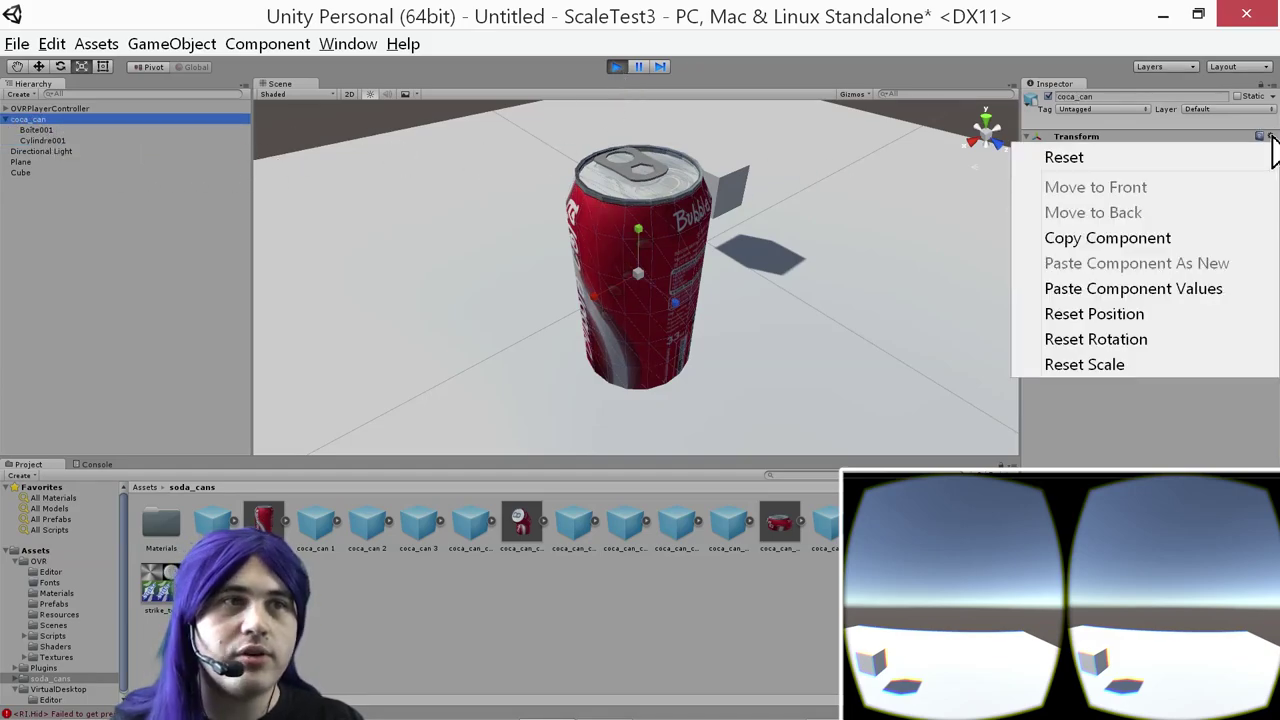
left_click(1120, 238)
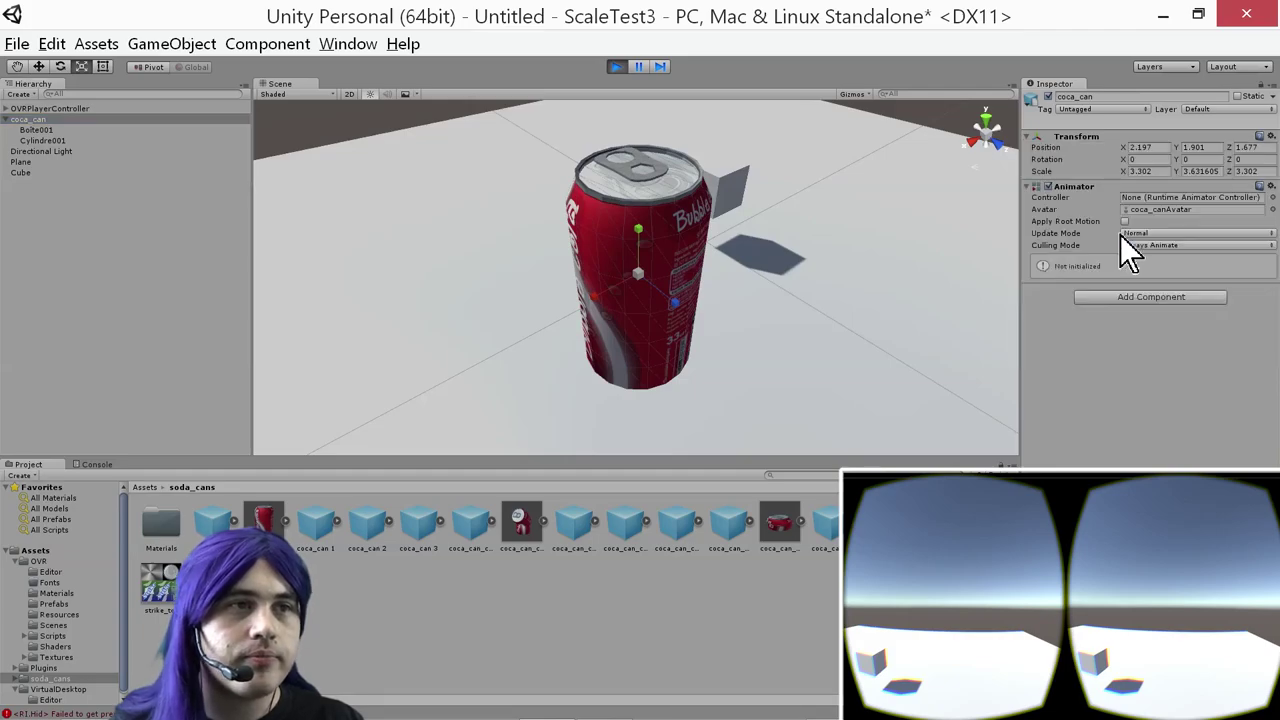
left_click(615, 67)
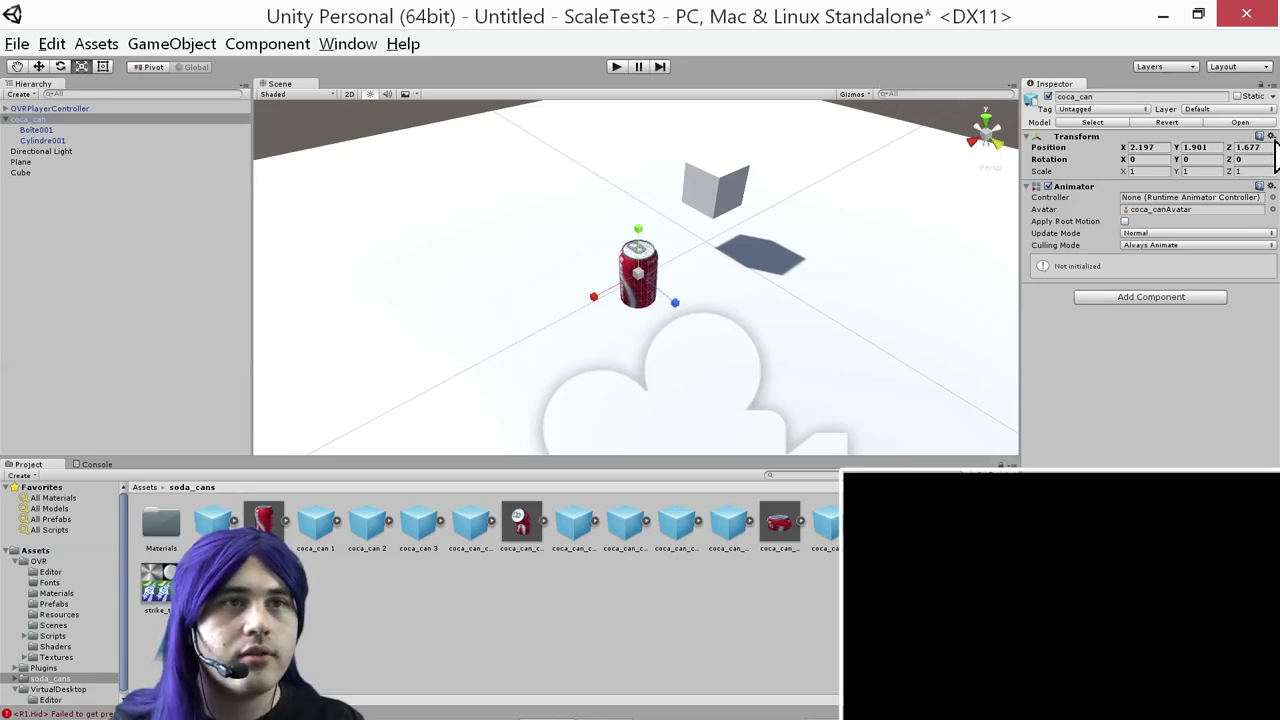
left_click(1271, 136)
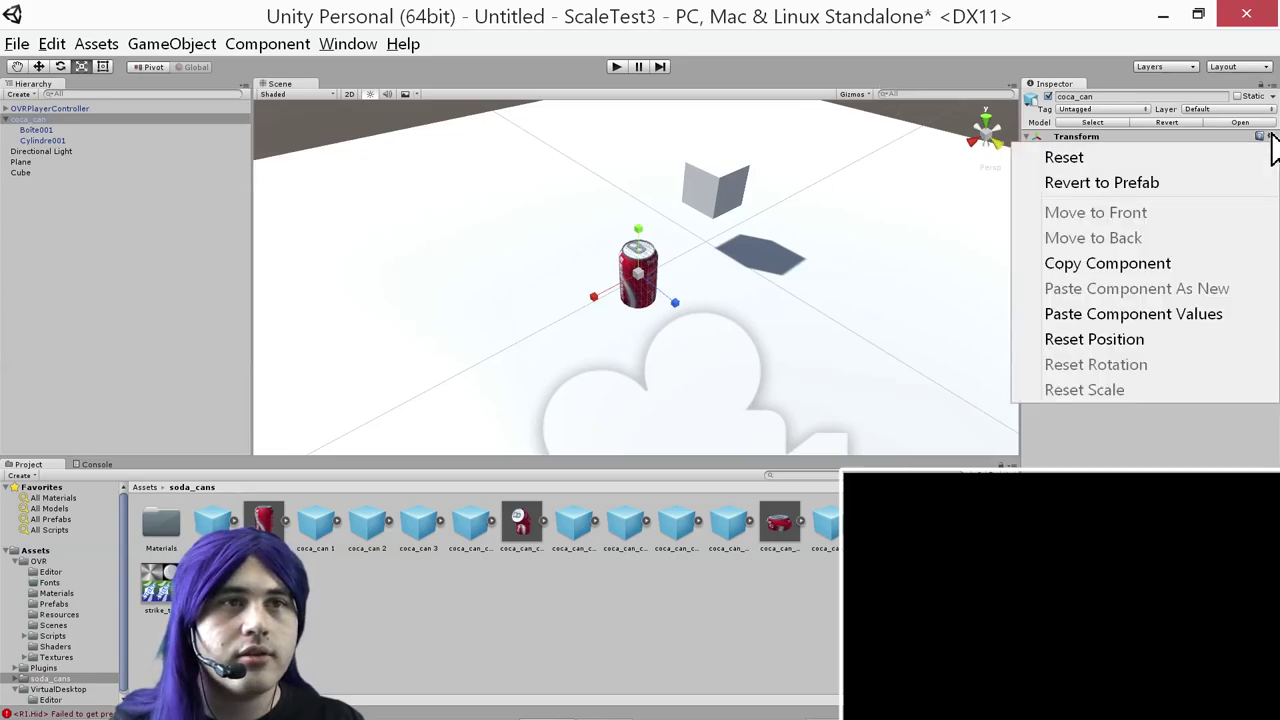
left_click(1196, 314)
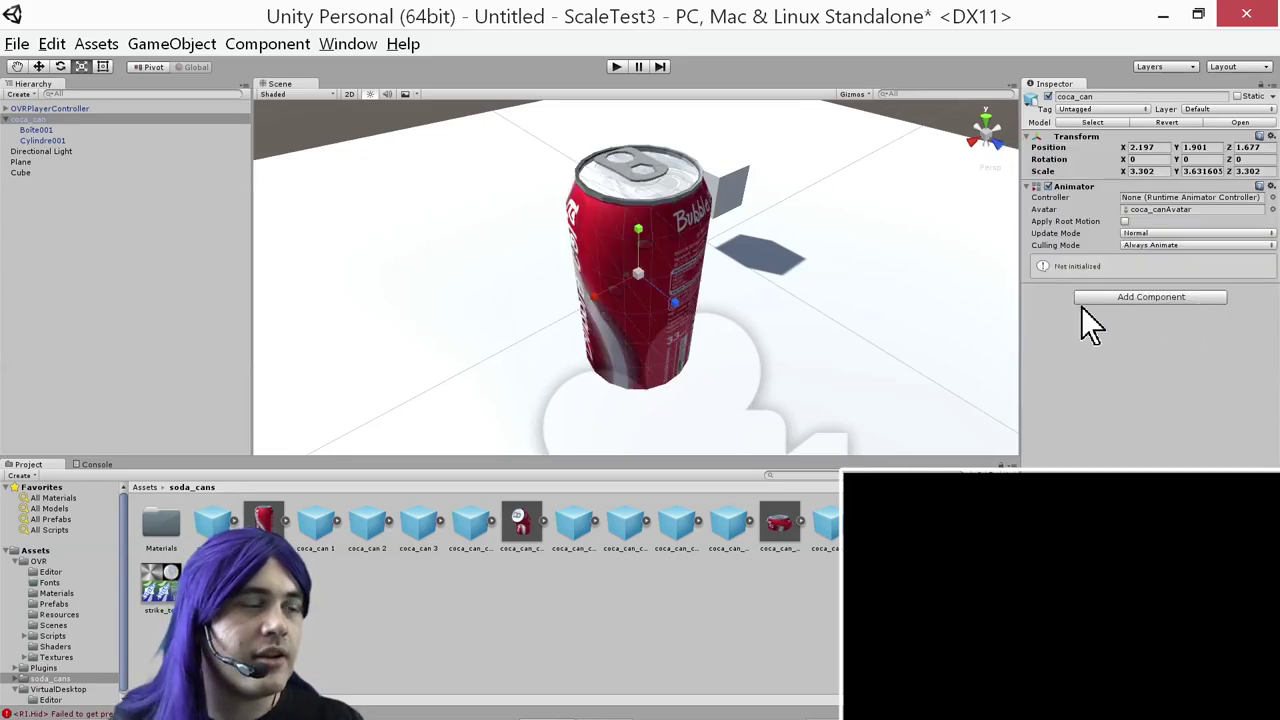
left_click_drag(737, 274, 804, 283, "alt")
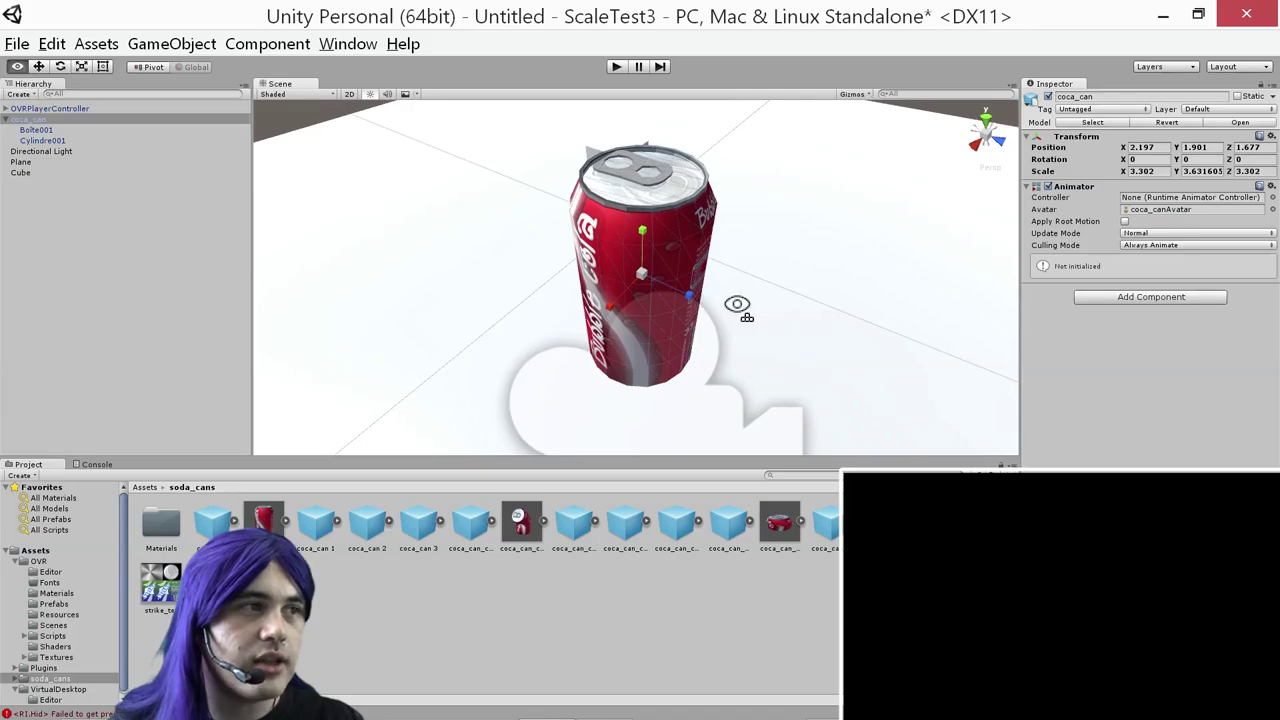
With the Move tool, slide coca_can left along X to 1.317
scroll(736, 305, "down", 5, "alt")
left_click_drag(736, 305, 1022, 293, "alt")
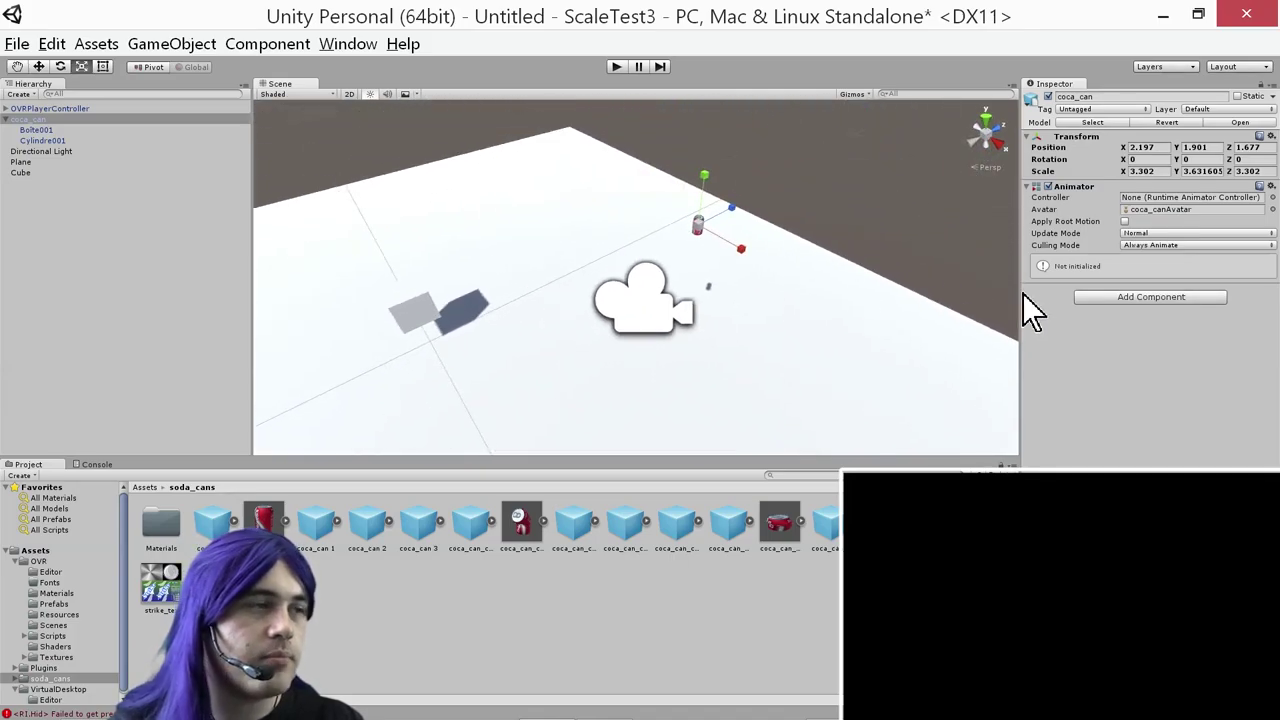
left_click(645, 300)
left_click_drag(706, 285, 625, 213, "alt")
left_click(686, 228)
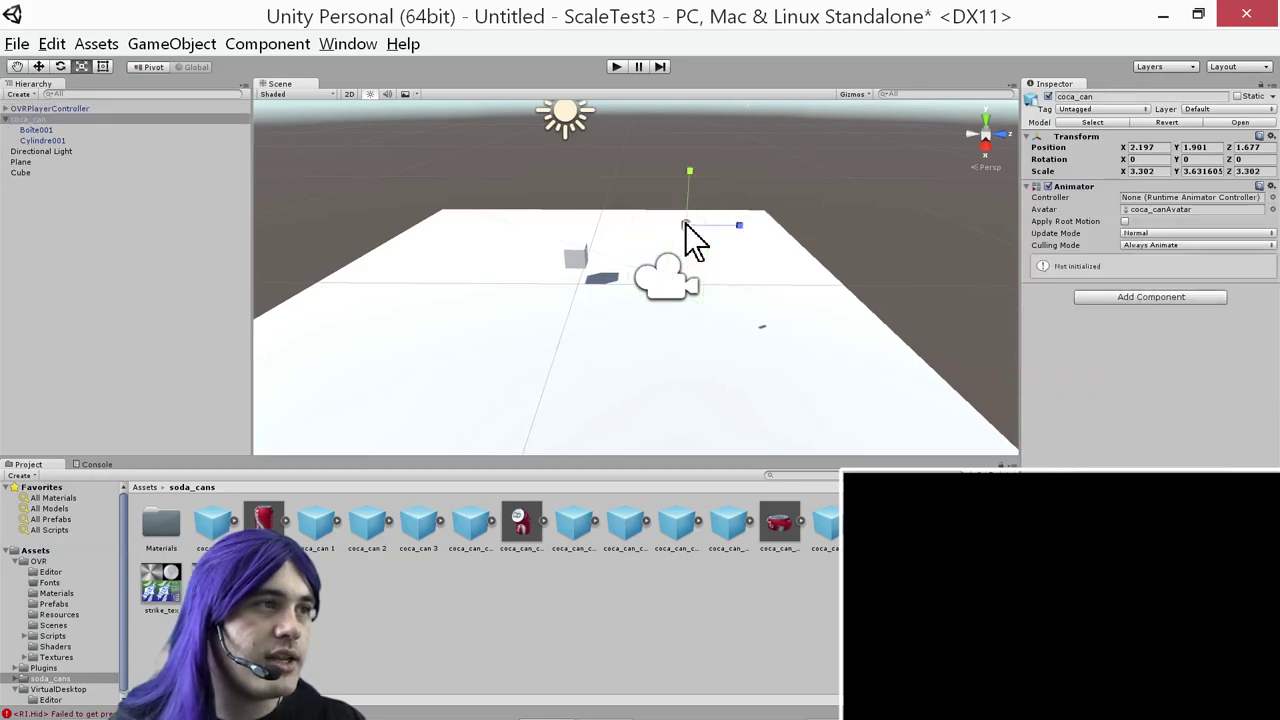
left_click_drag(740, 258, 966, 217, "alt")
key("w")
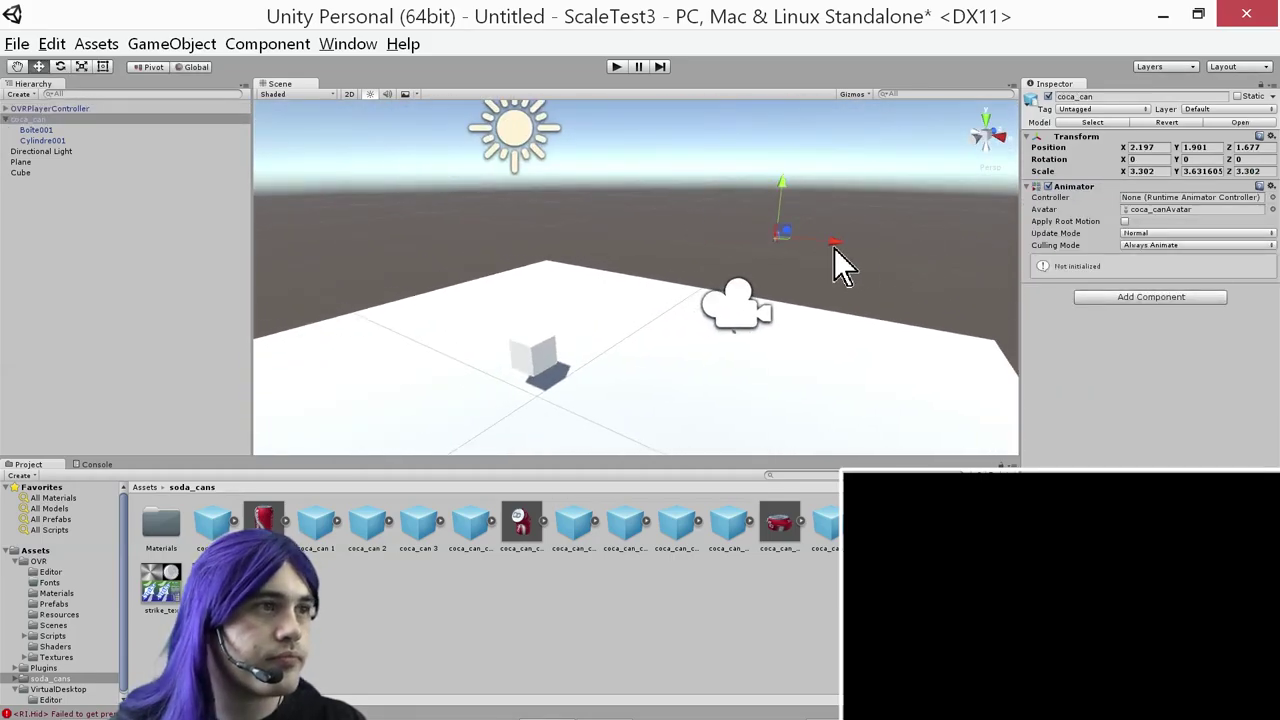
left_click_drag(834, 248, 655, 303)
Check the can's placement beside the OVRPlayerController and lower coca_can to Y 0.973
left_click(734, 314)
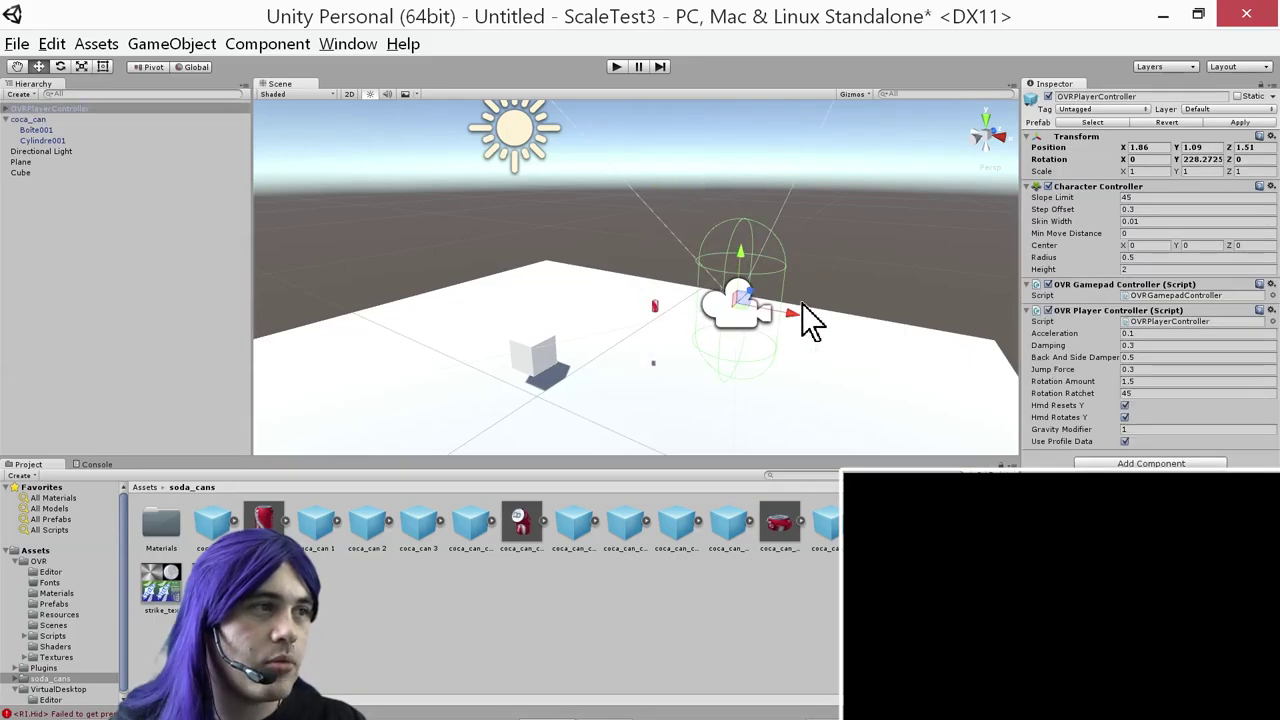
left_click_drag(810, 320, 351, 292, "alt")
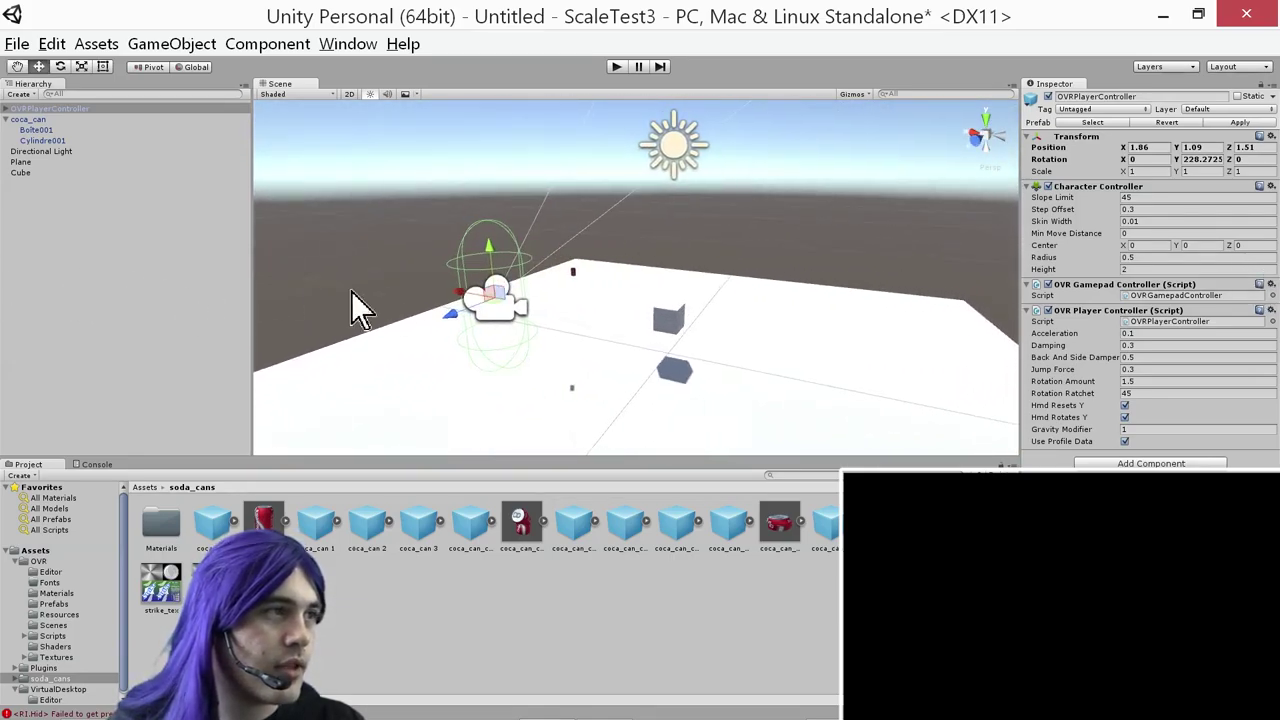
left_click(579, 285)
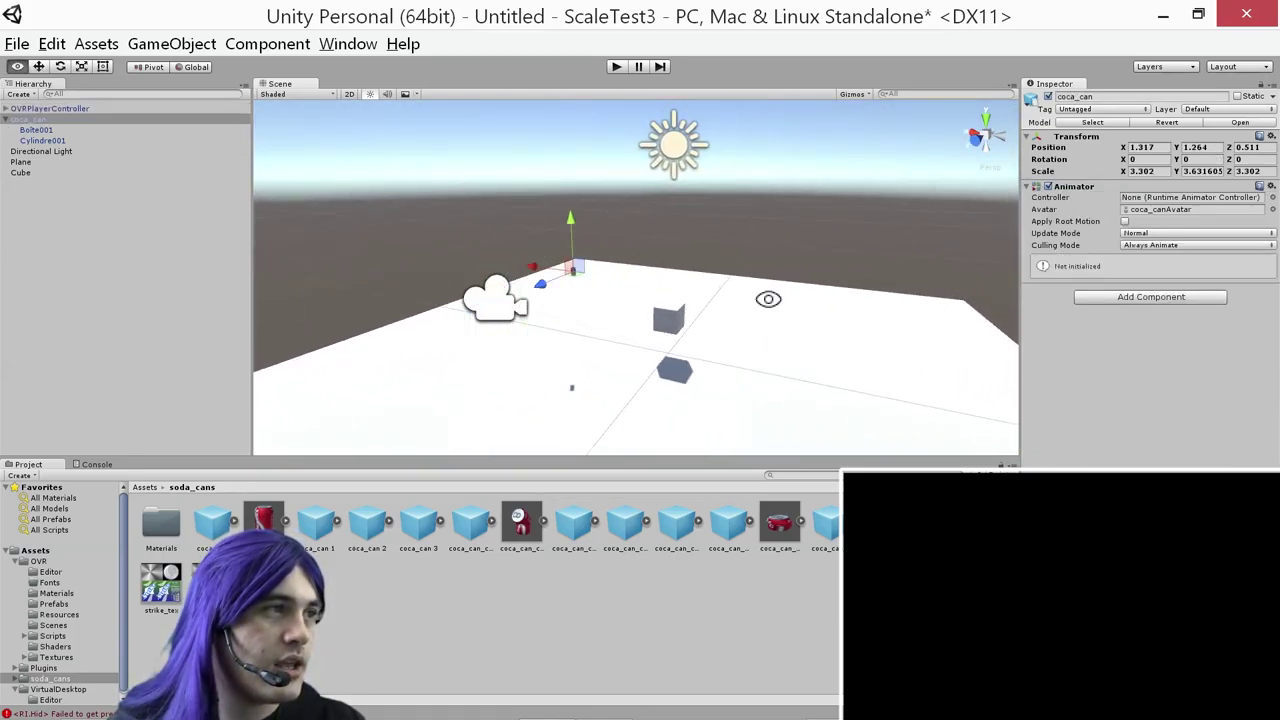
left_click_drag(820, 240, 689, 251, "alt")
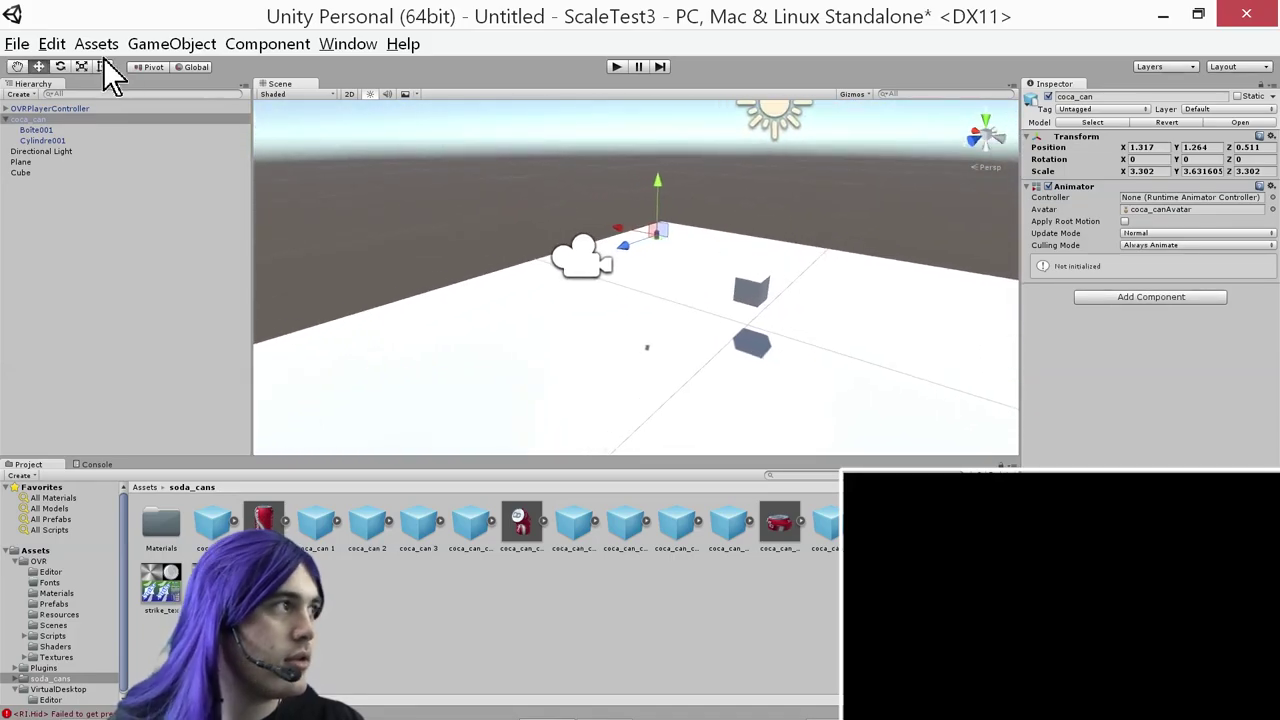
left_click(36, 130)
left_click(30, 119)
left_click_drag(826, 251, 771, 217, "alt")
right_click_drag(871, 234, 833, 235, "alt")
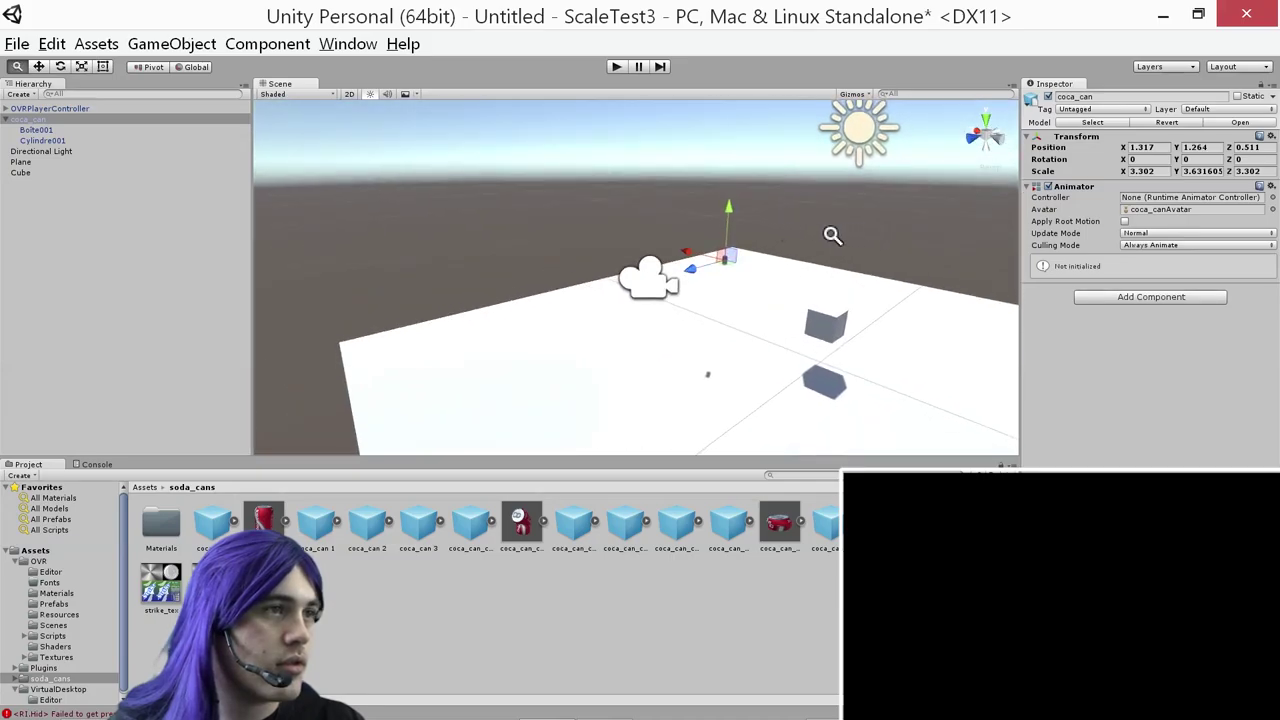
scroll(767, 252, "up", 2)
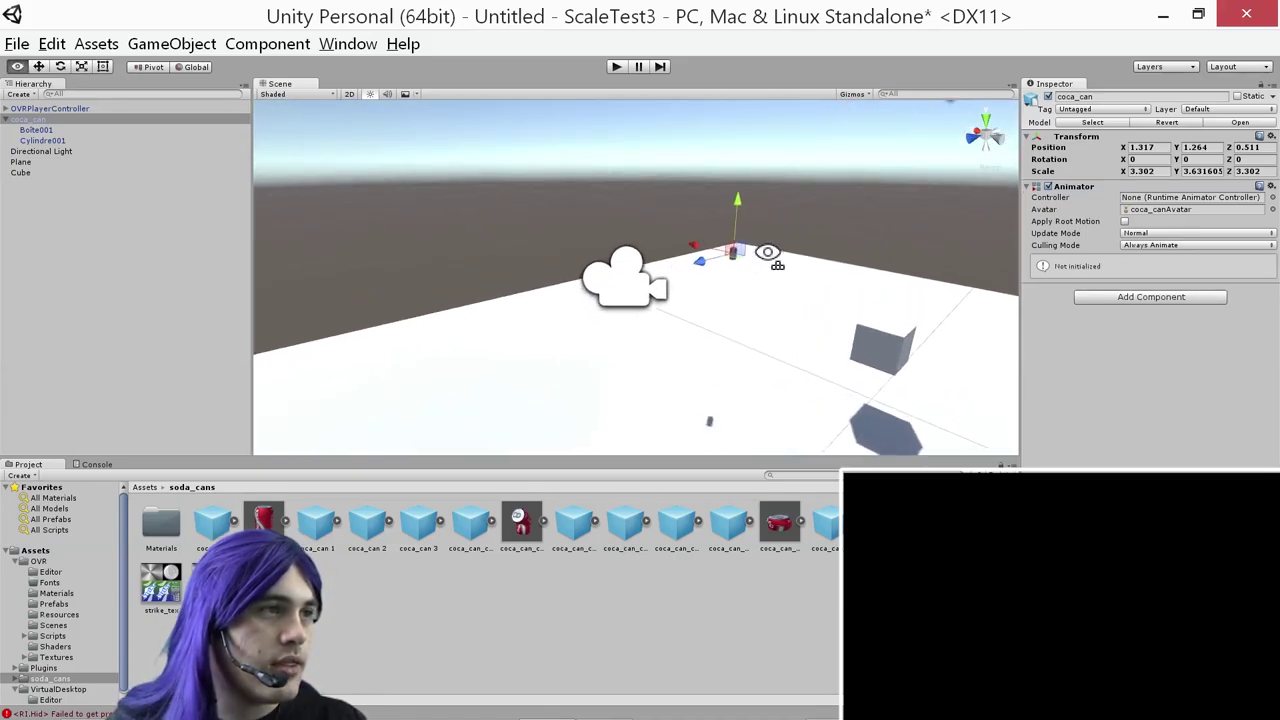
left_click_drag(767, 252, 950, 268, "alt")
left_click(665, 284)
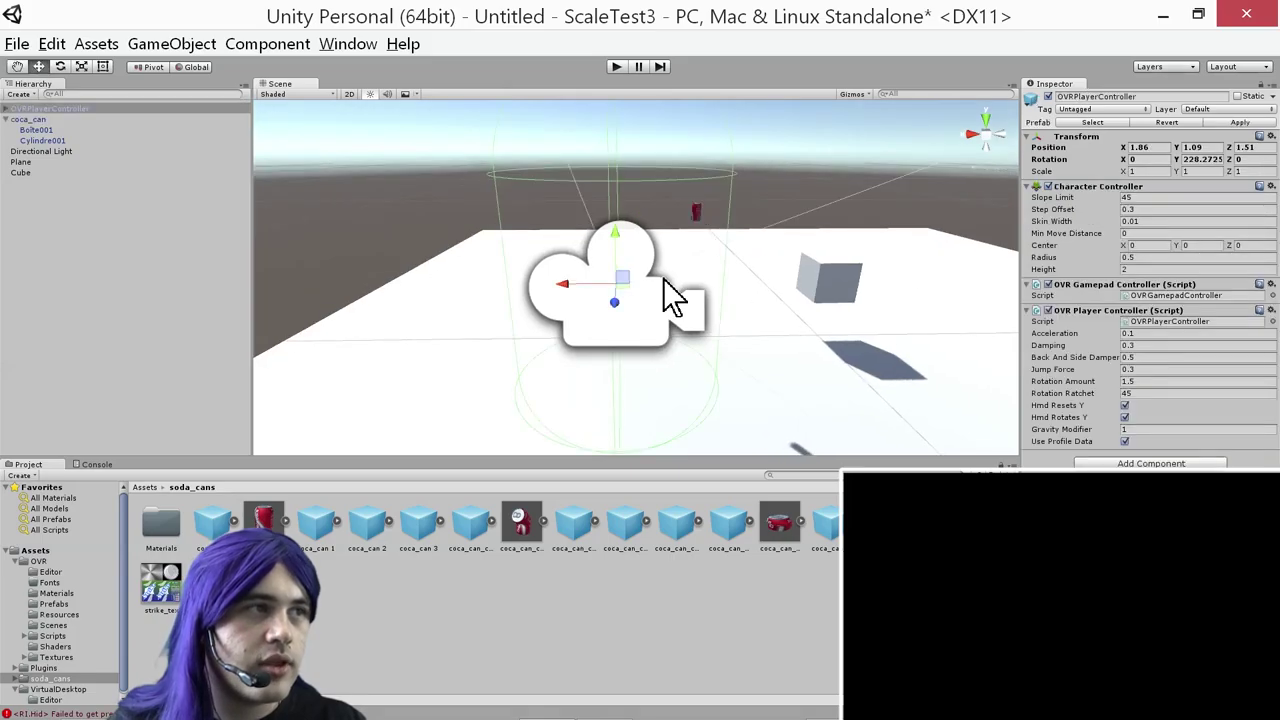
left_click(696, 212)
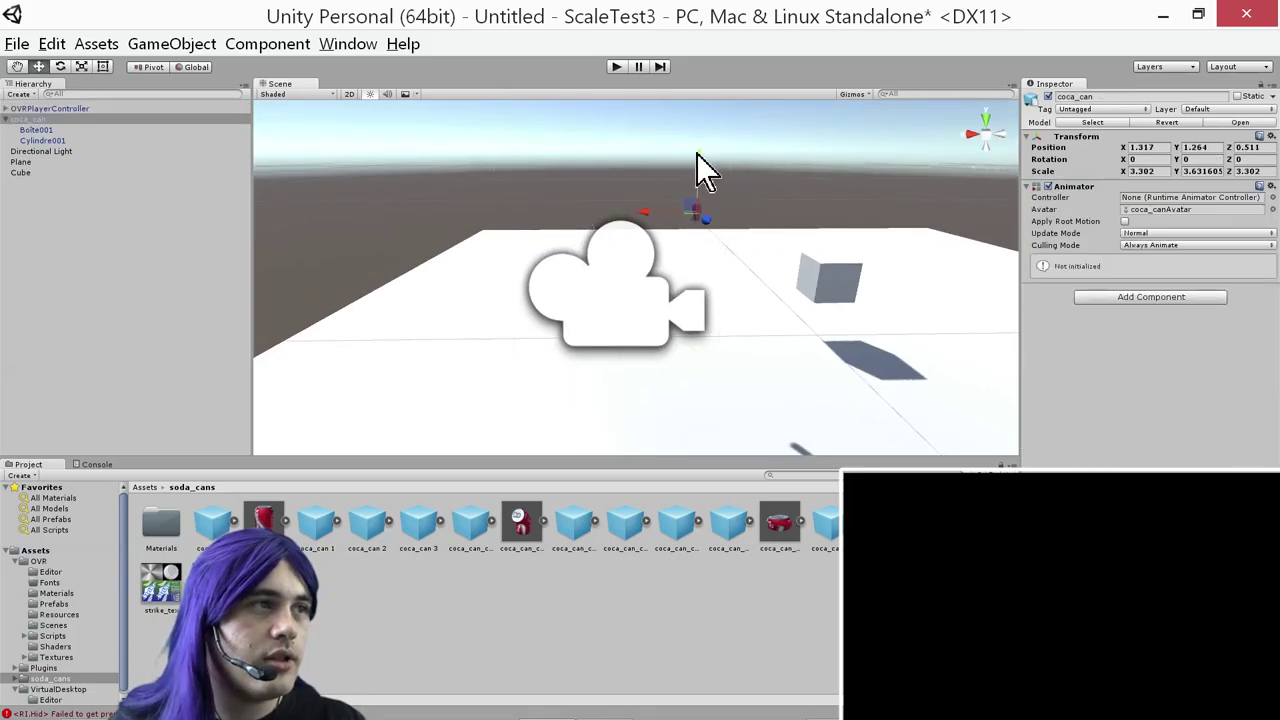
left_click_drag(696, 153, 688, 241)
left_click(608, 310)
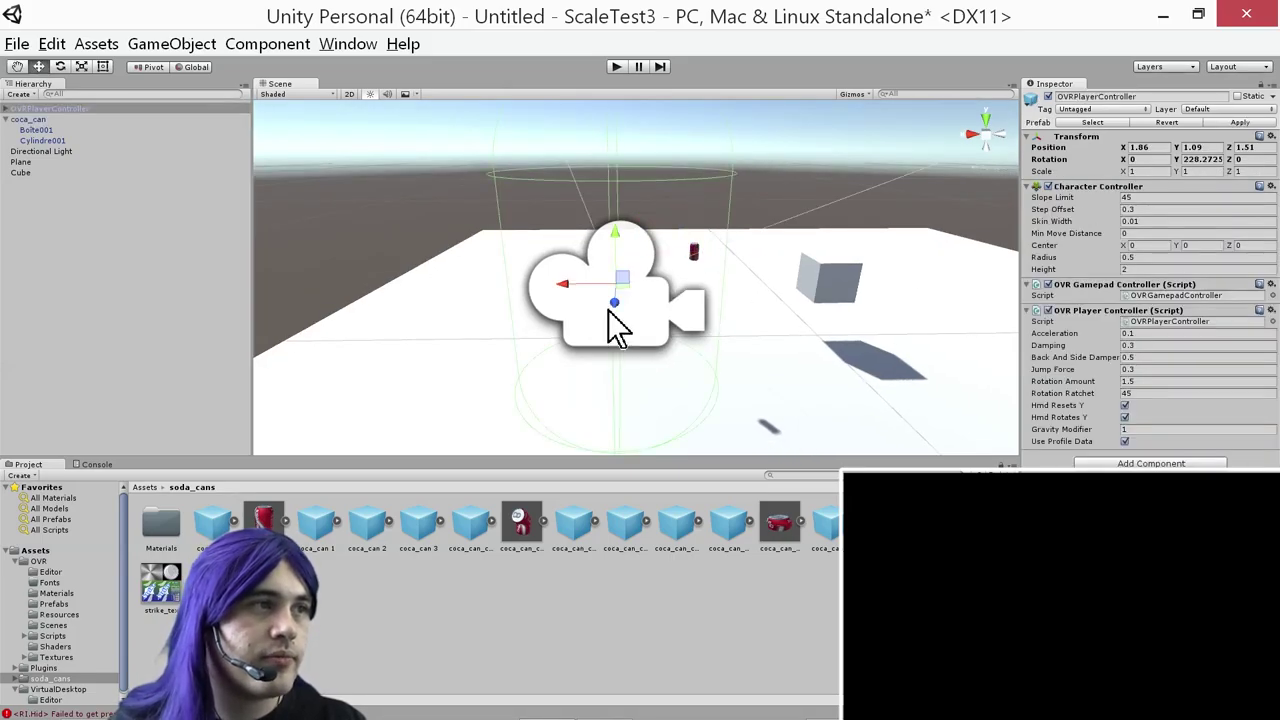
Run the scene, then drag coca_can toward the player to Z 1.183 and raise it
left_click(619, 67)
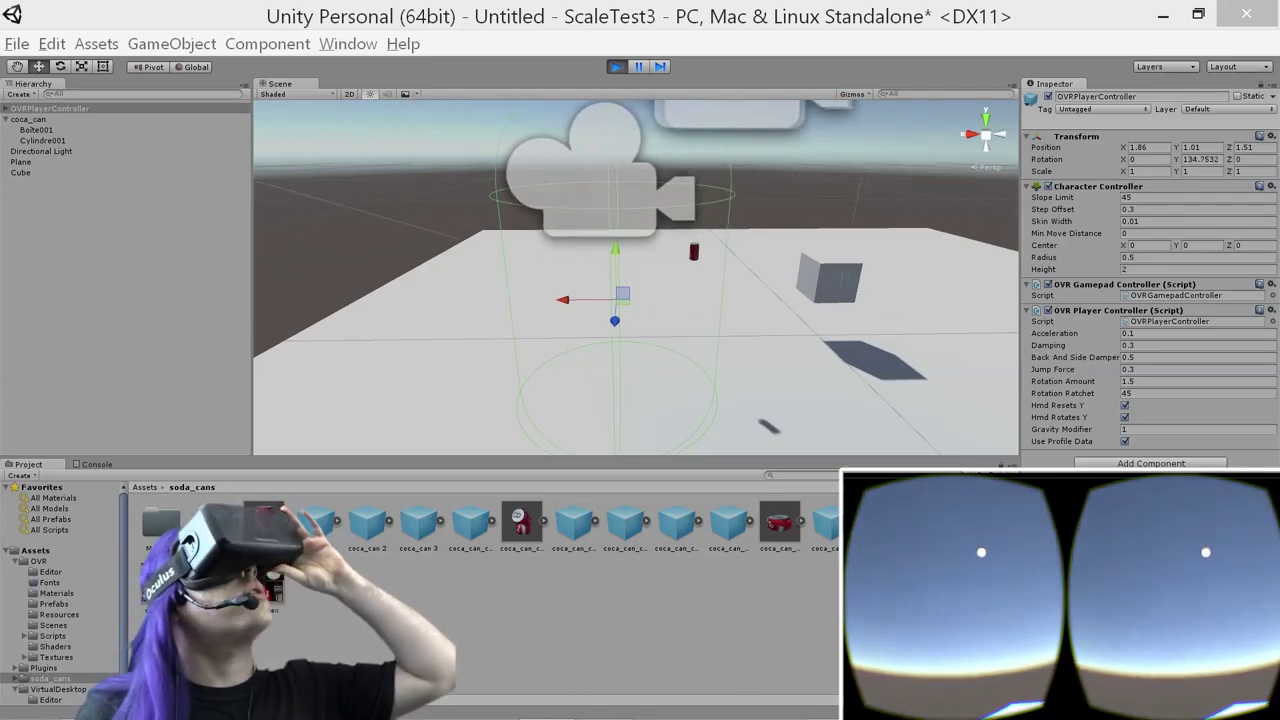
left_click(694, 250)
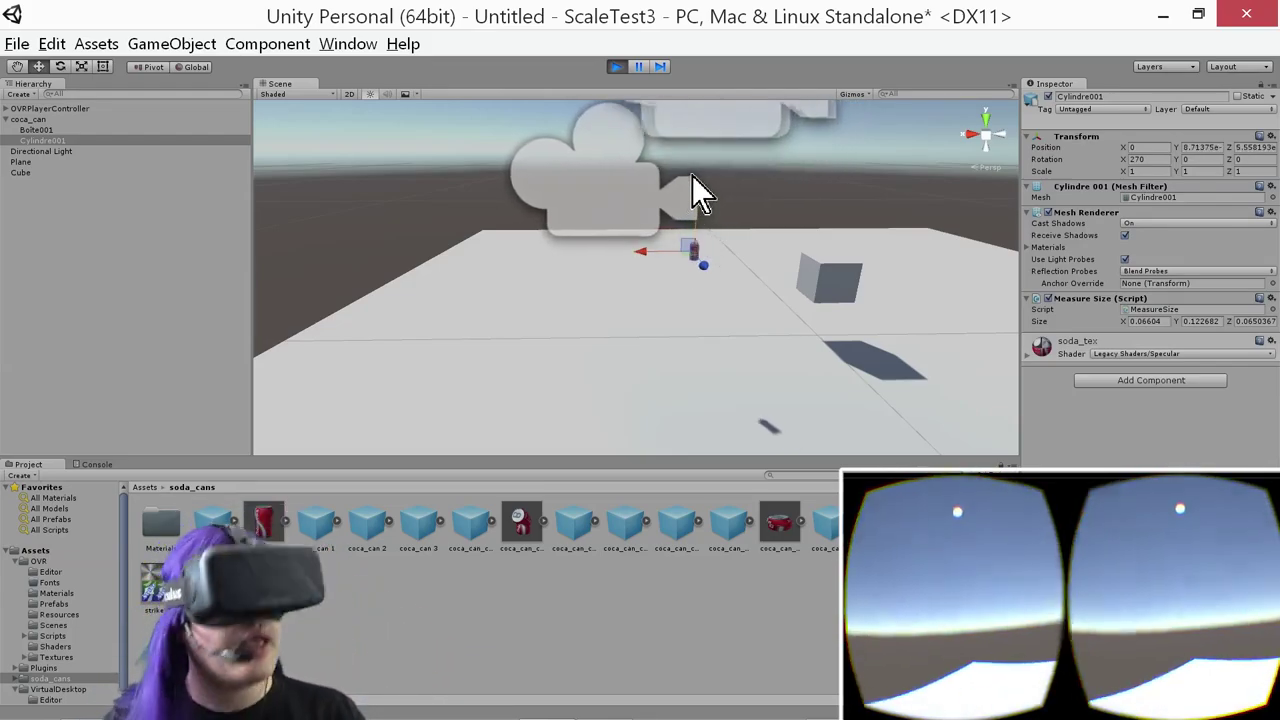
left_click(30, 120)
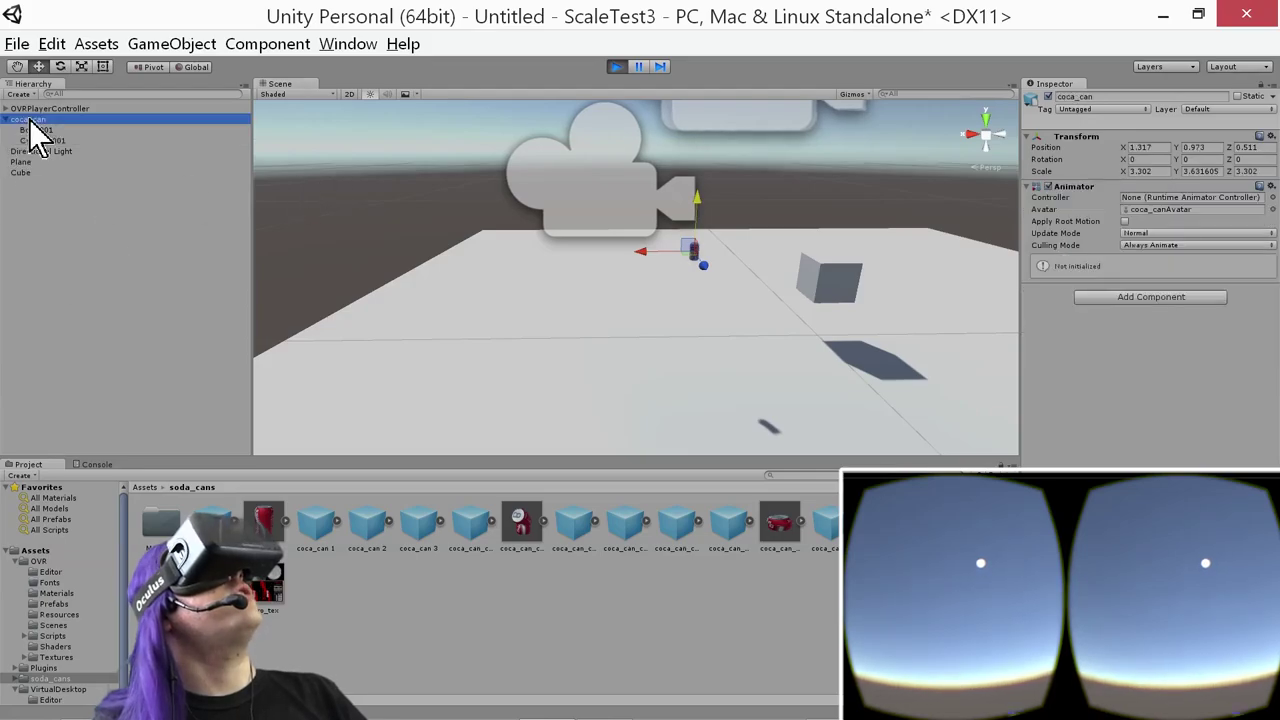
left_click(702, 262)
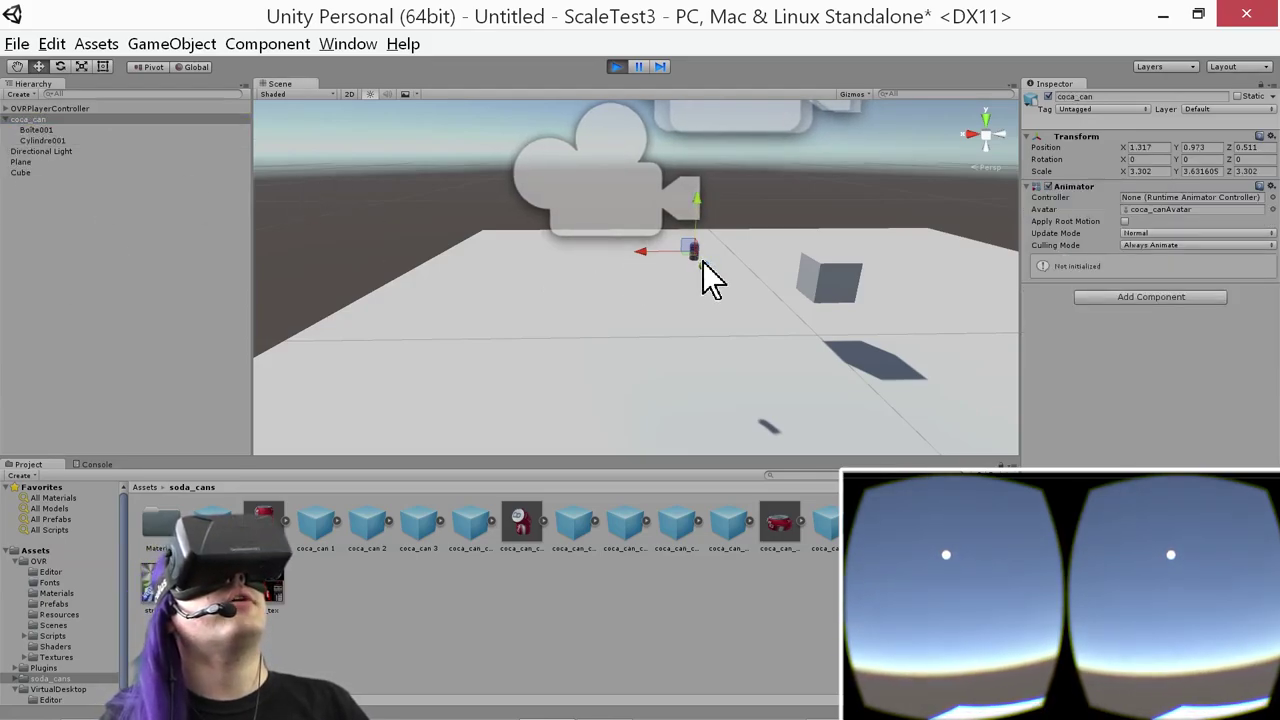
left_click_drag(703, 264, 705, 288)
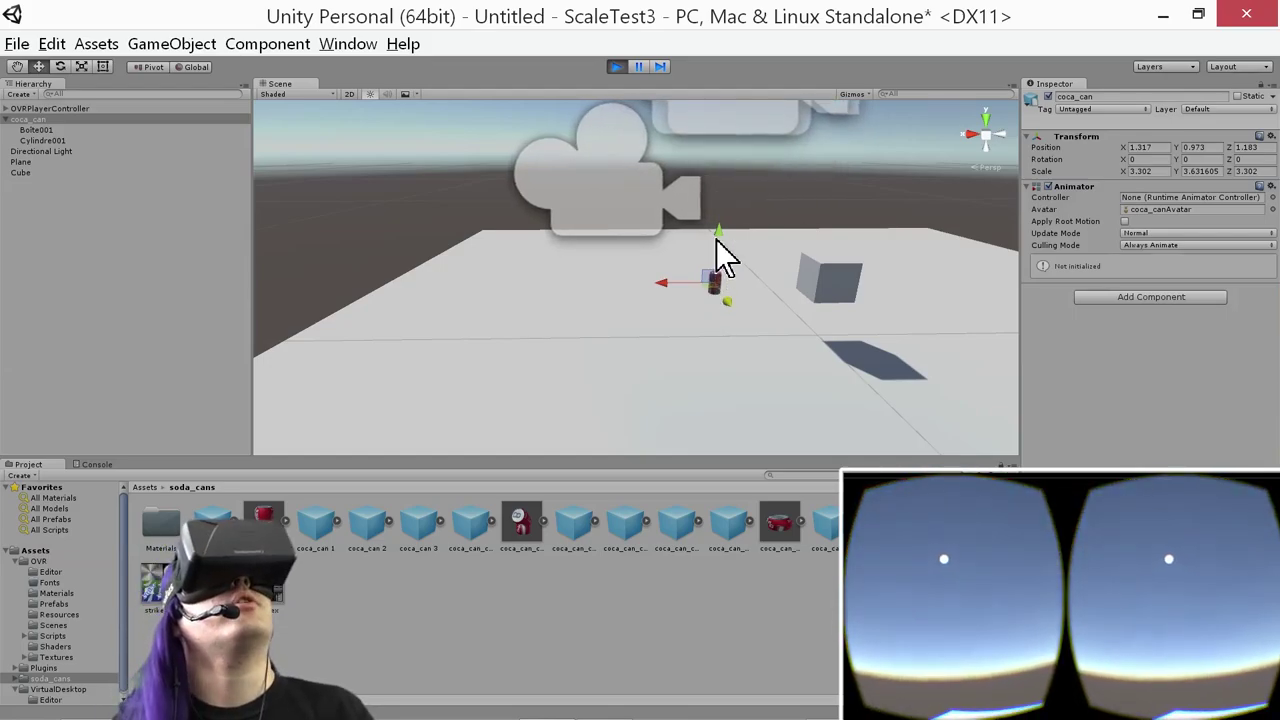
left_click_drag(722, 230, 752, 143)
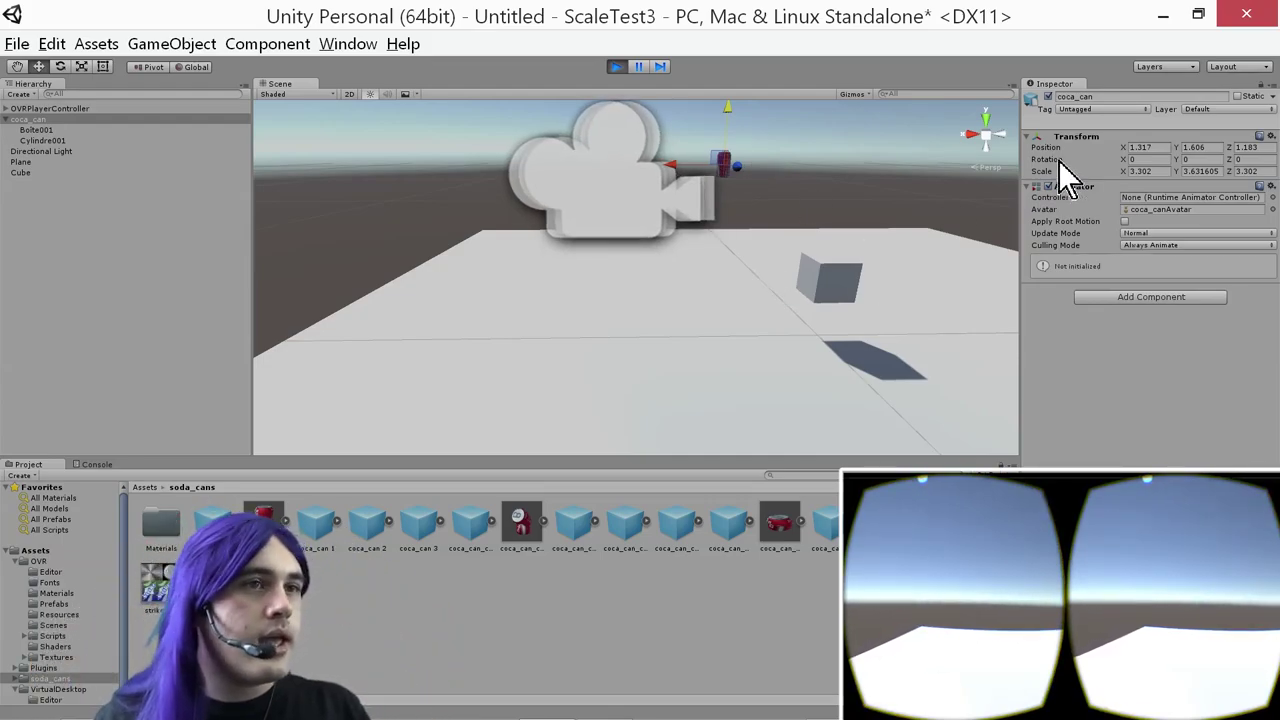
Copy coca_can's play-mode Transform, then paste it after stopping so X 1.317, Y 1.606, Z 1.183 persist
left_click(1271, 135)
left_click(1160, 240)
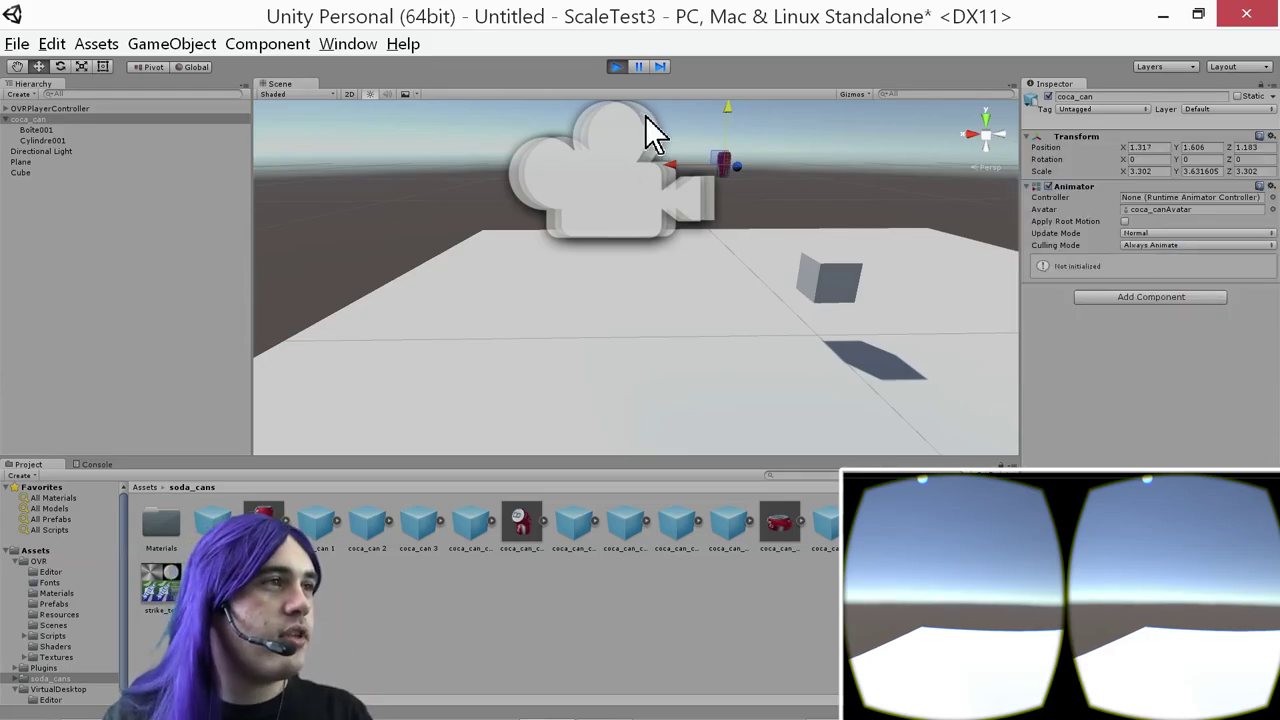
left_click(616, 67)
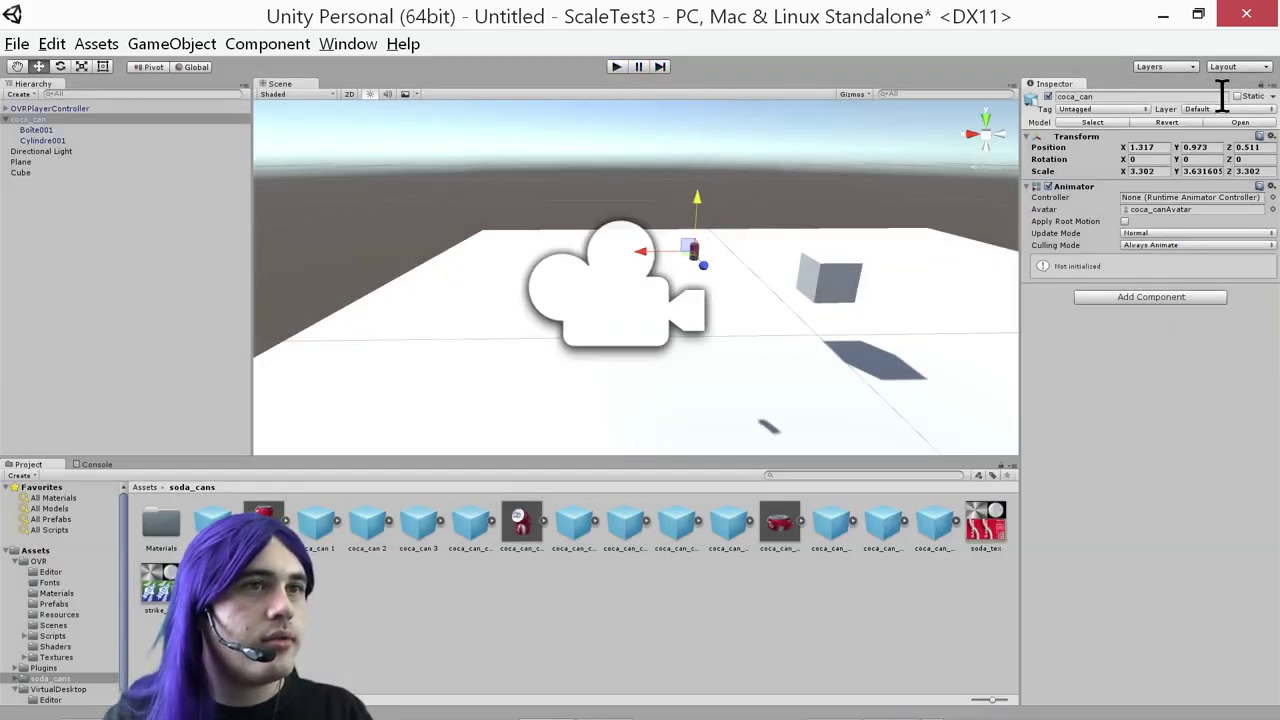
left_click(1271, 136)
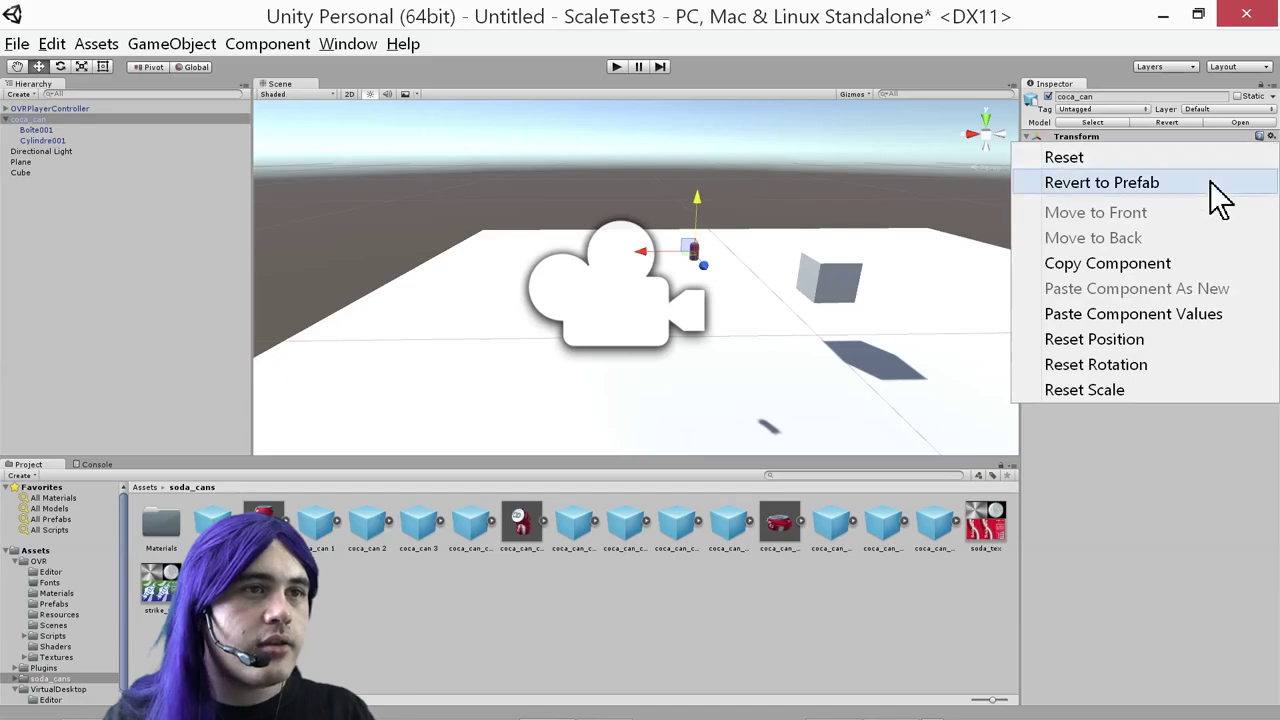
left_click(1153, 311)
left_click_drag(835, 299, 1100, 286, "alt")
key("f")
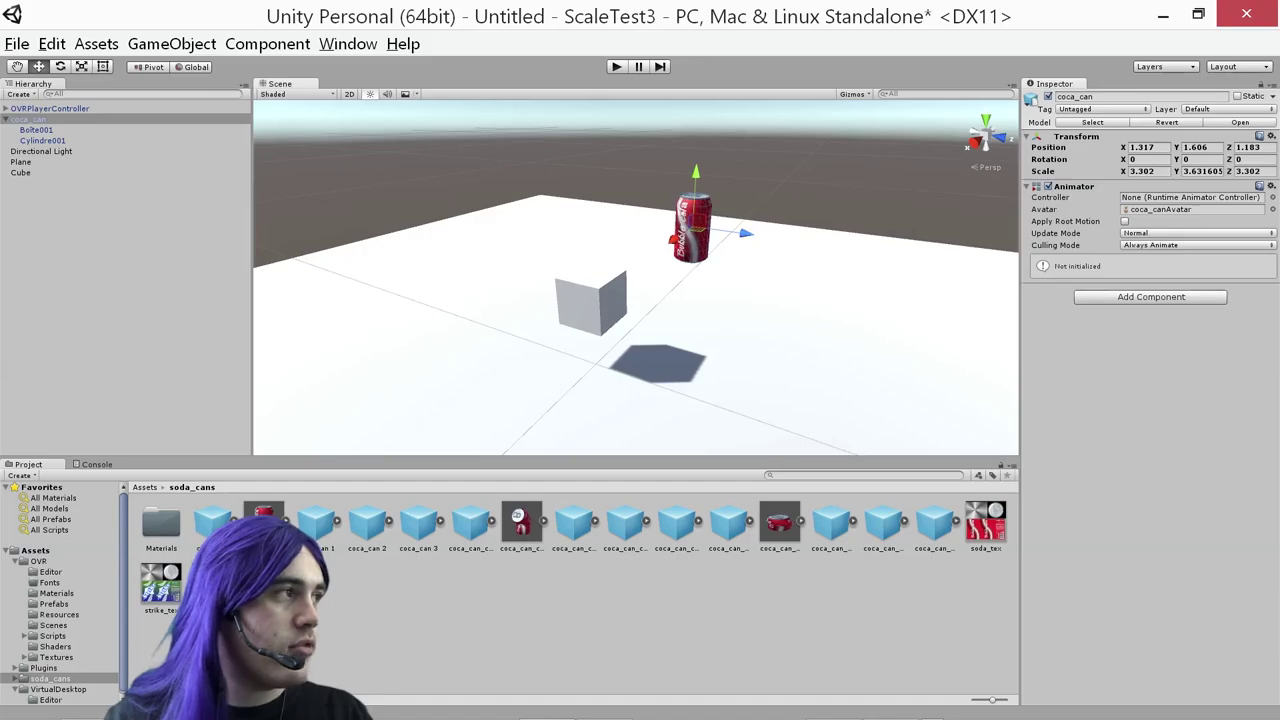
In the browser's Asset Store, browse the 3D Models Food props sorted by price
key("alt+Tab")
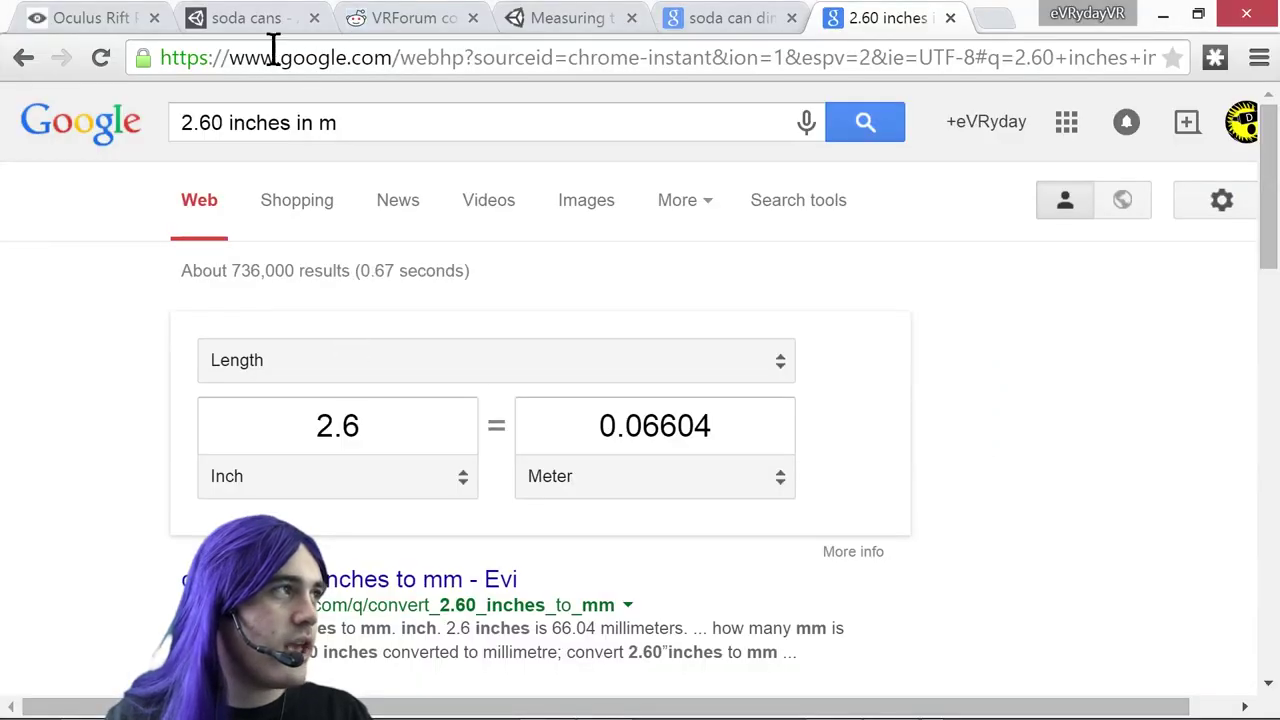
left_click(262, 24)
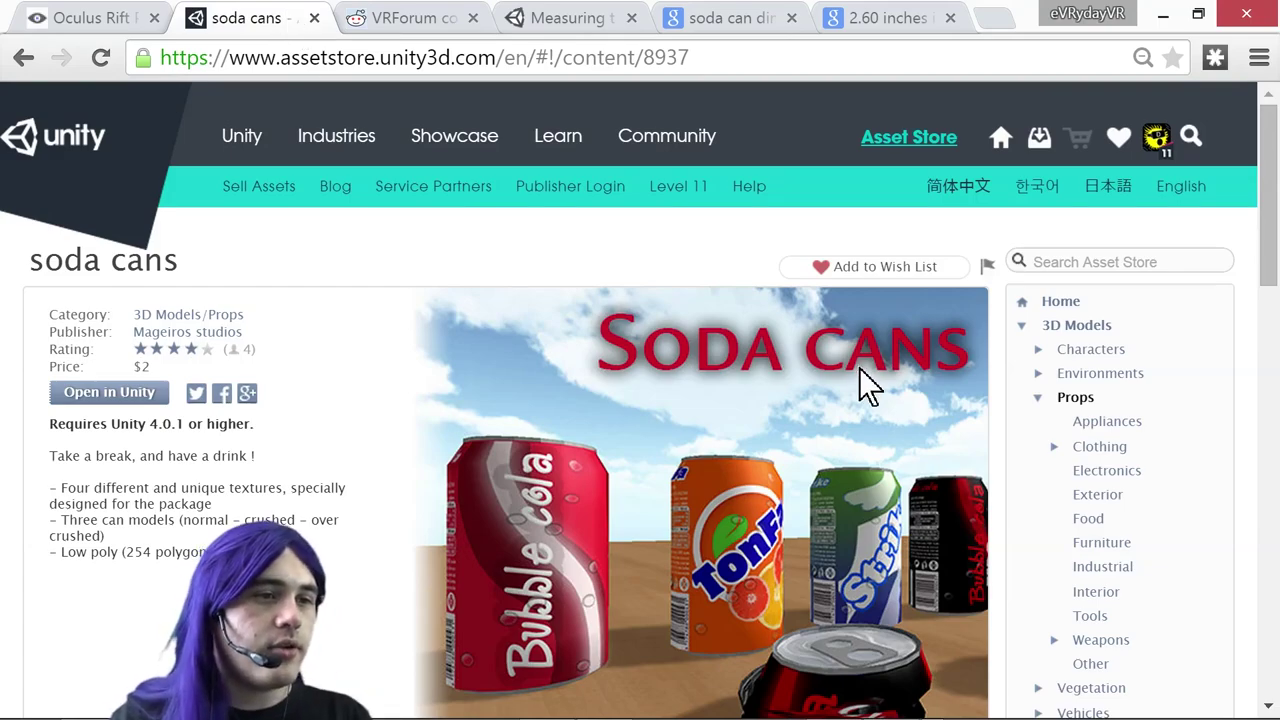
scroll(1030, 385, "down", 3)
scroll(1030, 385, "up", 3)
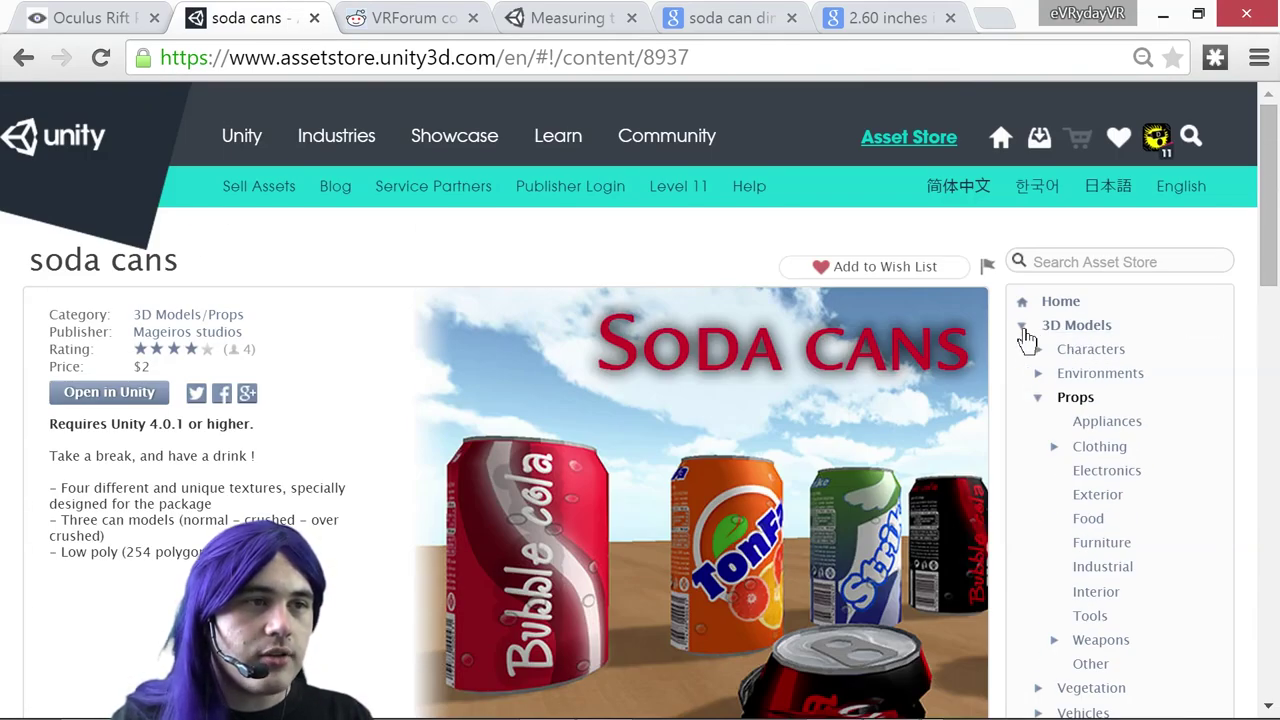
left_click(1023, 330)
left_click(1023, 333)
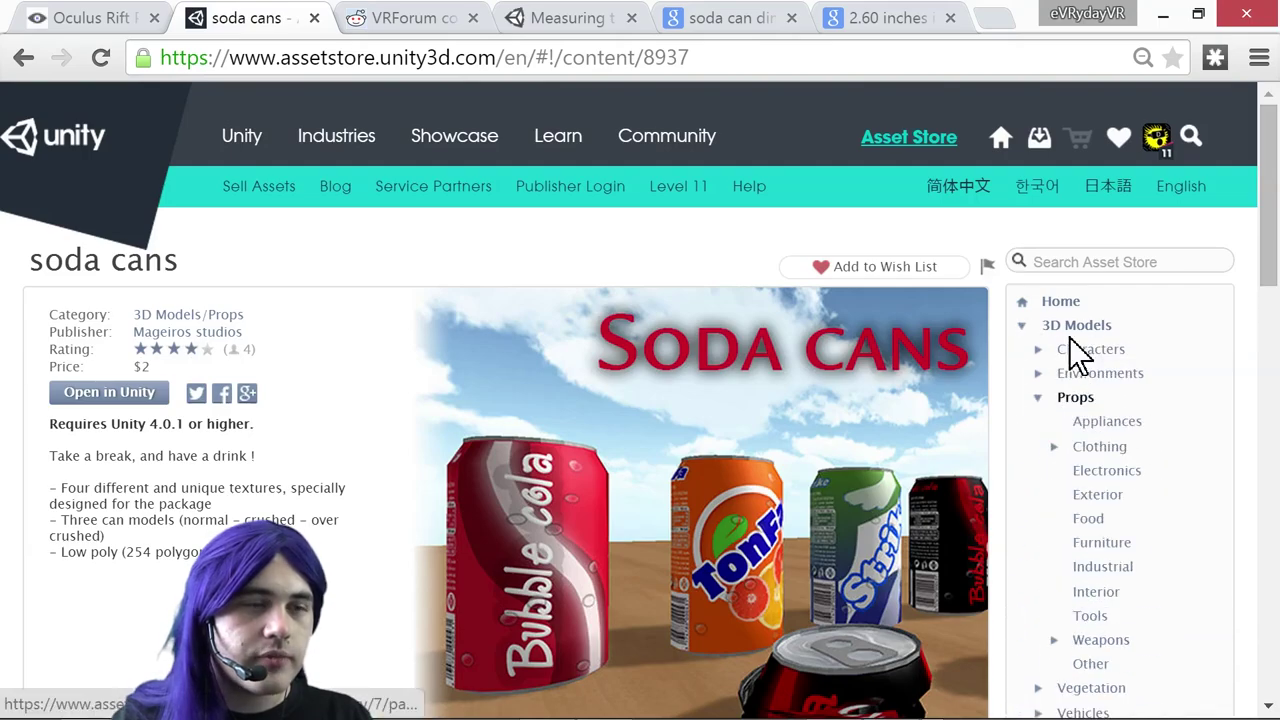
scroll(1078, 350, "down", 1)
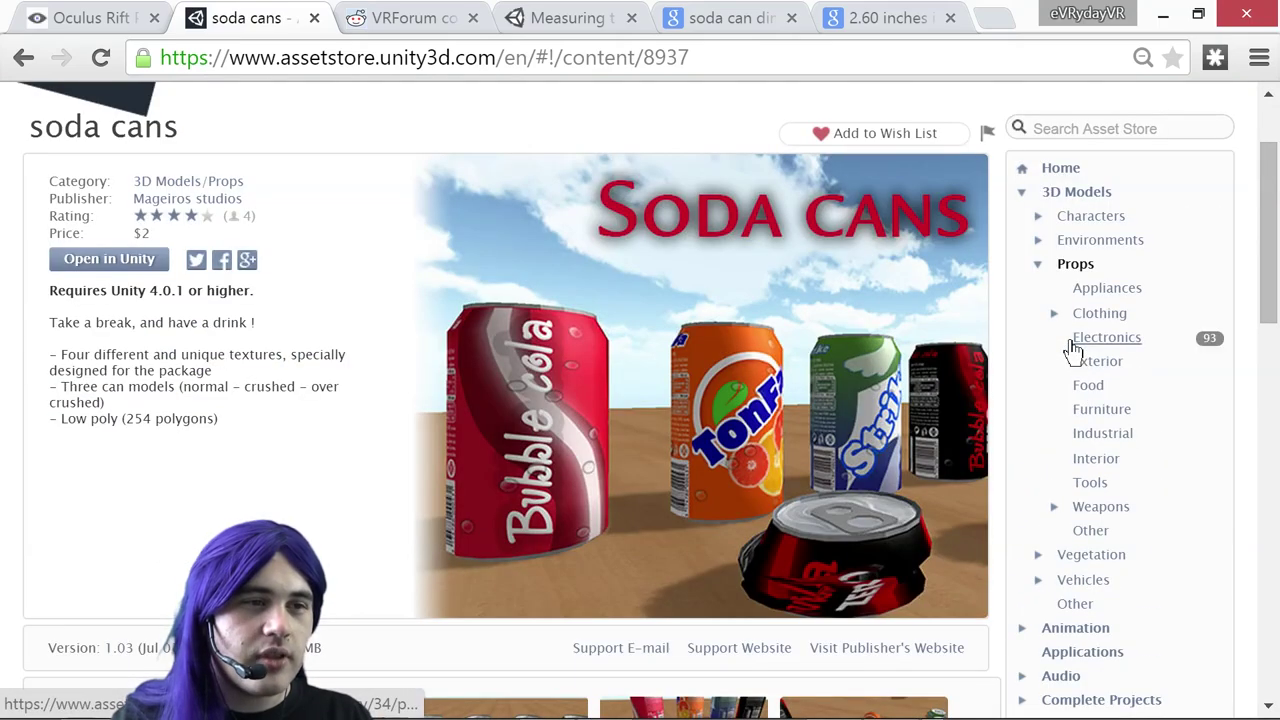
left_click(1088, 387)
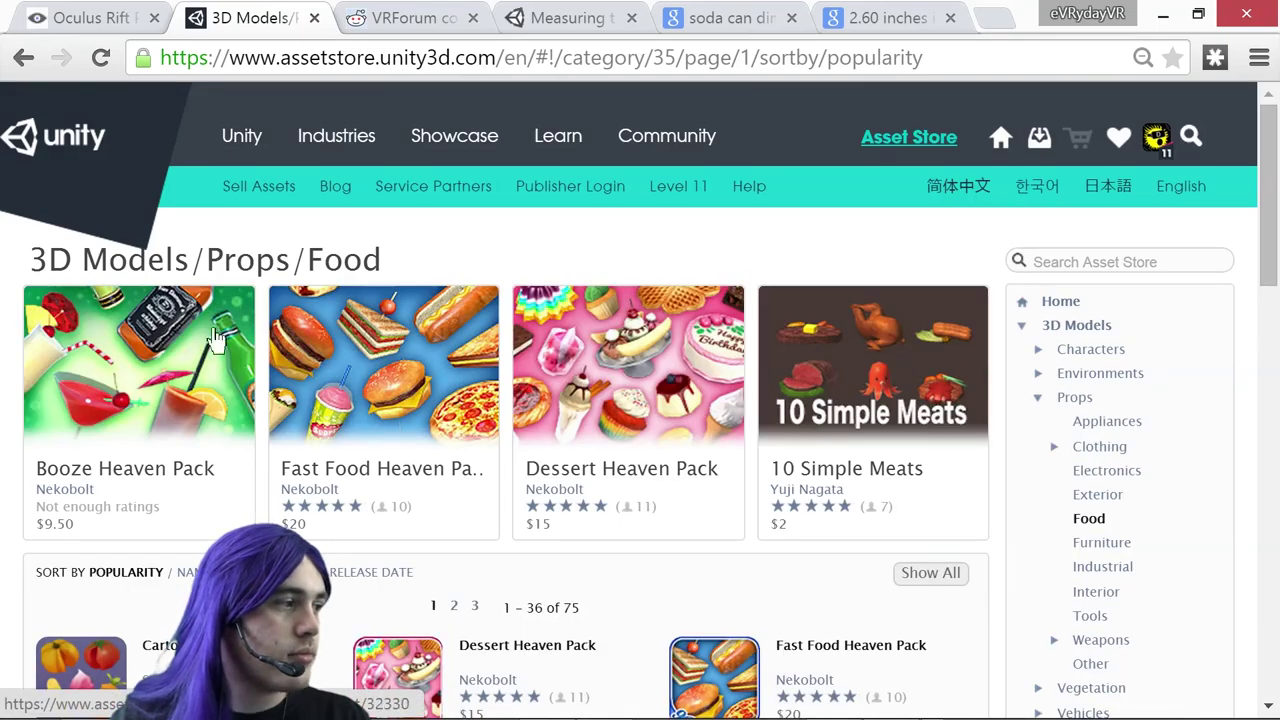
scroll(200, 330, "down", 2)
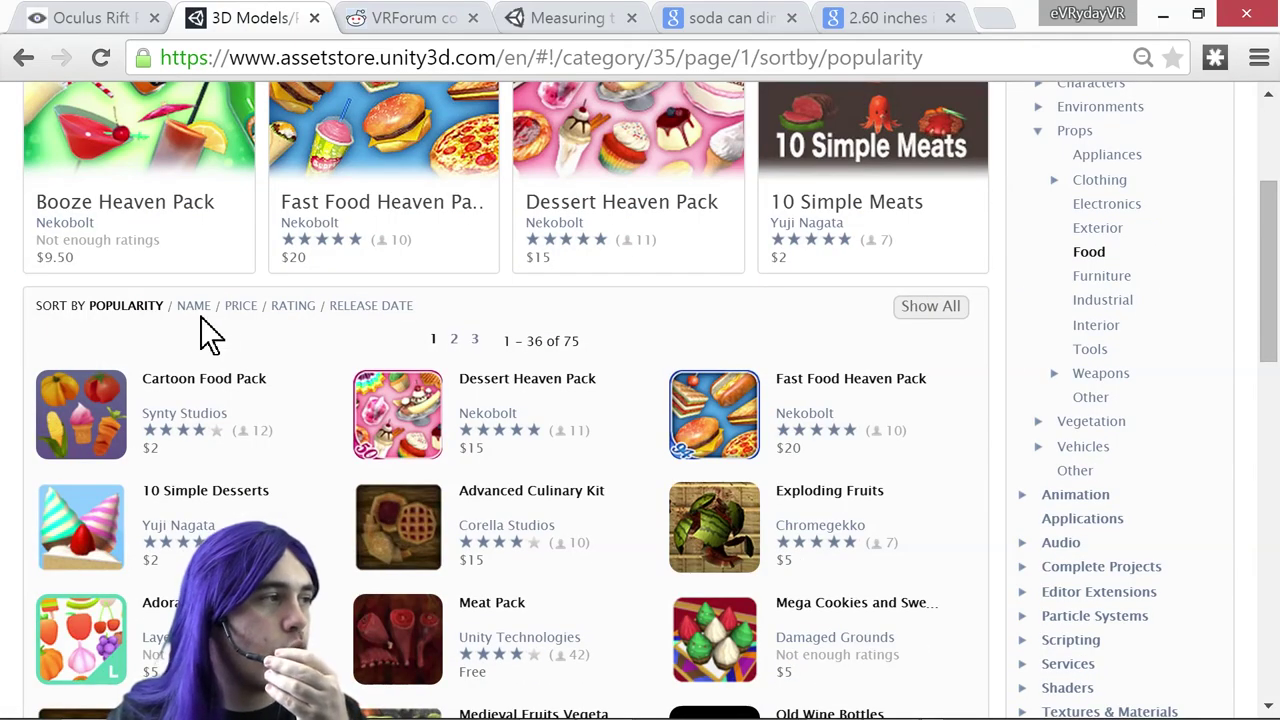
left_click(240, 306)
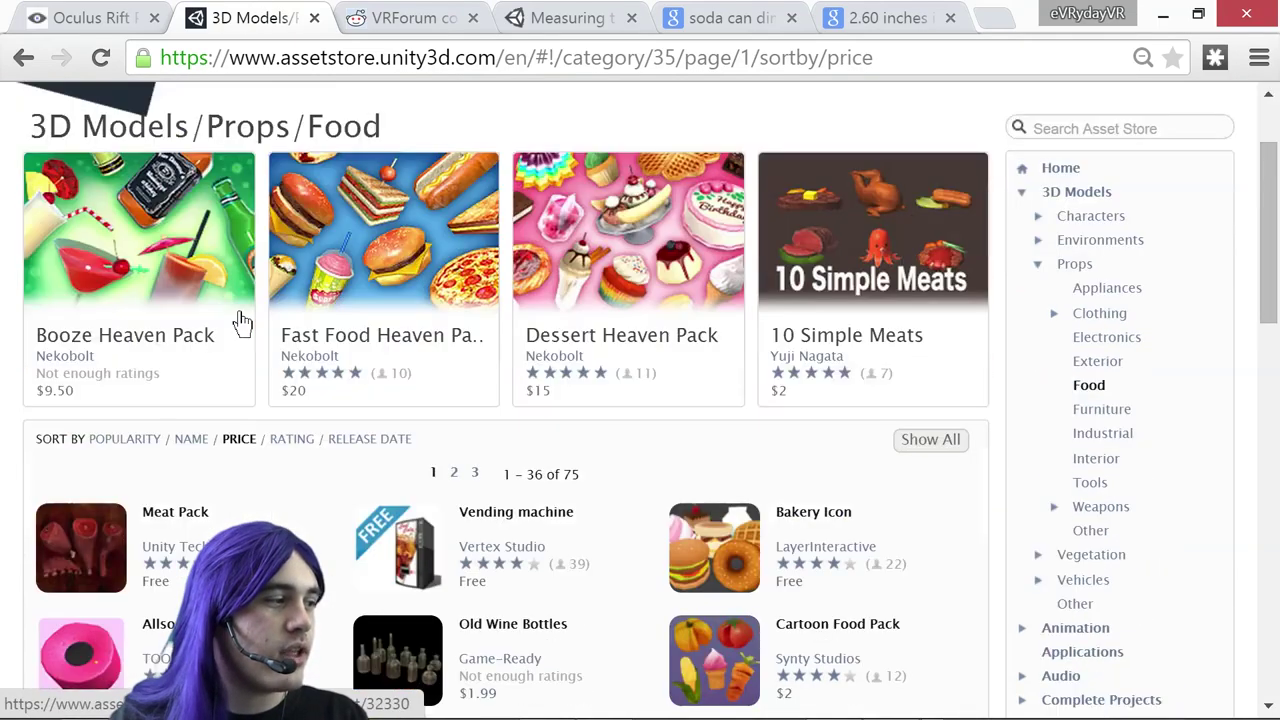
scroll(240, 322, "down", 1)
scroll(245, 325, "down", 1)
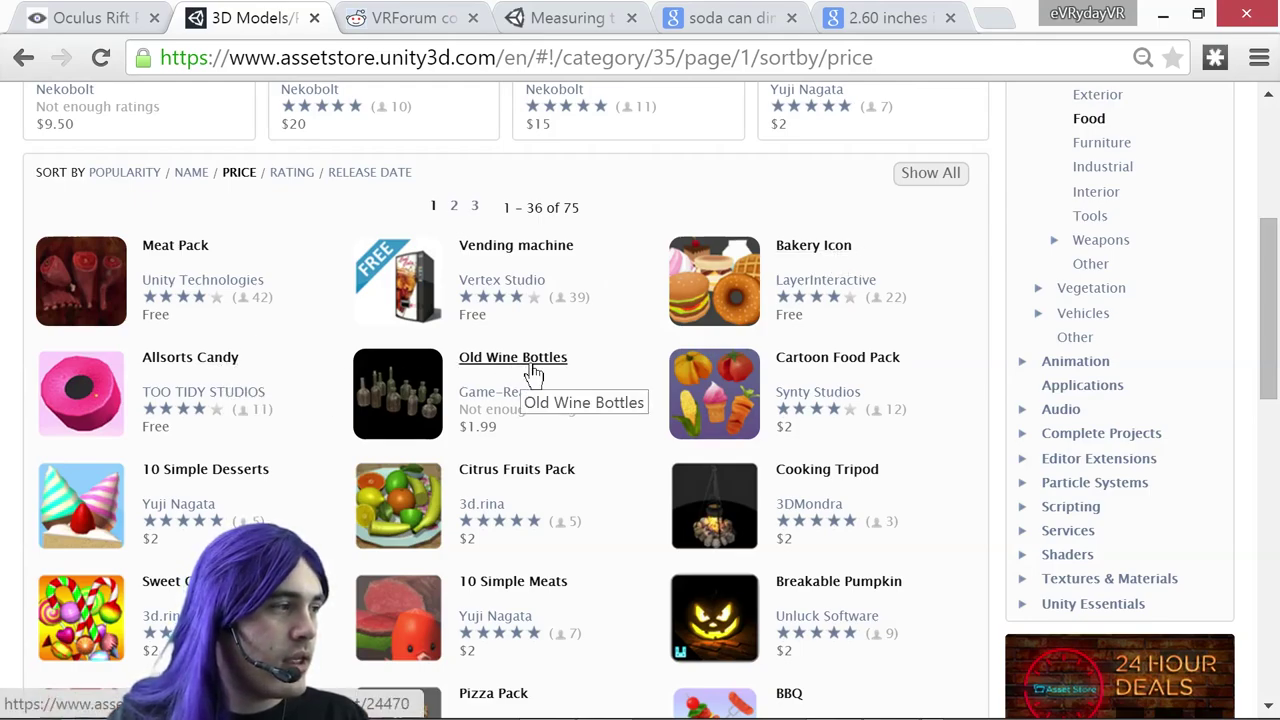
Open the free Meat Pack asset and send it to Unity for import
left_click(177, 266)
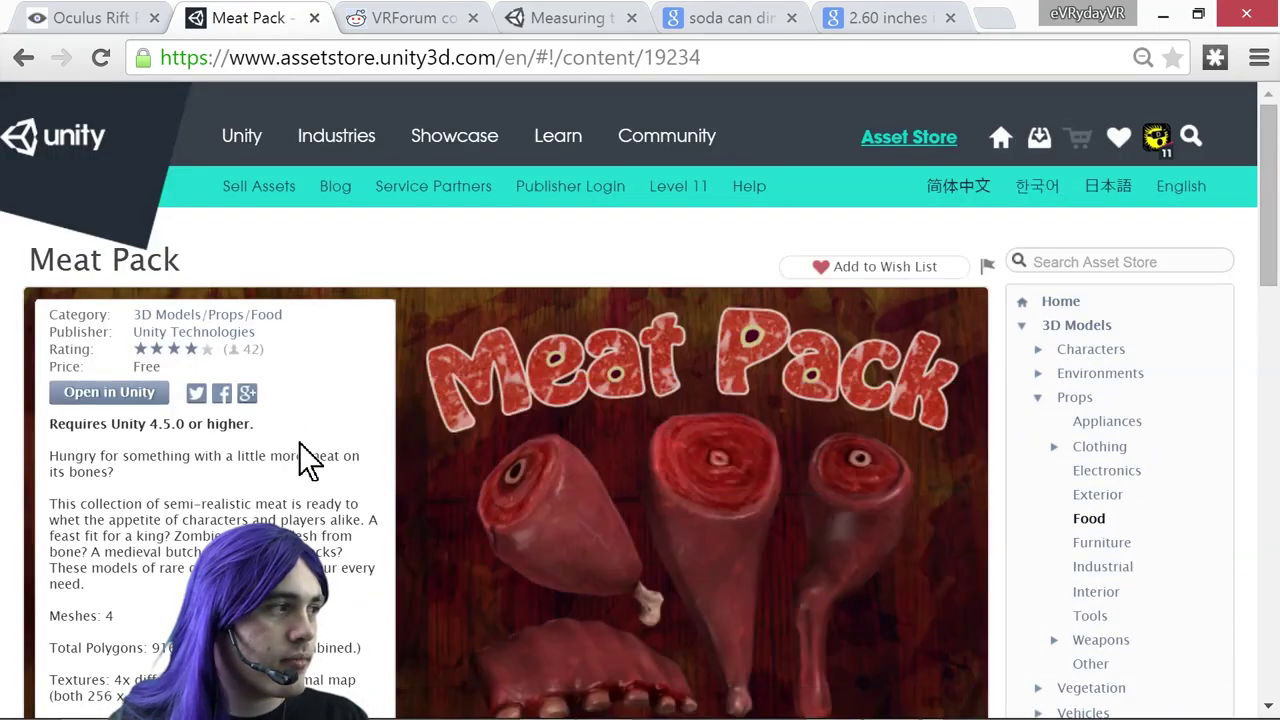
scroll(118, 405, "down", 2)
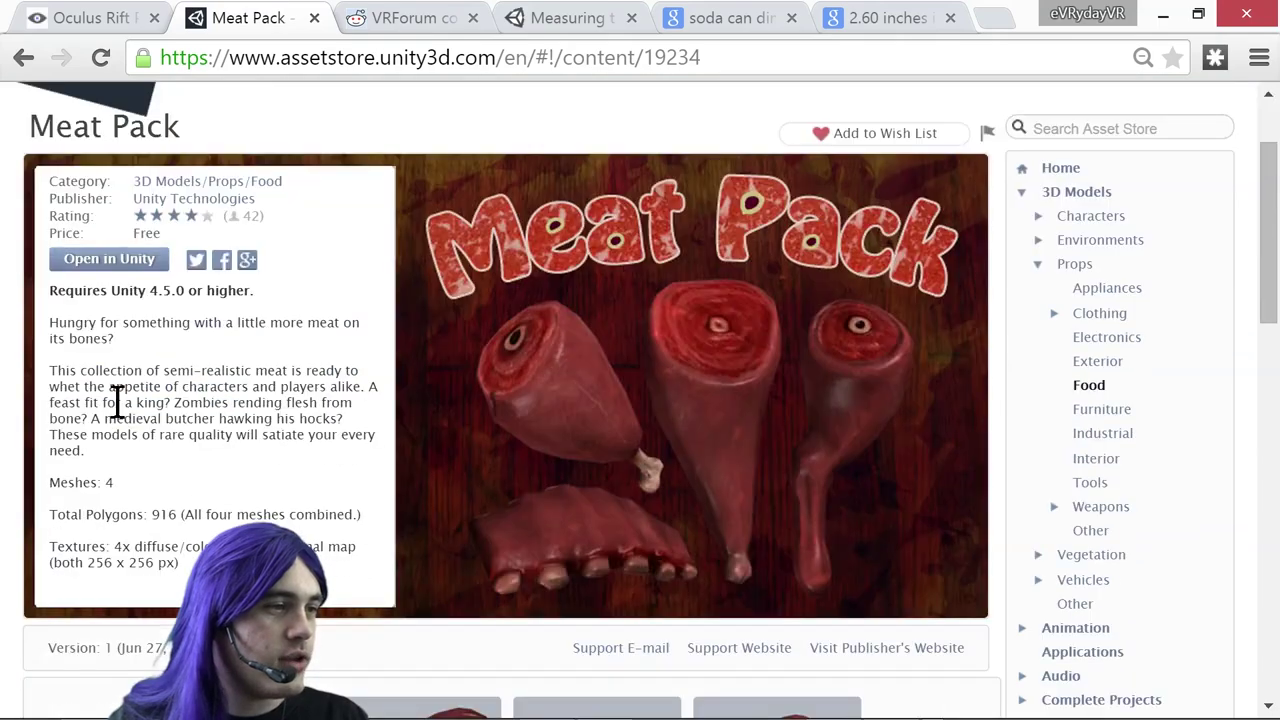
scroll(118, 402, "up", 2)
left_click(116, 400)
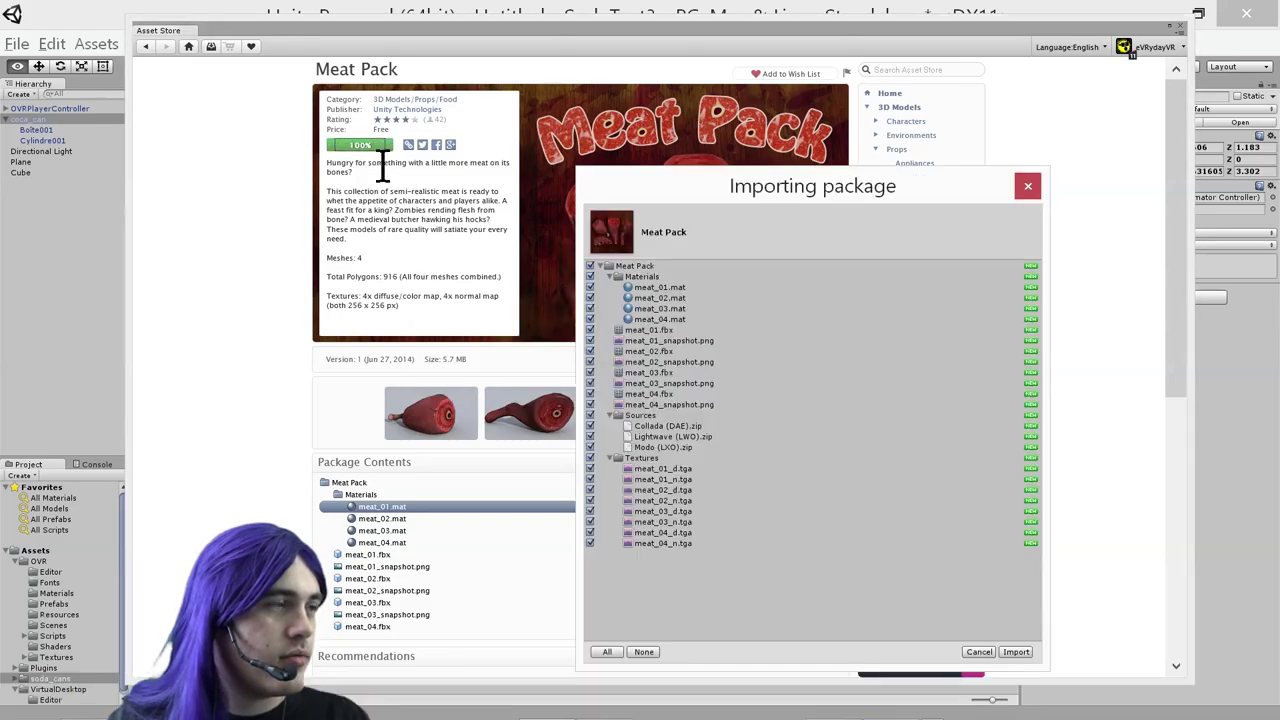
Import all Meat Pack assets, close the store, and show the Meat Pack folder contents
left_click(1016, 652)
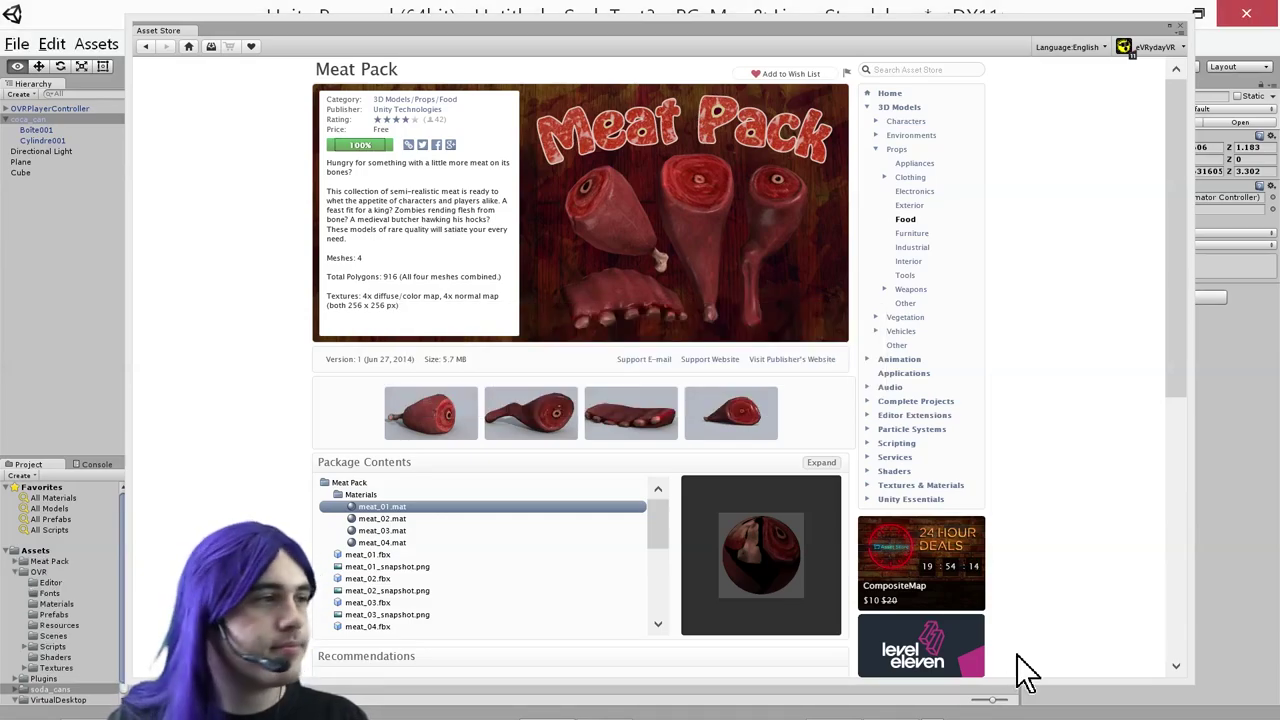
left_click(1177, 28)
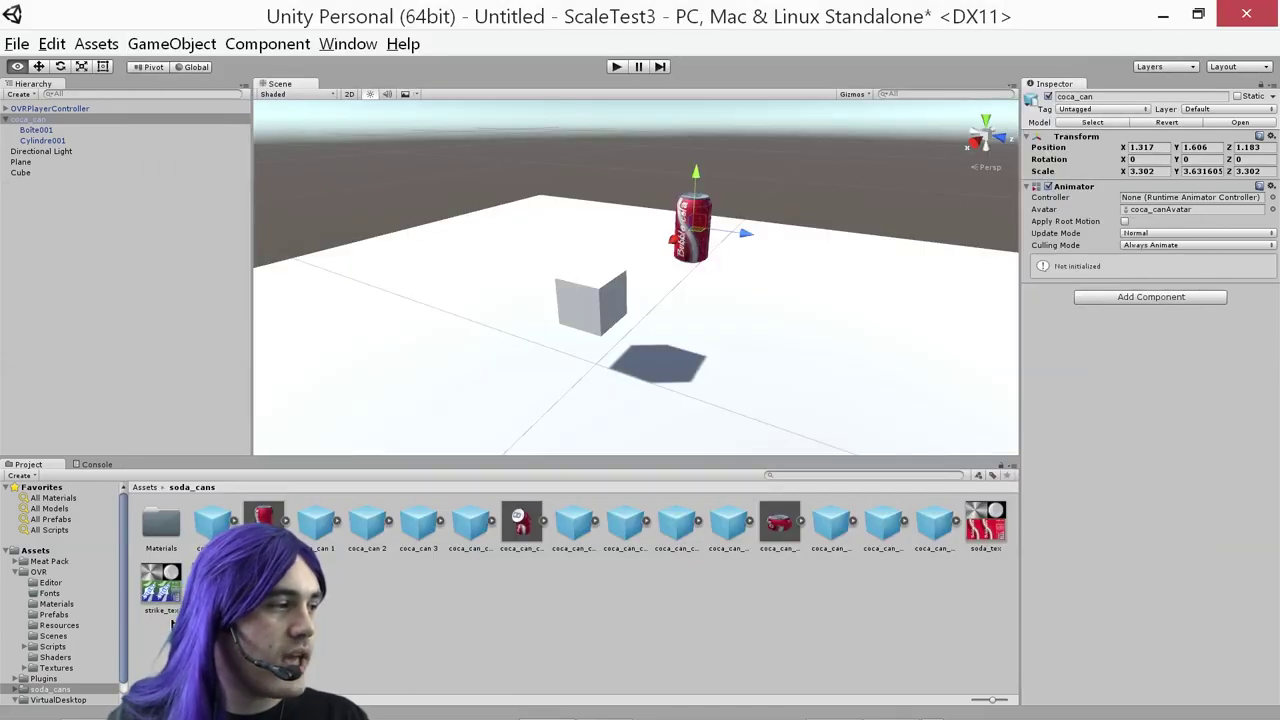
scroll(45, 690, "down", 1)
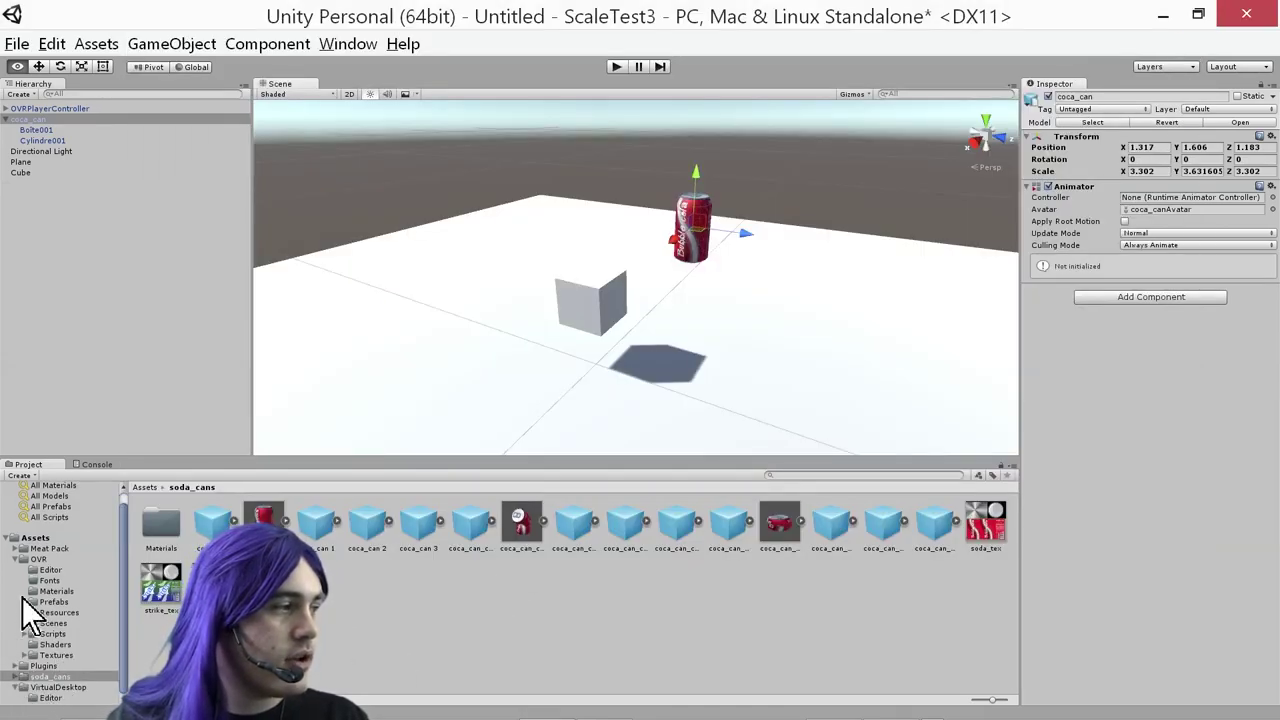
left_click(30, 549)
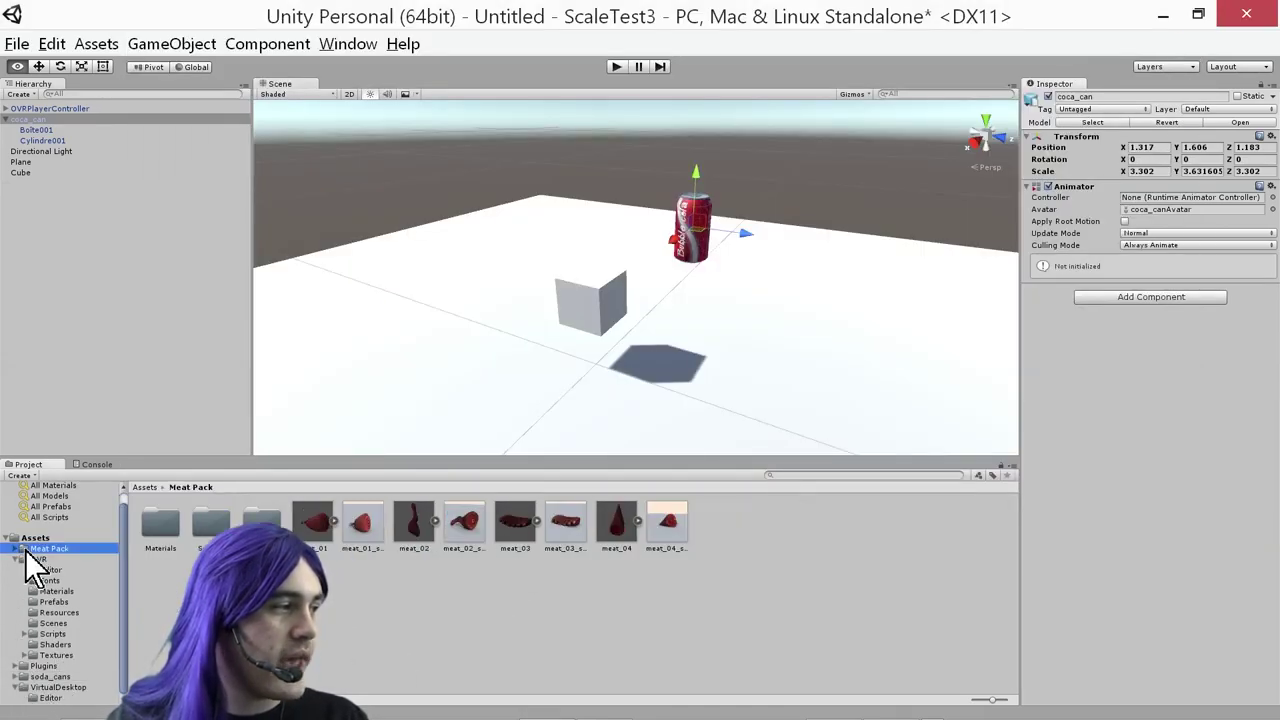
Place the meat_01 model beside the can at X 0.869 and start Play mode
mouse_move(367, 540)
left_mouse_down()
mouse_move(335, 545)
mouse_move(580, 272)
mouse_move(607, 300)
mouse_move(606, 338)
mouse_move(337, 528)
mouse_move(361, 548)
left_mouse_up()
left_click(355, 541)
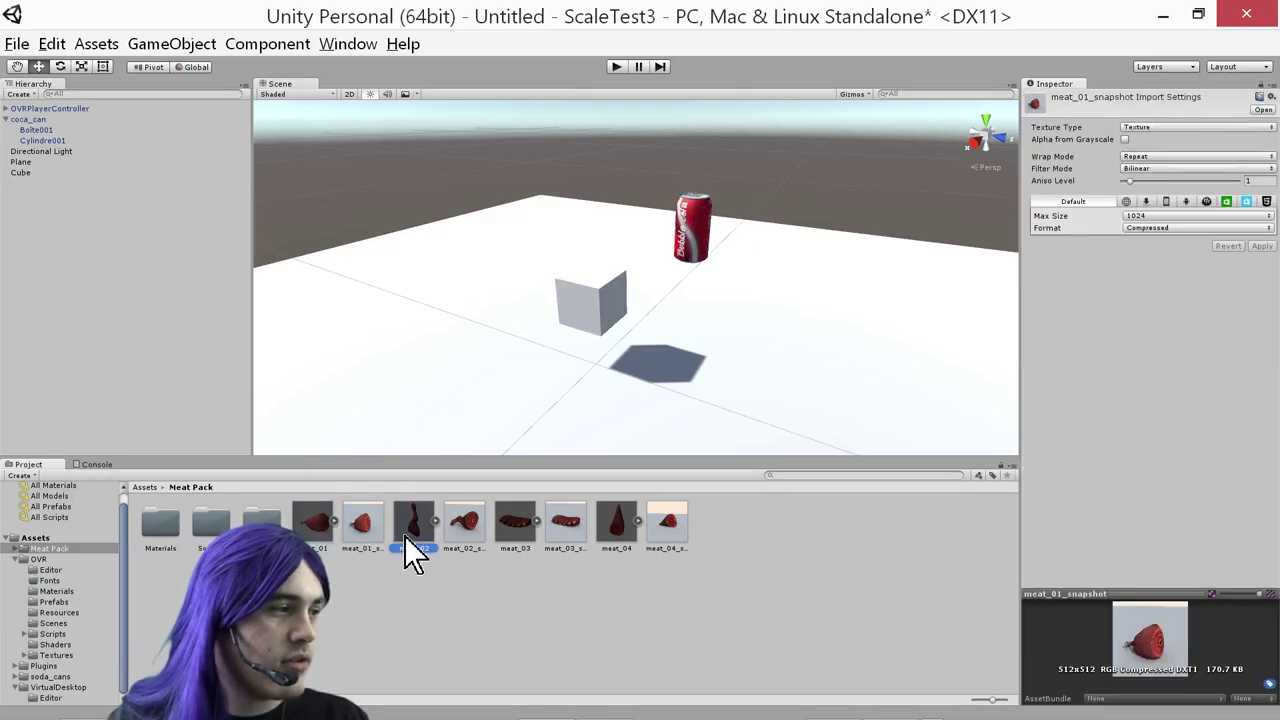
left_click(406, 536)
left_click(313, 535)
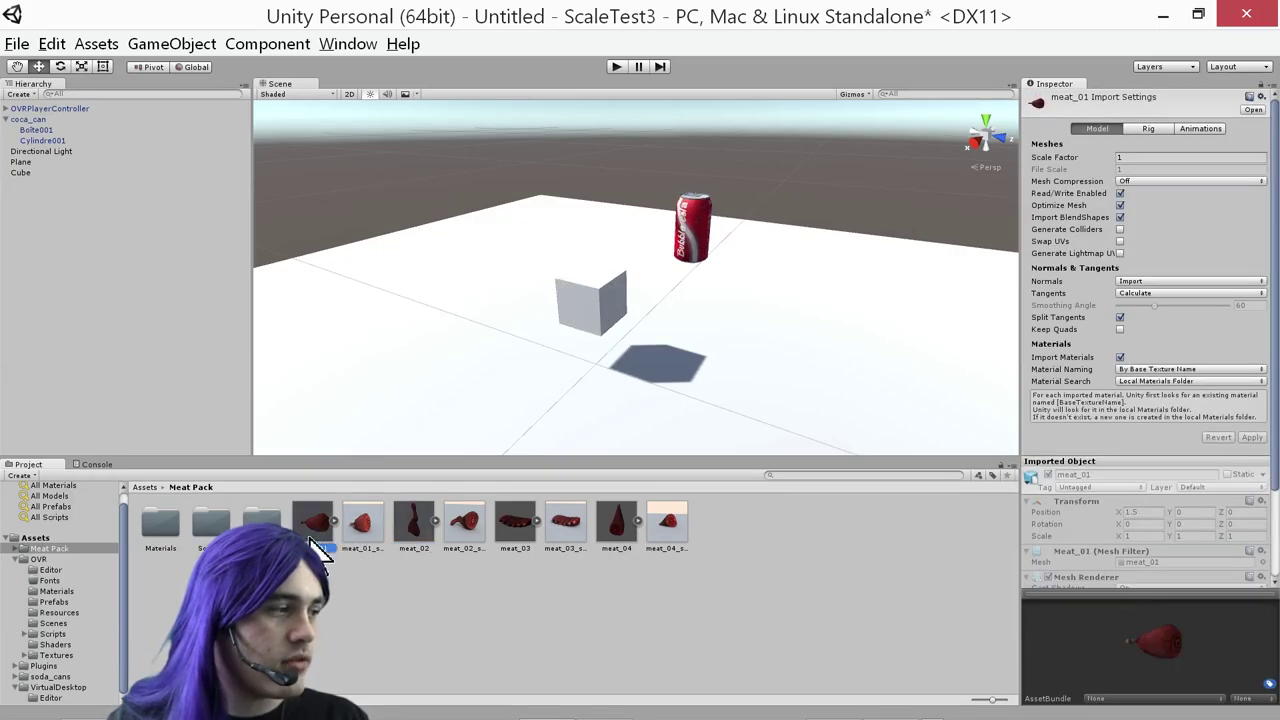
left_click_drag(309, 538, 754, 217)
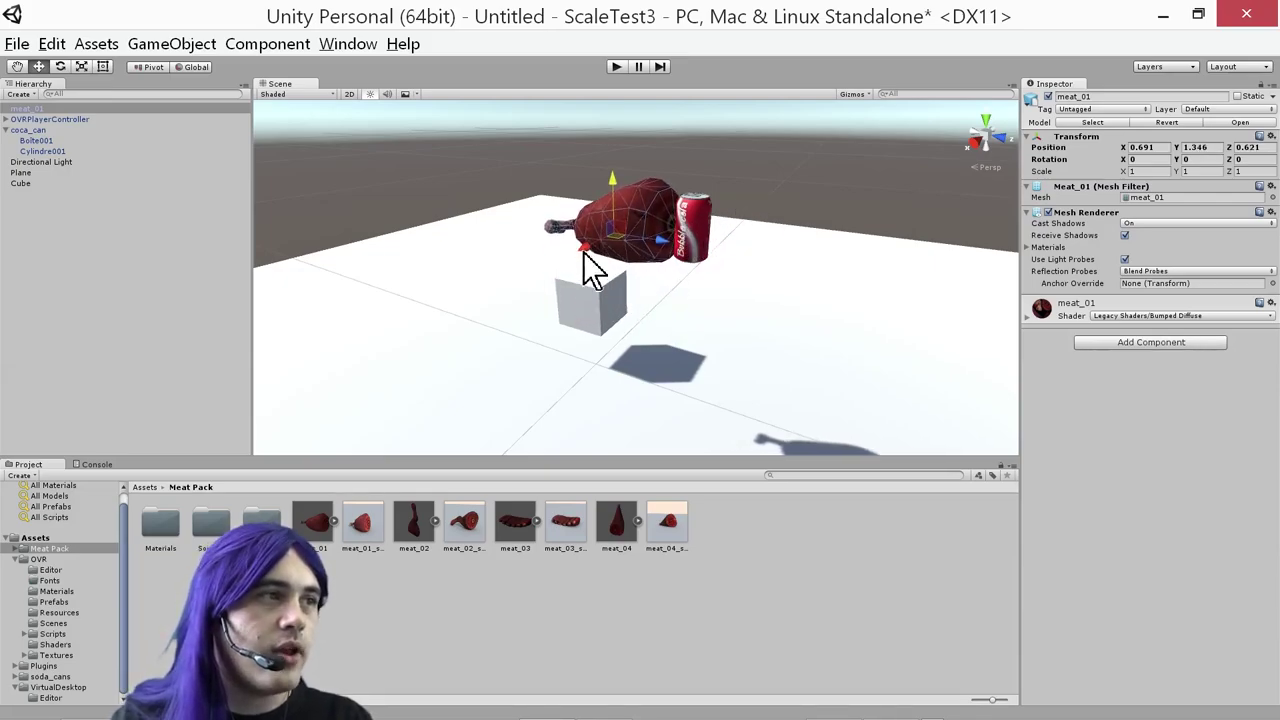
left_click_drag(582, 258, 570, 262)
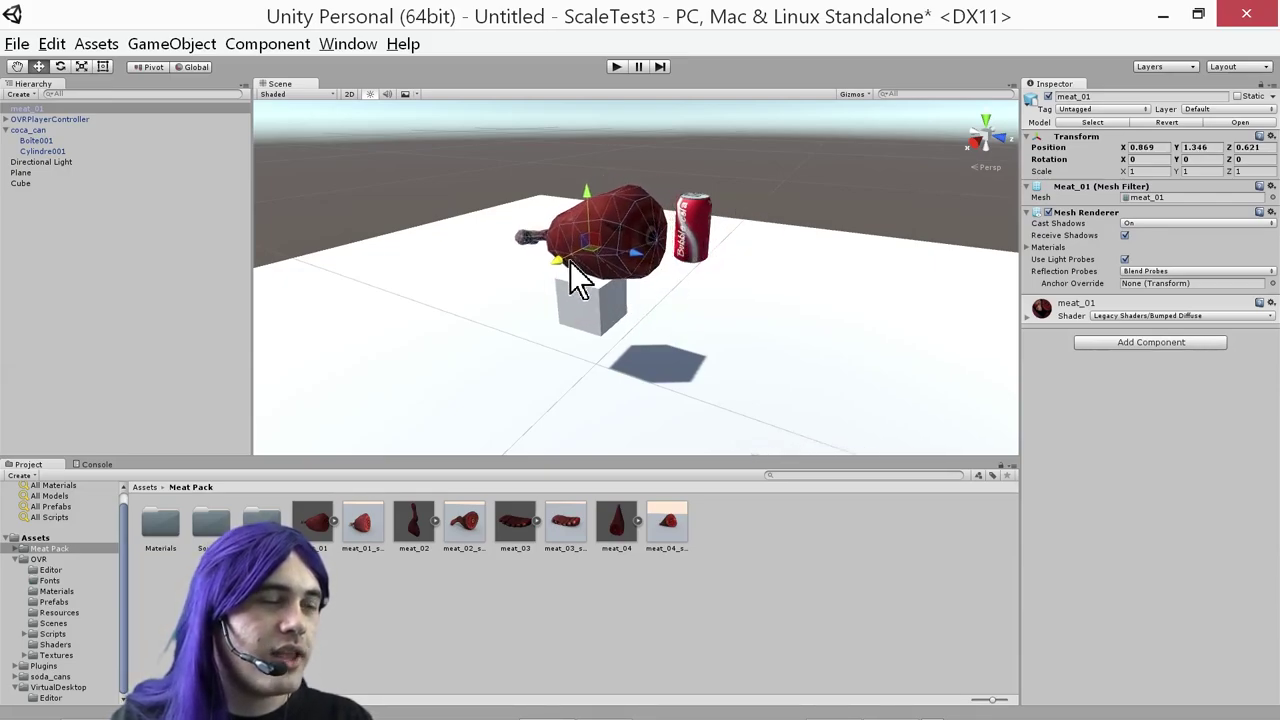
left_click_drag(708, 266, 728, 214, "alt")
scroll(720, 237, "up", 5, "alt")
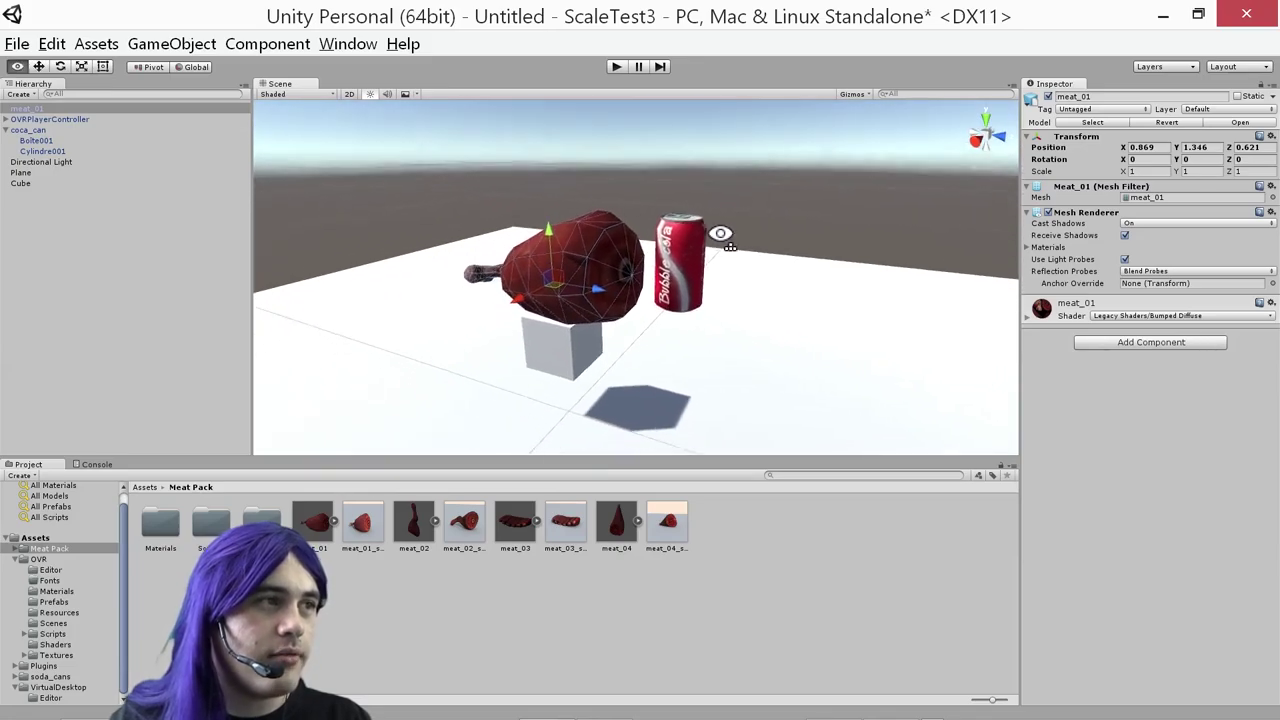
scroll(717, 240, "down", 5, "alt")
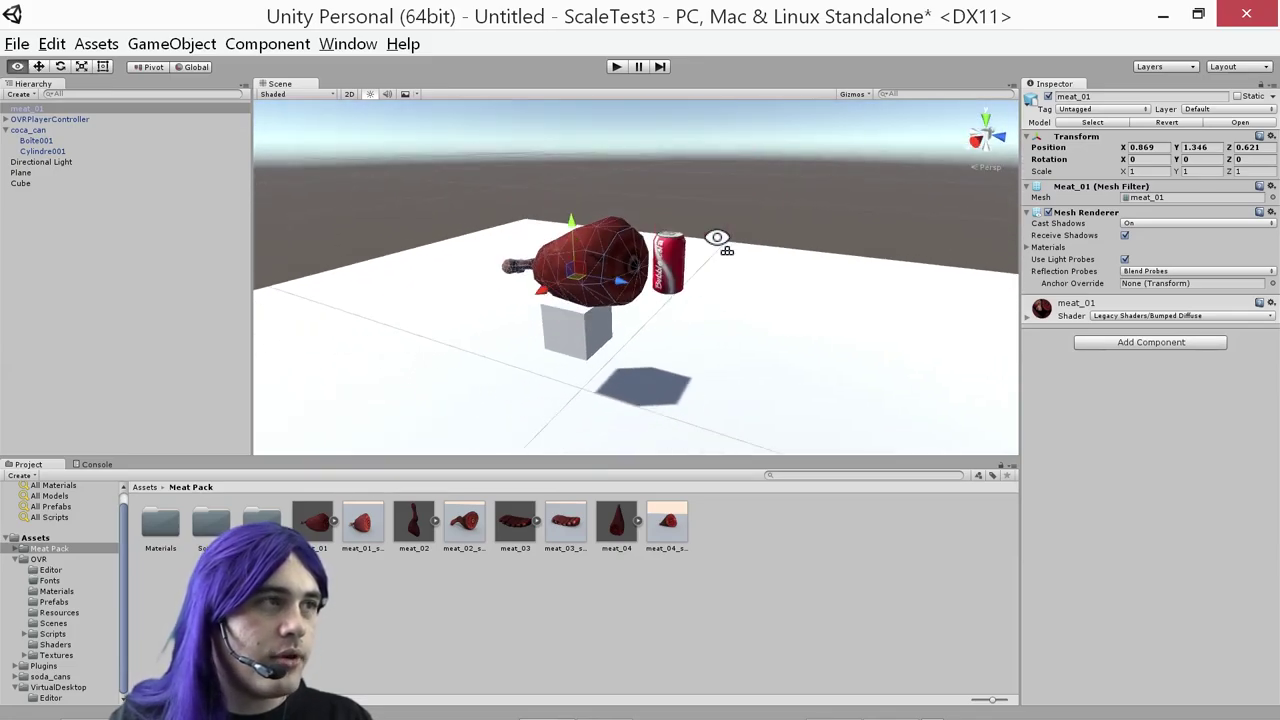
left_click(618, 68)
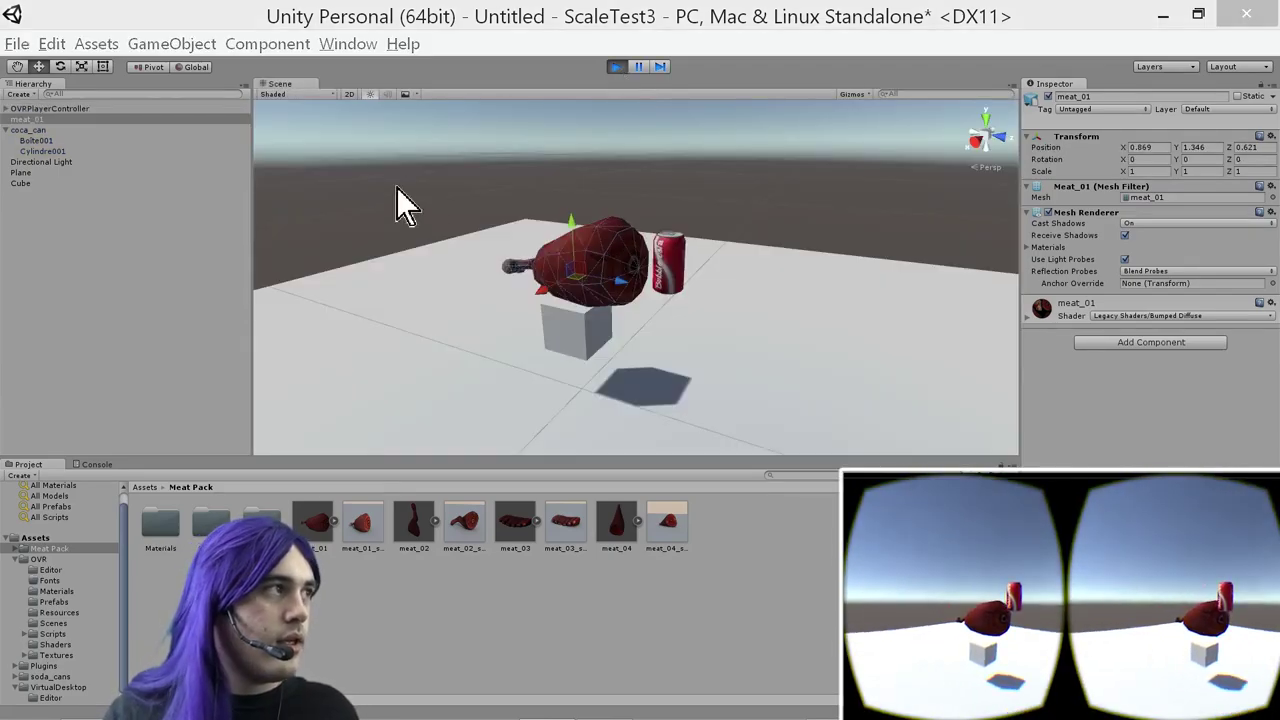
left_click(82, 66)
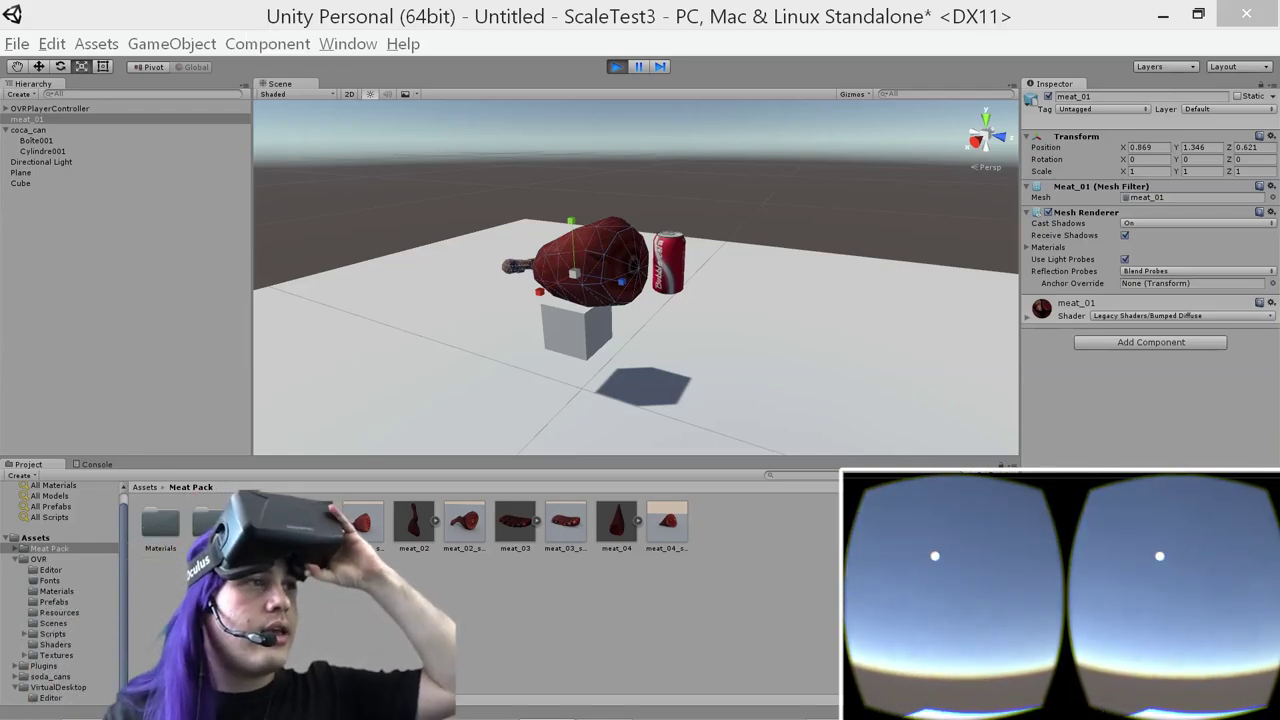
Stop Play mode and select the OVRPlayerController in the scene
left_click(617, 68)
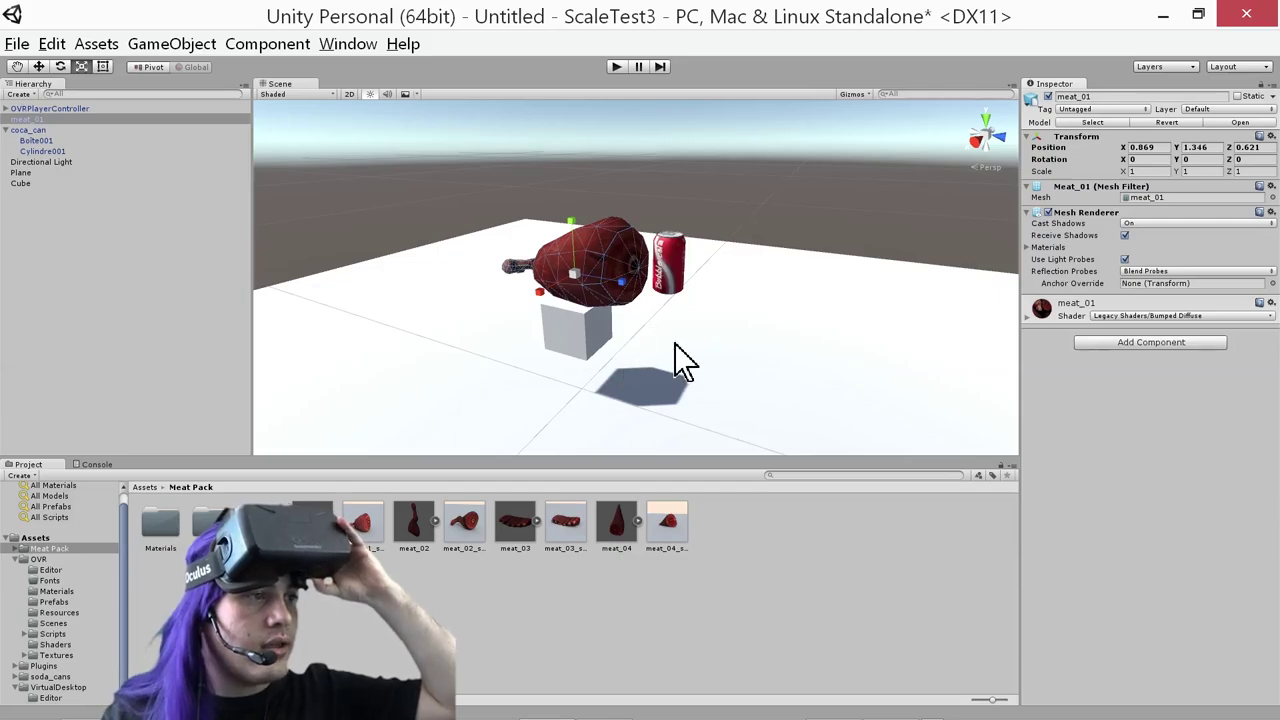
scroll(668, 360, "down", 3)
scroll(662, 372, "down", 2)
left_click(658, 385)
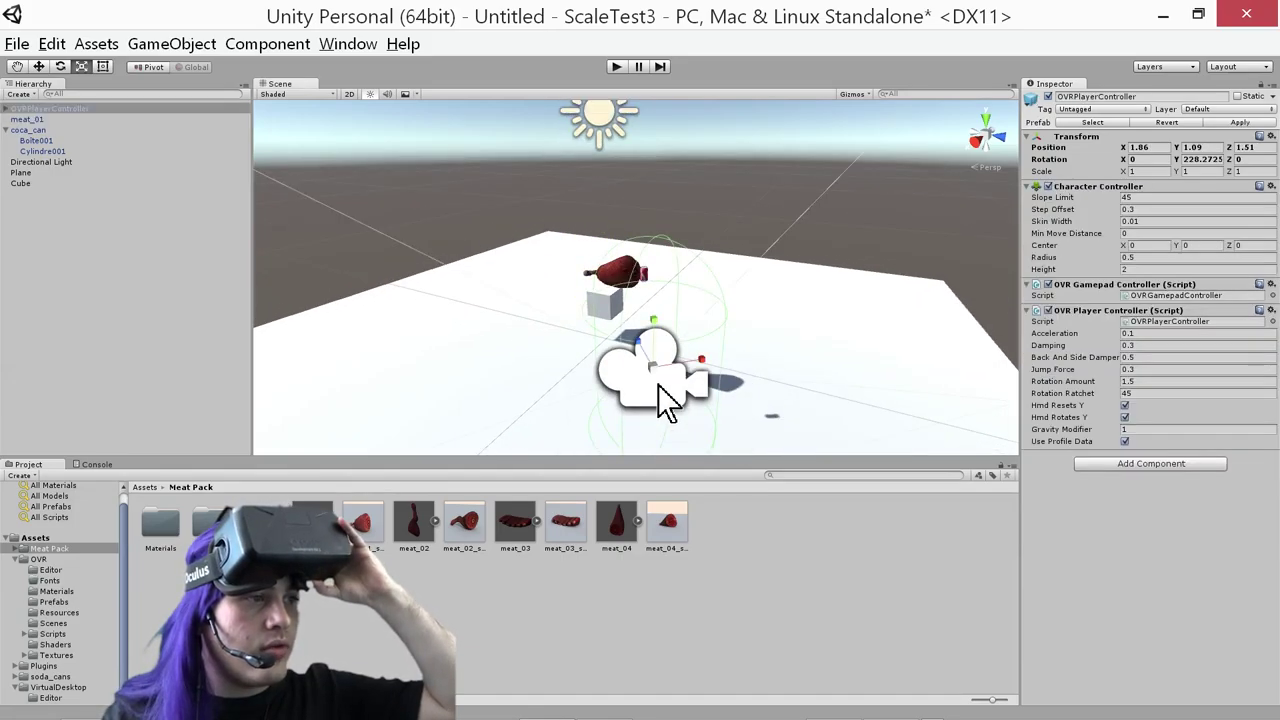
Add a new script component named DisableMouseRotation to the player and open it for editing
left_click(1140, 465)
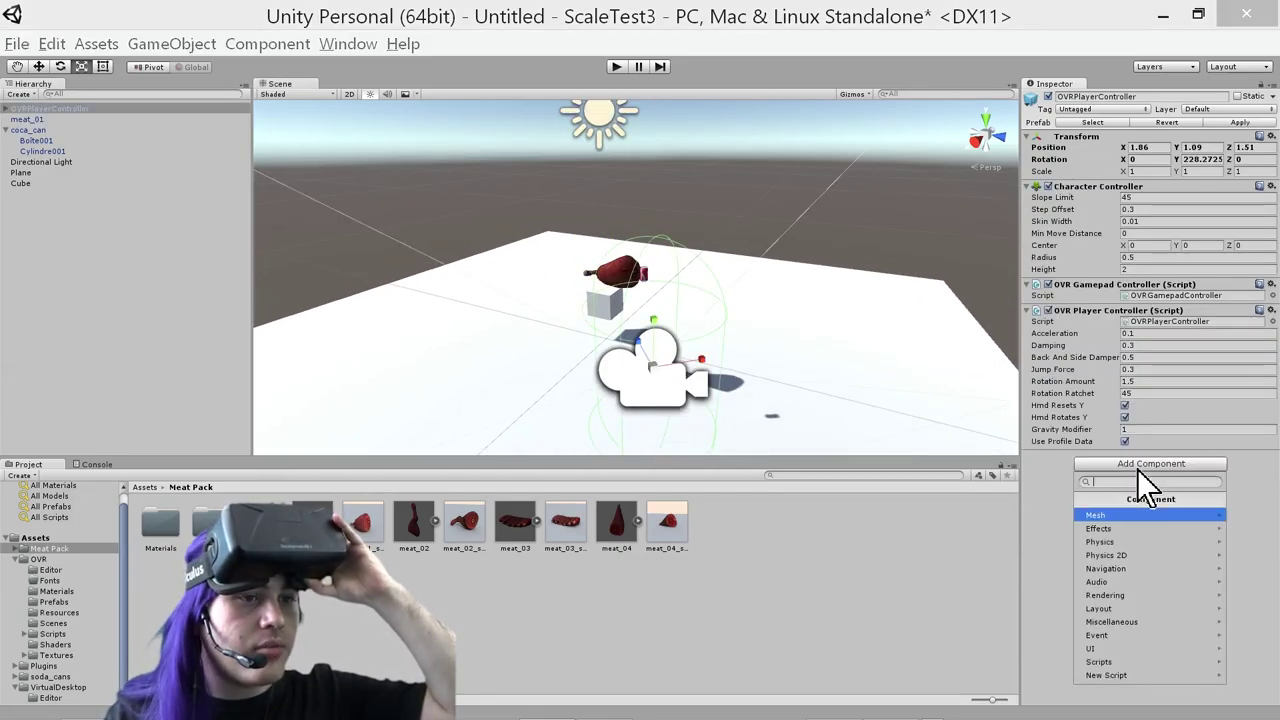
left_click(1155, 675)
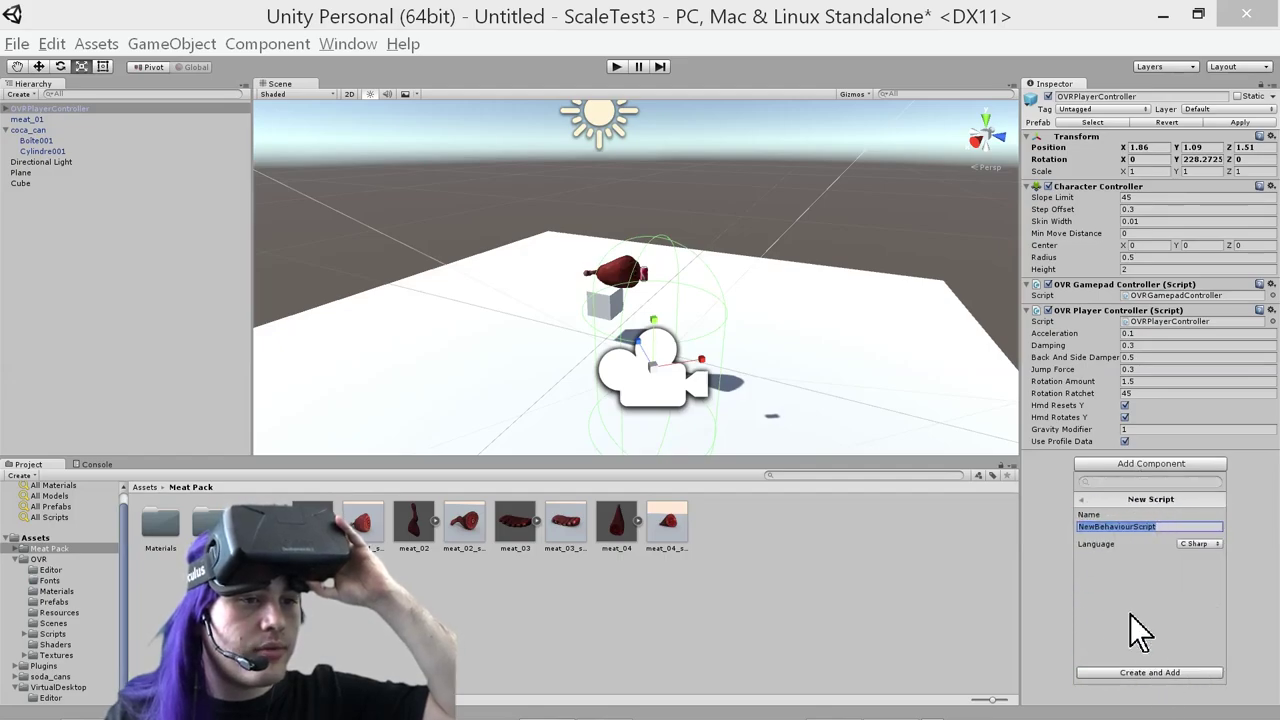
type("D")
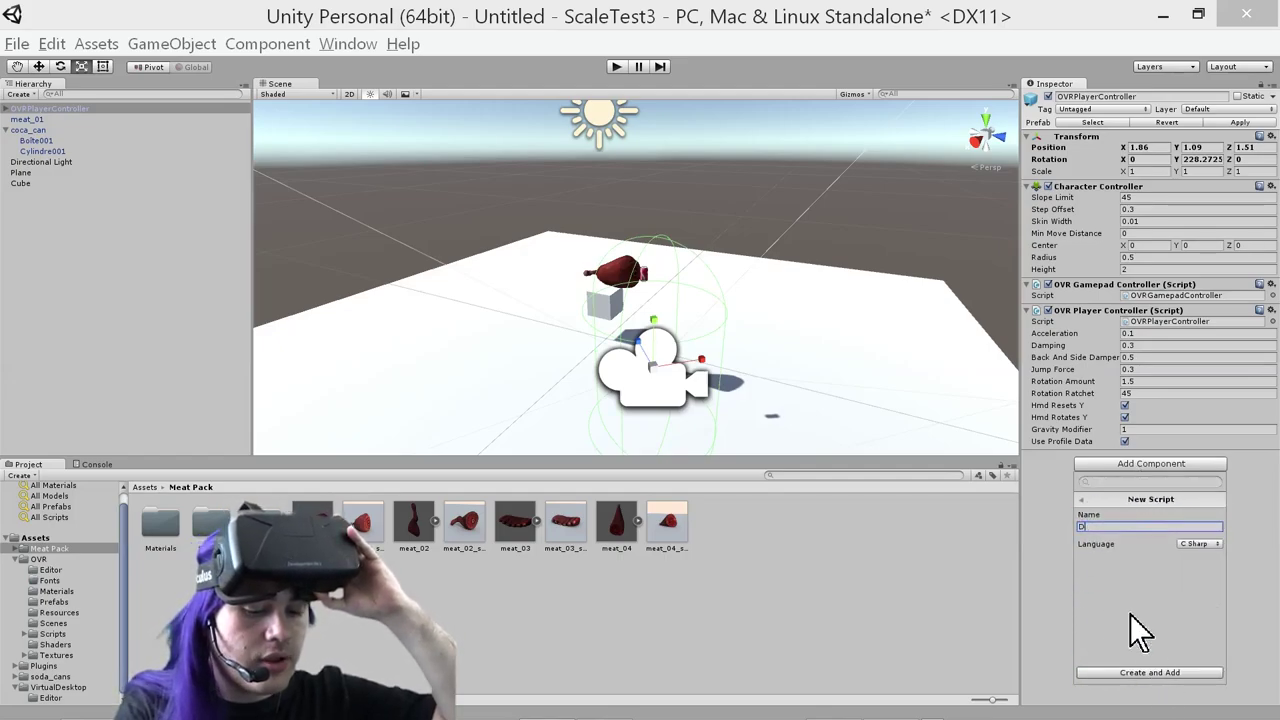
type("isableM")
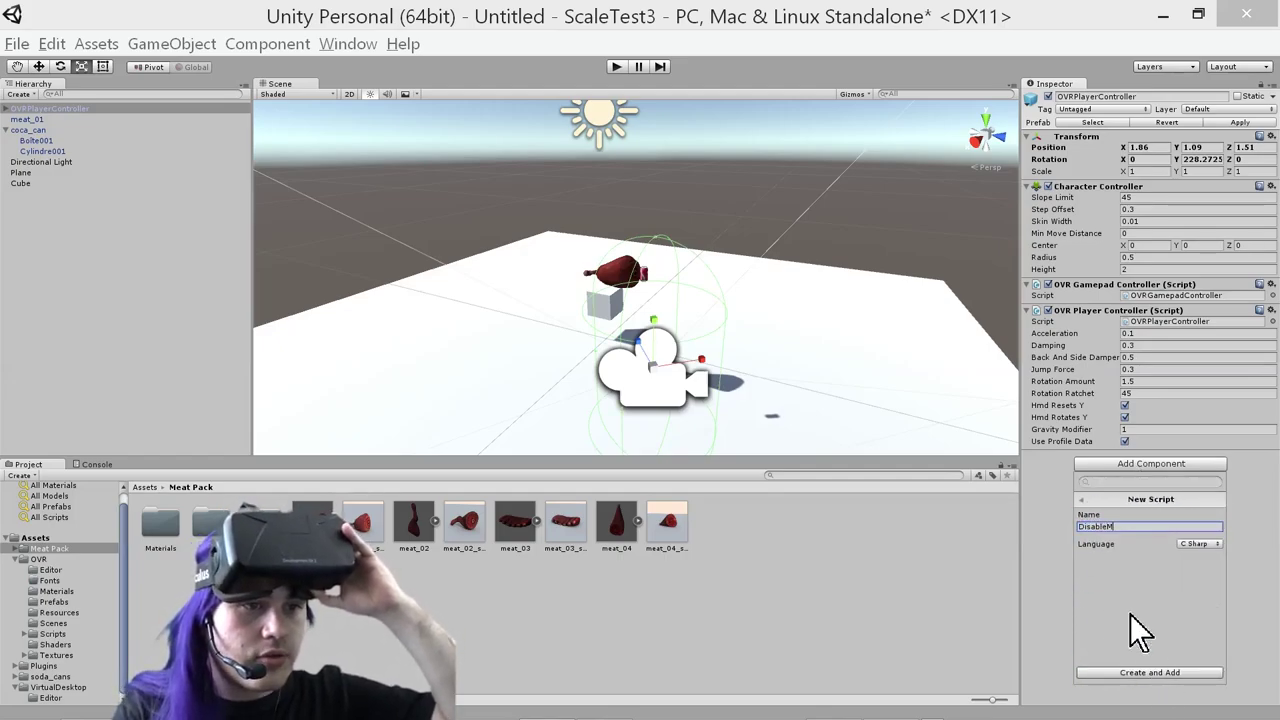
type("ousaeR")
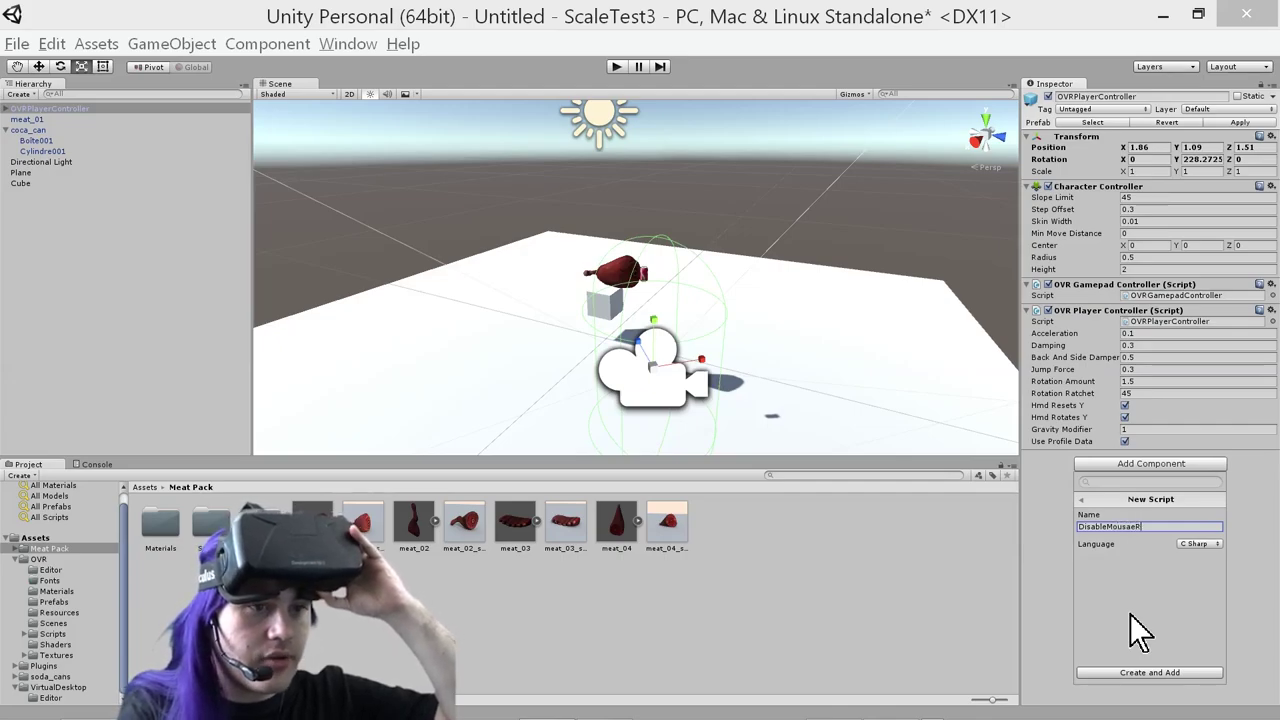
key("BackSpace")
key("BackSpace")
key("BackSpace")
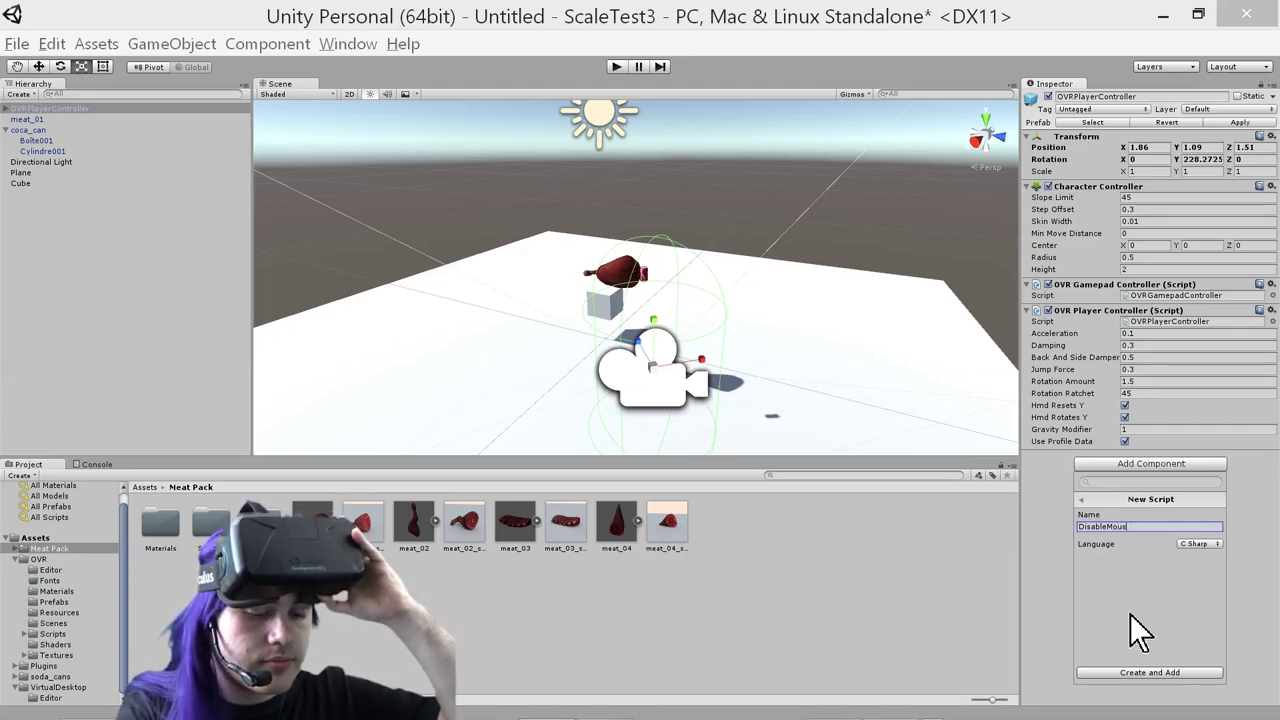
type("eRotation")
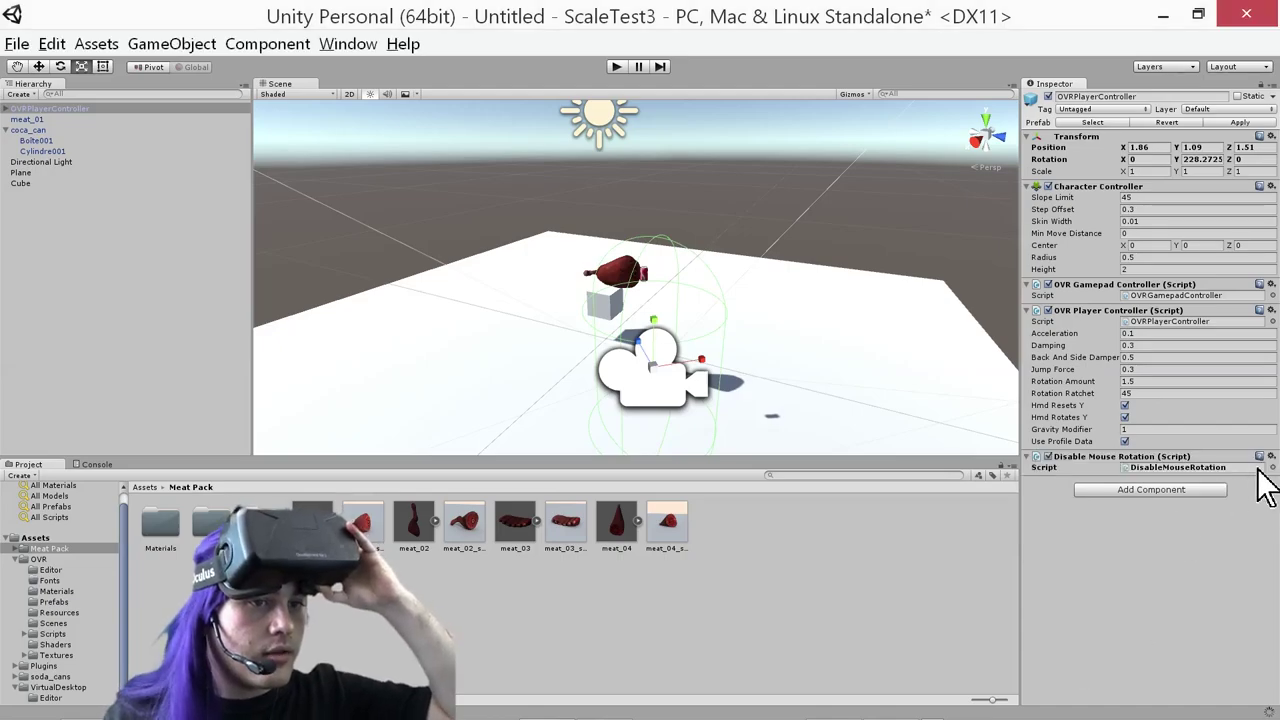
left_click(1260, 467)
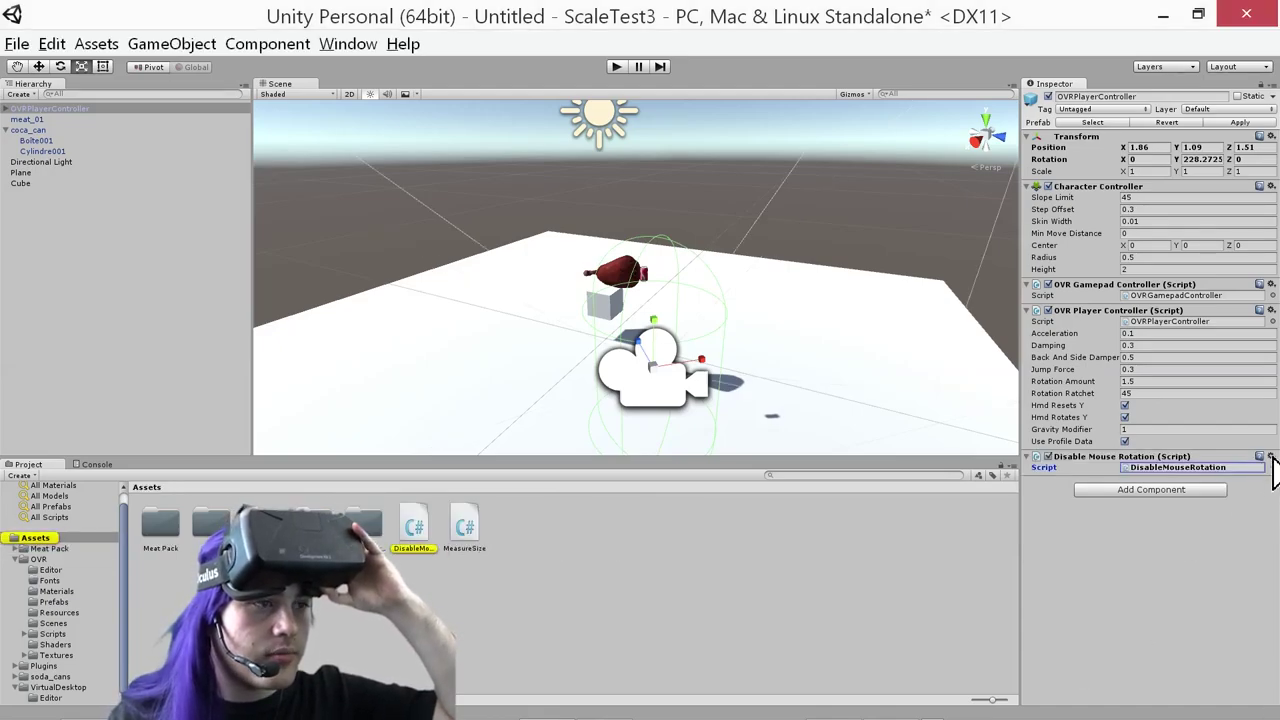
left_click(1271, 456)
left_click(1137, 443)
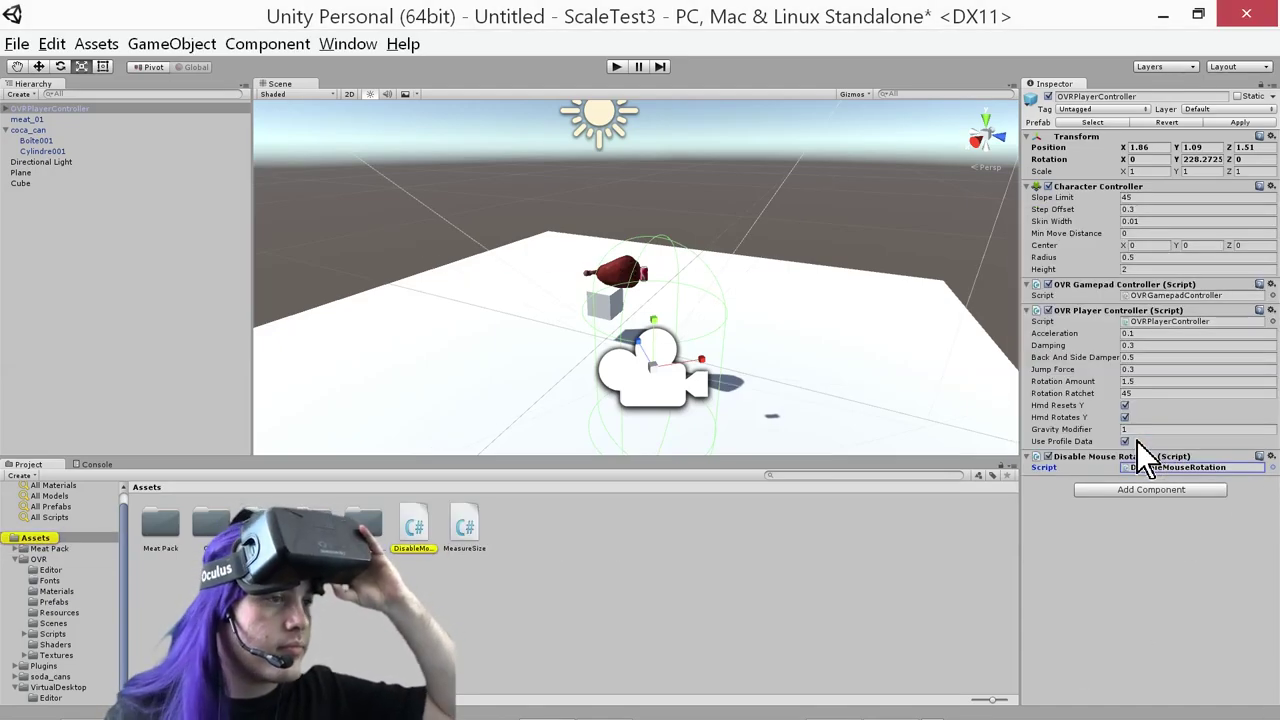
mouse_move(604, 705)
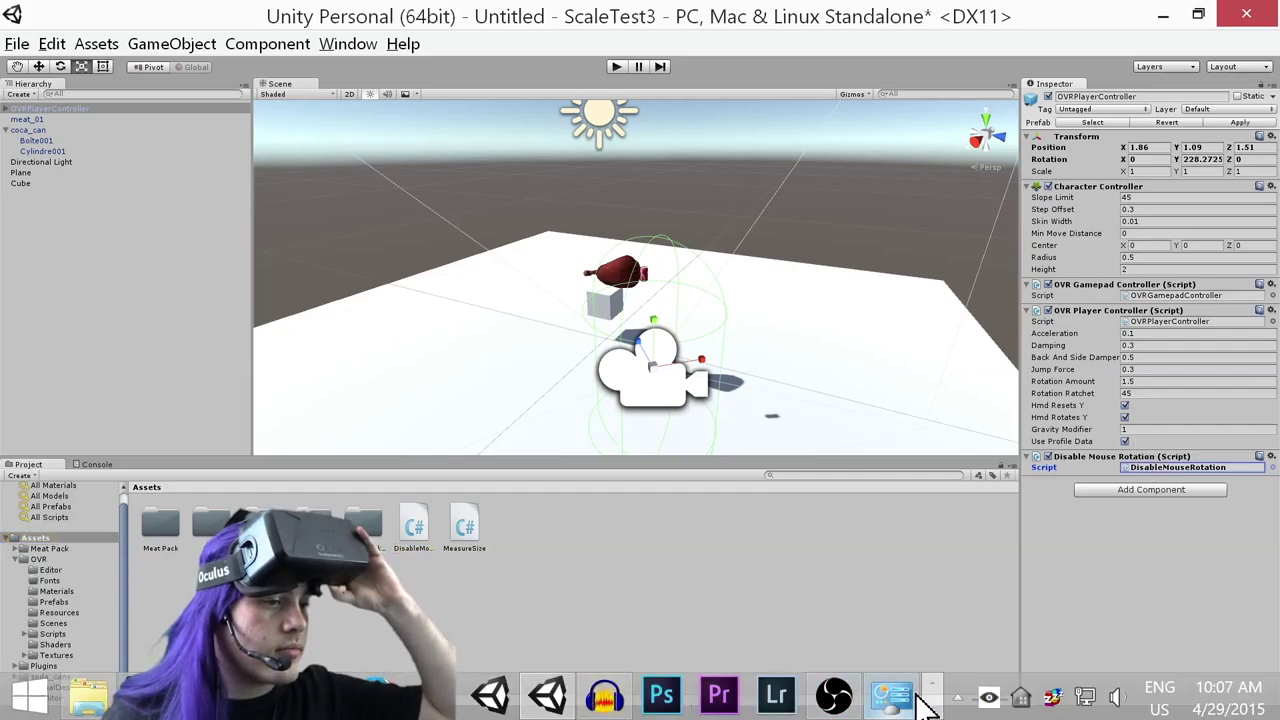
In Start(), write var ovrPlayerController = GetComponent<OVRPlayerController>() using autocomplete
left_click(100, 695)
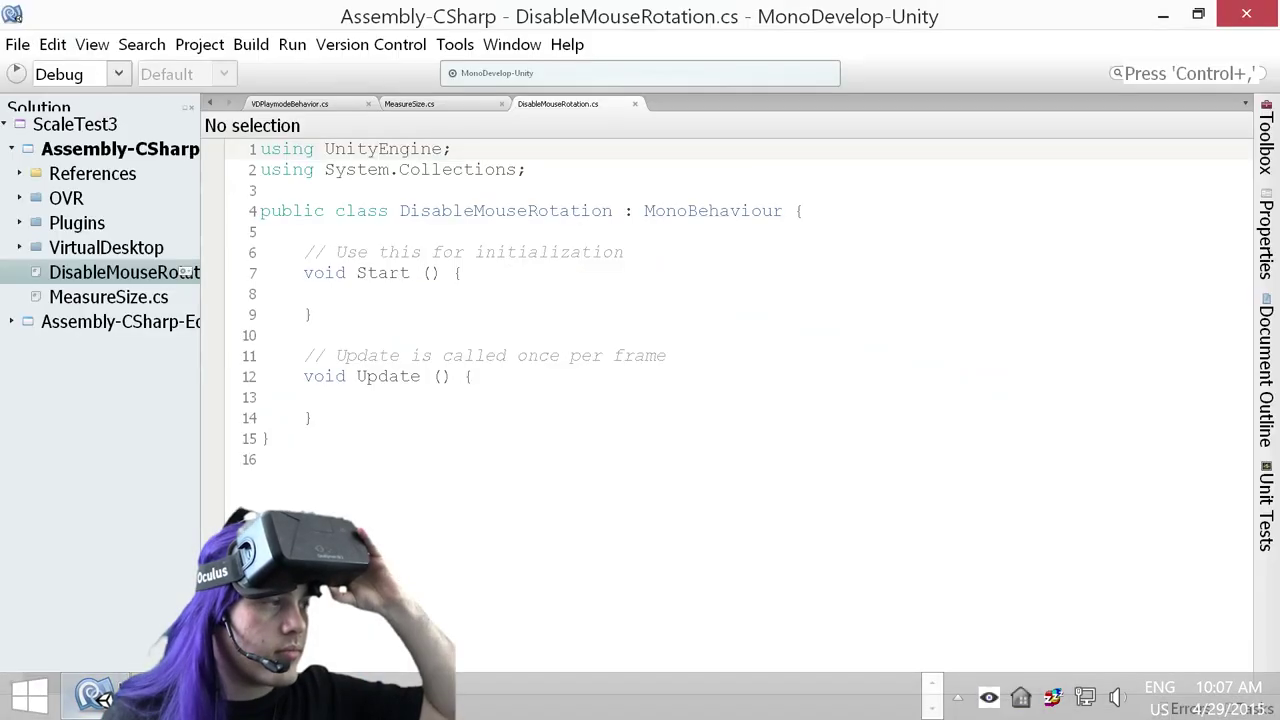
left_click(376, 295)
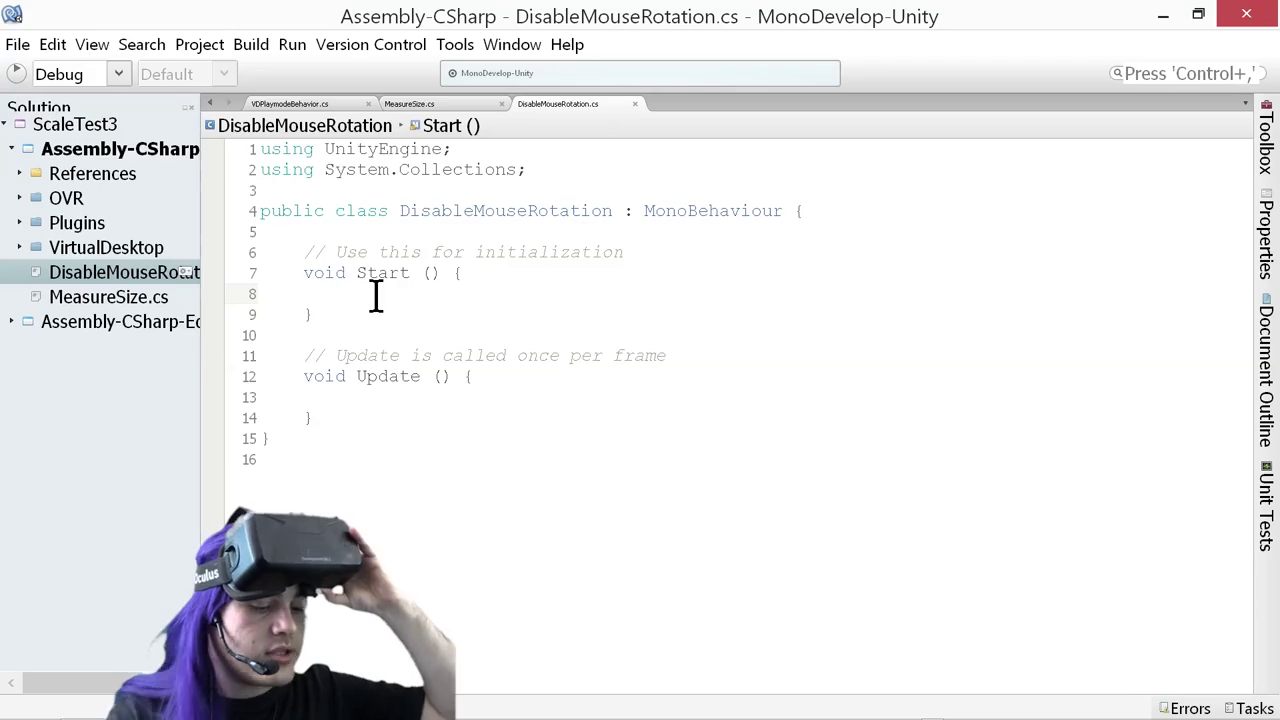
key("Tab")
type("Getcom")
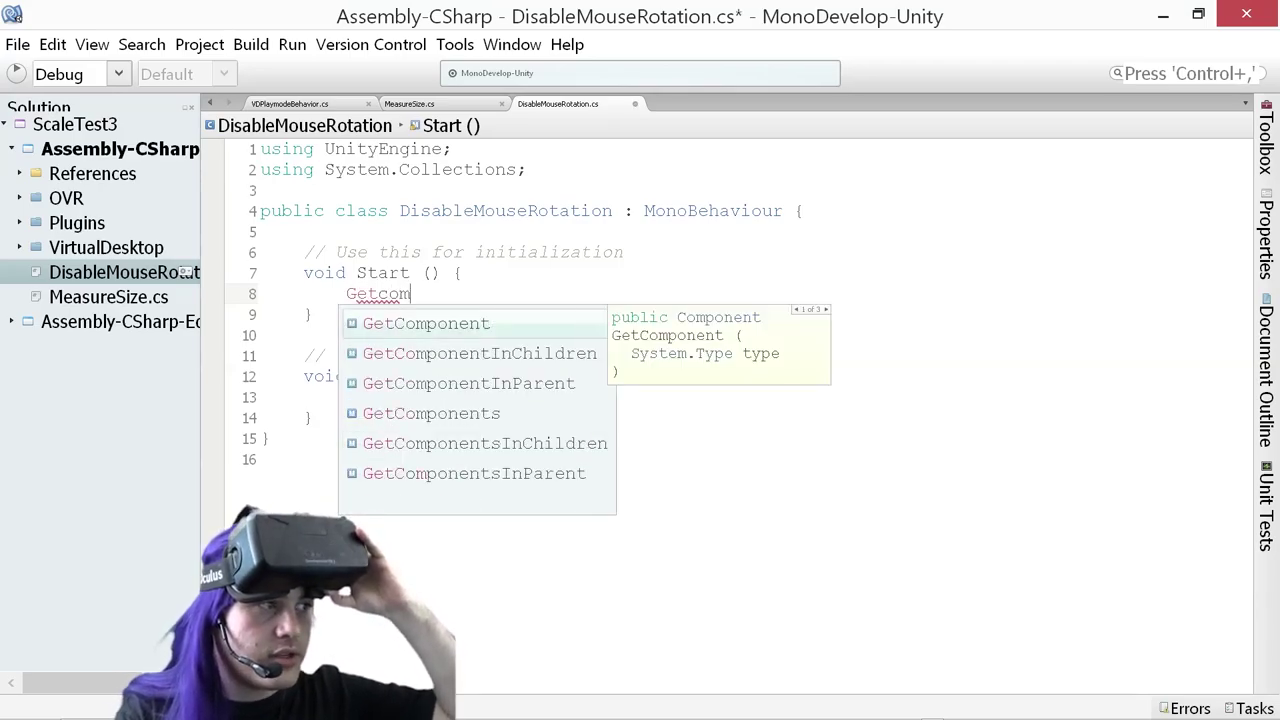
key("Return")
type("<")
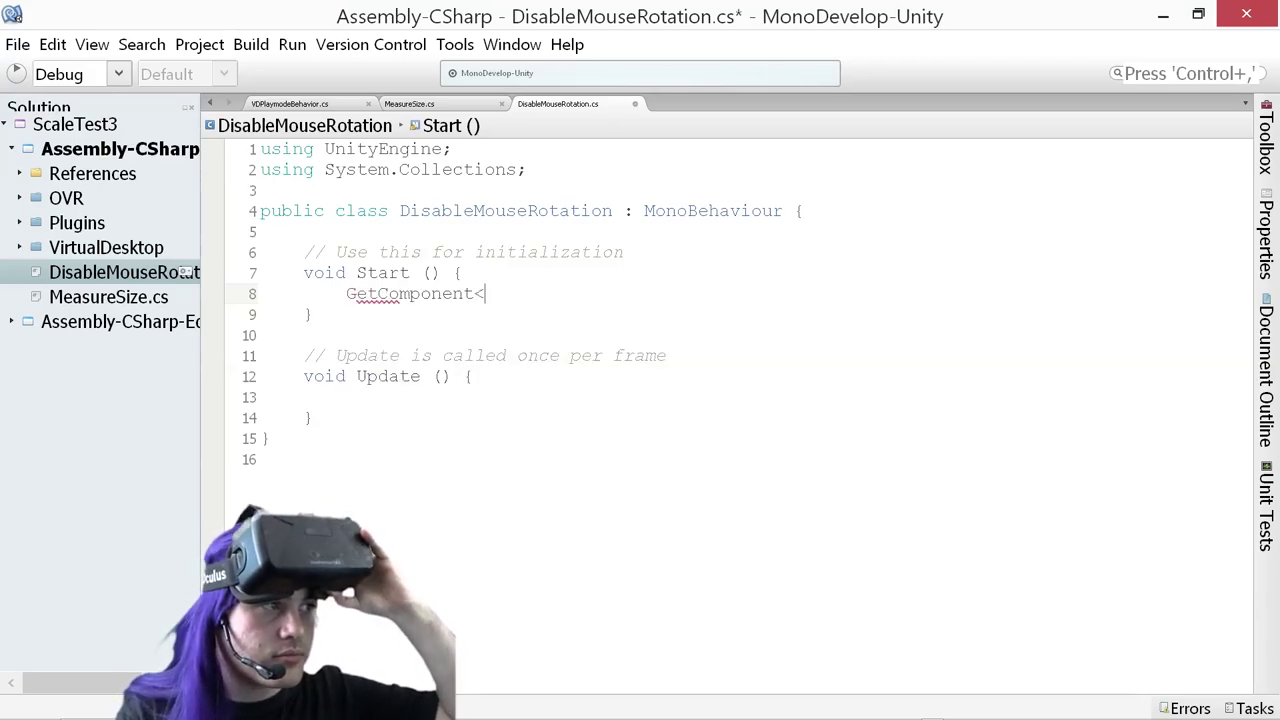
type("O")
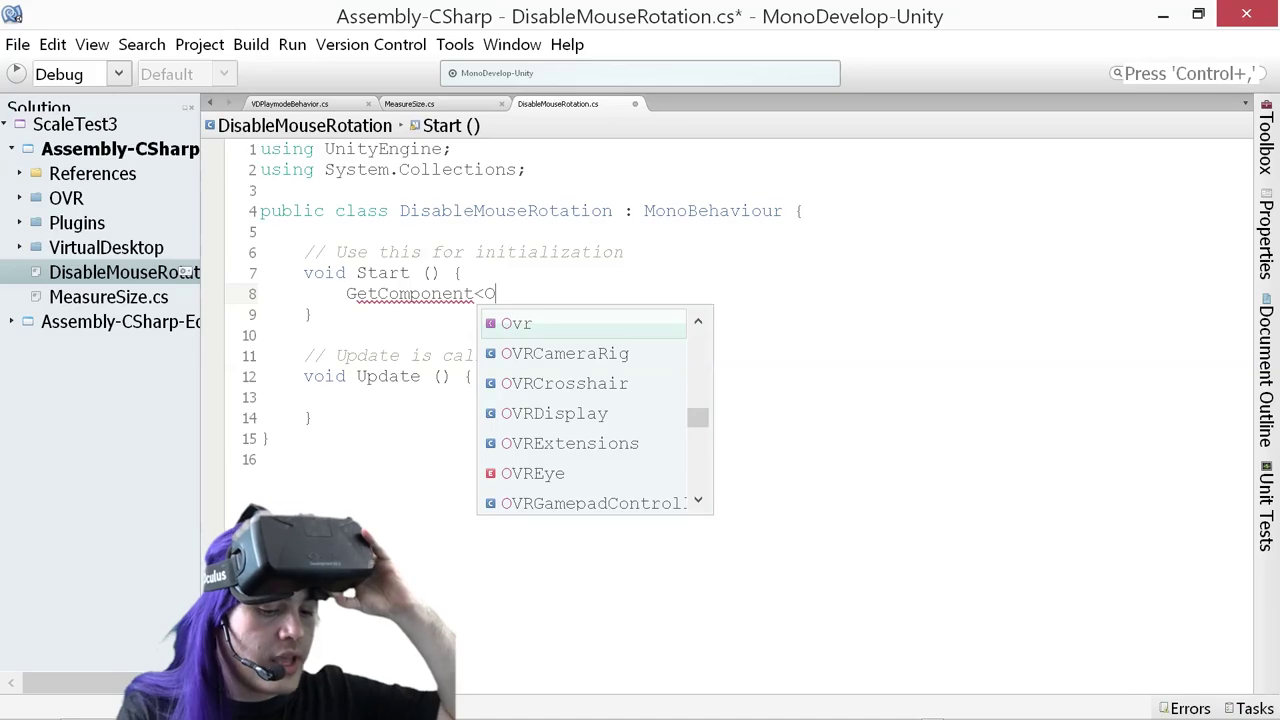
type("vrP")
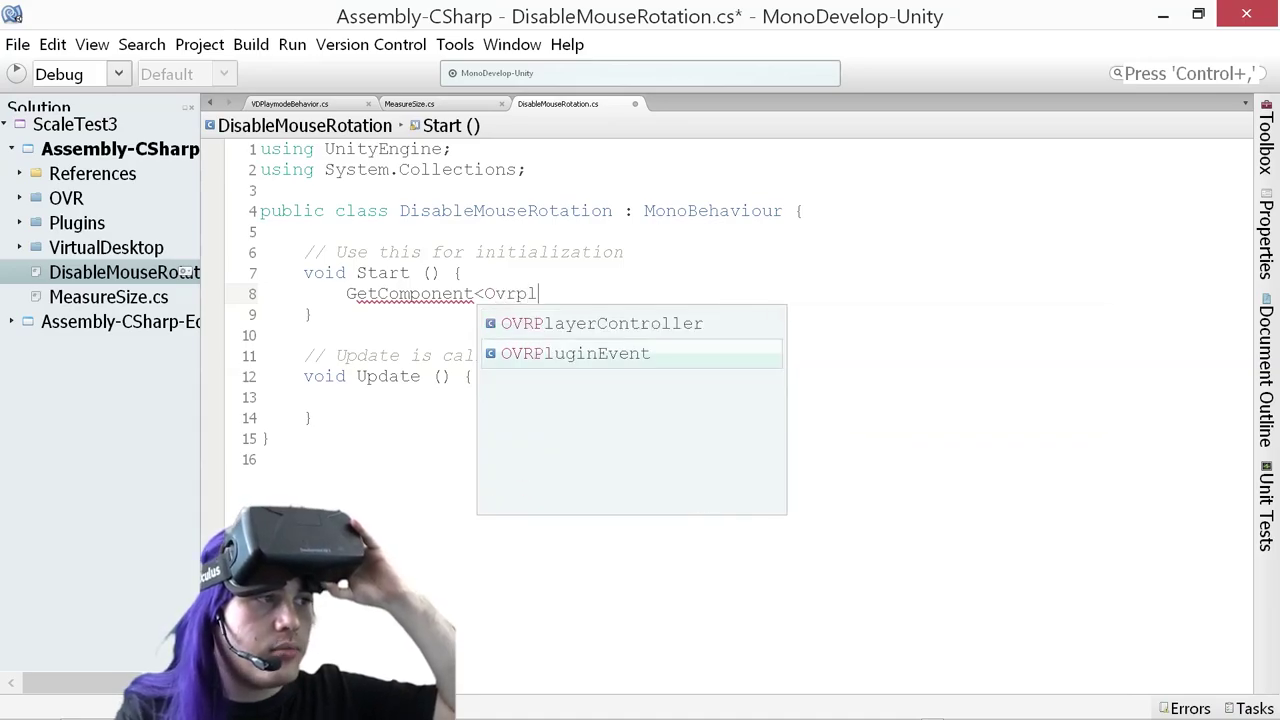
key("Up")
key("Return")
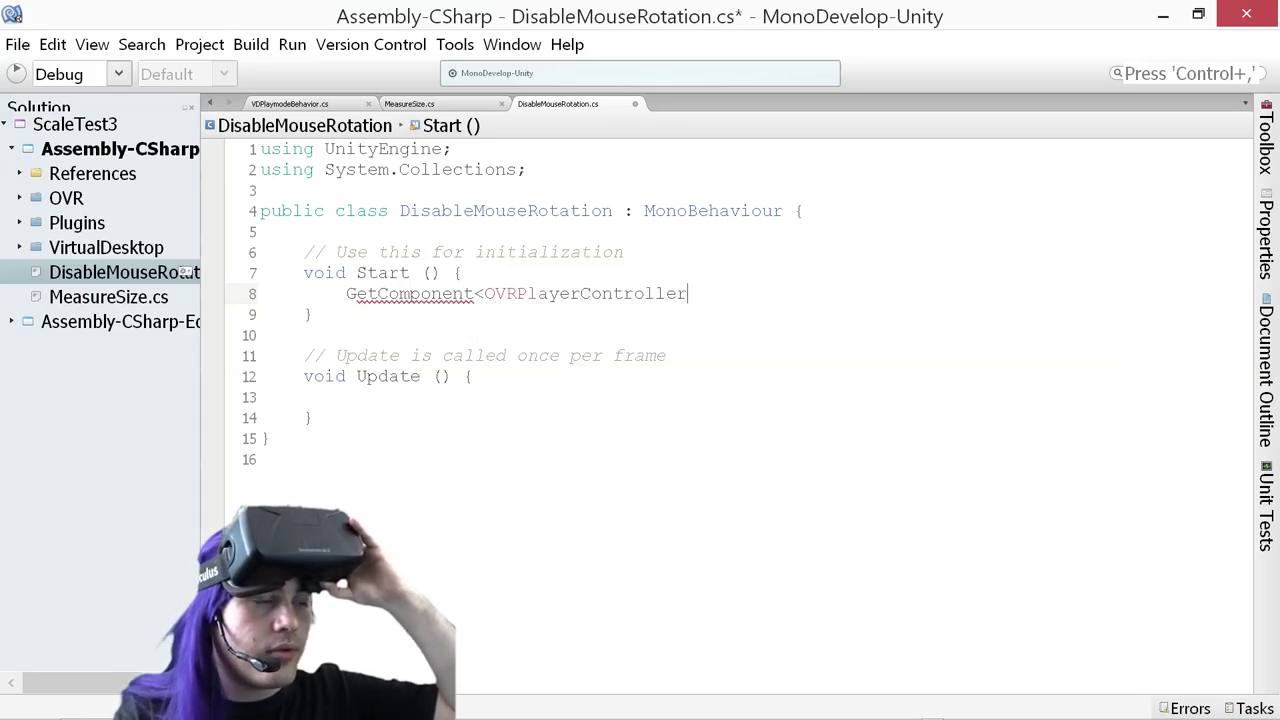
key("alt+Tab")
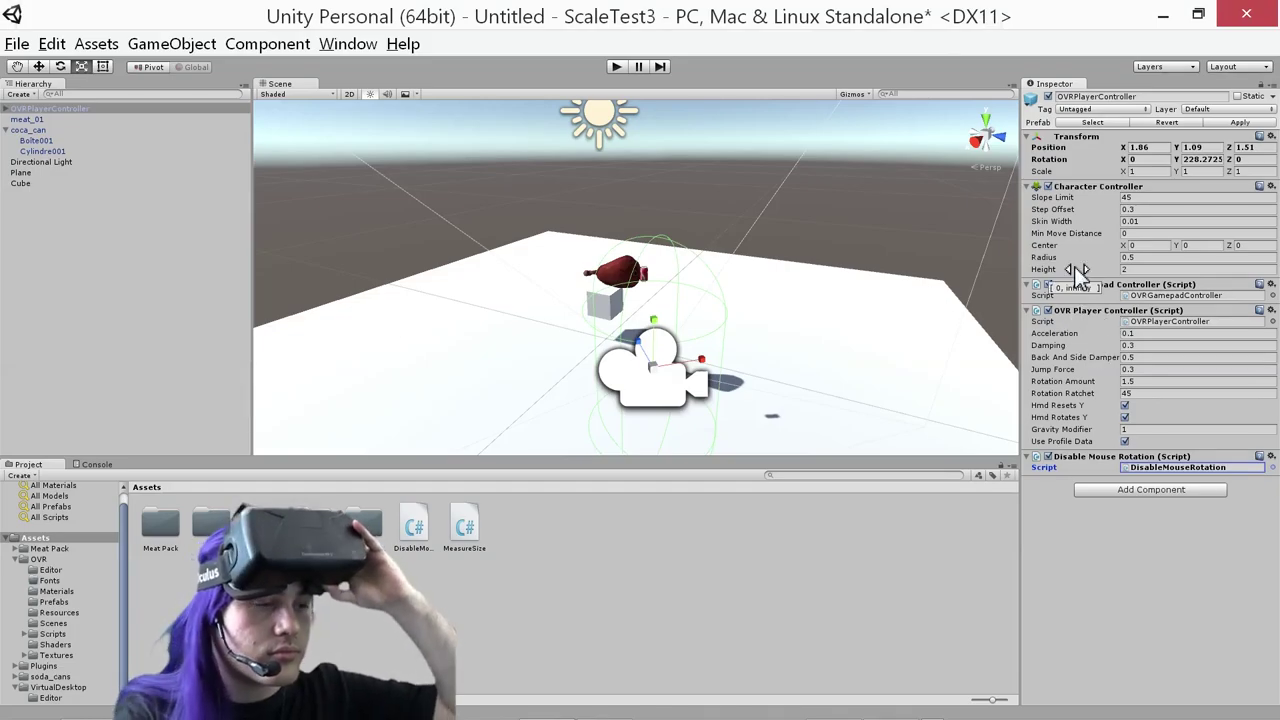
key("alt+Tab")
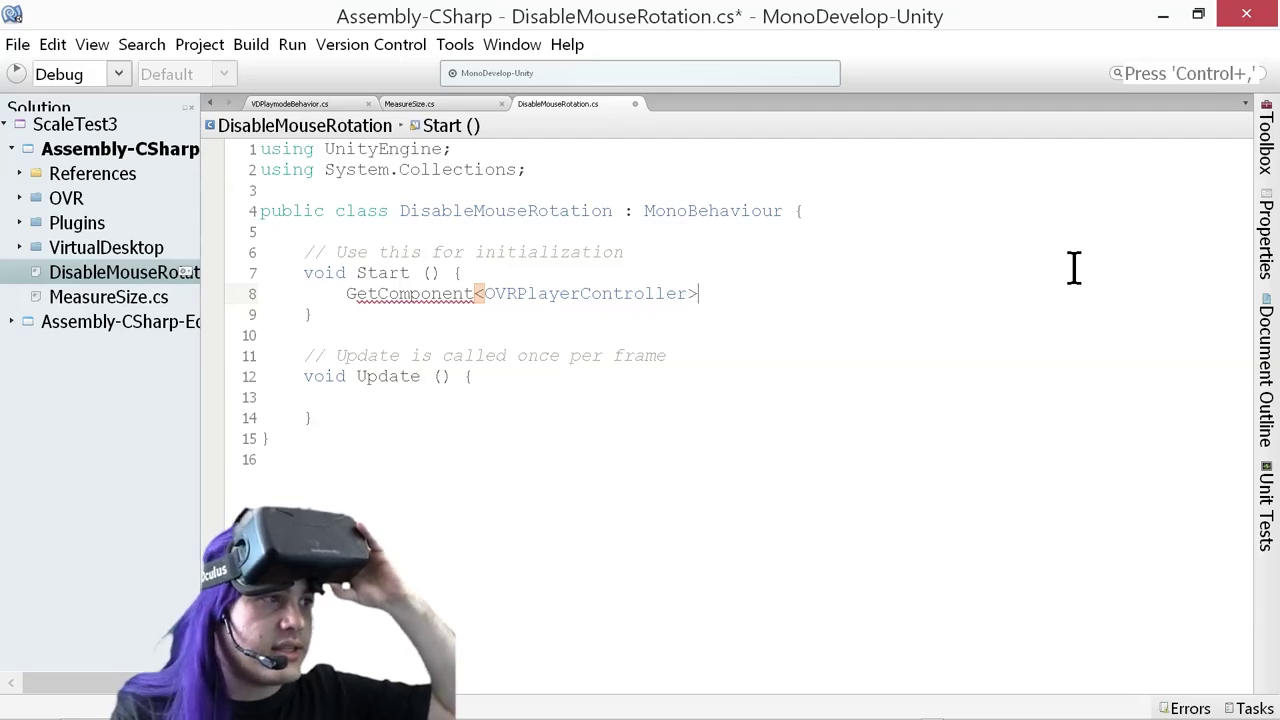
type("(")
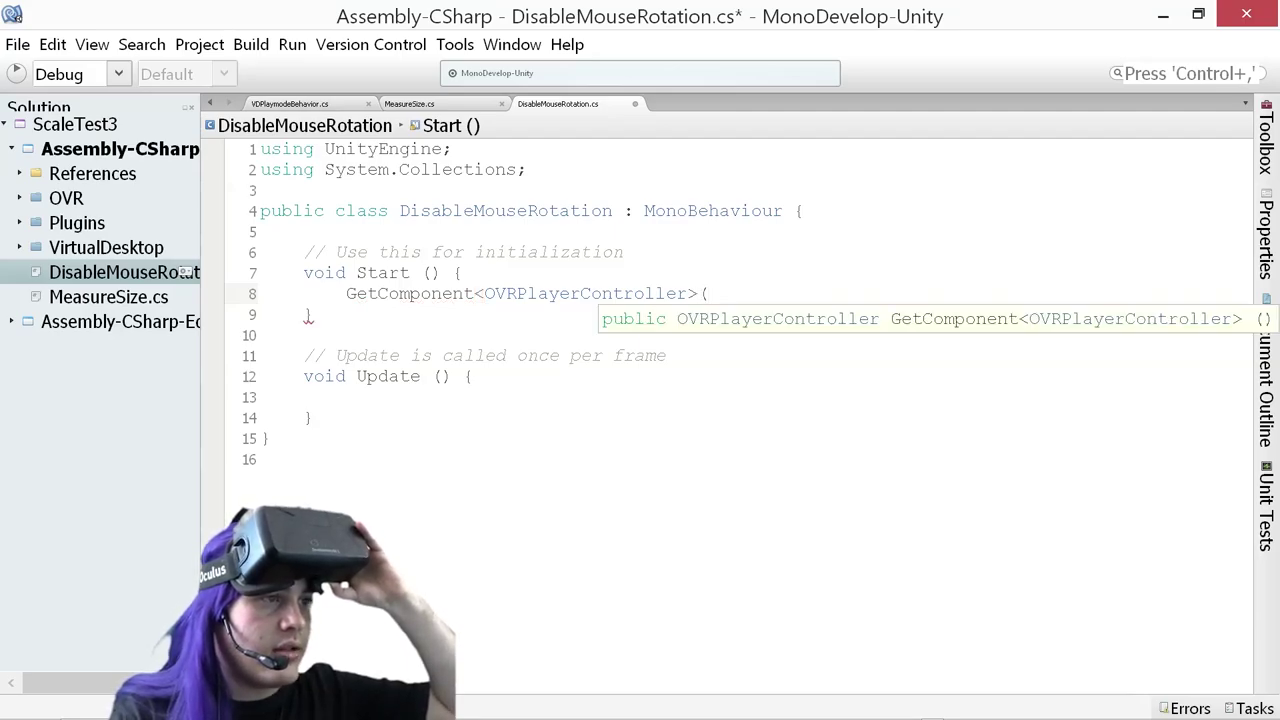
key("Escape")
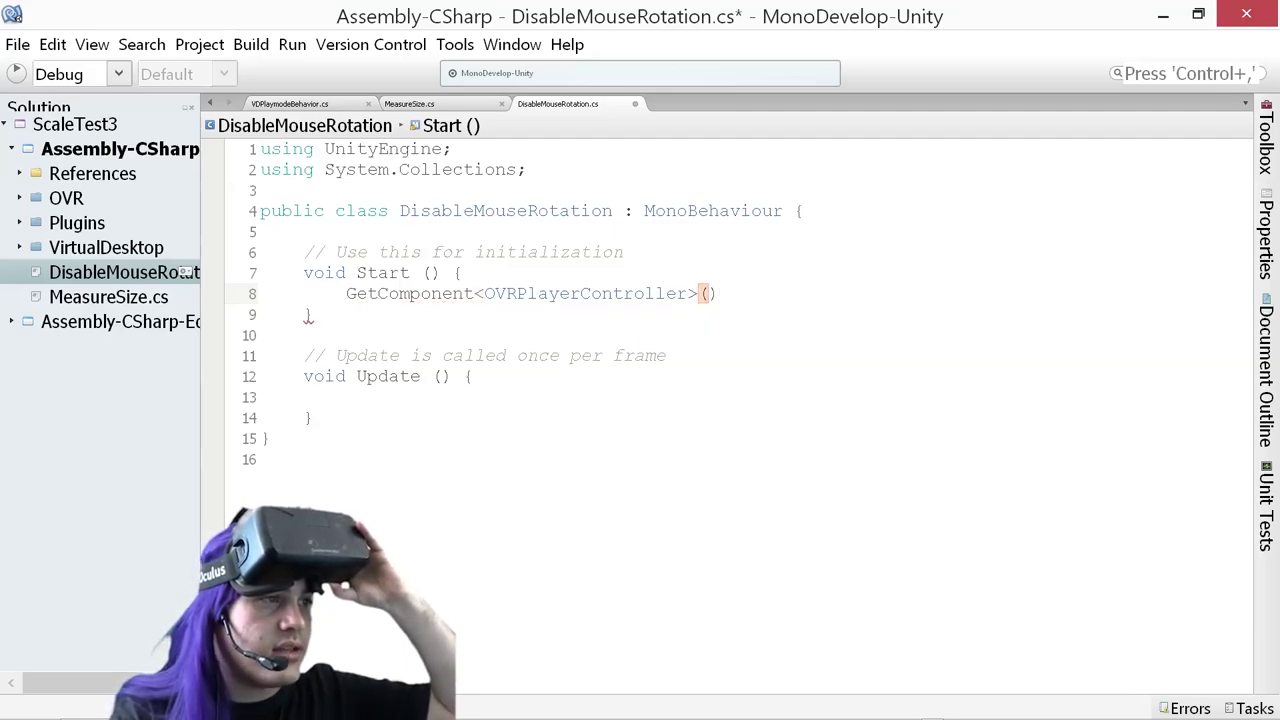
type("var ")
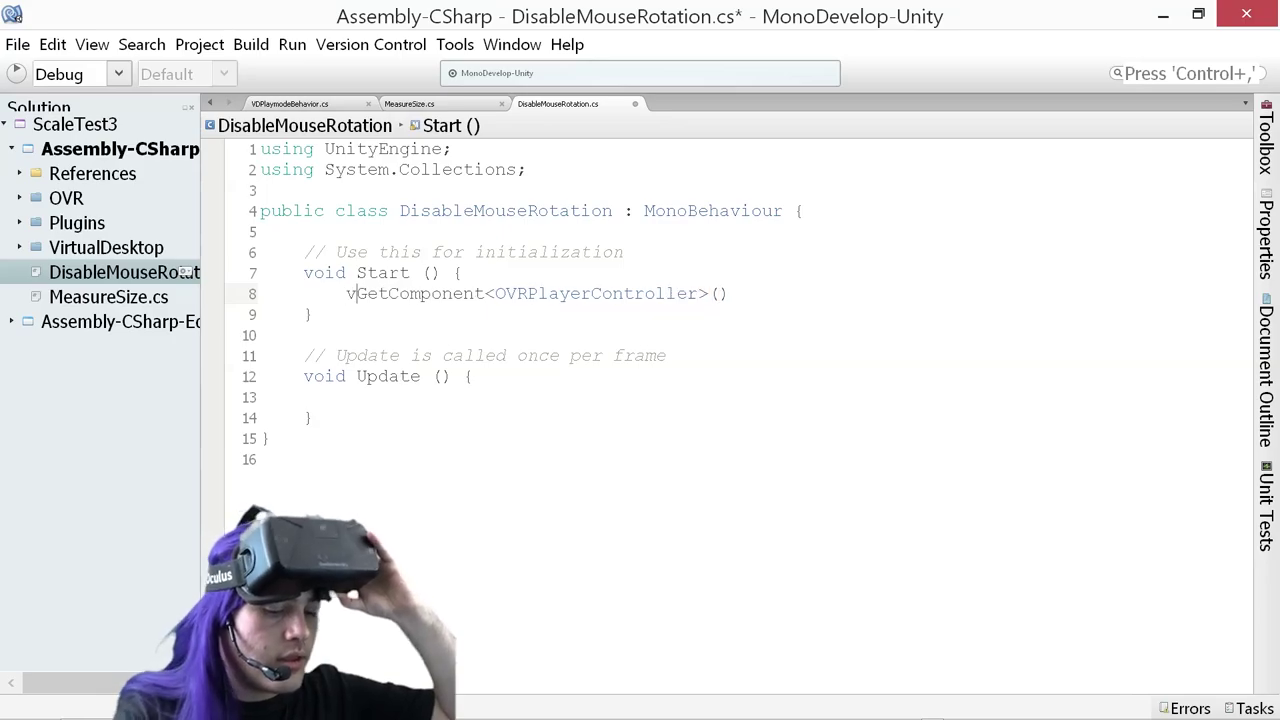
type("ovrPlay")
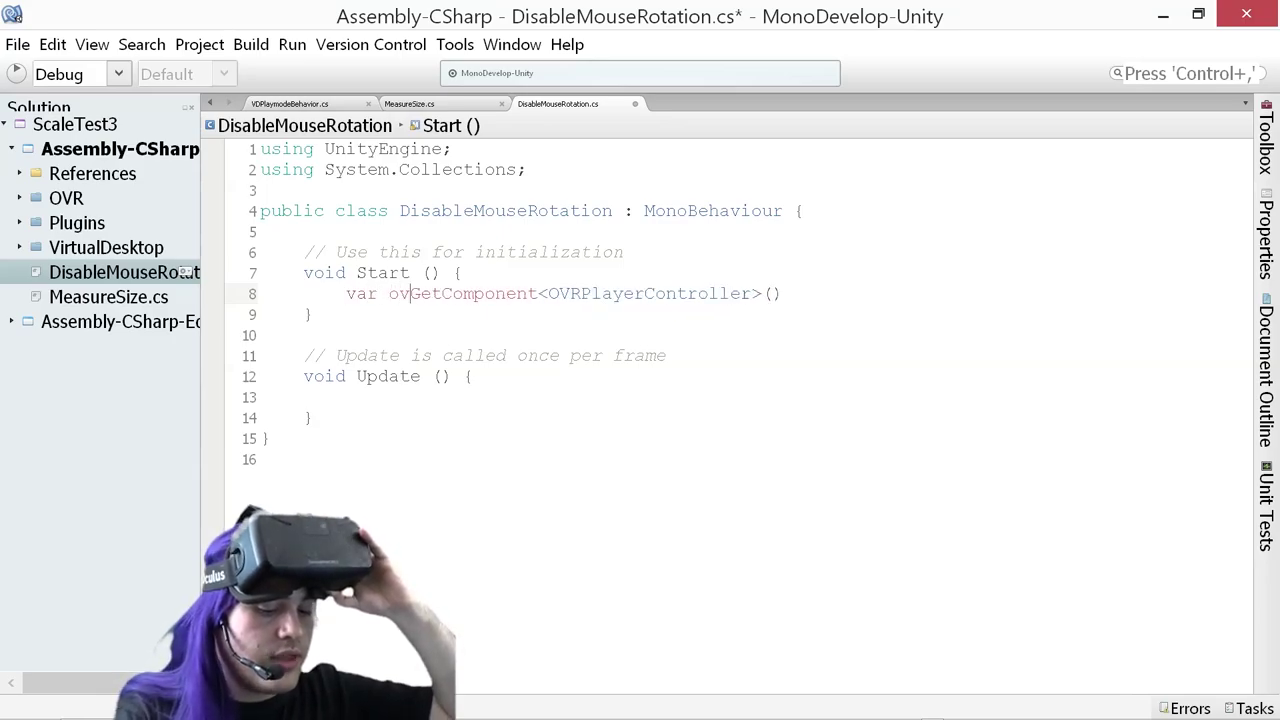
type("er")
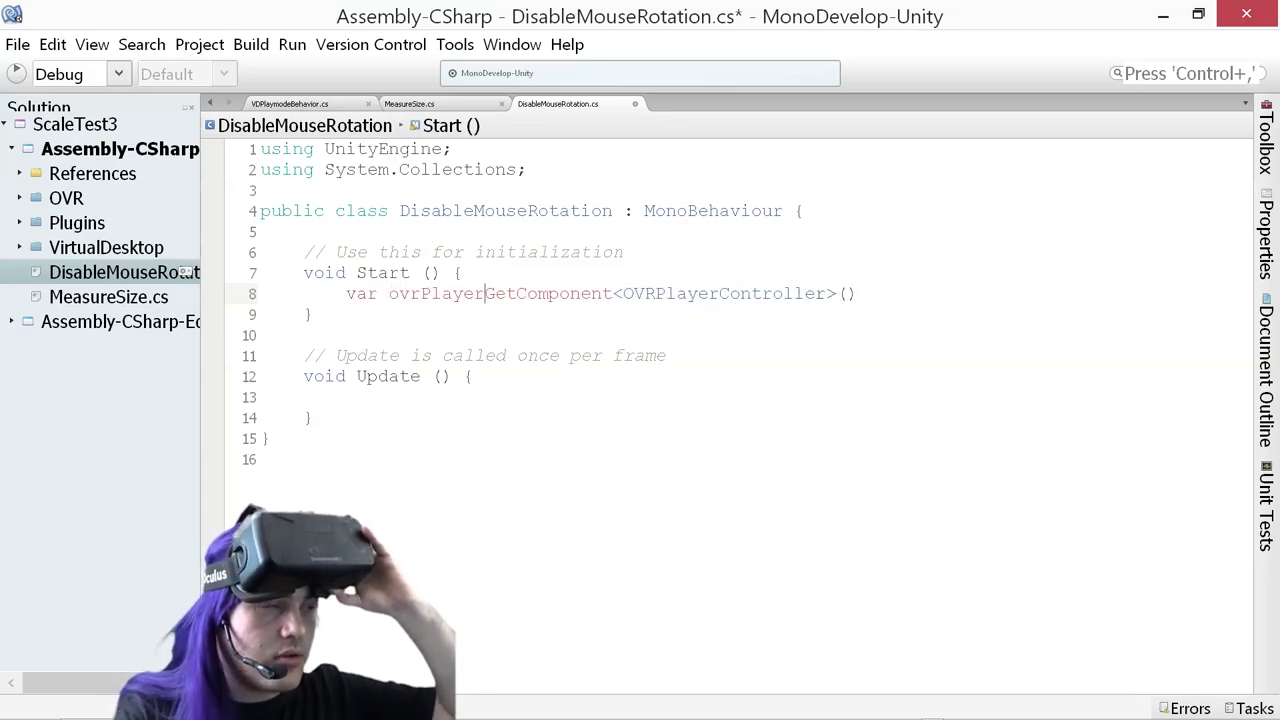
type("Con")
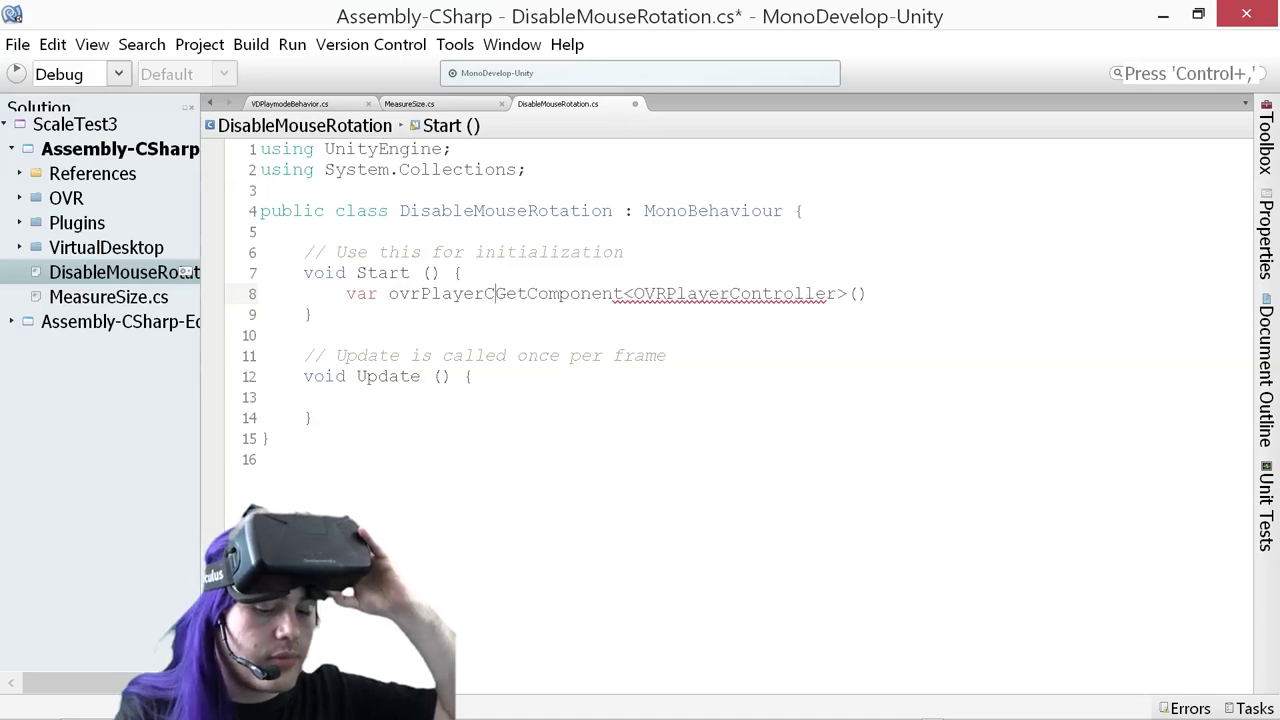
type("troll")
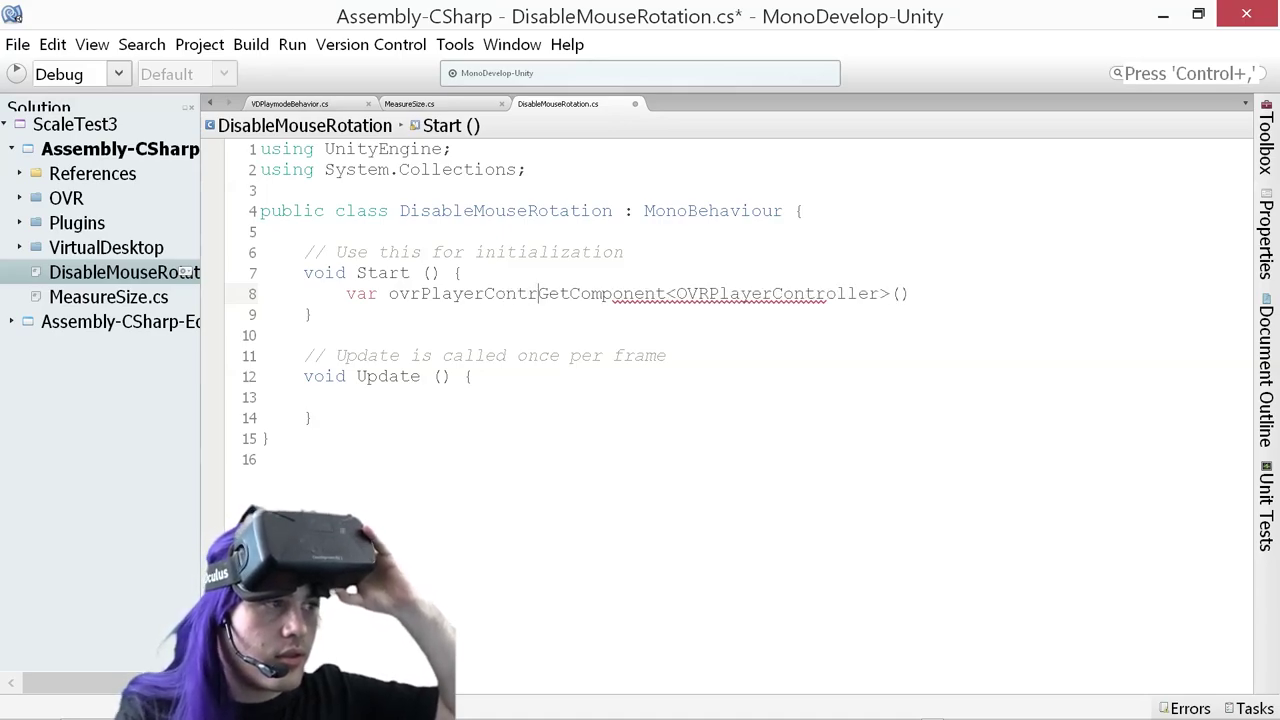
type("er =")
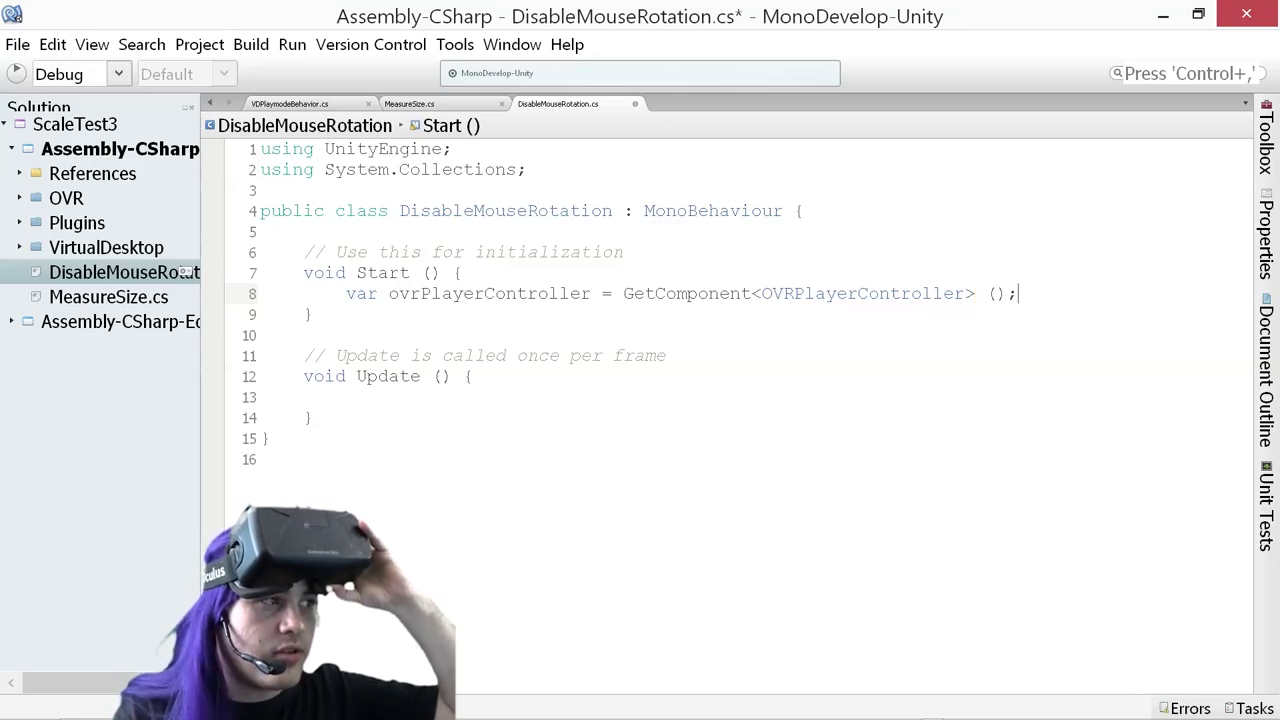
Add ovrPlayerController.SetSkipMouseRotation(true) on a new line and save DisableMouseRotation.cs
key("Return")
left_click(346, 293)
key("shift+Right")
key("shift+Right")
key("shift+Right")
key("shift+Right")
key("shift+Right")
key("shift+Right")
key("shift+Right")
key("shift+Right")
key("shift+Right")
key("shift+Right")
key("shift+Right")
key("shift+Right")
key("shift+Right")
key("shift+Right")
key("shift+Right")
key("shift+Right")
key("shift+Right")
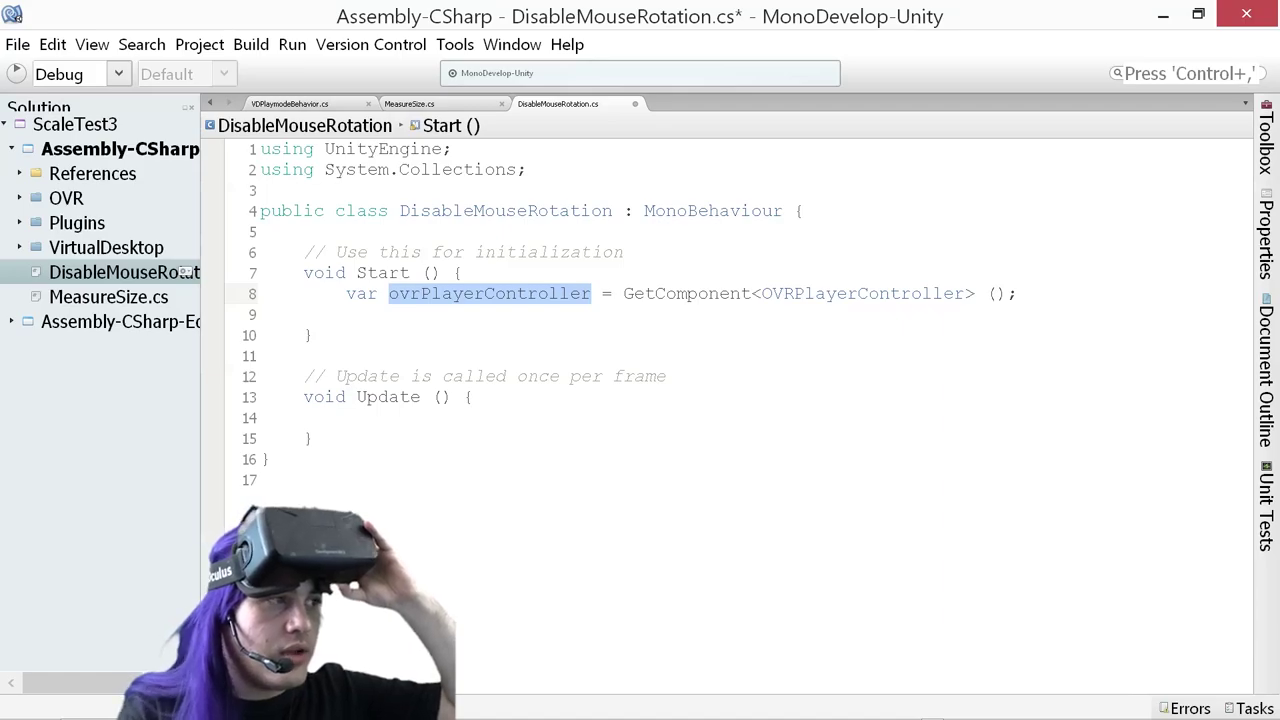
left_click(346, 314)
type("ovrPlayerController")
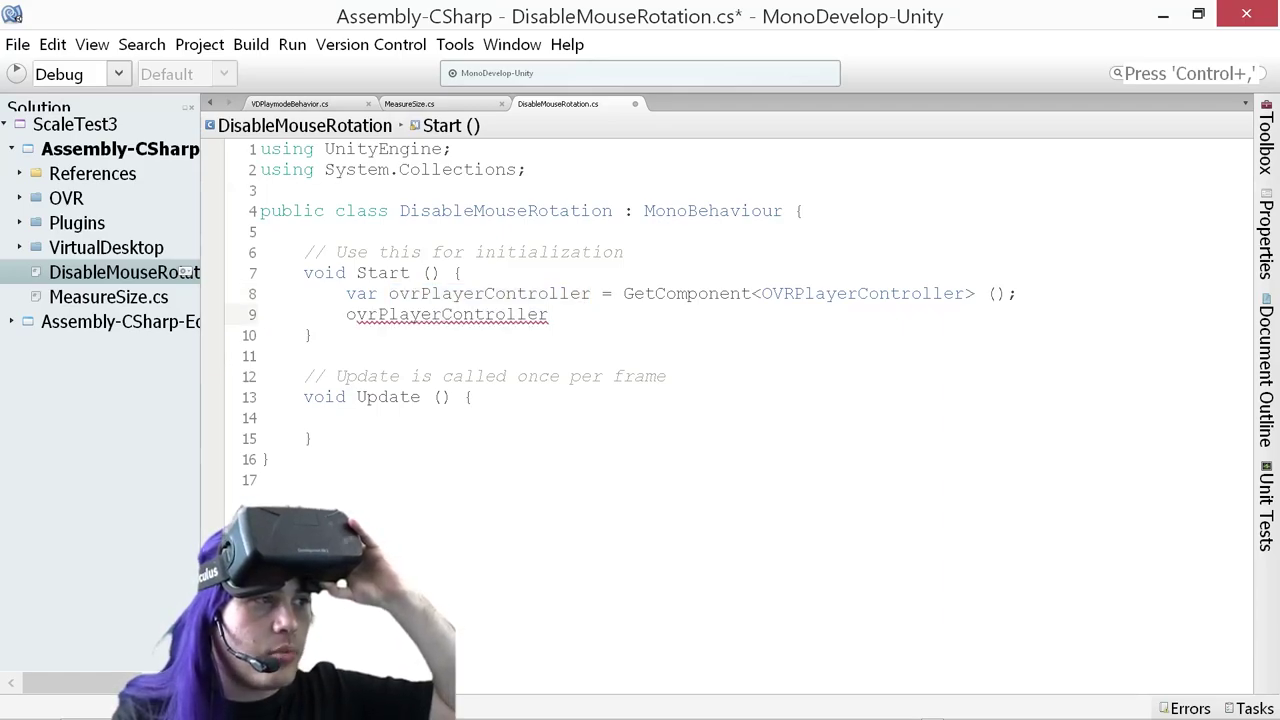
type(".set")
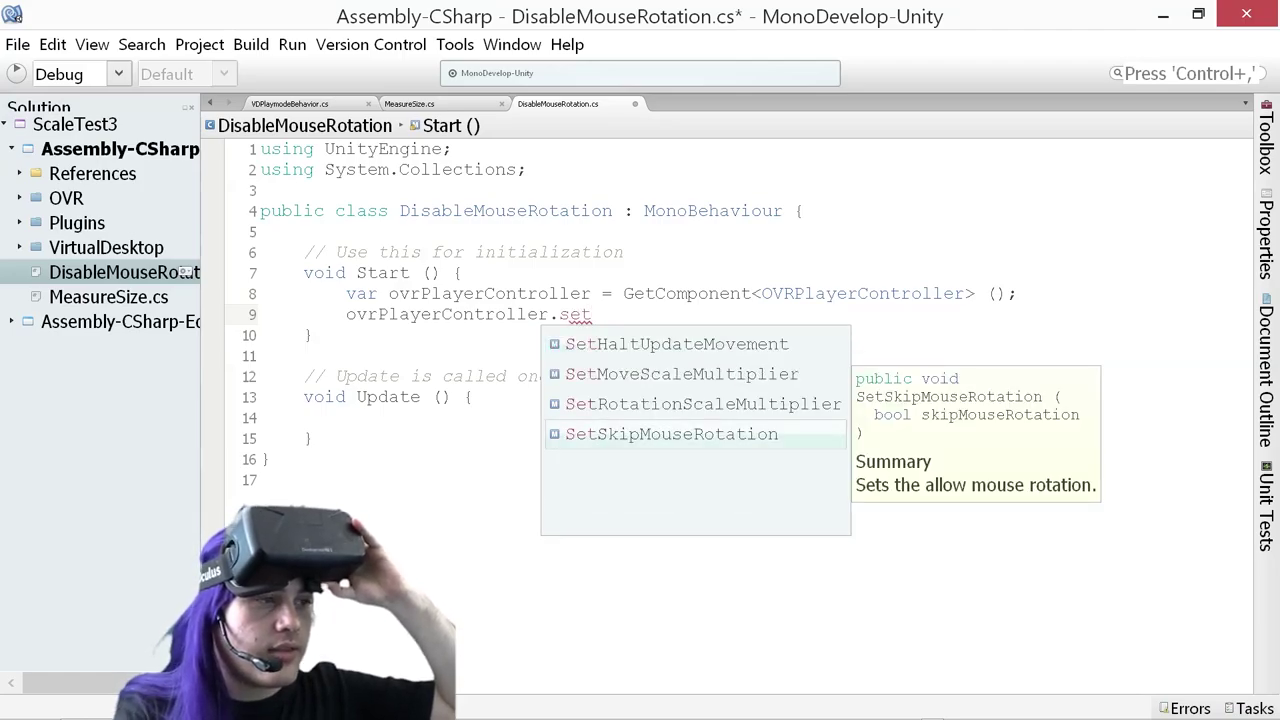
type("s")
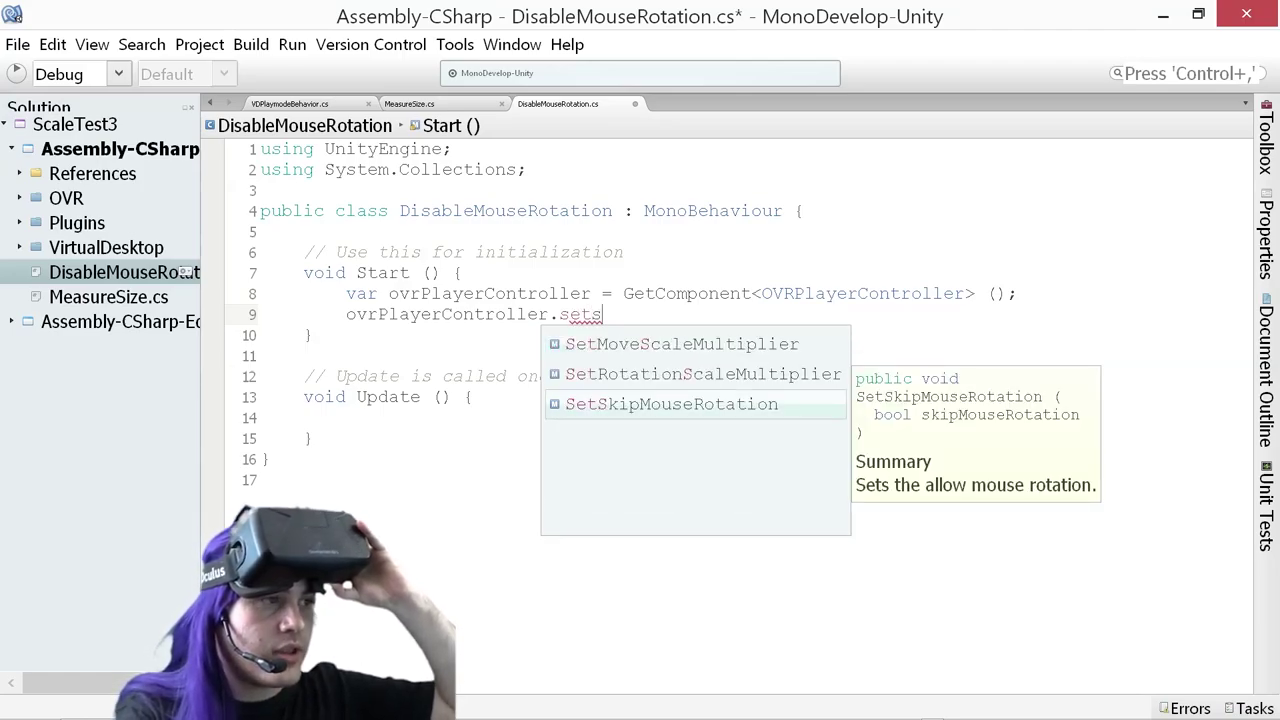
key("Return")
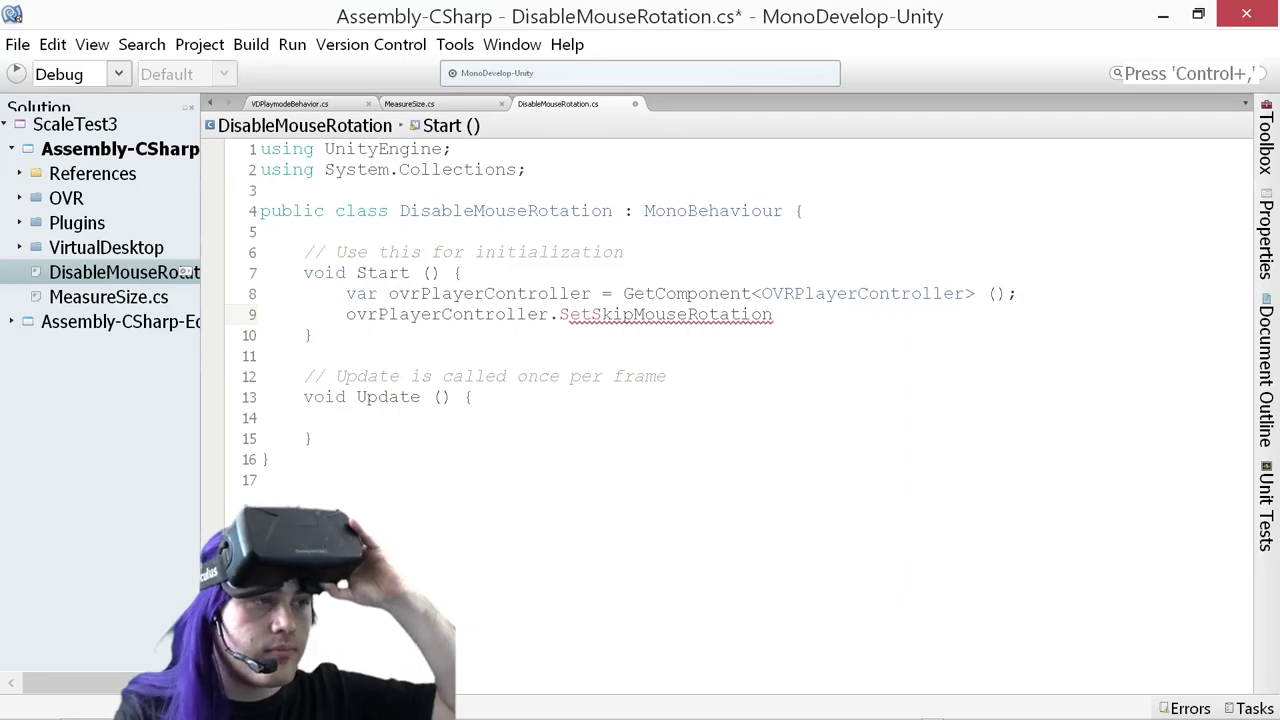
type("(")
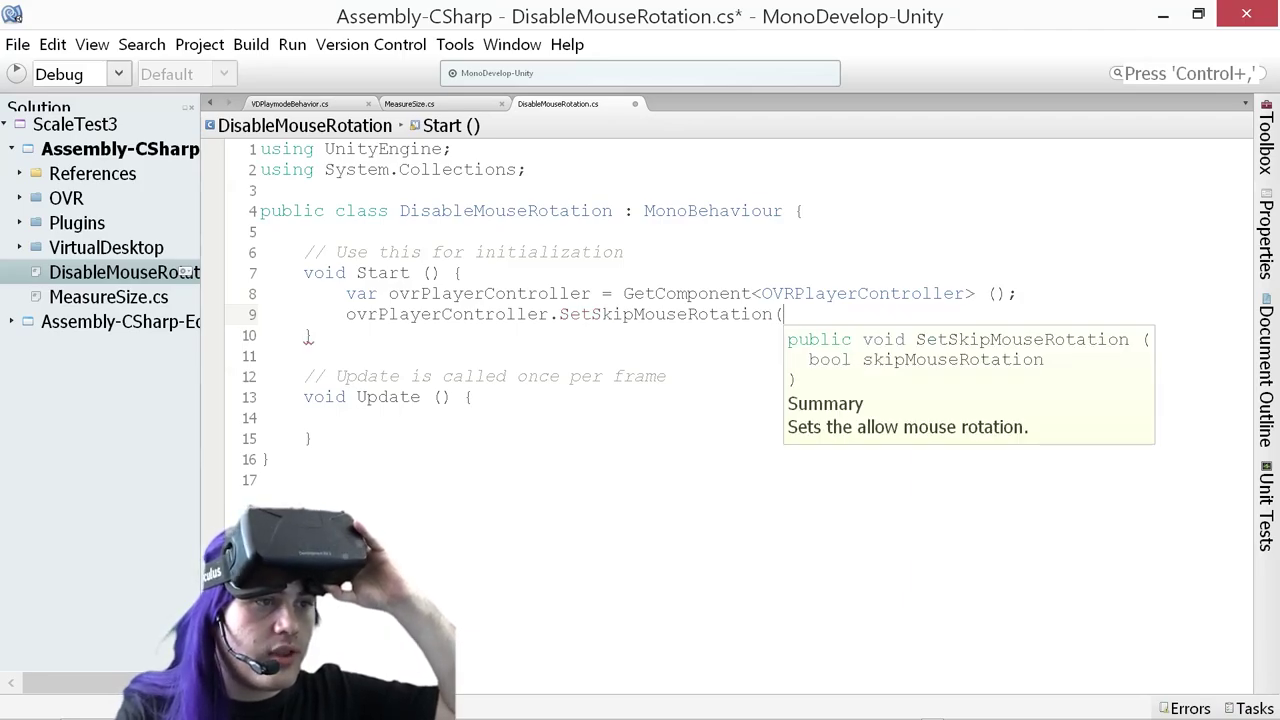
type("tru")
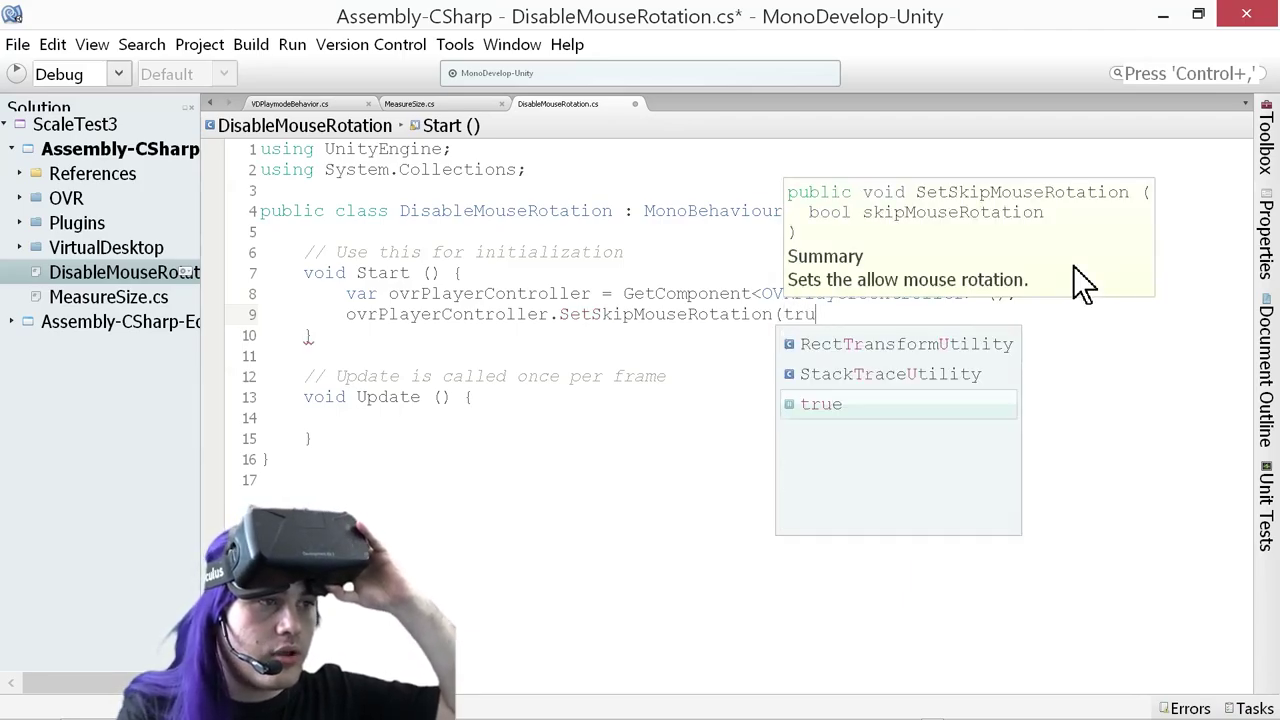
type("e);")
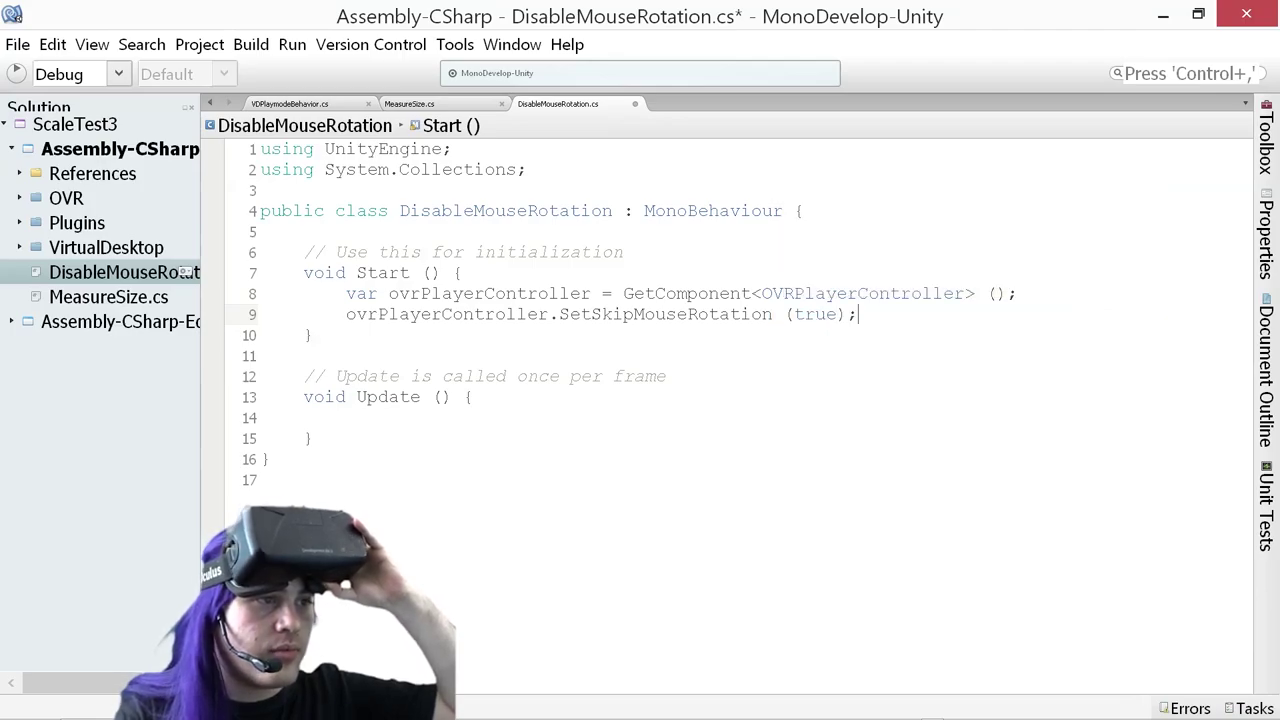
key("ctrl+s")
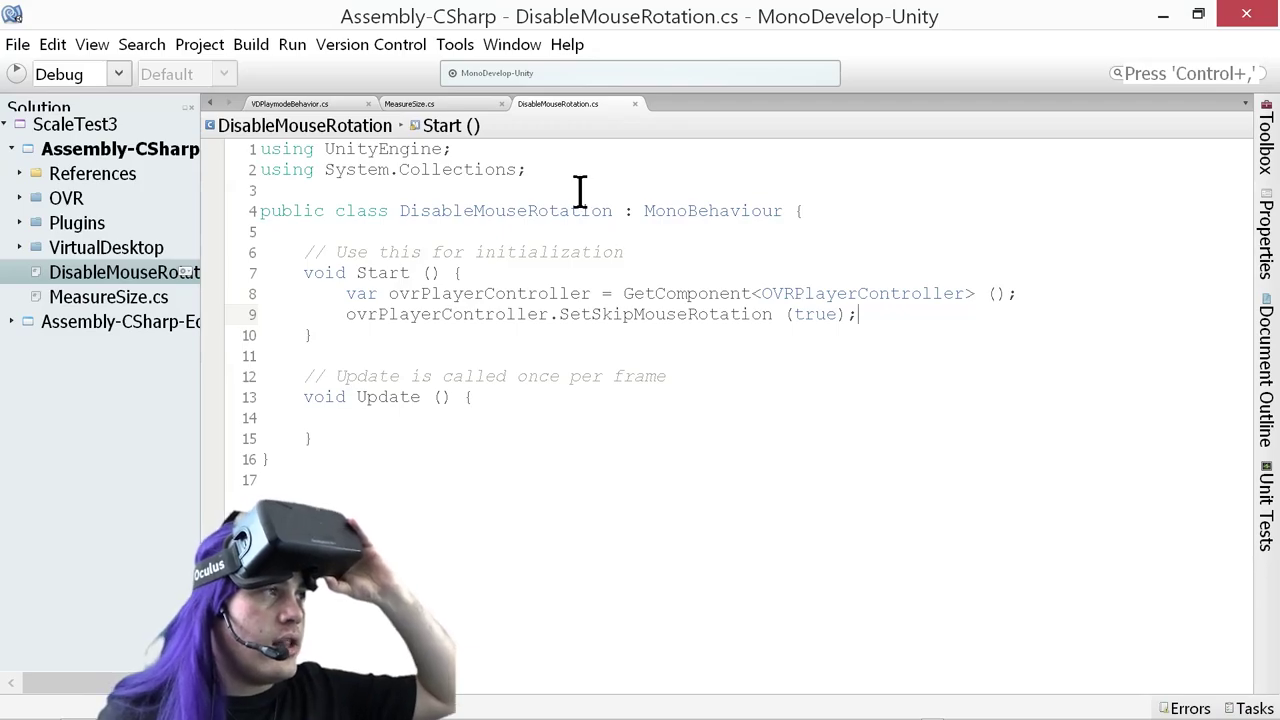
Open the OVR Player Controller component's script for editing from Unity
key("alt+Tab")
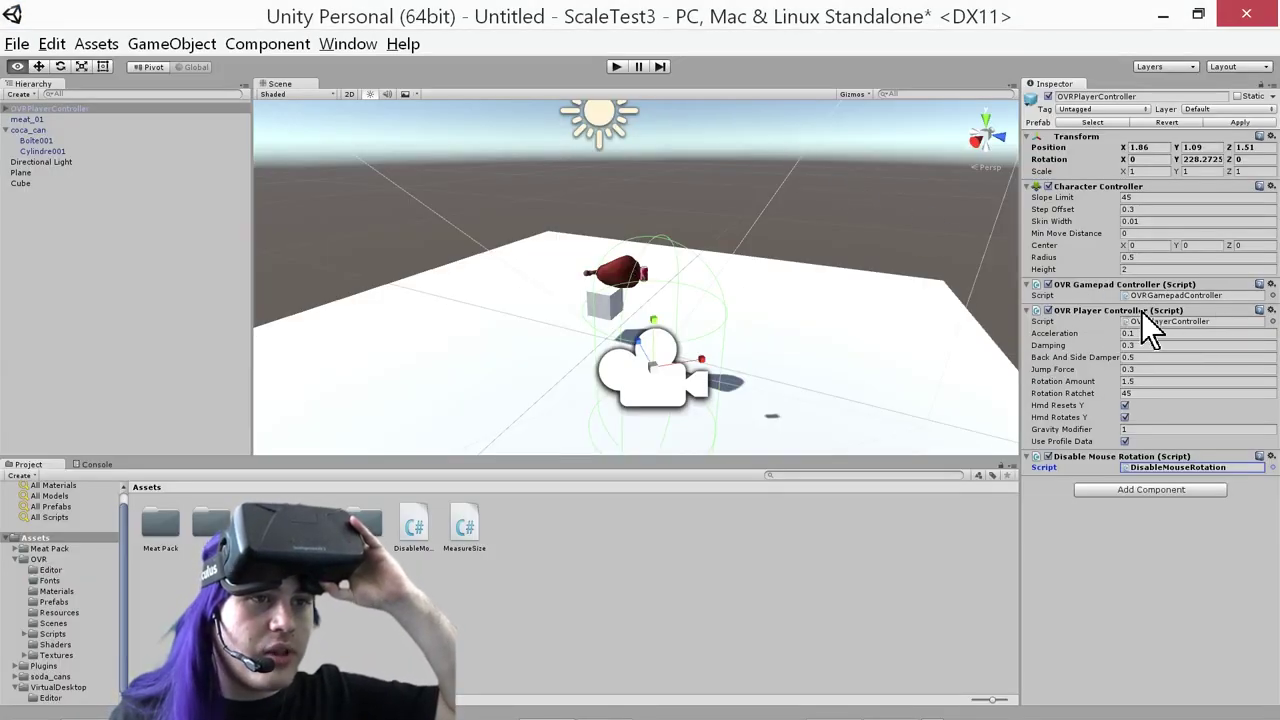
left_click(1271, 311)
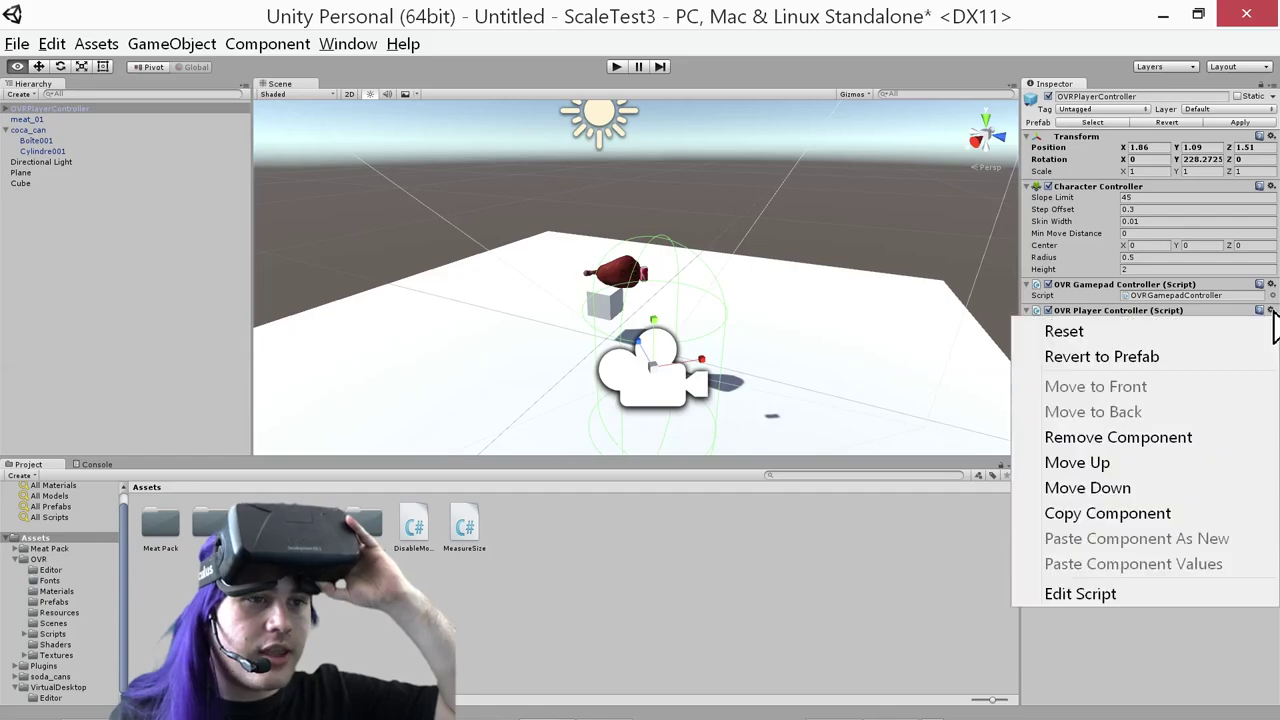
left_click(1153, 590)
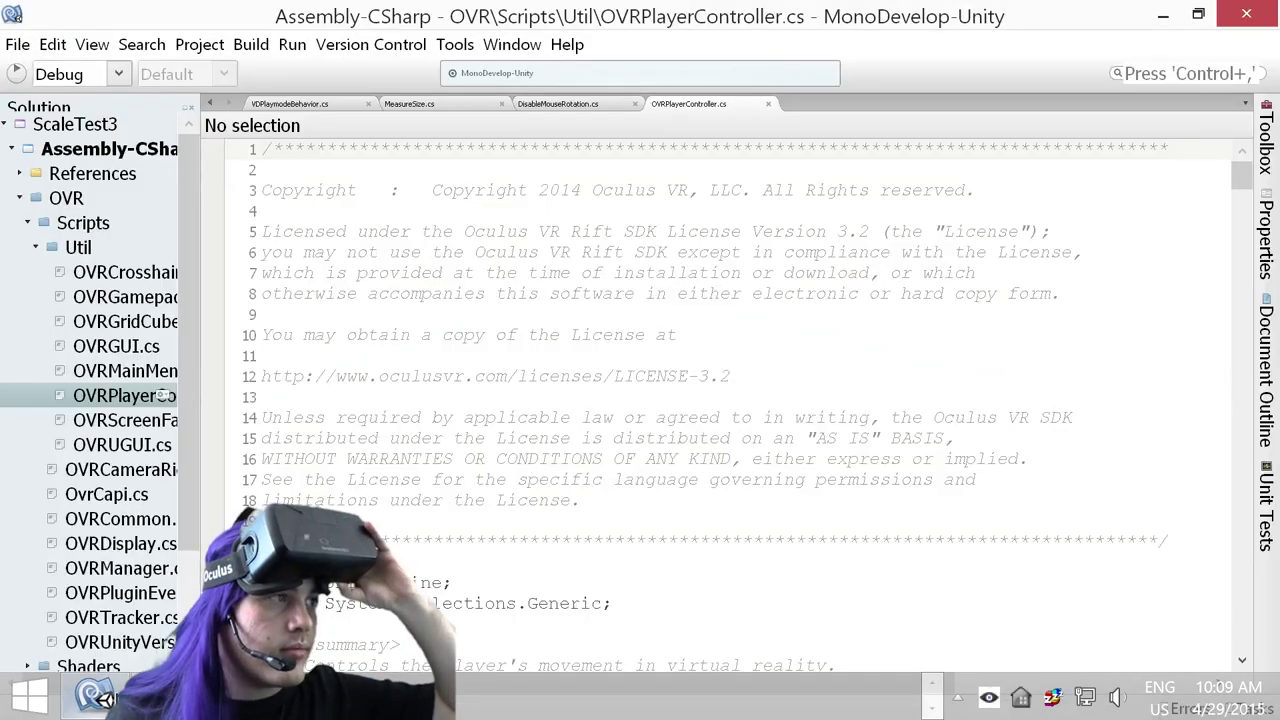
Scroll through OVRPlayerController.cs fields and pick out the SkipMouseRotation declaration
scroll(884, 262, "down", 13)
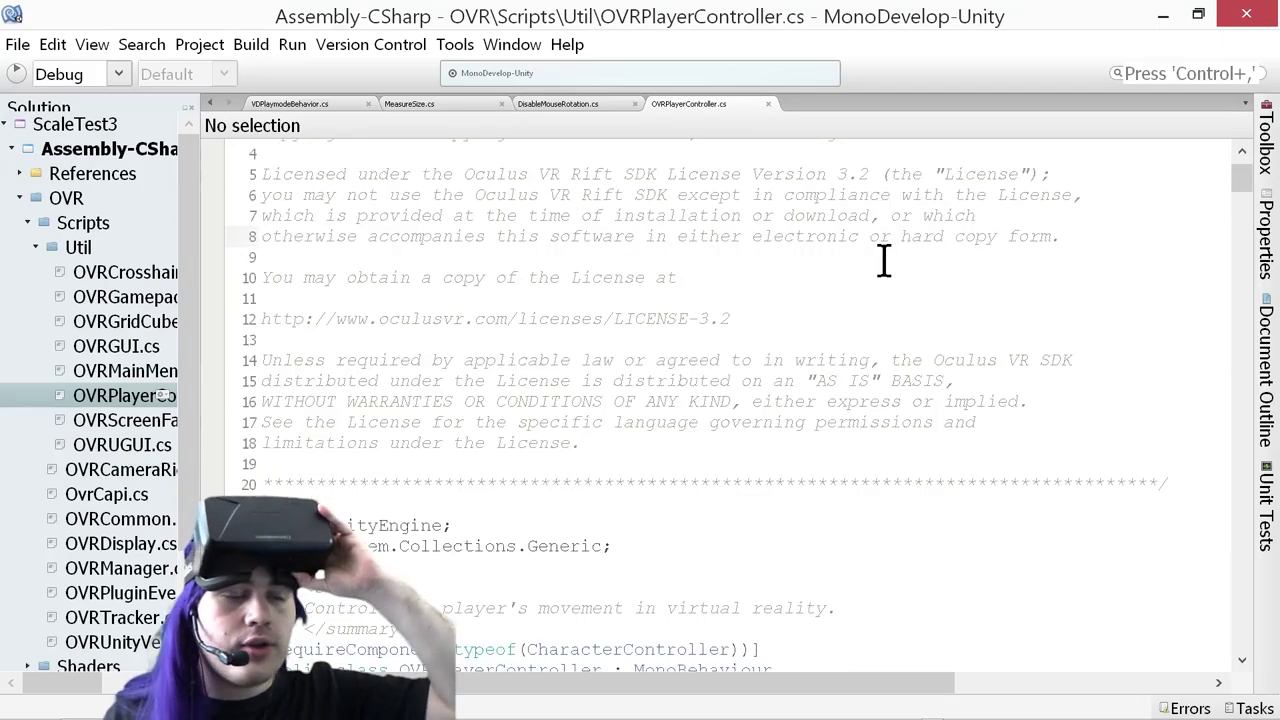
scroll(879, 293, "down", 11)
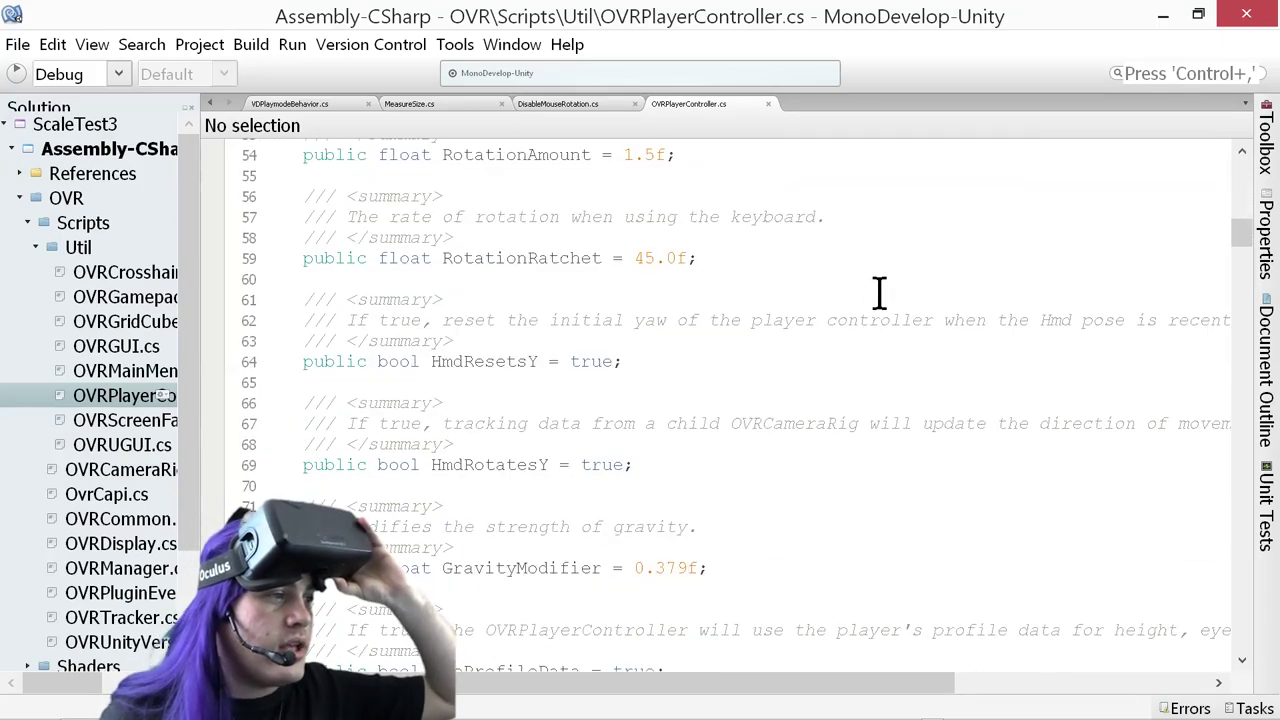
scroll(592, 288, "down", 3)
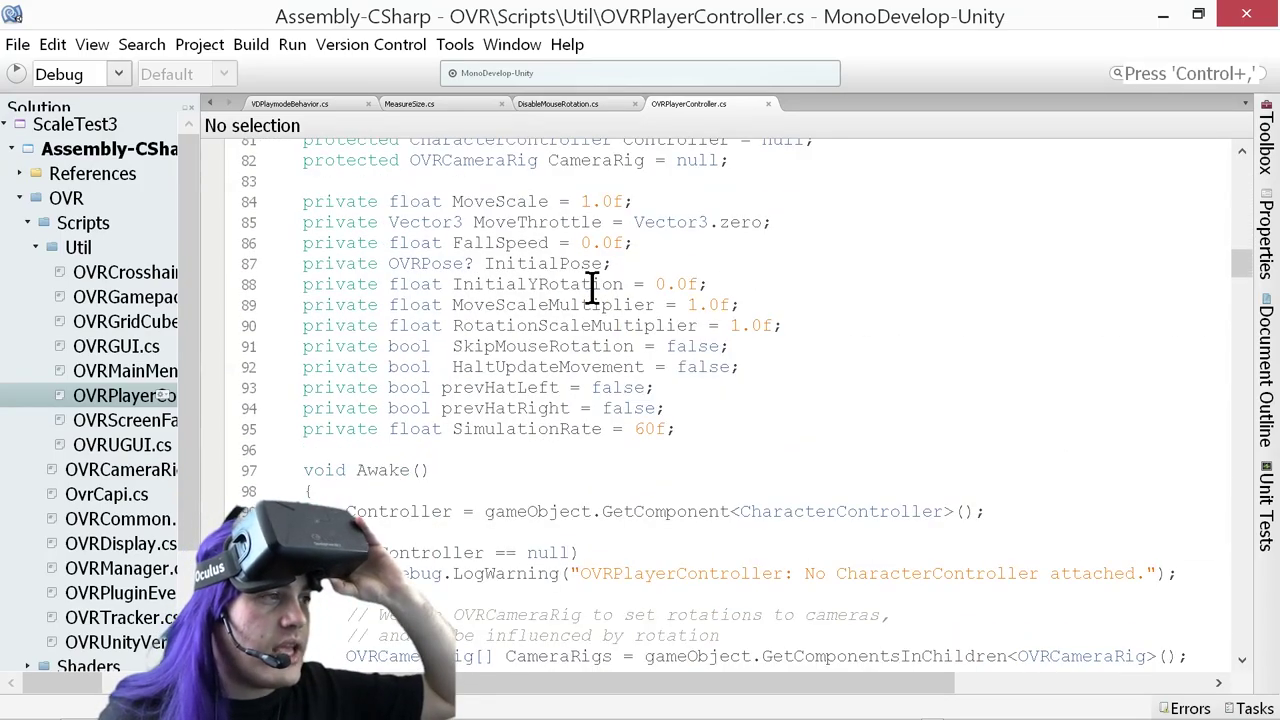
scroll(580, 356, "down", 1)
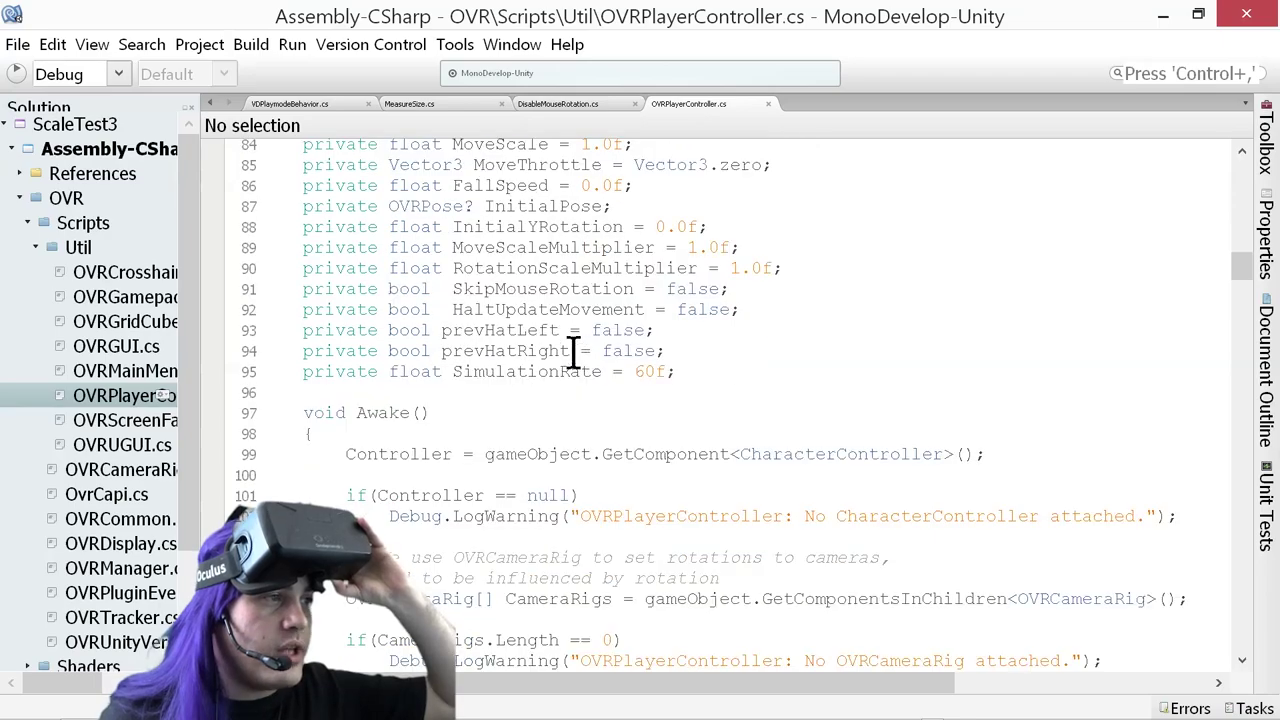
left_click(523, 292)
left_click(515, 245)
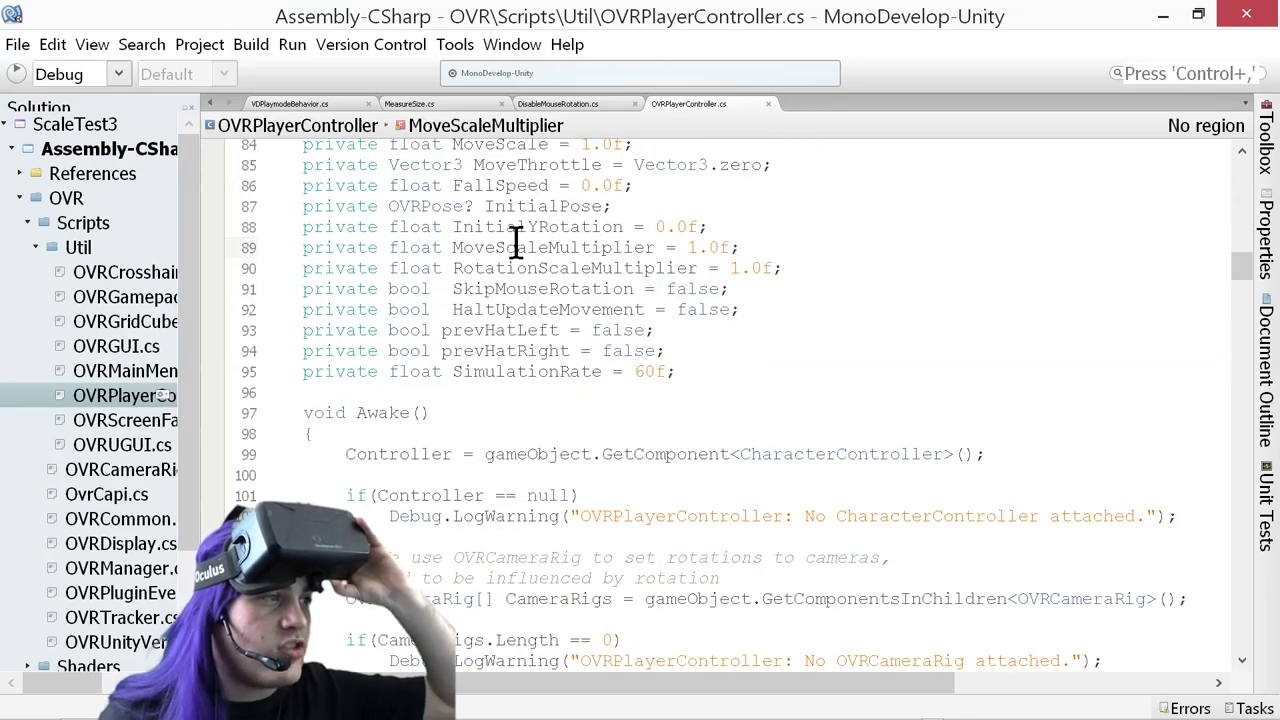
scroll(565, 360, "up", 1)
double_click(550, 346)
Find SetSkipMouseRotation, read its comment about true, then return to DisableMouseRotation.cs
scroll(556, 394, "down", 16)
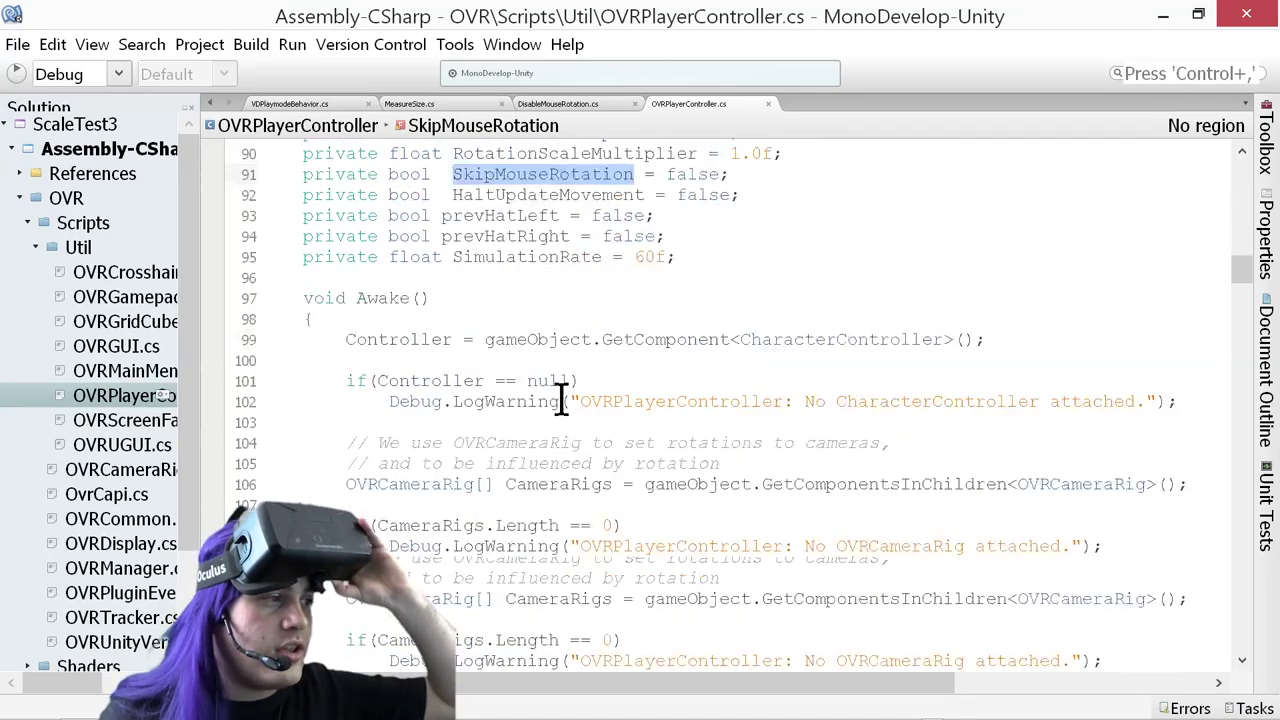
scroll(556, 394, "down", 20)
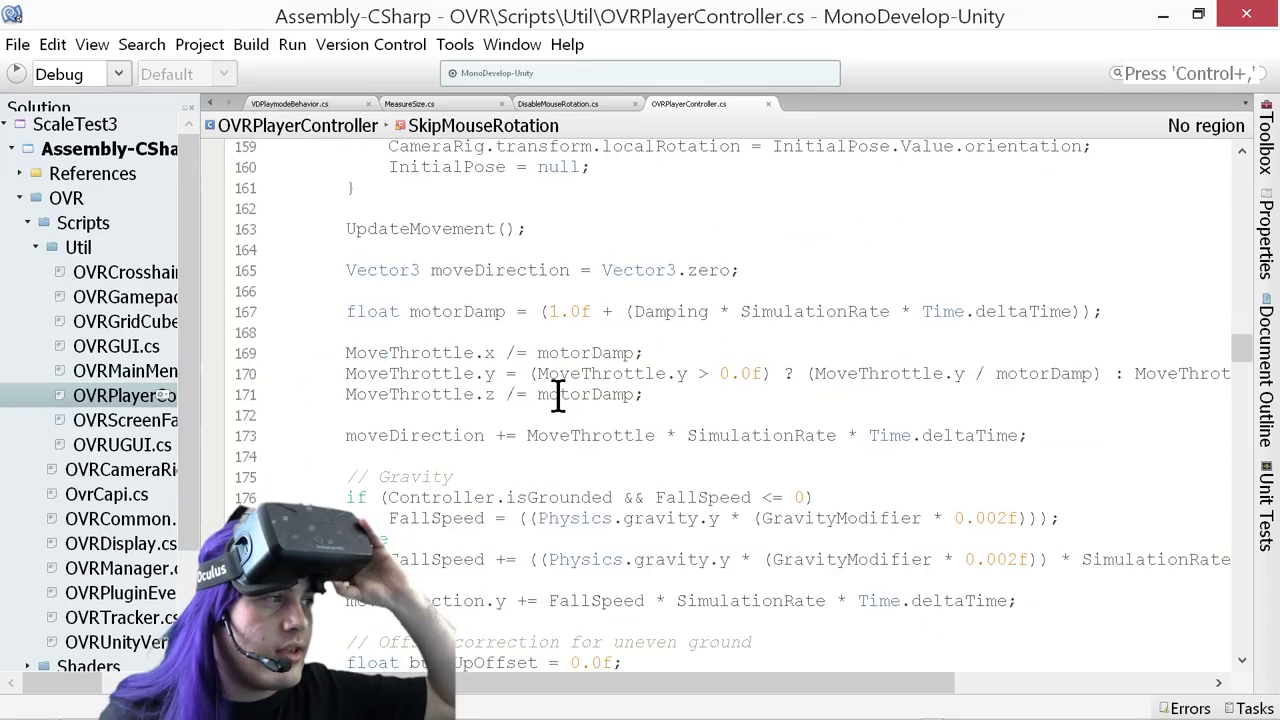
scroll(560, 381, "down", 20)
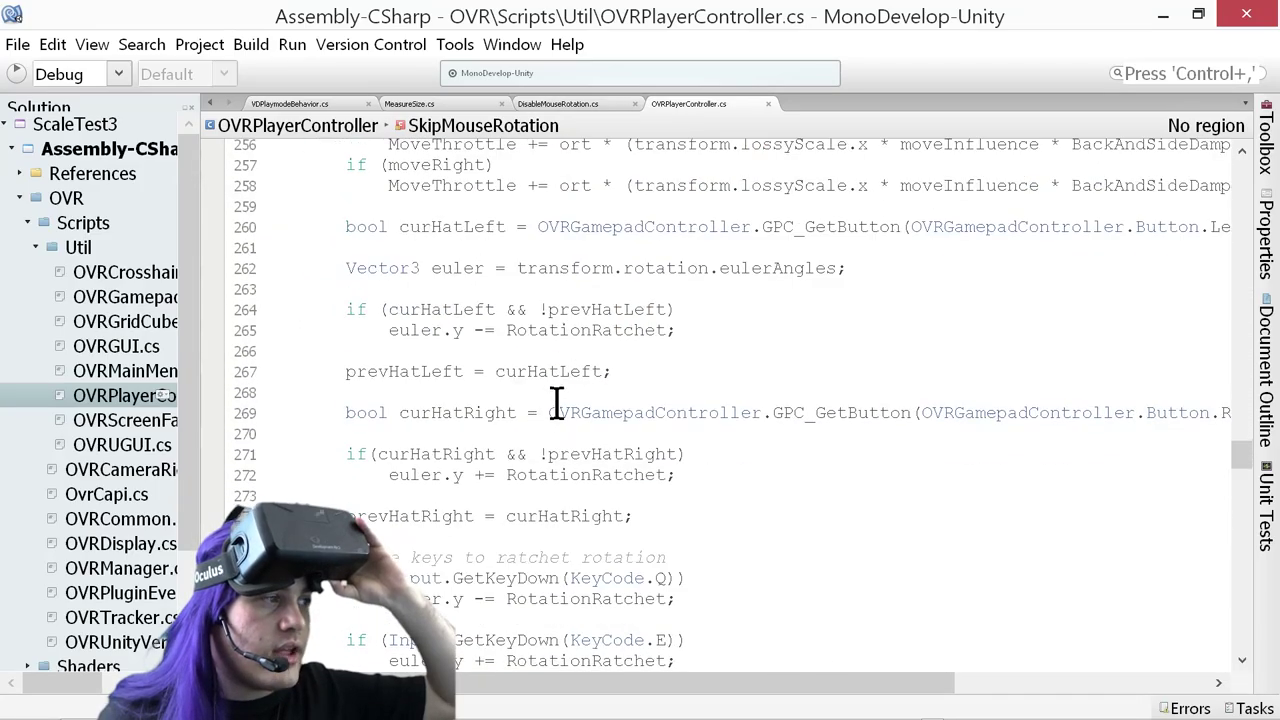
scroll(560, 400, "down", 20)
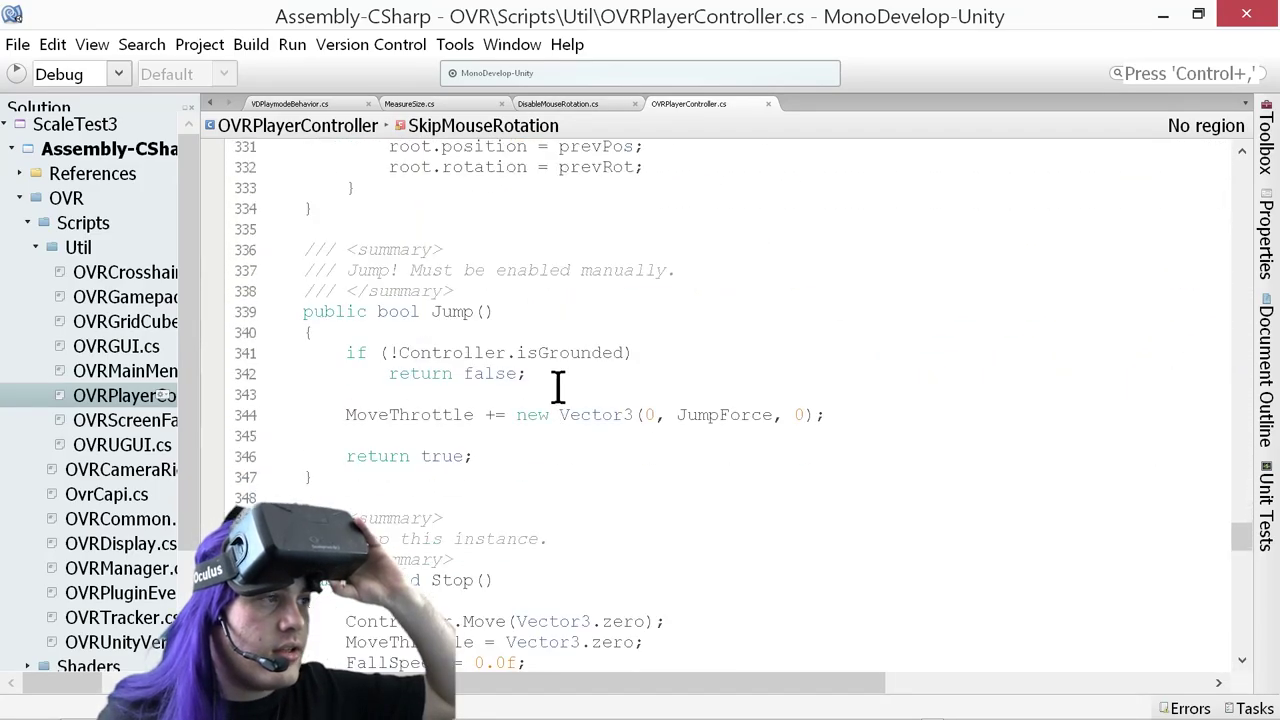
scroll(551, 381, "down", 10)
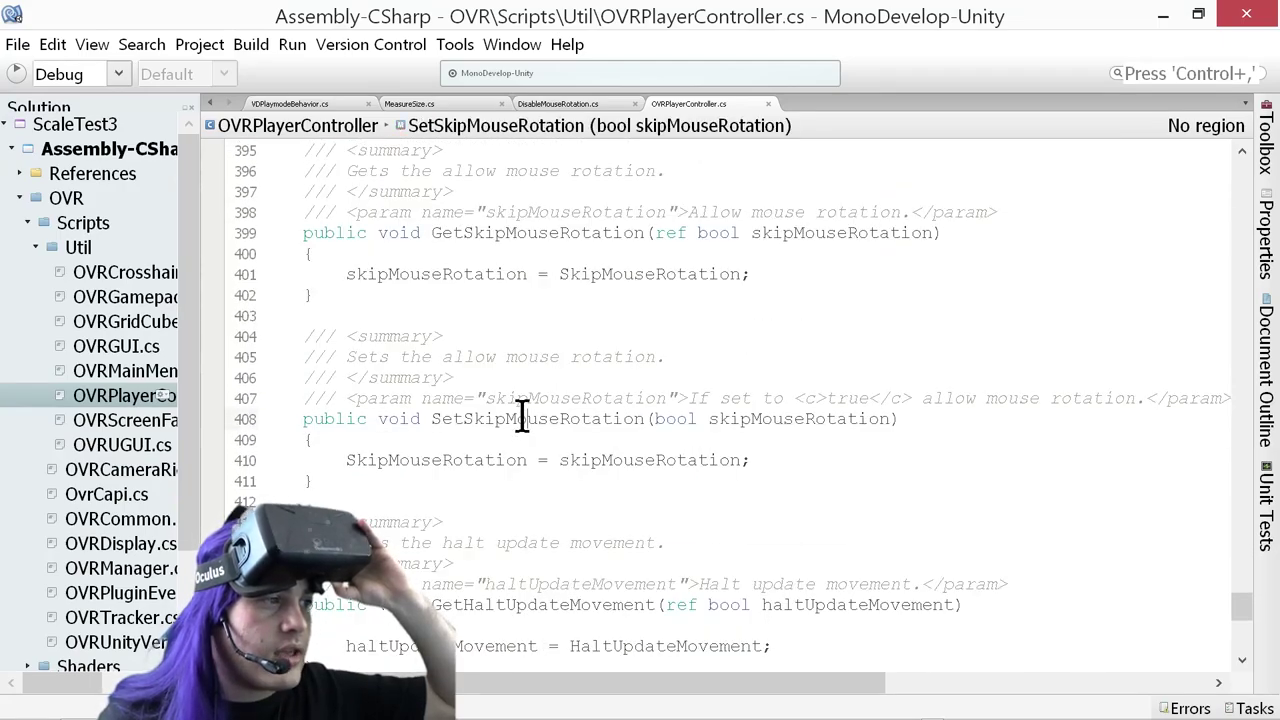
double_click(522, 418)
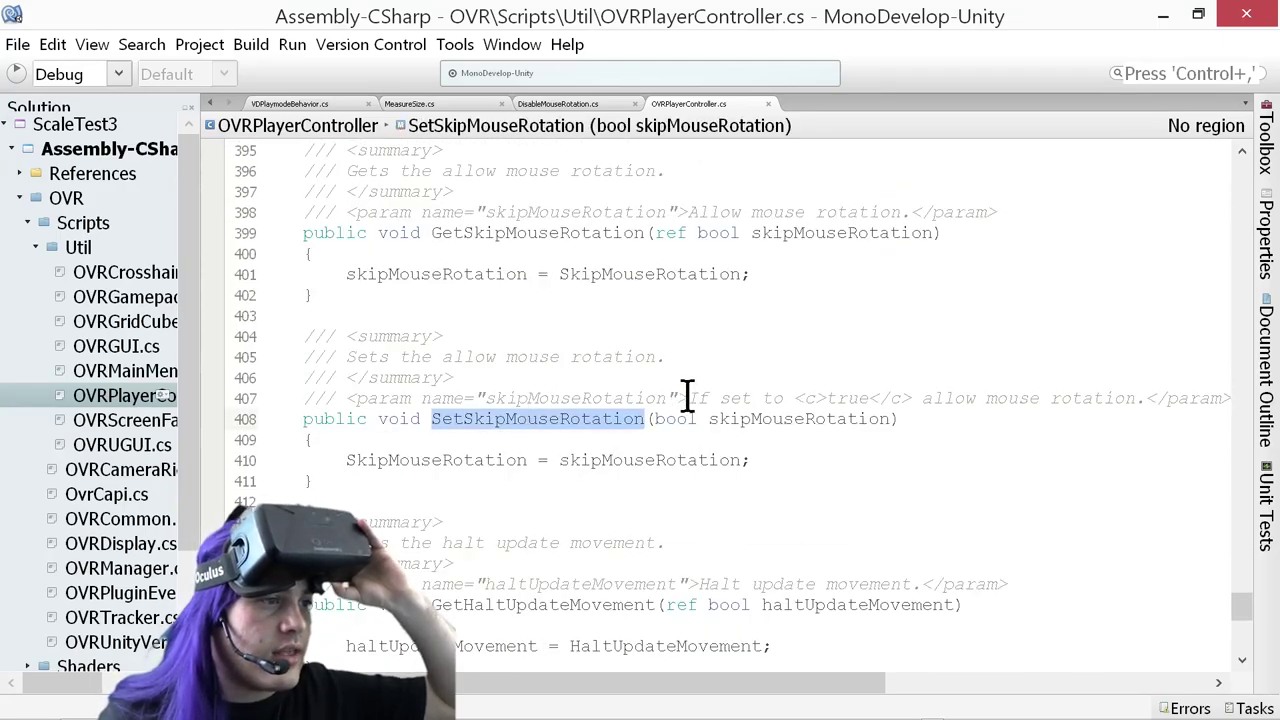
left_click_drag(688, 397, 1148, 410)
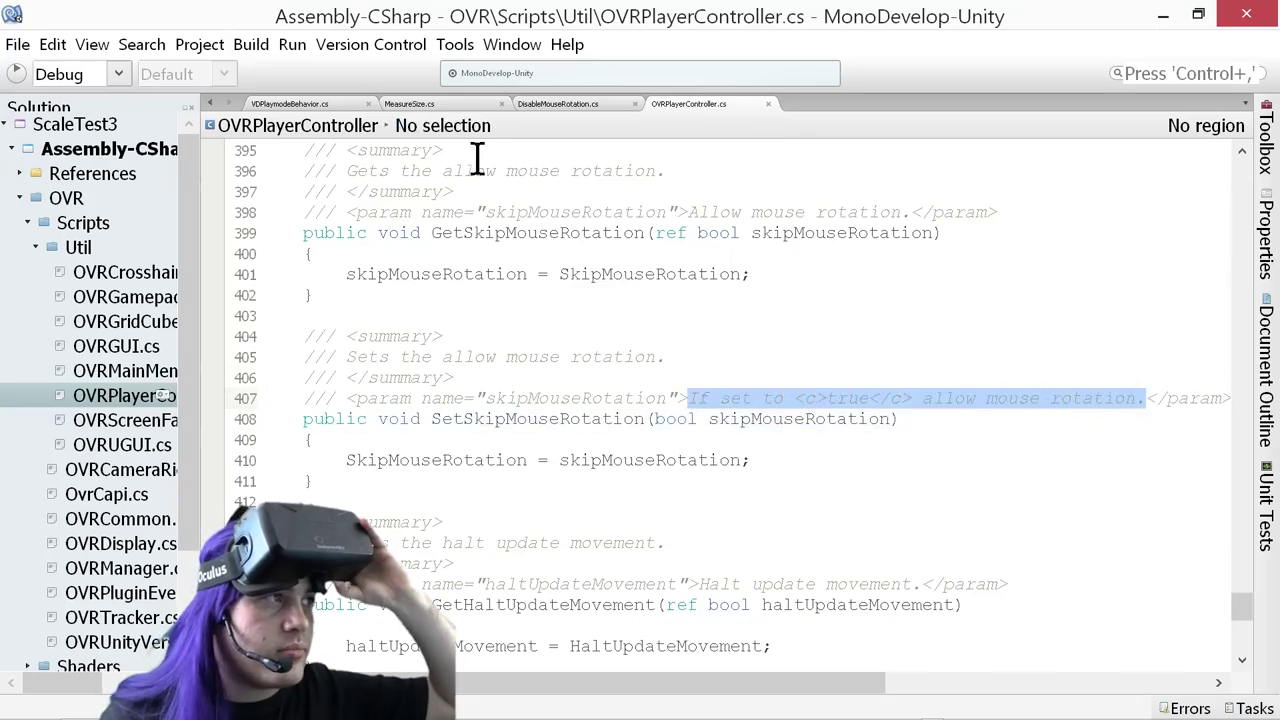
left_click(575, 103)
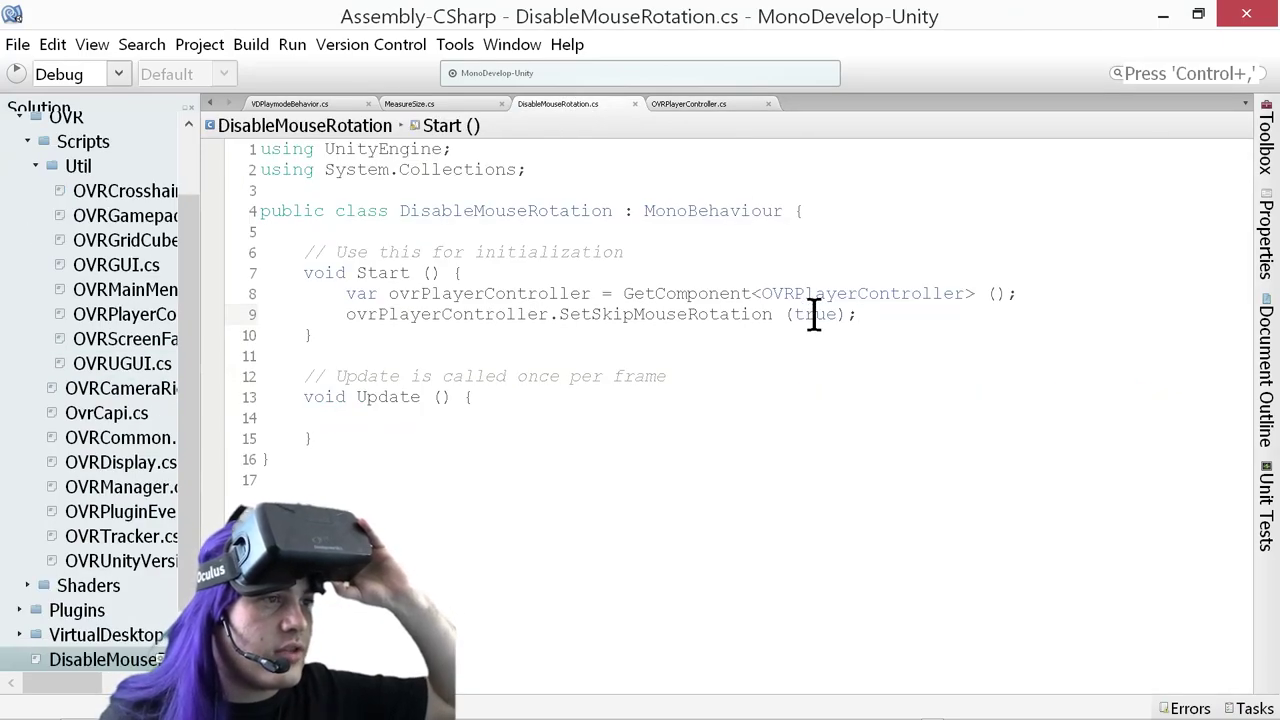
Change the SetSkipMouseRotation argument to false, save DisableMouseRotation.cs, and minimize MonoDevelop
type("fals")
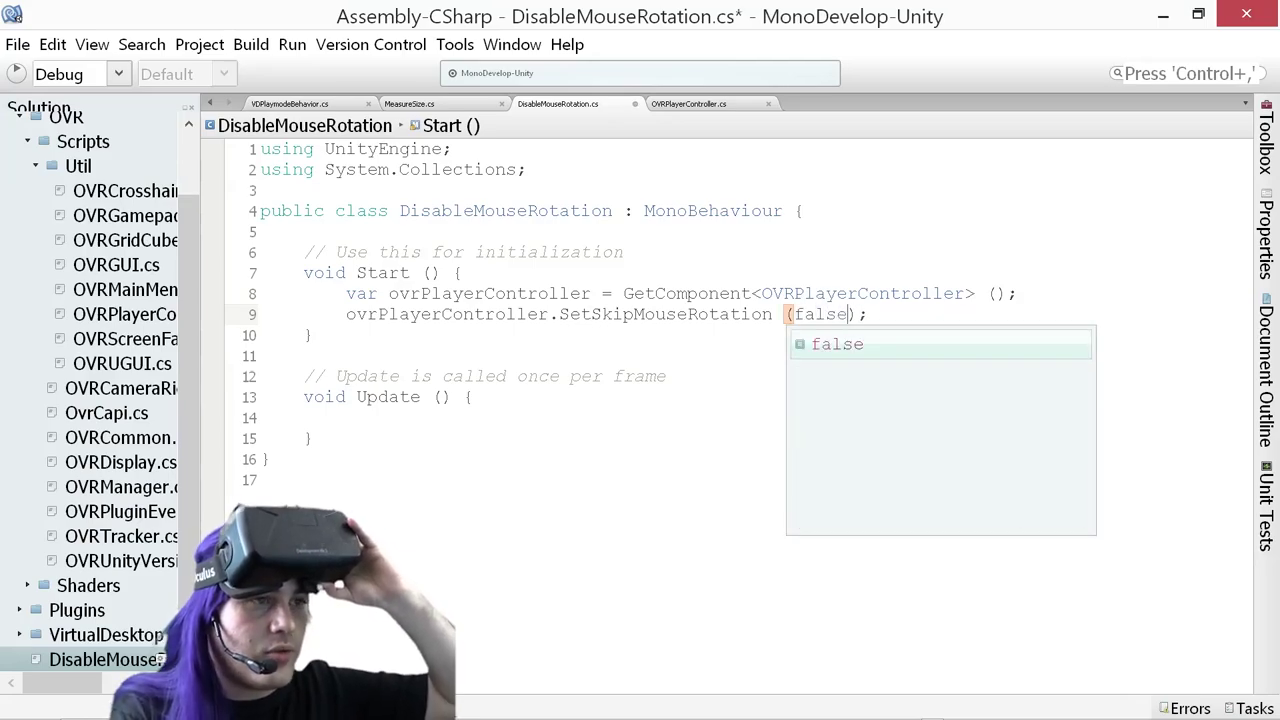
key("ctrl+s")
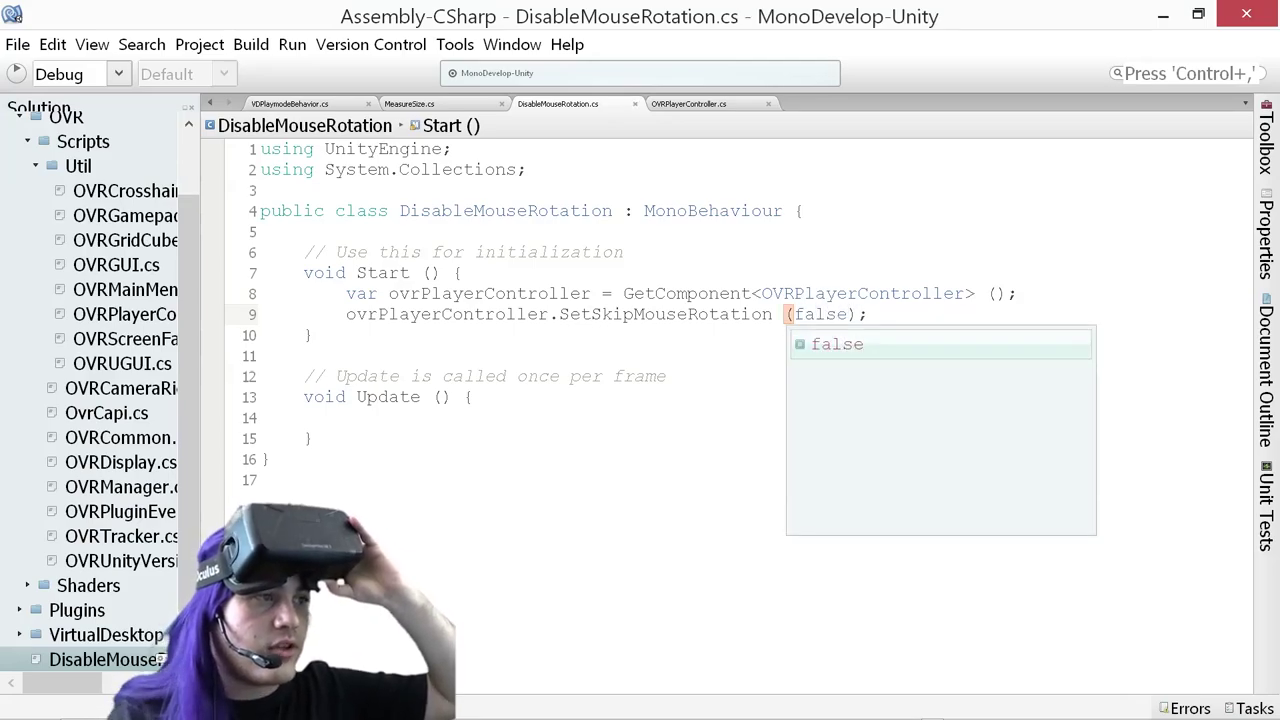
left_click(897, 274)
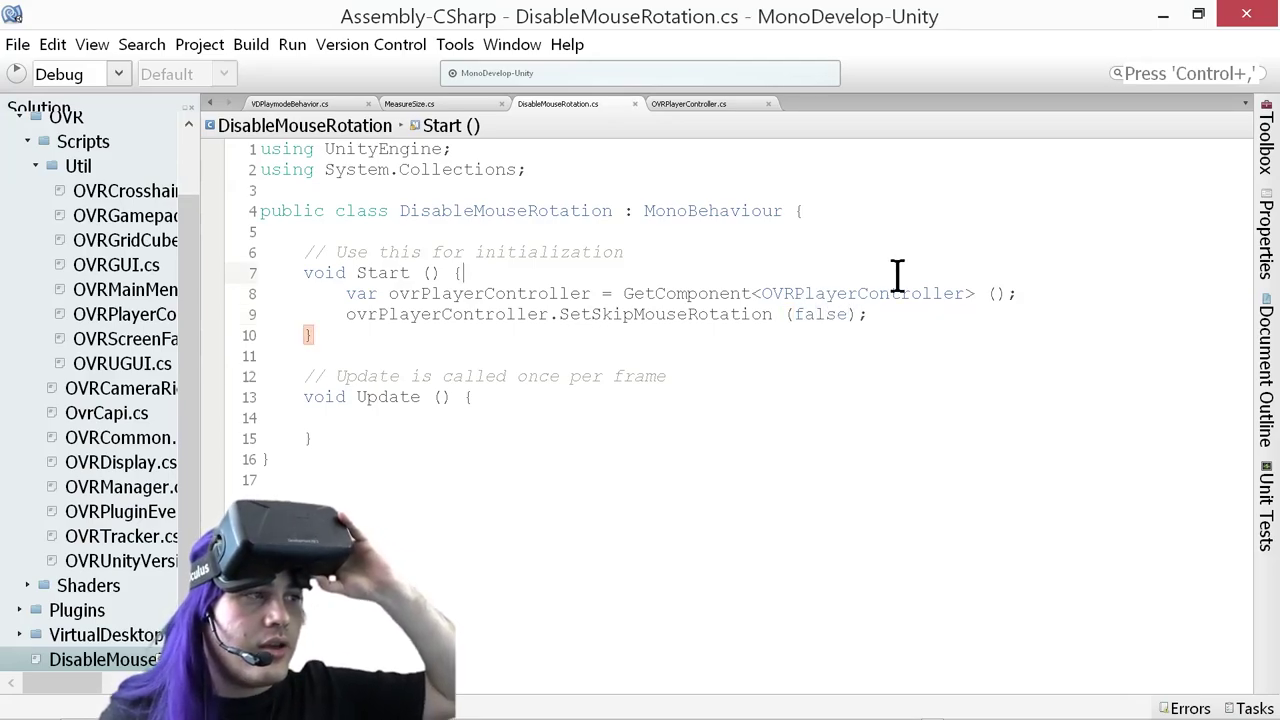
left_click(1161, 15)
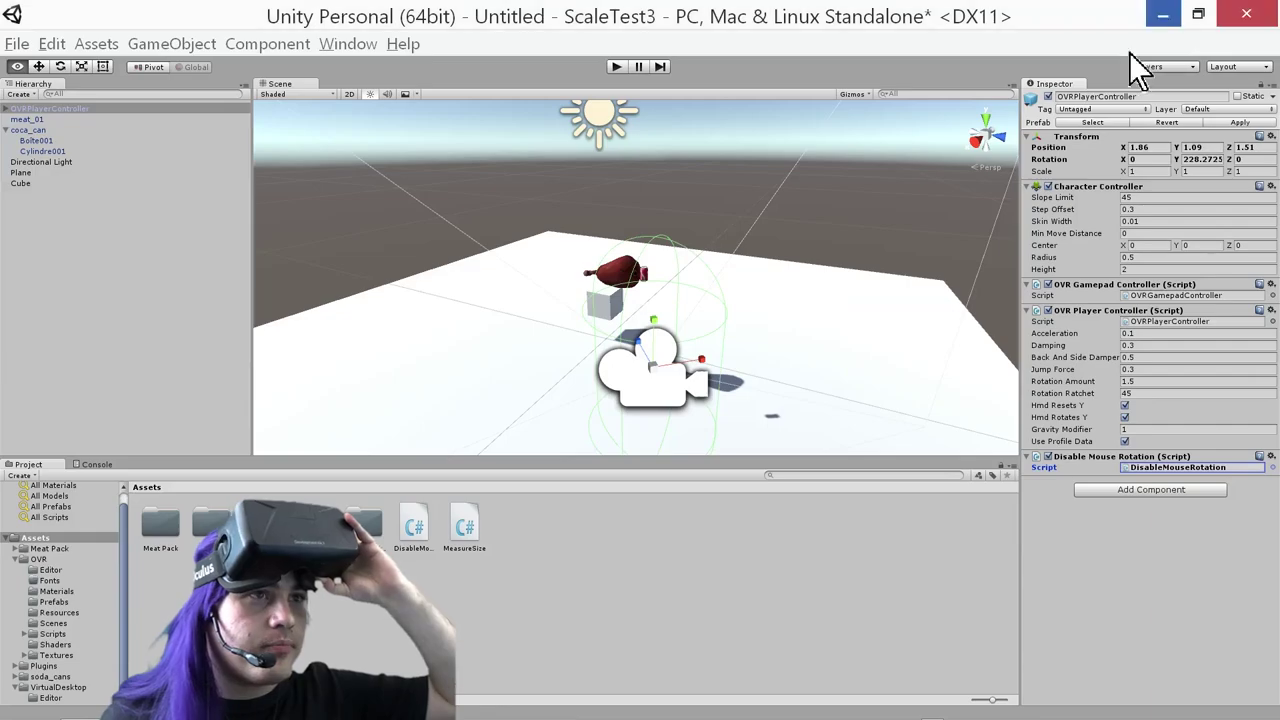
Run a quick play-mode test of the change, stop it, and return to MonoDevelop
left_click(614, 66)
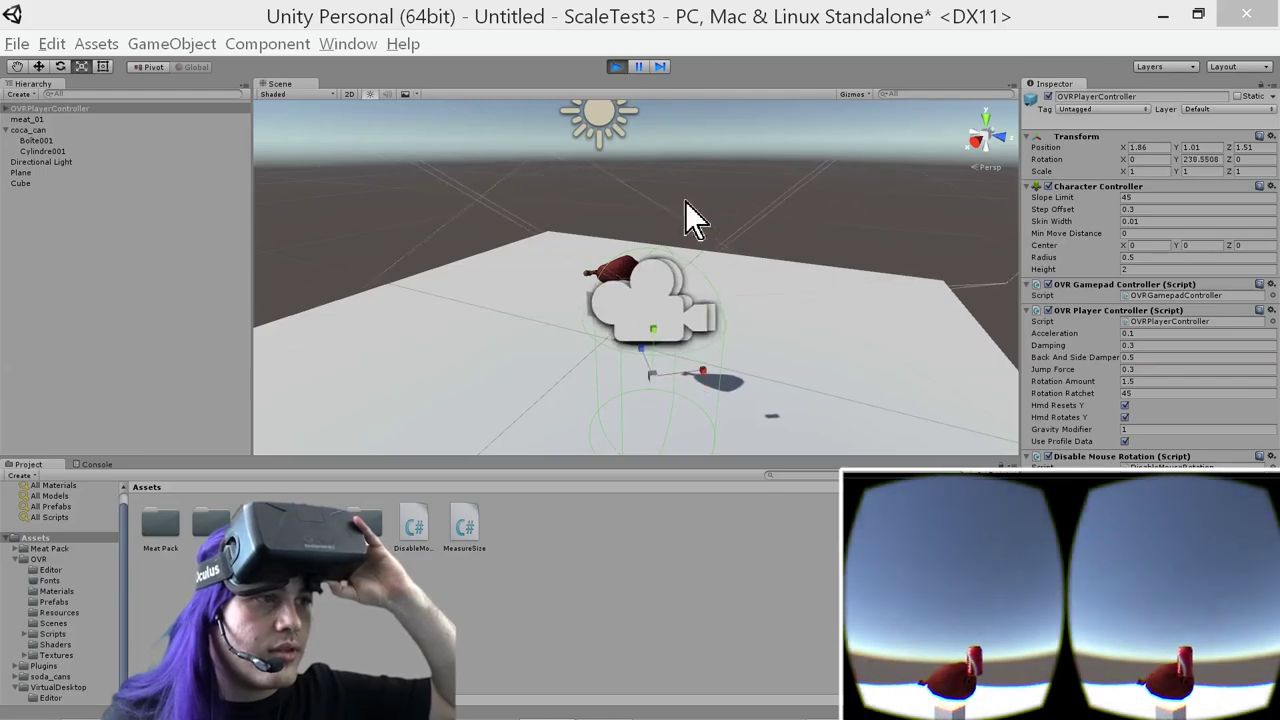
left_click(614, 66)
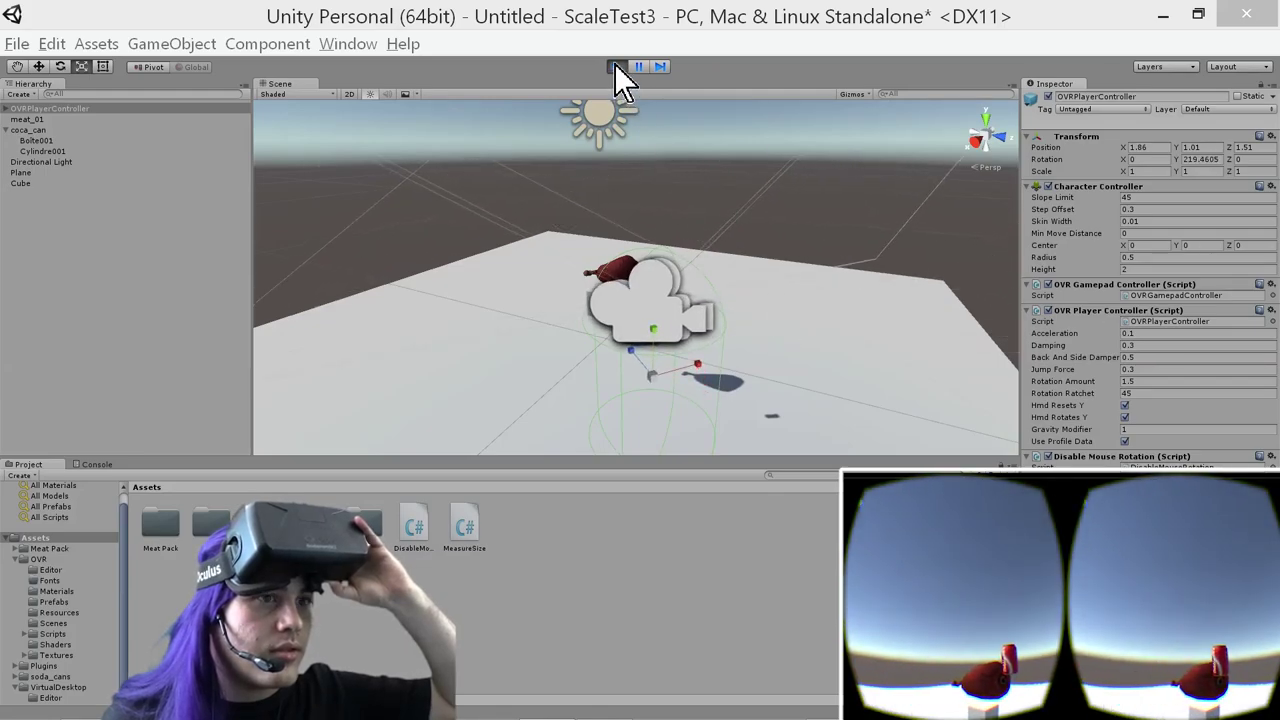
key("alt+Tab")
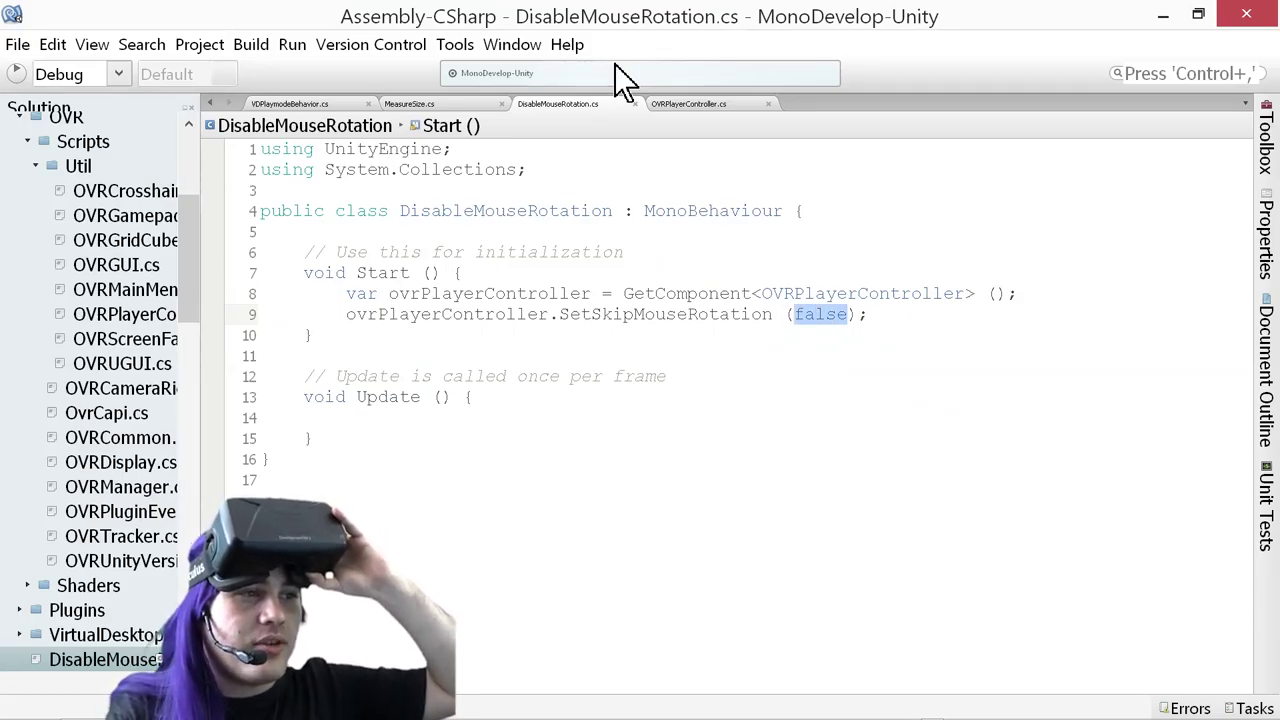
Set the SetSkipMouseRotation argument back to true, save the script, and return to Unity
type("true")
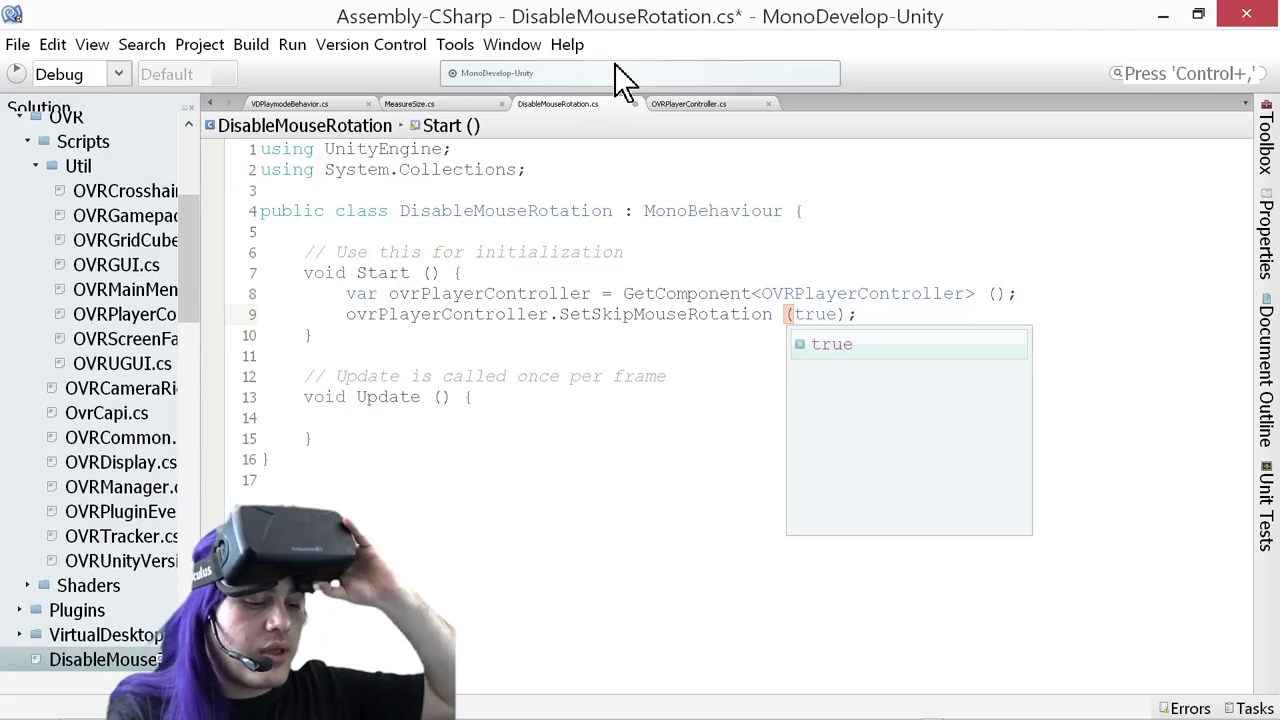
key("ctrl+s")
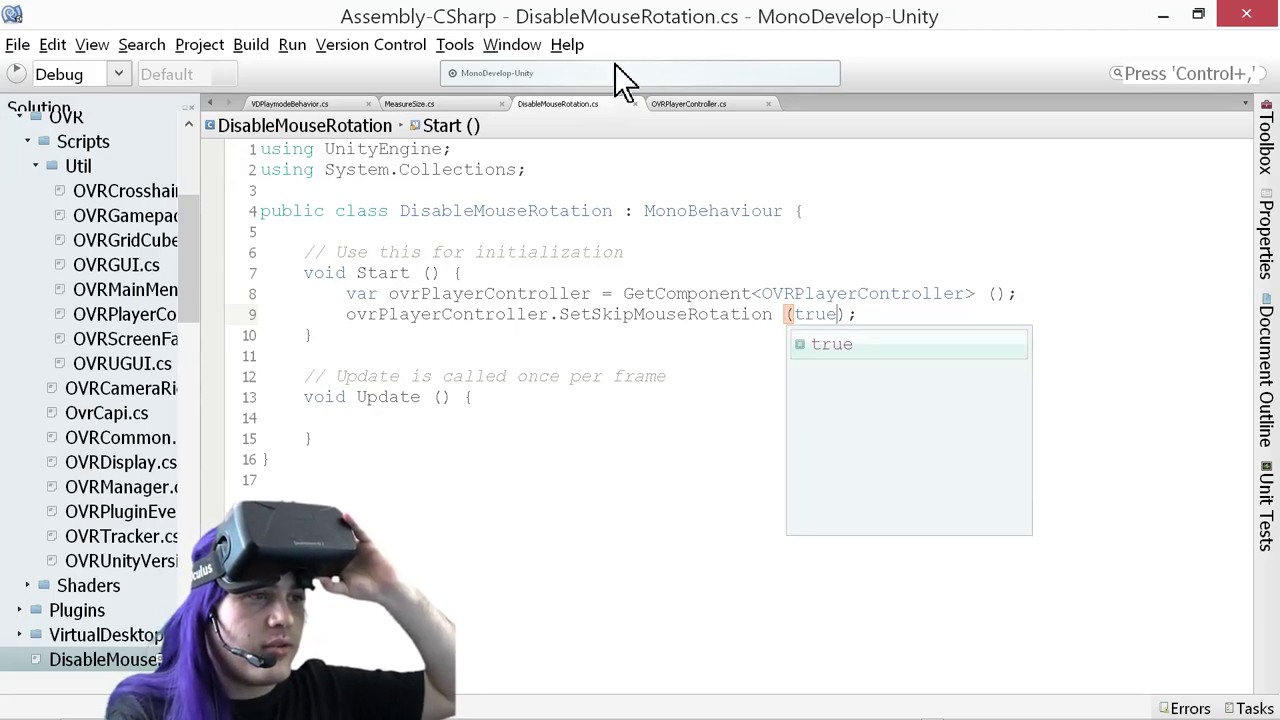
key("alt+Tab")
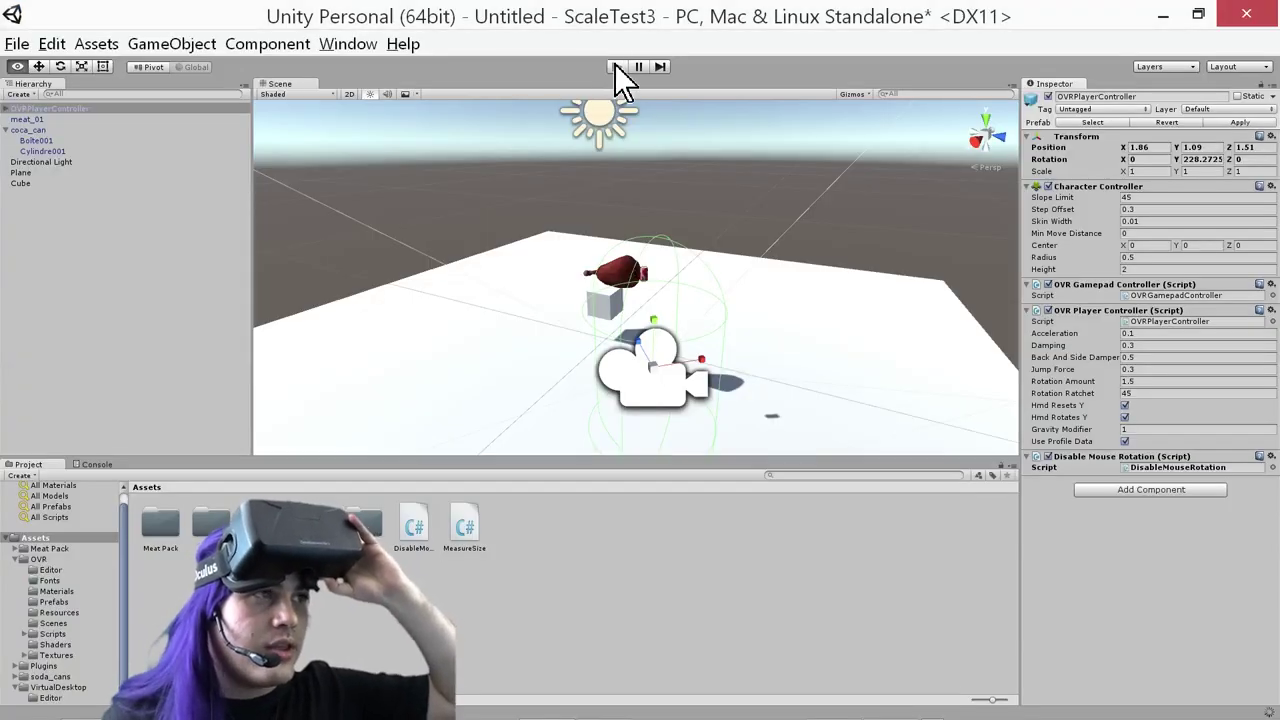
Start play mode to view the scene through the stereo headset
left_click(615, 66)
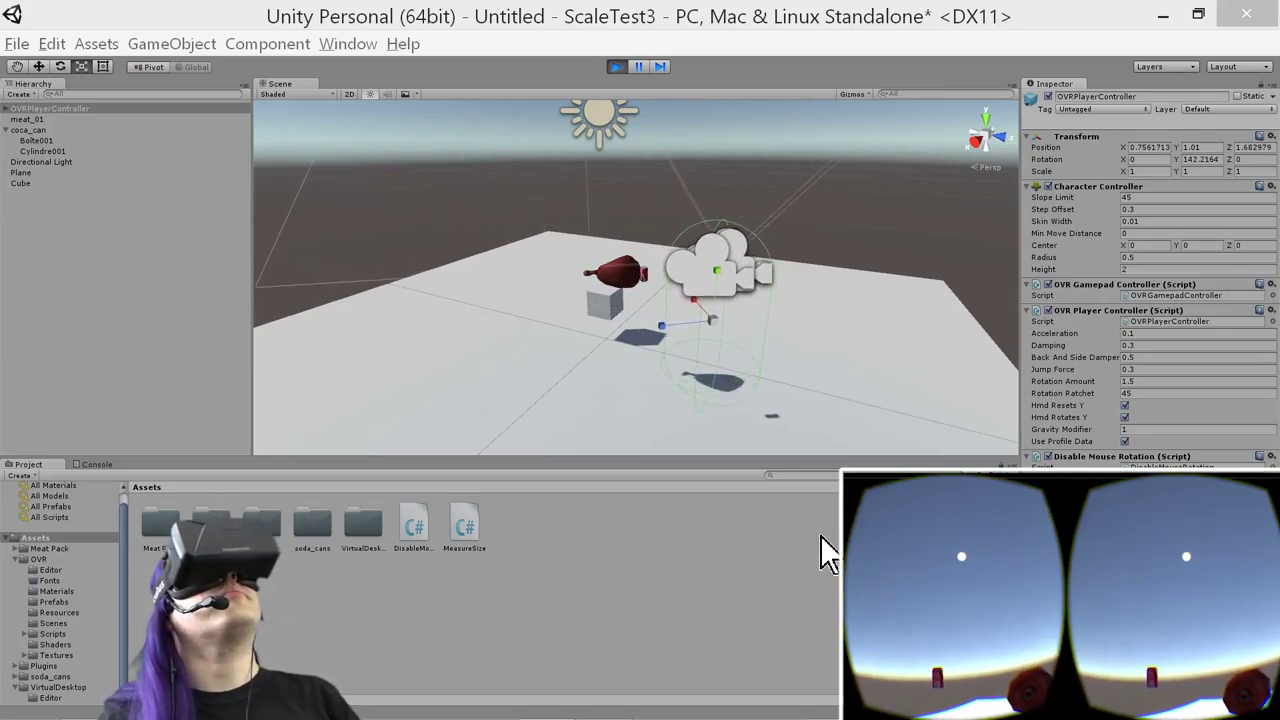
With the Move tool, nudge the can to Z 0.029 and push the meat along Z
left_click(610, 274)
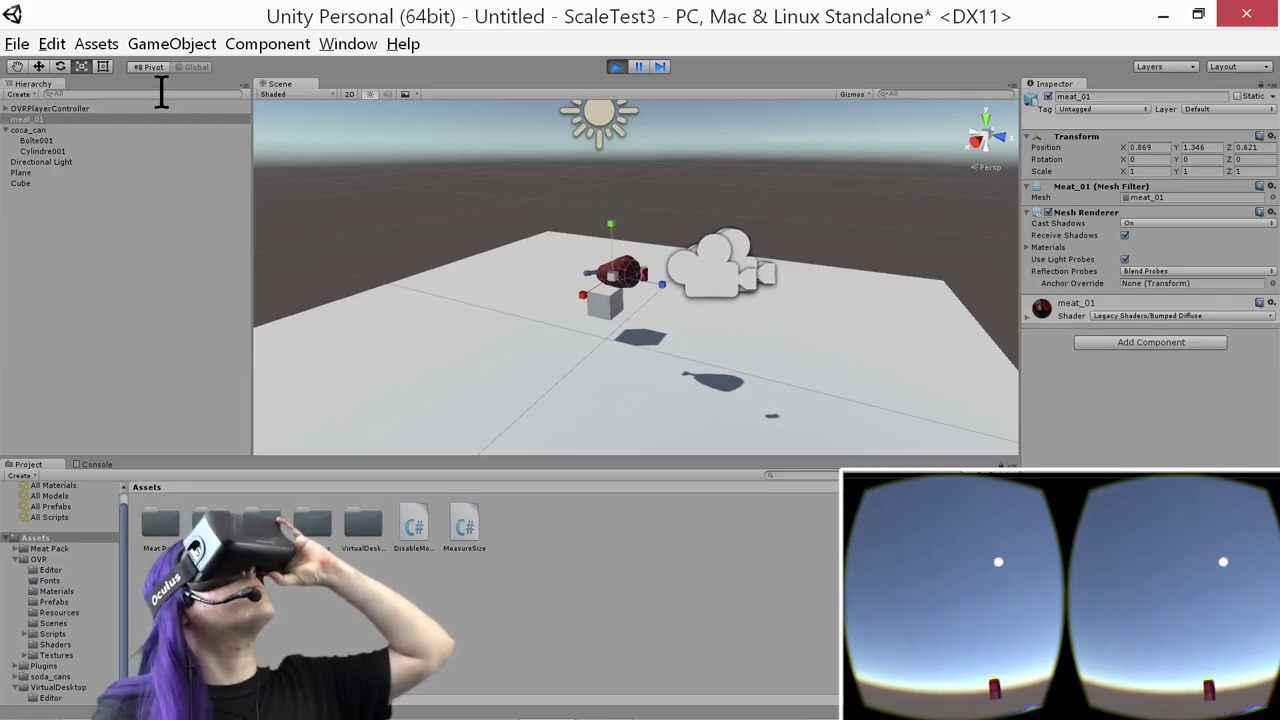
left_click(37, 64)
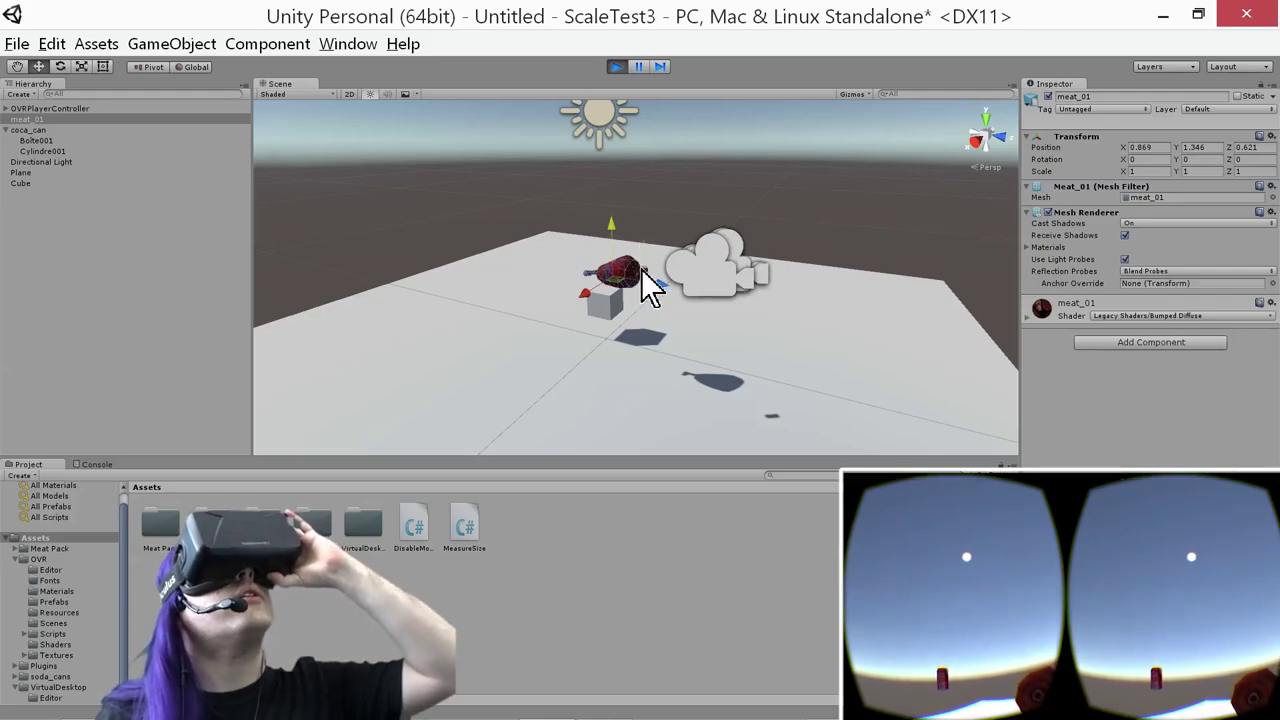
left_click(646, 274)
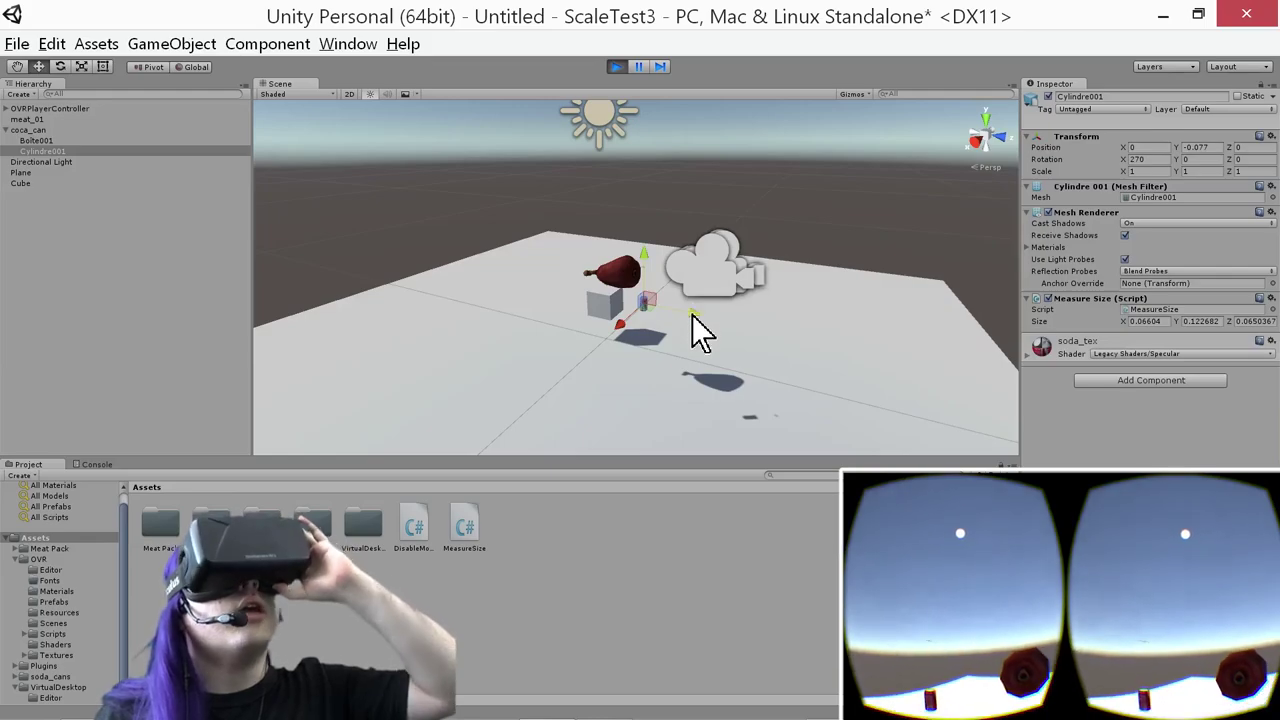
left_click_drag(692, 315, 646, 327)
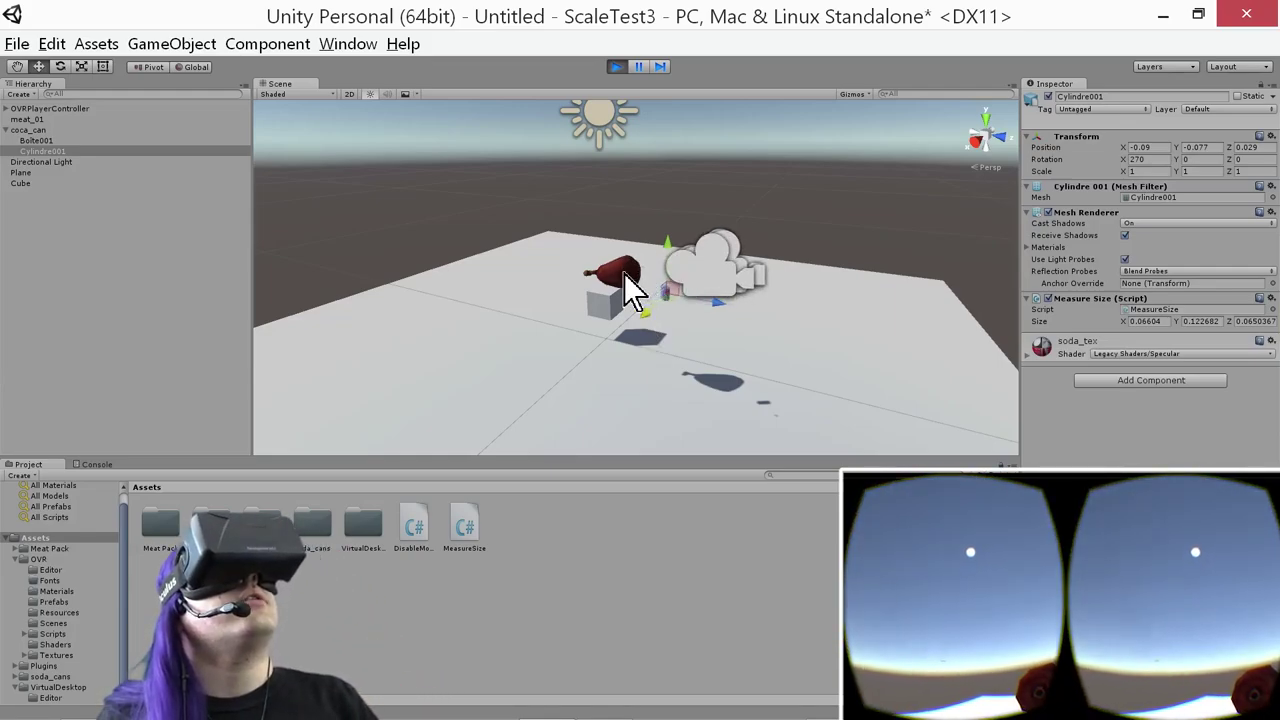
left_click(623, 273)
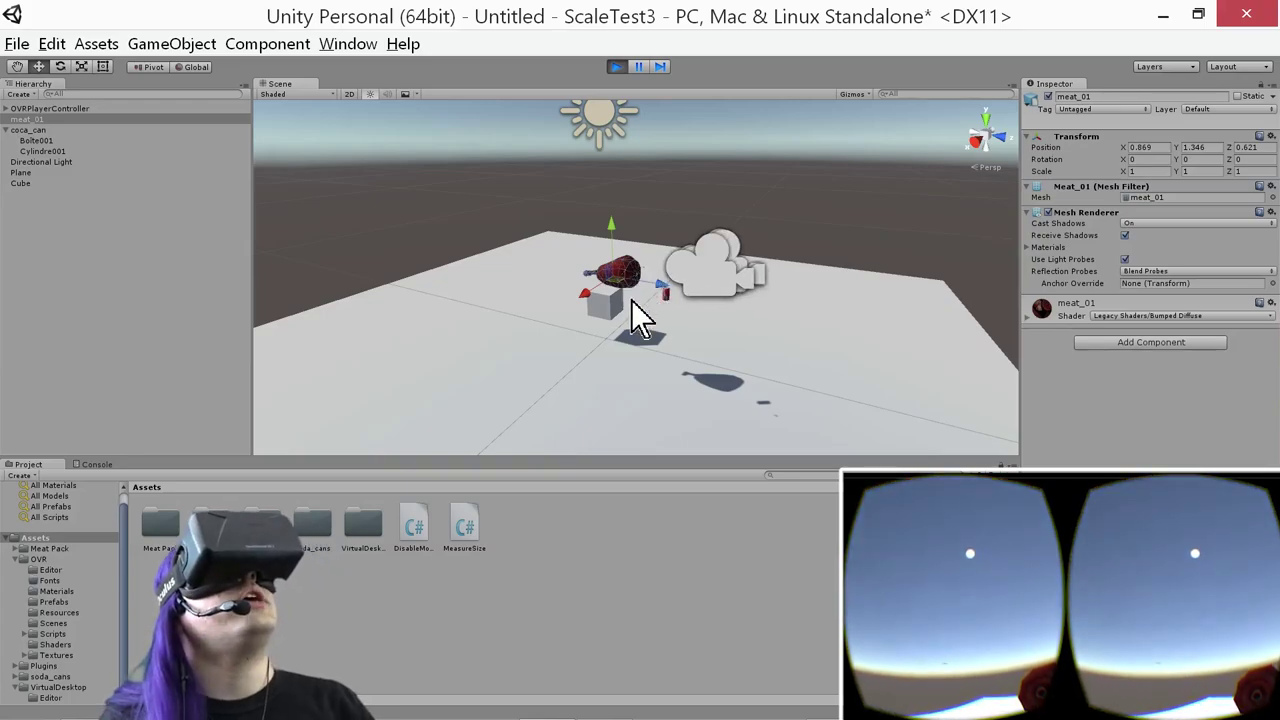
left_click_drag(658, 284, 680, 300)
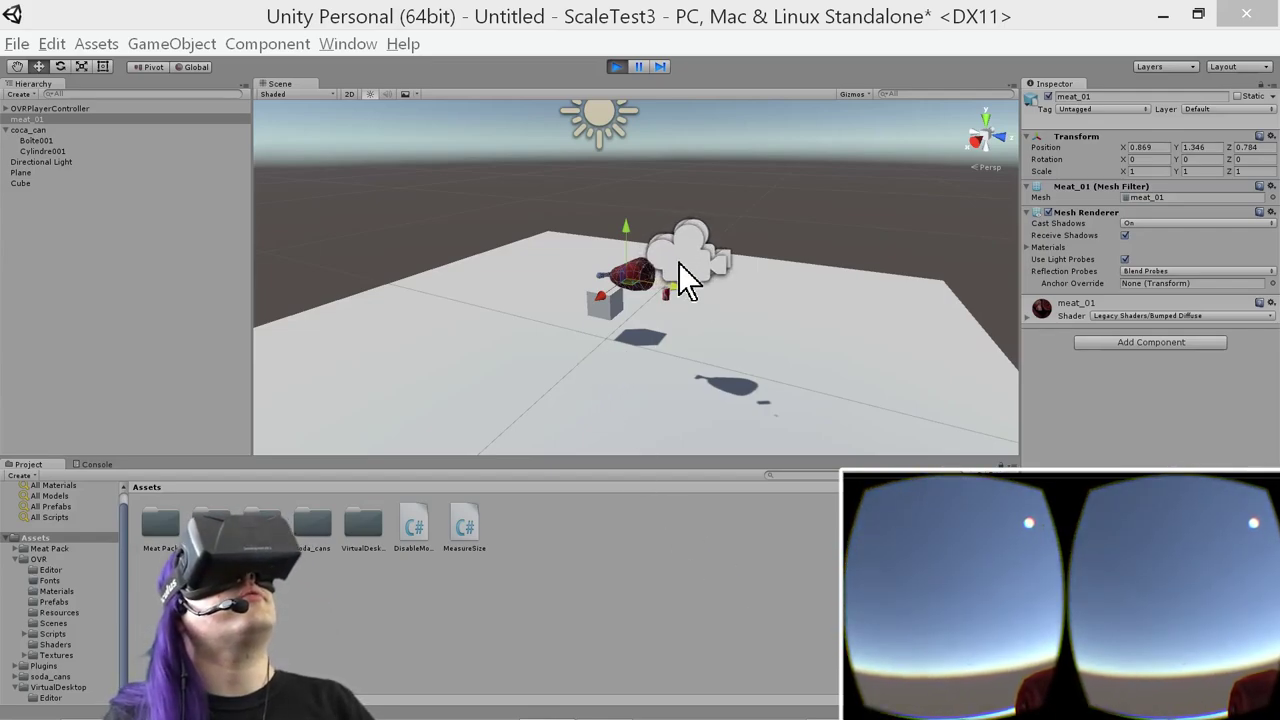
Scale the meat down to about 0.44 and slide it along Z to 0.945
left_click(650, 275)
key("e")
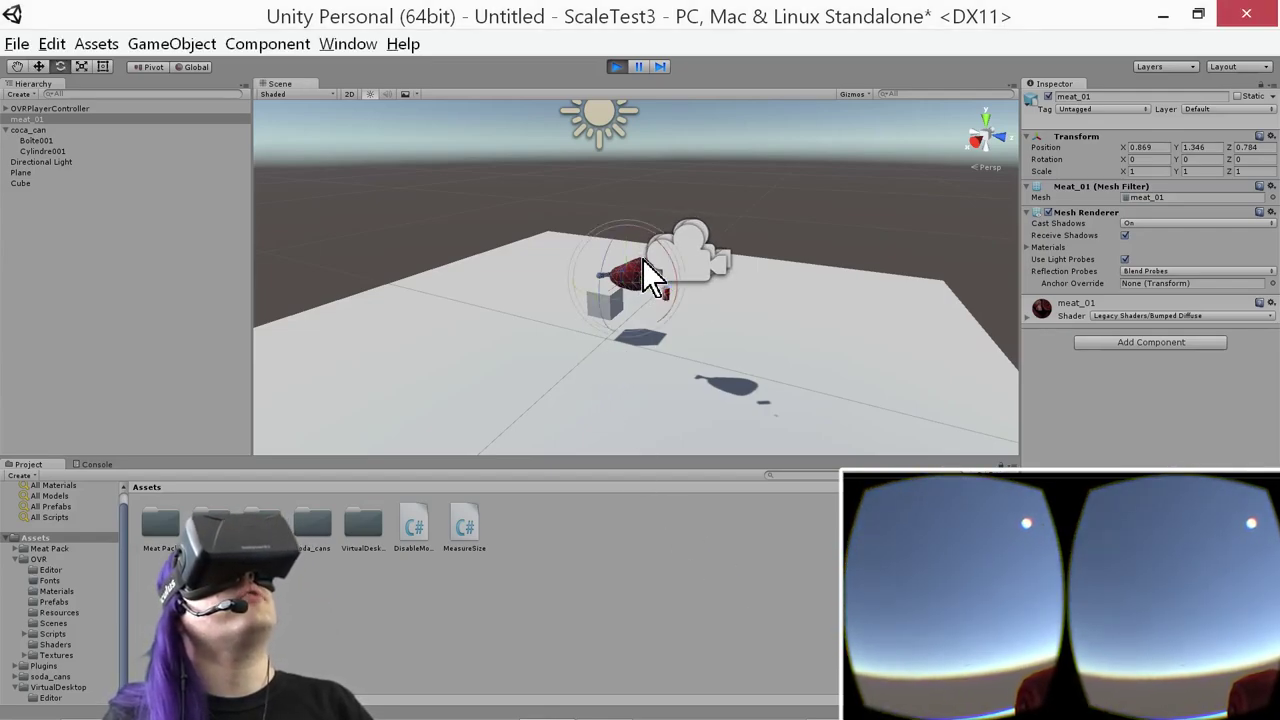
key("r")
left_click_drag(630, 282, 595, 280)
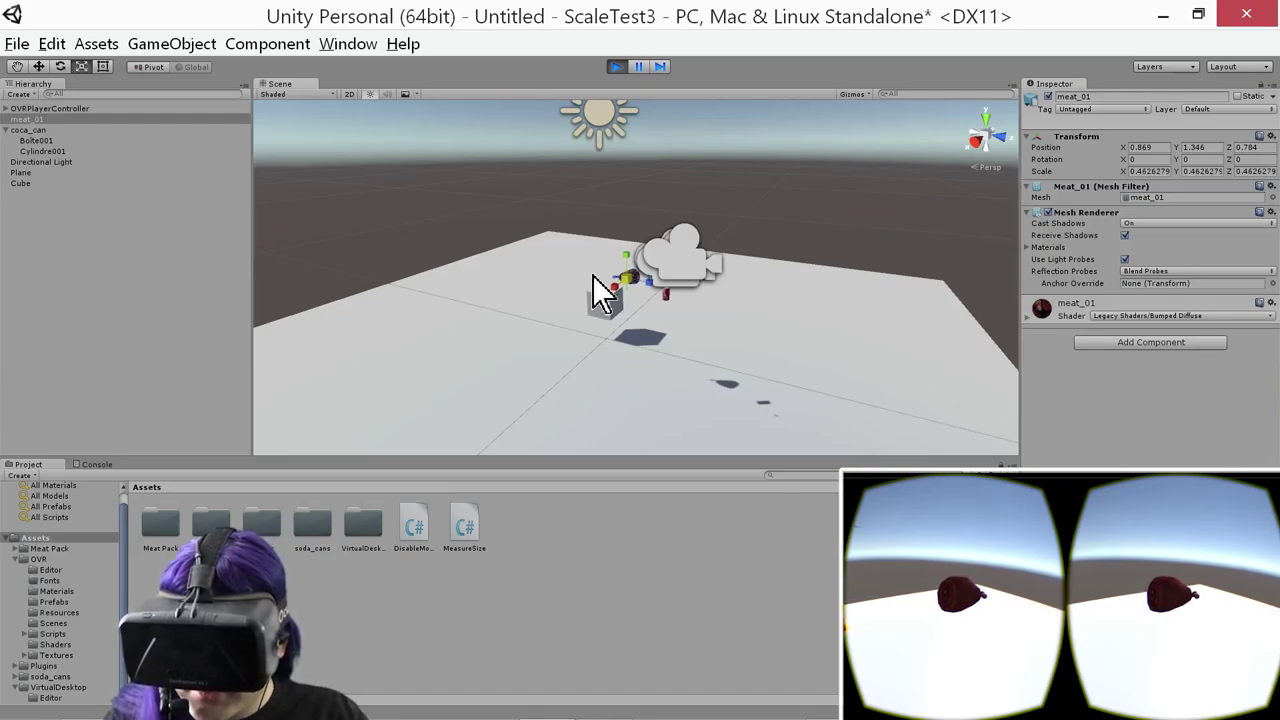
left_click_drag(593, 277, 591, 288)
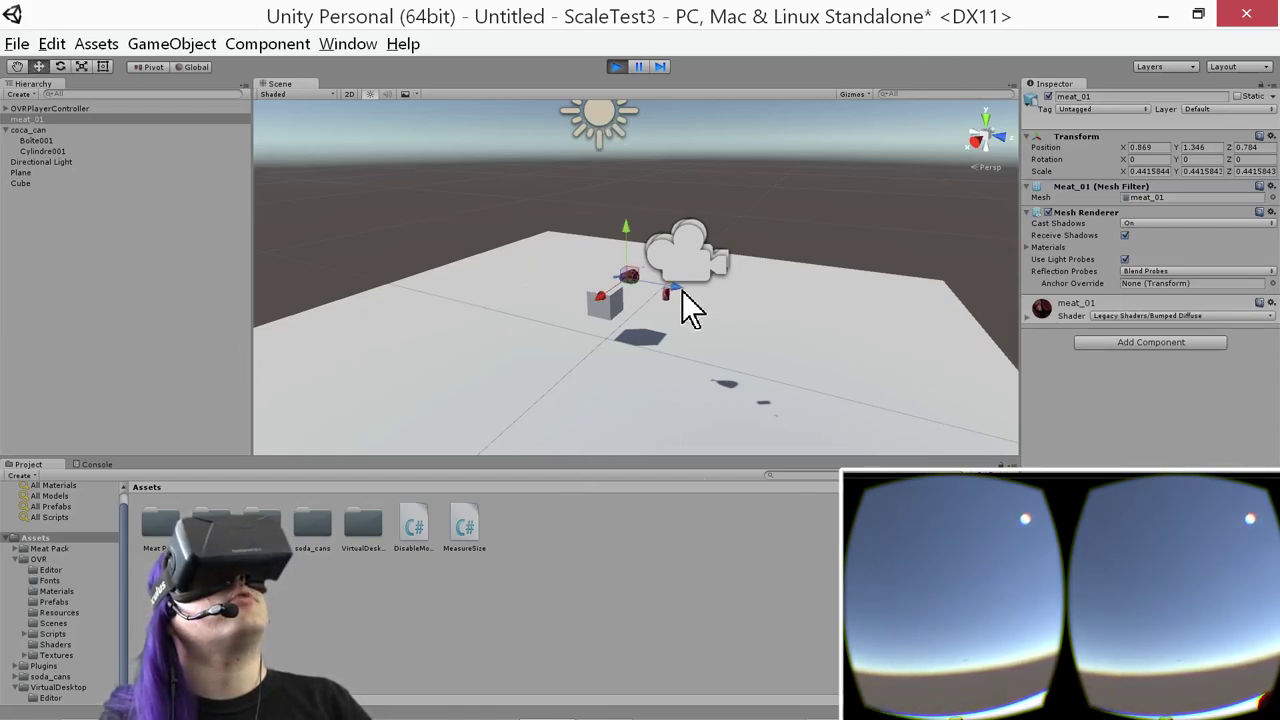
left_click_drag(677, 290, 696, 293)
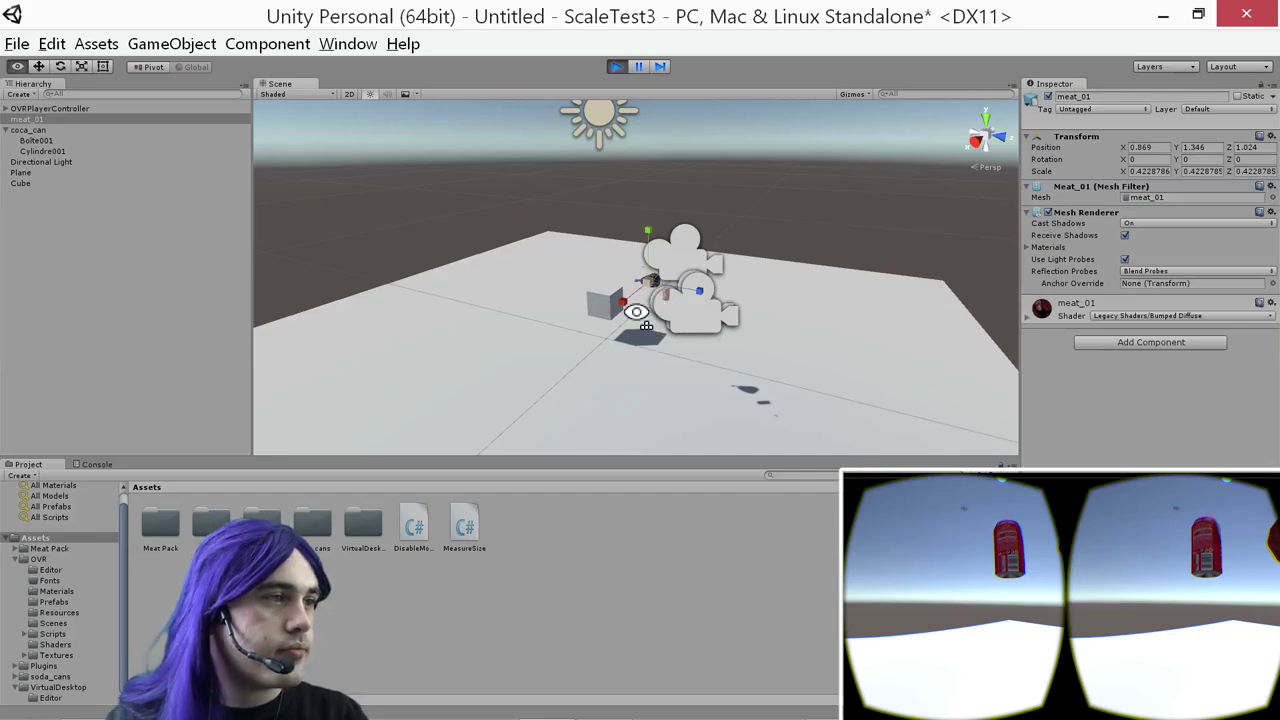
Zoom the Scene view in toward meat_01
scroll(651, 285, "up", 3)
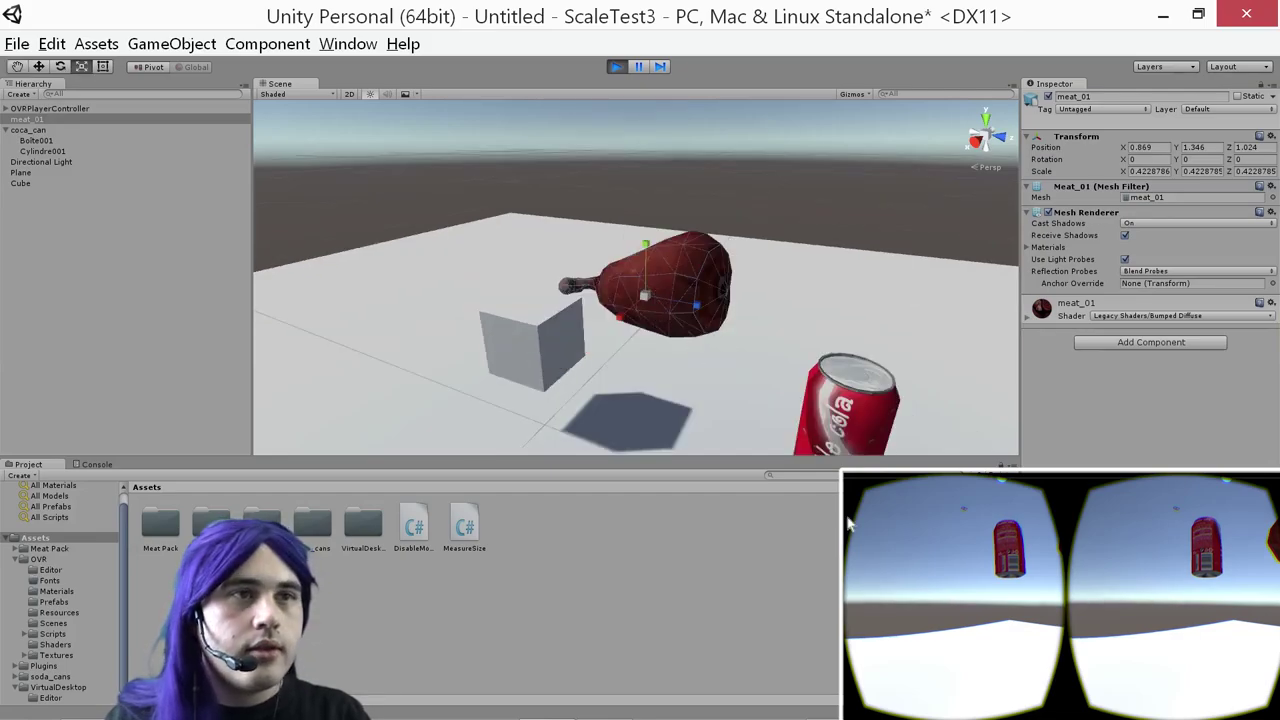
Copy meat_01's play-mode Transform, stop play mode, and paste the values back onto meat_01
left_click(1271, 137)
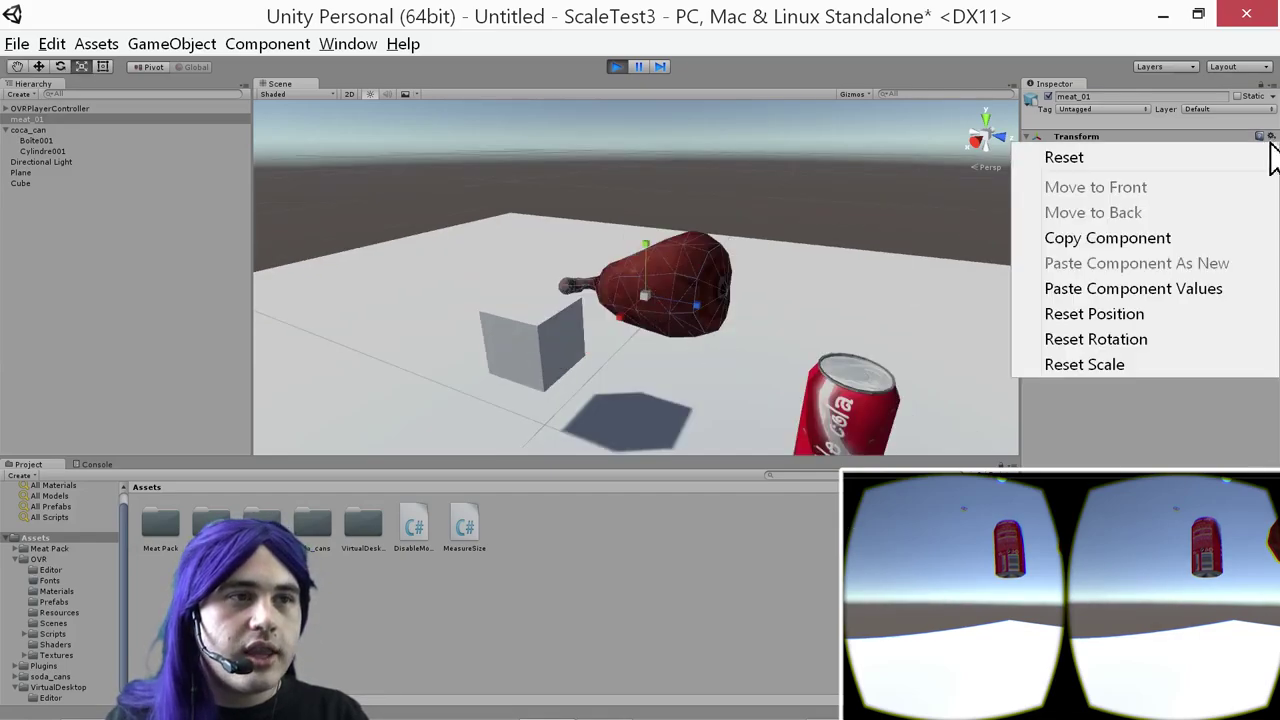
left_click(1188, 240)
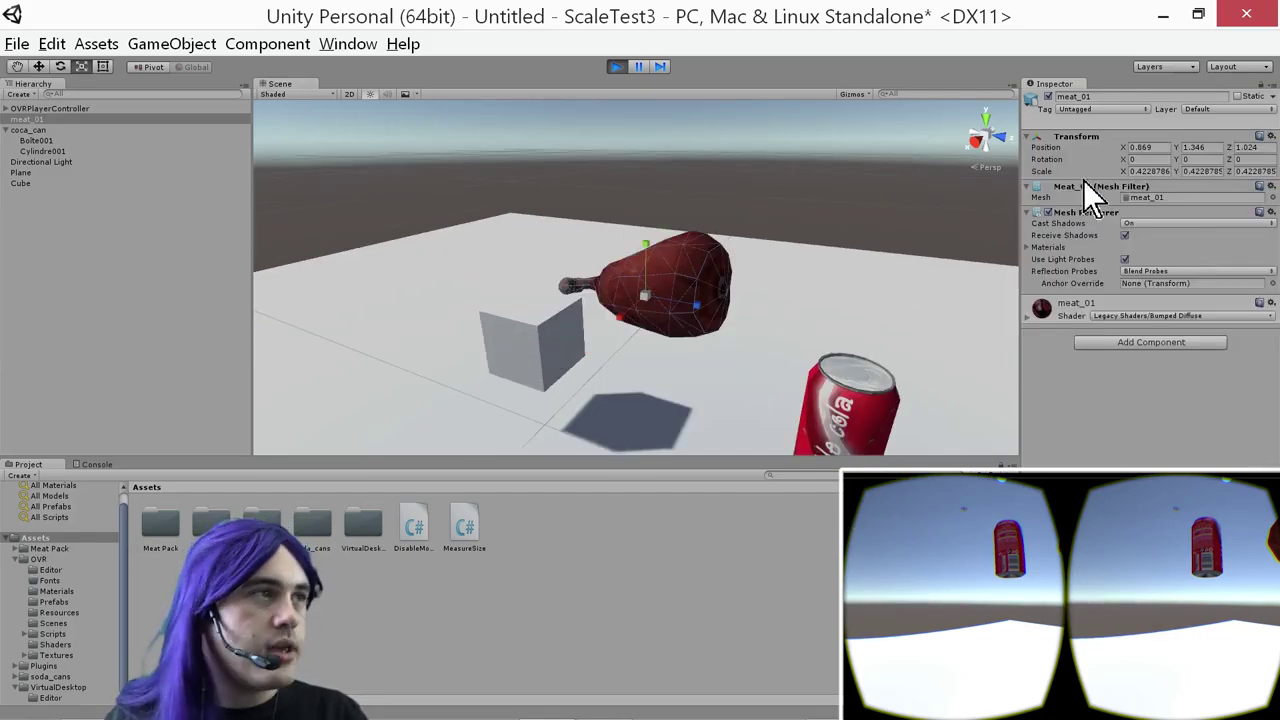
left_click(612, 66)
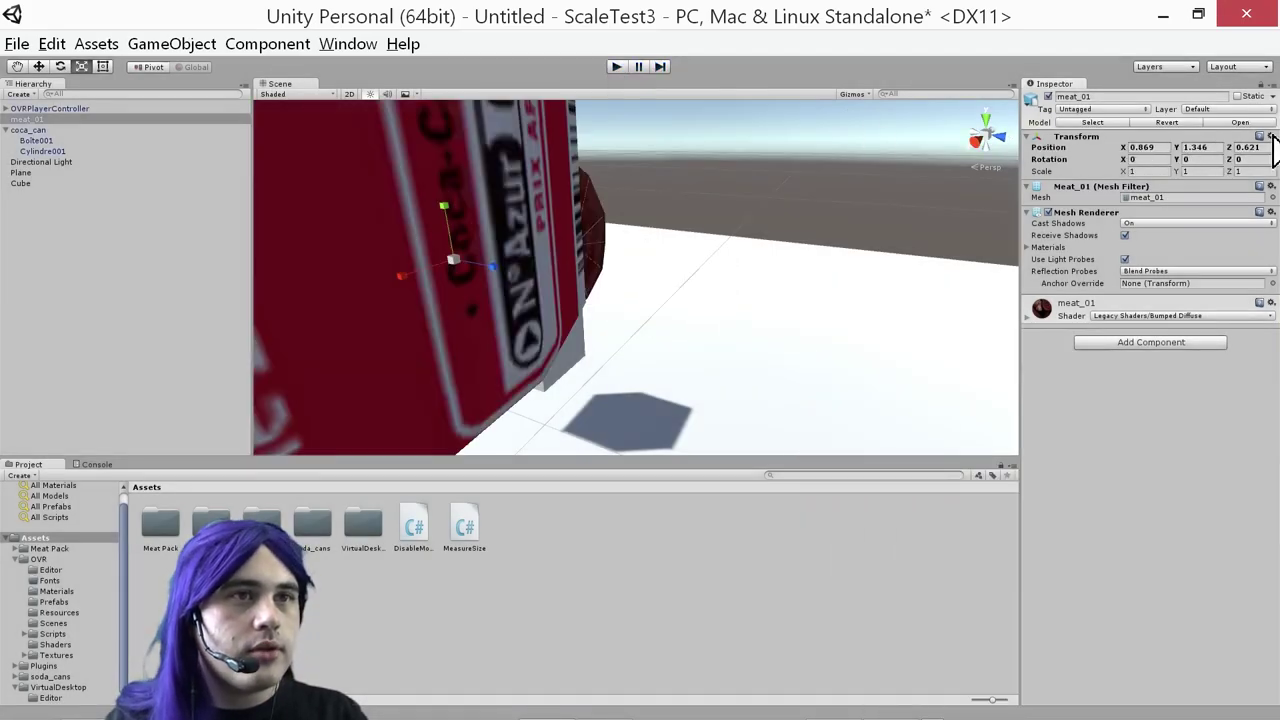
left_click(1271, 137)
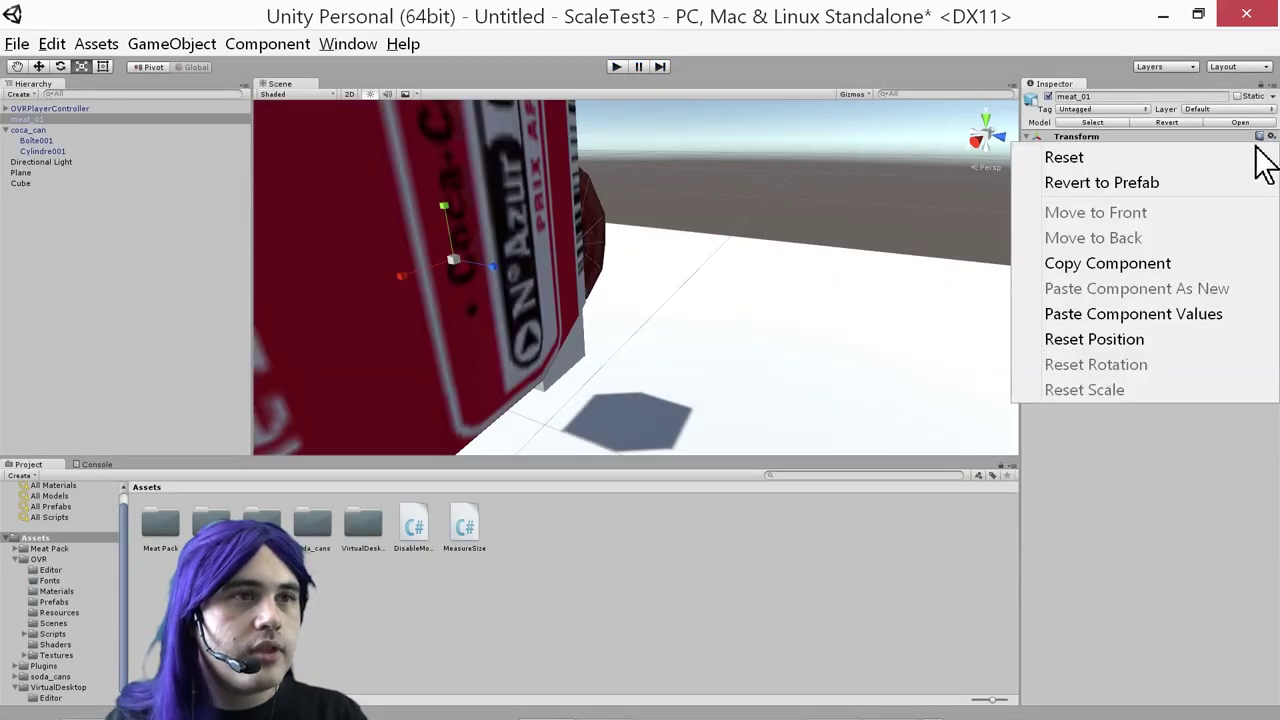
left_click(1128, 316)
right_click_drag(772, 279, 768, 315)
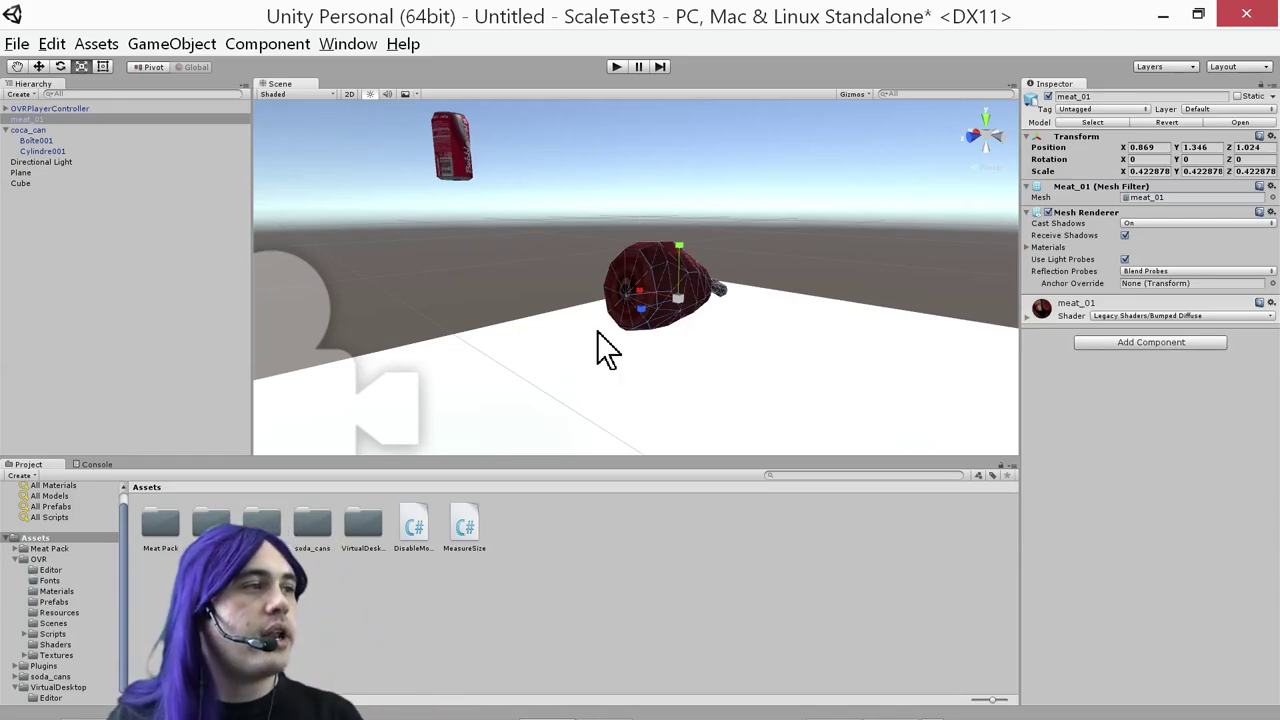
Select coca_can in the Scene view to inspect its Transform and Animator
left_click_drag(580, 366, 408, 317, "alt")
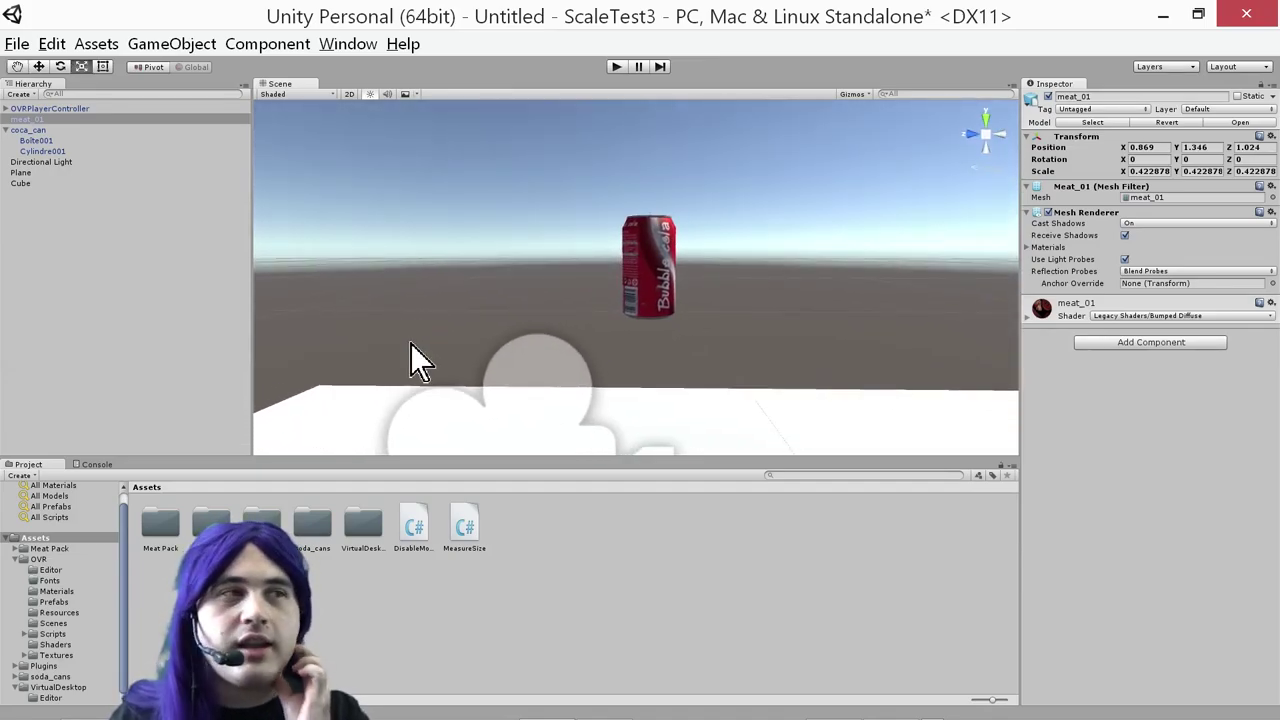
left_click(658, 284)
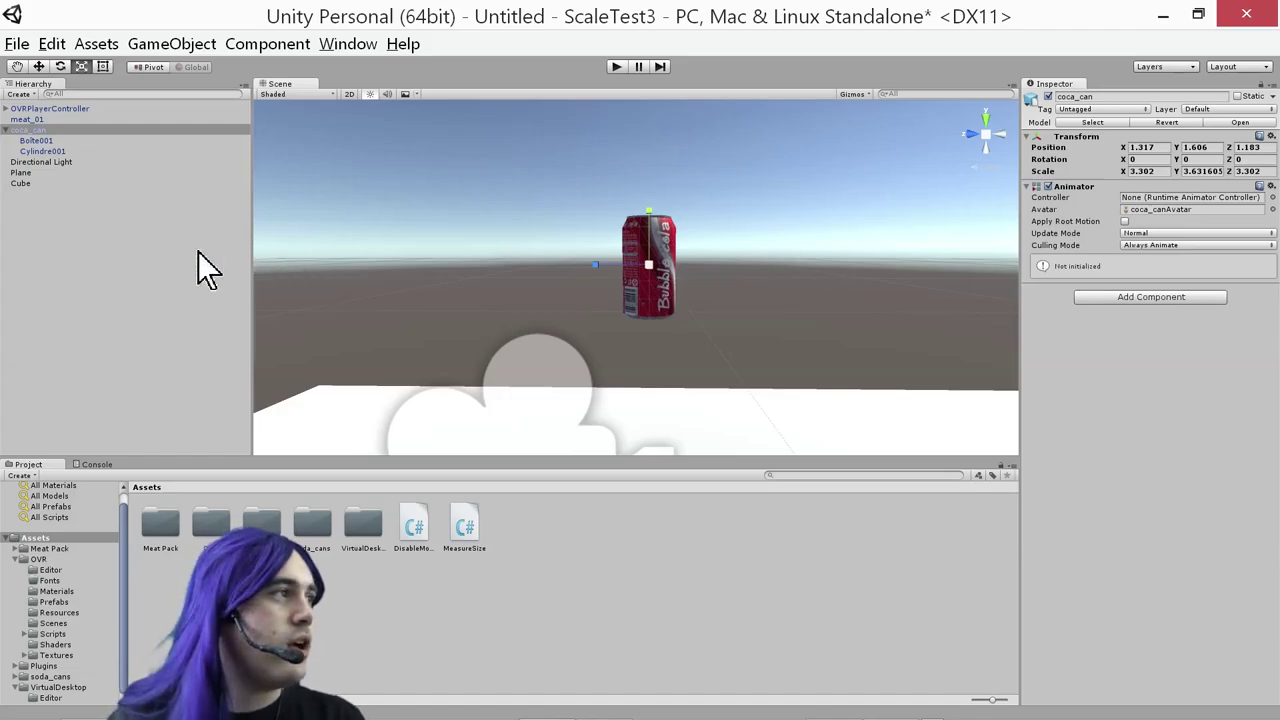
Create an empty GameObject named ScaleClues
left_click(197, 48)
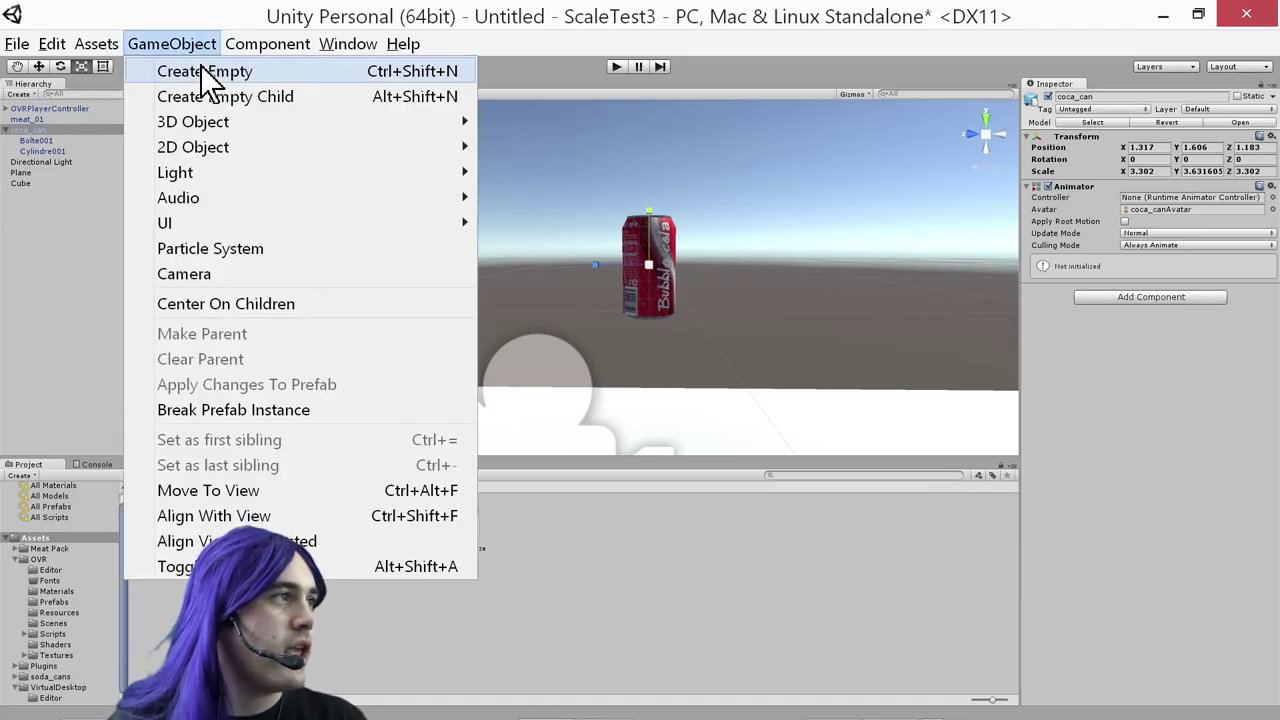
left_click(175, 71)
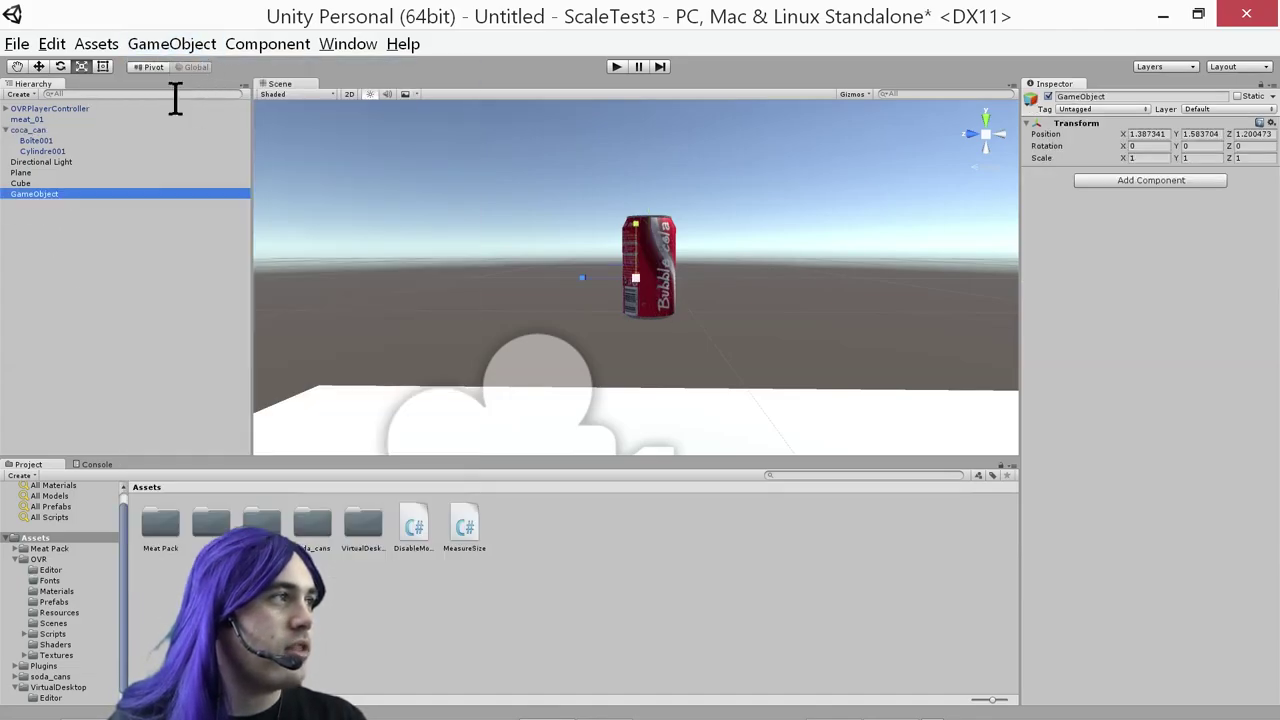
left_click(35, 195)
type("S")
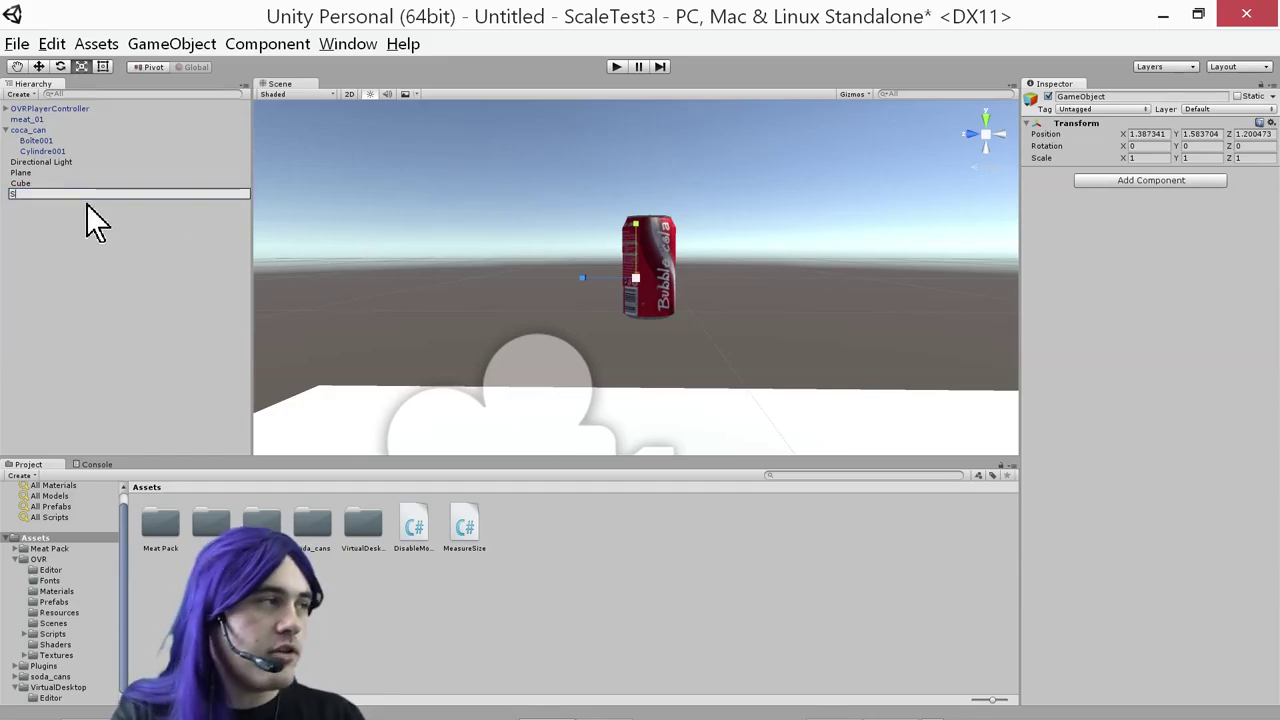
type("caleClues")
key("Return")
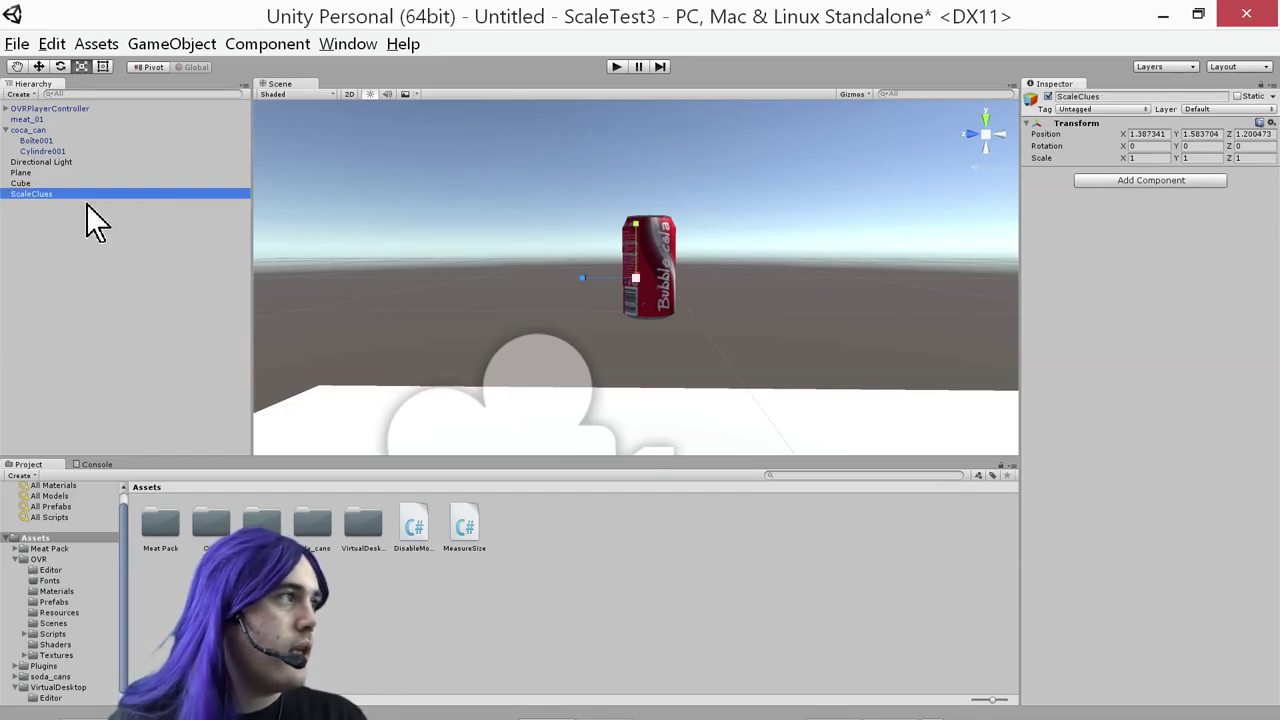
Make coca_can a child of ScaleClues, then toggle ScaleClues off and back on
left_click_drag(36, 131, 33, 195)
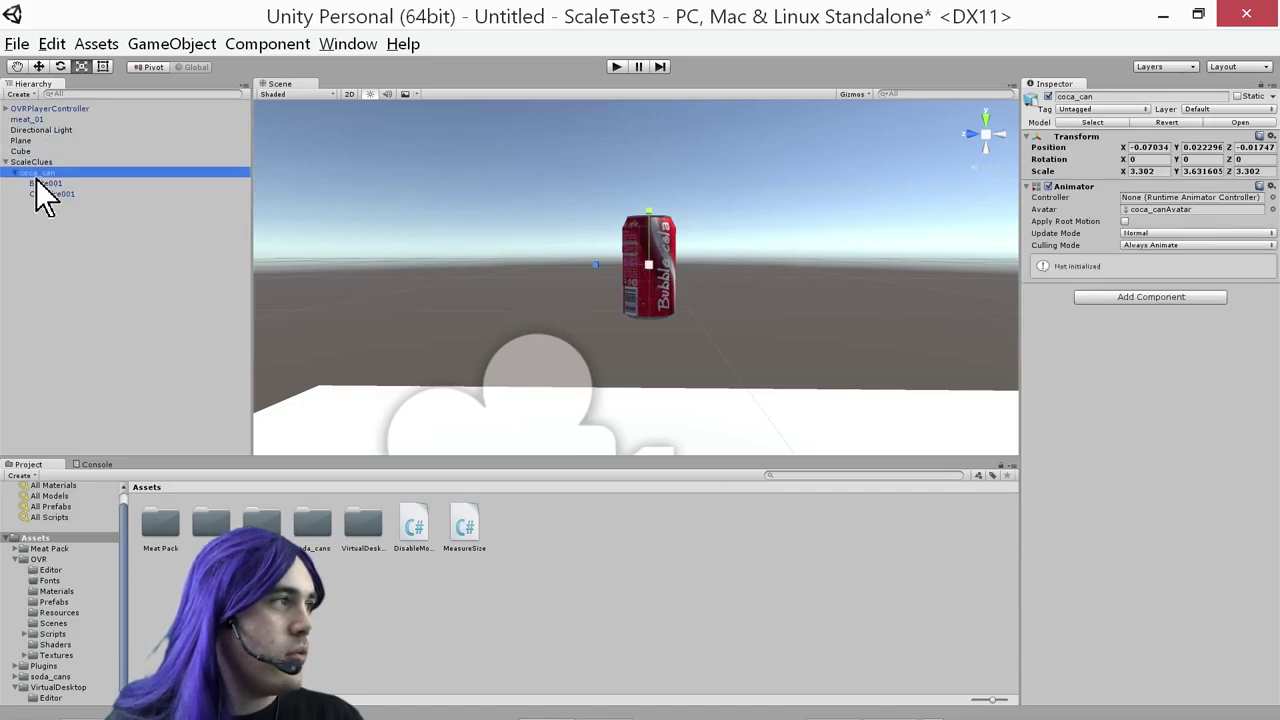
left_click(30, 162)
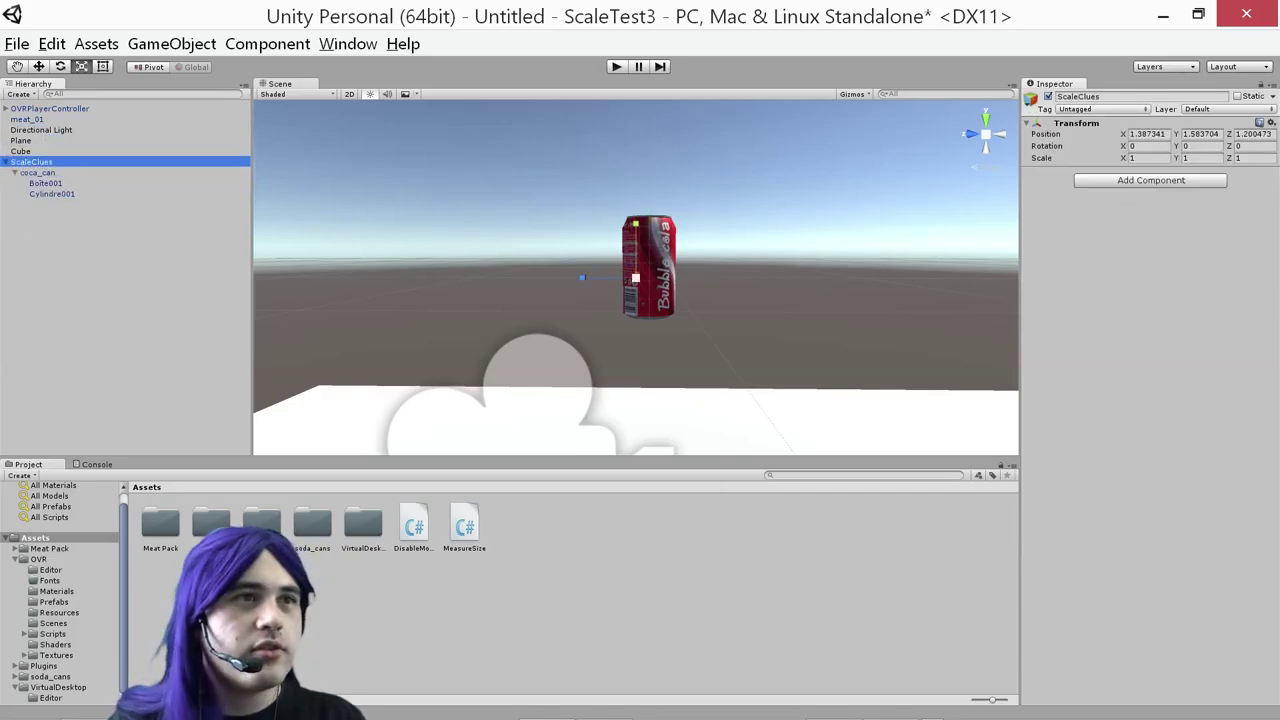
left_click(1047, 97)
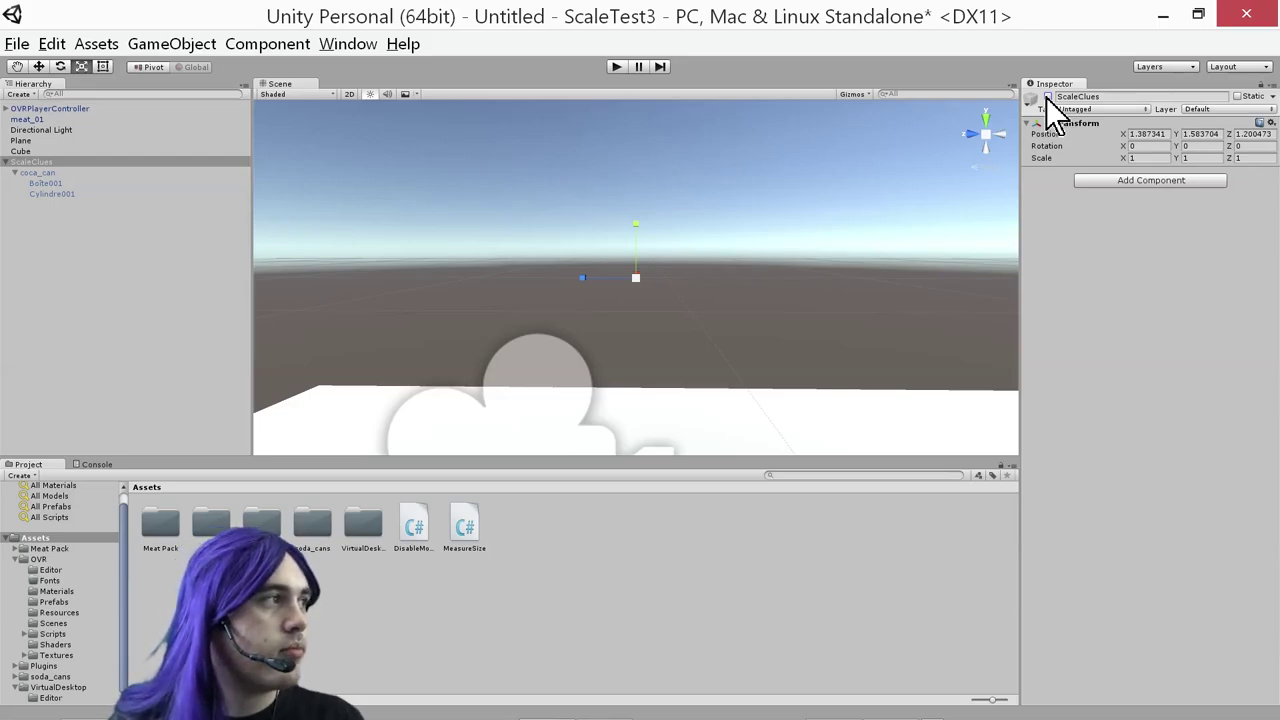
left_click(1047, 97)
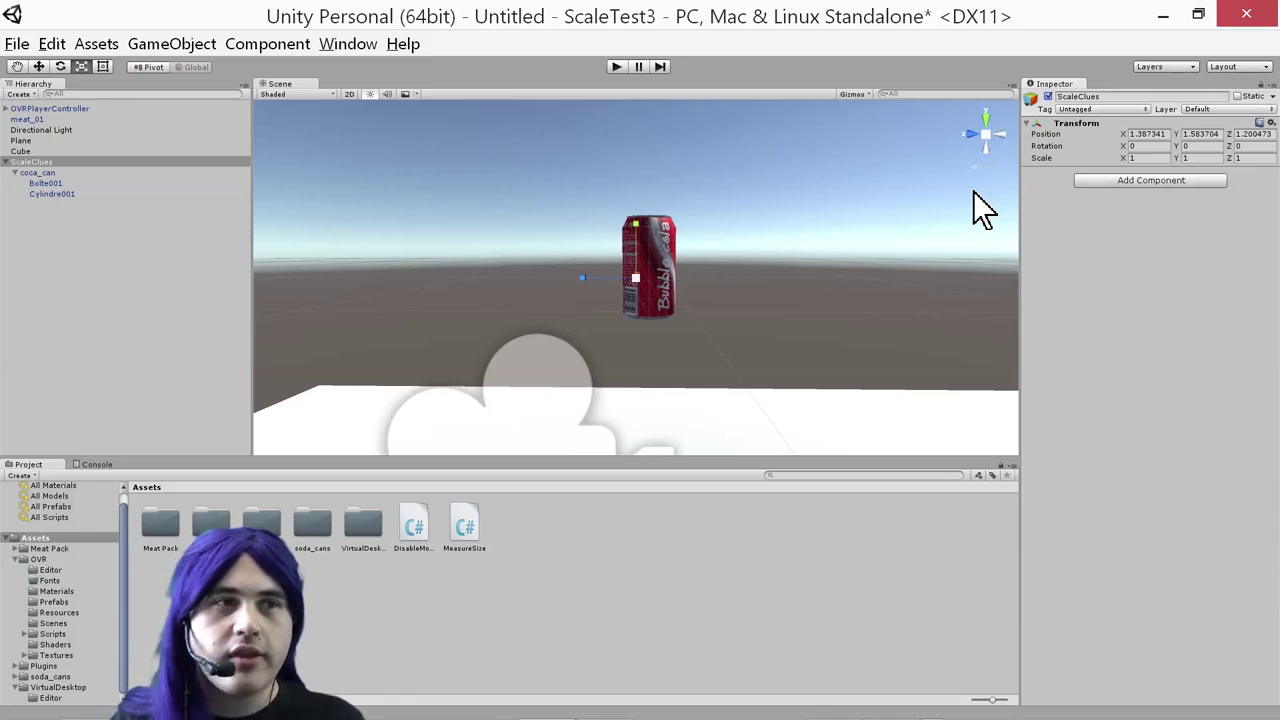
Orbit the Scene view around the can
right_click_drag(680, 400, 874, 437)
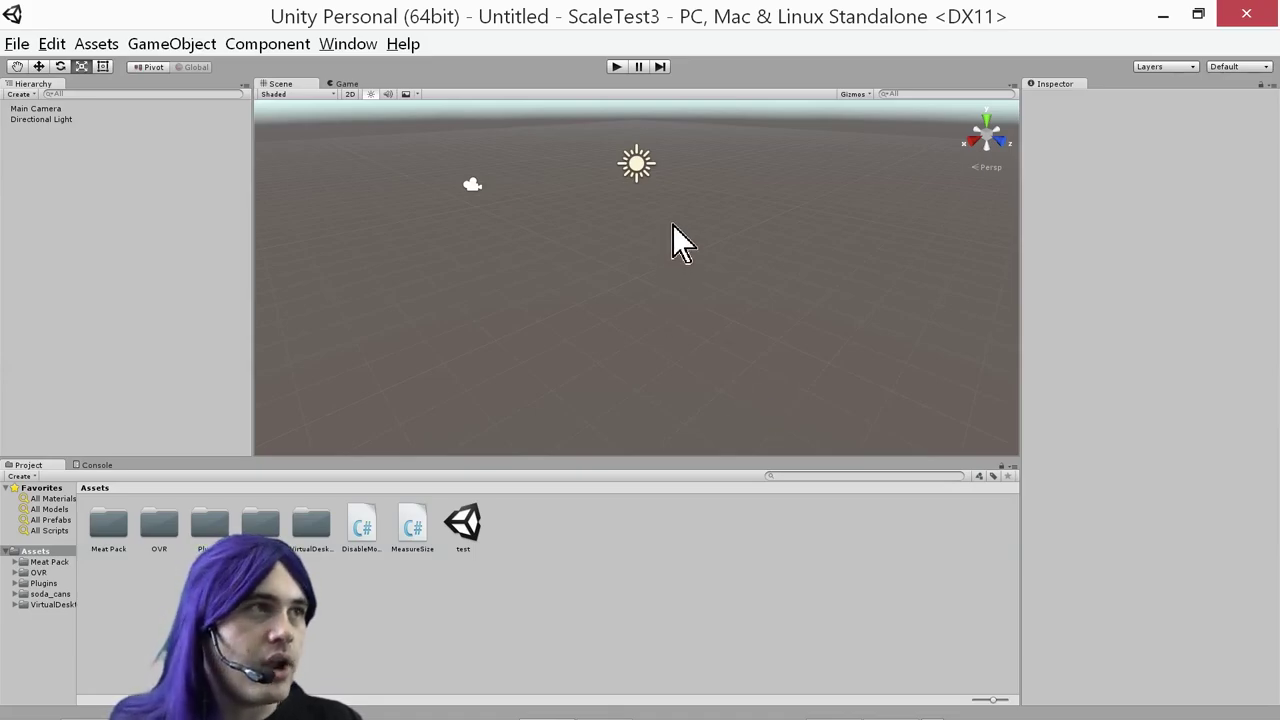
Add a 3D Plane to the new scene
left_click(200, 46)
mouse_move(243, 118)
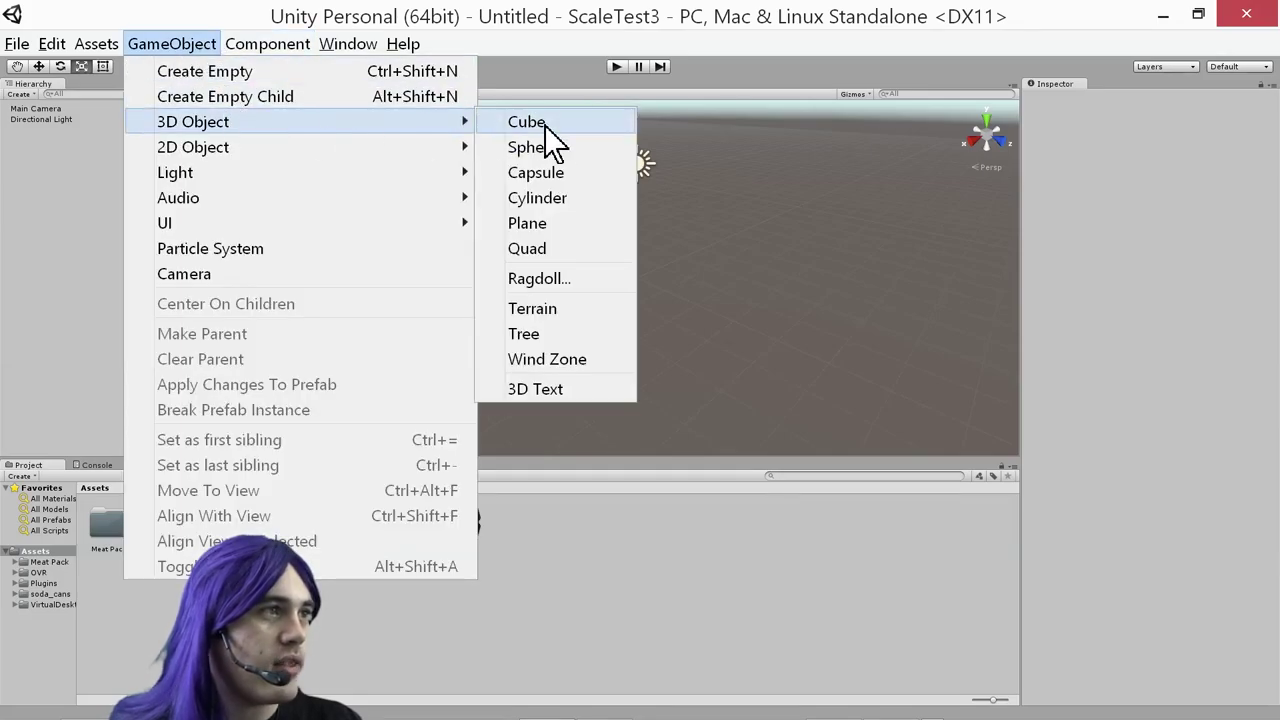
left_click(558, 223)
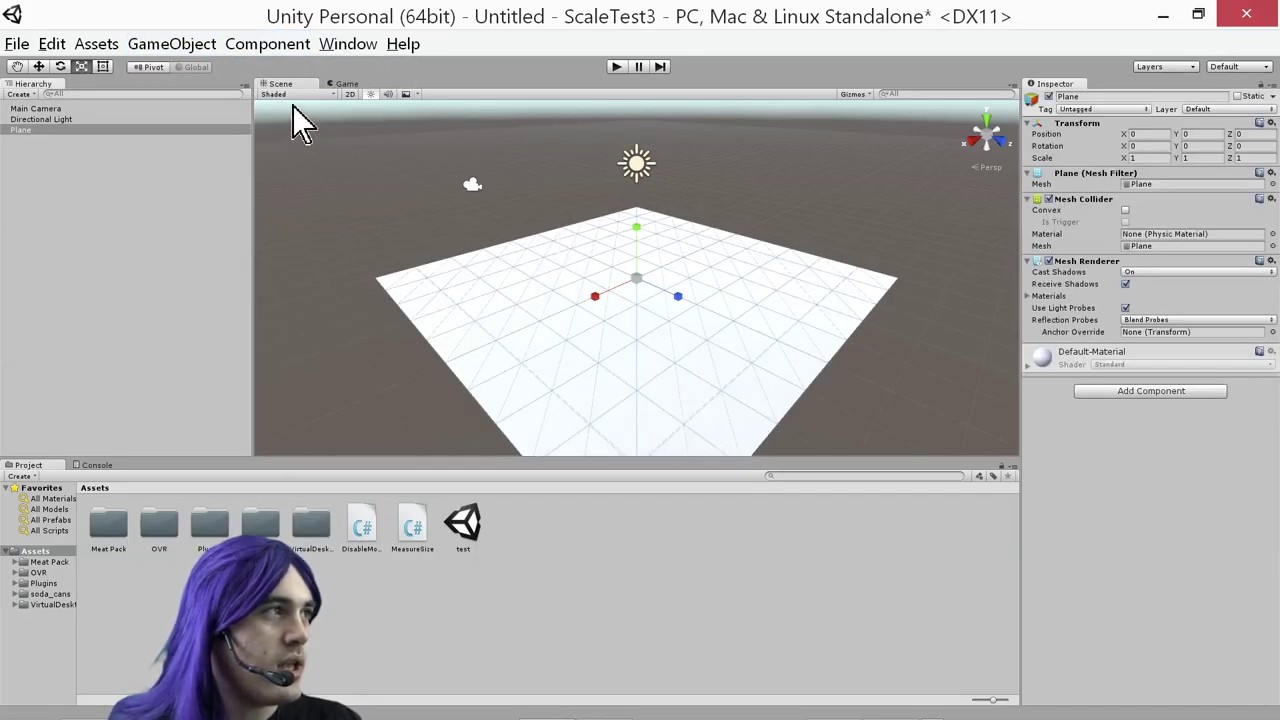
Place the OVRPlayerController prefab from OVR/Prefabs on the plane at Y 1.2, rotated about -119° on Y
left_click(19, 584)
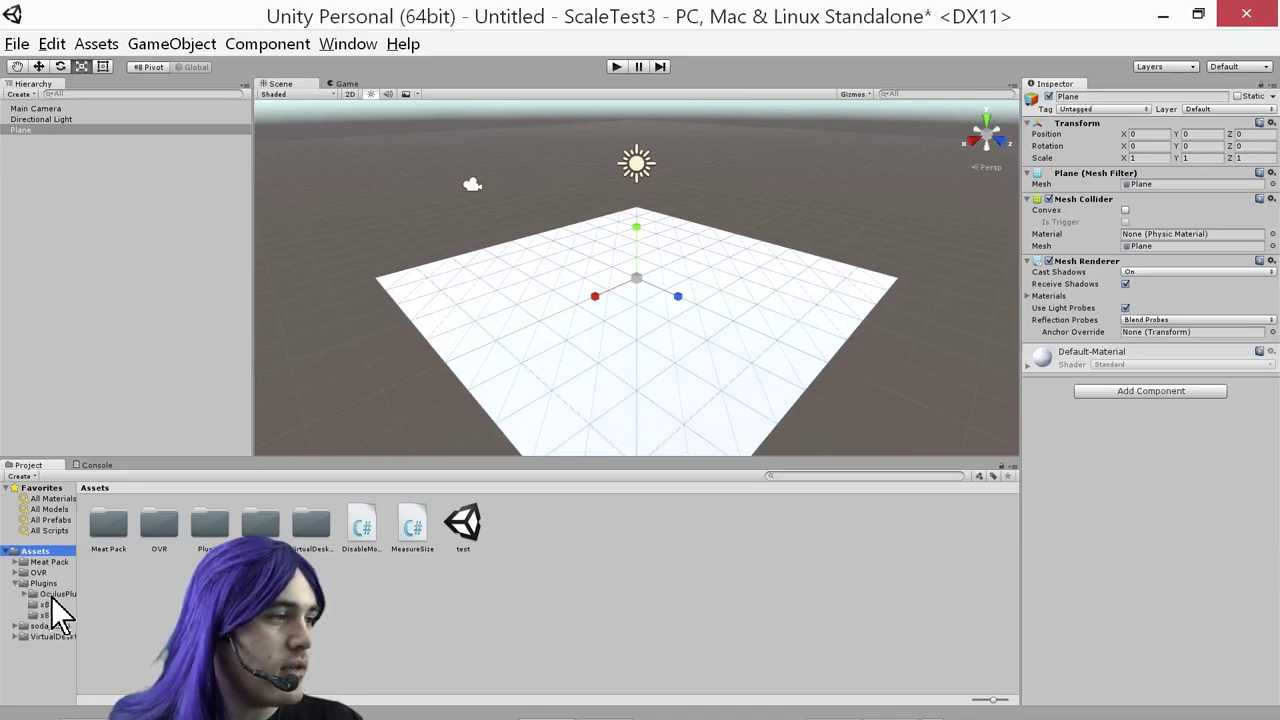
left_click(14, 573)
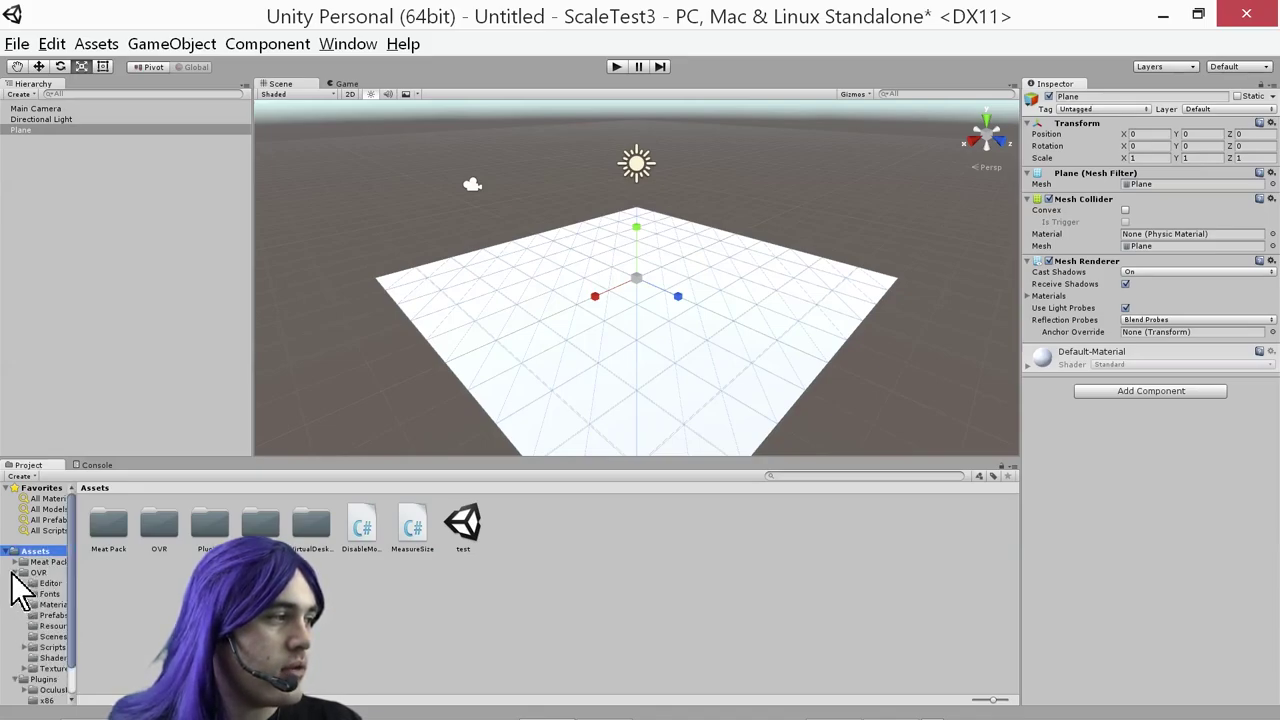
left_click(52, 617)
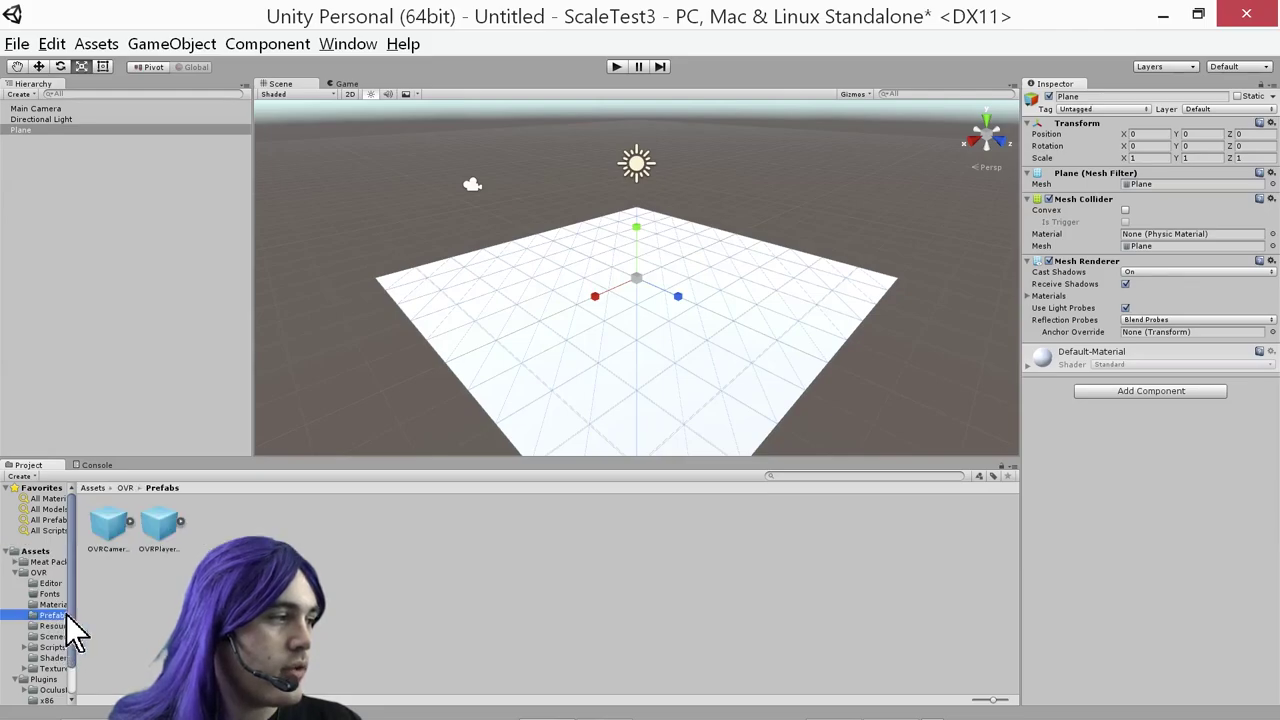
left_click_drag(152, 540, 638, 356)
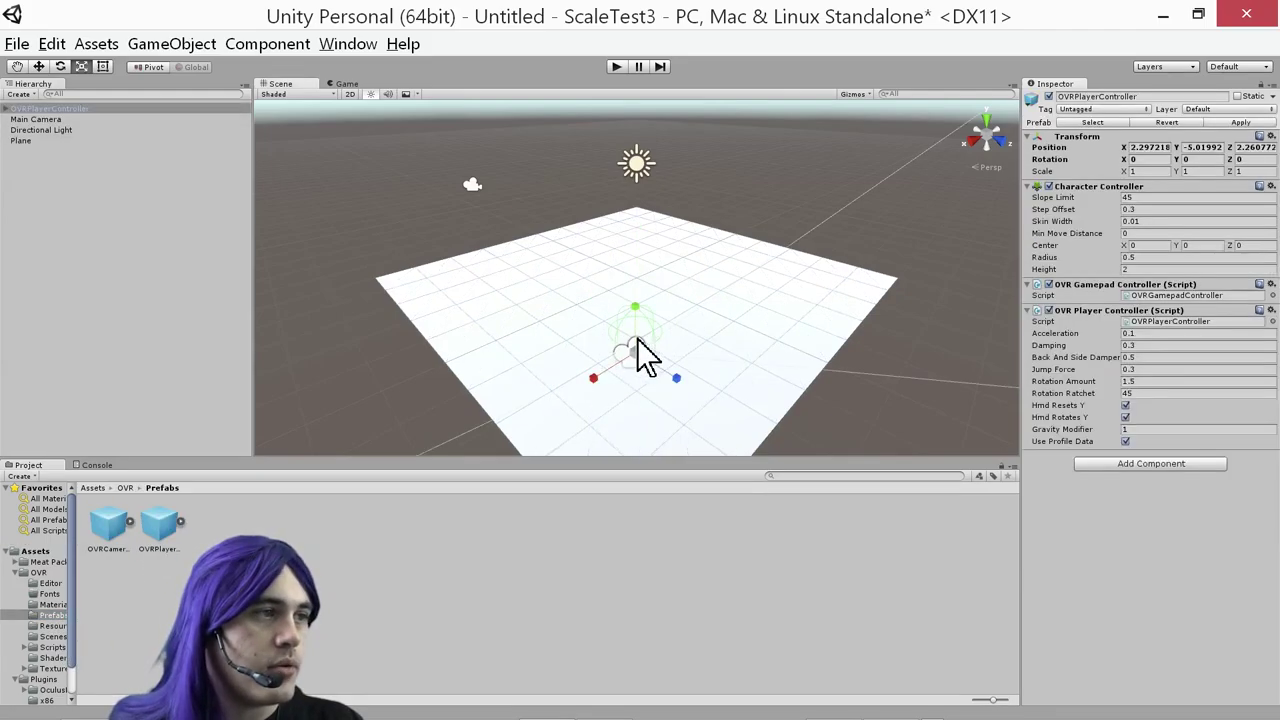
left_click_drag(645, 269, 651, 271)
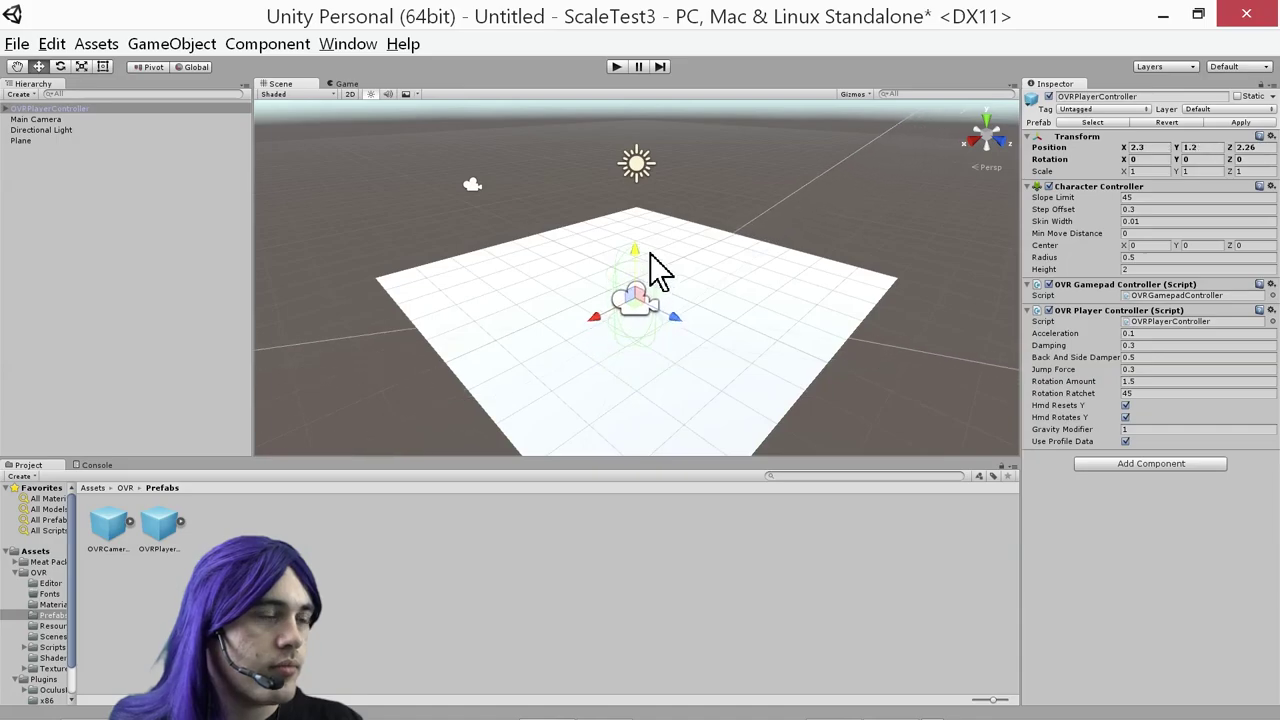
key("e")
left_click_drag(612, 327, 842, 290)
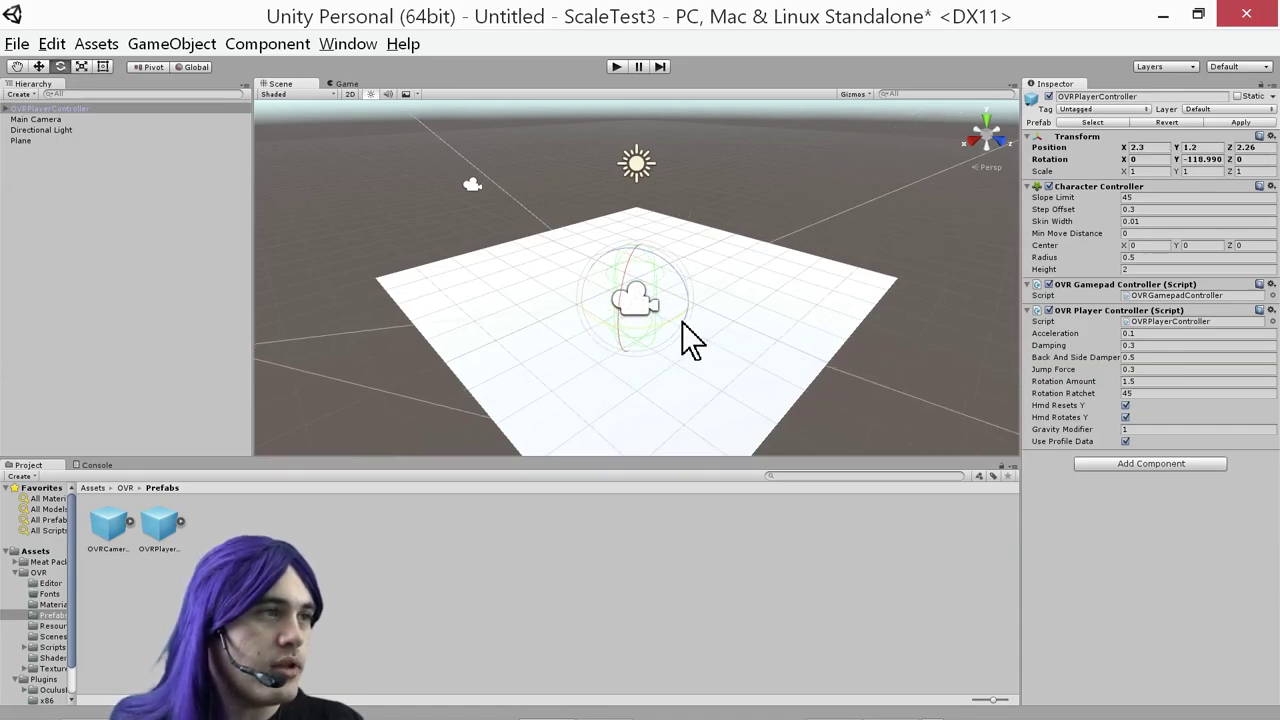
left_click_drag(686, 337, 803, 315, "alt")
Create a Cube and move it onto the plane at X 0.556, Y 0.75, Z -0.58
left_click(280, 44)
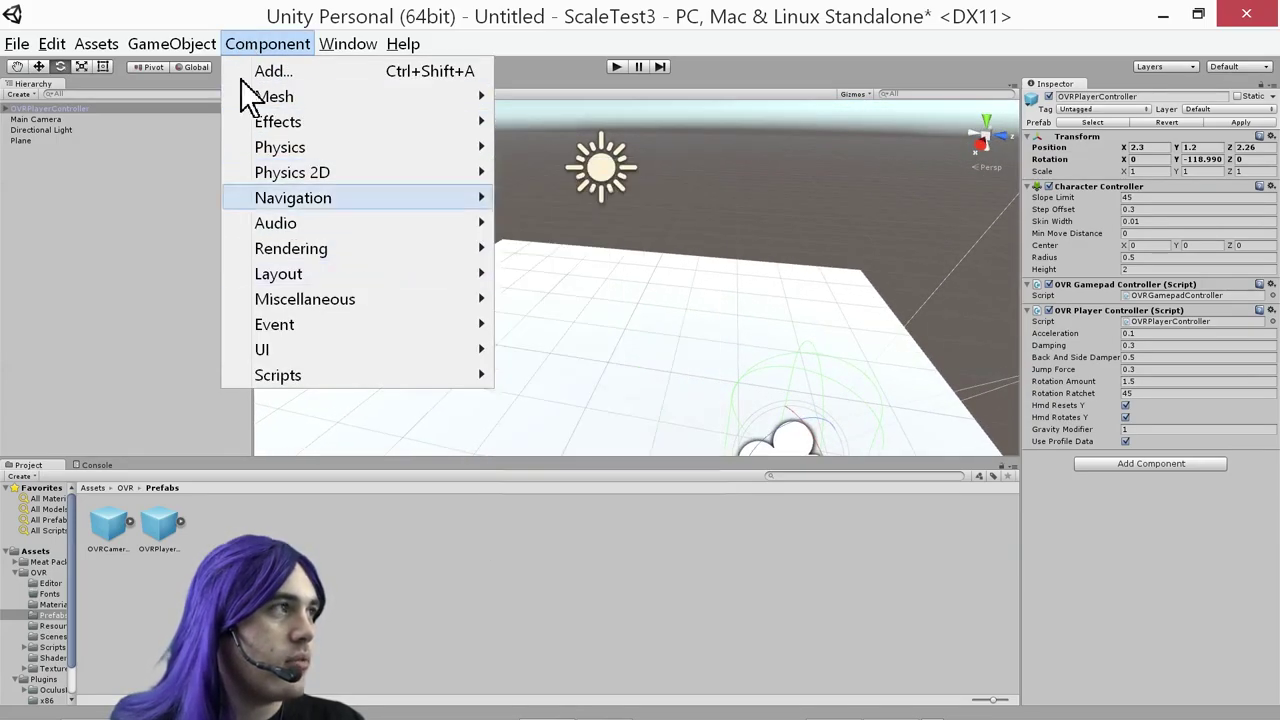
mouse_move(171, 44)
mouse_move(228, 121)
left_click(520, 122)
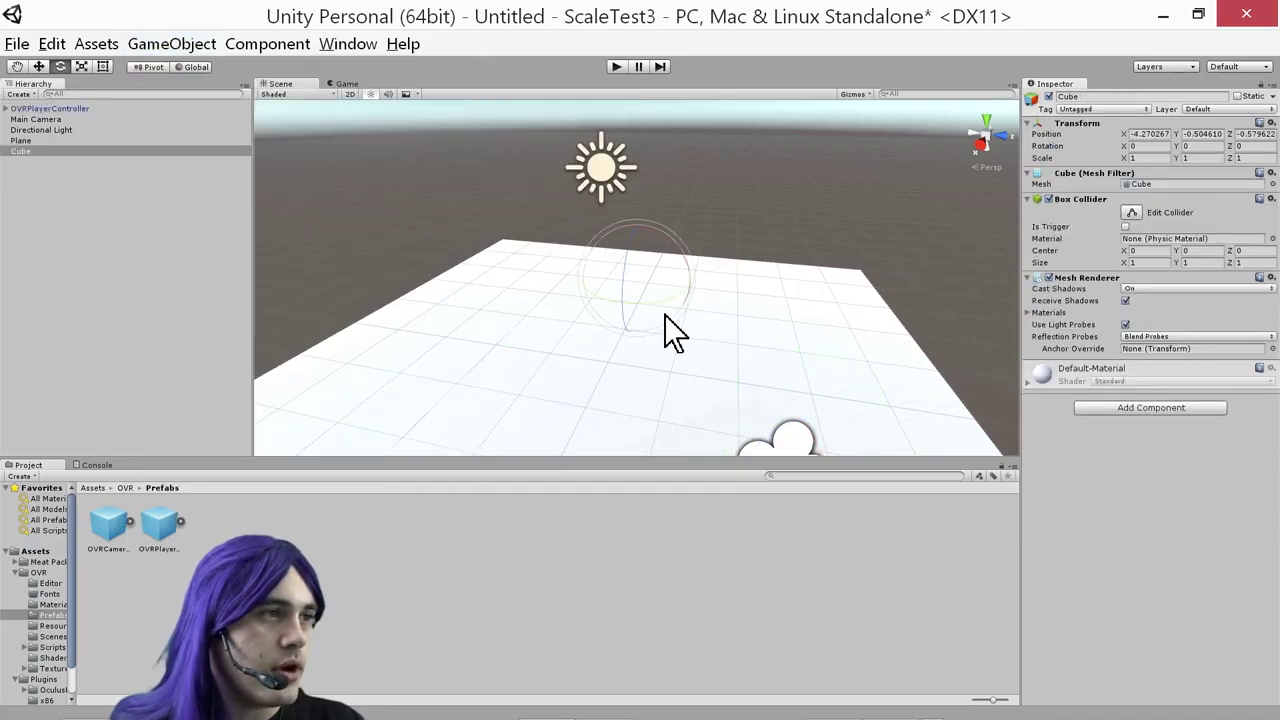
key("w")
left_click_drag(623, 309, 574, 284)
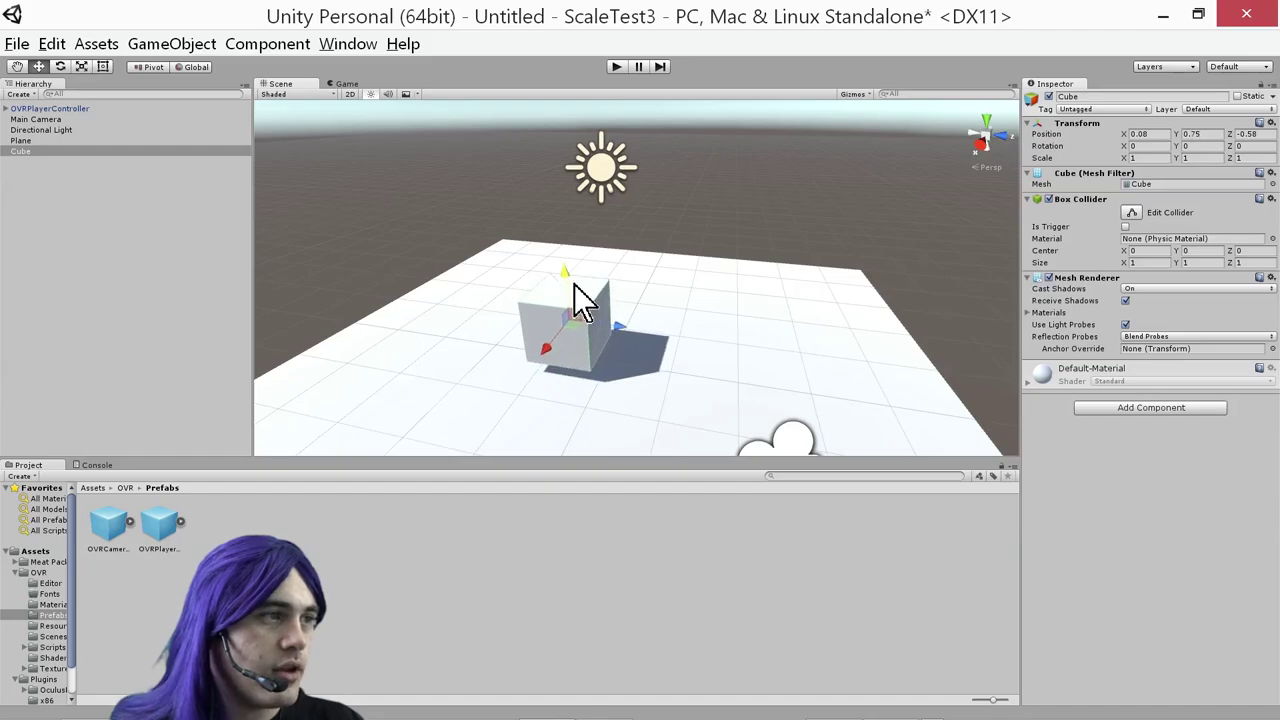
left_click_drag(601, 371, 574, 350, "alt")
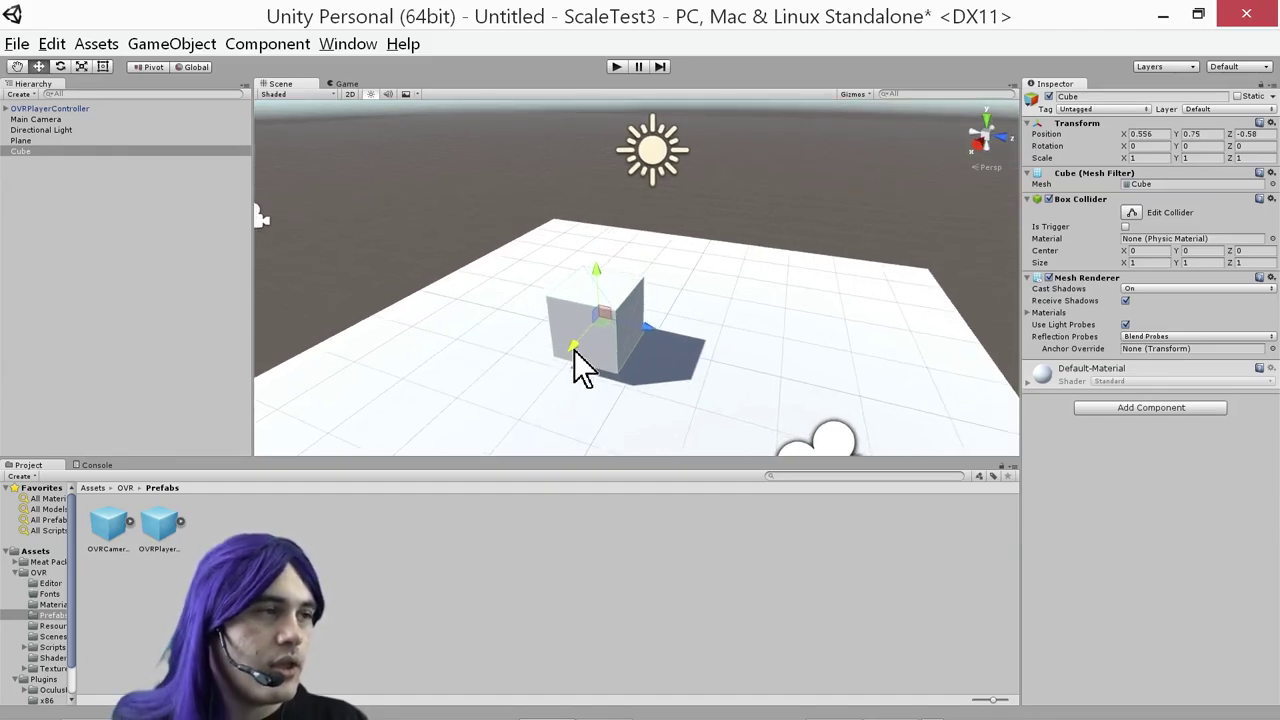
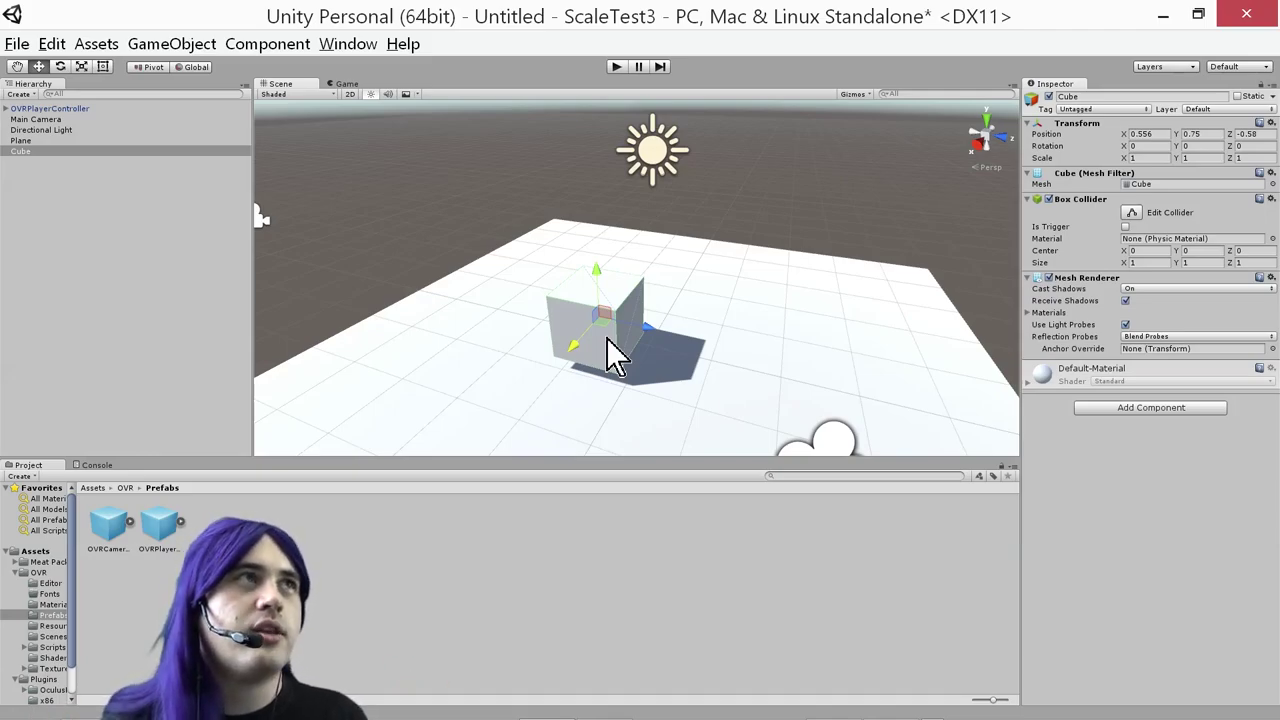
Convert 6 inches to metres in Windows Calculator: 2.54 × 6 ÷ 100 = 0.1524
key("super+r")
type("cal")
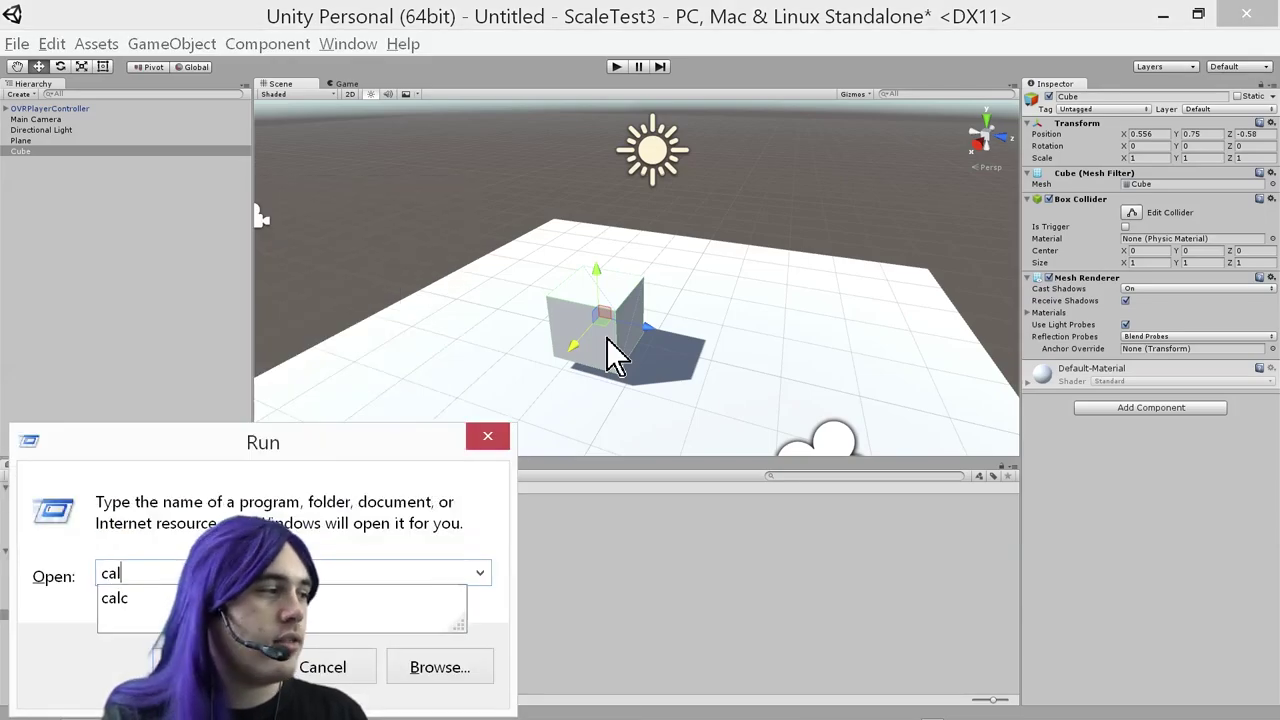
type("c")
key("Return")
type("2.54*6")
key("Return")
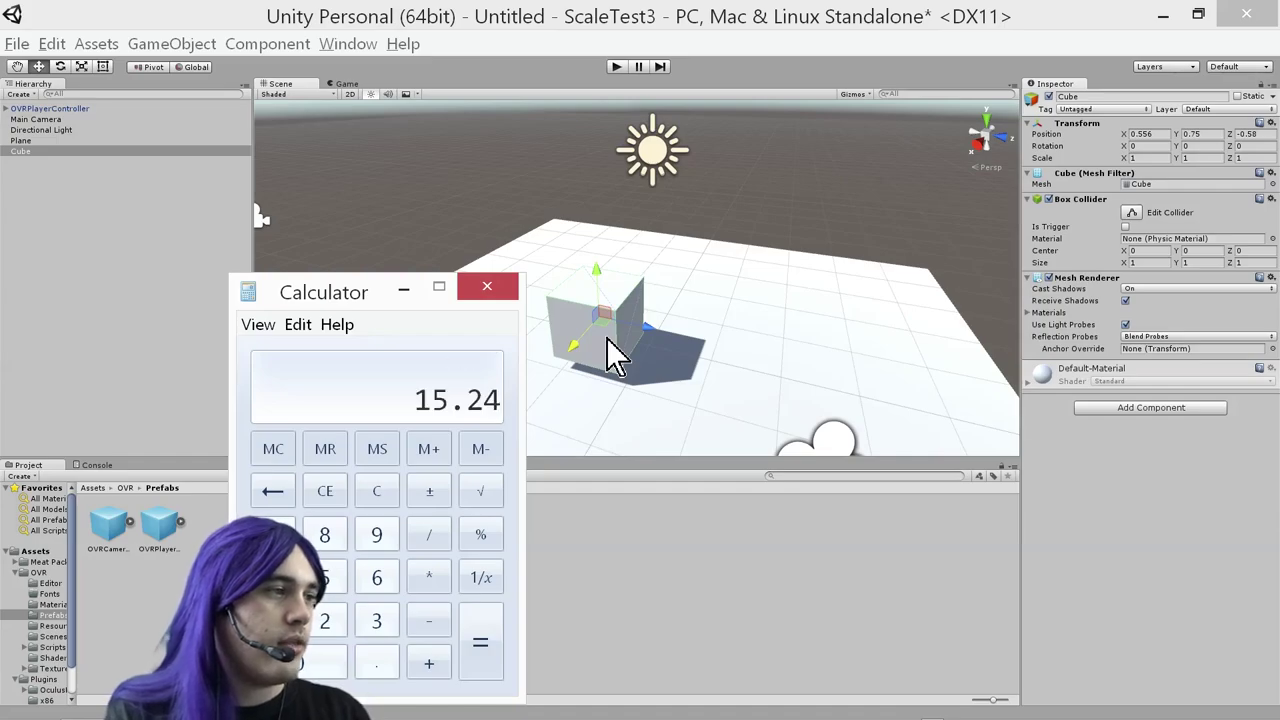
type("/100")
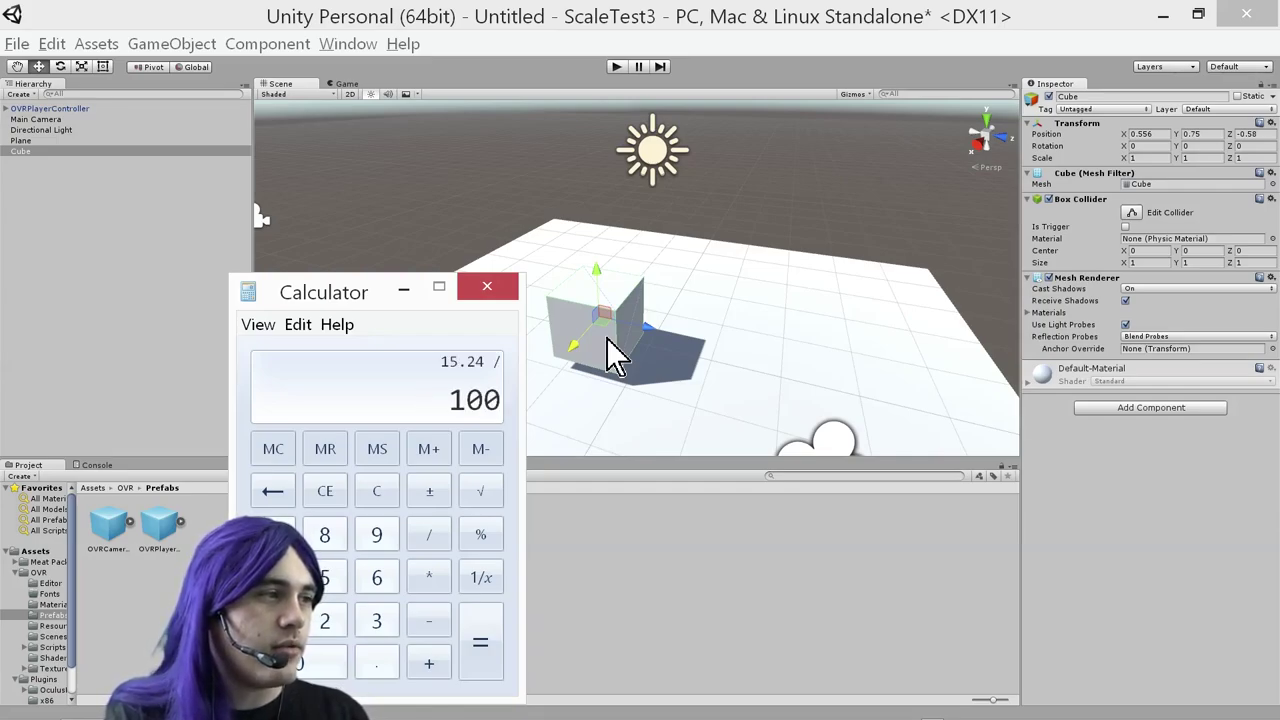
key("Return")
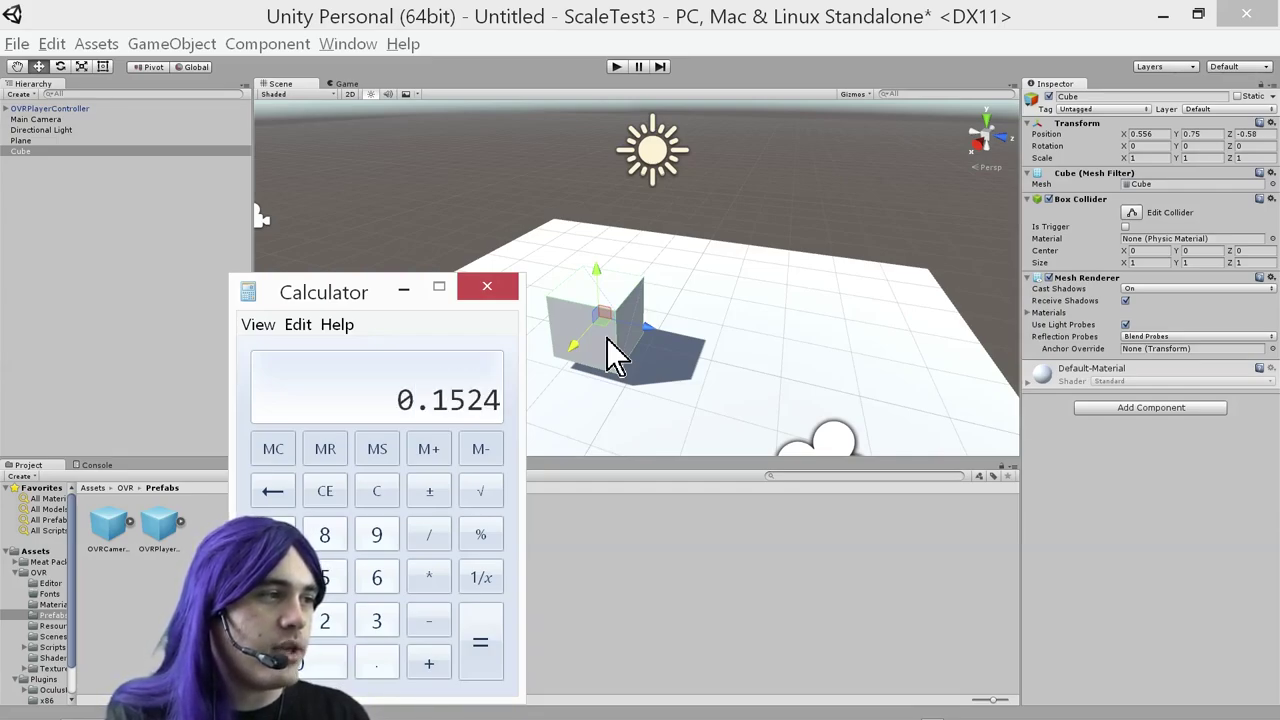
left_click(606, 338)
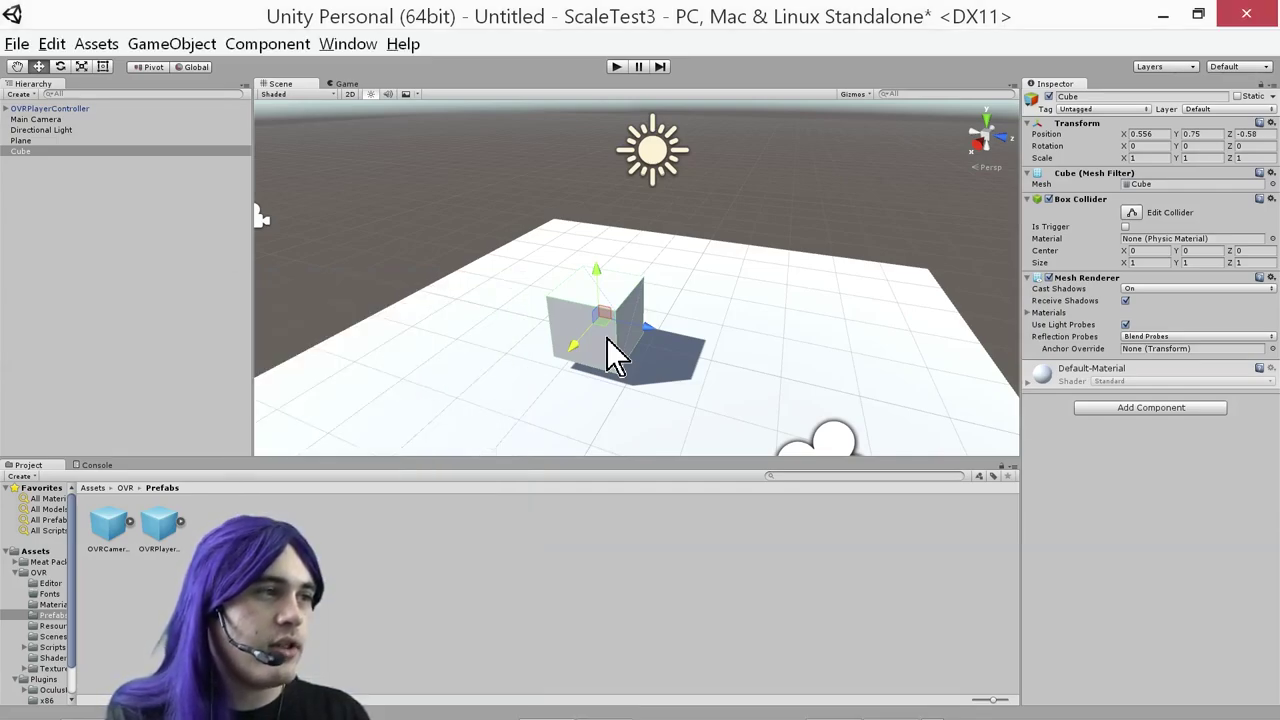
Try a Z scale of 0.1, restore it to 1, then set the cube's X scale to 0.15
left_click(1247, 159)
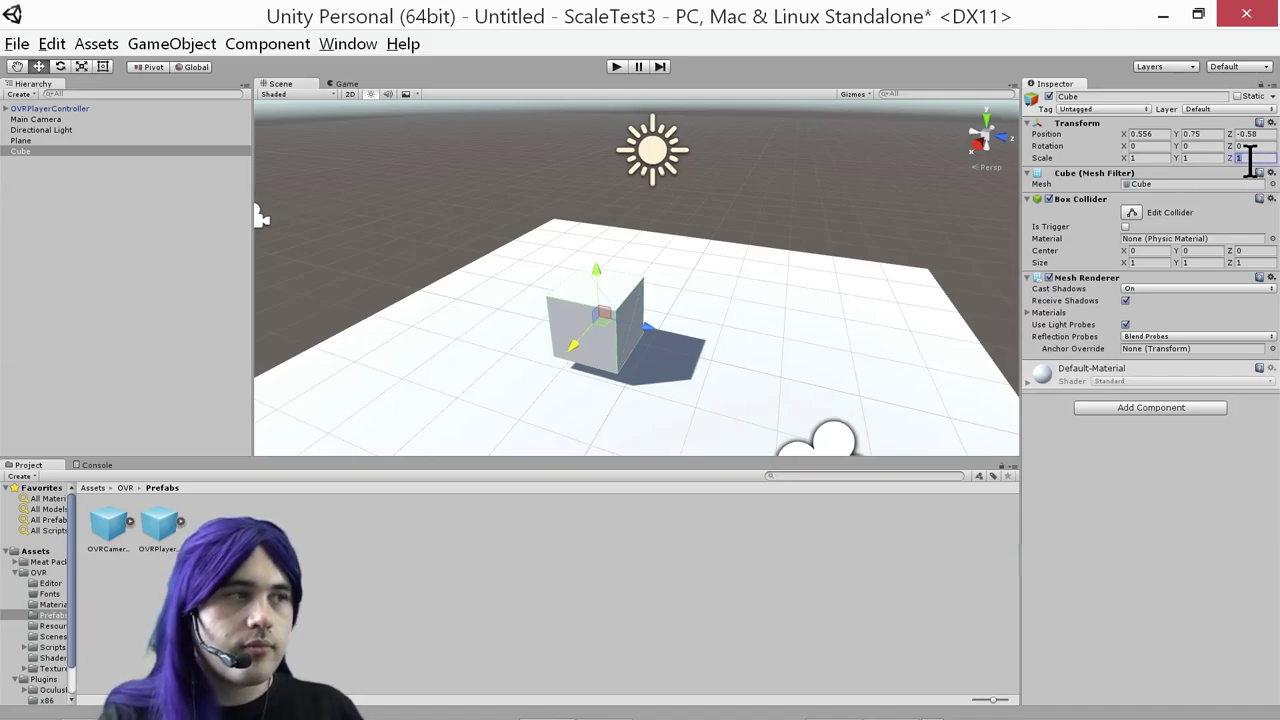
type("0.1")
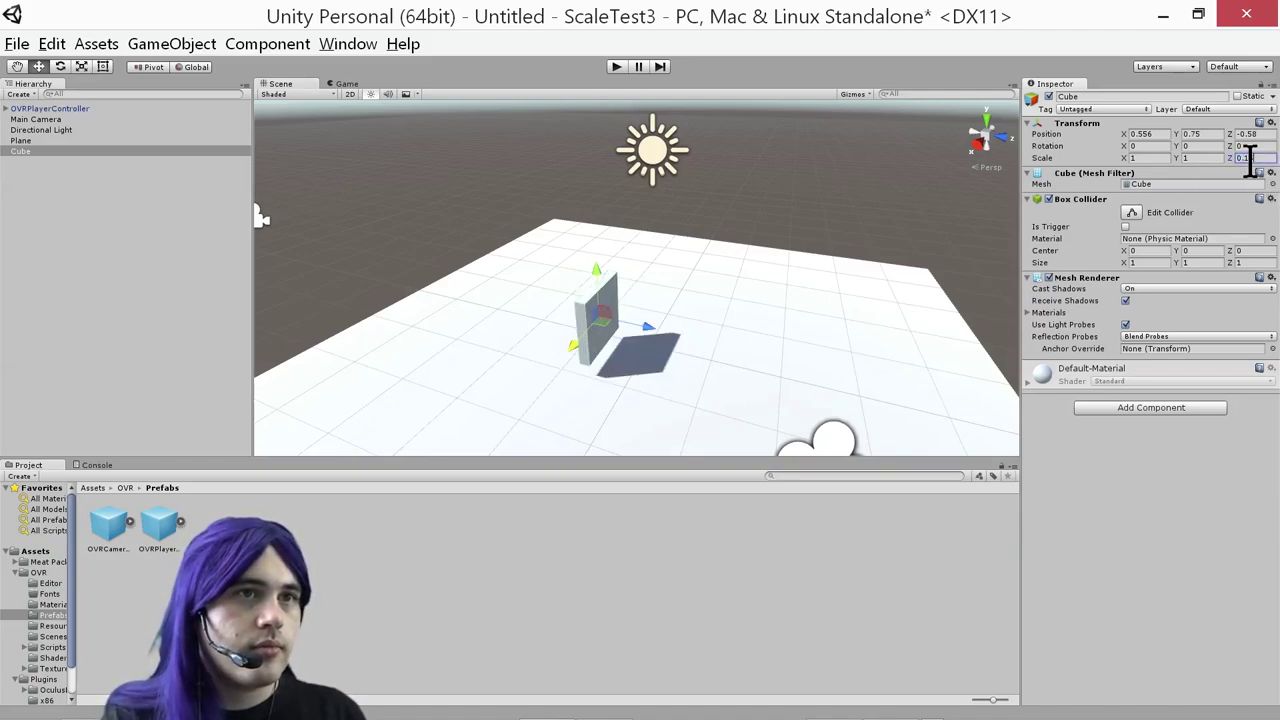
double_click(1247, 159)
type("1")
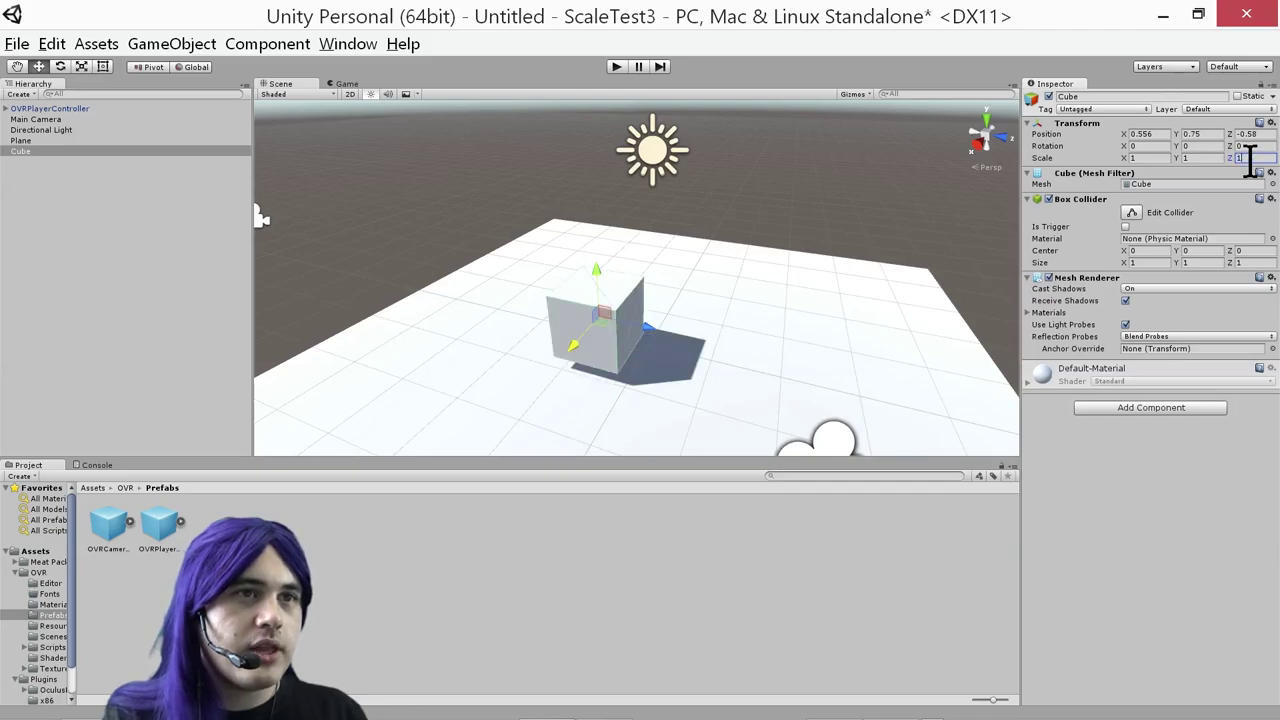
key("shift+Tab")
key("shift+Tab")
type("0.15")
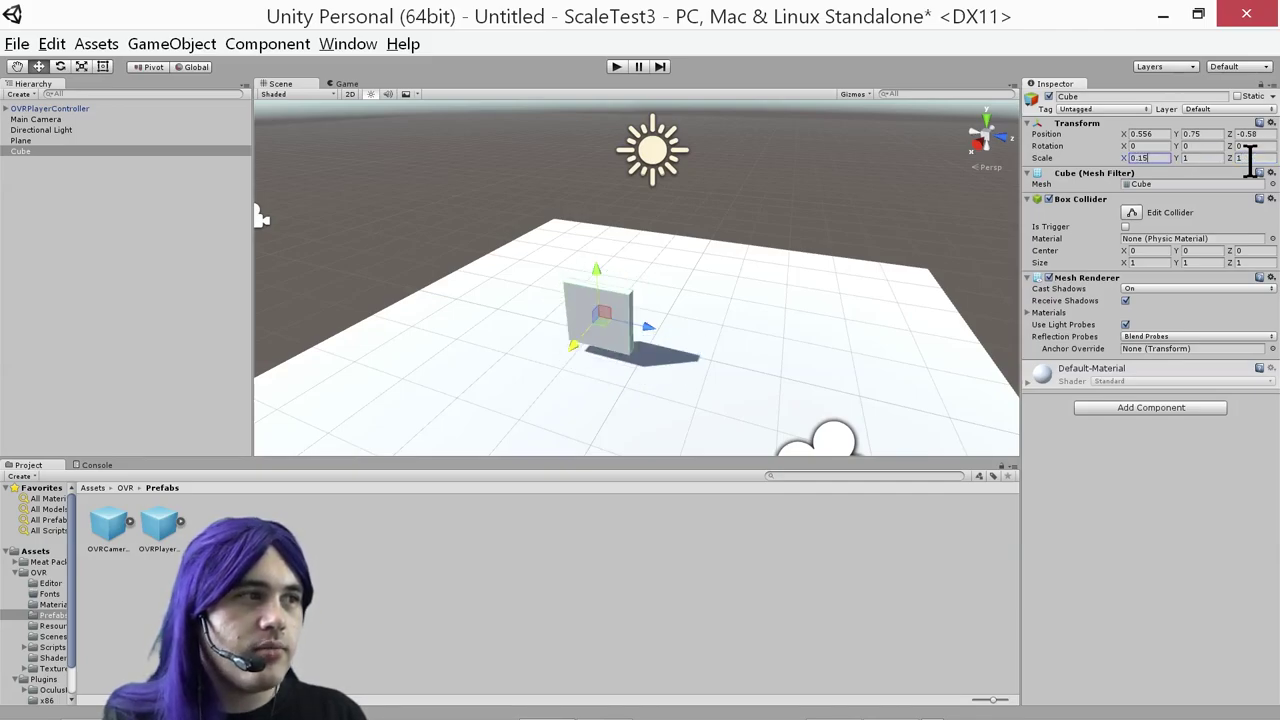
key("Tab")
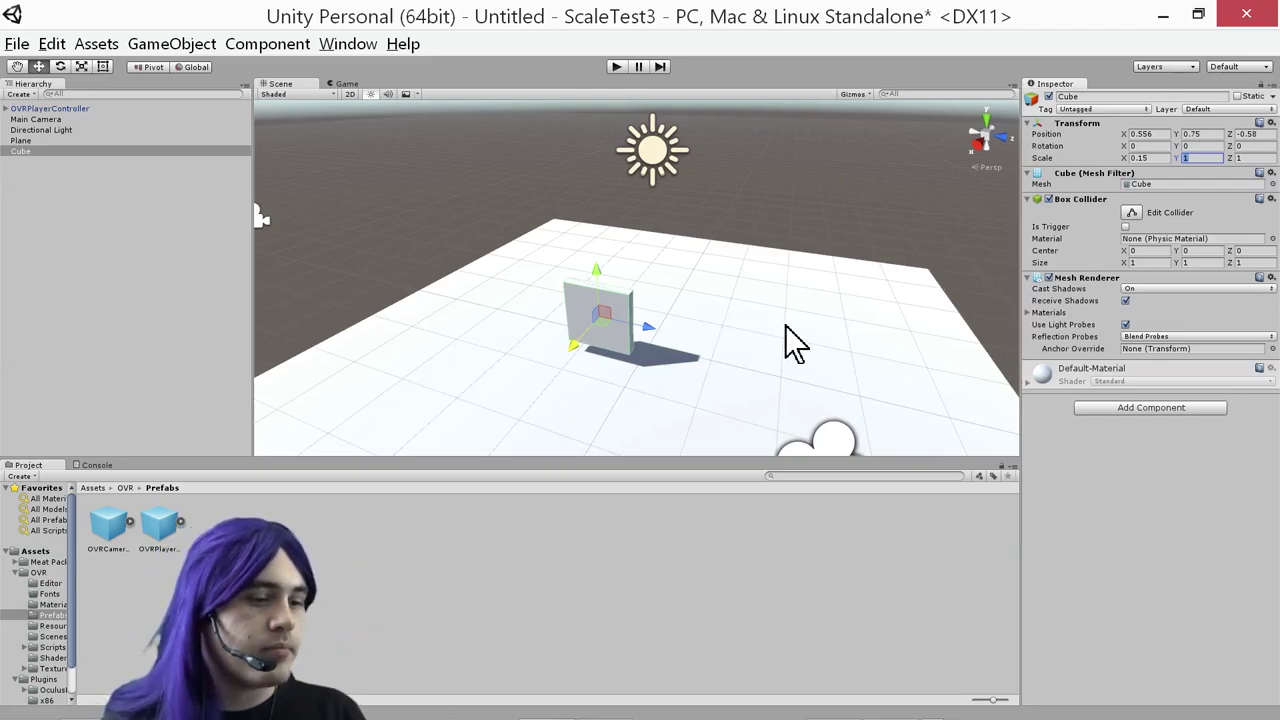
Search Google for '8 ft in m' and copy the 2.4384 metre result
key("super")
key("alt+Tab")
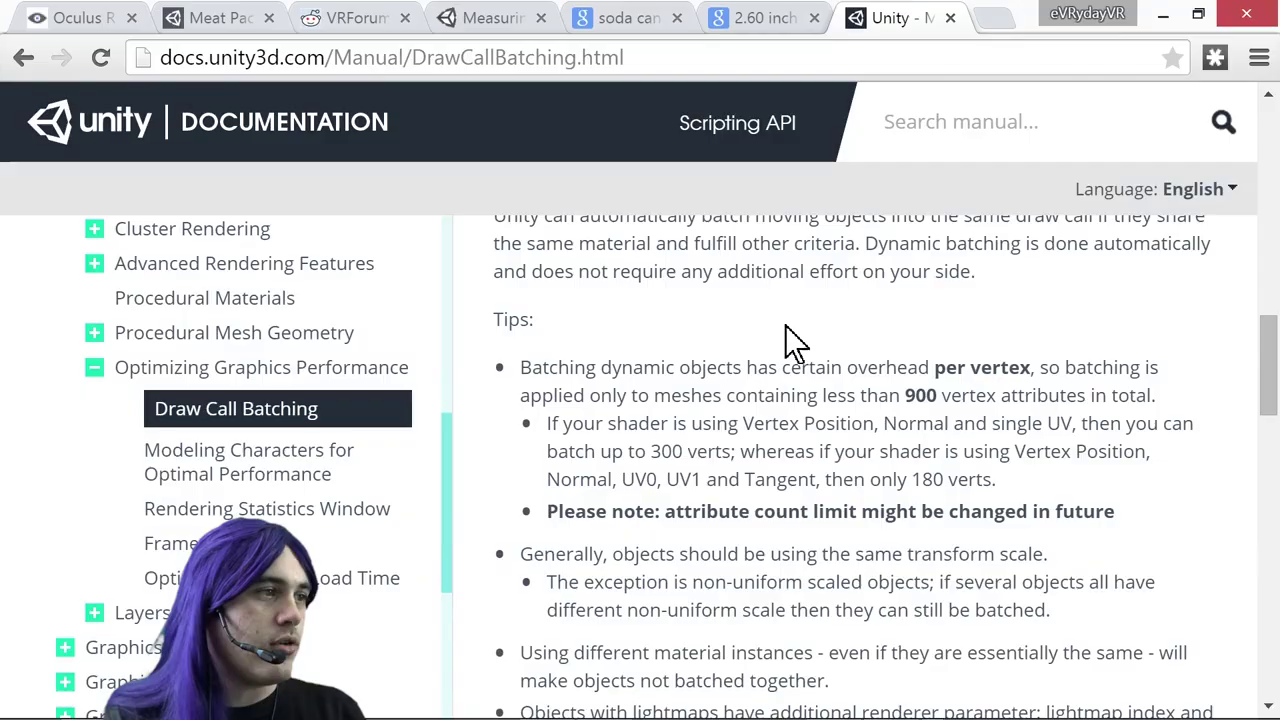
key("ctrl+t")
type("8 ft in m")
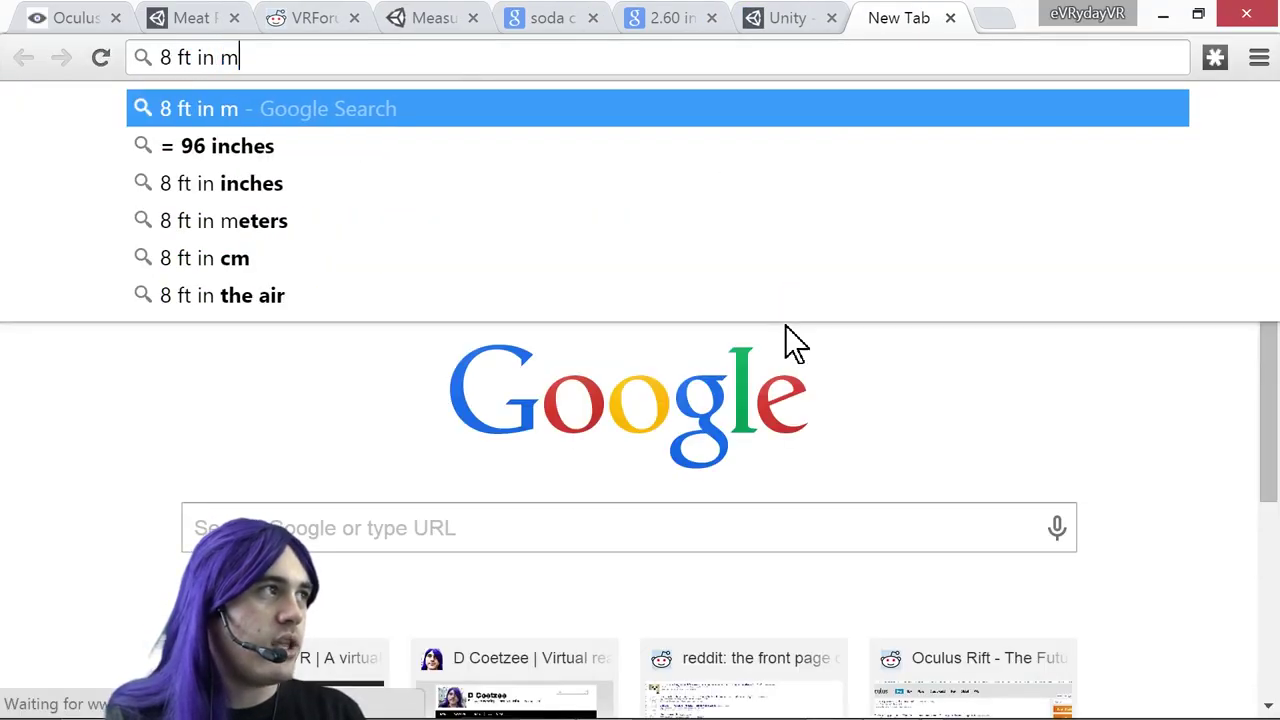
key("Return")
scroll(585, 420, "down", 3)
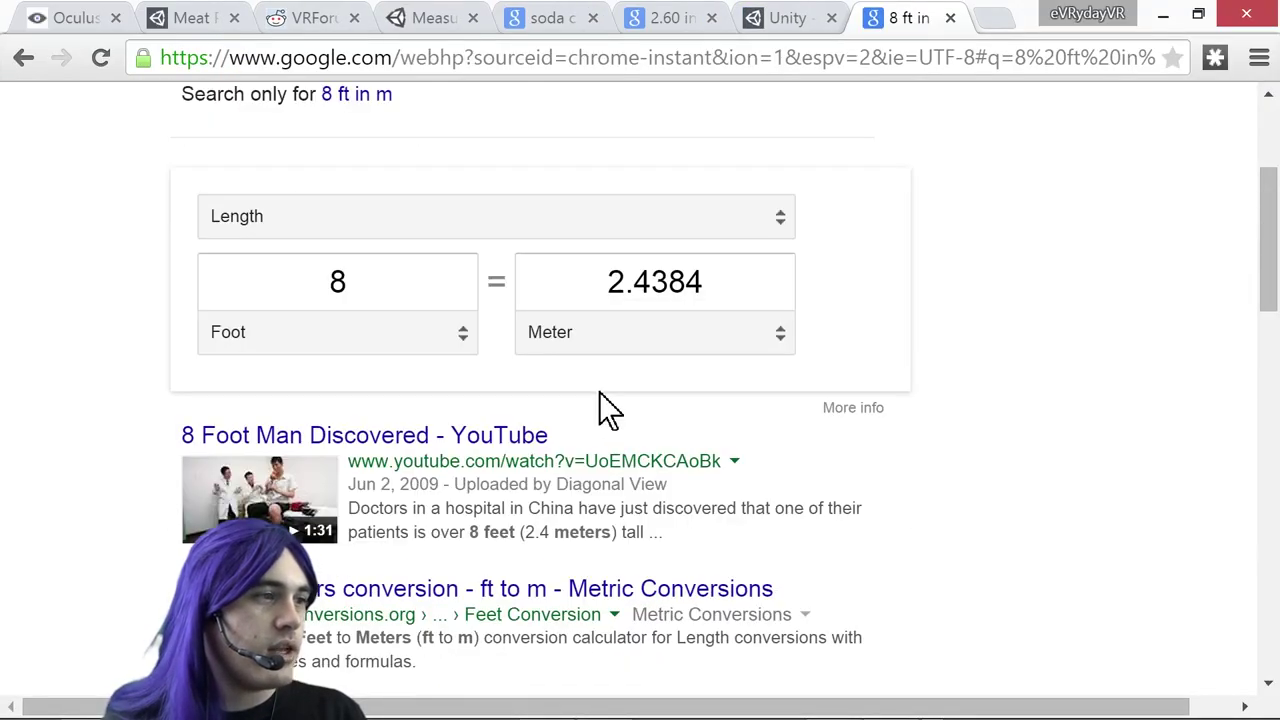
left_click_drag(612, 281, 743, 291)
key("ctrl+c")
key("alt+Tab")
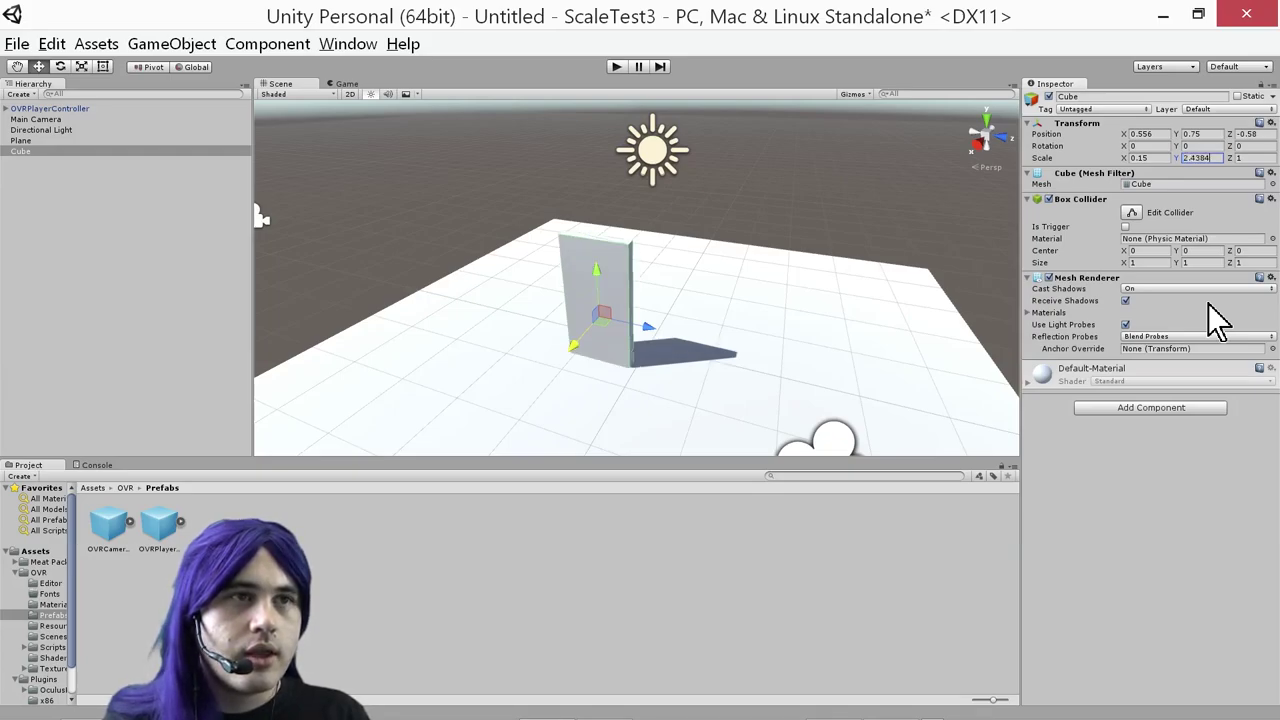
Paste 2.4384 as the cube's Y scale and attach the existing MeasureSize script from Assets
key("ctrl+v")
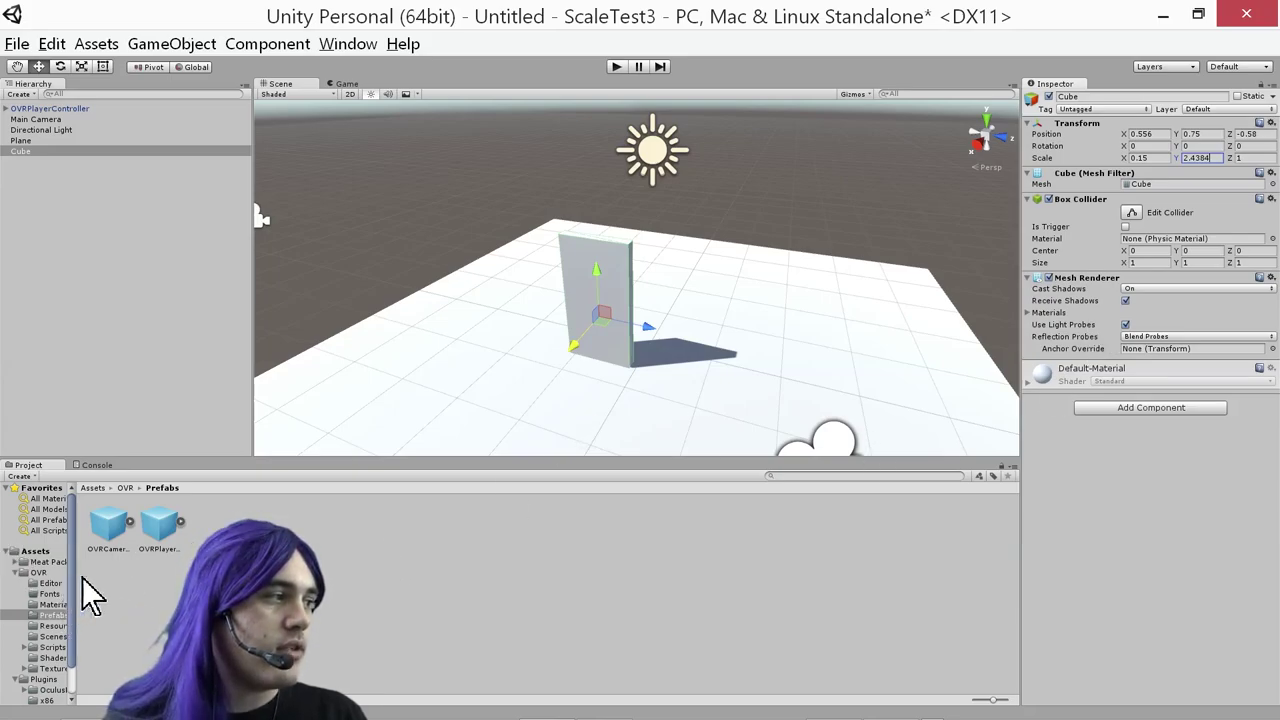
left_click(1130, 405)
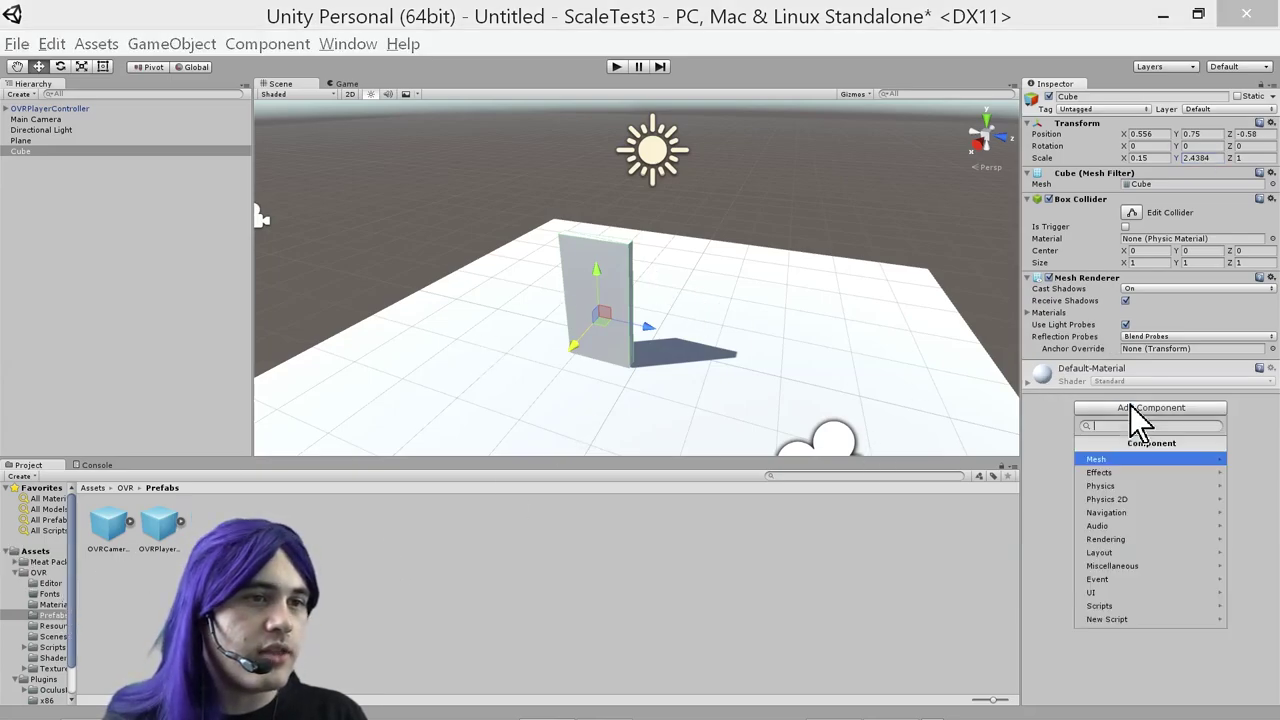
left_click(1176, 621)
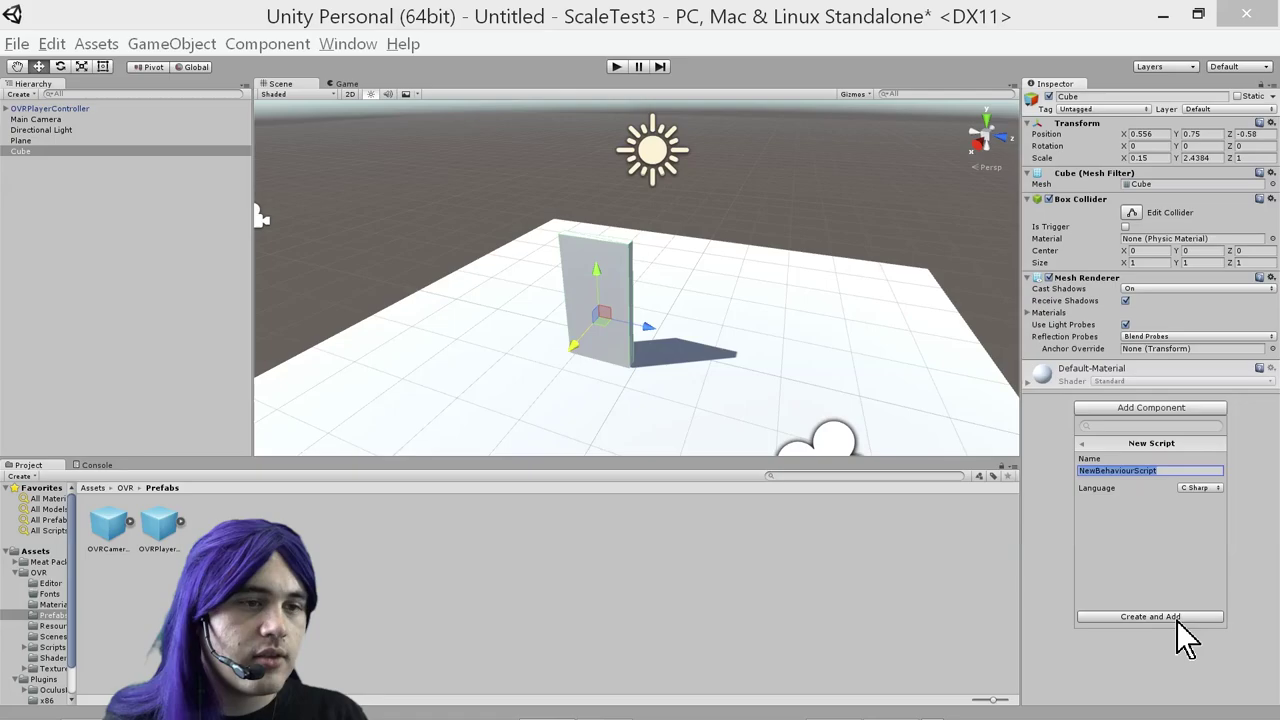
type("MeasureSize")
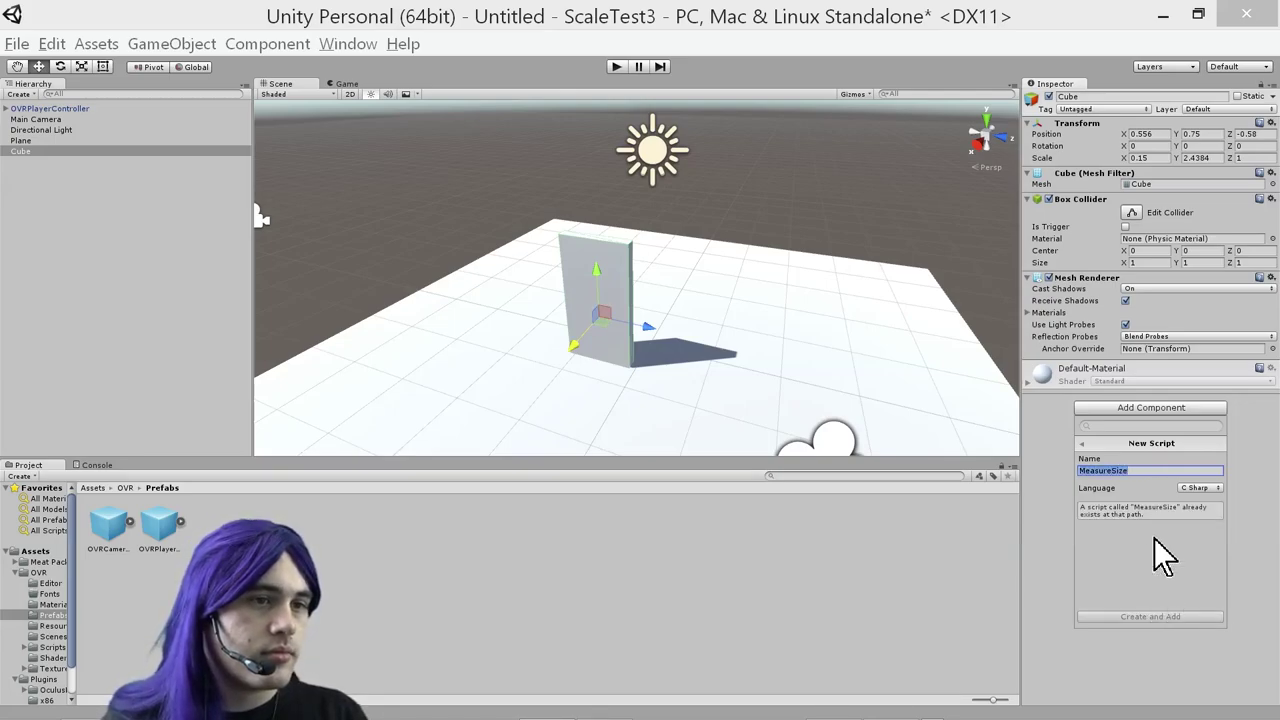
left_click(522, 583)
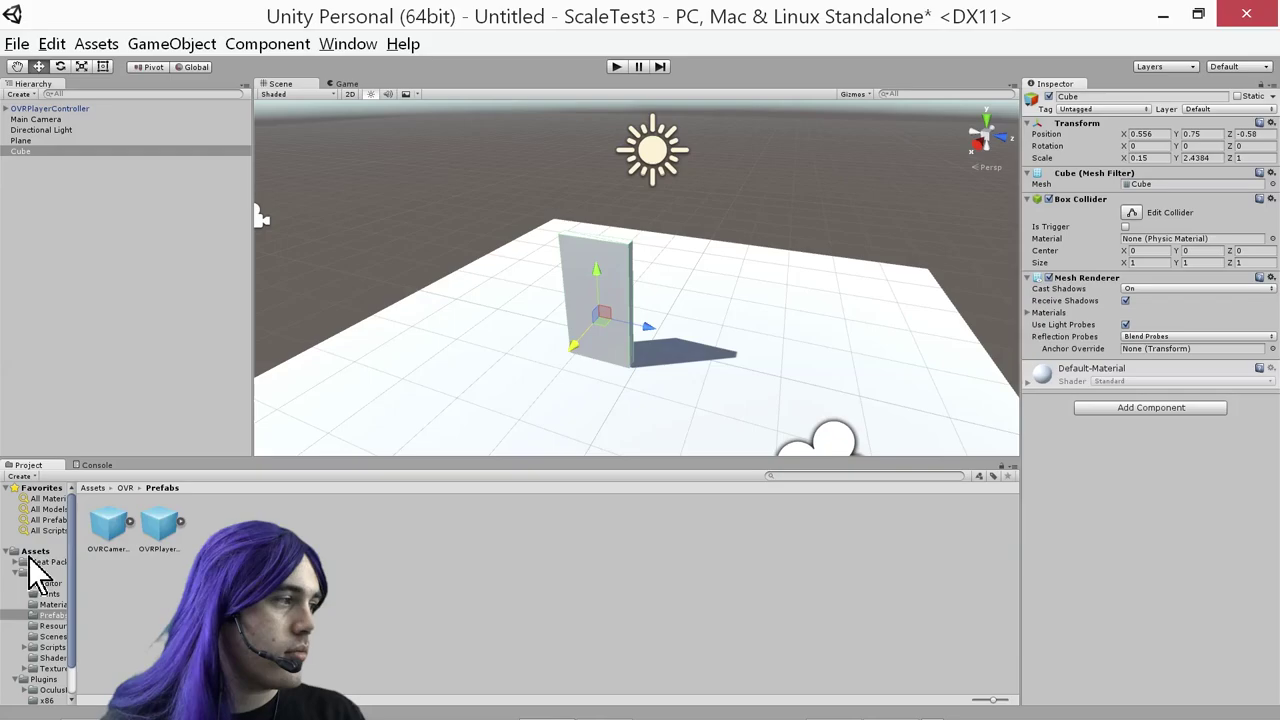
left_click(36, 561)
left_click(36, 551)
left_click_drag(413, 545, 580, 280)
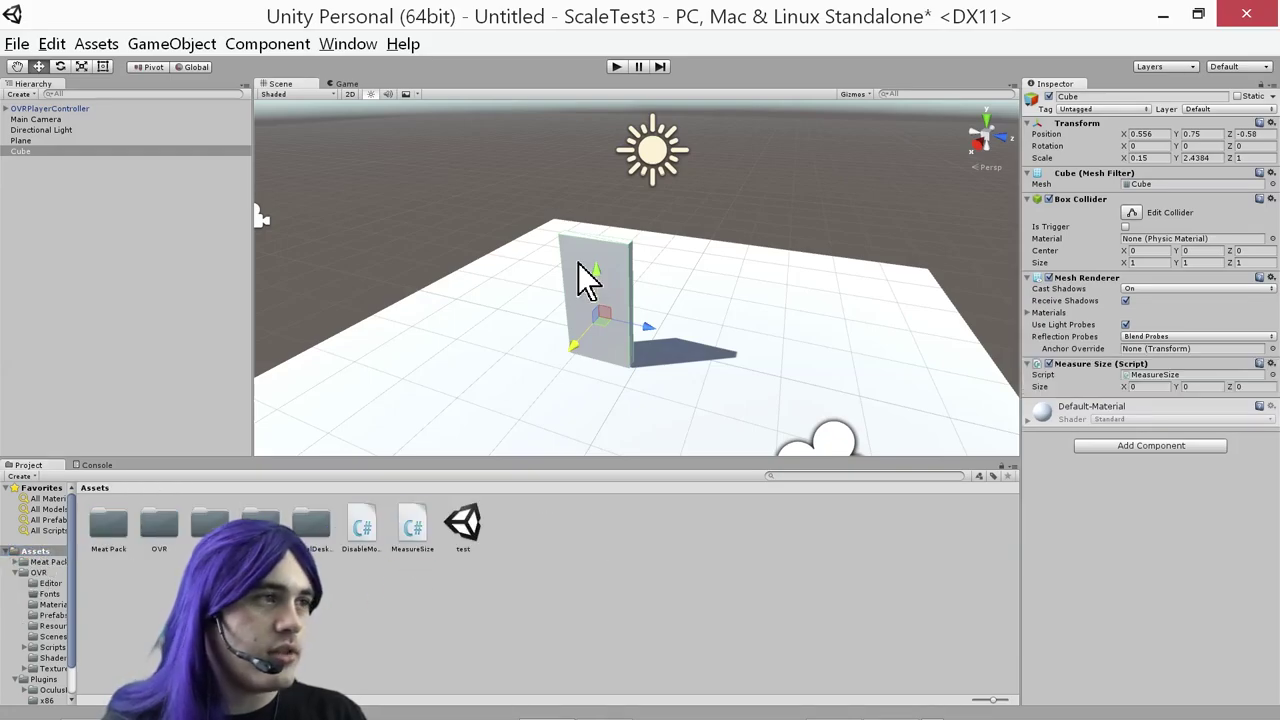
left_click(617, 66)
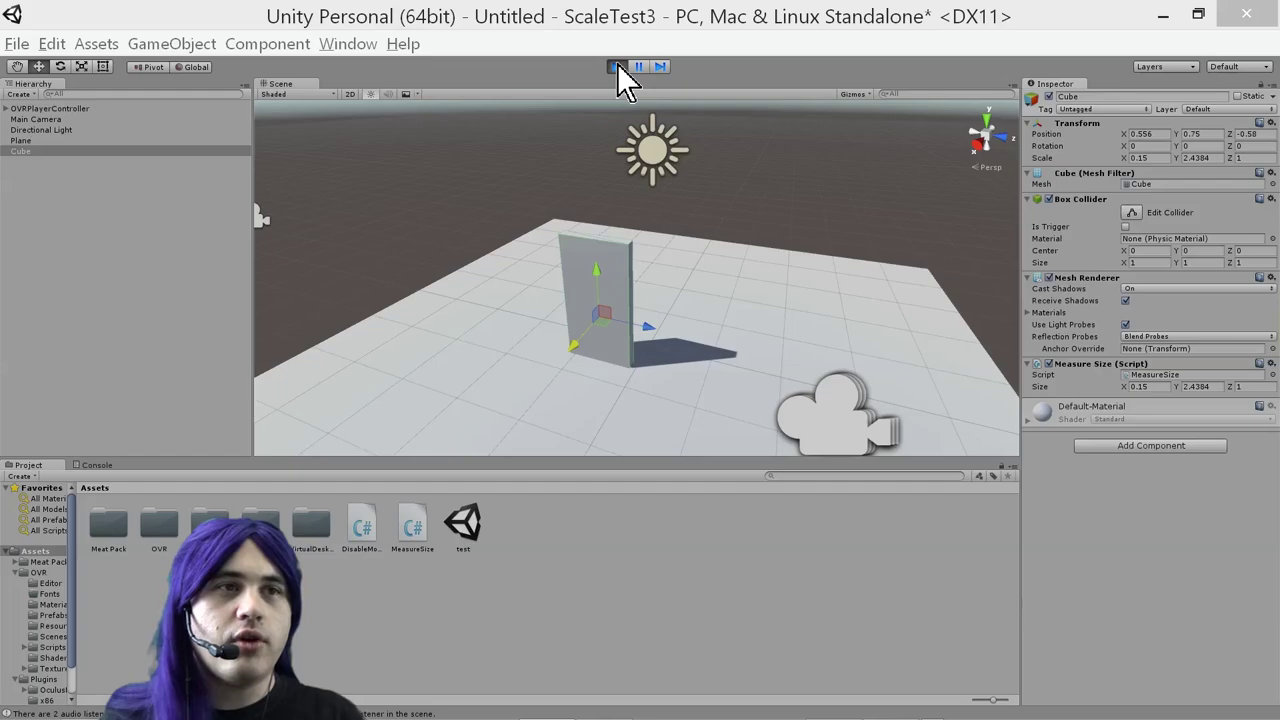
left_click(617, 66)
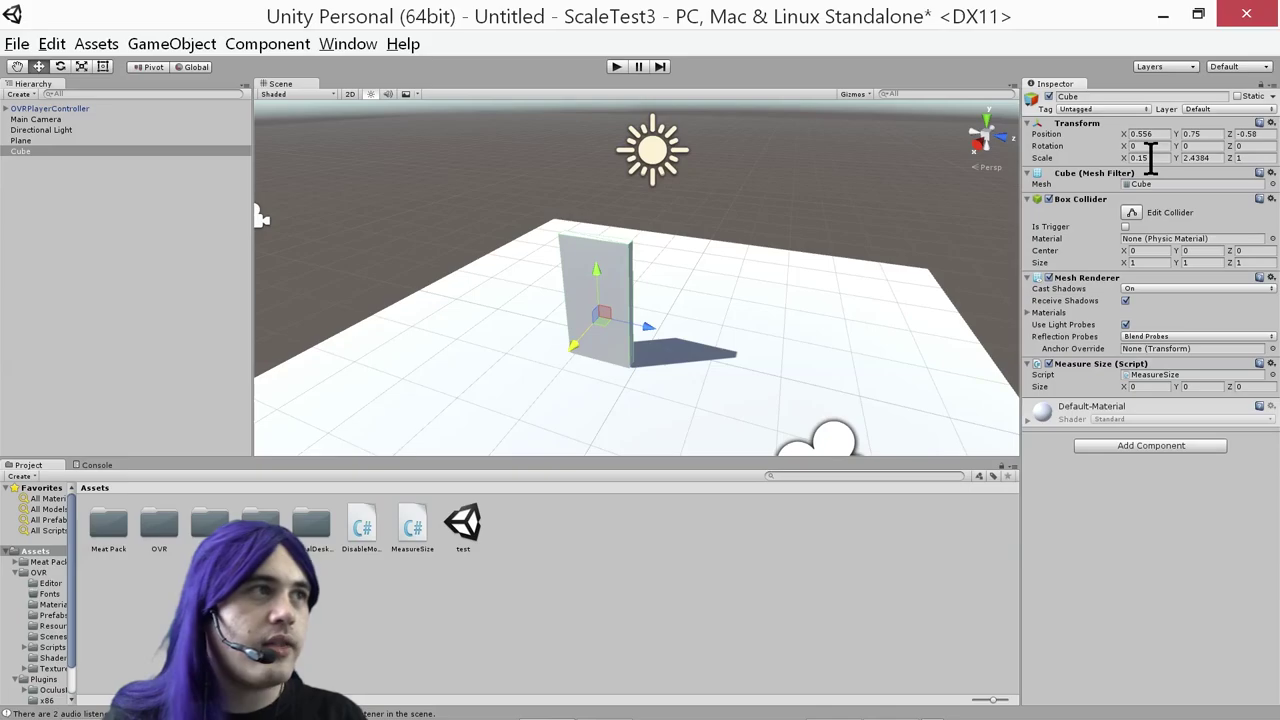
Raise the wall and compute half its 2.4384 height in Calculator, giving 1.2192
left_click_drag(597, 274, 618, 243)
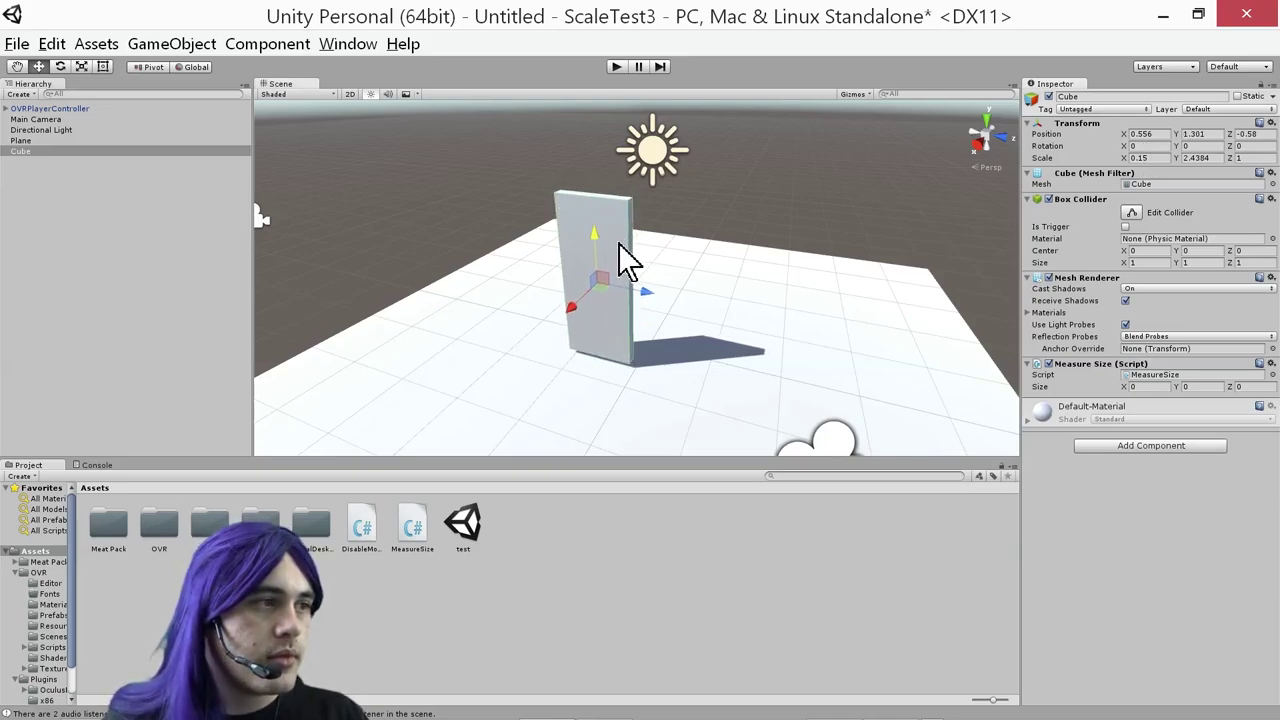
left_click(1211, 157)
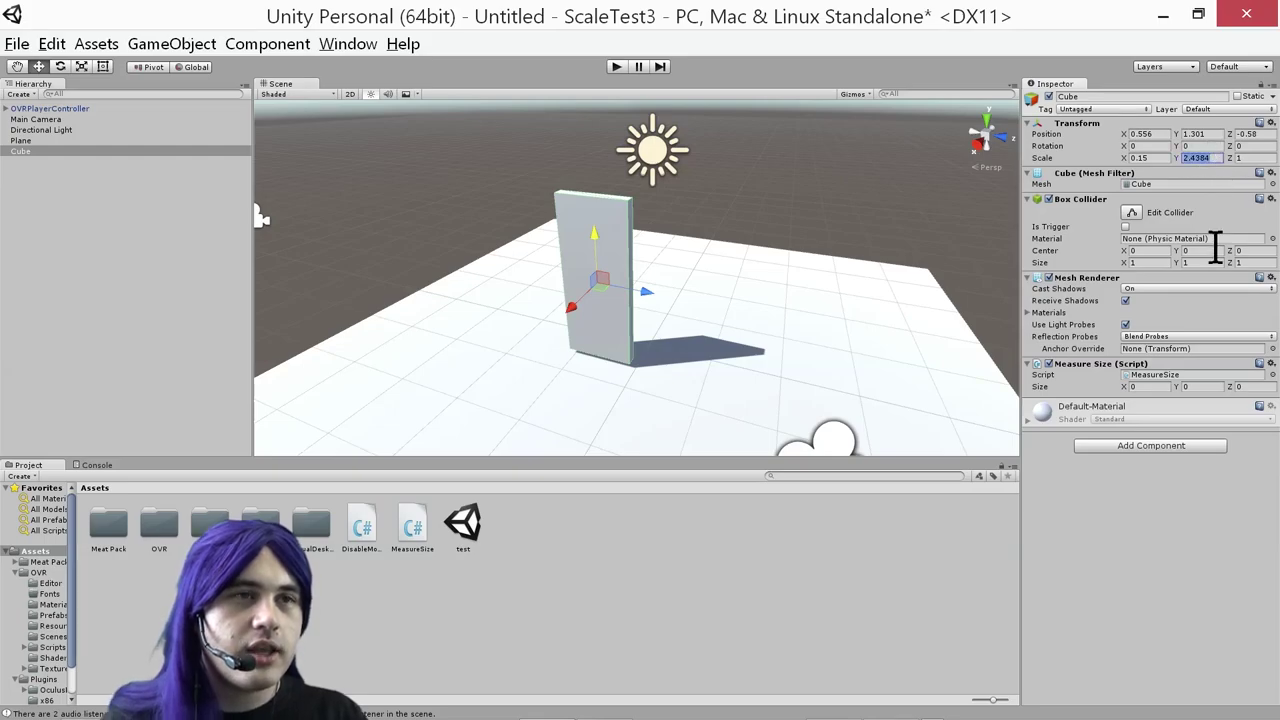
key("ctrl+c")
key("super+r")
key("Return")
key("ctrl+v")
type("/2")
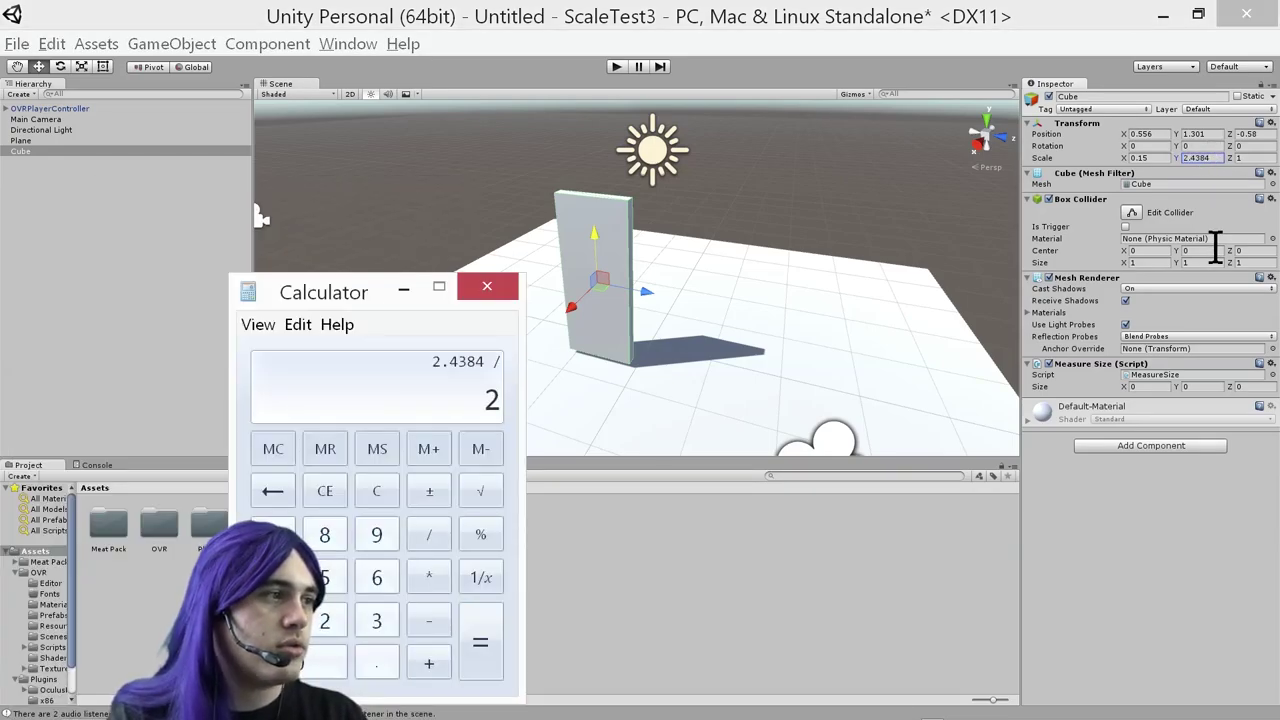
key("Return")
key("alt+F4")
Set the wall's Position Y to 1.2192 and move it back to Z -1.253
left_click(1216, 134)
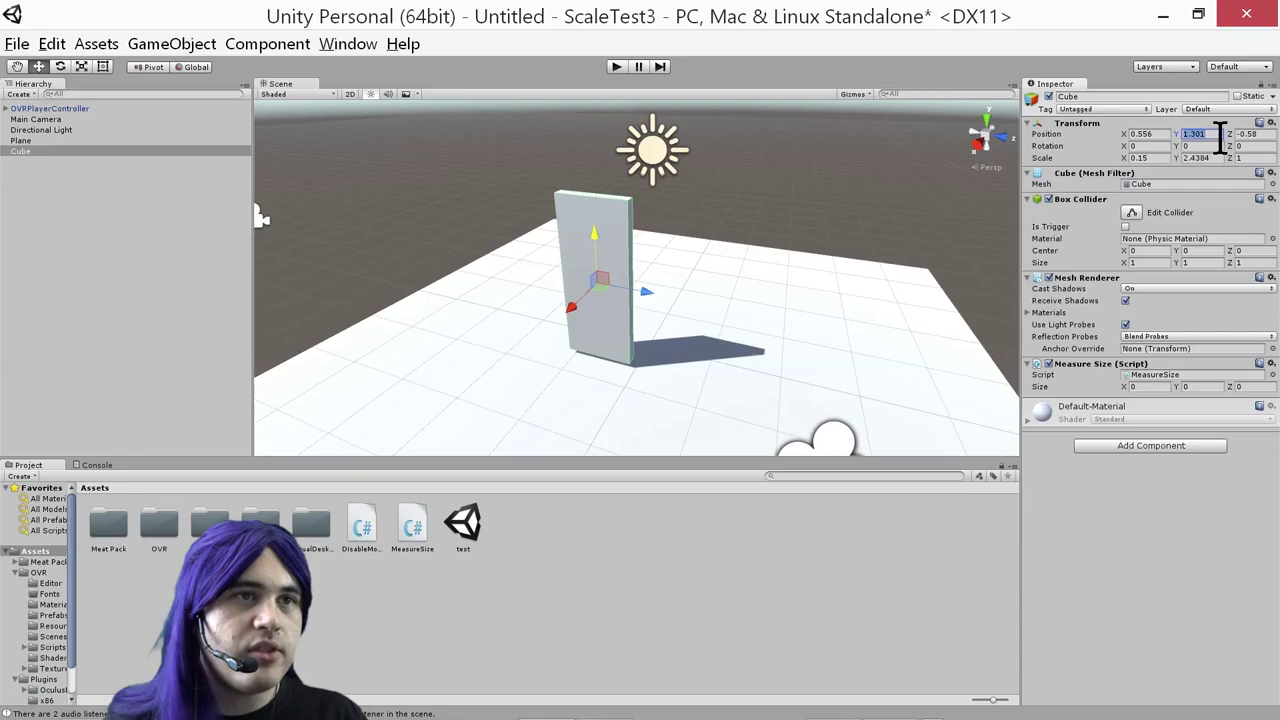
key("ctrl+v")
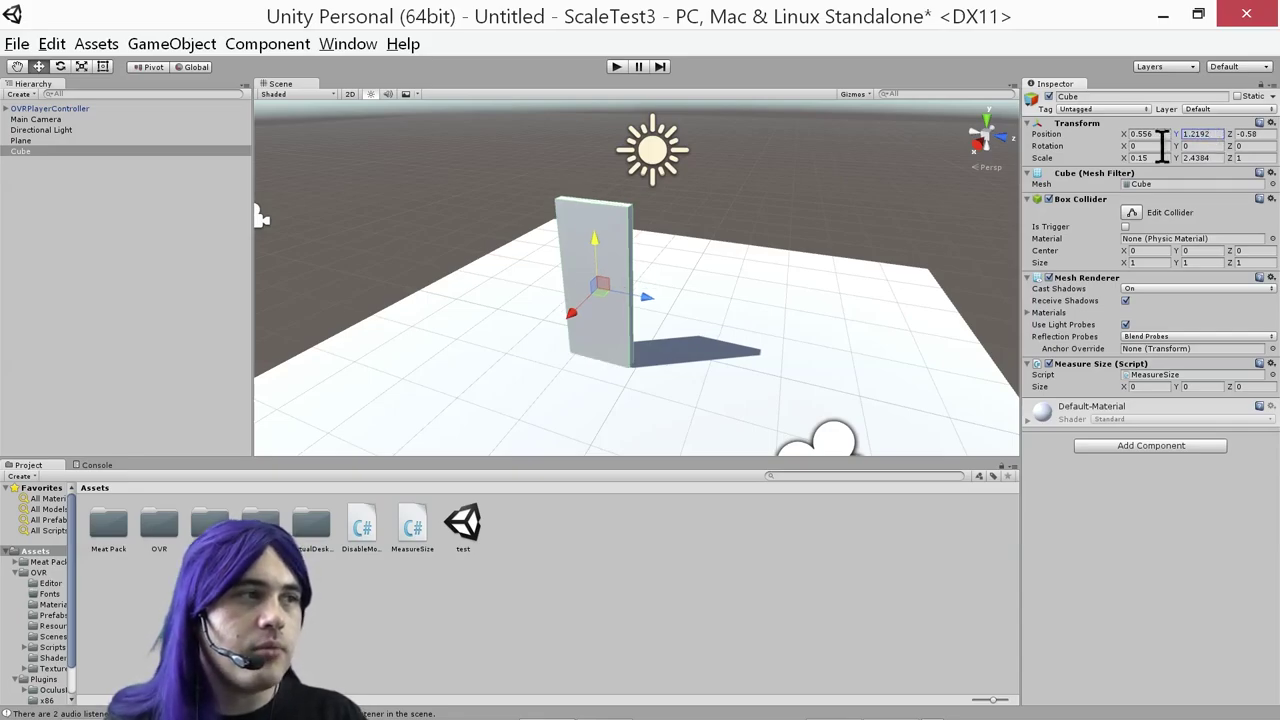
left_click_drag(647, 297, 602, 290)
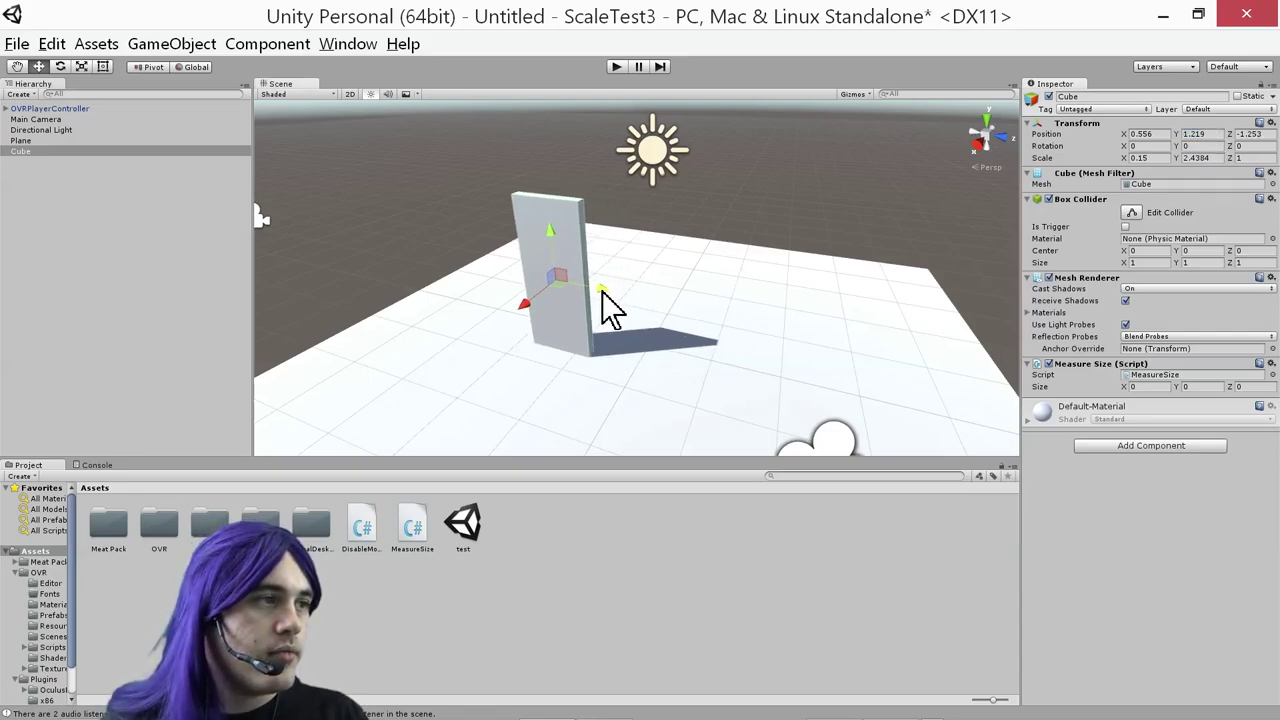
Duplicate Cube 1 as Cube 2 and move it along Z to -0.128, between the walls
key("ctrl+d")
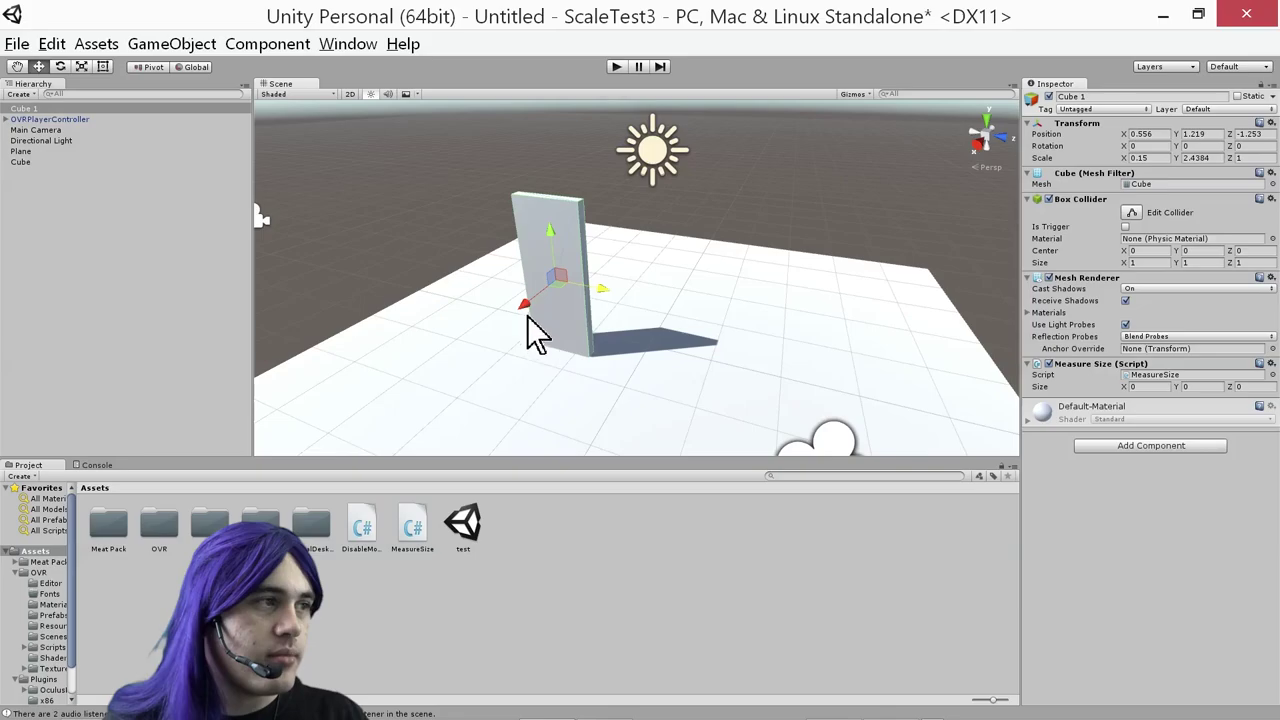
left_click_drag(599, 288, 725, 324)
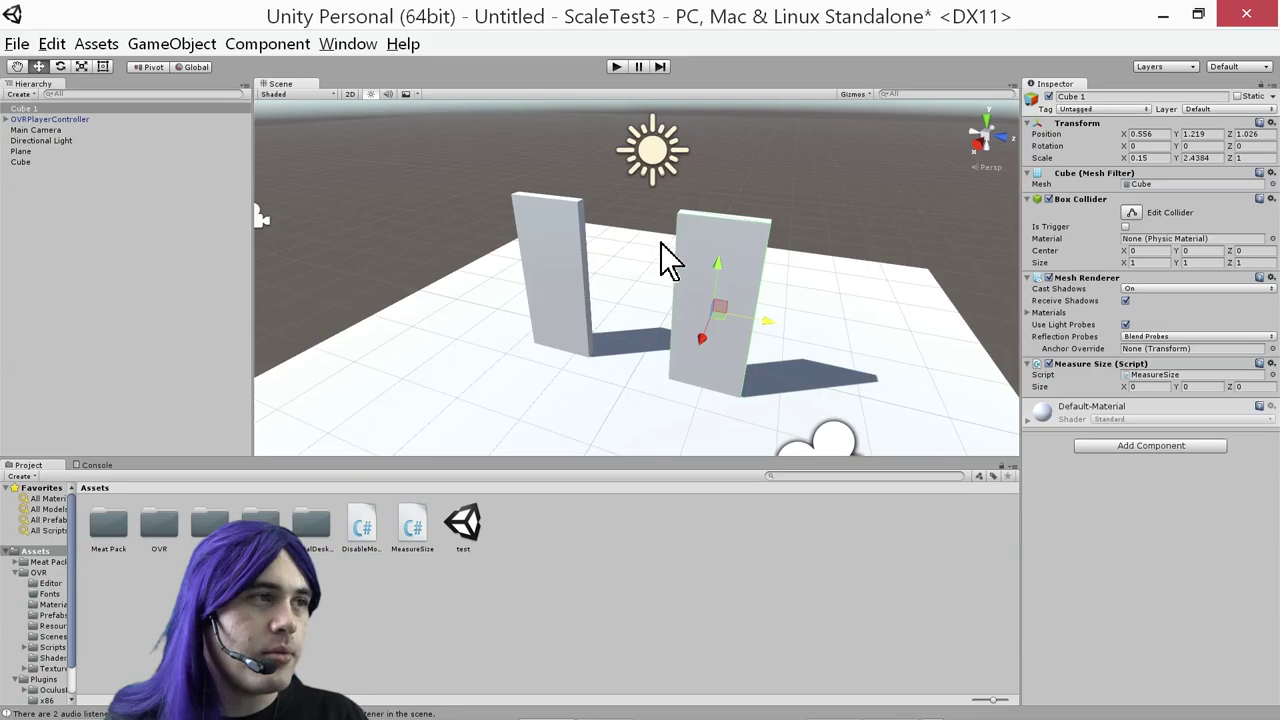
left_click_drag(764, 331, 766, 337)
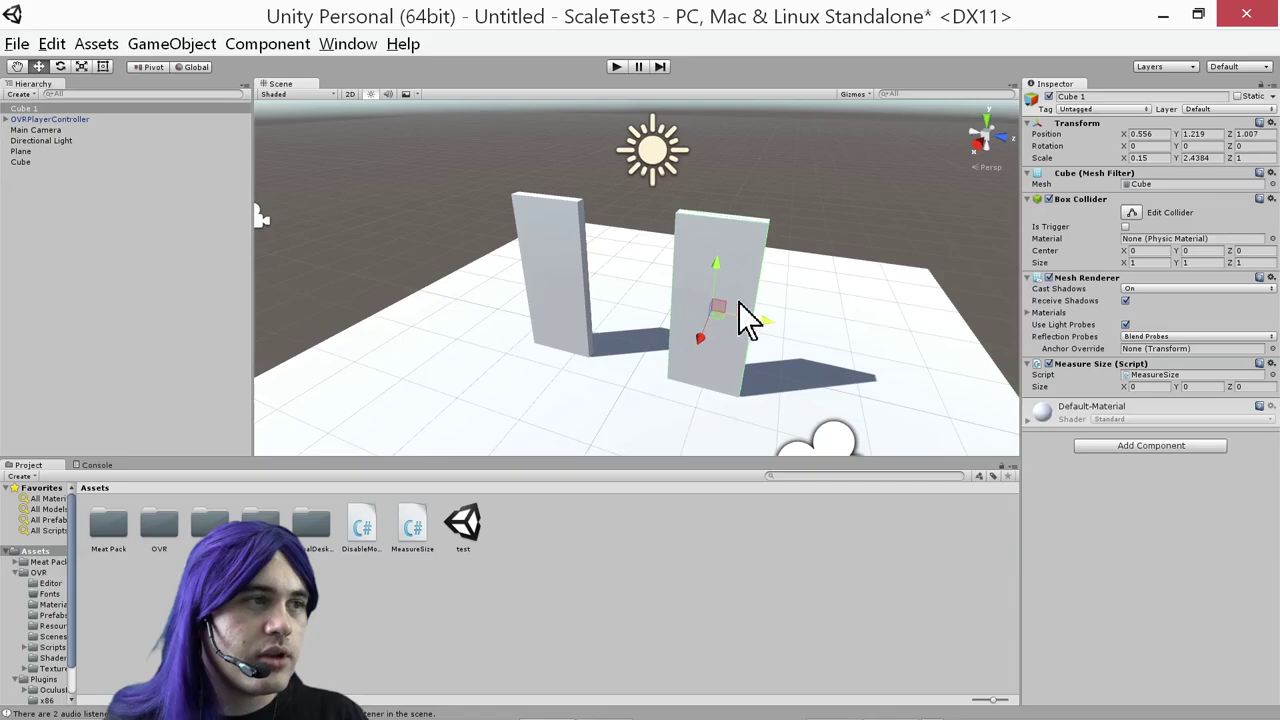
key("ctrl+d")
left_click_drag(764, 321, 676, 323)
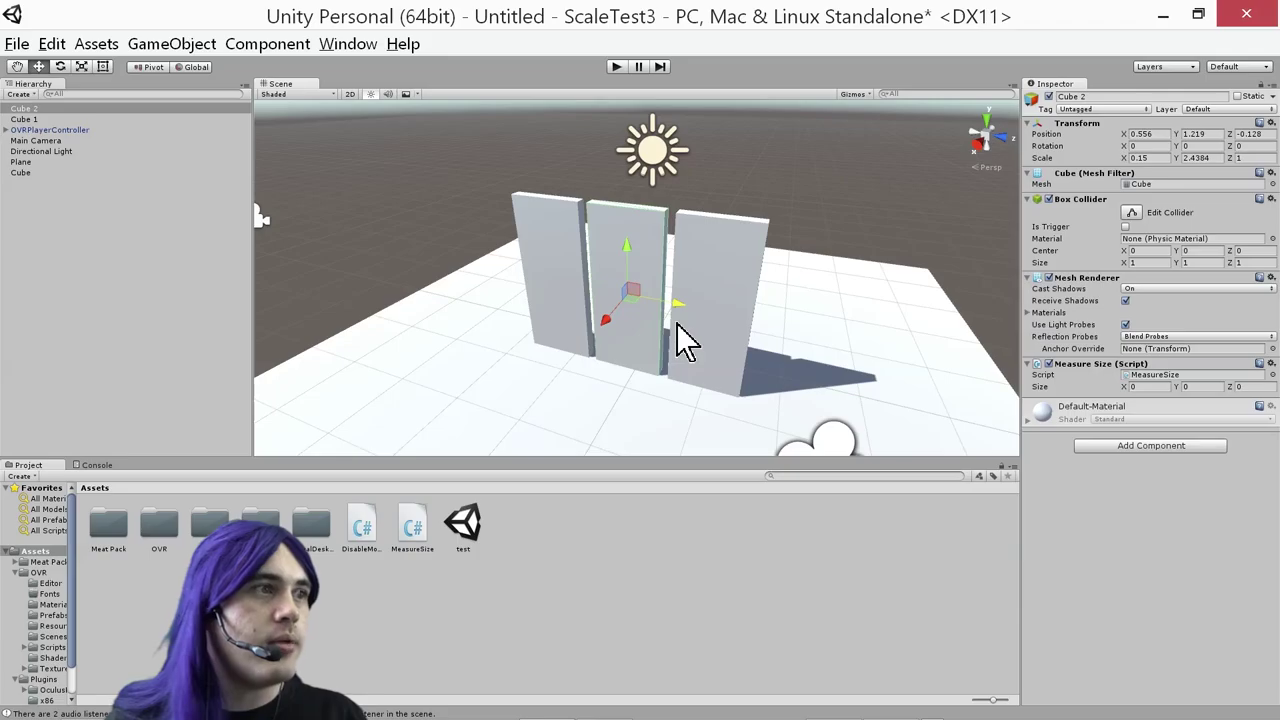
Search how tall a doorway is and highlight the SFGate sentence giving the common door height
key("alt+Tab")
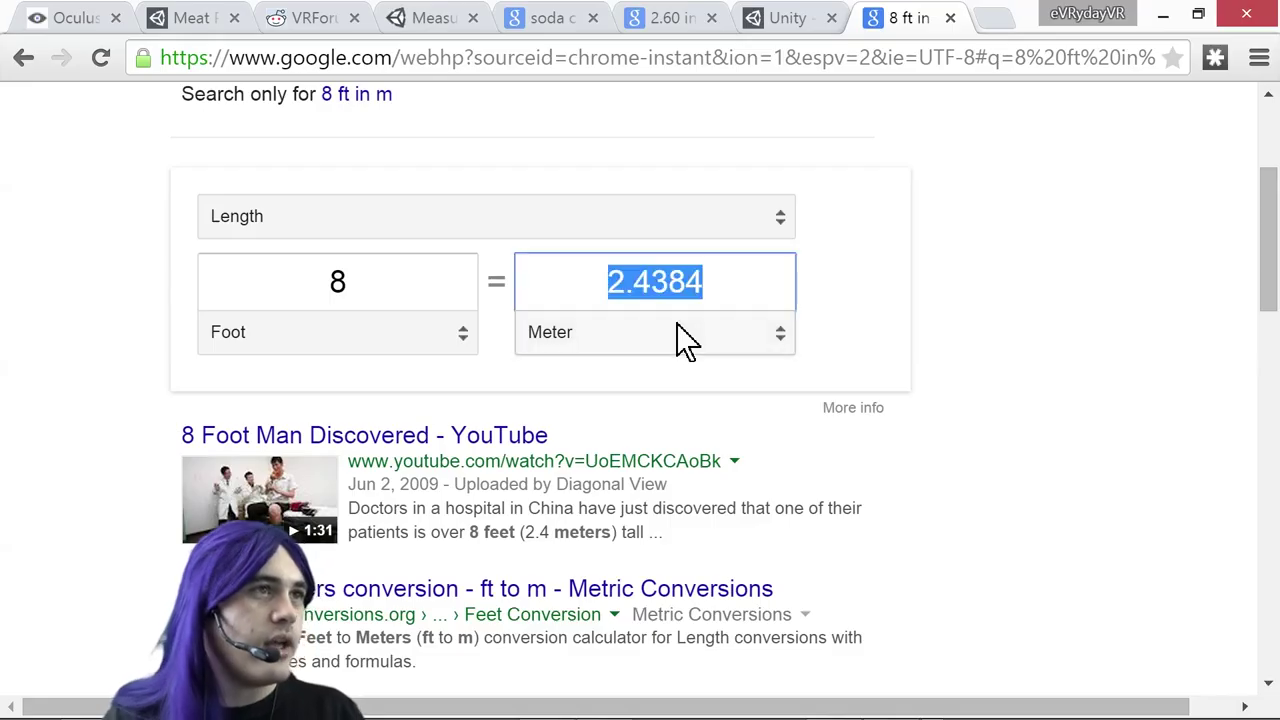
key("ctrl+l")
type("how")
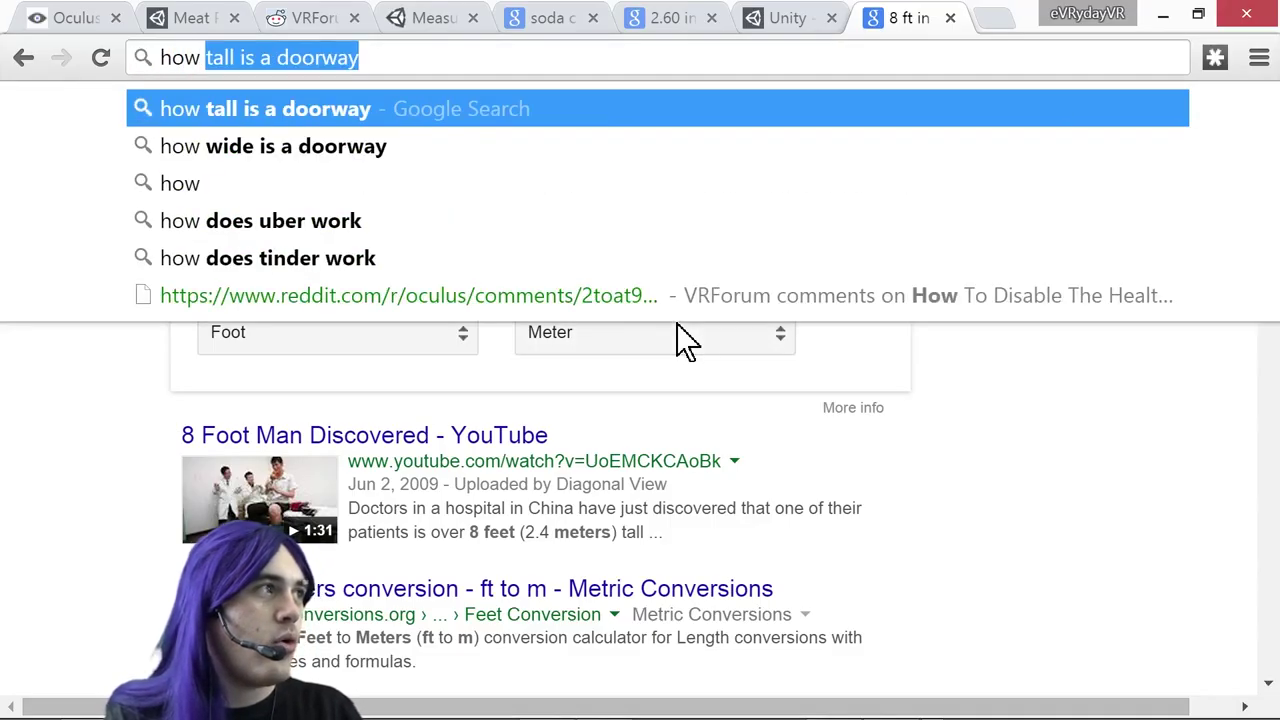
key("Return")
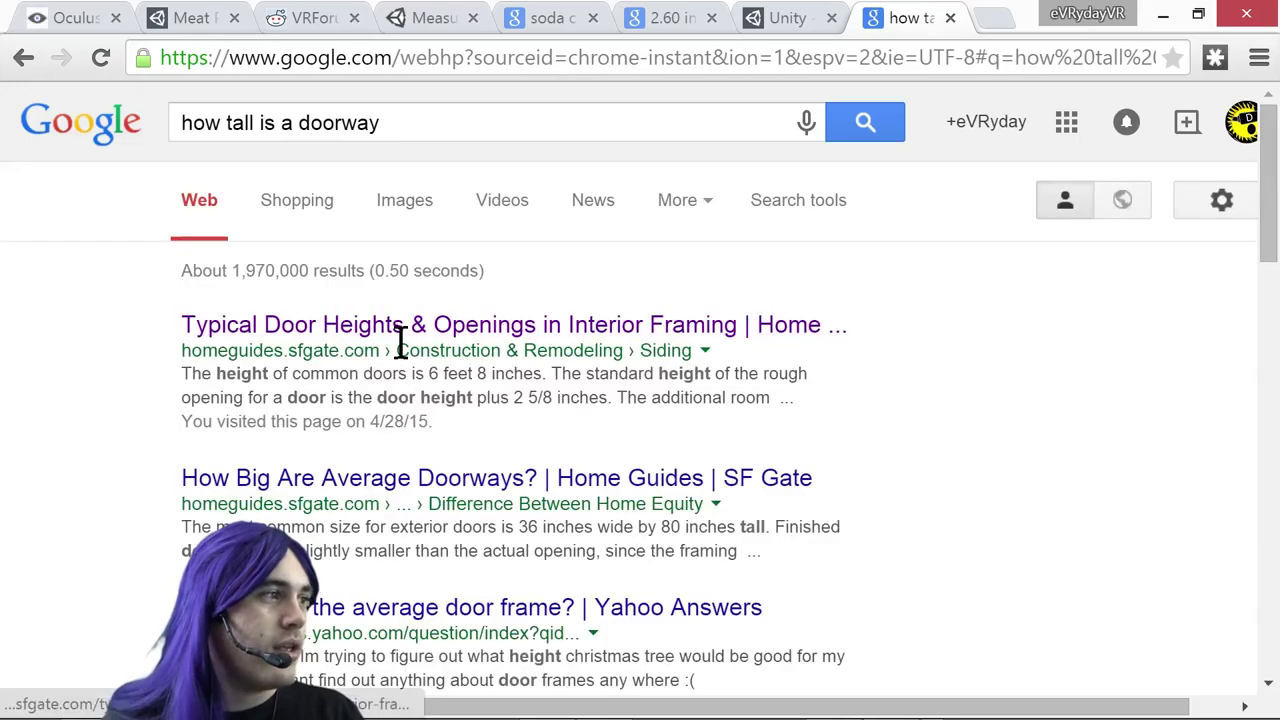
left_click(387, 330)
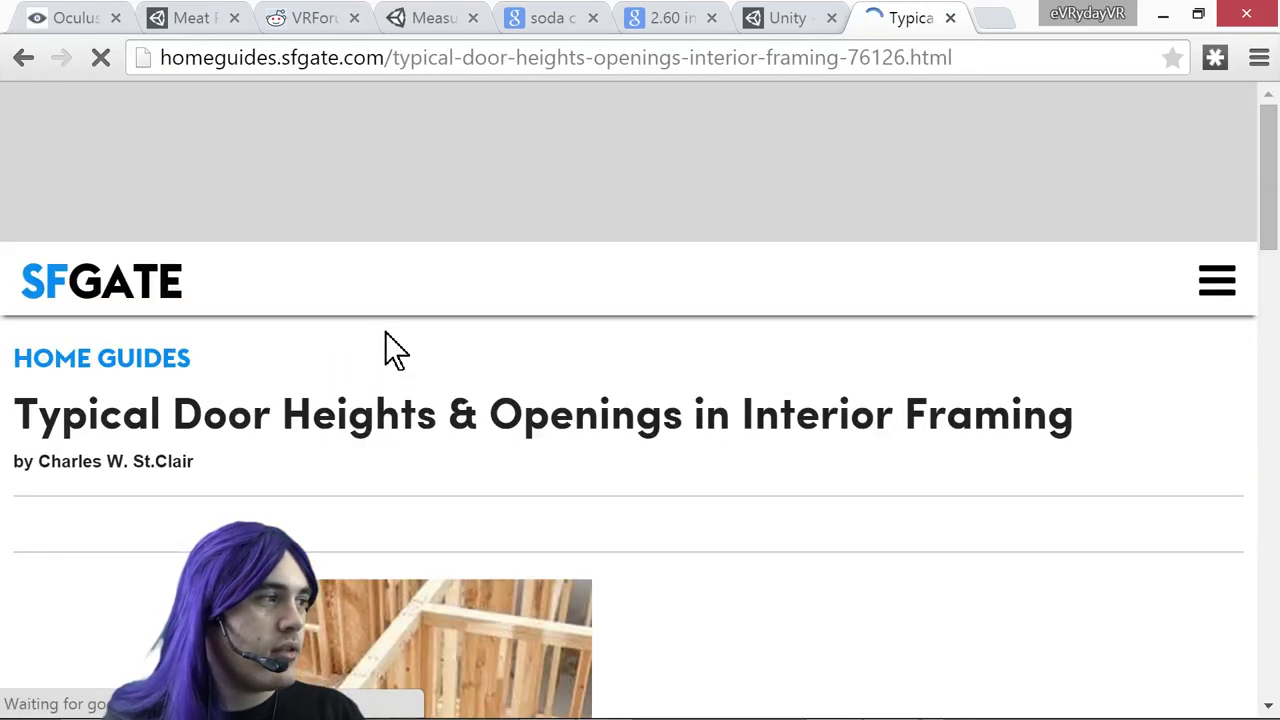
scroll(387, 335, "down", 8)
scroll(387, 335, "down", 3)
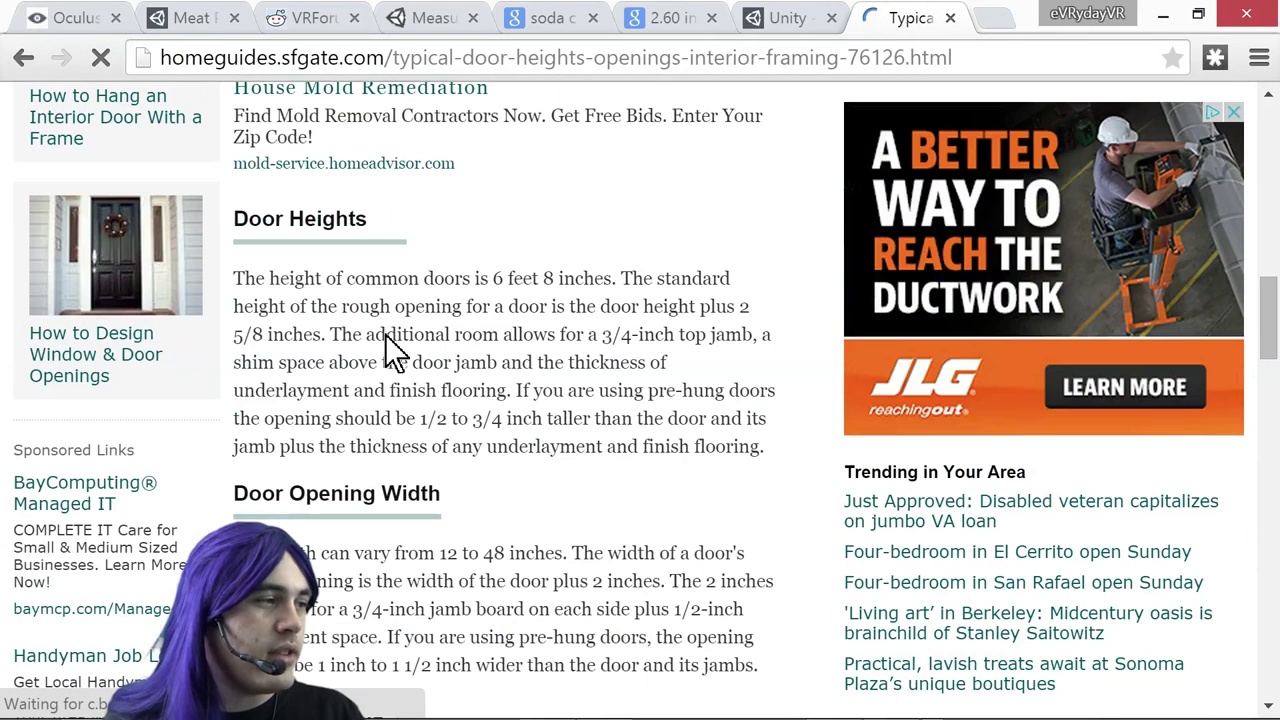
scroll(386, 337, "down", 3)
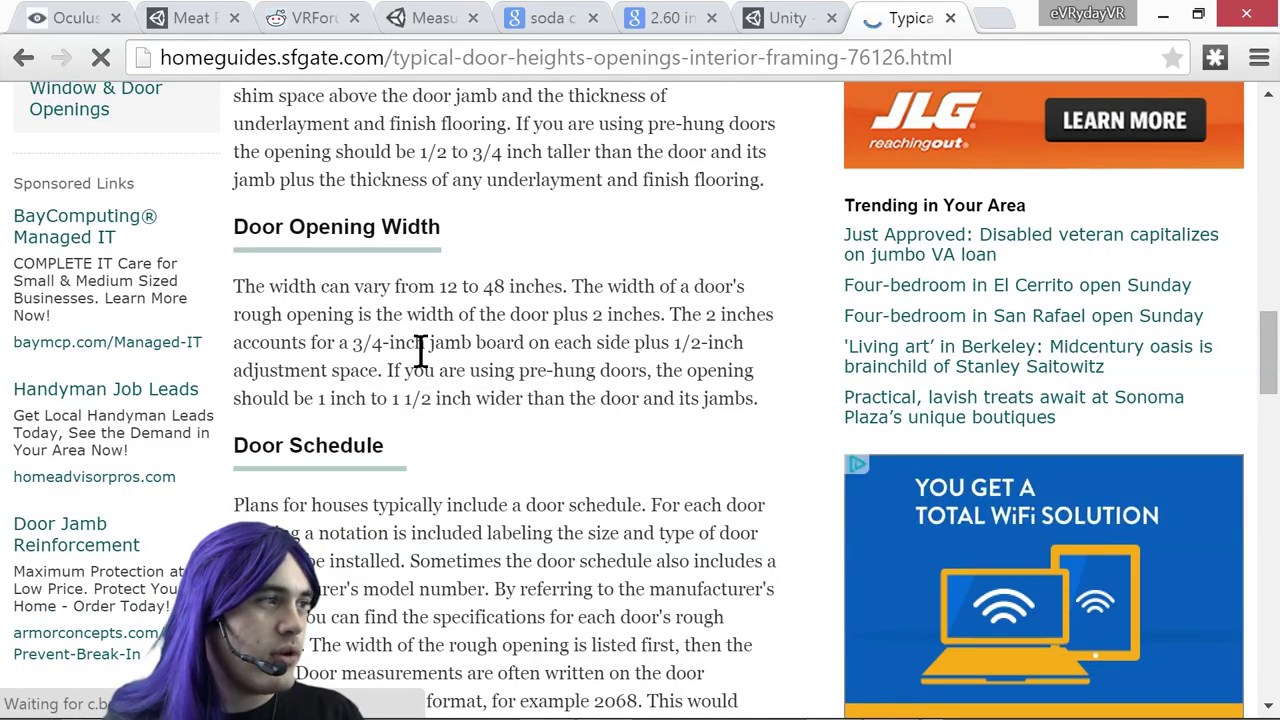
scroll(420, 350, "down", 4)
scroll(420, 350, "down", 4)
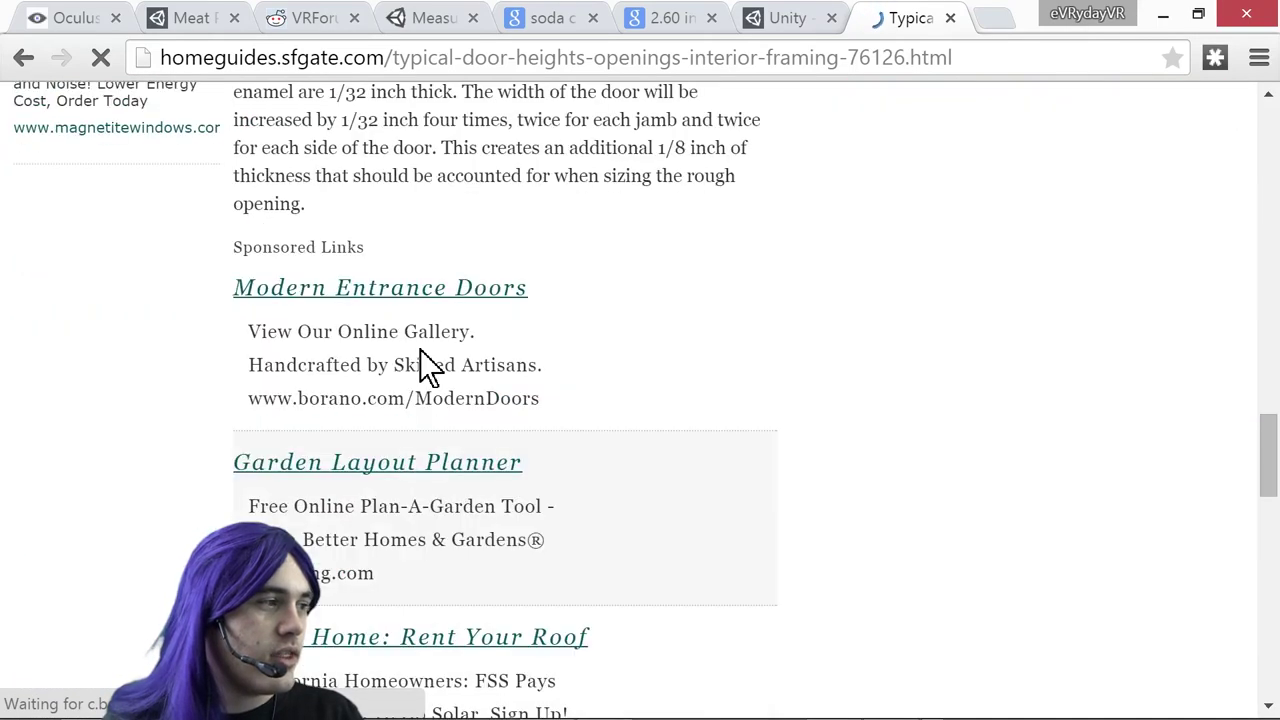
scroll(420, 355, "down", 5)
scroll(429, 360, "up", 14)
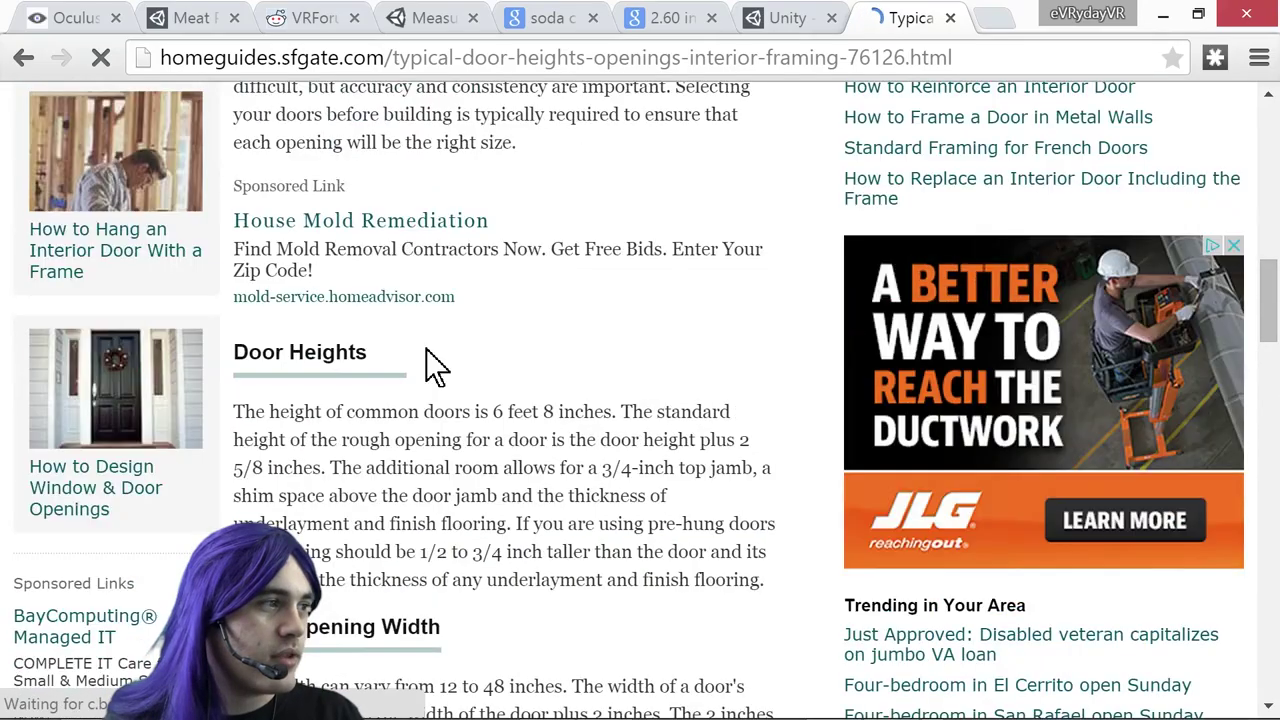
left_click_drag(233, 412, 610, 414)
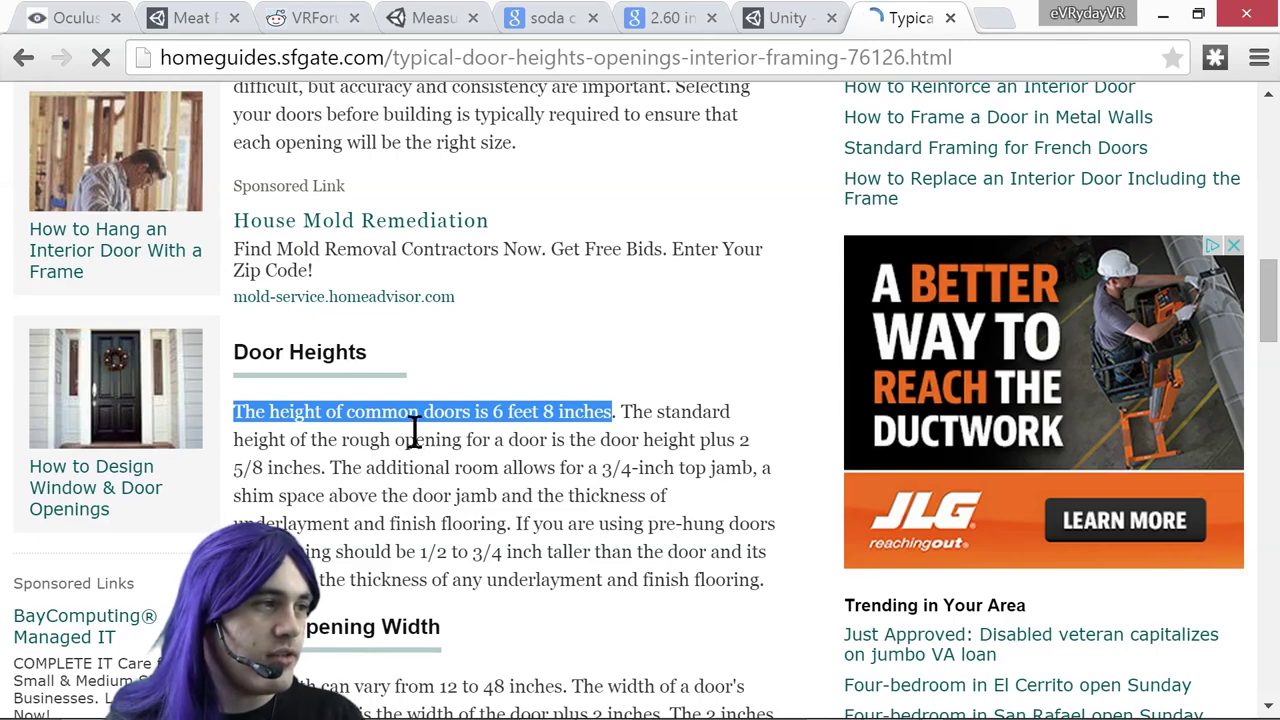
Convert 6 ft 8 in to metres in a new tab, selecting the 2.032 m result
key("ctrl+t")
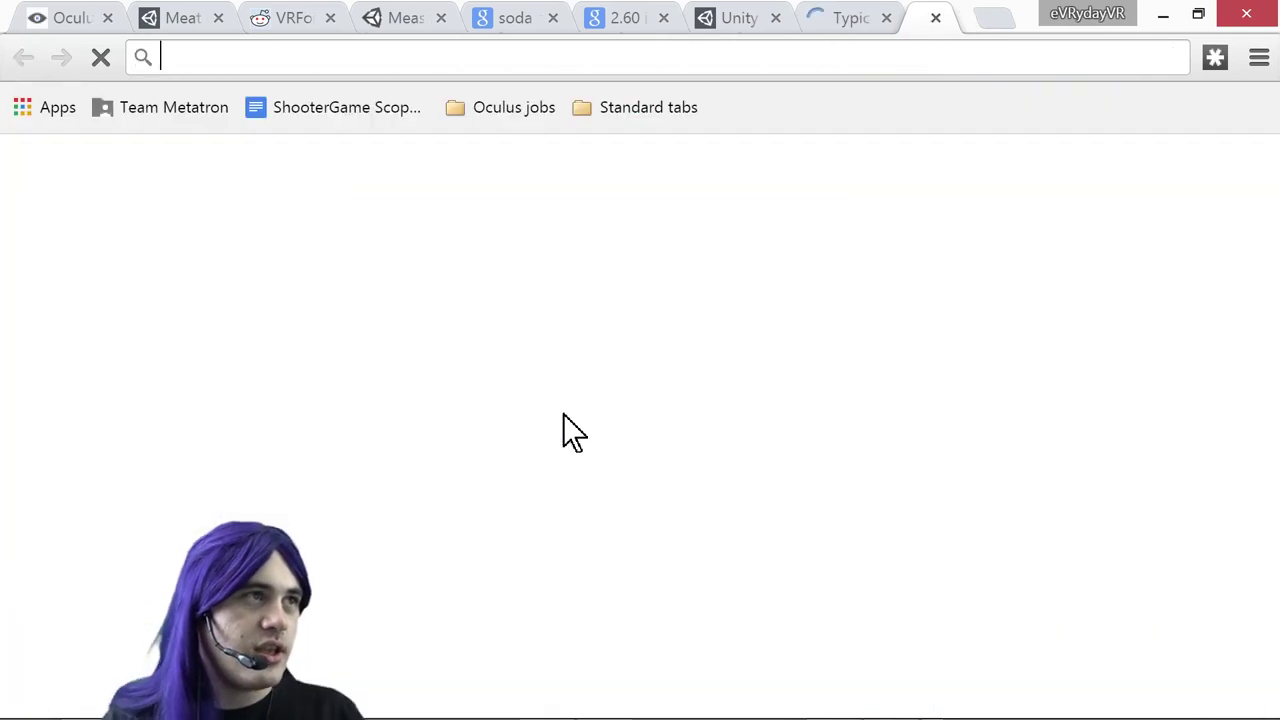
type("6 ft 8 in in m")
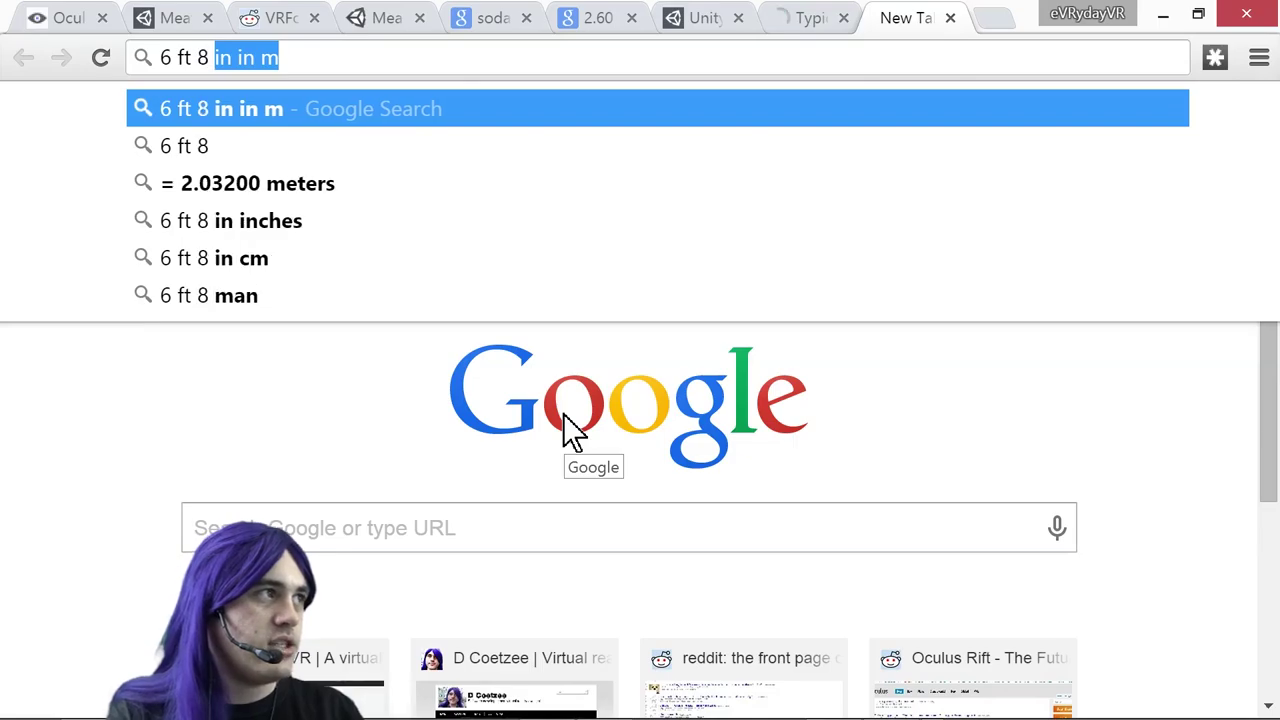
key("Return")
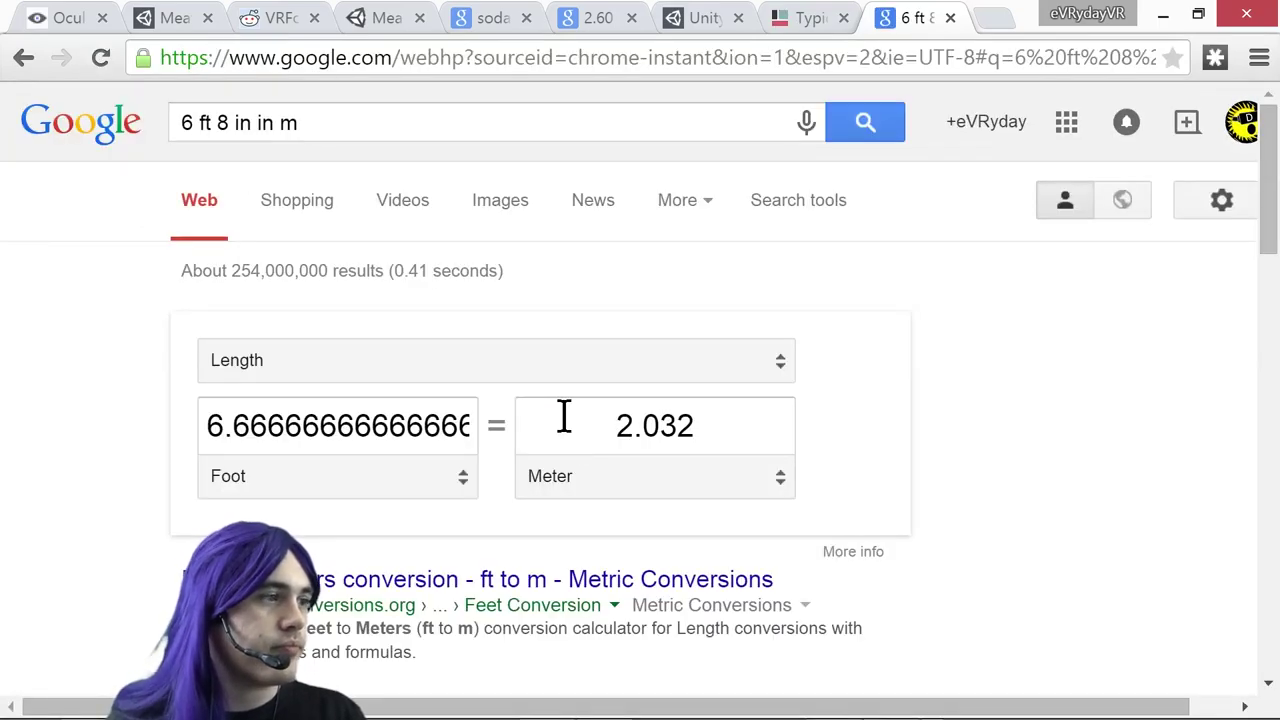
left_click_drag(620, 424, 694, 429)
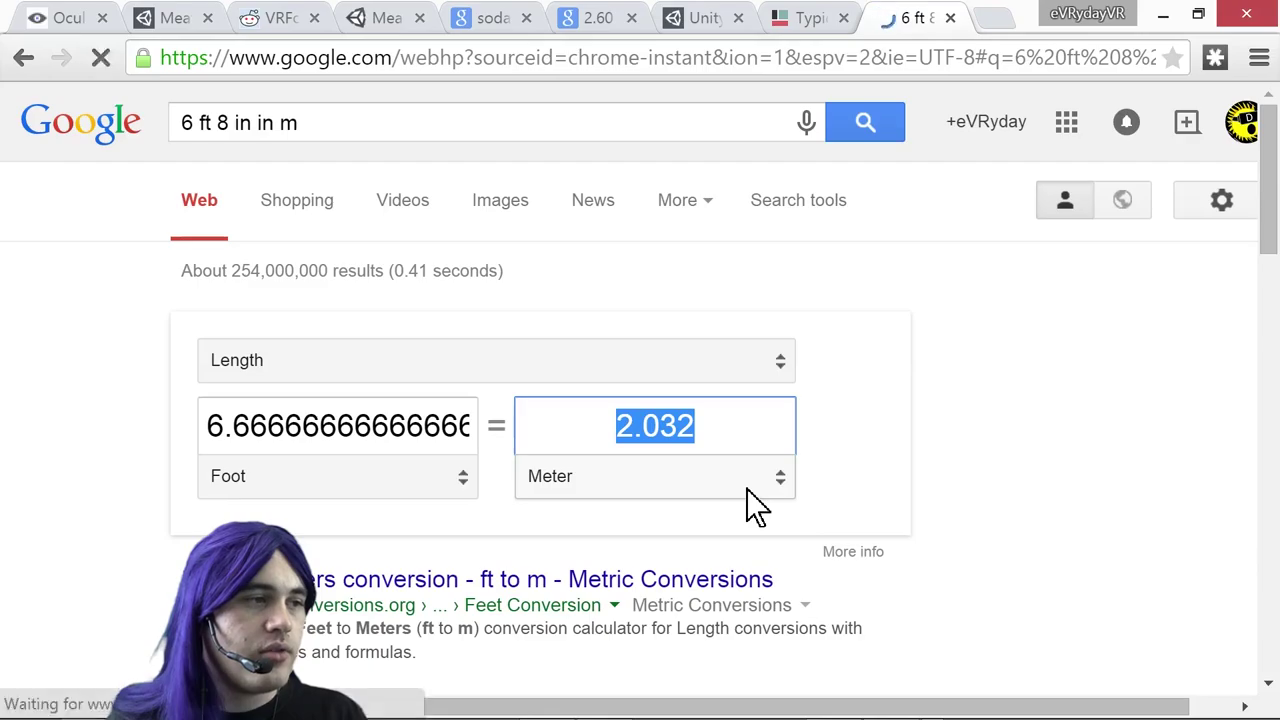
key("alt+Tab")
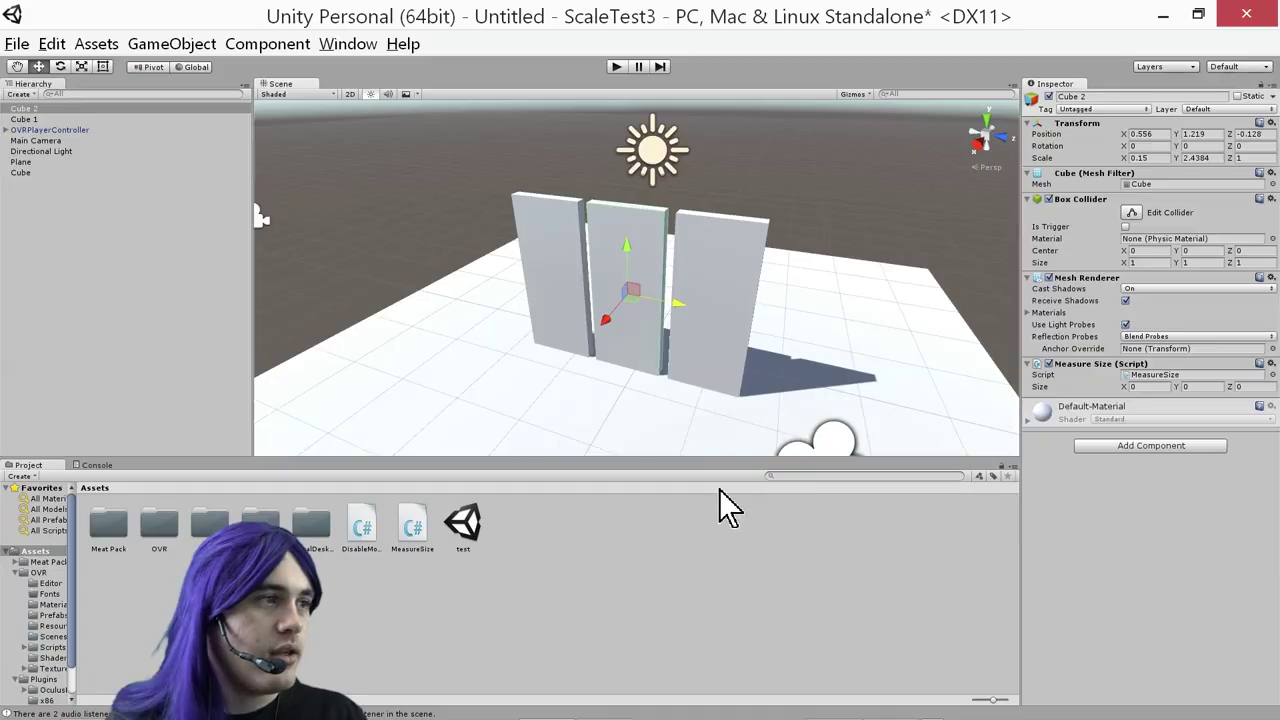
Set Cube 2's Y scale to 2.032 so the middle wall is door height
left_click(1209, 157)
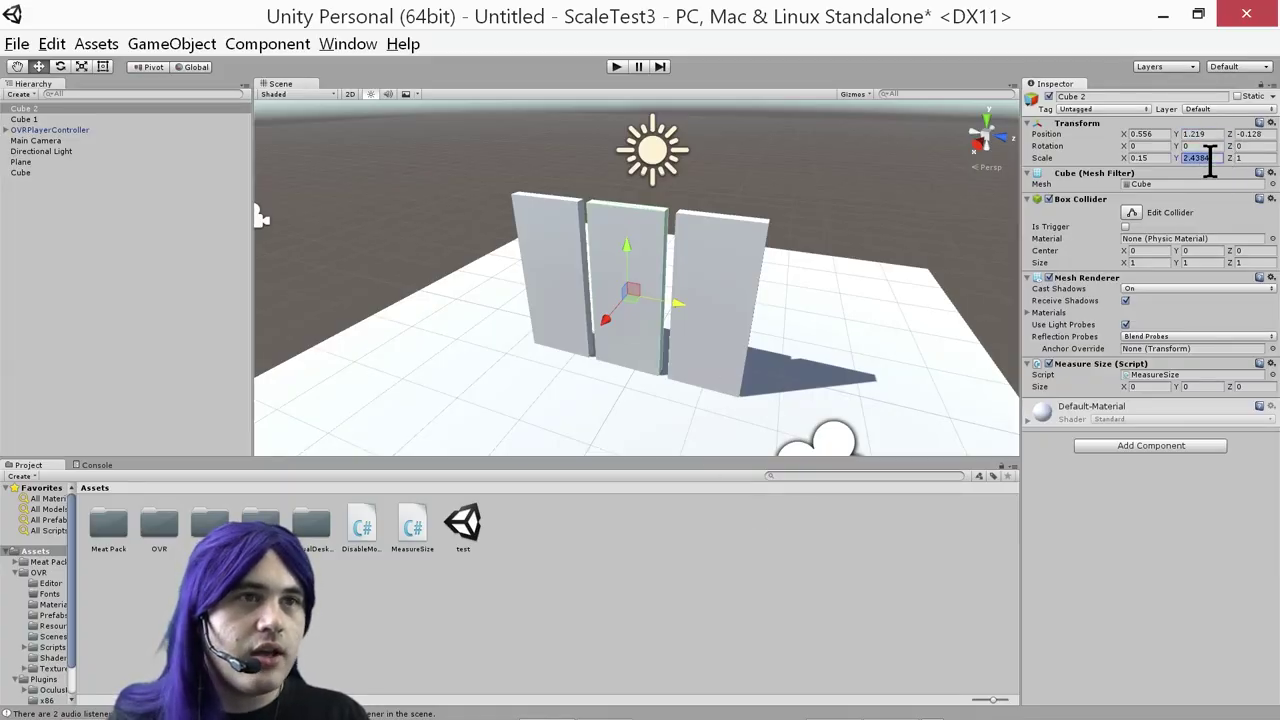
type("2.032")
key("Return")
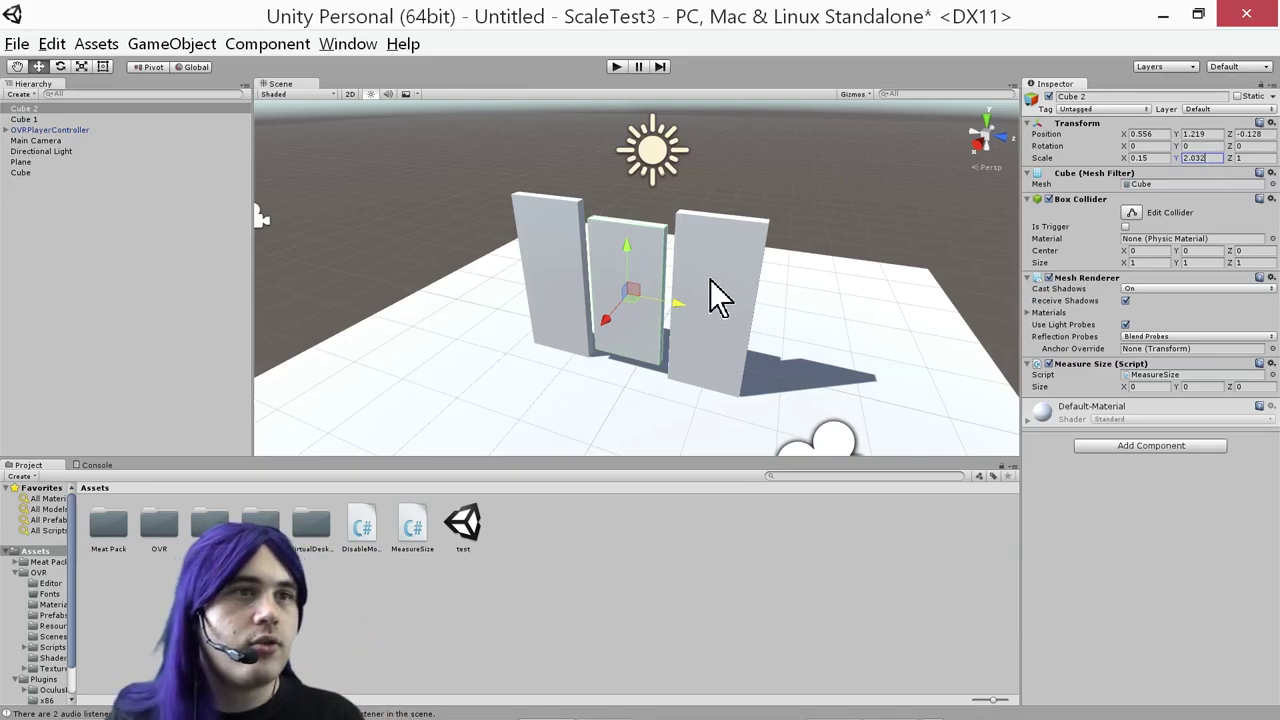
key("alt+Tab")
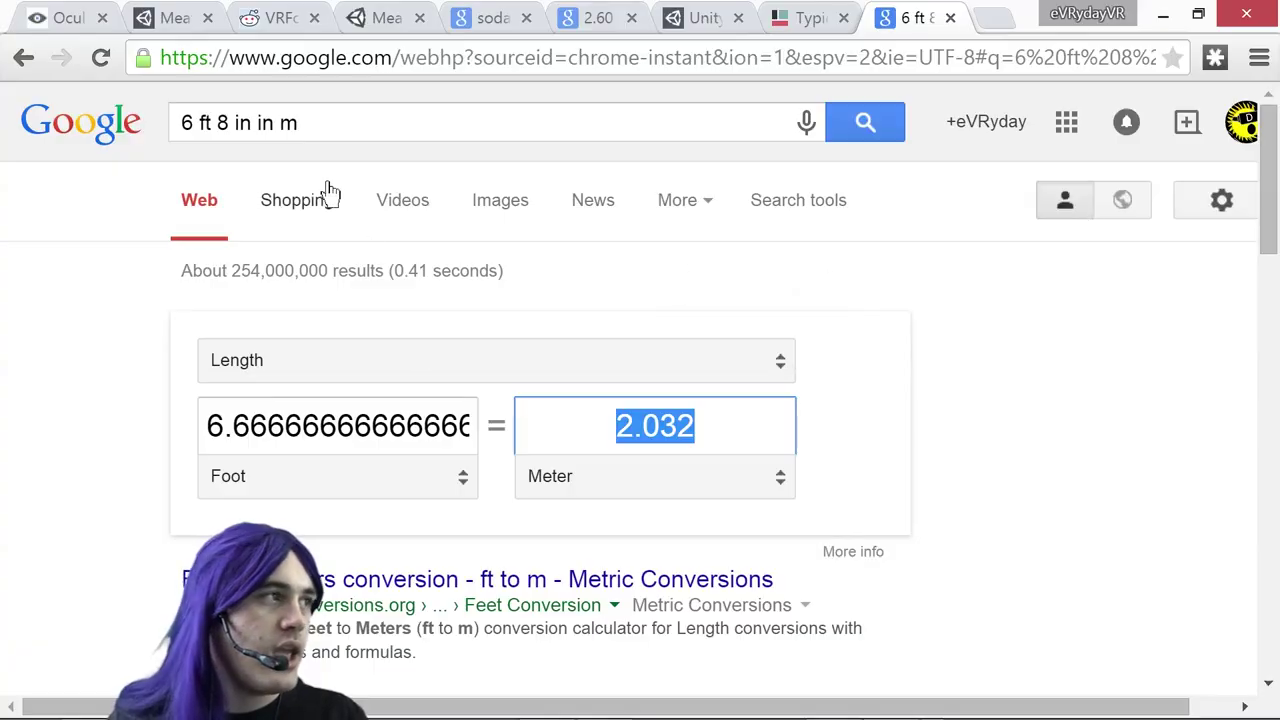
Change the search to '8 ft - 6 ft 8 in' and select the 0.4064 m result
left_click(249, 123)
left_click_drag(249, 123, 270, 130)
type("8 ft -")
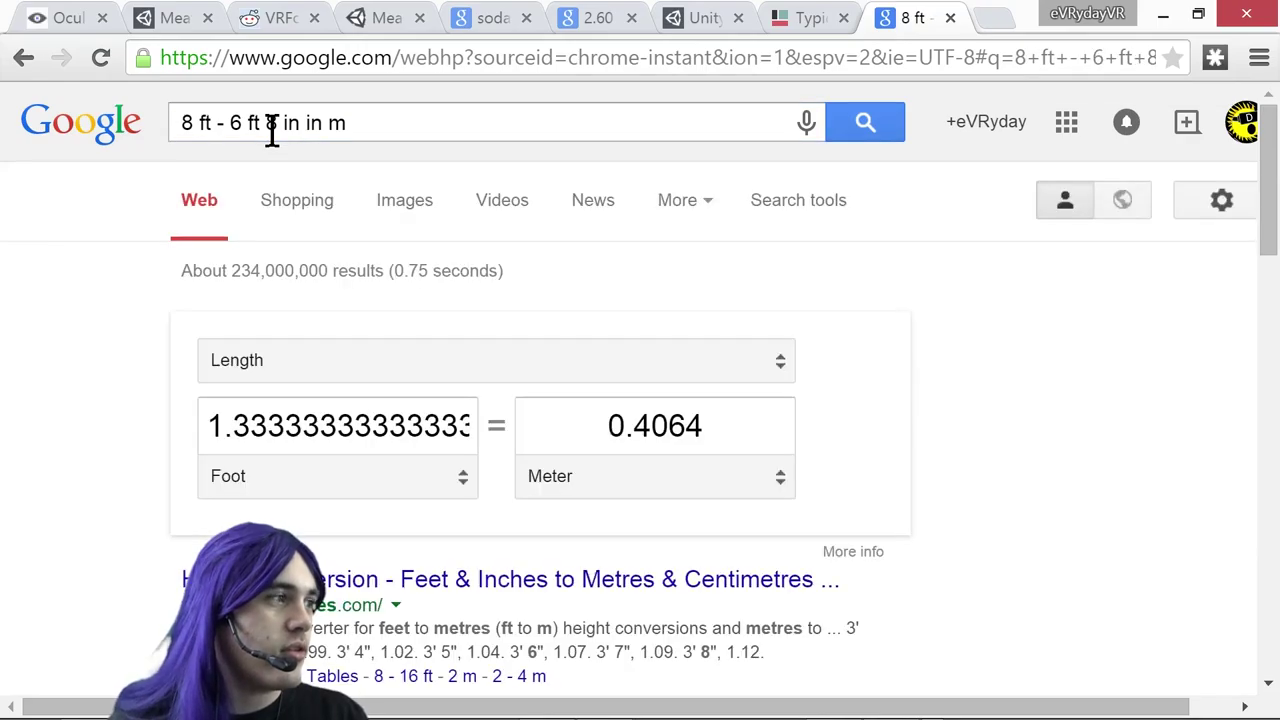
left_click_drag(604, 430, 703, 437)
key("ctrl+c")
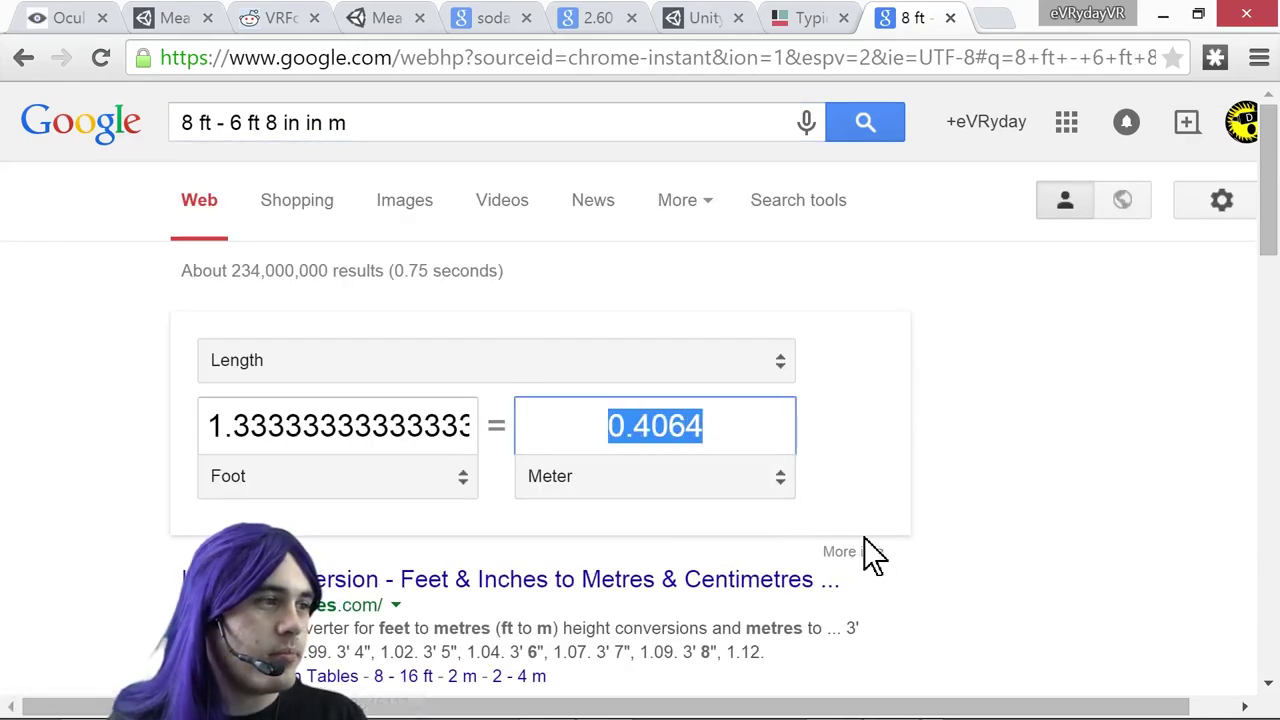
key("alt+Tab")
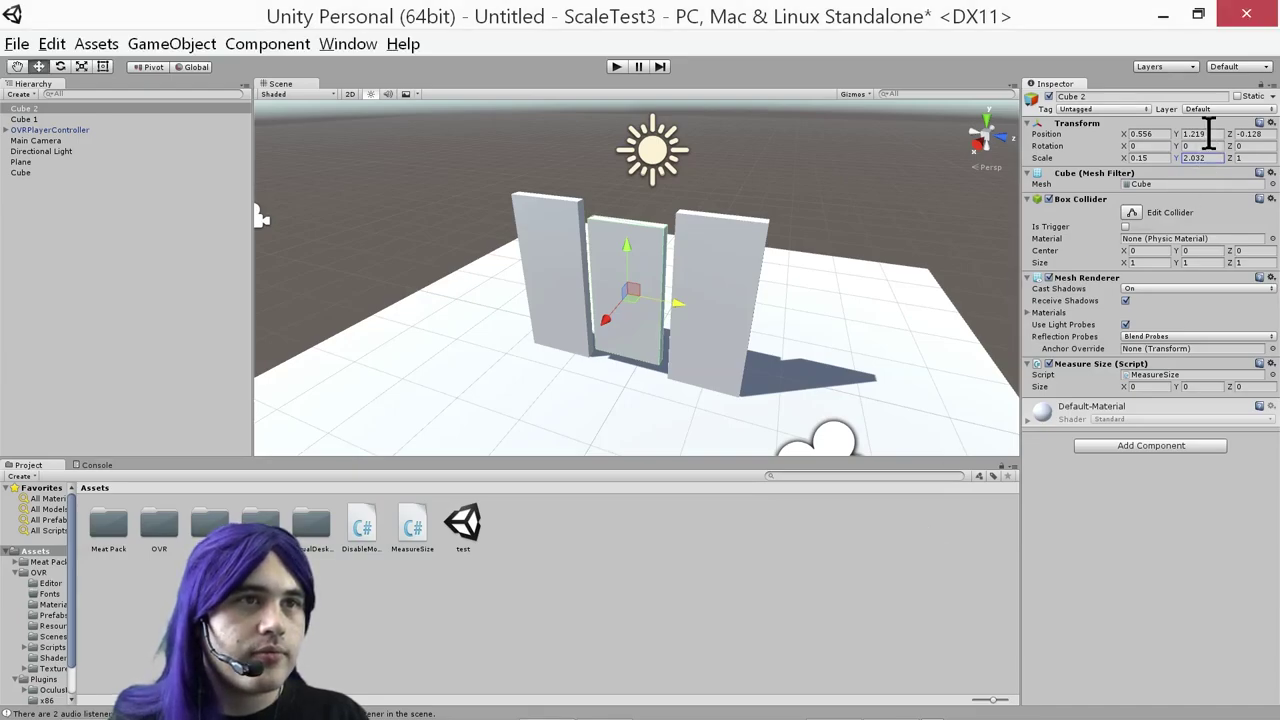
Set Cube 2's Y scale to 0.4064 and raise it to Y 2.212 between the wall tops
left_click(1209, 158)
key("ctrl+v")
key("Return")
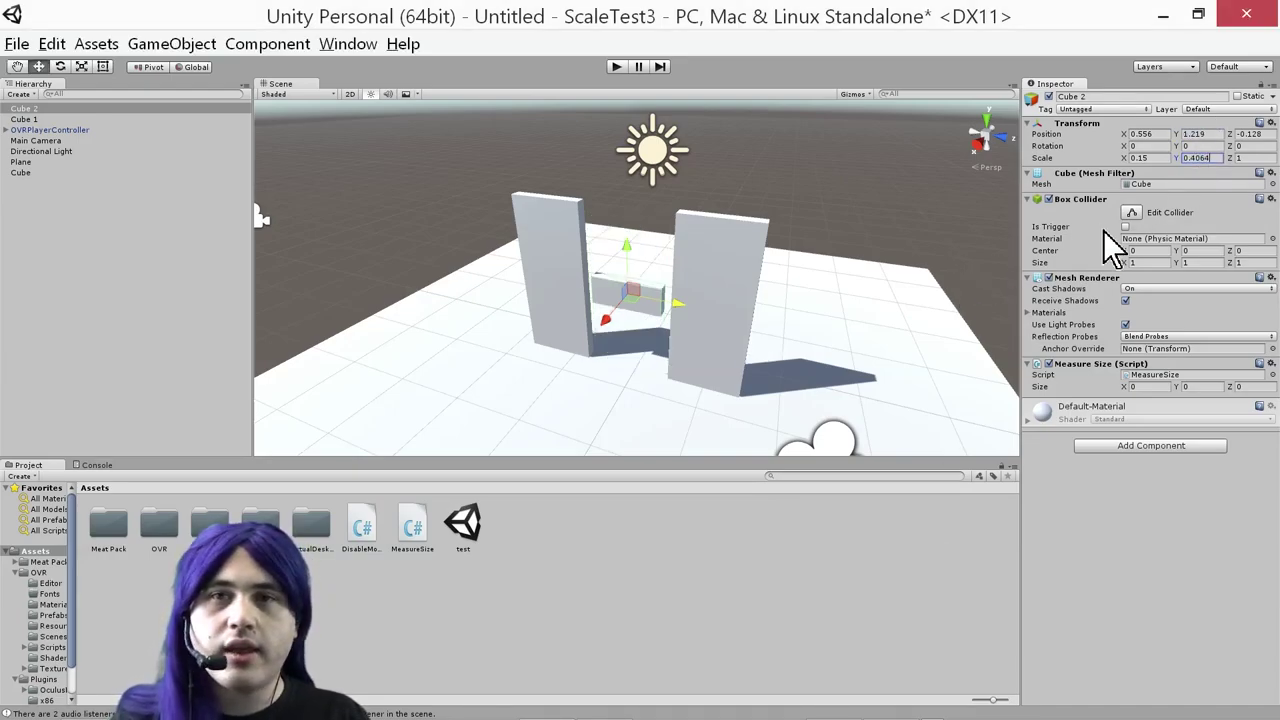
left_click_drag(625, 248, 645, 189)
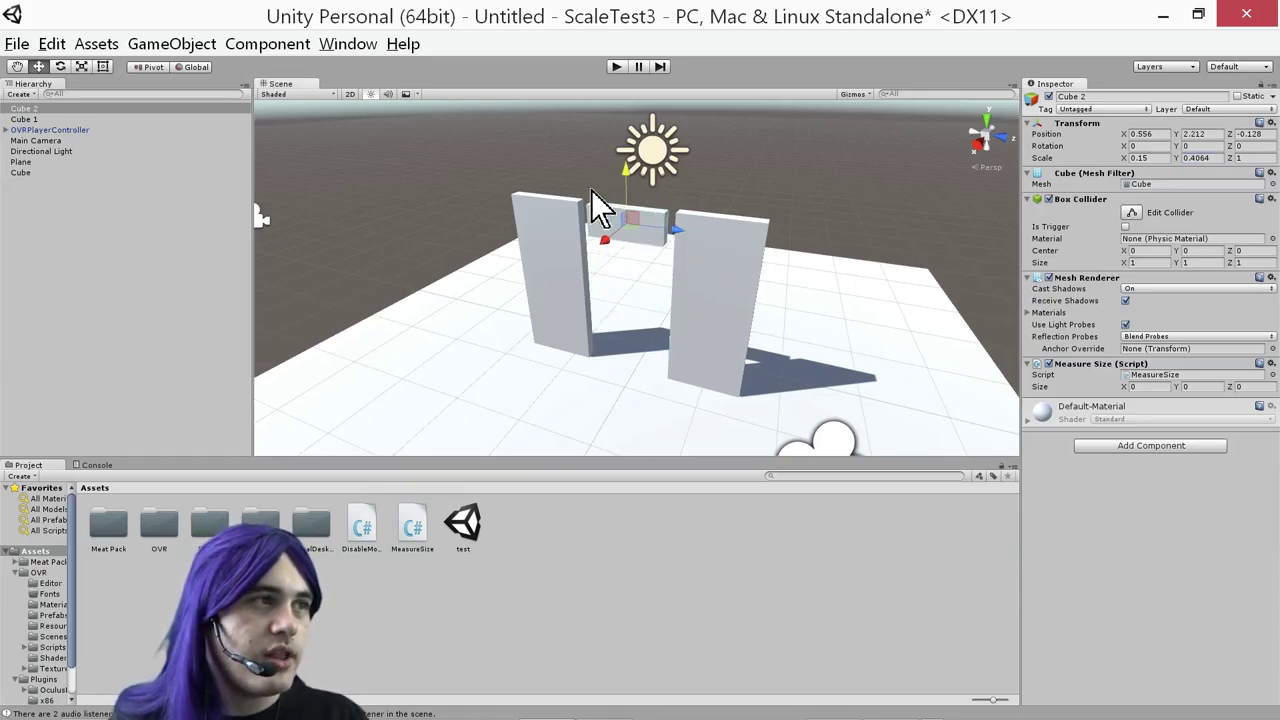
left_click(1214, 158)
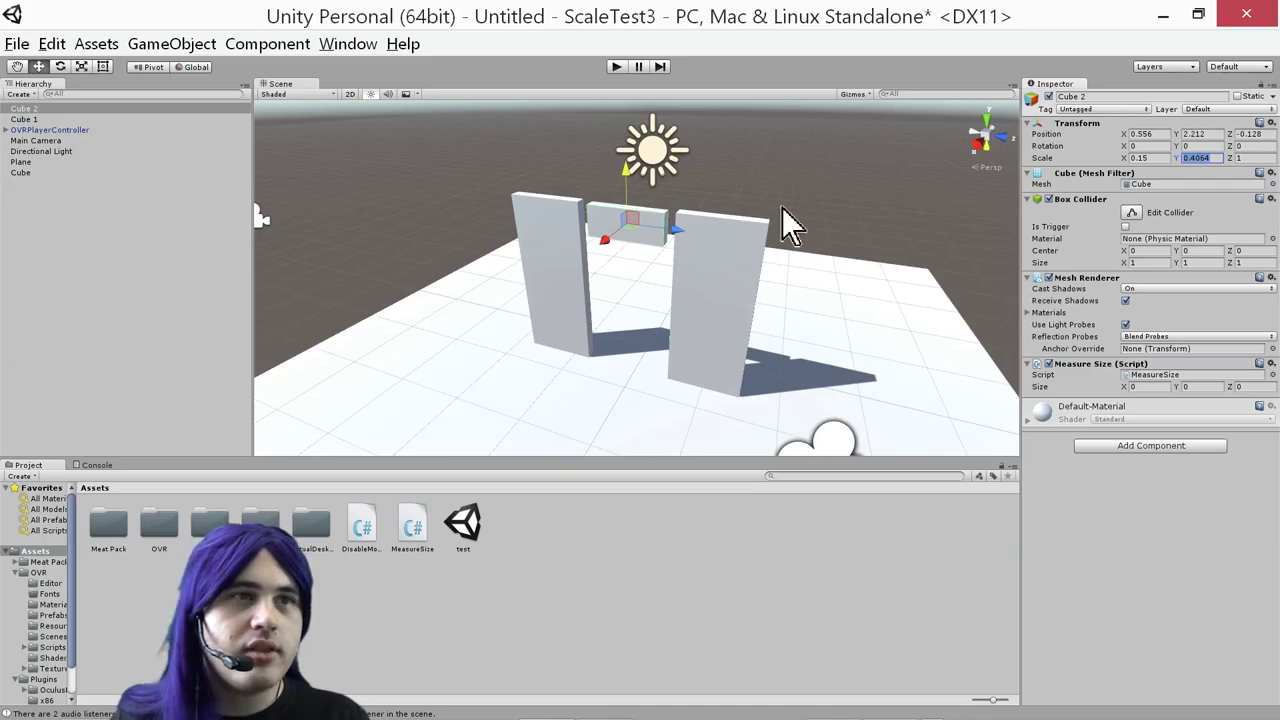
key("alt+Tab")
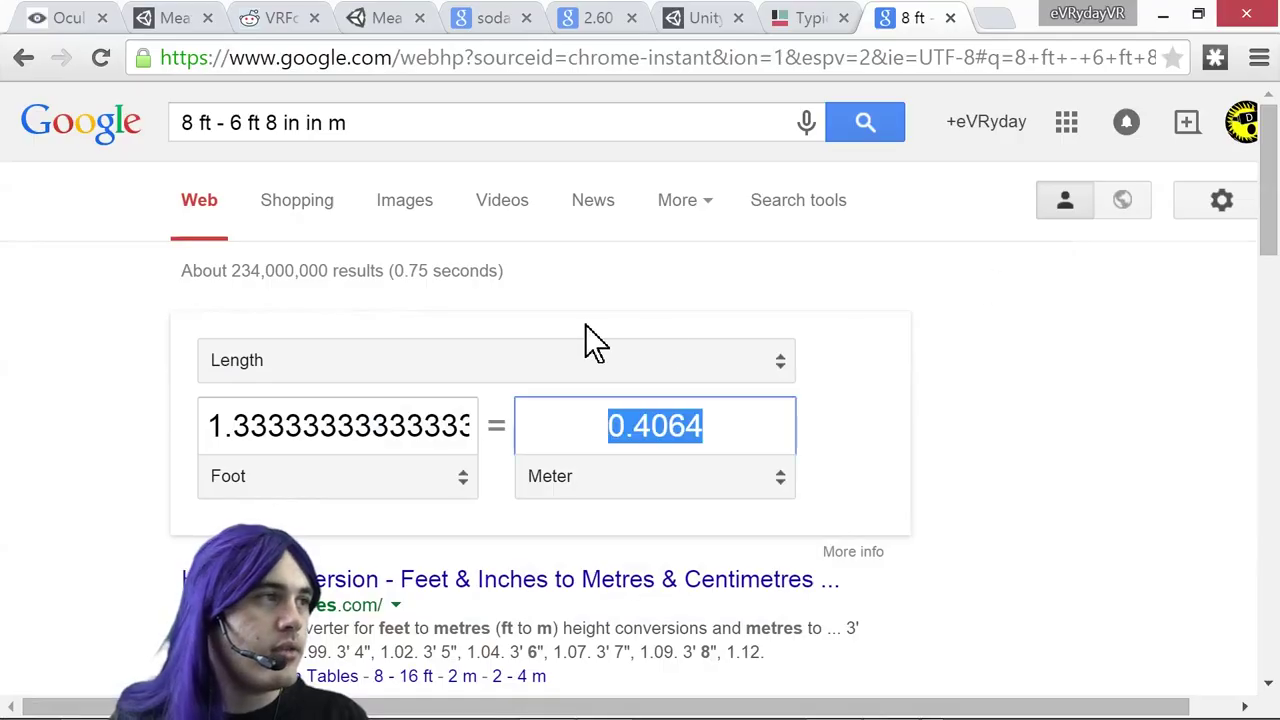
Trim the Chrome search to '8 ft in m' and select the 2.4384 meters result
left_click(220, 123)
key("BackSpace")
key("BackSpace")
key("Delete")
key("Delete")
key("Delete")
key("Delete")
key("Delete")
key("Delete")
key("Delete")
key("Delete")
key("Delete")
key("Delete")
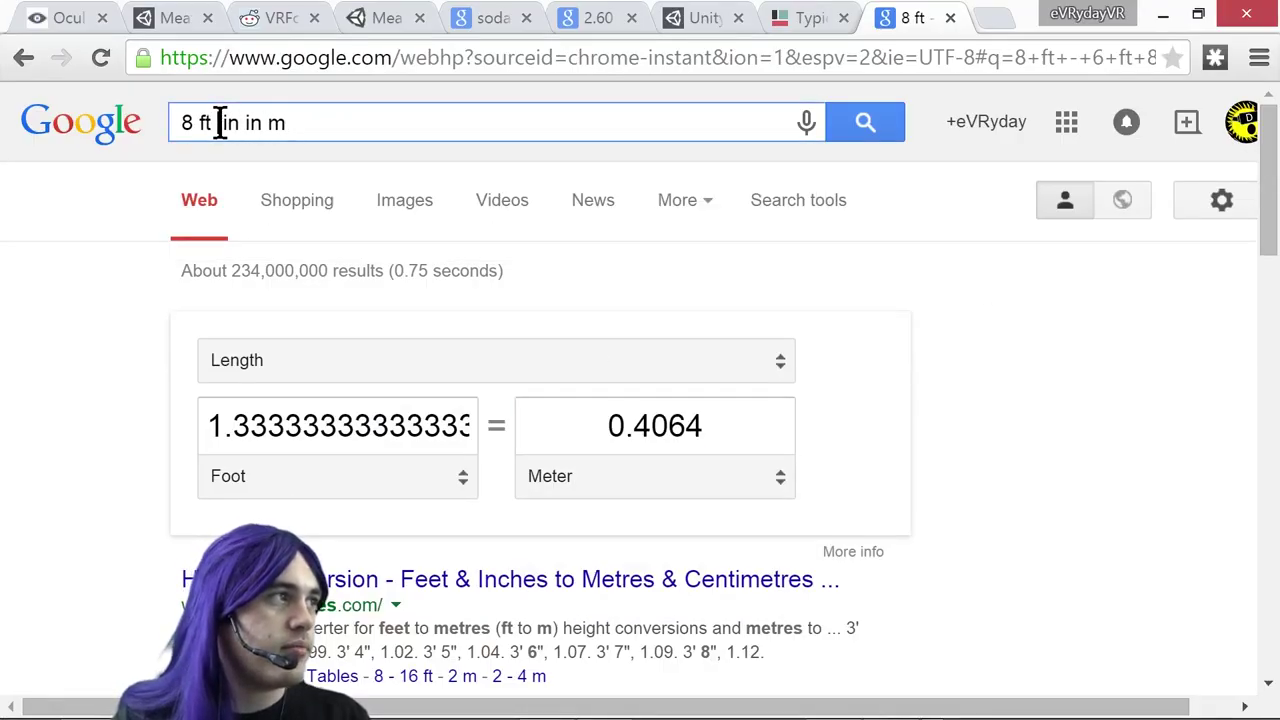
key("Return")
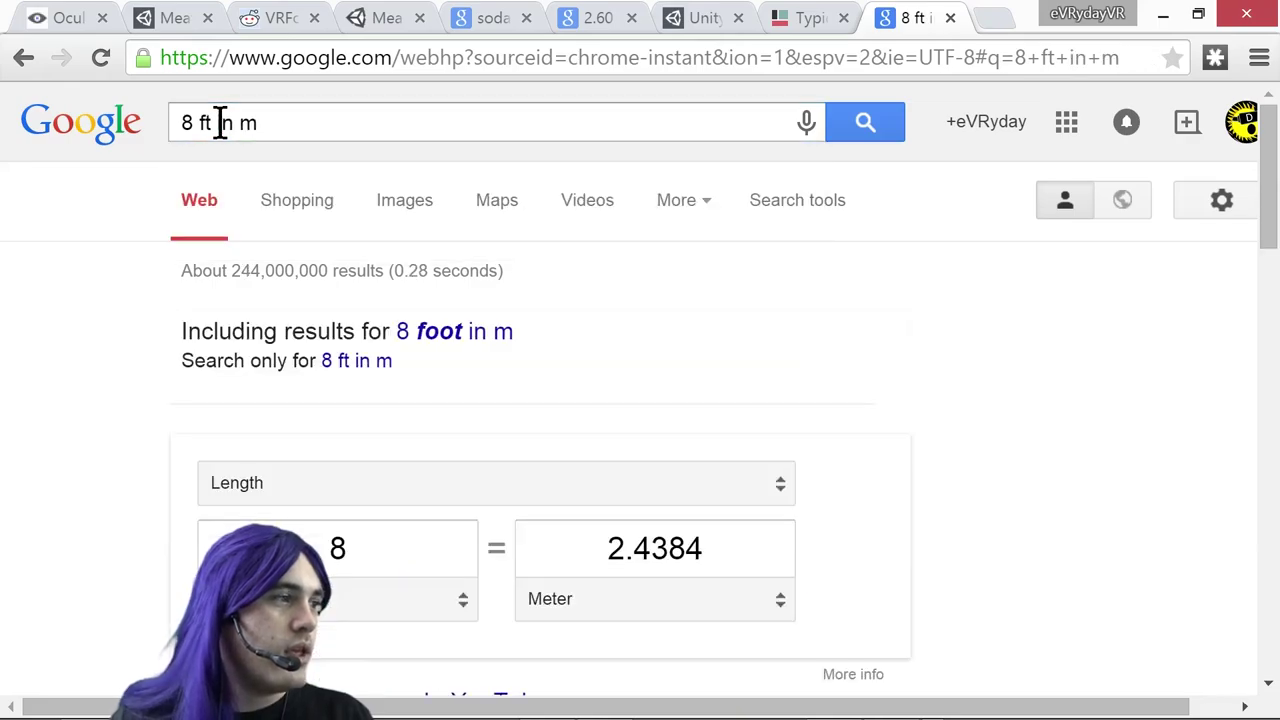
left_click_drag(600, 555, 703, 543)
key("ctrl+c")
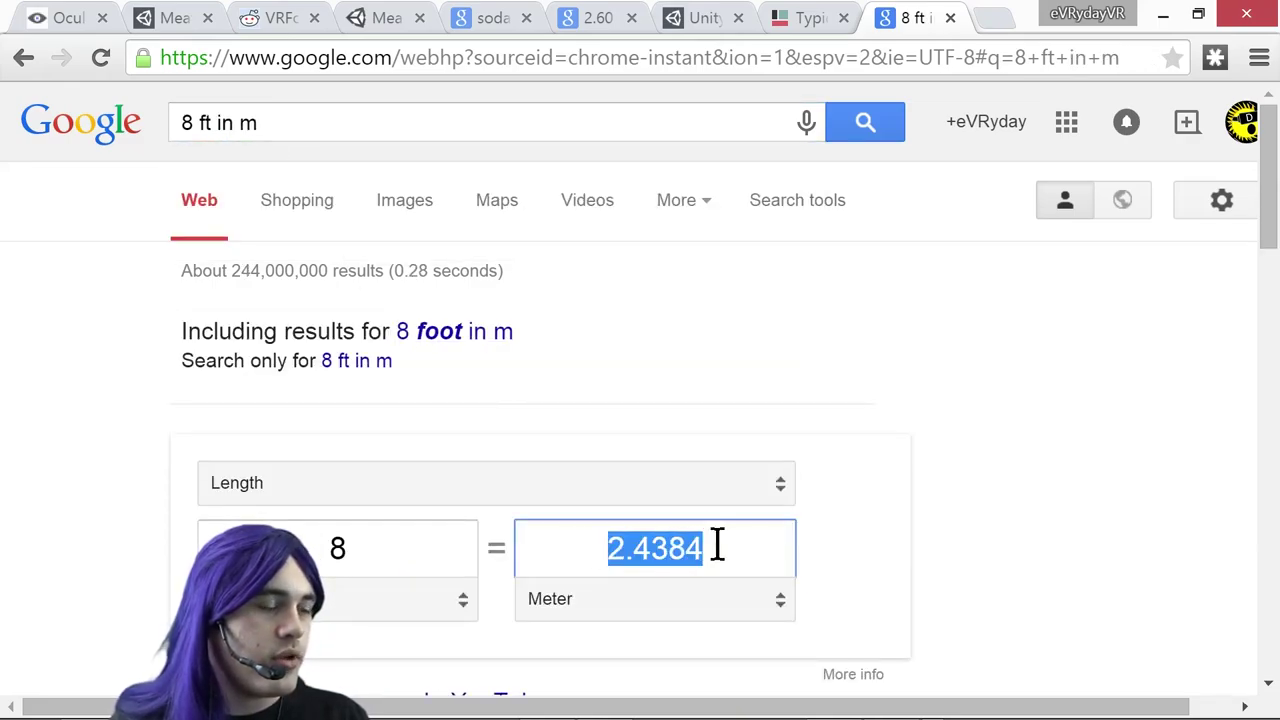
key("alt+Tab")
In Calculator, compute 2.4384 - (0.4064/2), giving 2.2352 for the crossbar height
key("super+r")
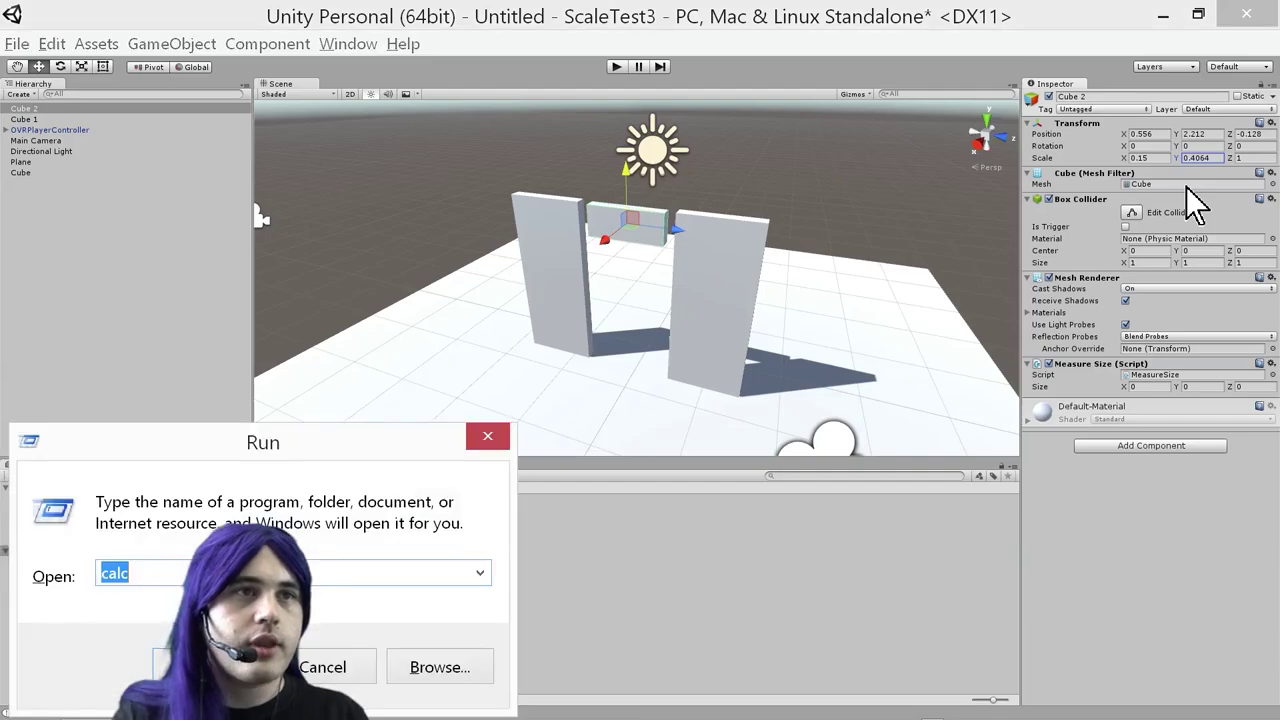
key("Return")
key("ctrl+v")
key("minus")
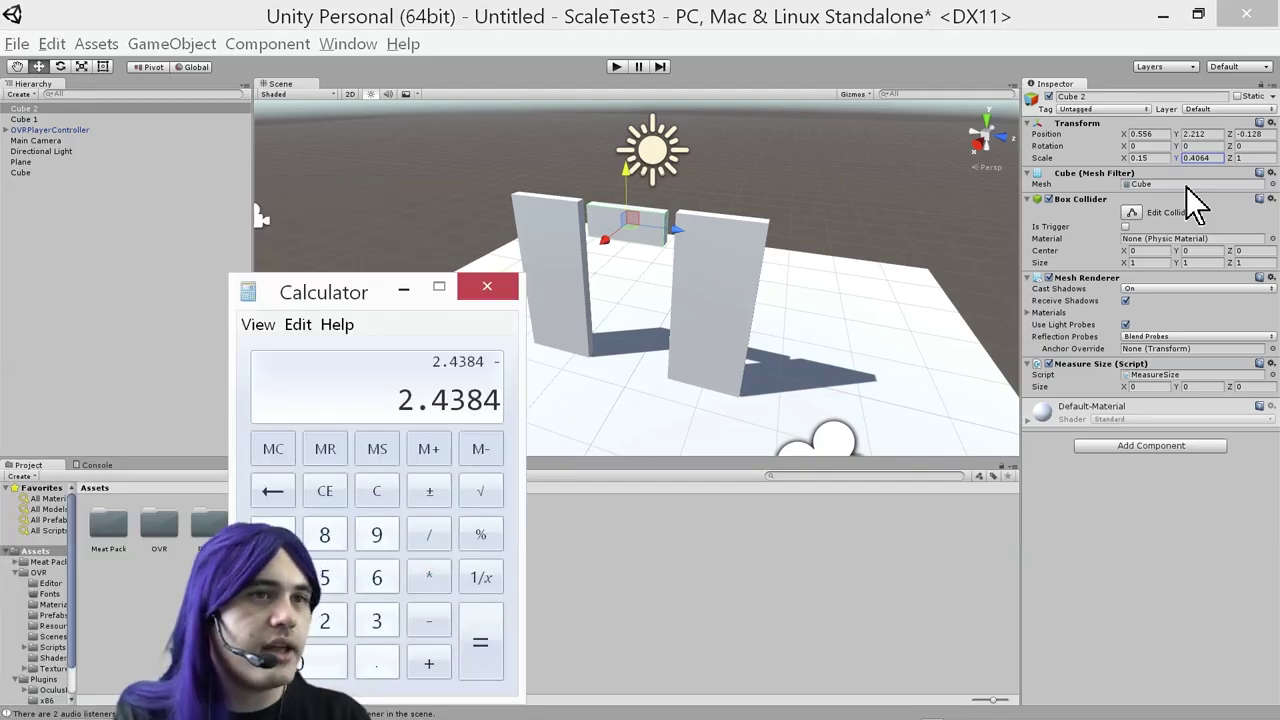
key("shift+9")
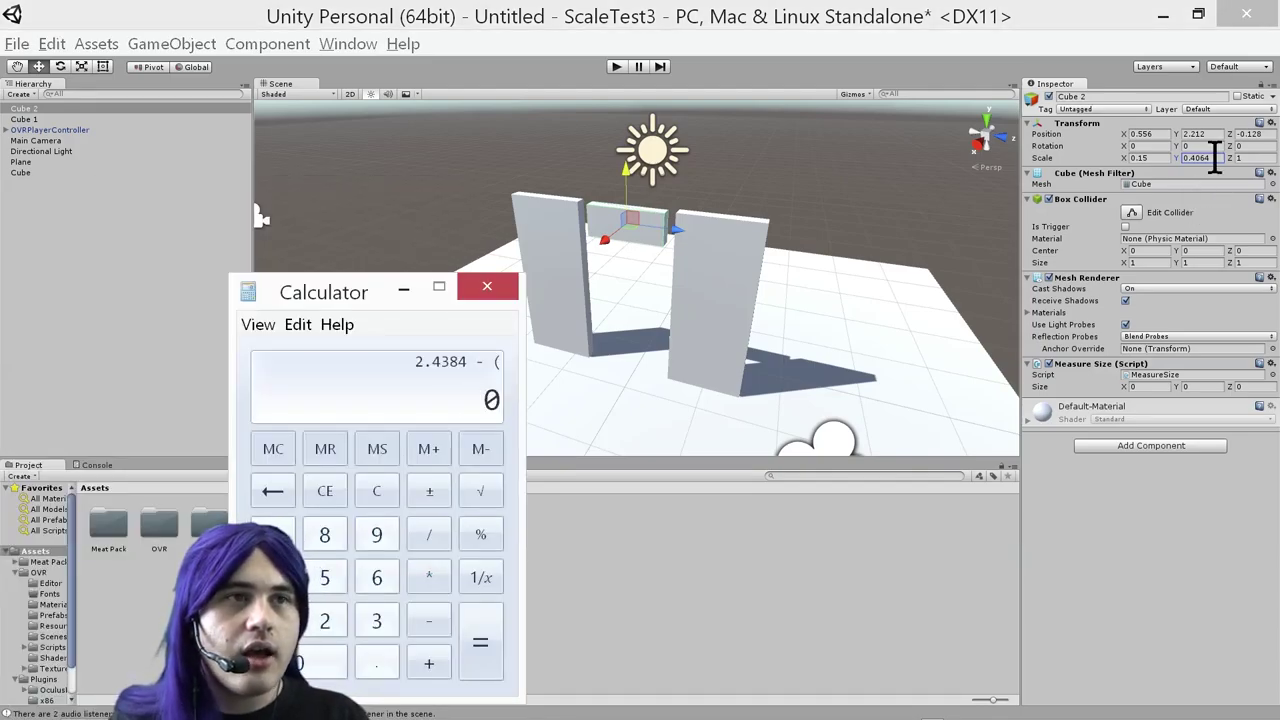
left_click(1214, 156)
key("alt+Tab")
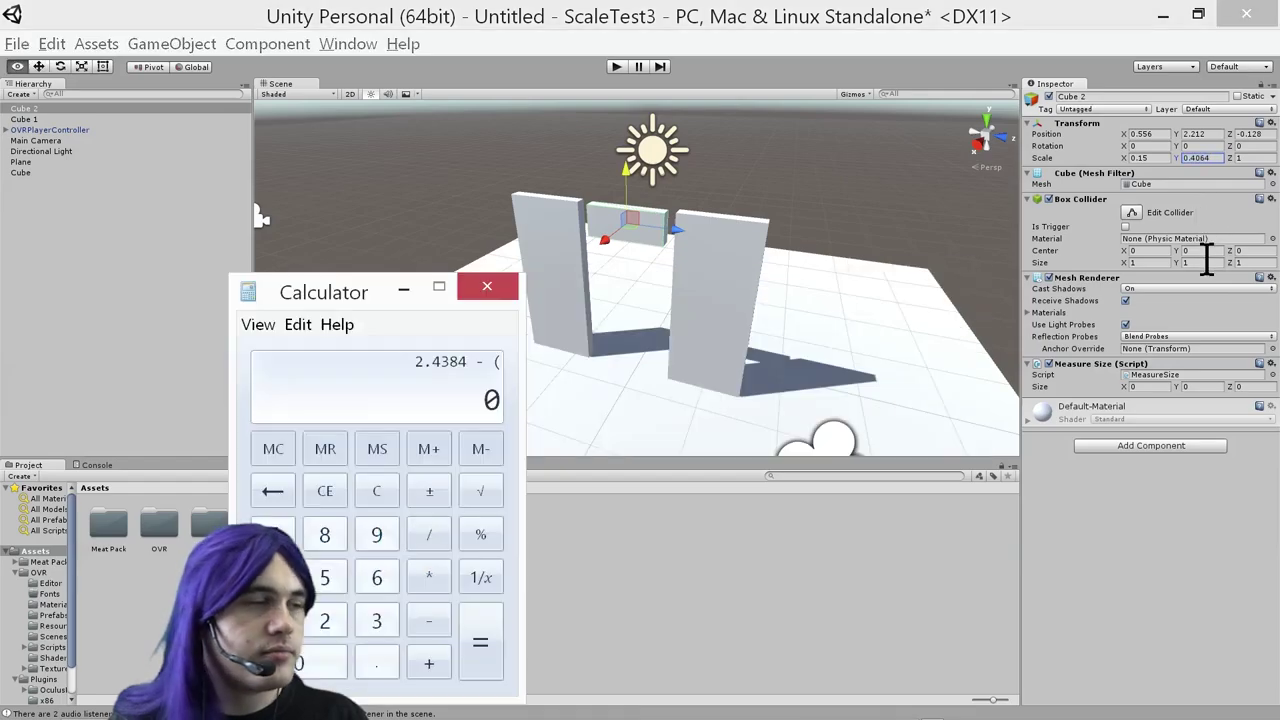
type("0.4064")
key("slash")
key("2")
key("shift+0")
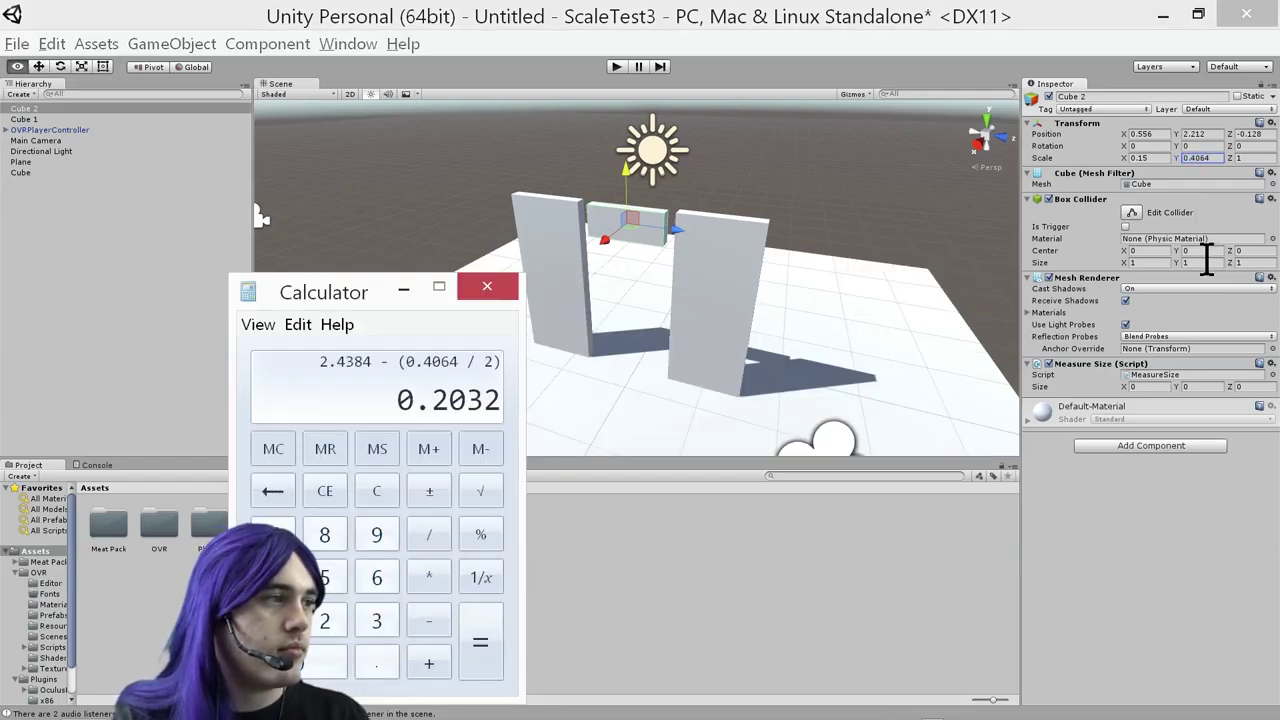
key("Return")
Set Cube 2's Position Y to 2.2352, then select the left wall Cube
key("alt+Tab")
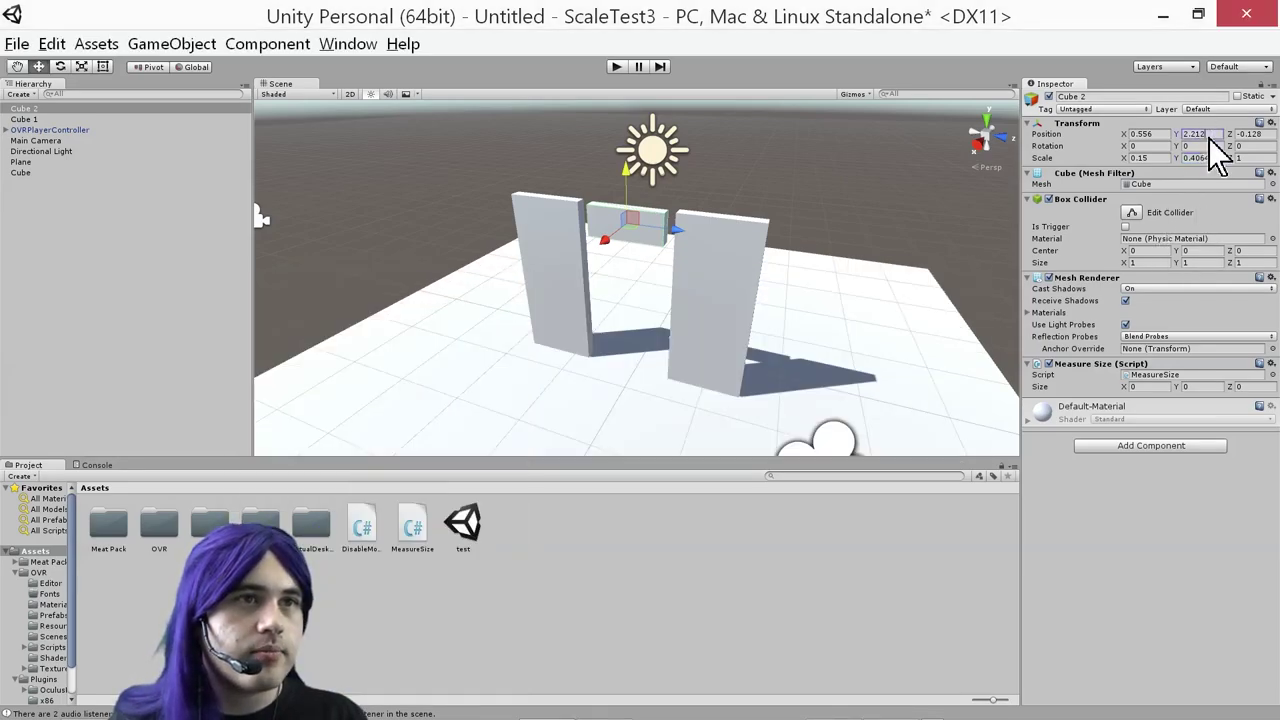
type("2.2352")
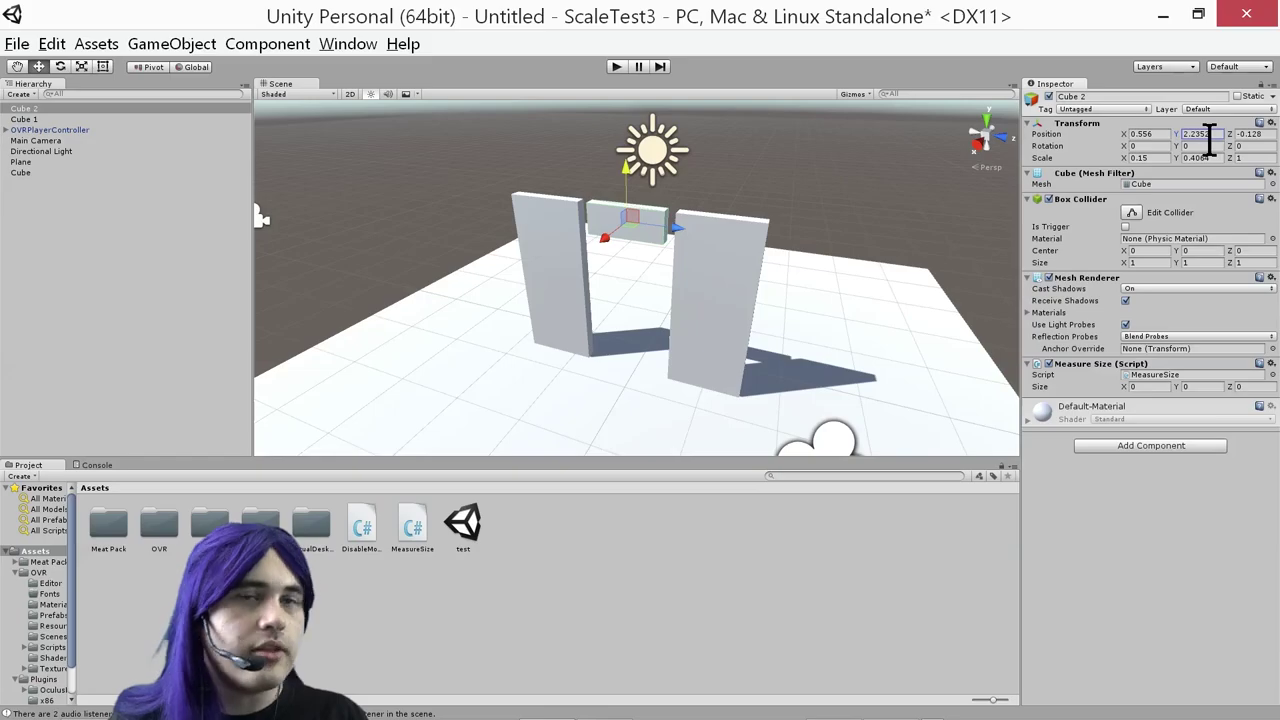
left_click(566, 255)
key("alt+Tab")
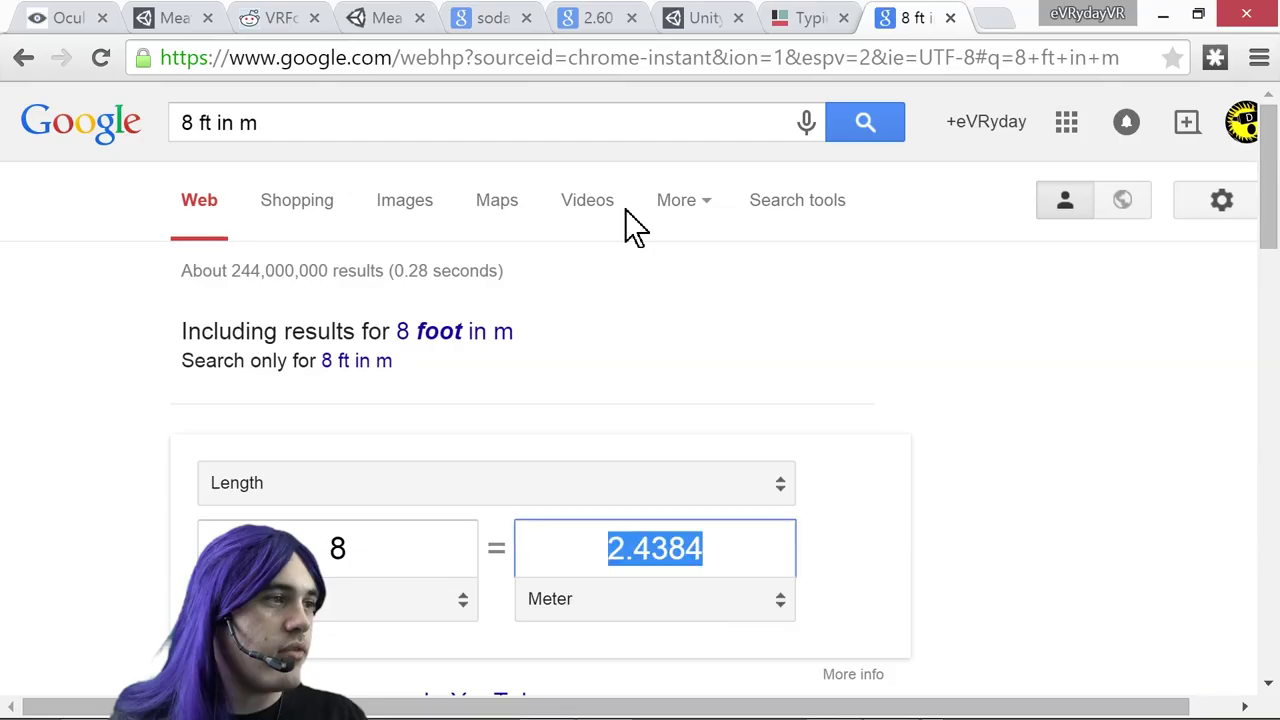
Change the doorway search from 'tall' to 'how wide is a doorway'
left_click(550, 380)
left_click(323, 135)
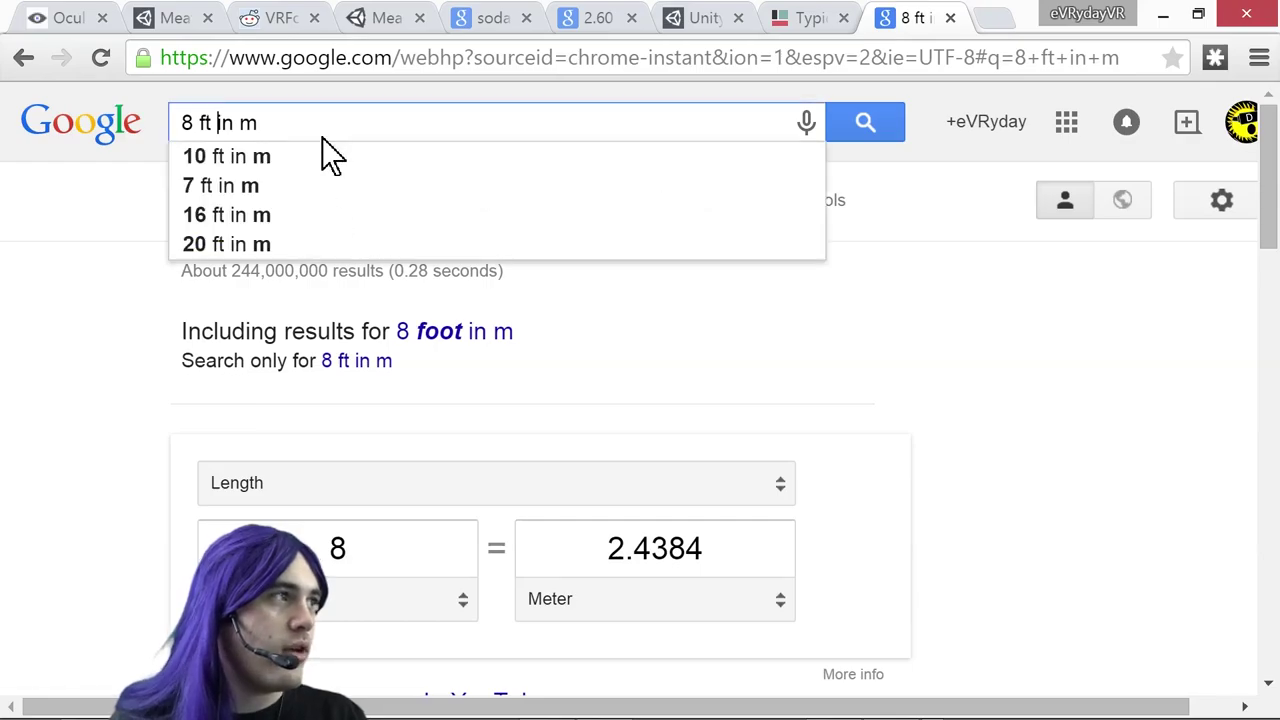
key("ctrl+shift+Tab")
key("alt+Left")
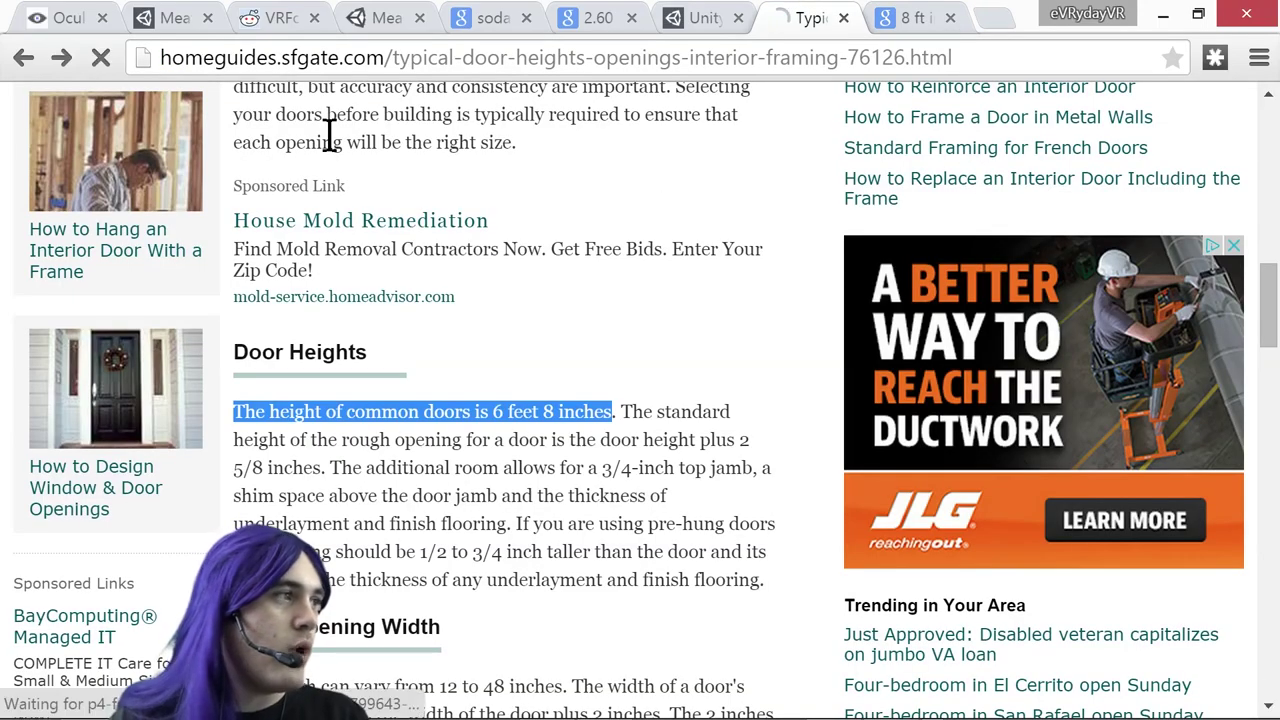
key("ctrl+Left")
key("ctrl+Left")
key("ctrl+Left")
key("ctrl+Left")
key("ctrl+shift+Right")
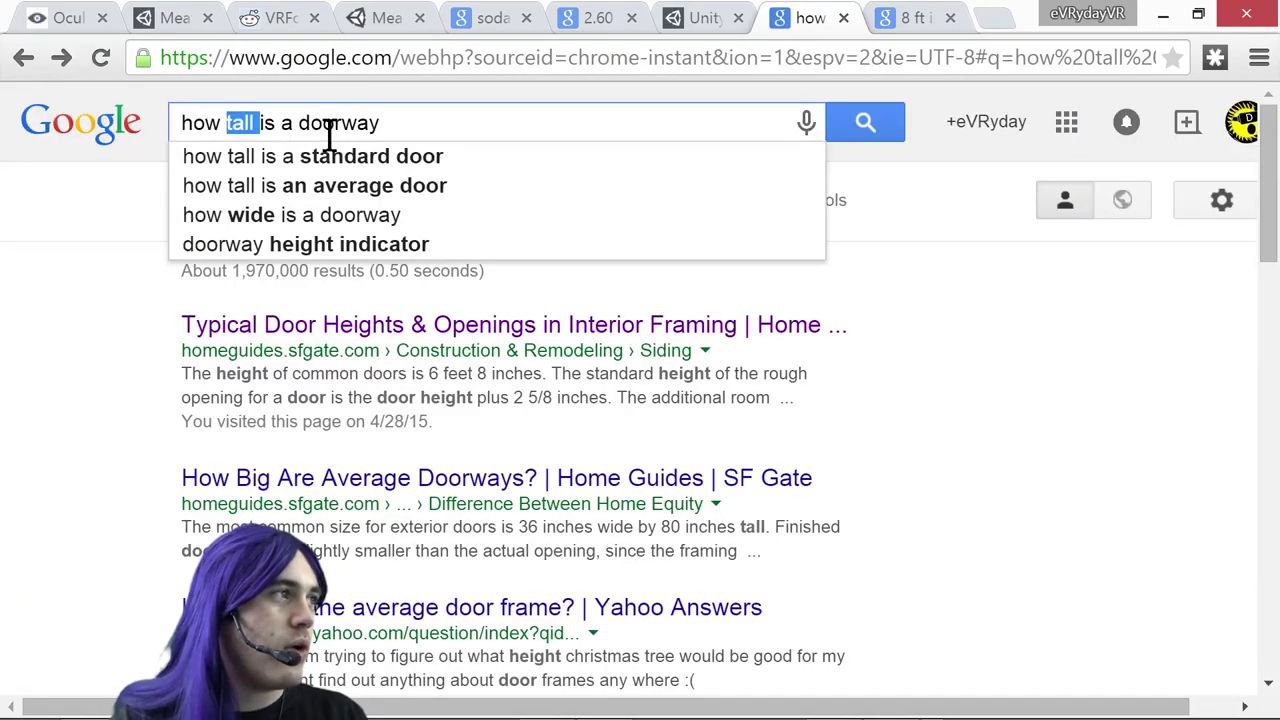
type("wide")
key("Return")
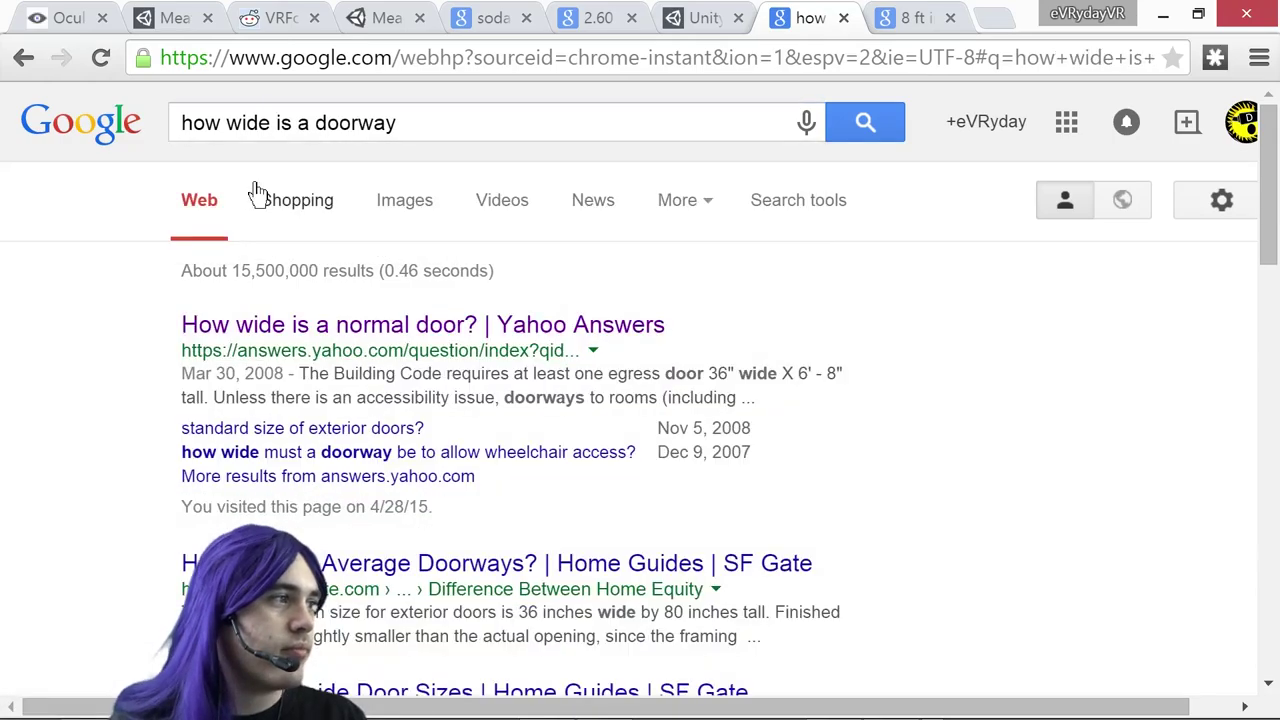
Open the Yahoo Answers result and highlight the 32-inch interior door width
left_click(420, 331)
scroll(423, 350, "down", 6)
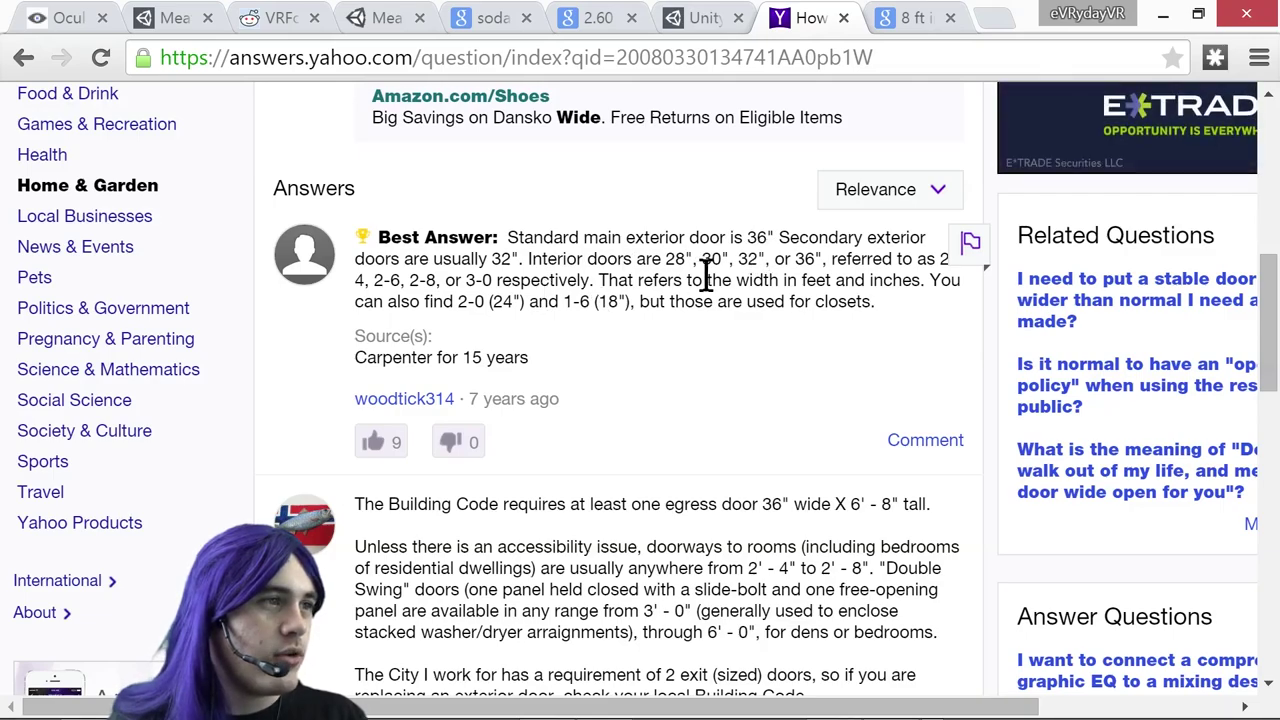
left_click_drag(530, 258, 817, 266)
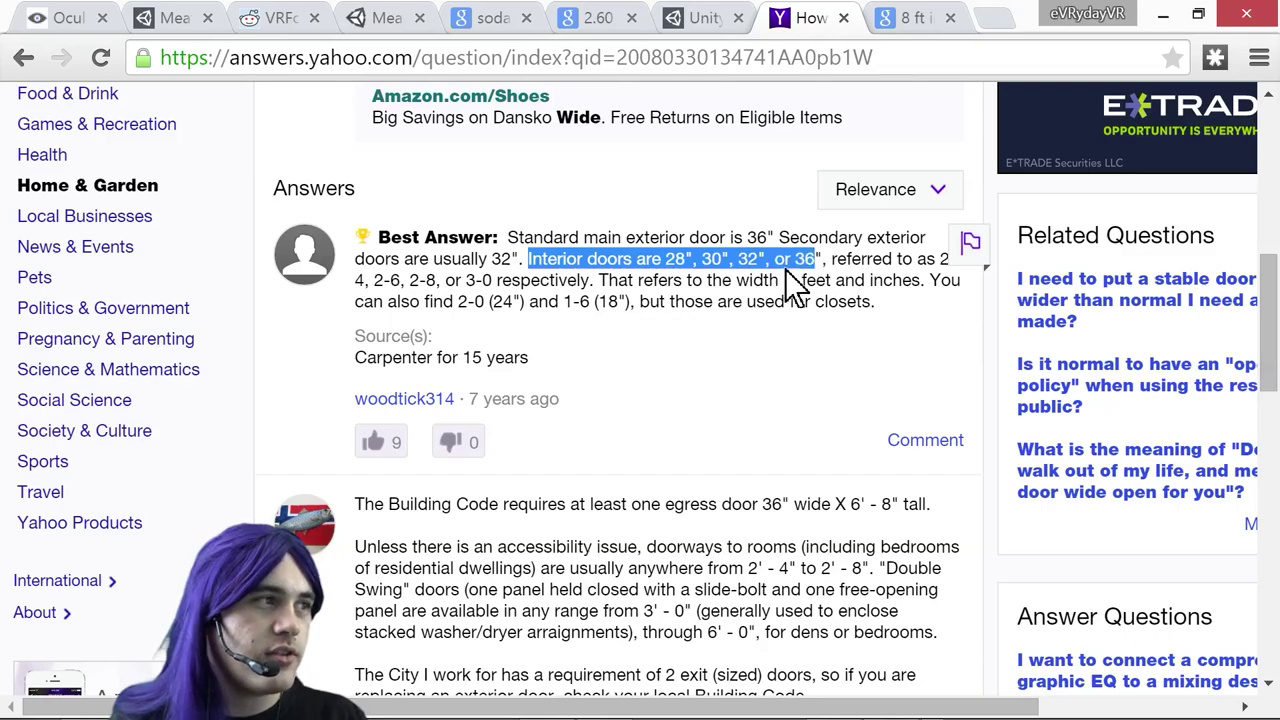
left_click_drag(738, 260, 765, 260)
Convert '32 in in' to meters and select the 0.8128 result
key("ctrl+Tab")
key("ctrl+l")
type("32 in in")
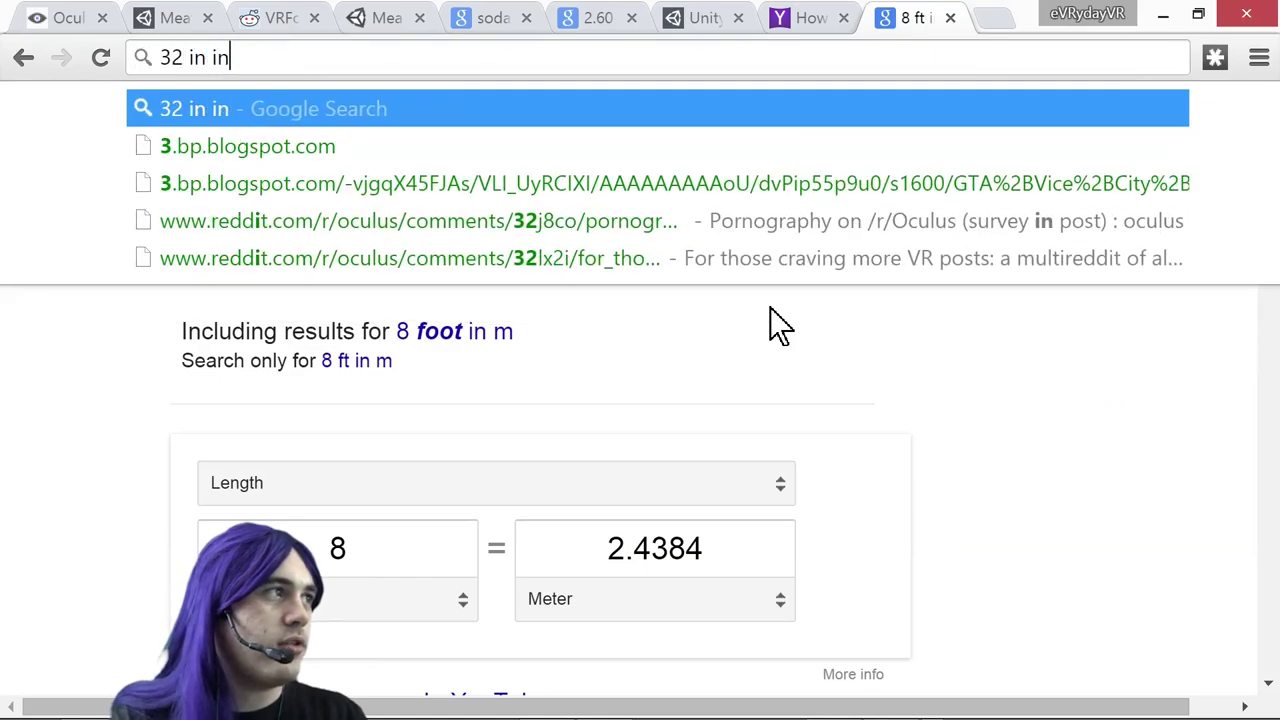
key("Return")
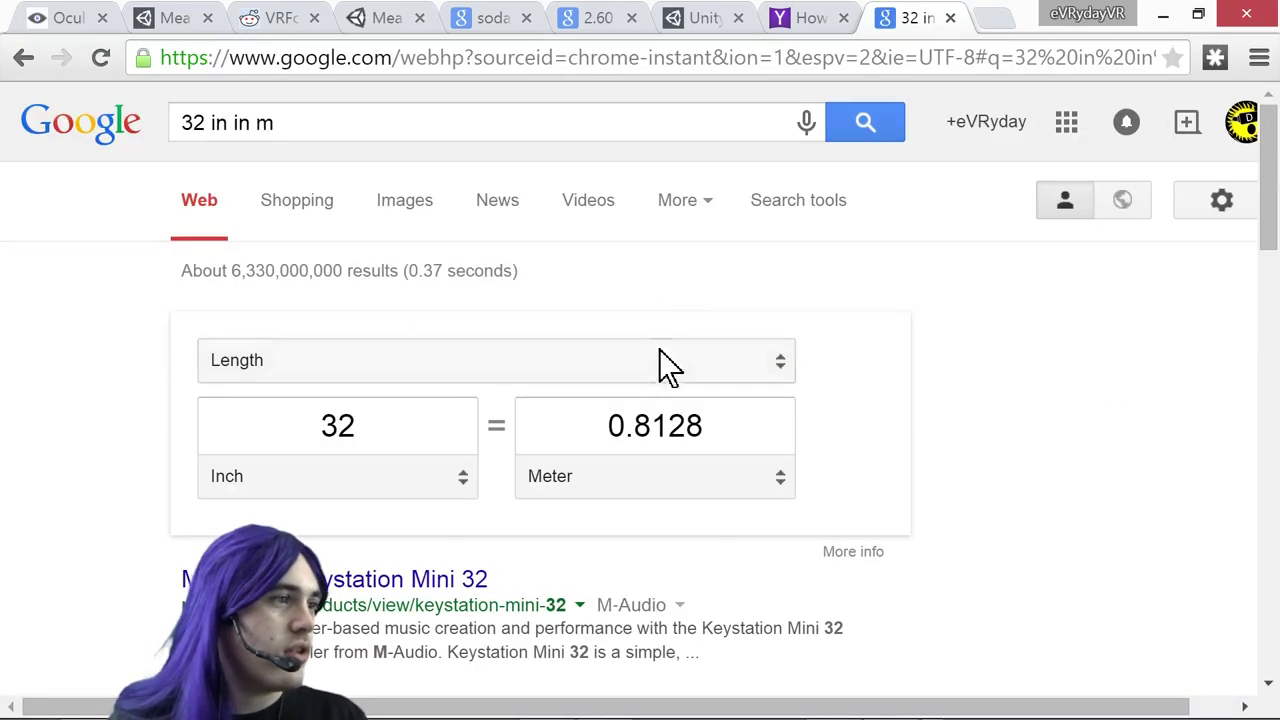
left_click_drag(609, 425, 697, 421)
key("ctrl+c")
Set Cube 2's Scale Z to 0.8128 as the crossbar depth
key("alt+Tab")
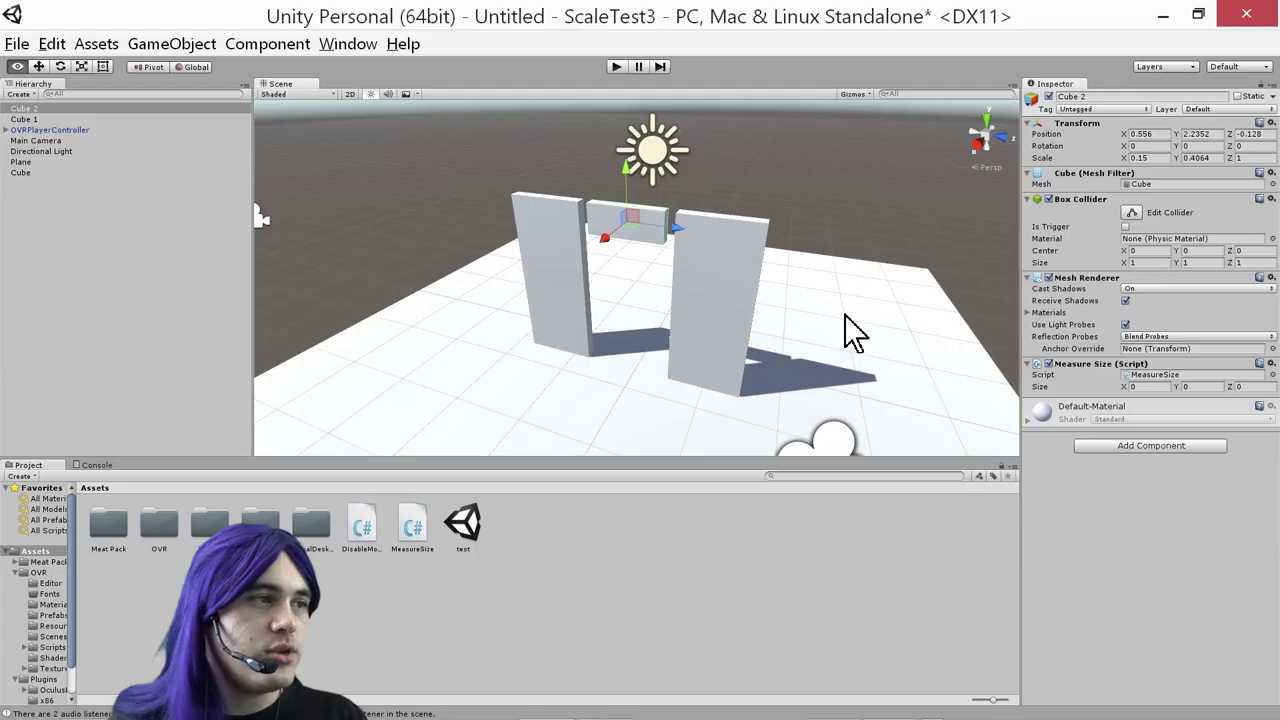
left_click(1248, 158)
key("ctrl+v")
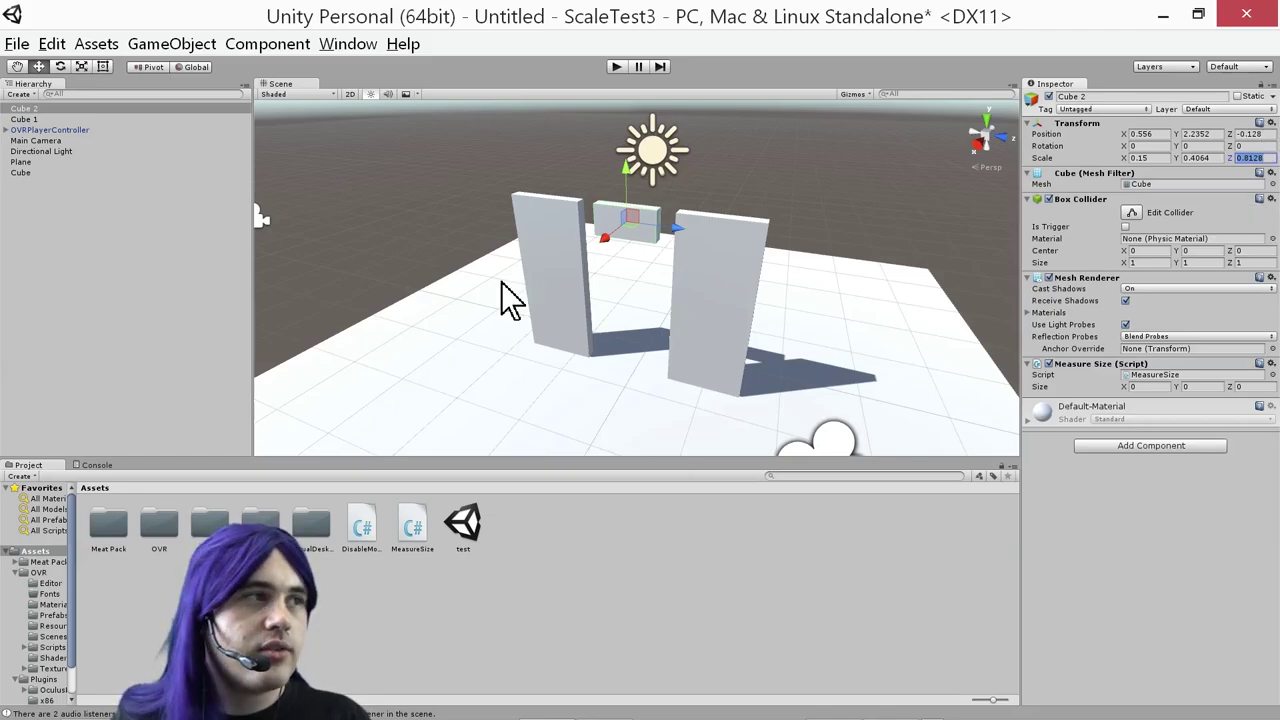
Compute the left wall's edge in Calculator: -1.253 + (1/2) = -0.753
left_click(548, 262)
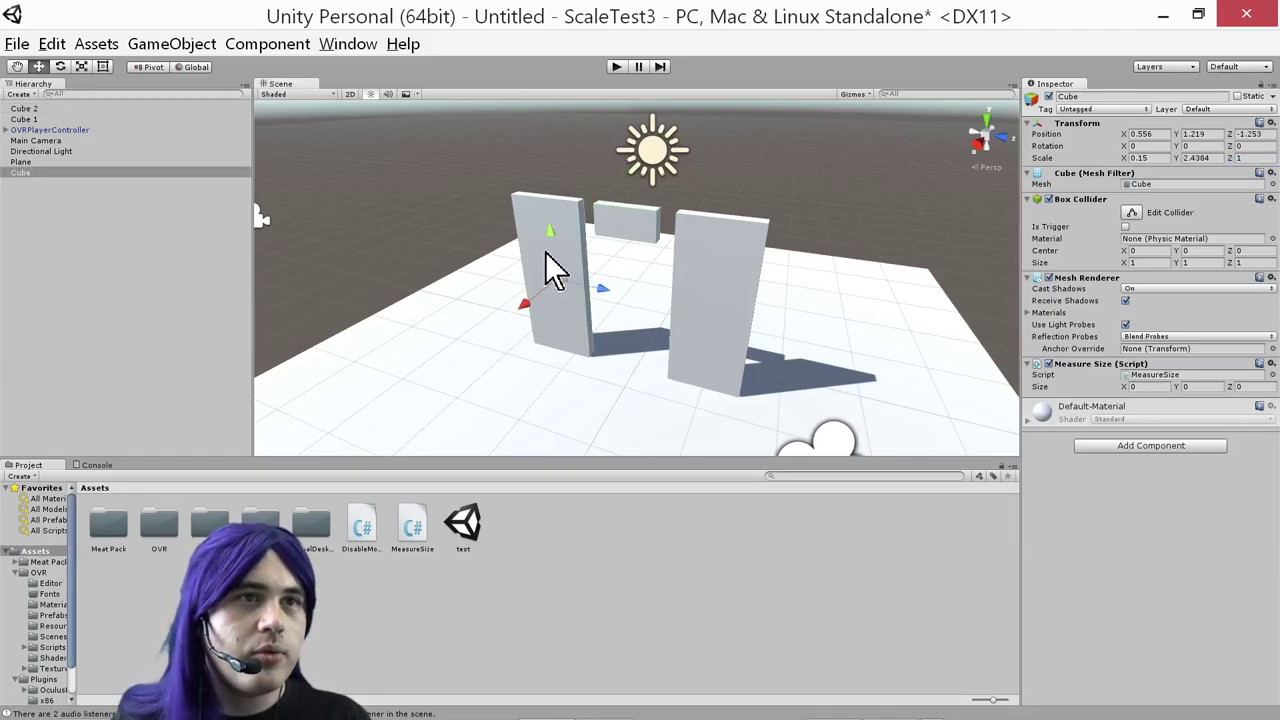
left_click(1250, 134)
key("ctrl+c")
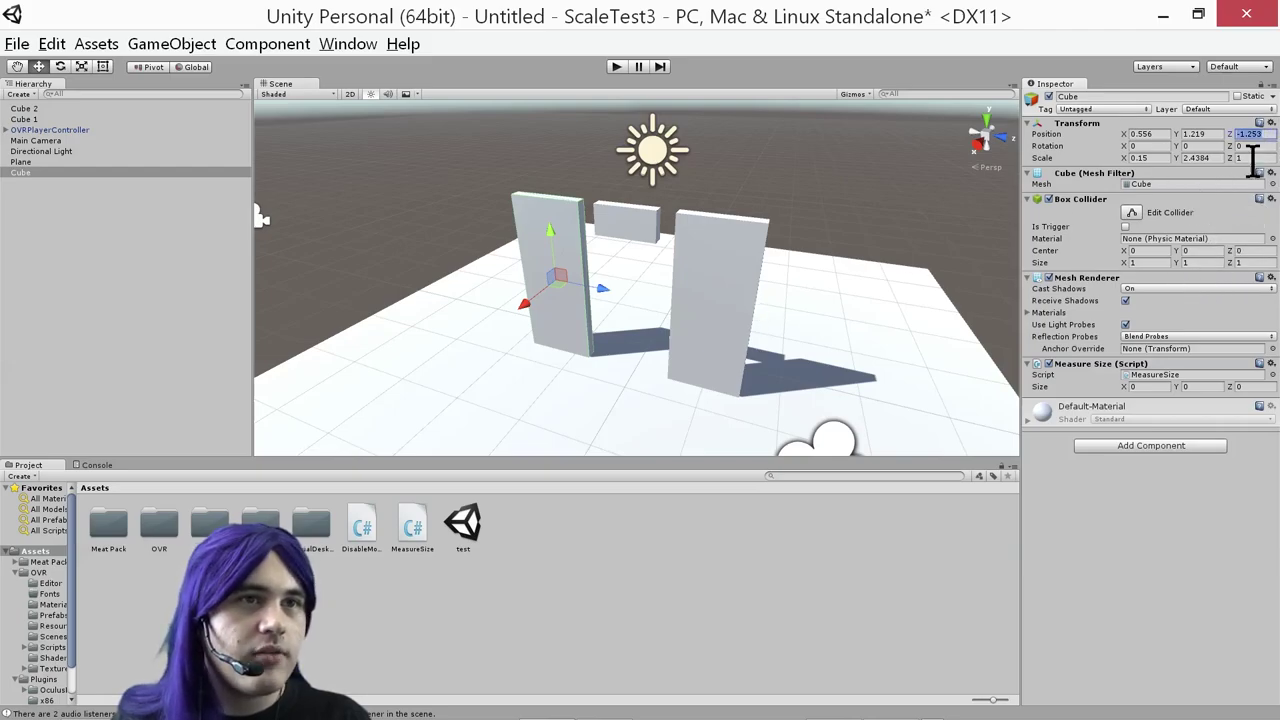
key("super+r")
type("calc")
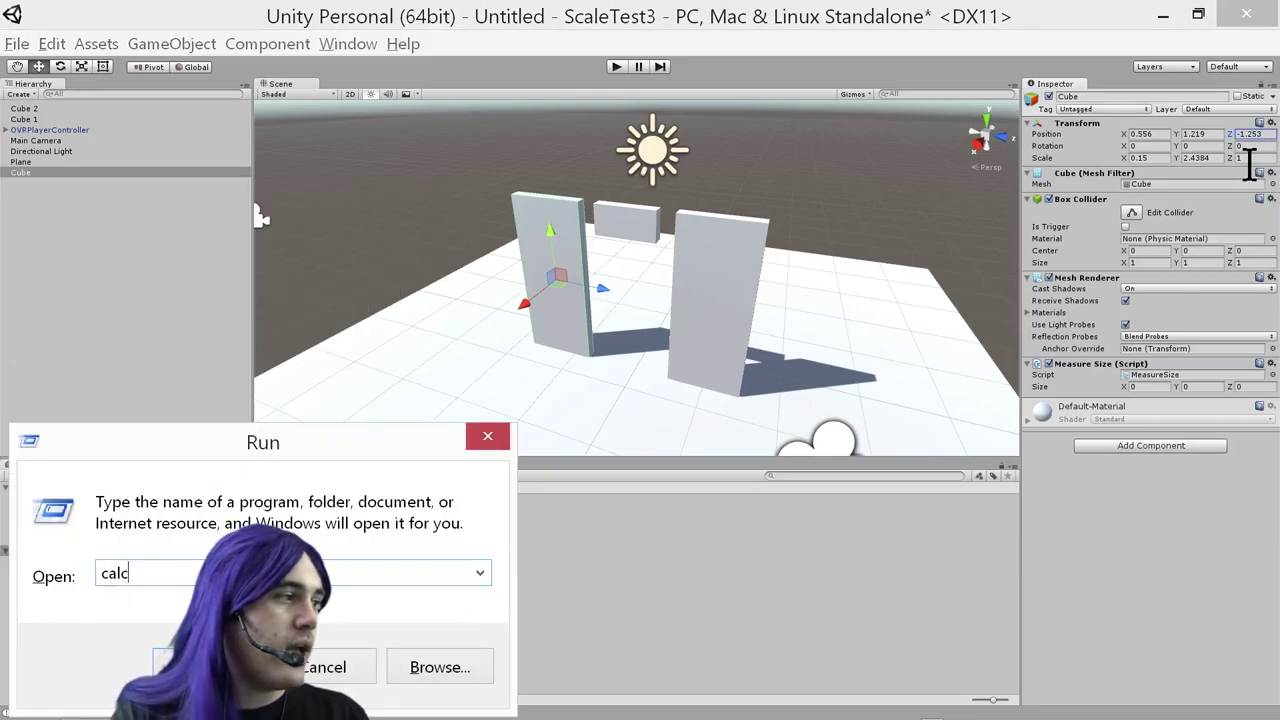
key("Return")
key("ctrl+v")
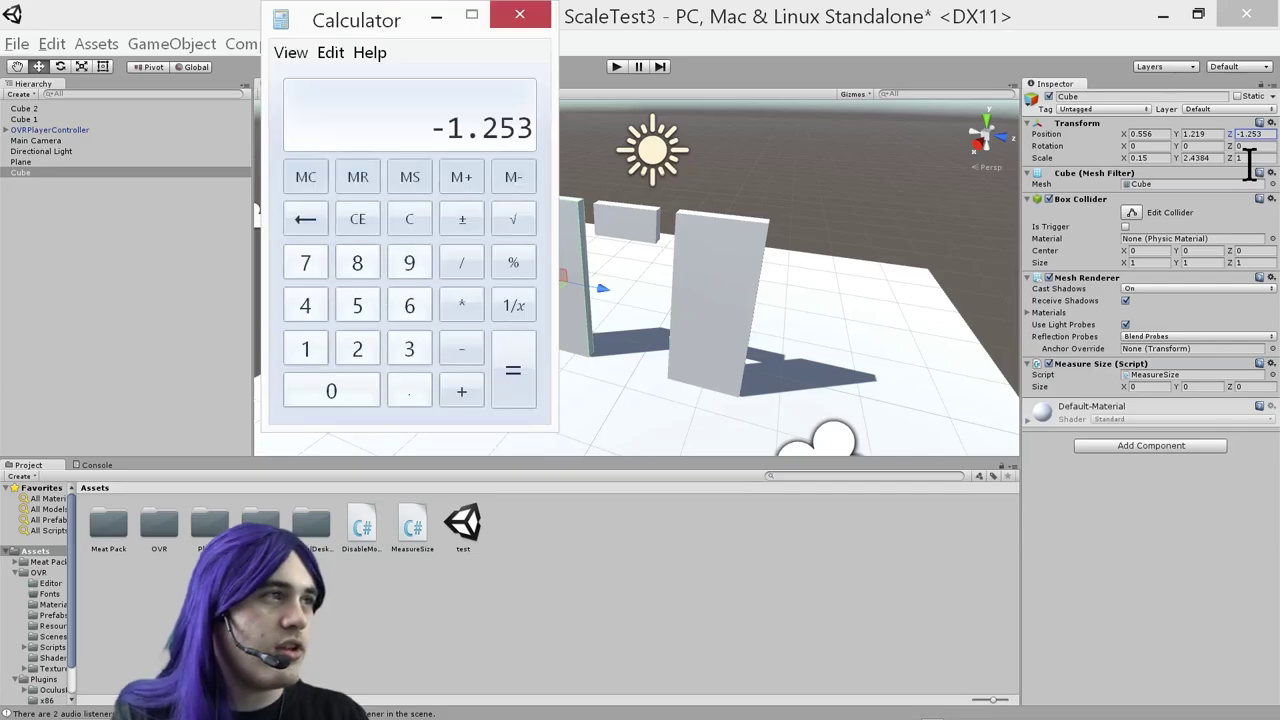
type("+(1/")
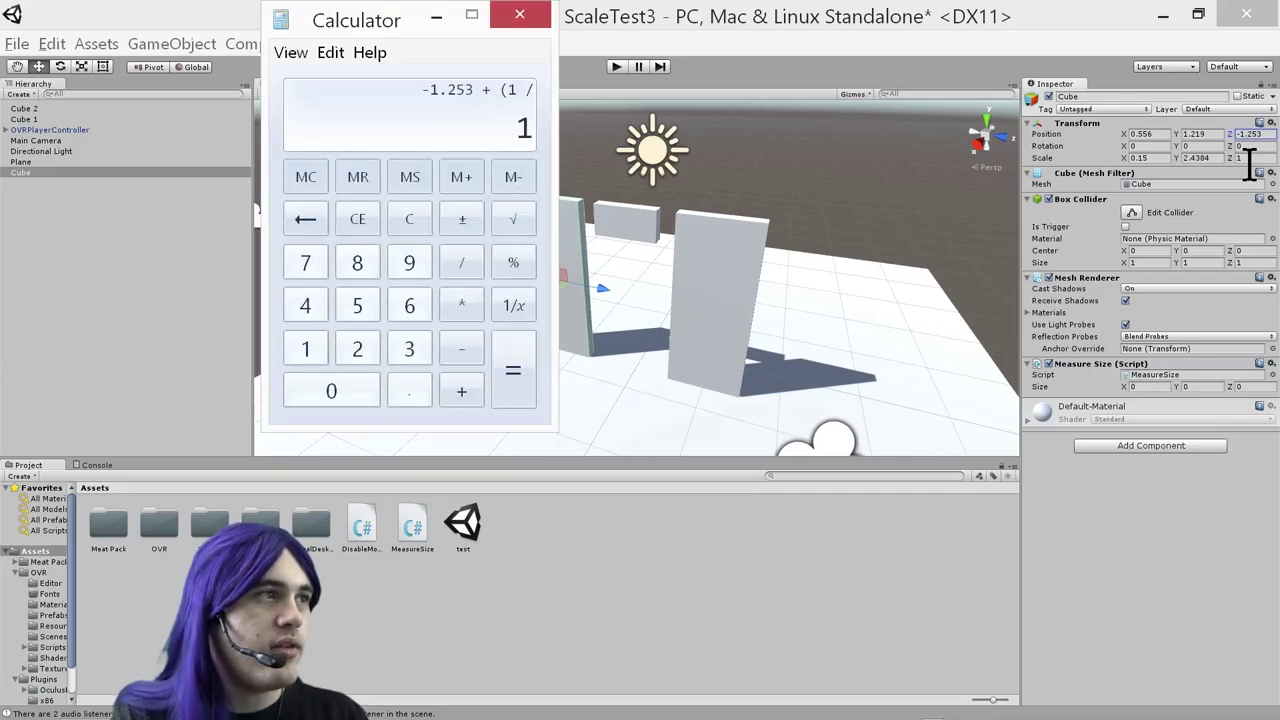
type("2)")
key("Return")
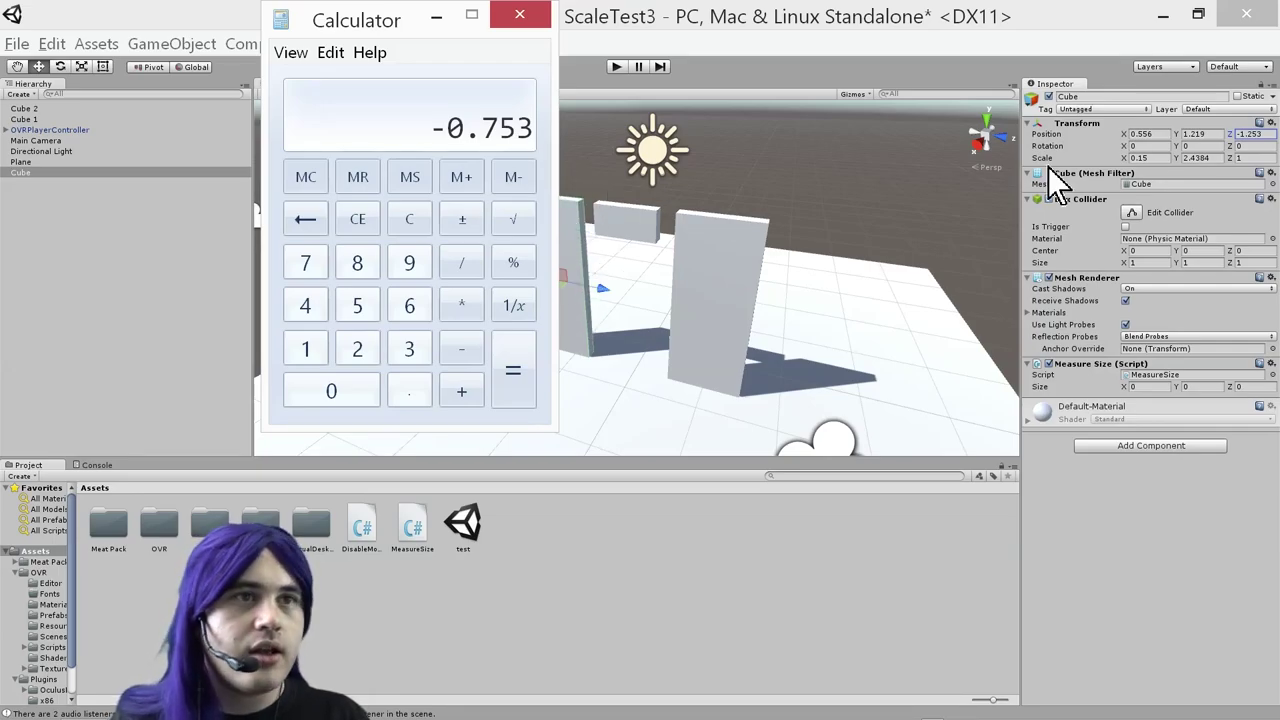
Add half of Cube 2's 0.8128 depth to get -0.3466 in Calculator
left_click(1274, 140)
left_click(632, 229)
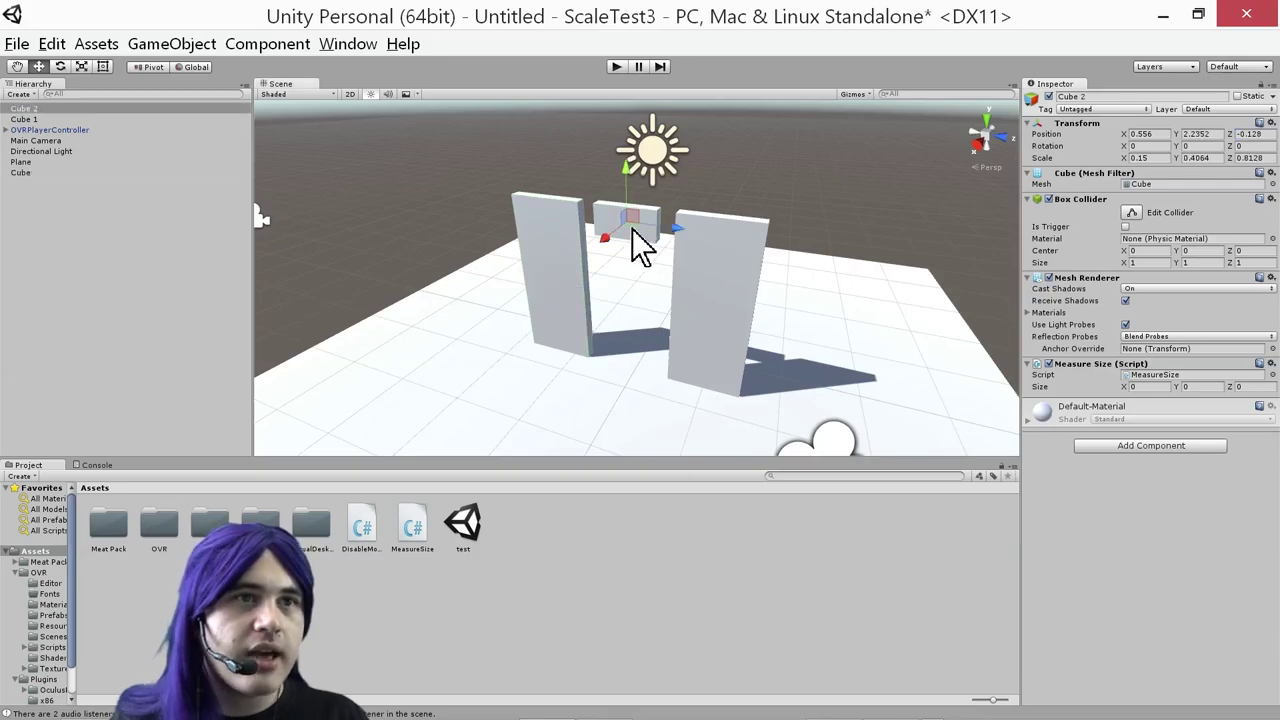
left_click(1266, 158)
key("ctrl+c")
key("alt+Tab")
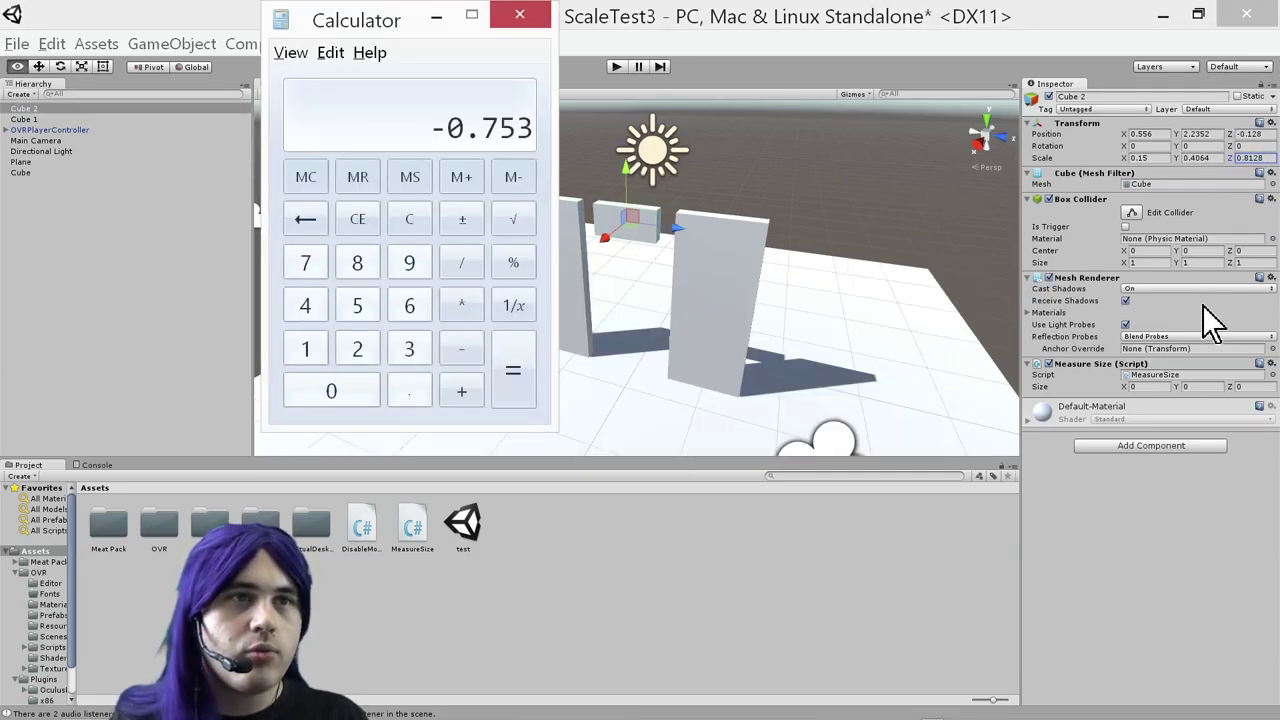
type("(")
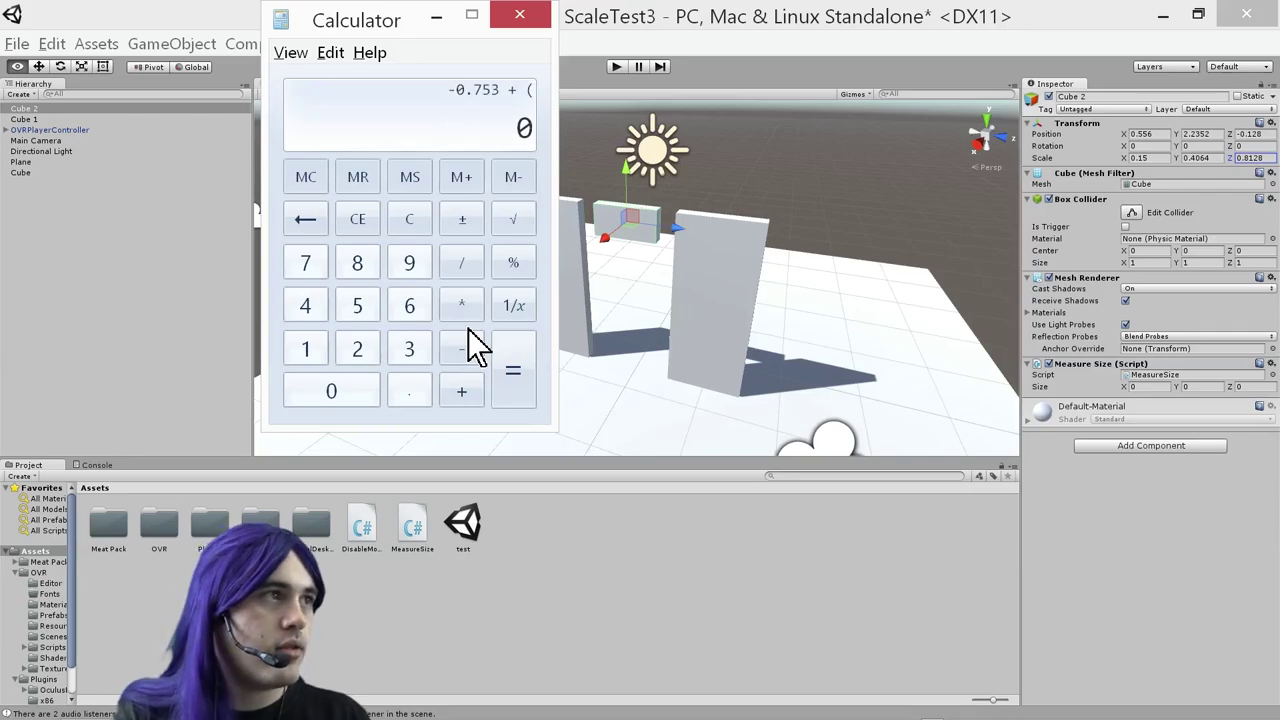
key("ctrl+v")
type("/ 2)")
key("Return")
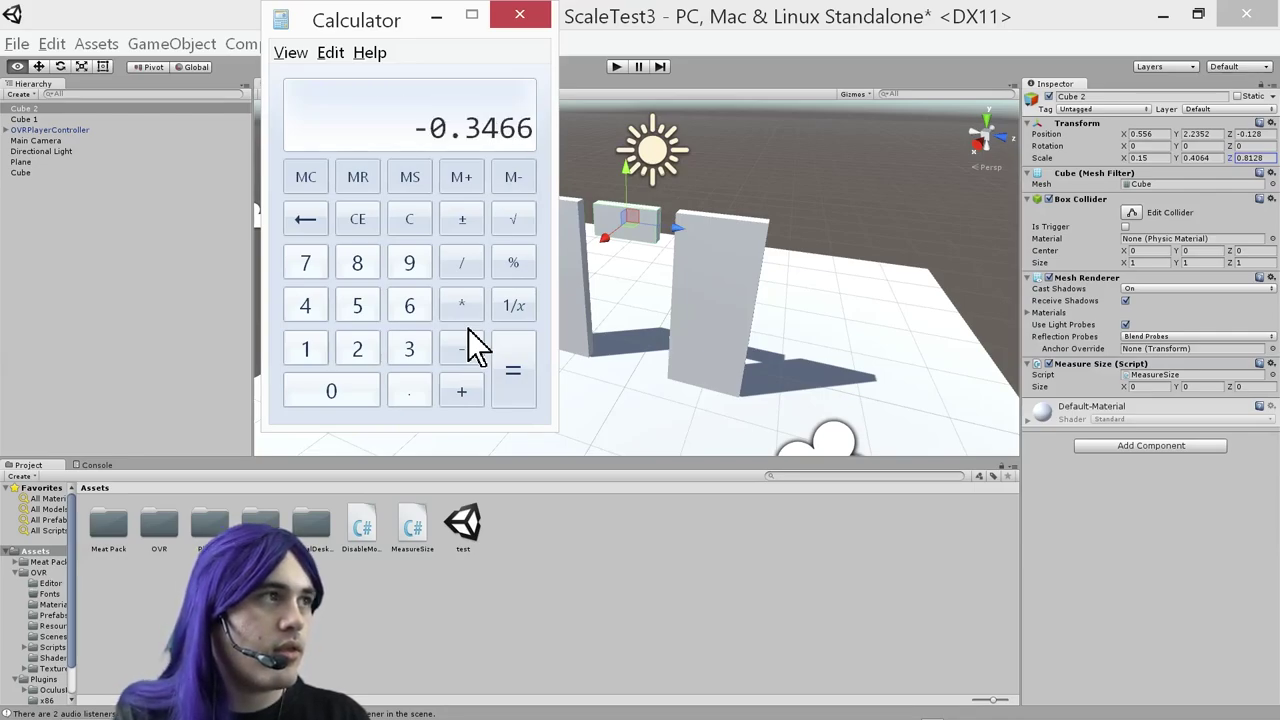
Set Cube 2's Position Z to -0.3466
key("alt+Tab")
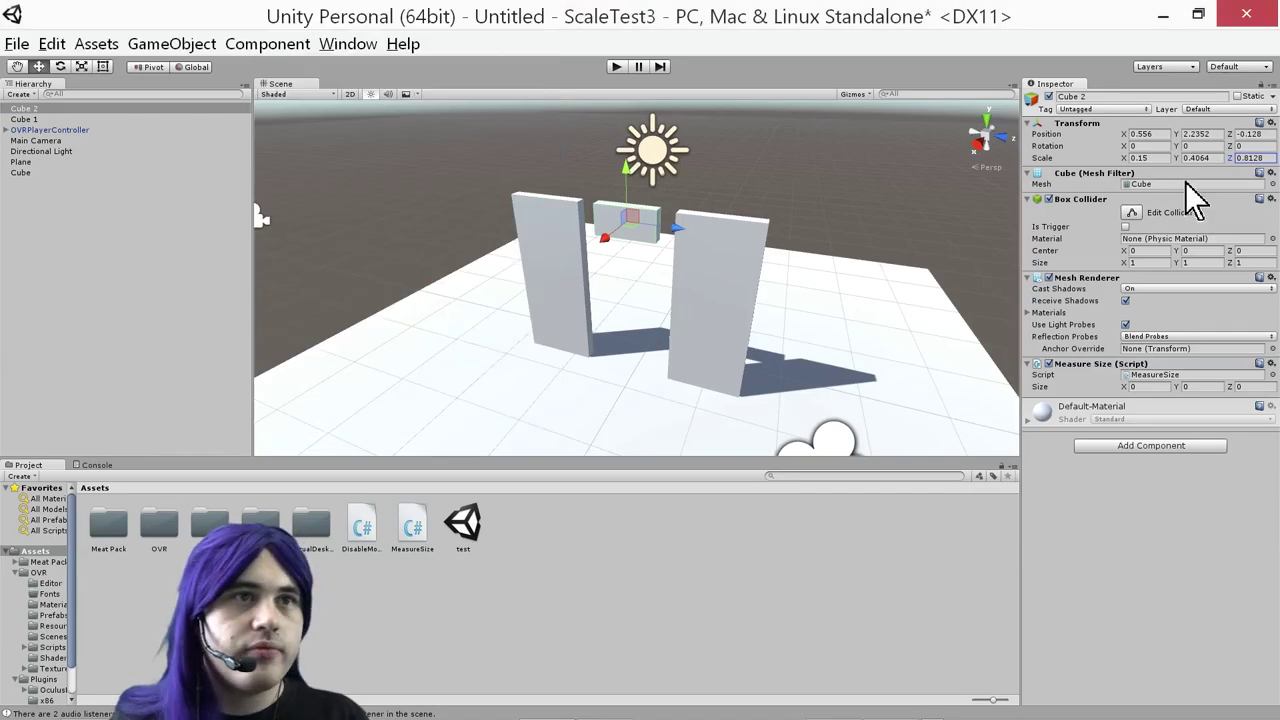
left_click(1250, 134)
type("-0.3466")
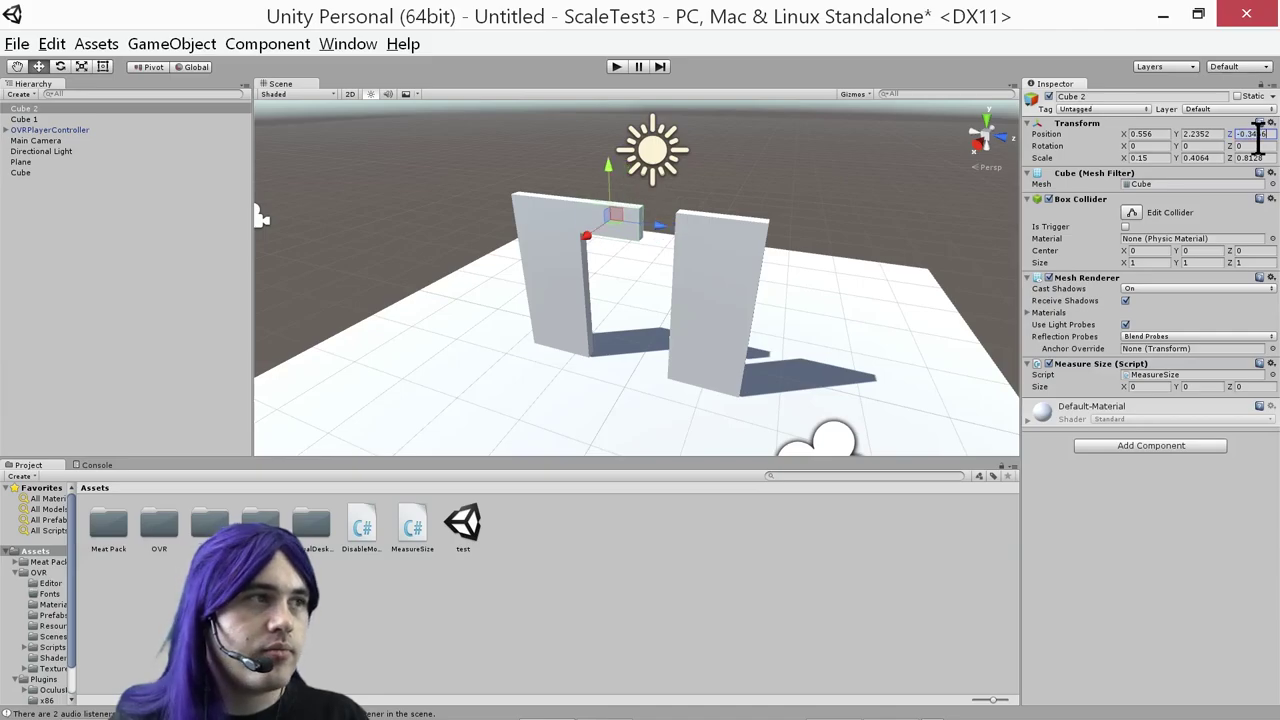
key("Return")
left_click(568, 238)
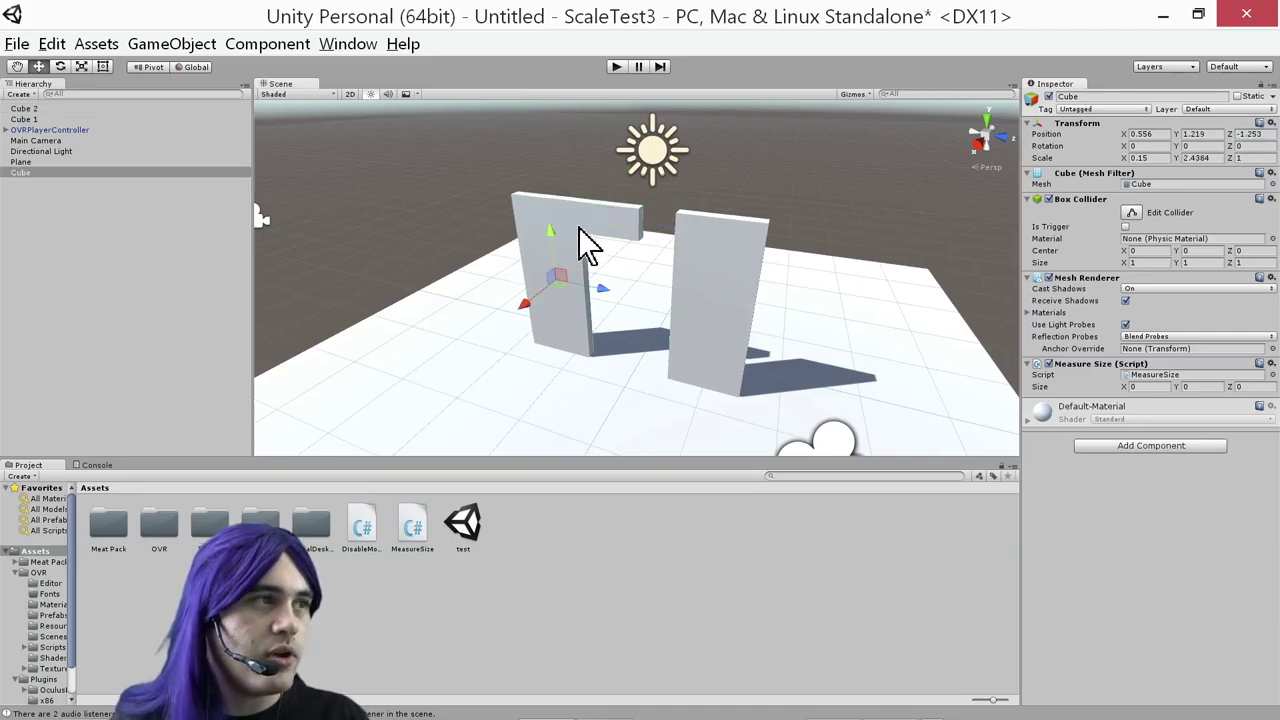
left_click(602, 232)
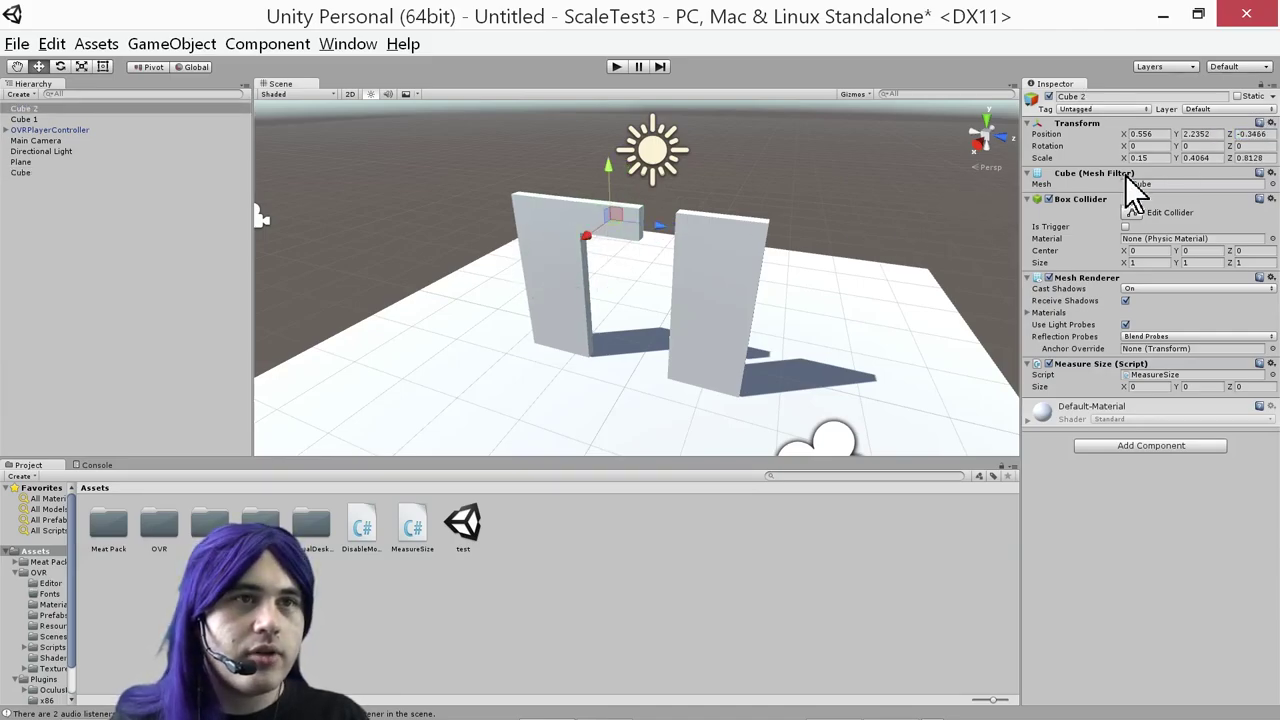
left_click(1264, 158)
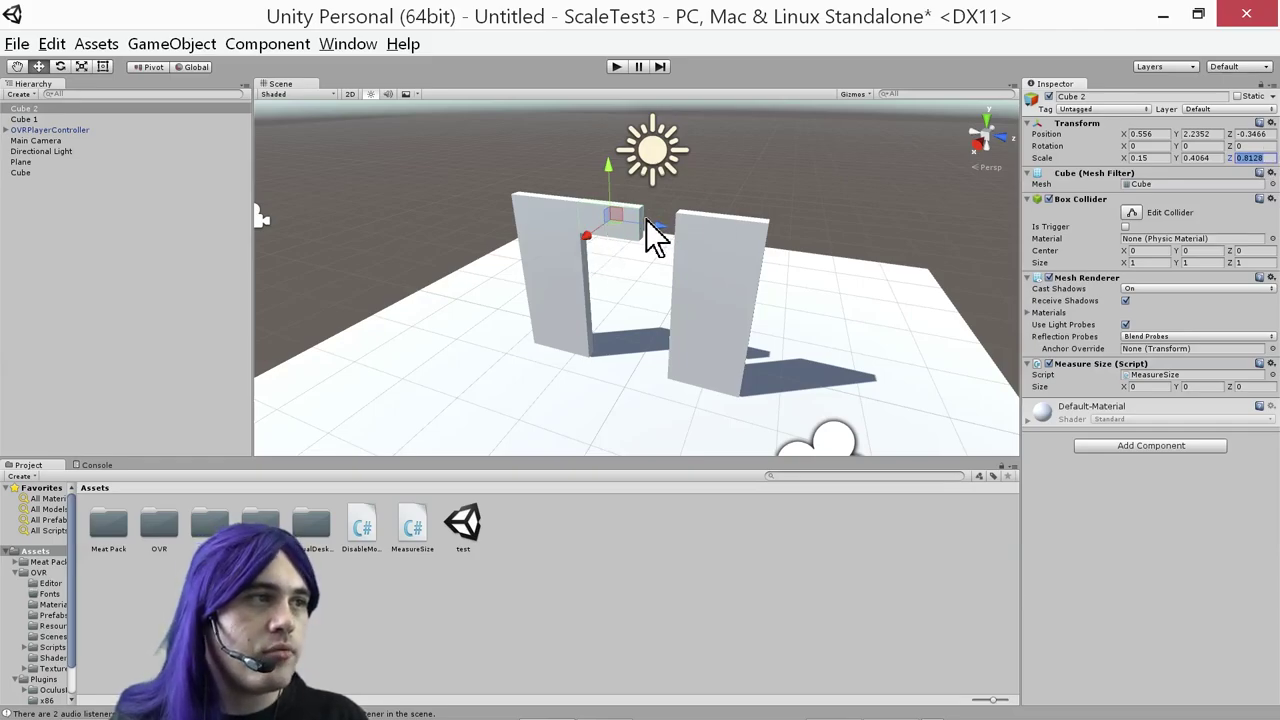
key("alt+Tab")
type("+ ")
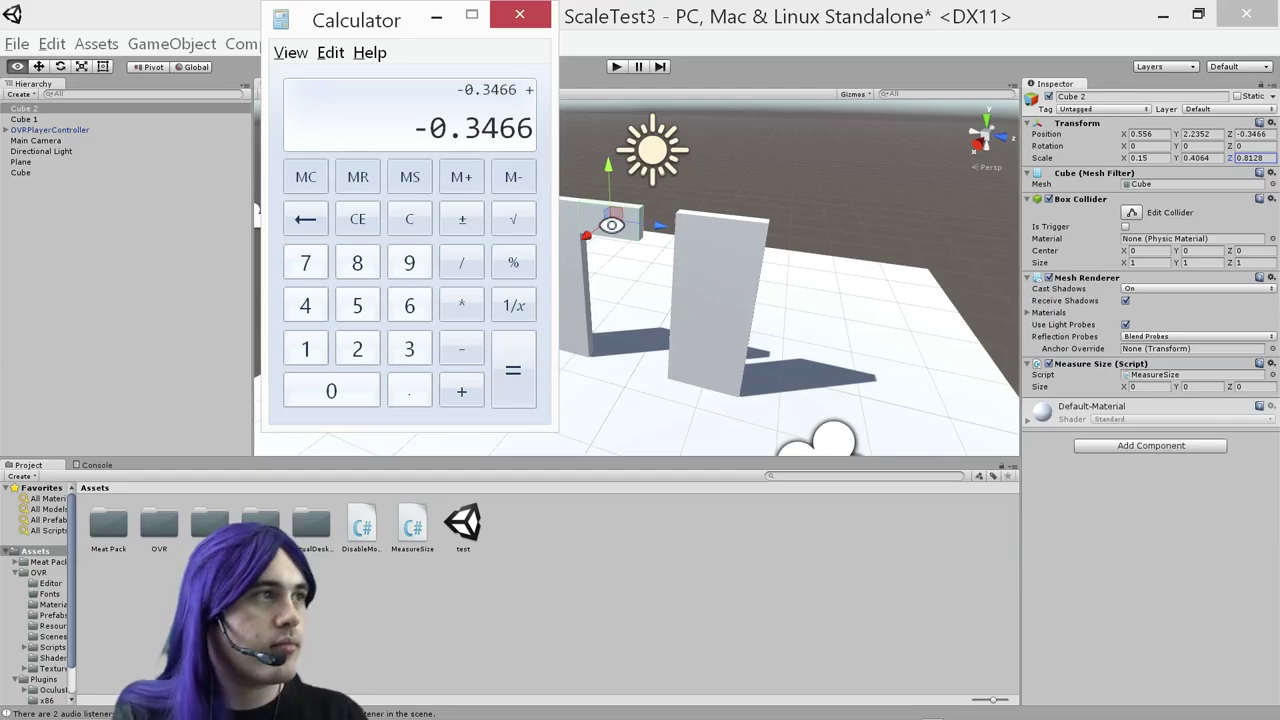
type("(0.8128 / 2)")
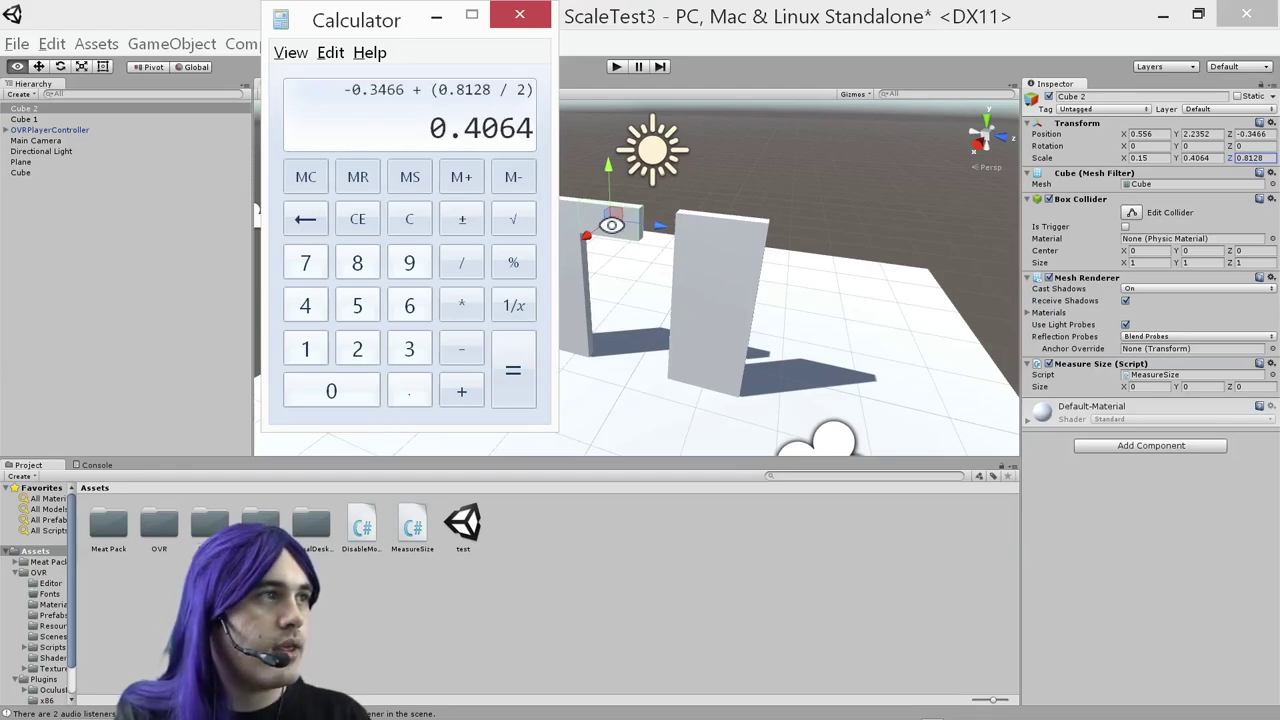
key("Return")
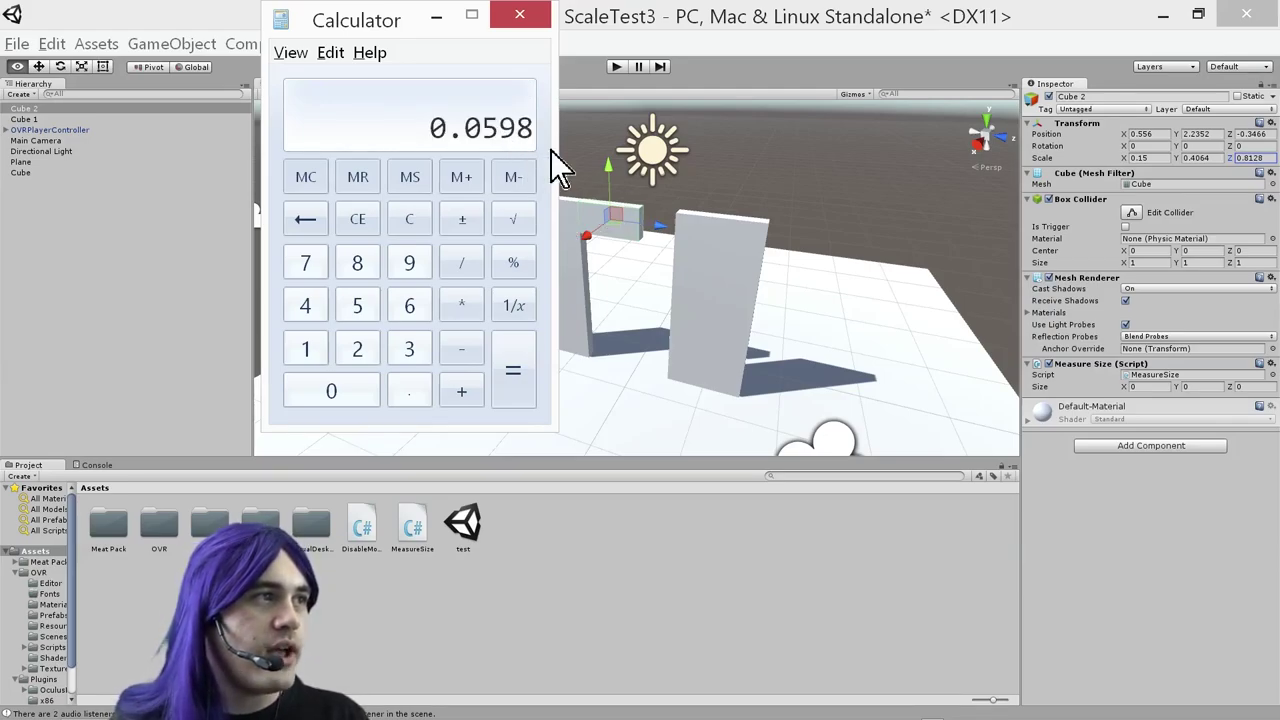
key("alt+Tab")
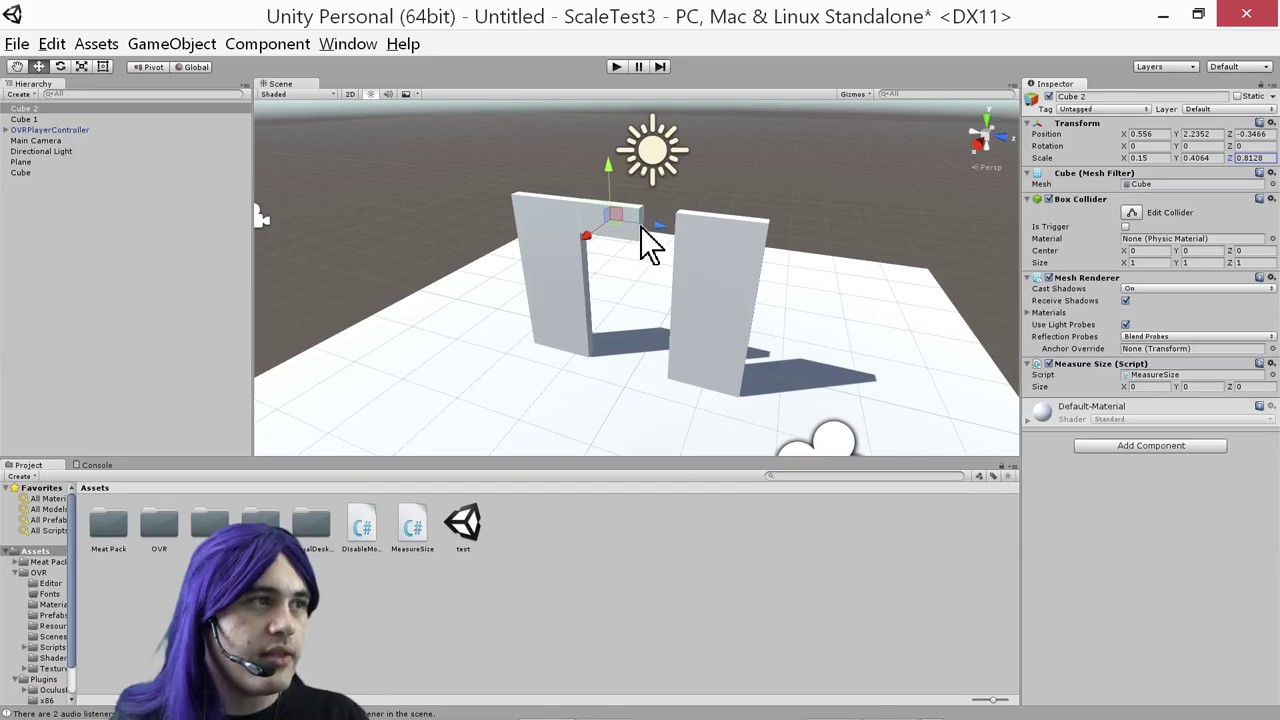
Select the right wall Cube 1 and compute 0.0598 + 0.5 = 0.5598 in Calculator
left_click(692, 271)
left_click(693, 270)
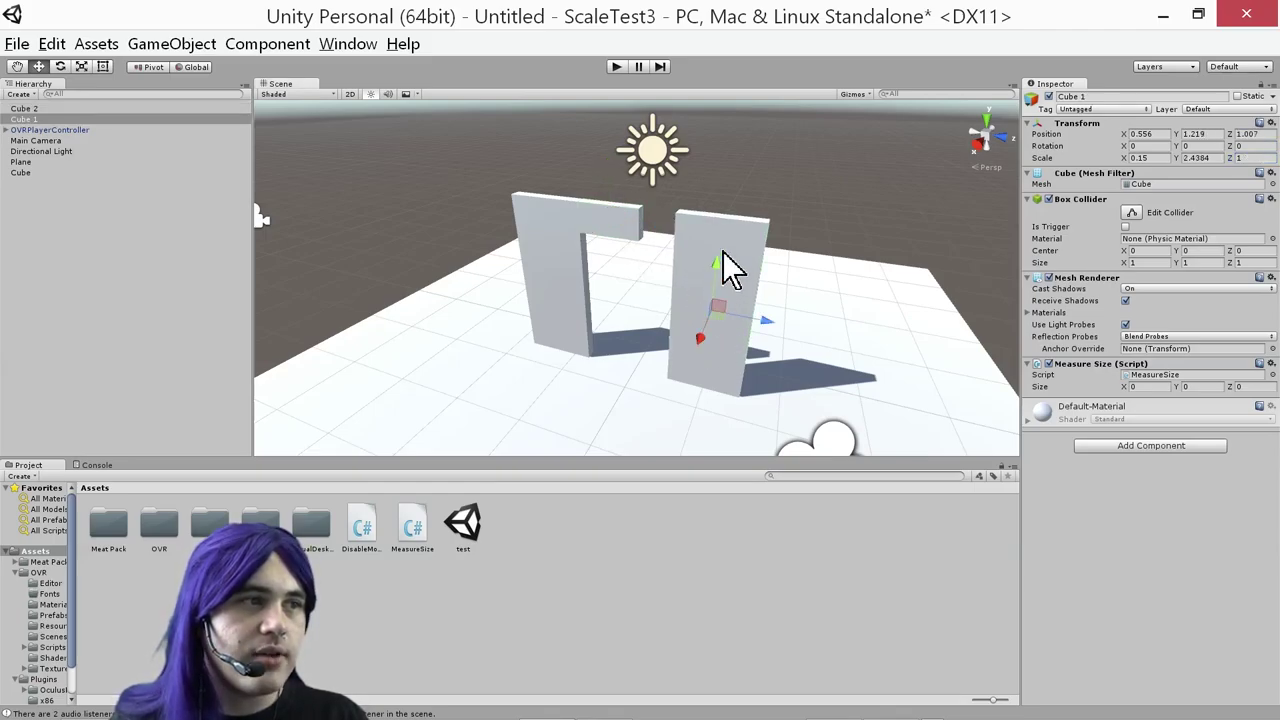
left_click(1257, 158)
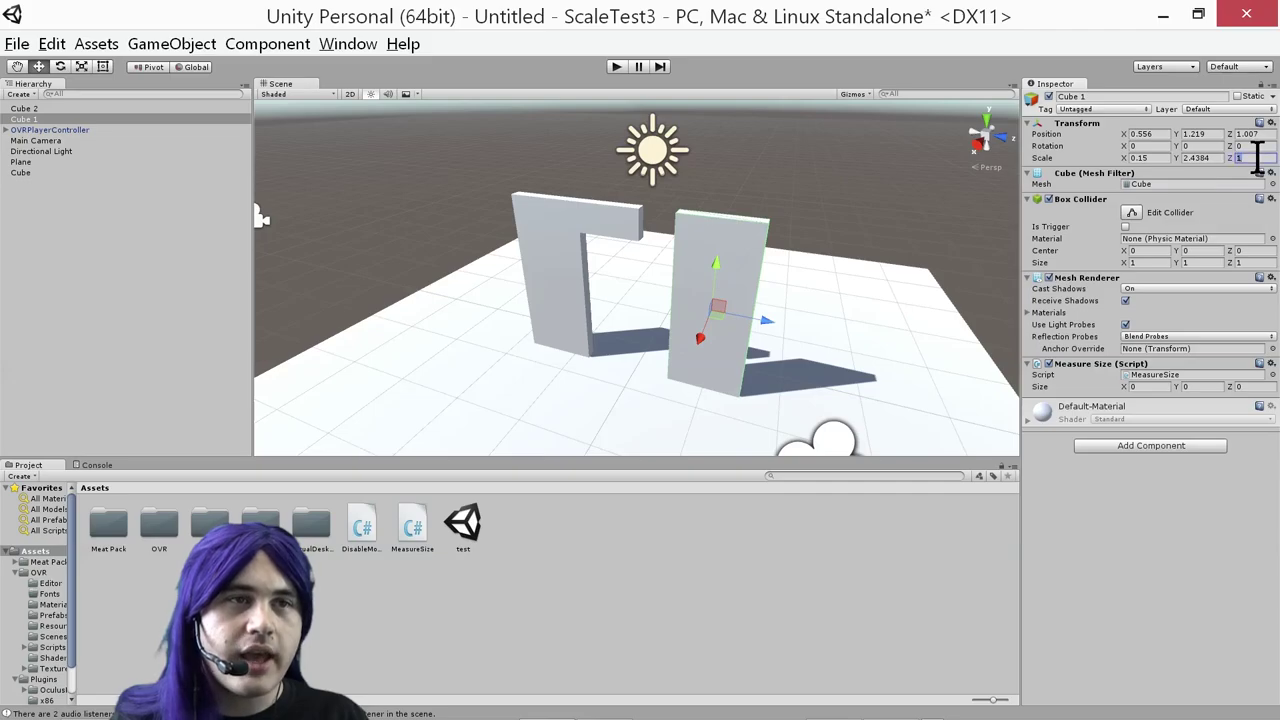
key("alt+Tab")
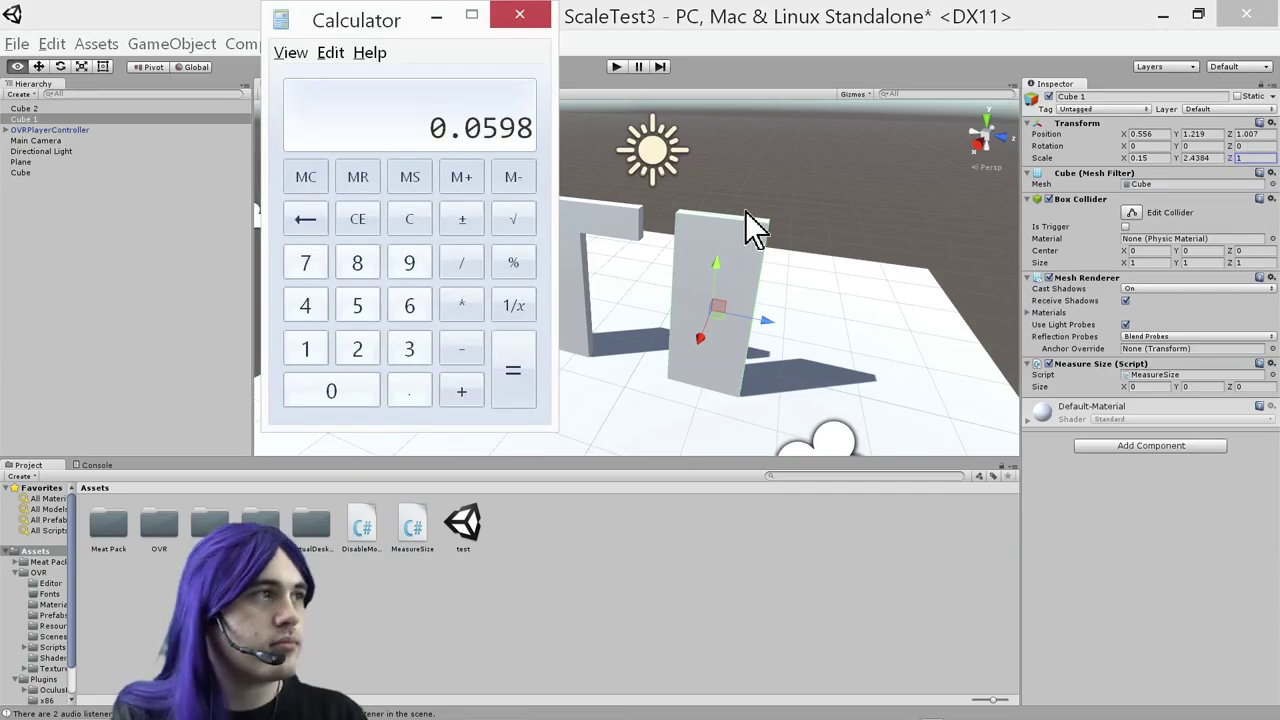
key("plus")
type("0.5")
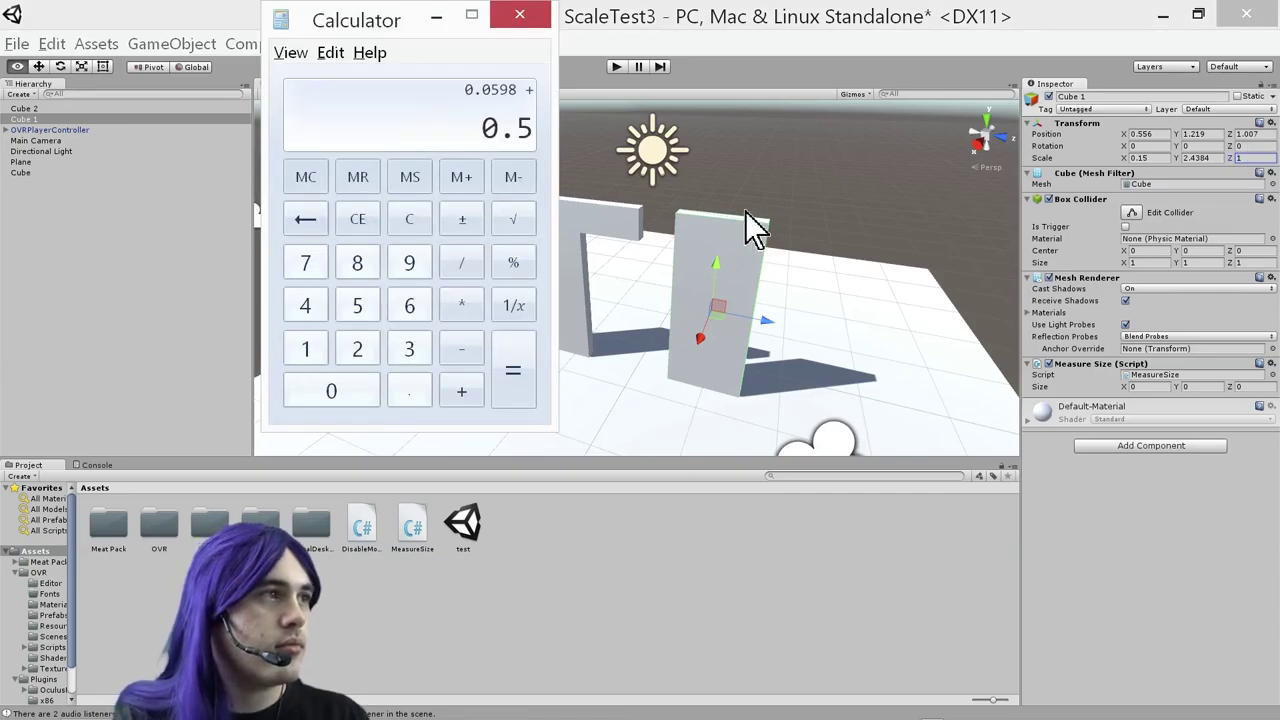
key("Return")
Set Cube 1's Position Z to 0.5598 and fly the view into the archway
key("alt+Tab")
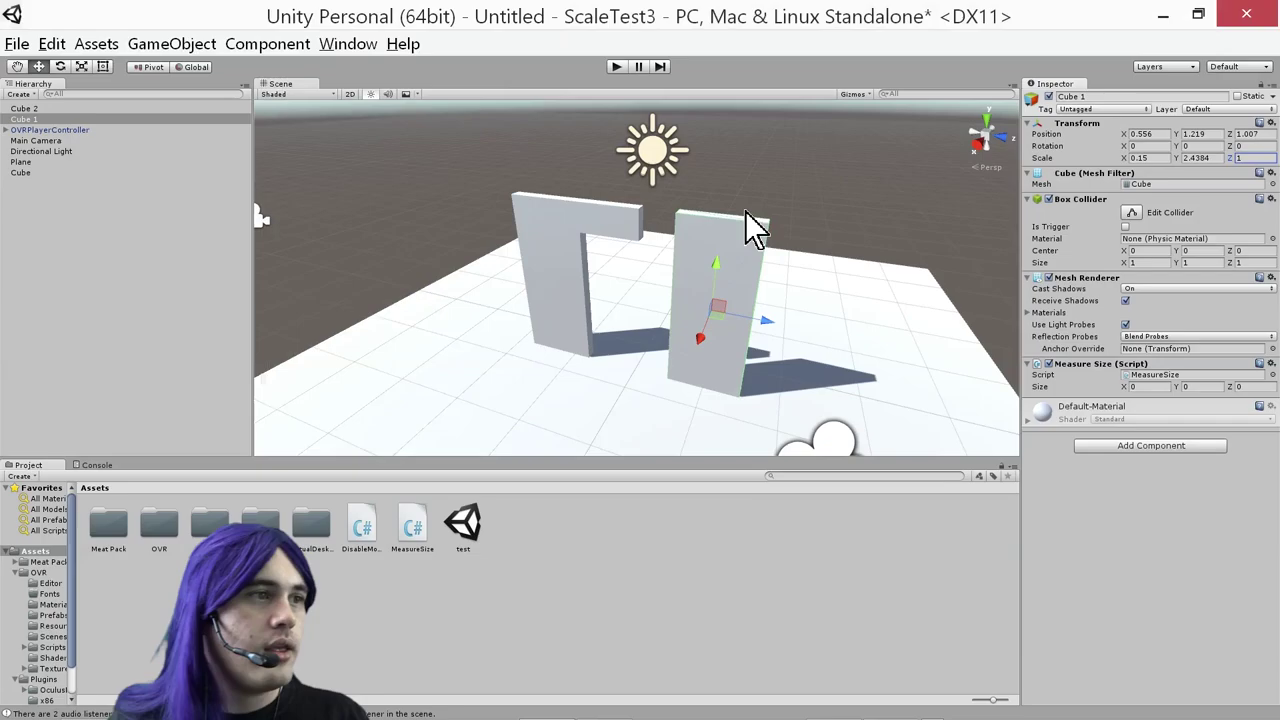
left_click(1250, 134)
type("0.5598")
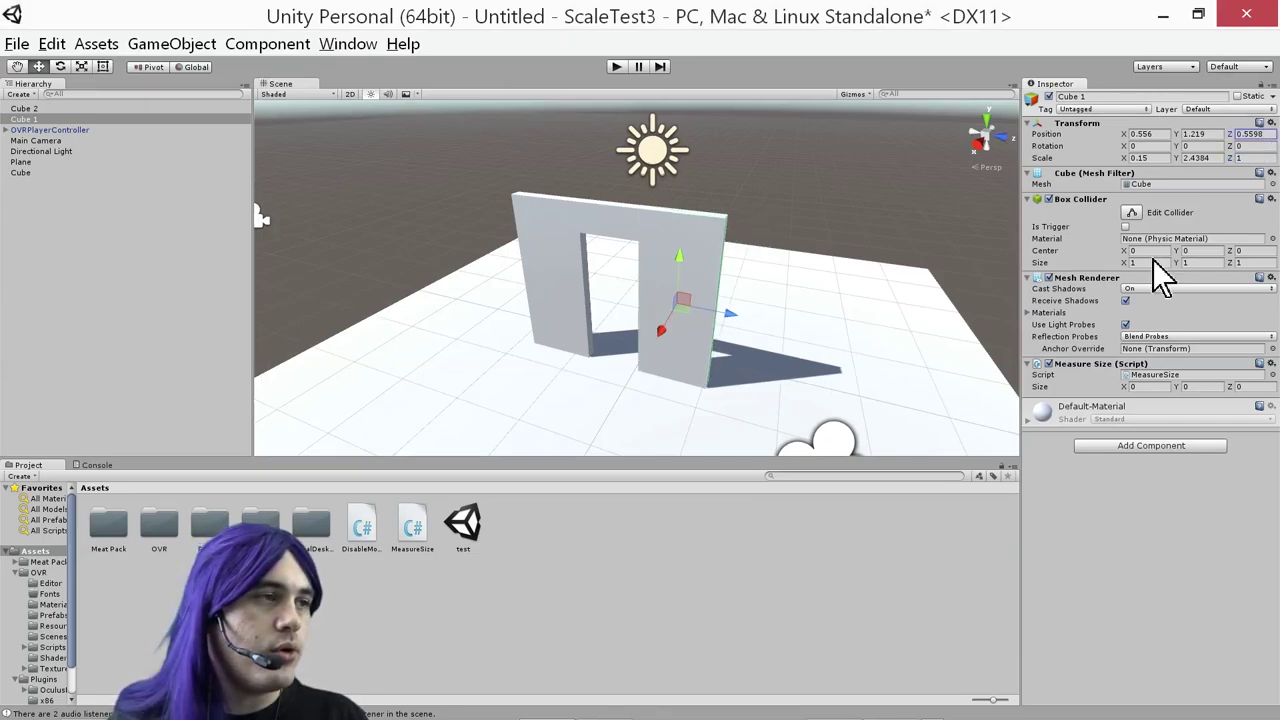
right_click_drag(700, 390, 574, 403)
Select OVRPlayerController and enter play mode to test the doorway
left_click(670, 265)
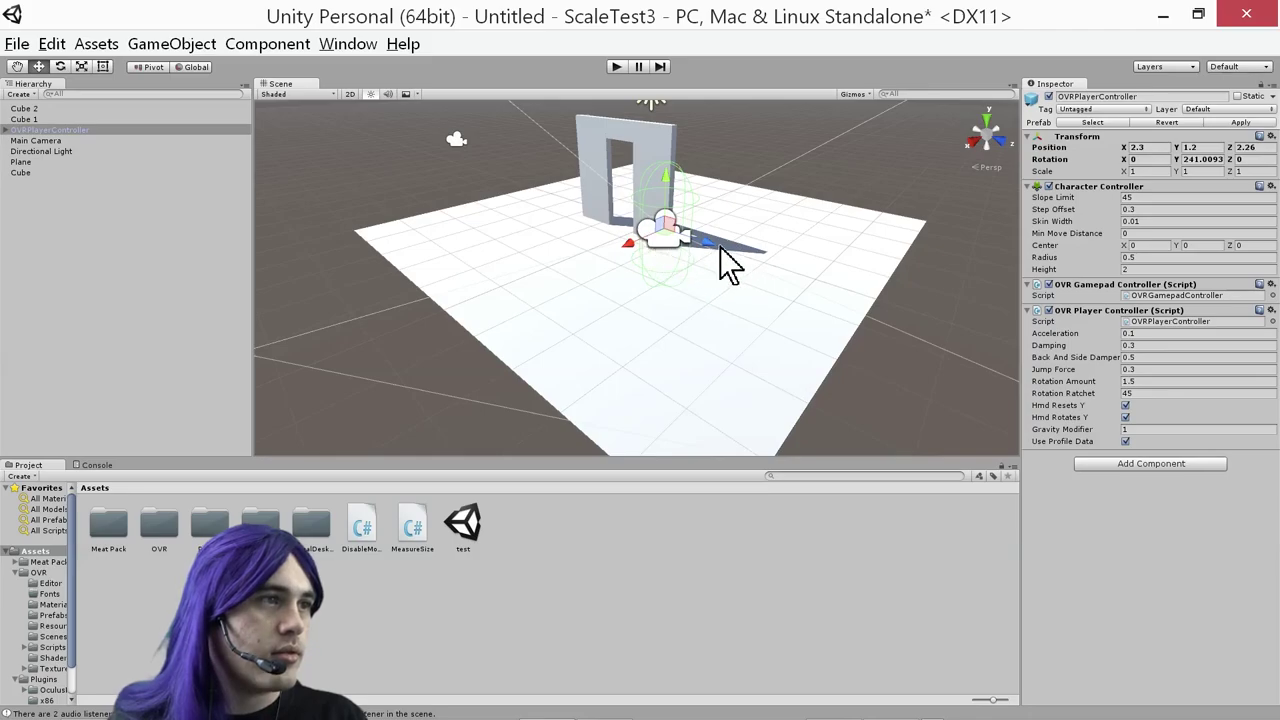
left_click(614, 67)
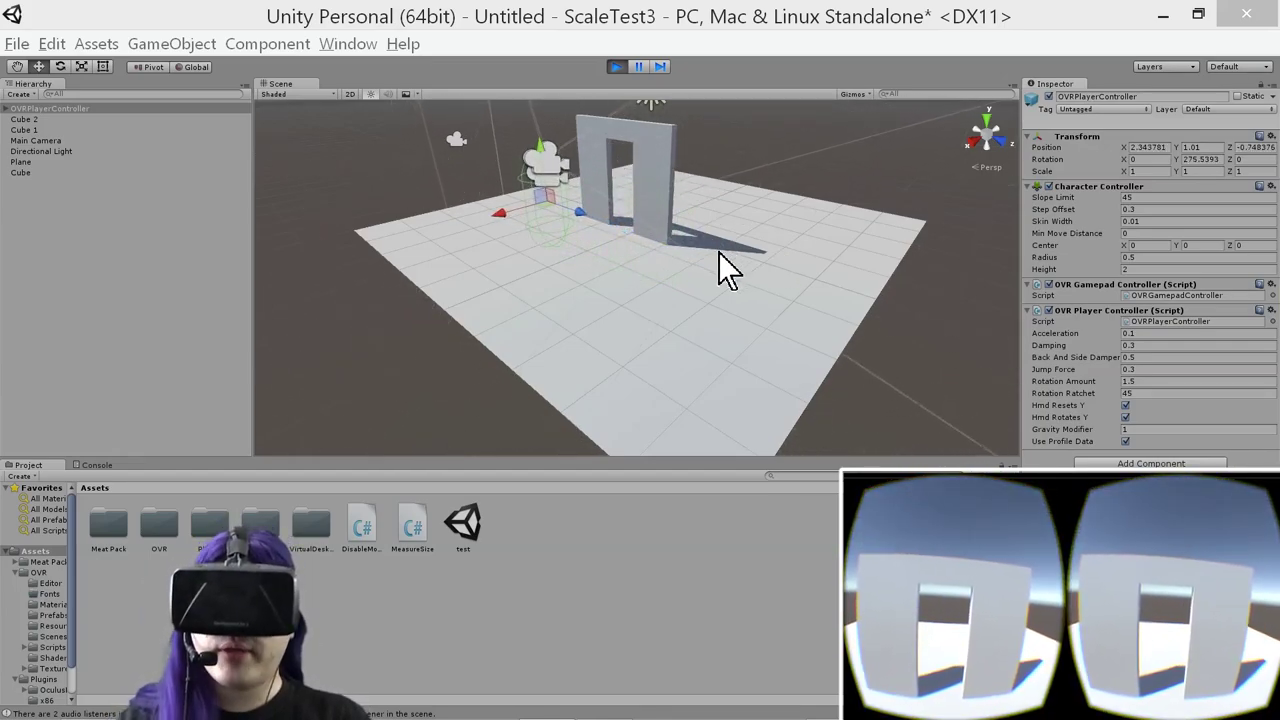
Walk the player into and back out of the doorway four times
key("w")
key("s")
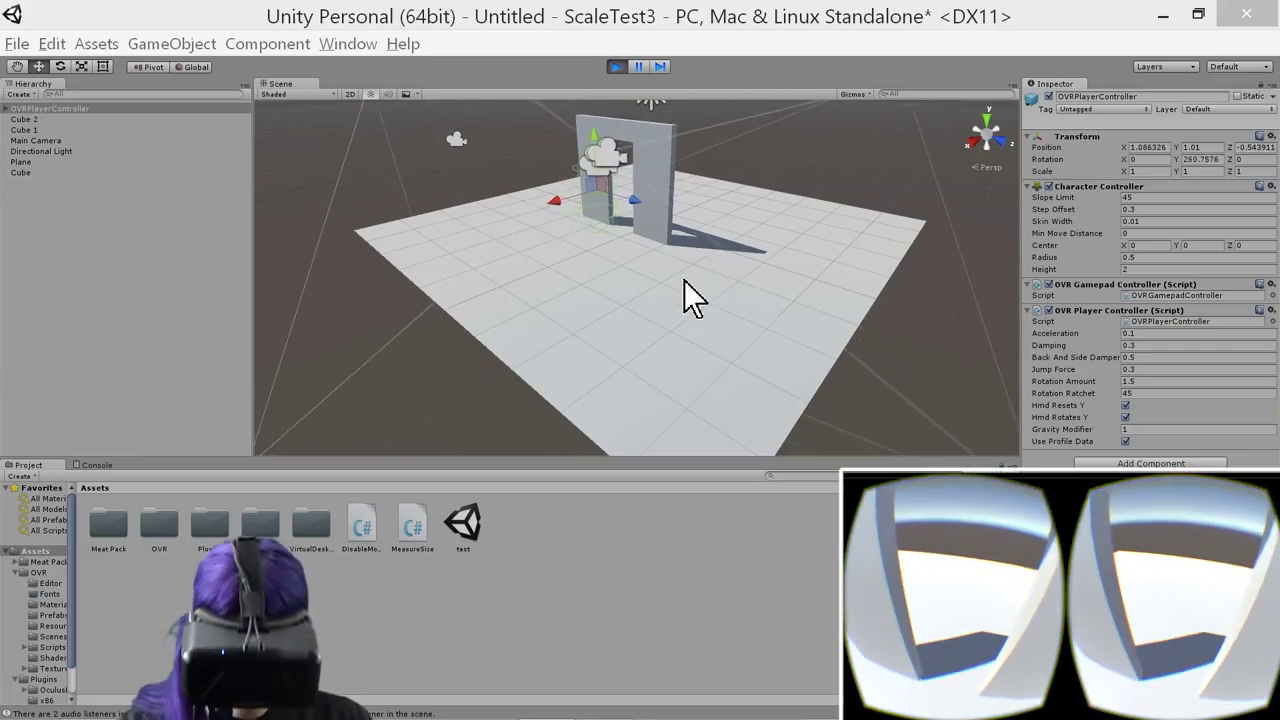
key("w")
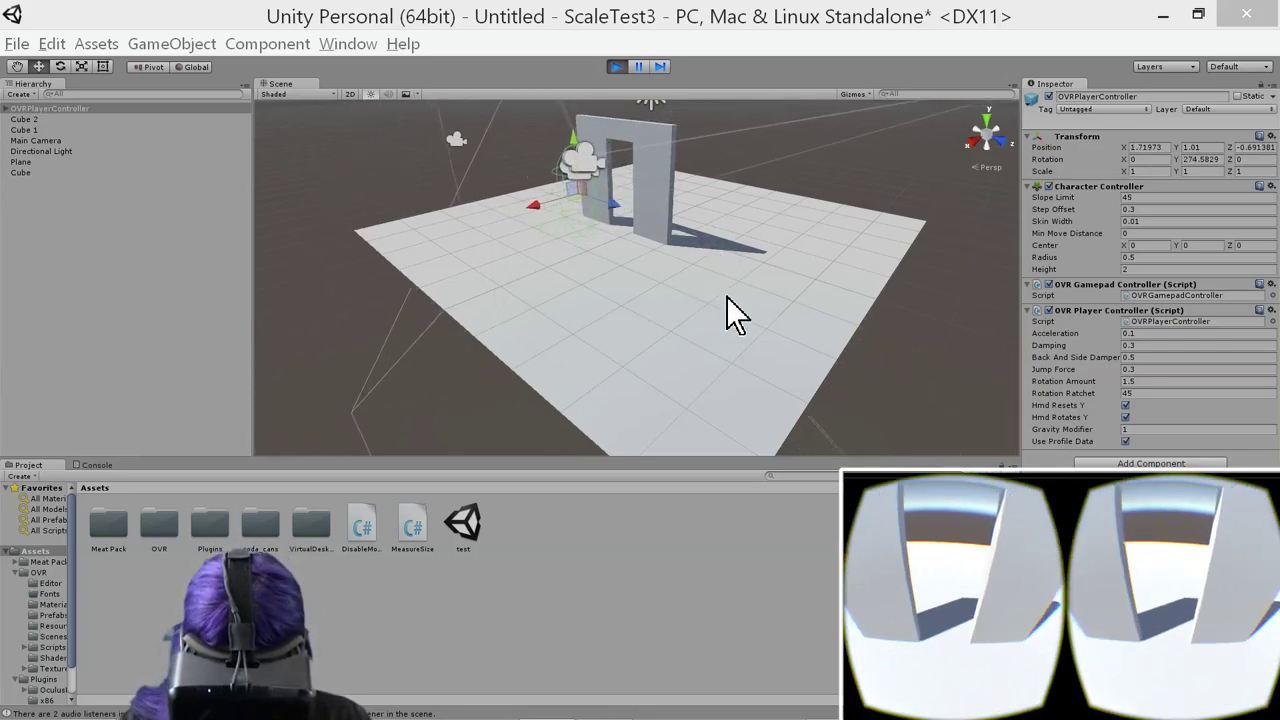
key("s")
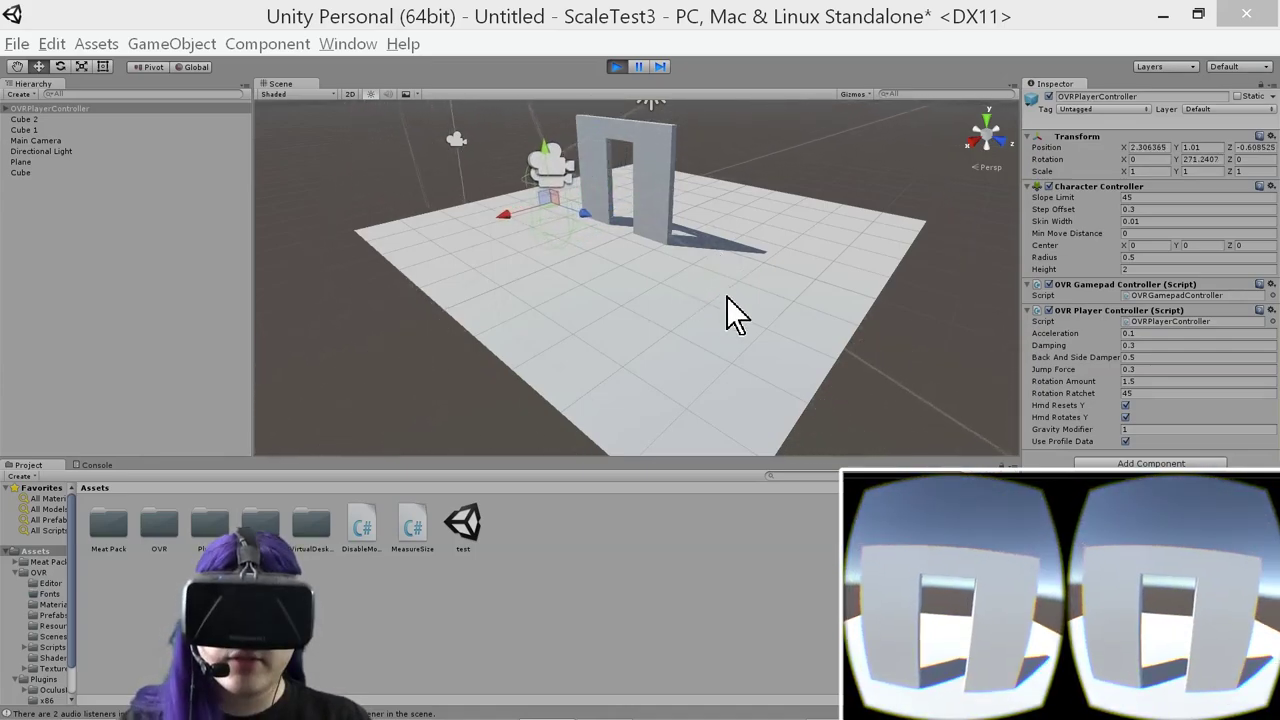
key("w")
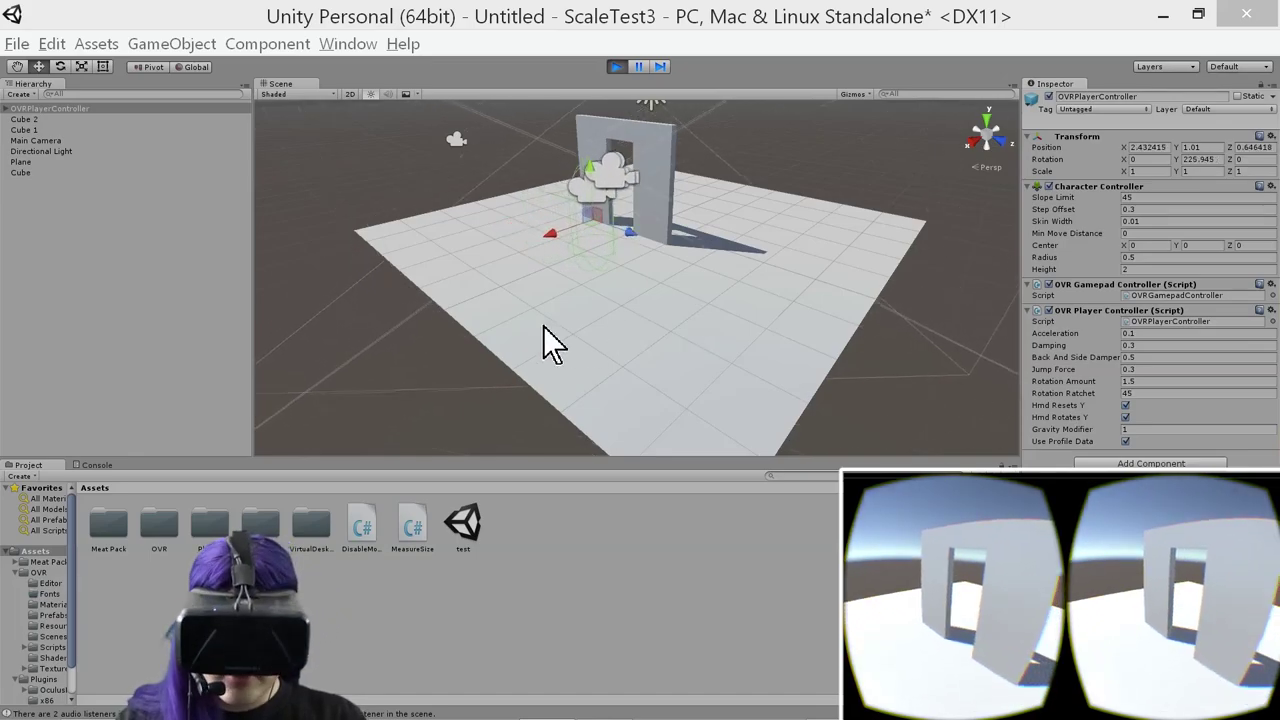
key("s")
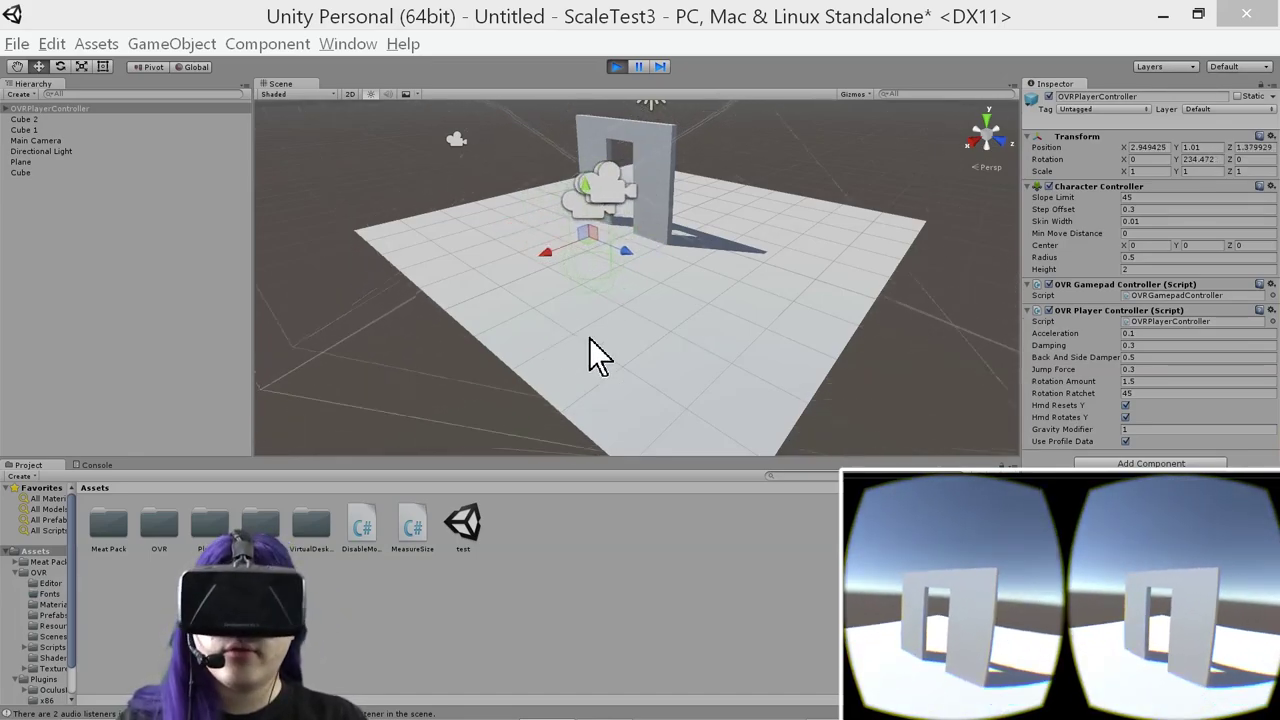
key("w")
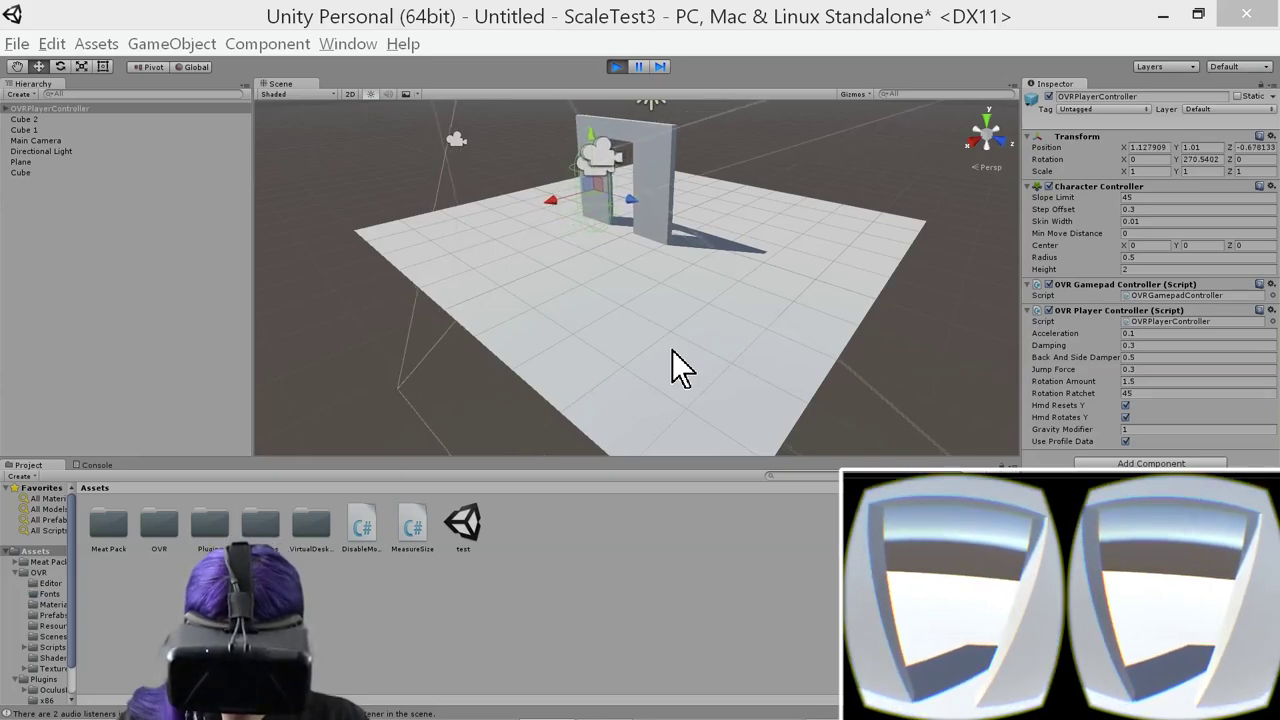
key("s")
Pass through the doorway and strafe around the arch to face it again
key("a")
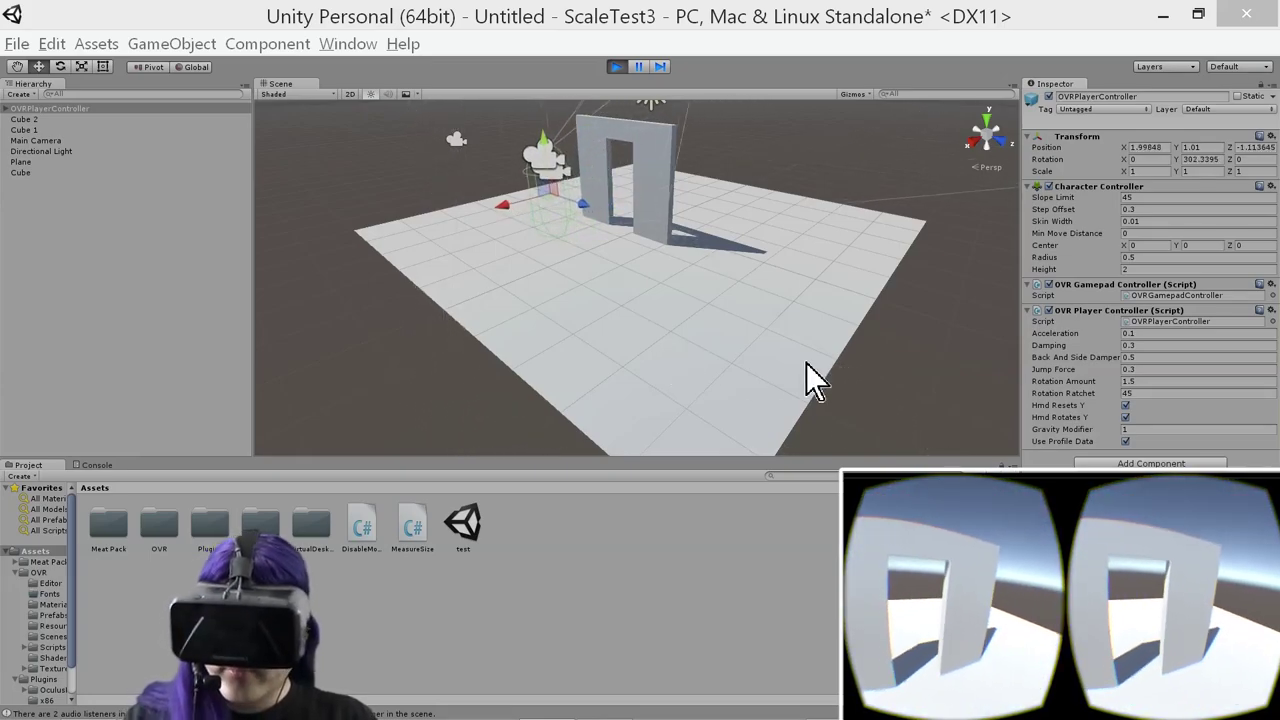
key("w")
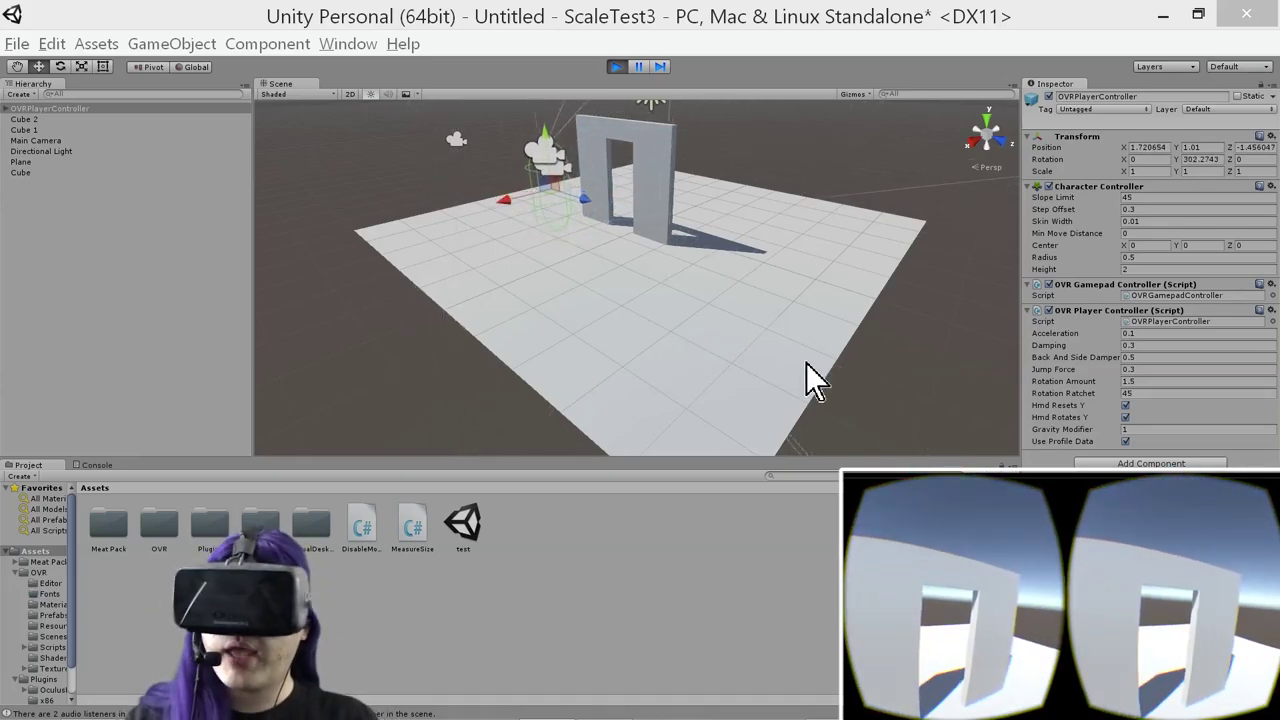
key("w")
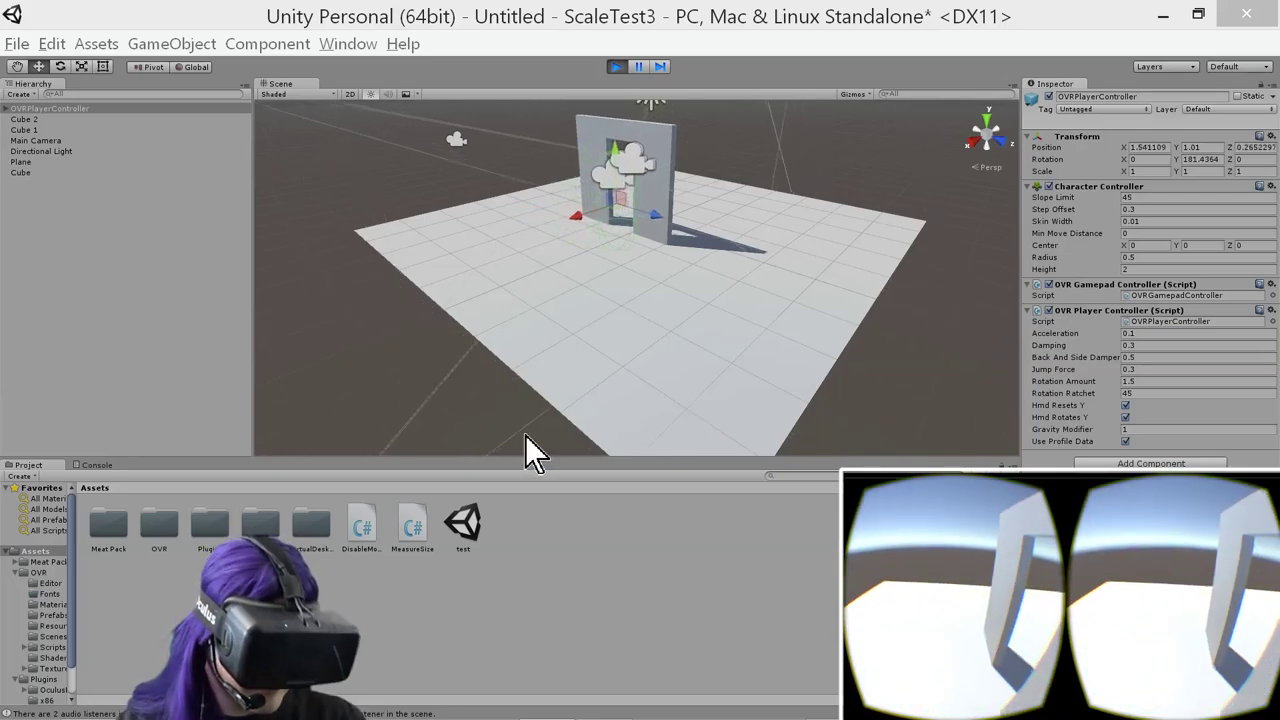
key("d")
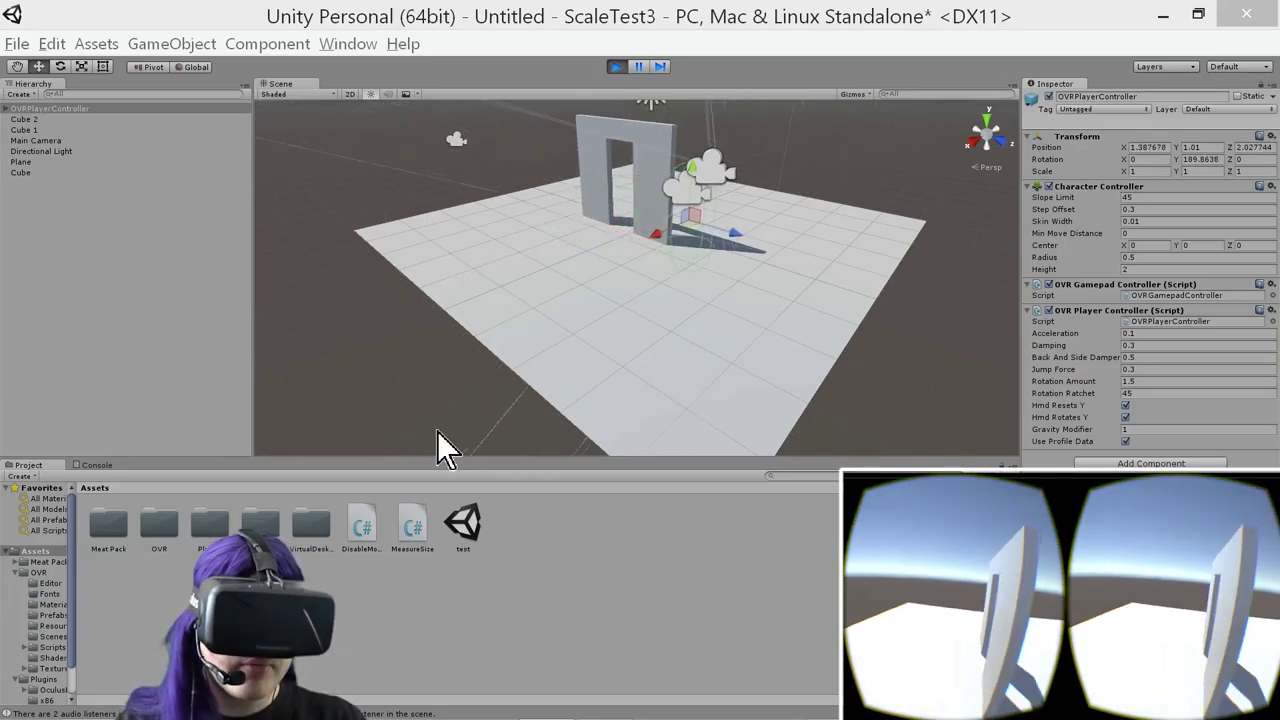
key("d")
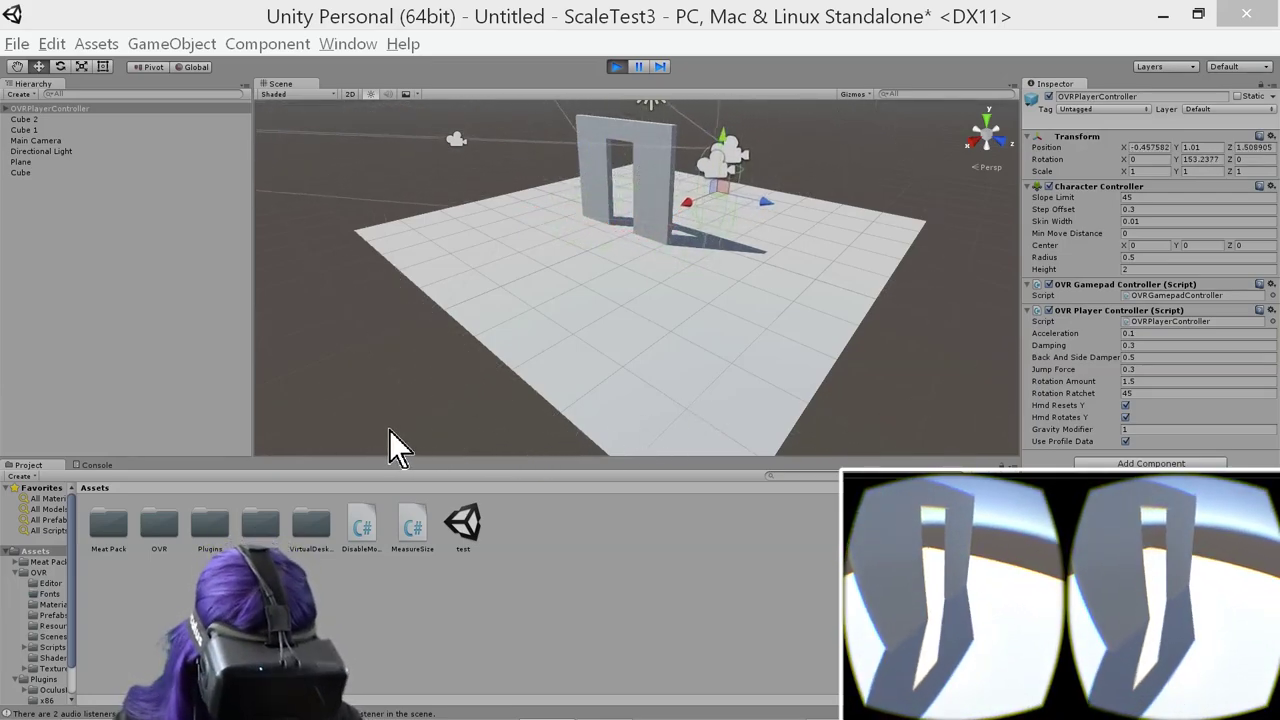
key("d")
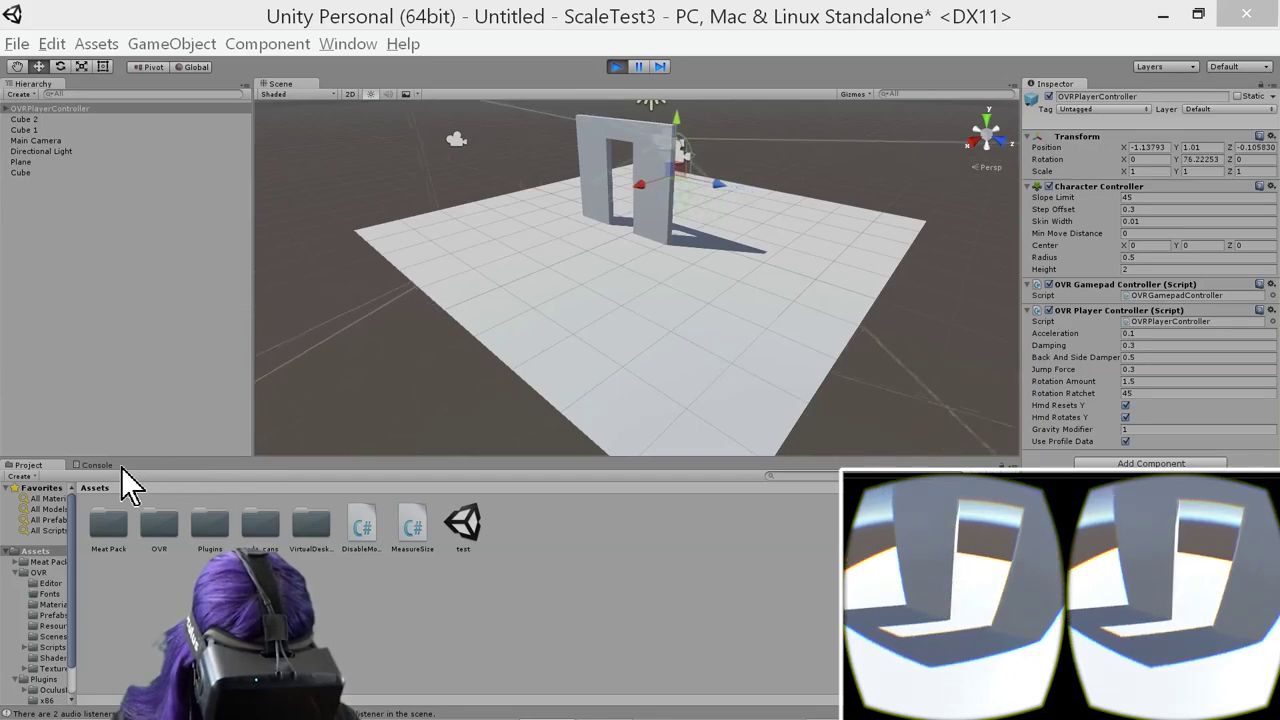
key("d")
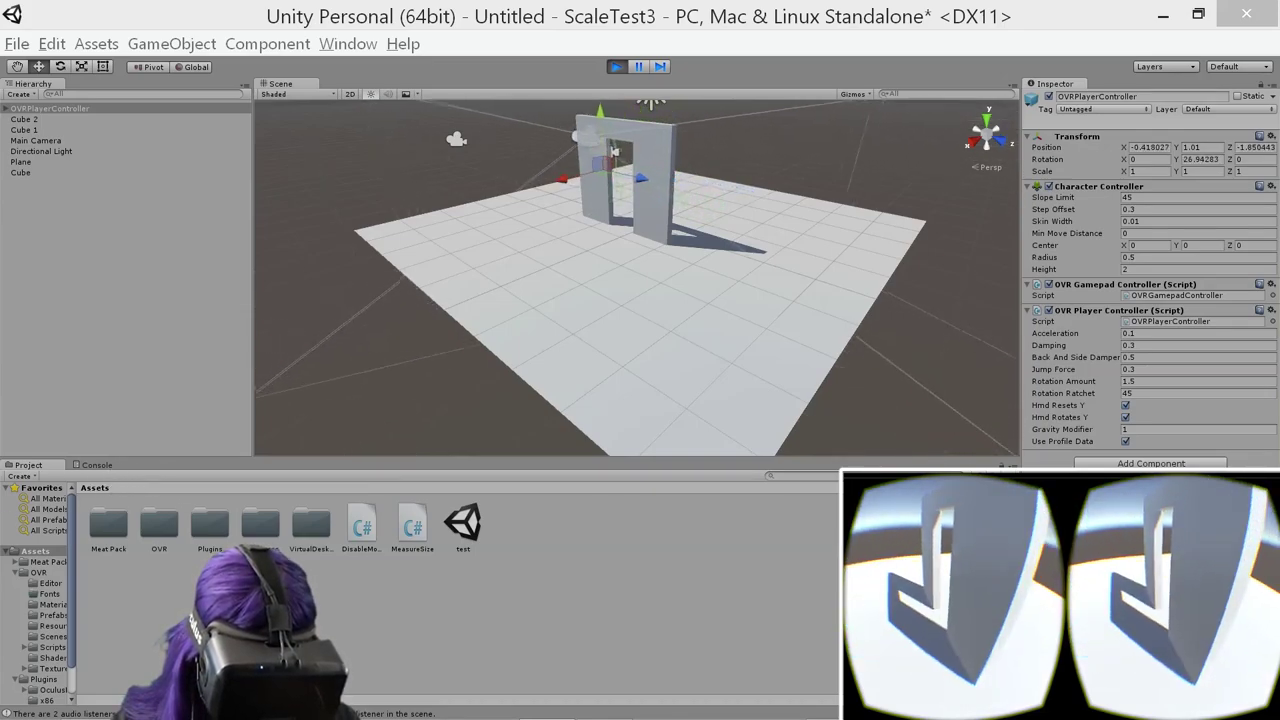
key("d")
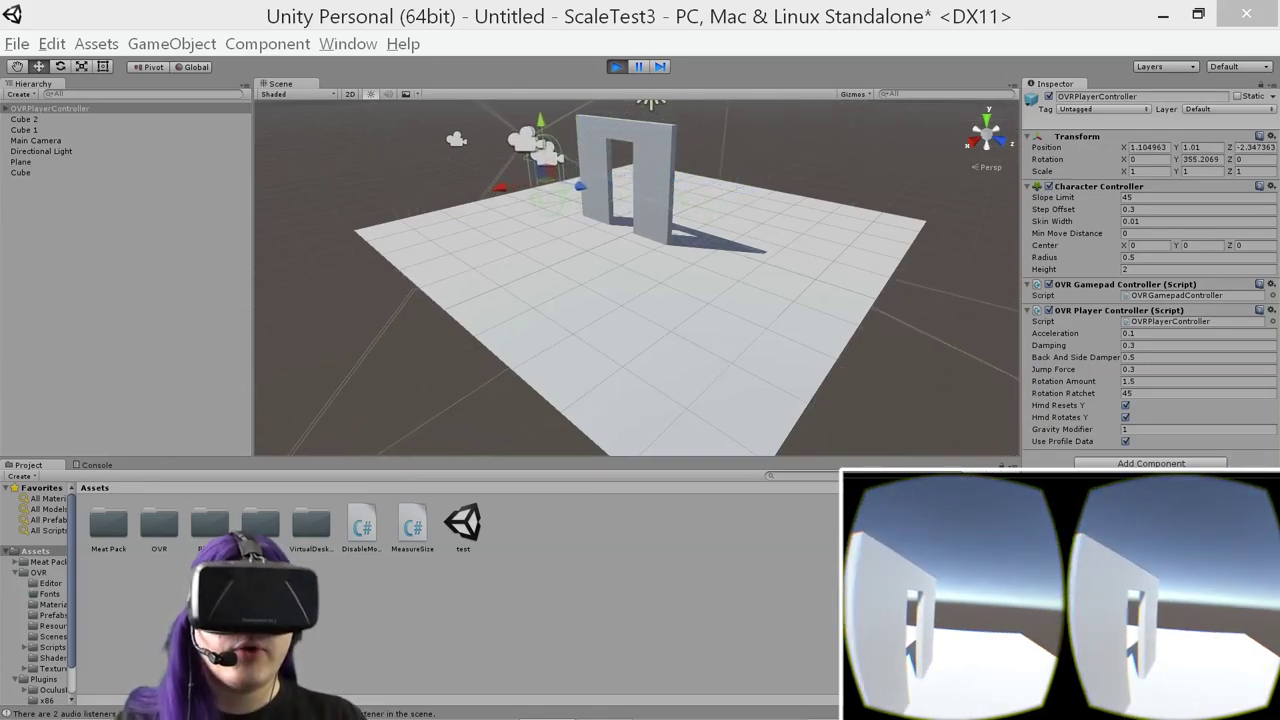
key("d")
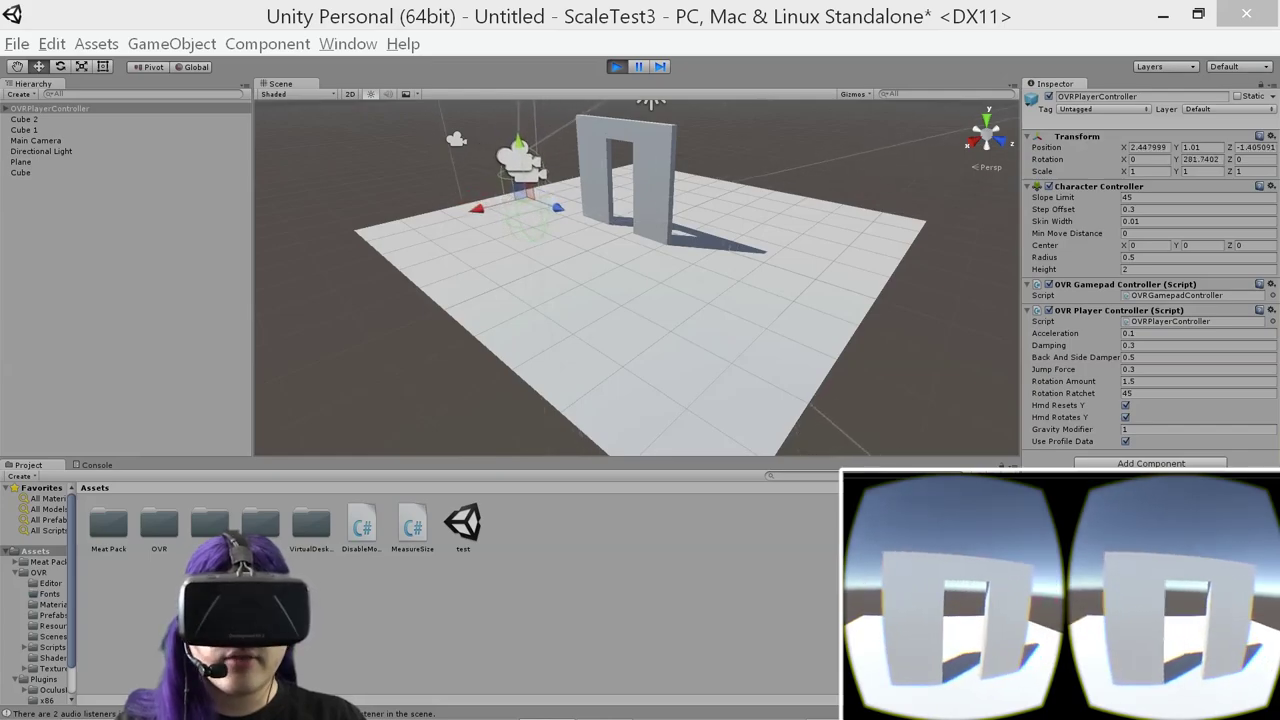
key("d")
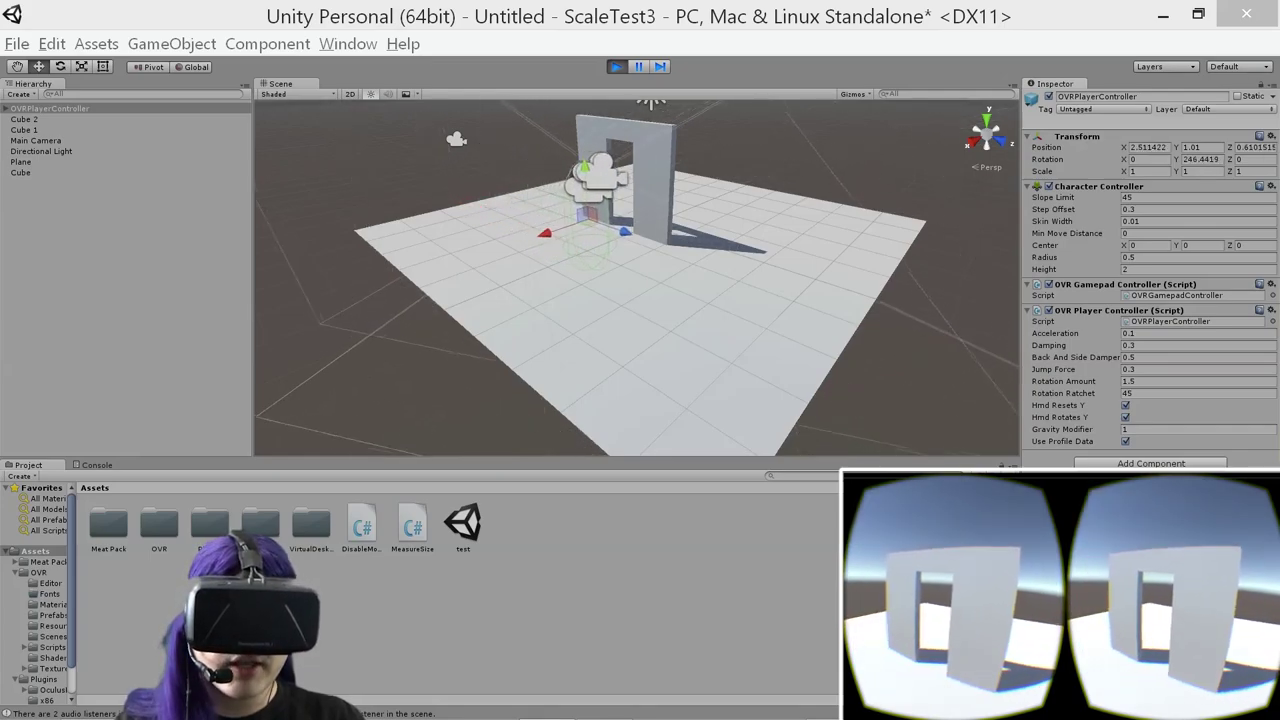
key("a")
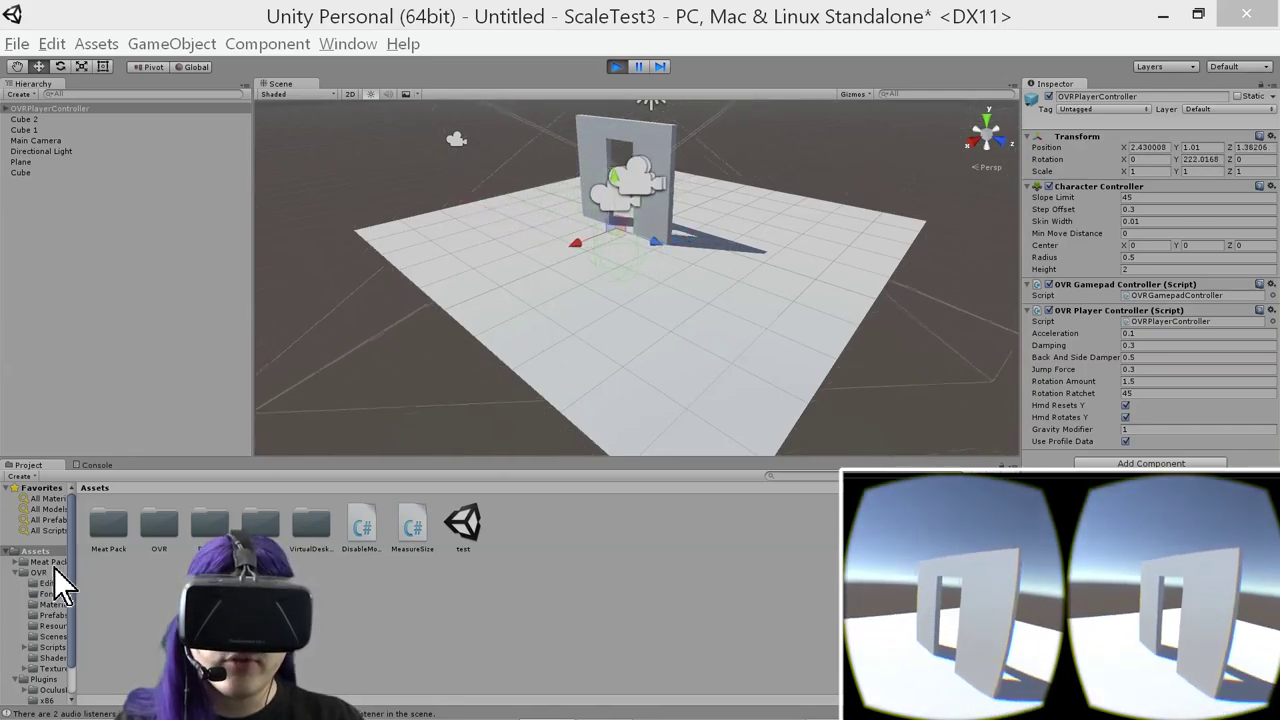
Repeatedly approach, walk through, and back away from the doorway to judge its scale
key("w")
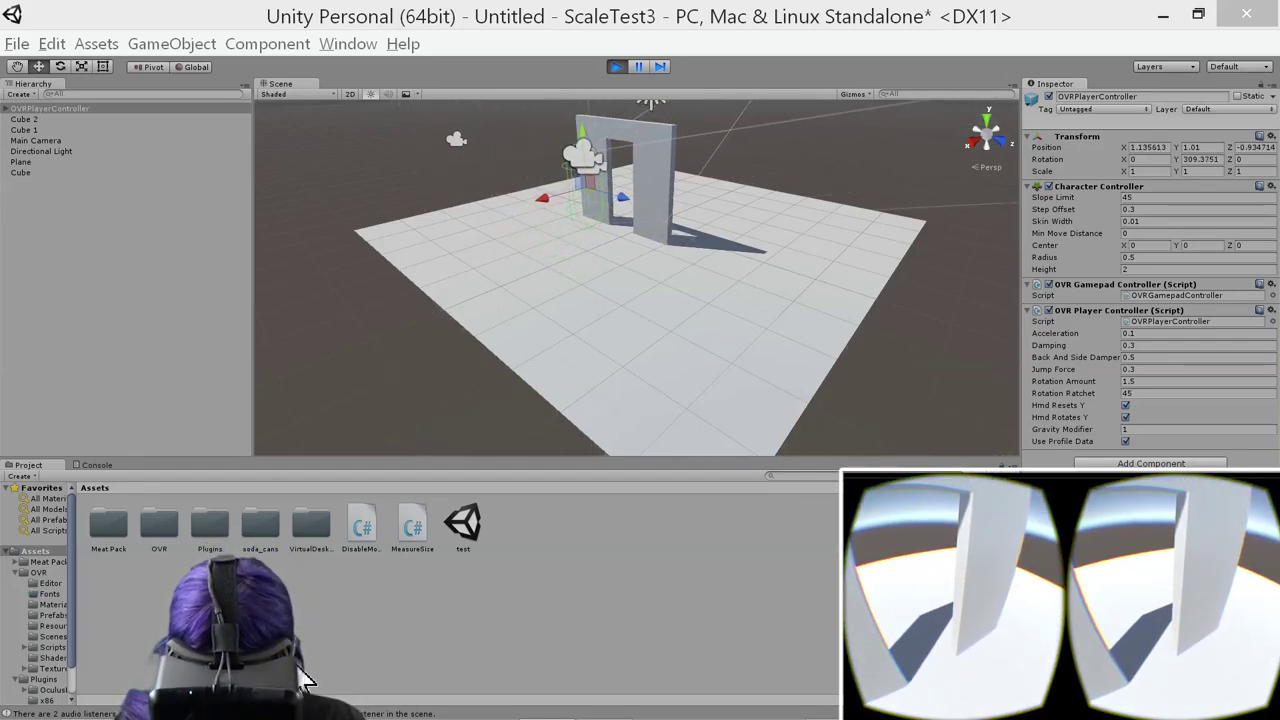
key("s")
key("s")
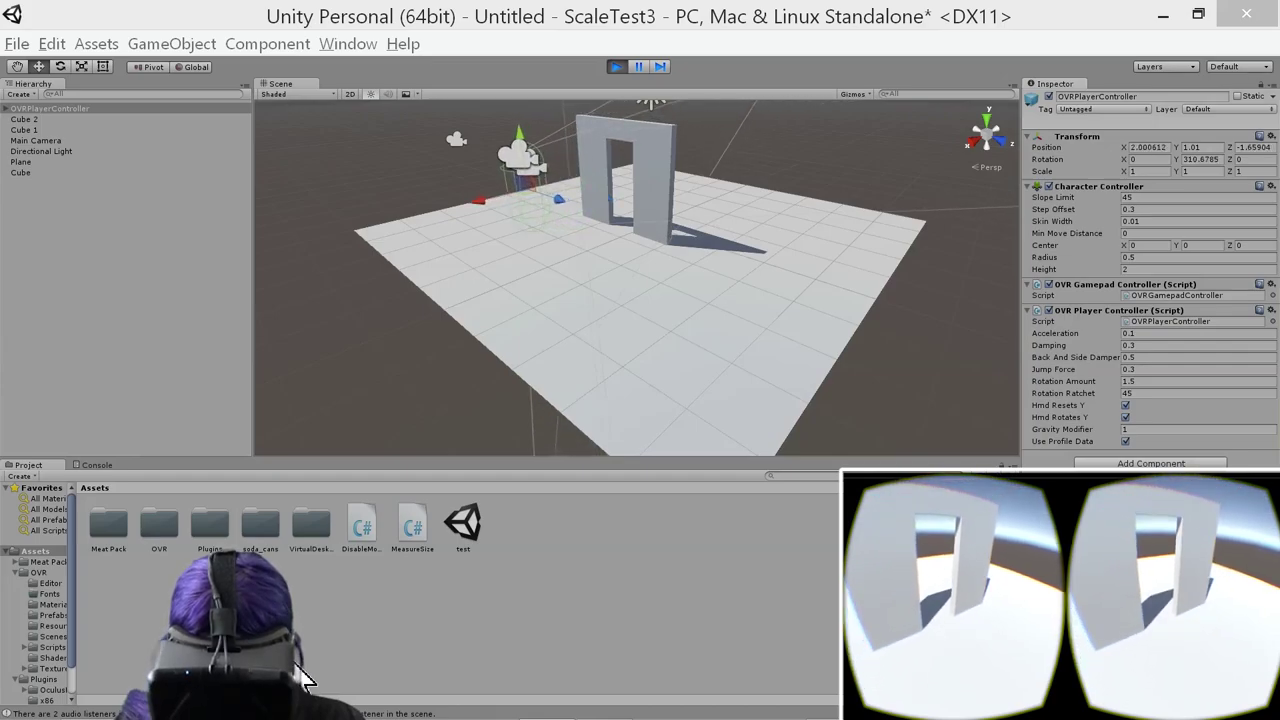
key("w")
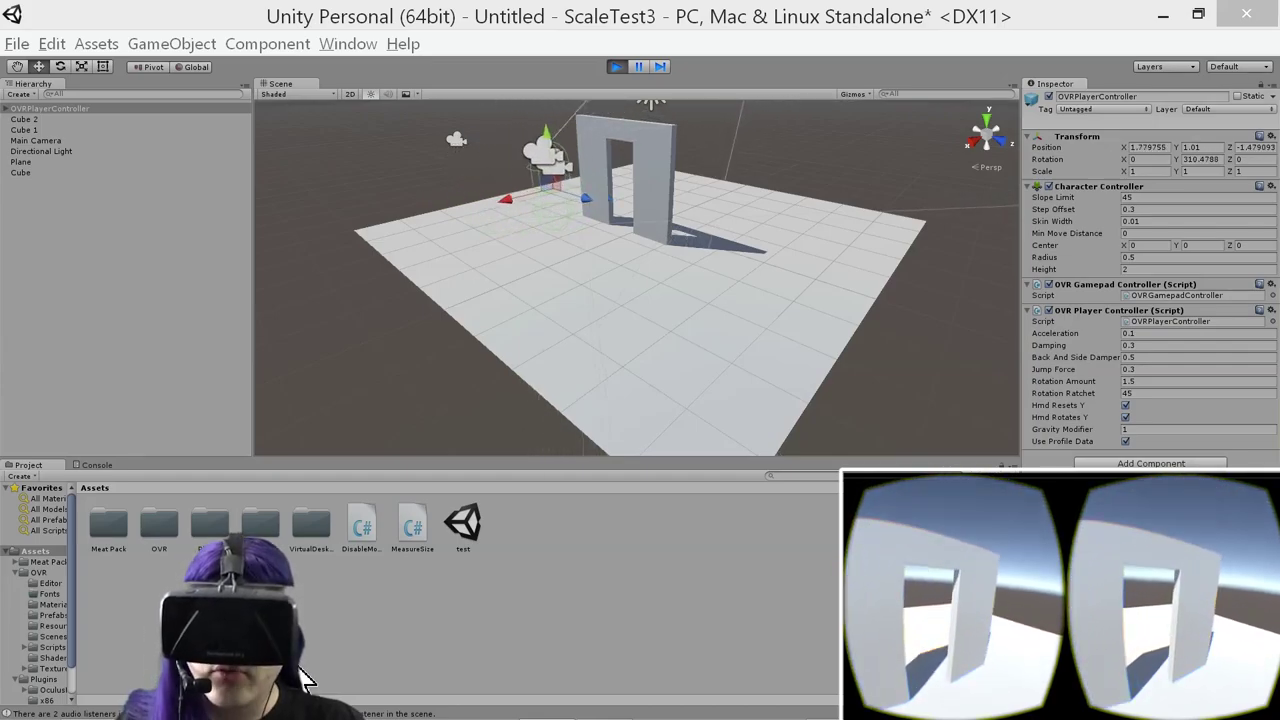
key("s")
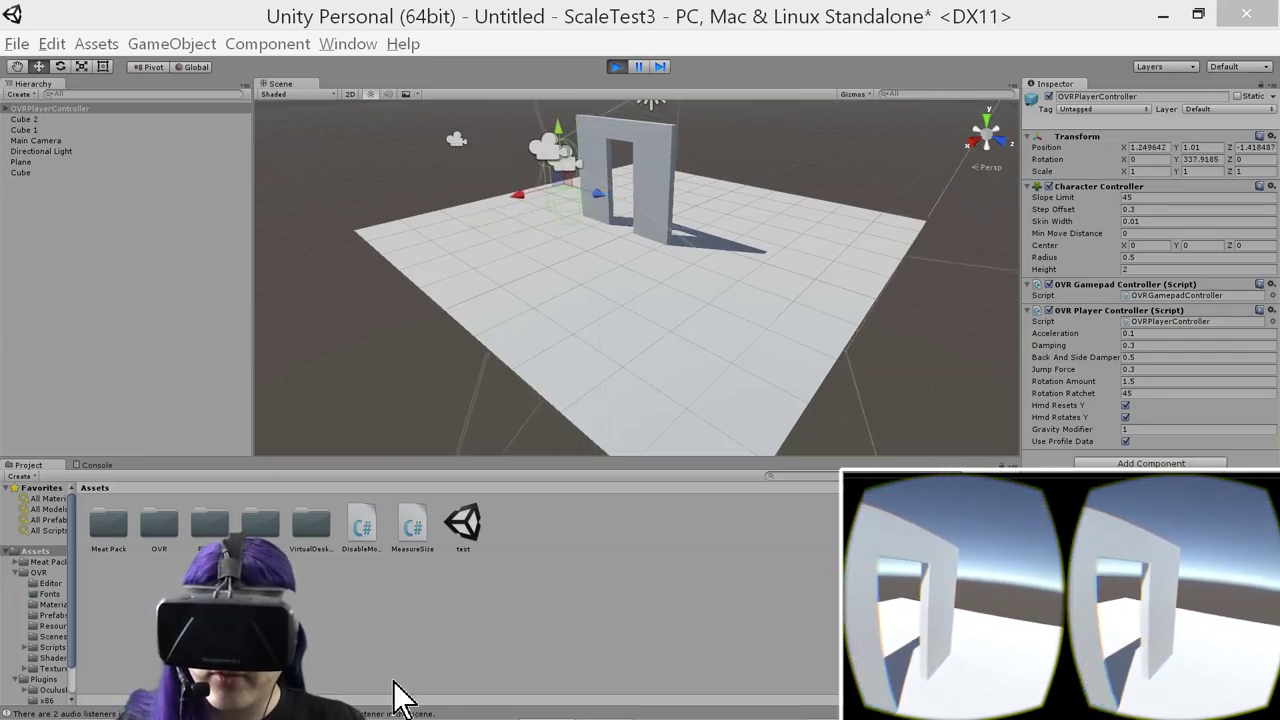
key("d")
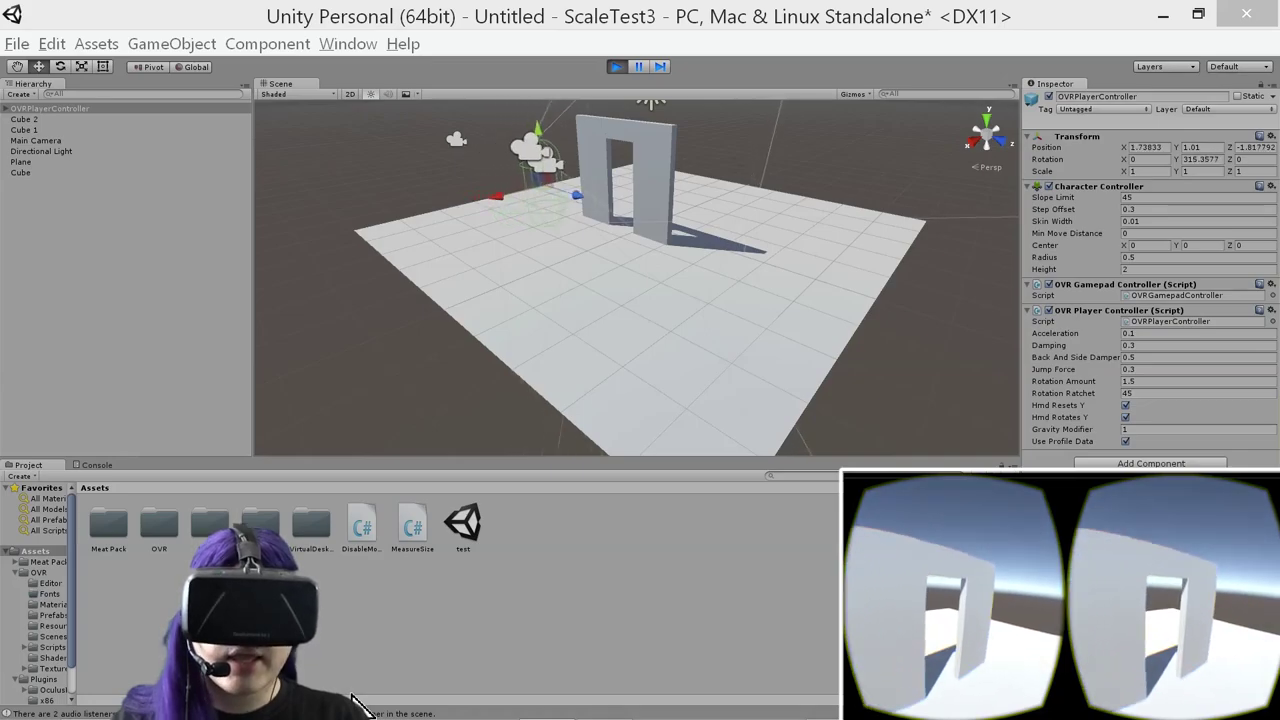
key("w")
mouse_move(145, 700)
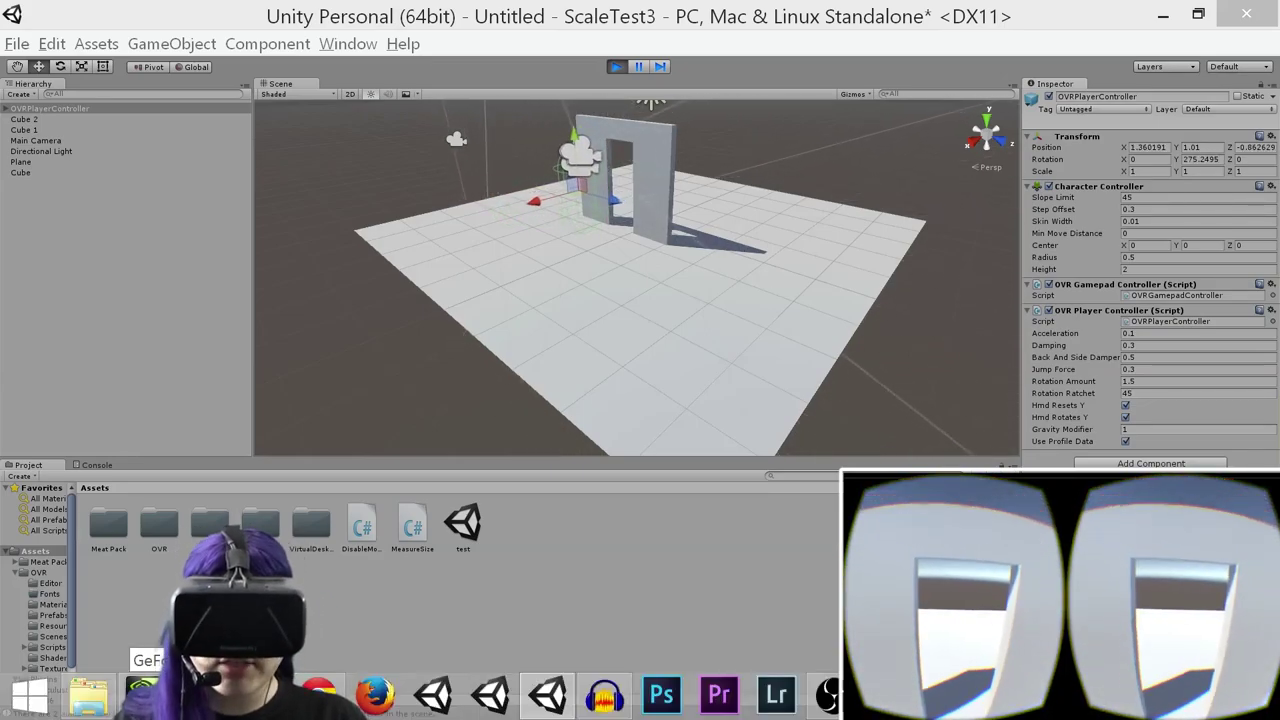
key("s")
key("s")
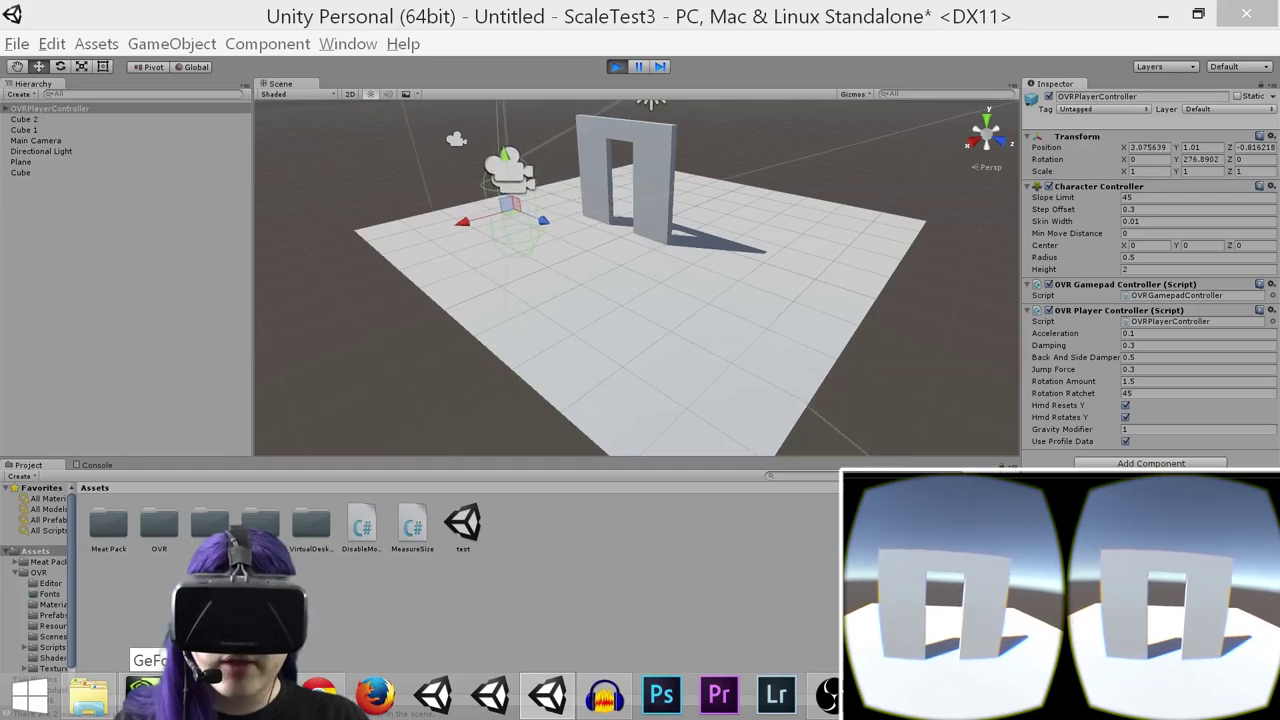
key("w")
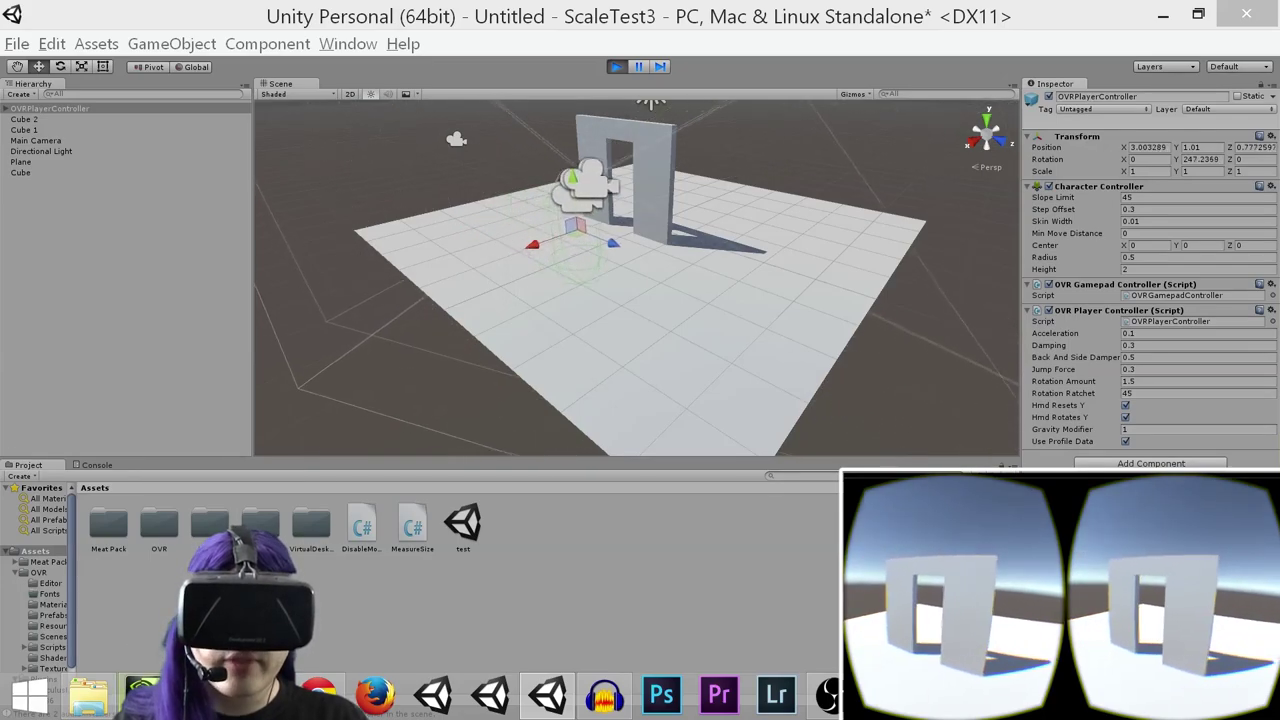
key("w")
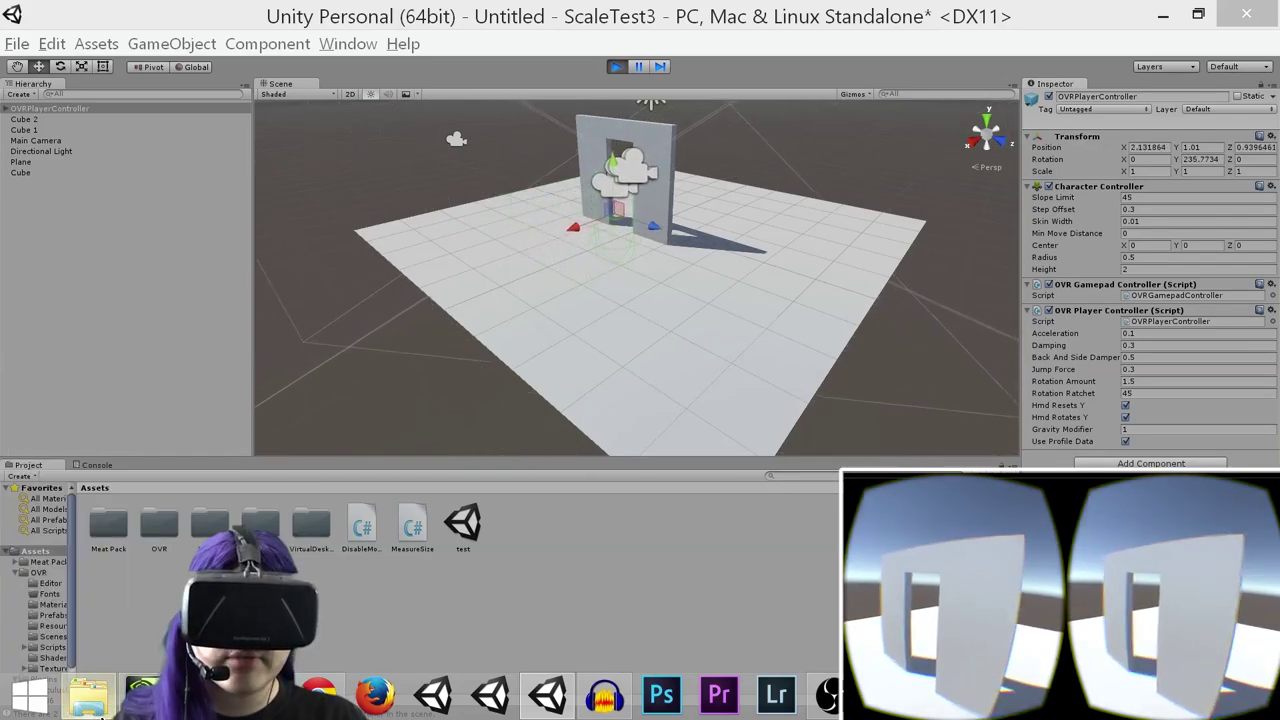
key("s")
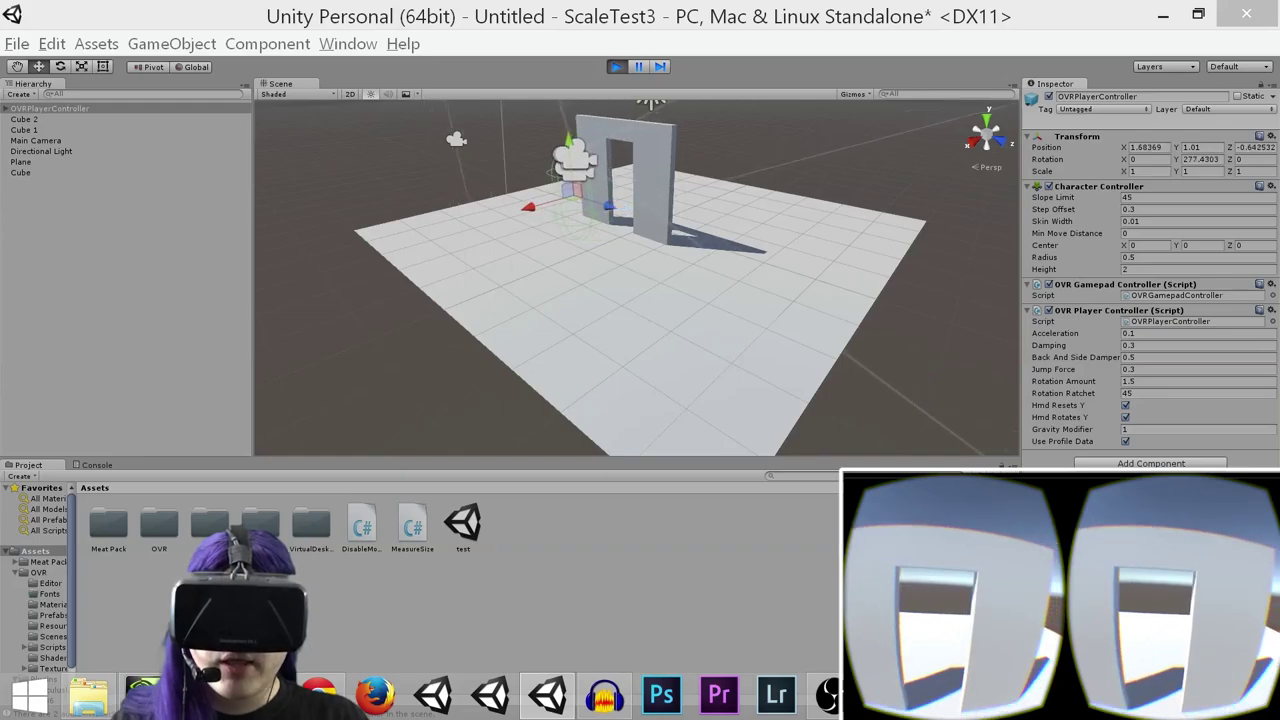
key("s")
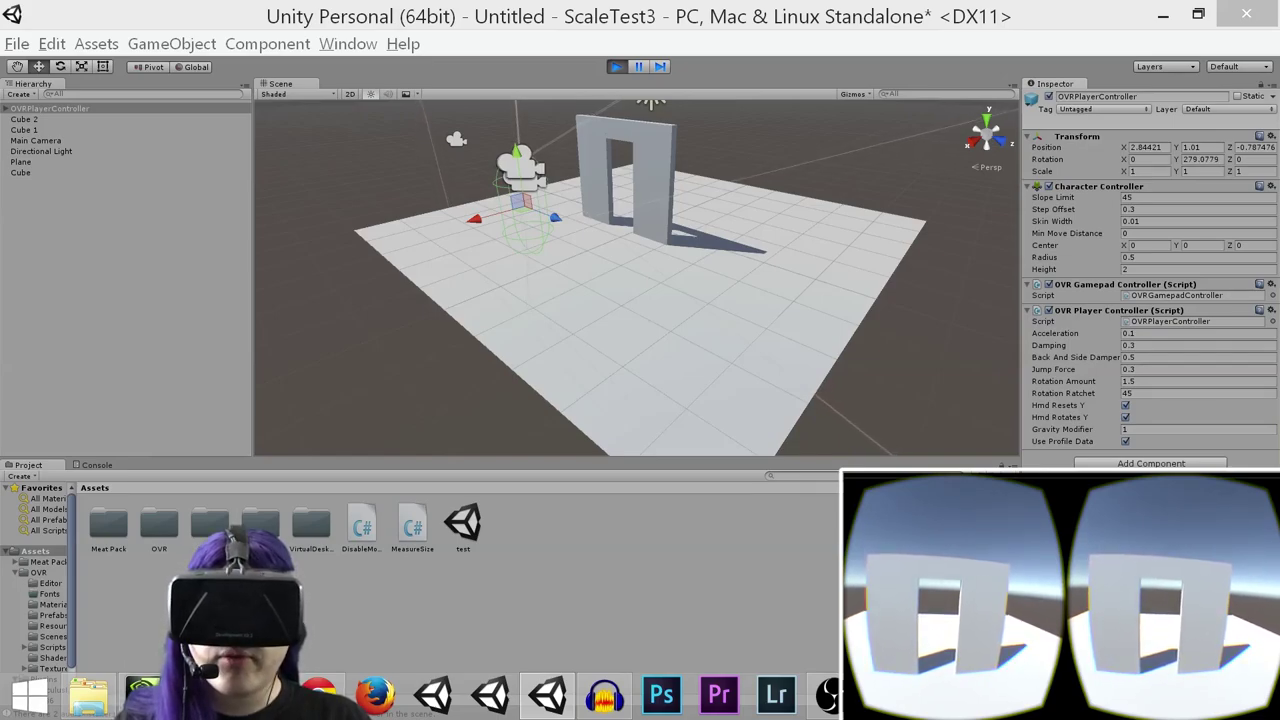
key("w")
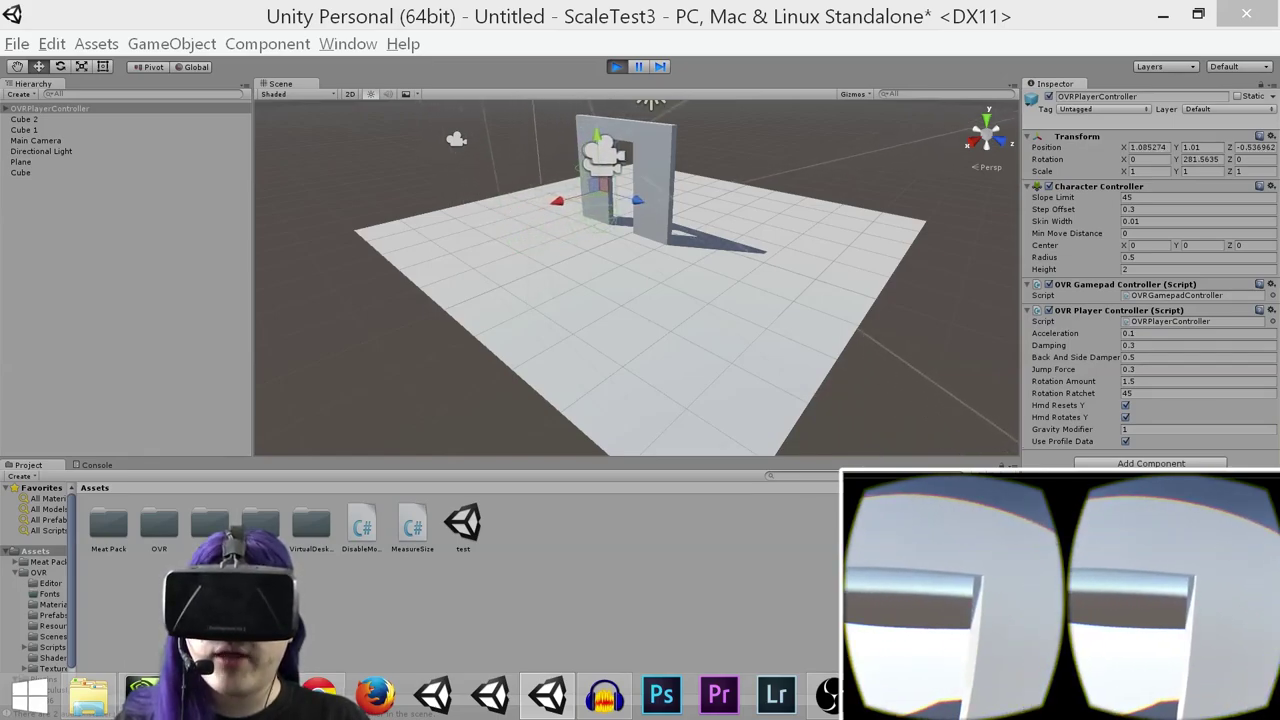
key("w")
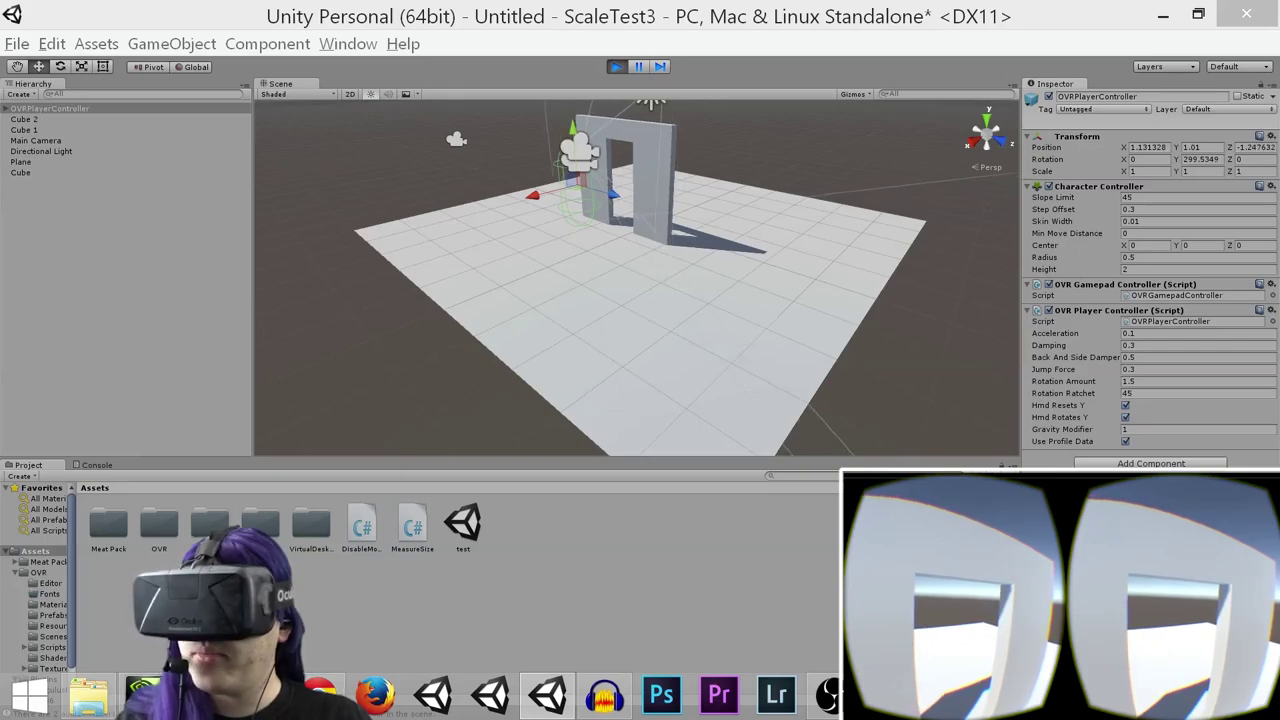
key("s")
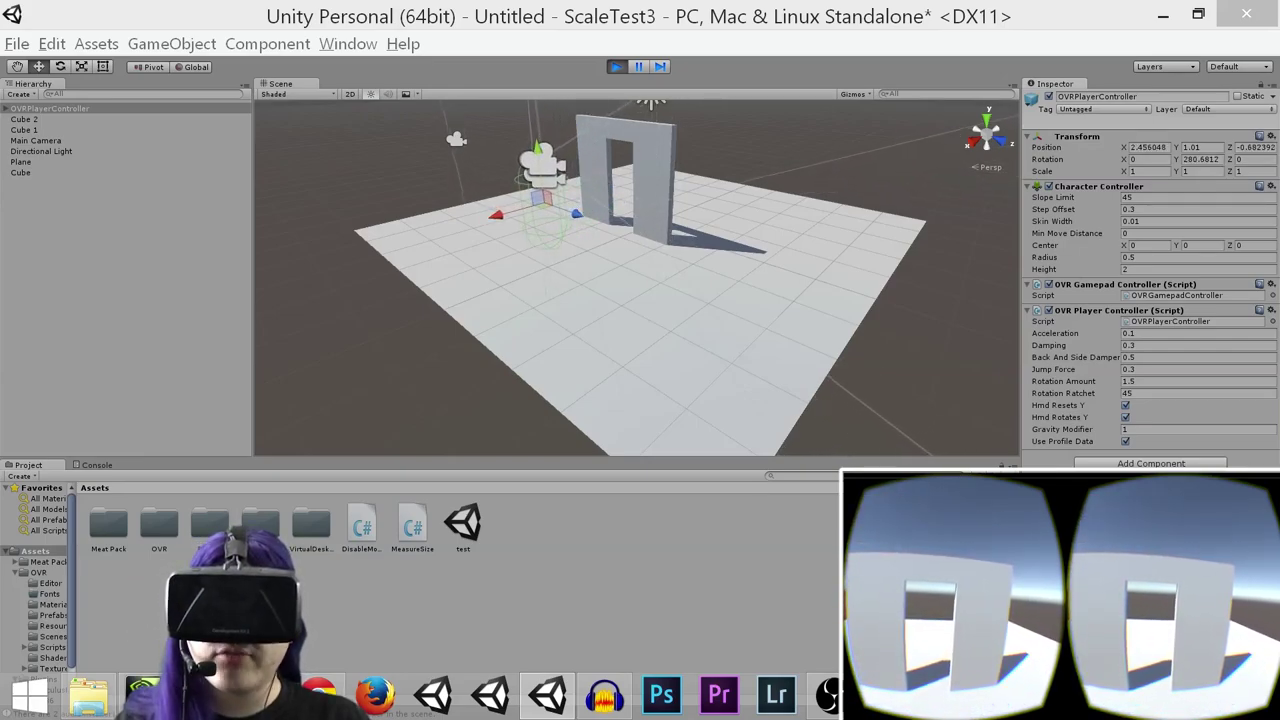
key("w")
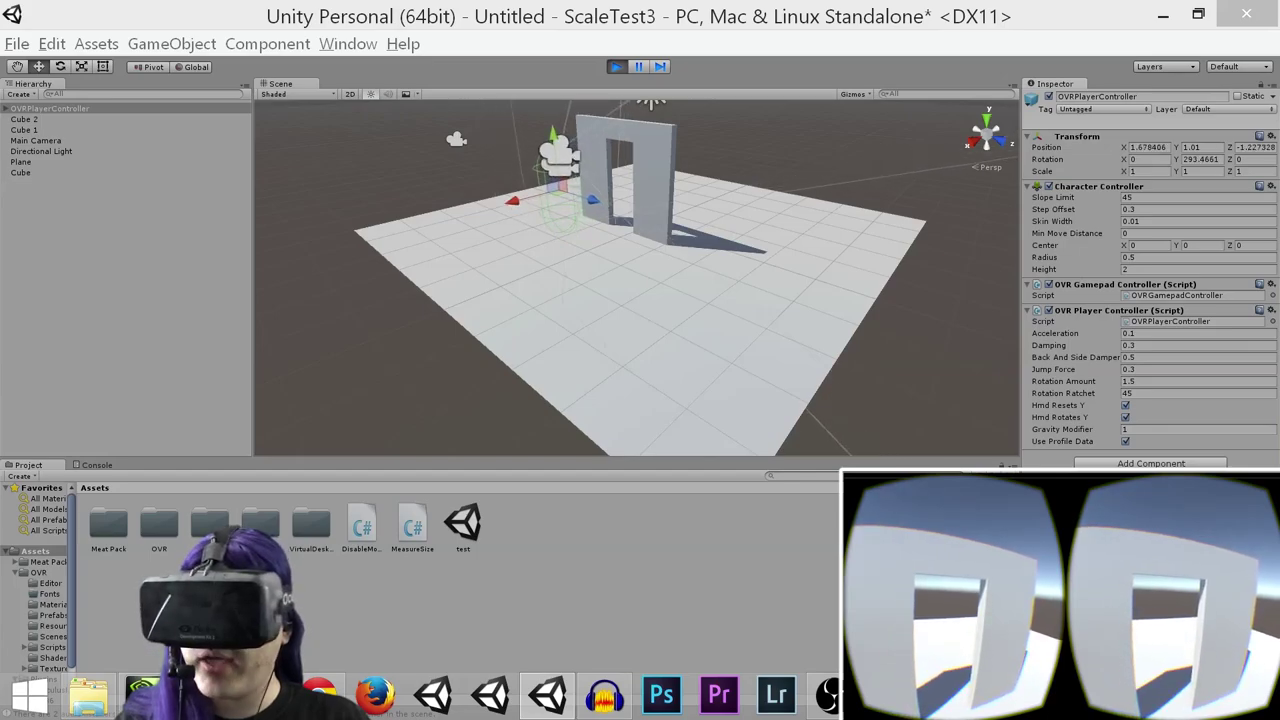
key("d")
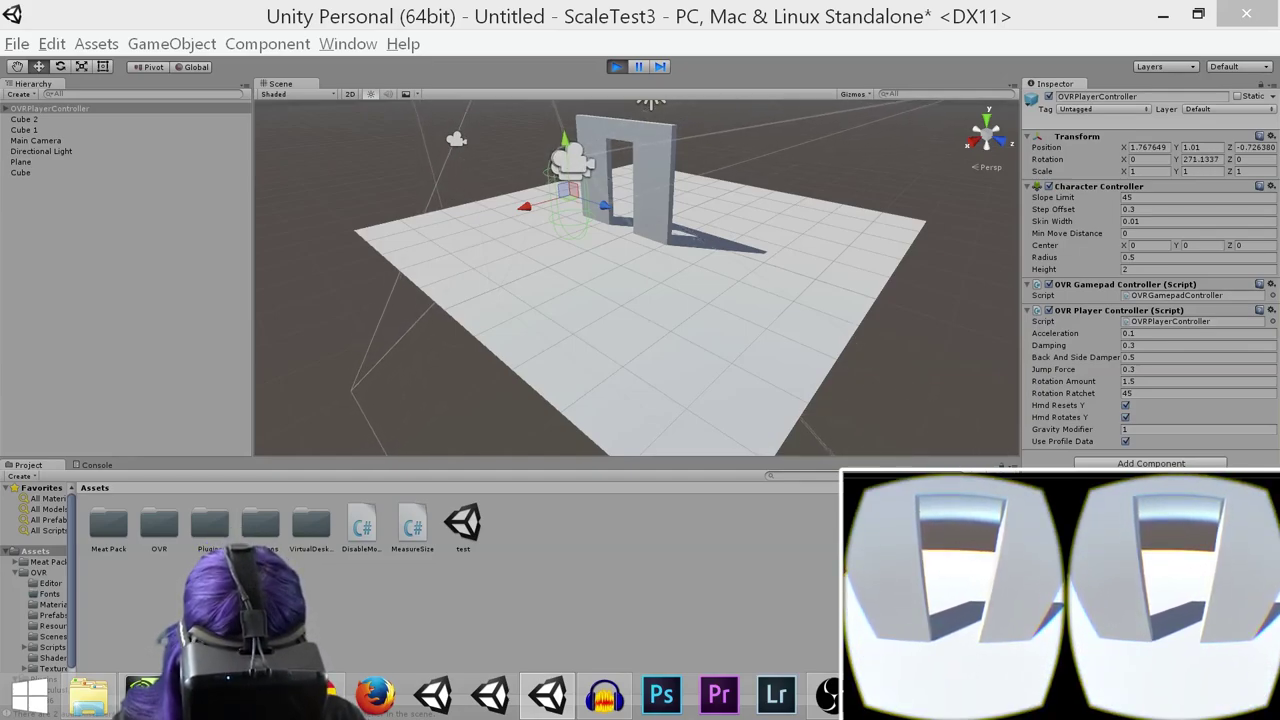
key("w")
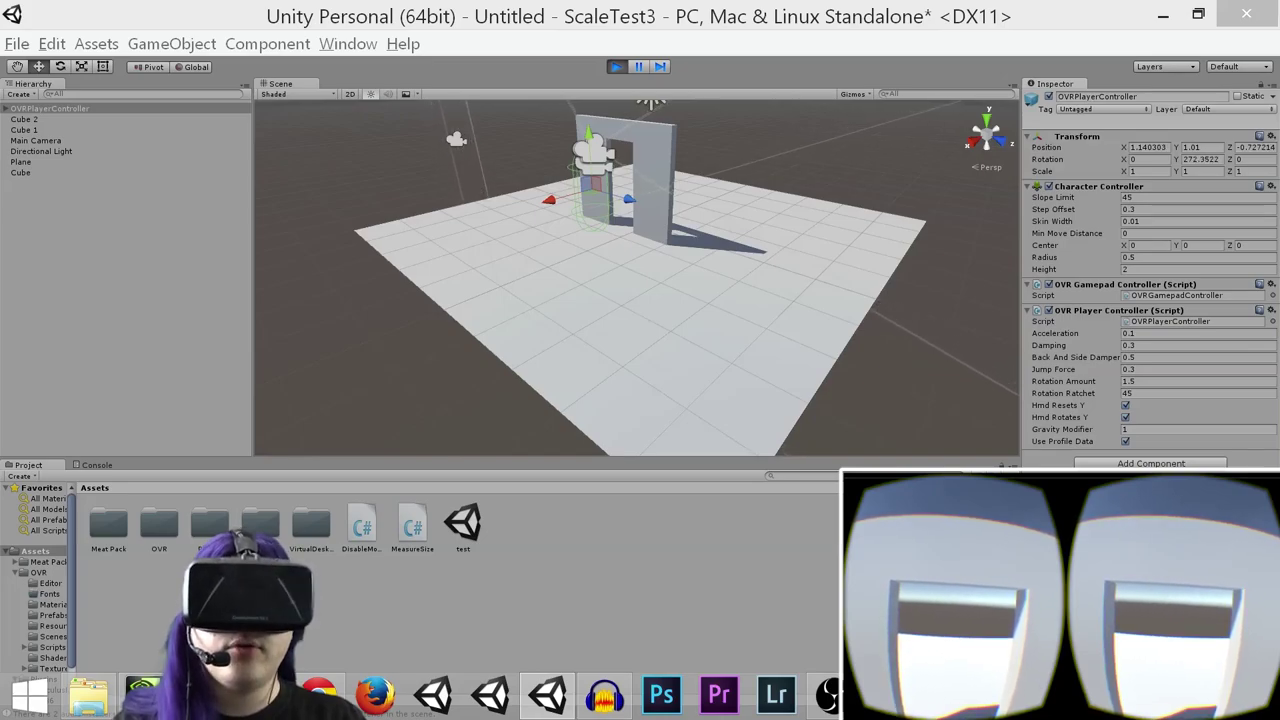
key("s")
key("s")
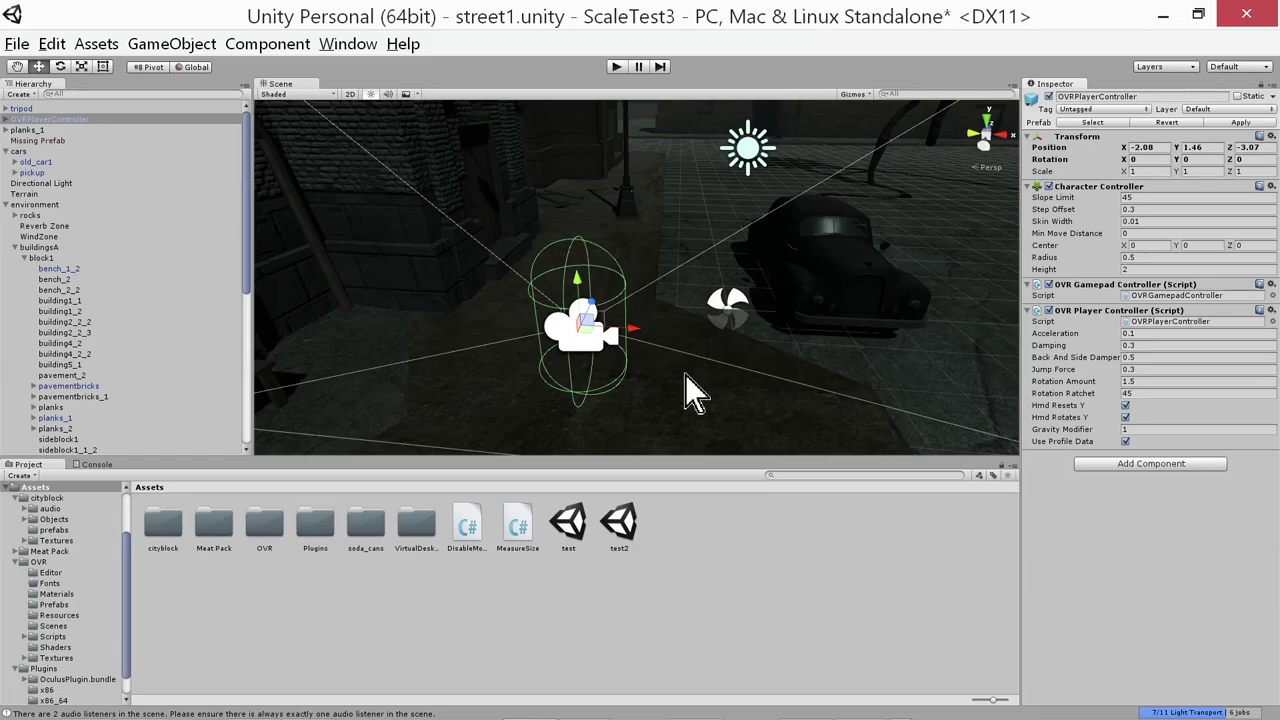
Orbit the Scene view lower around the OVRPlayerController, looking down the street toward the car
mouse_move(677, 389)
left_mouse_down("alt")
mouse_move(680, 374)
mouse_move(783, 337)
mouse_move(714, 351)
mouse_move(681, 376)
left_mouse_up("alt")
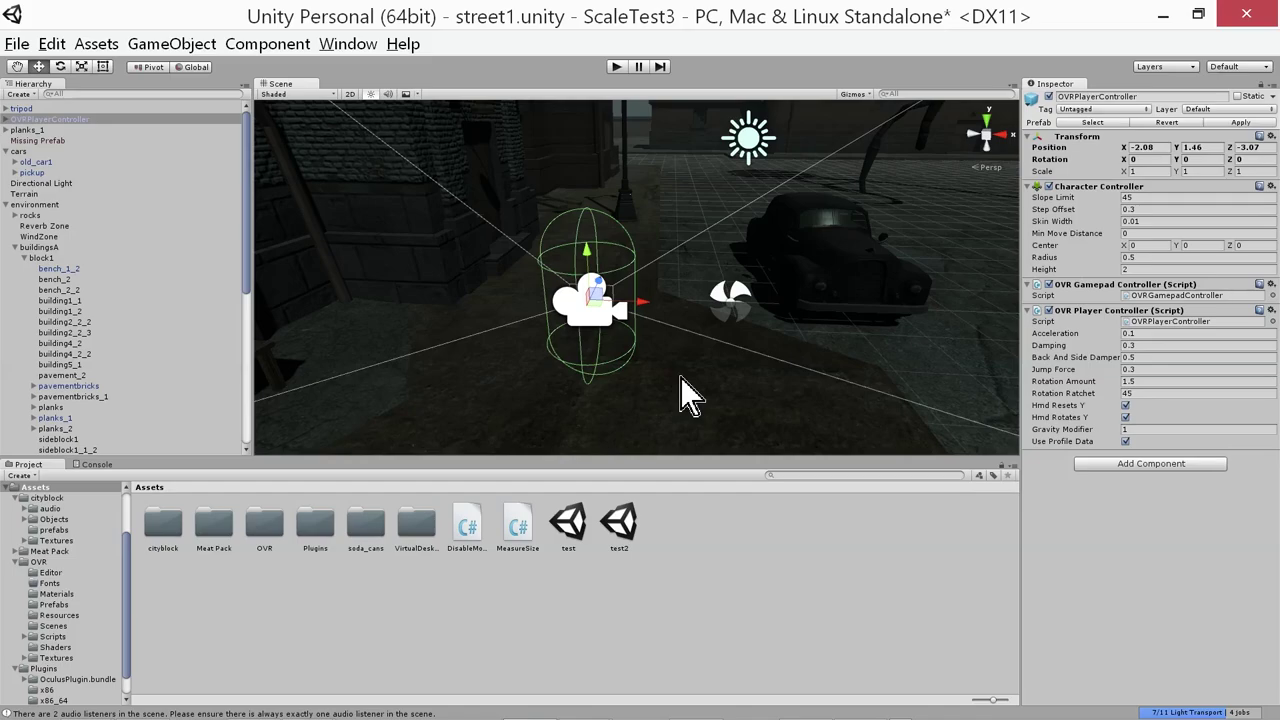
mouse_move(677, 371)
left_mouse_down("alt")
mouse_move(703, 346)
mouse_move(693, 356)
left_mouse_up("alt")
left_click(347, 45)
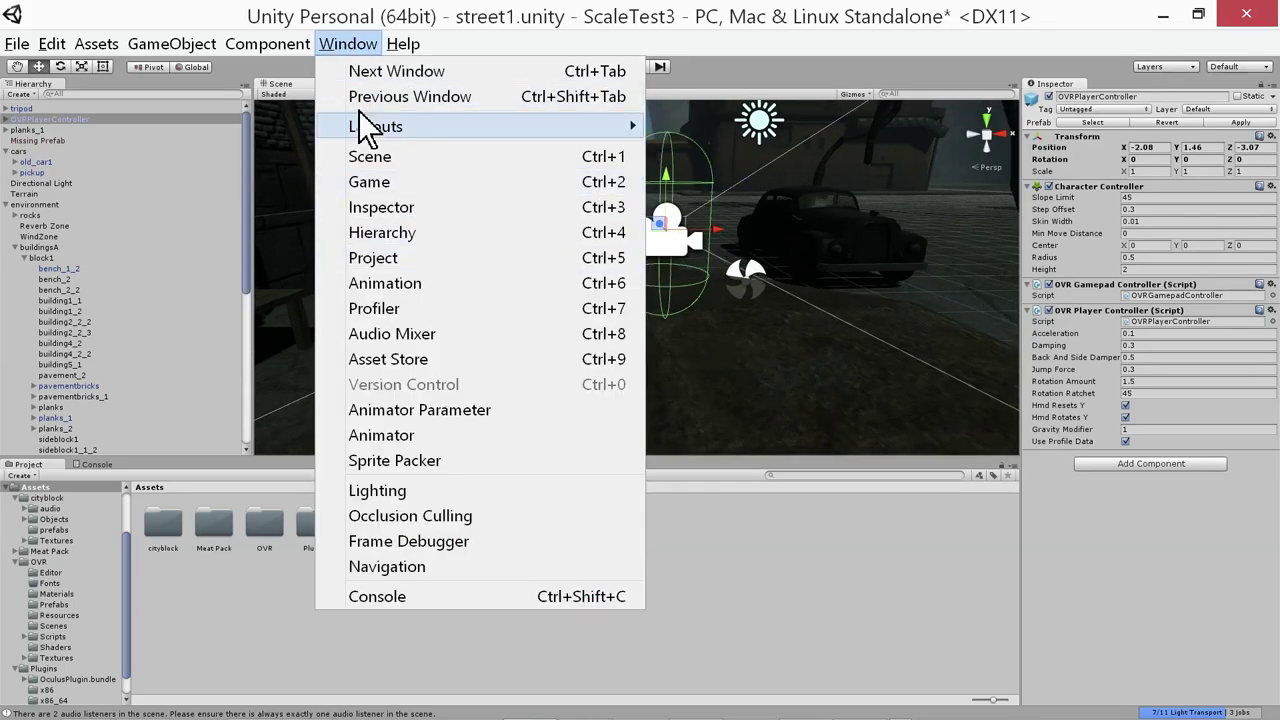
left_click(405, 359)
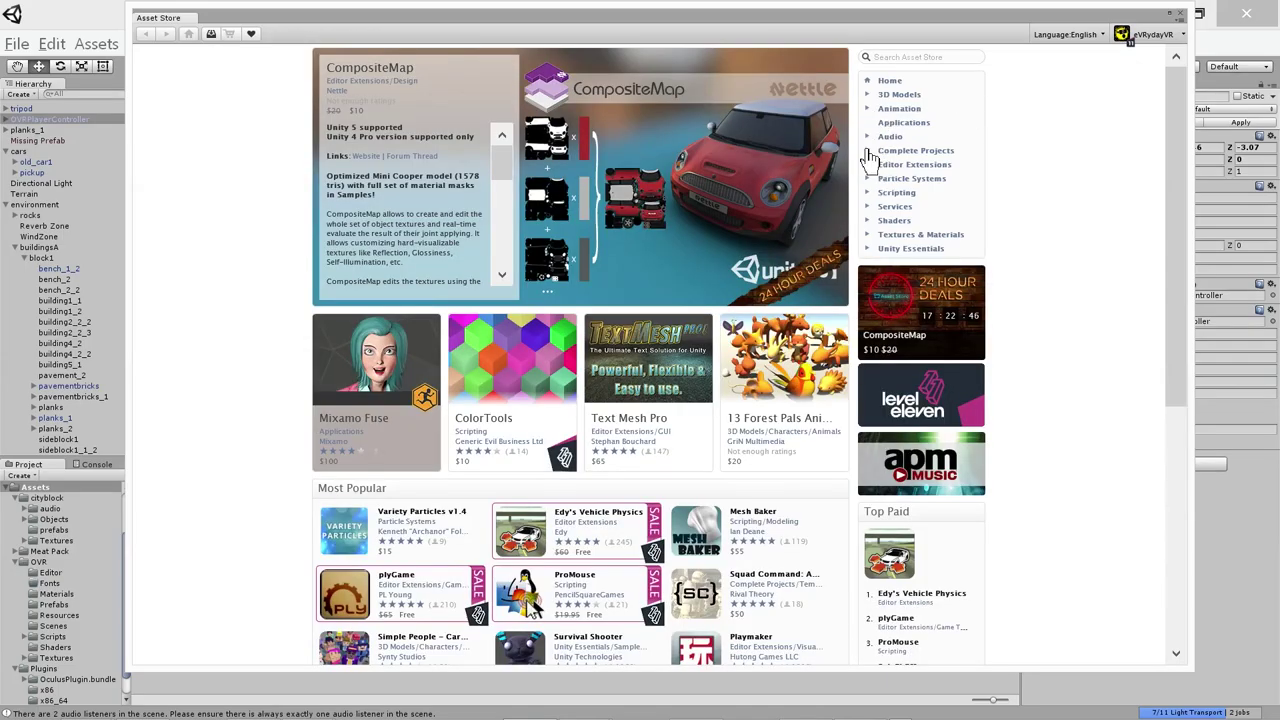
left_click(869, 96)
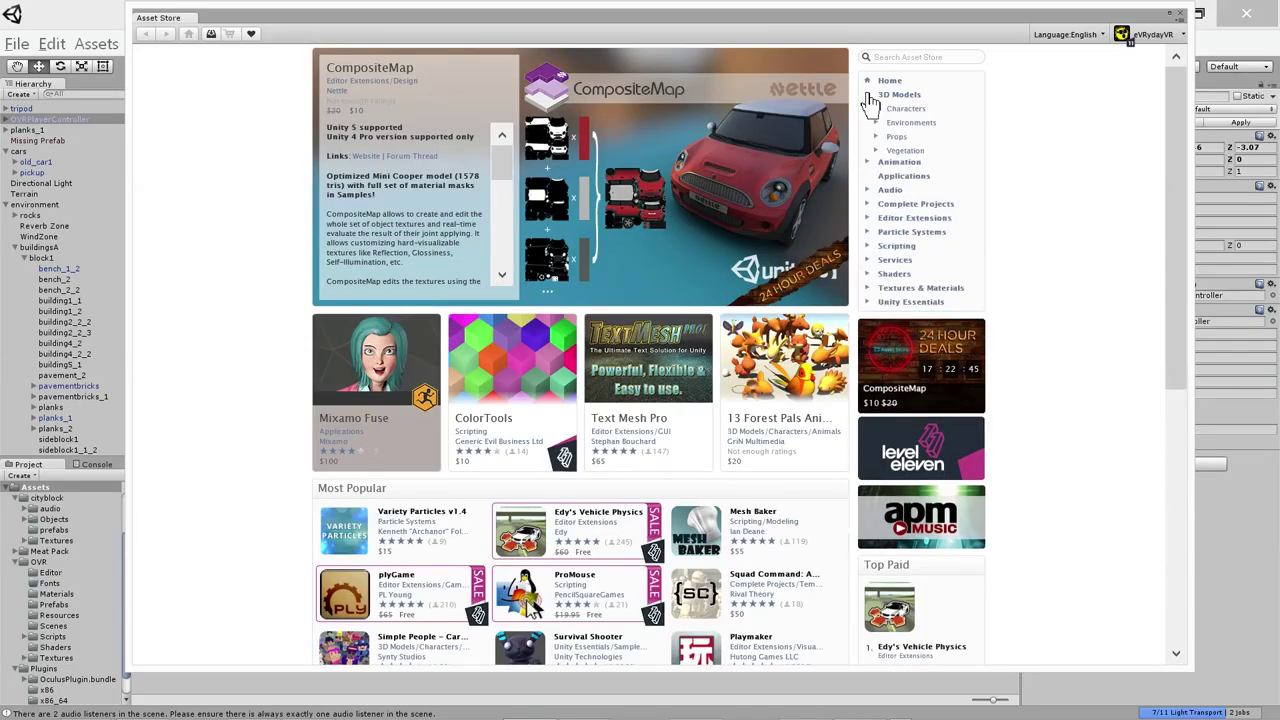
left_click(904, 124)
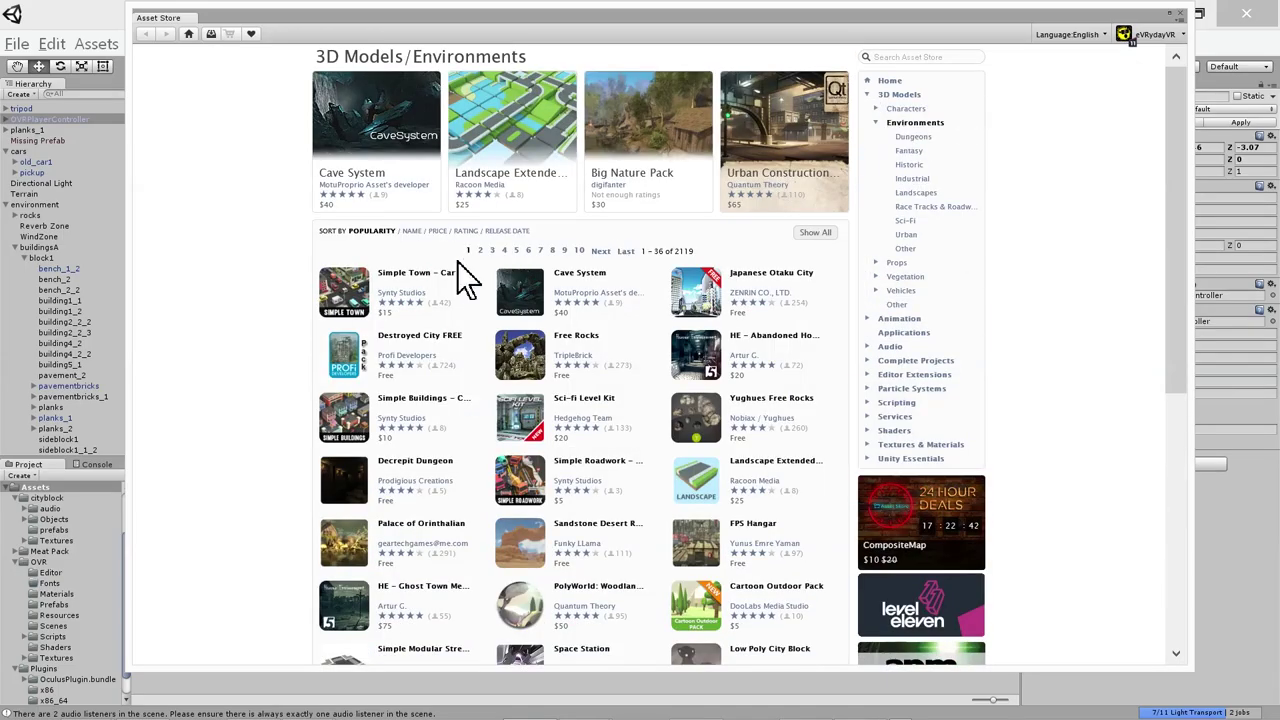
left_click(436, 234)
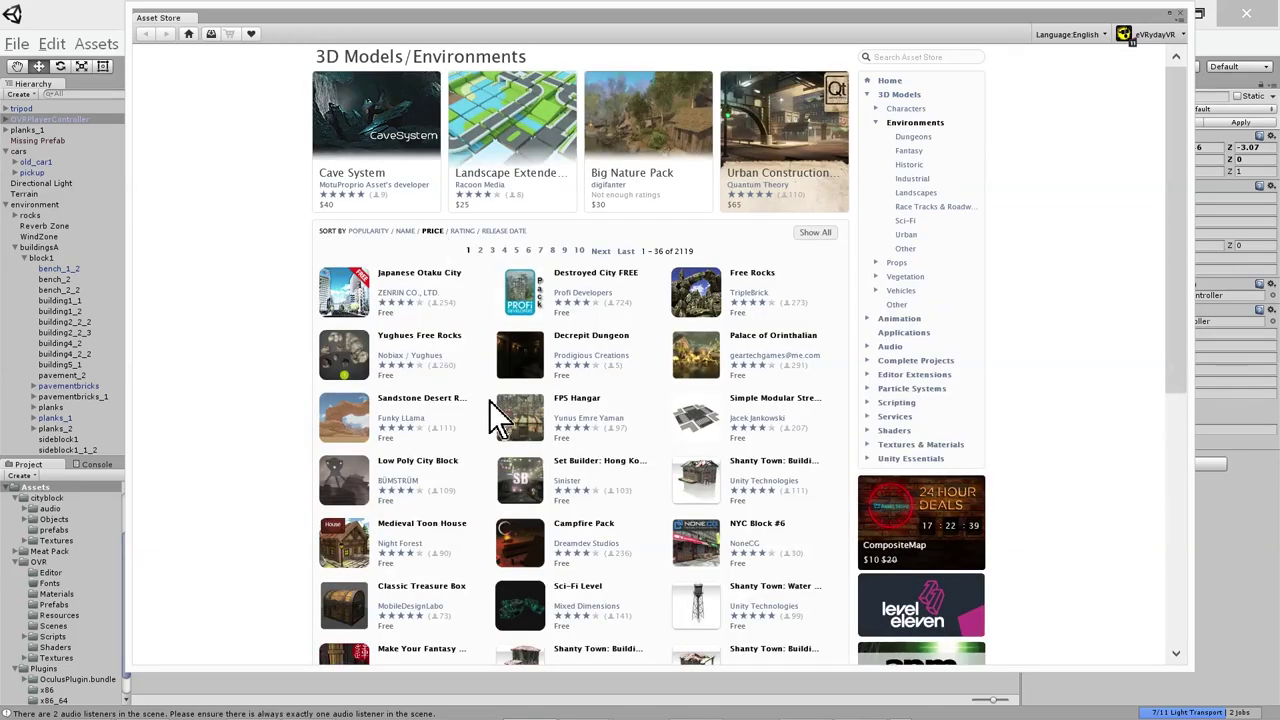
left_click(425, 482)
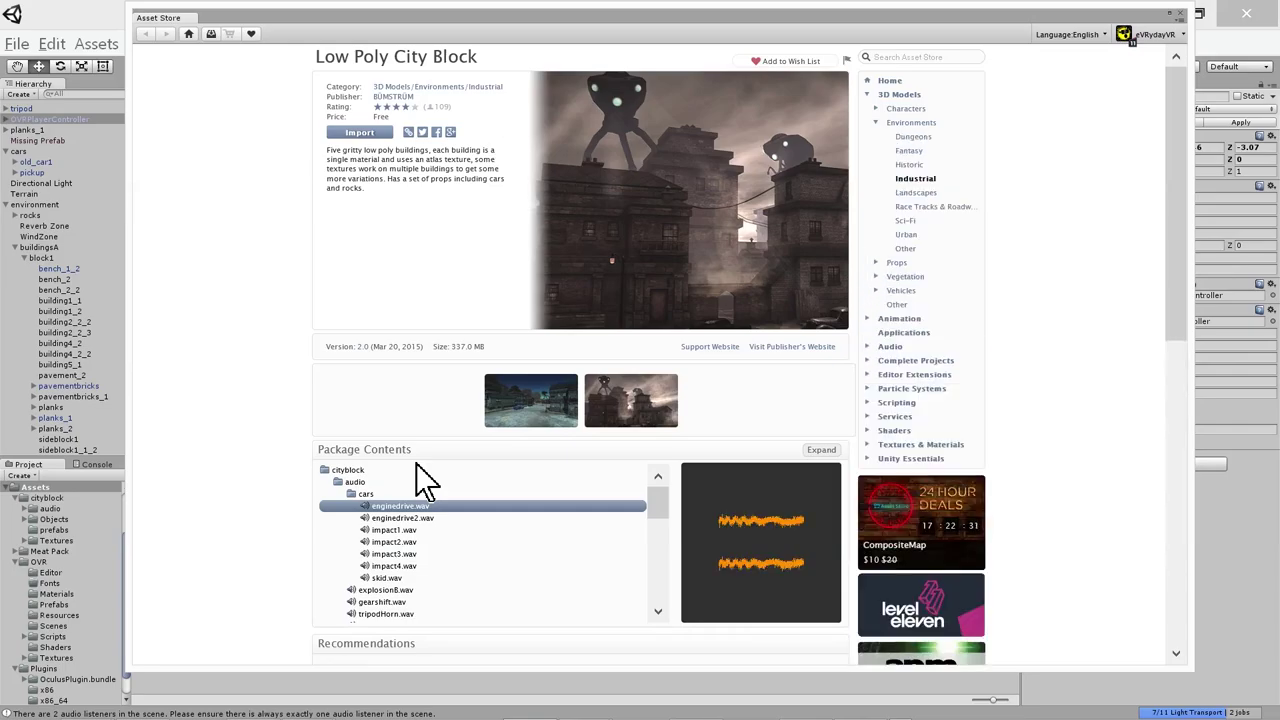
left_click(1183, 13)
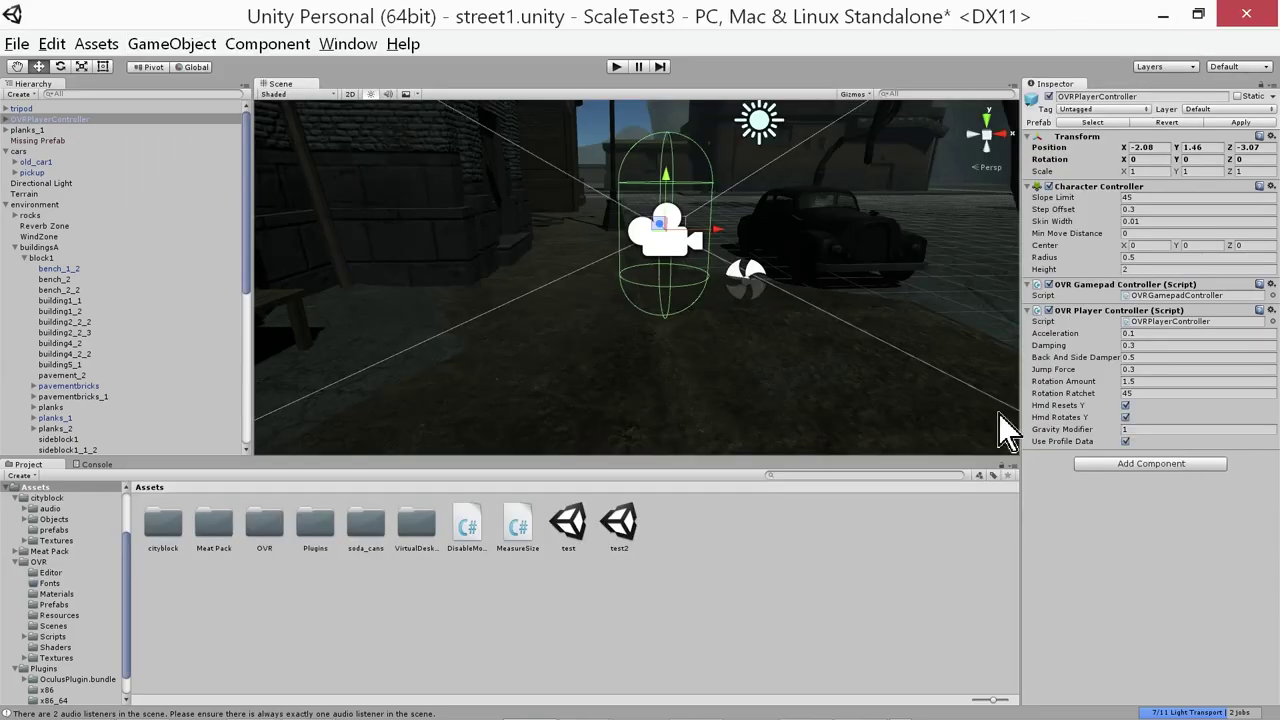
Run street1.unity in play mode to view the street in the Rift preview
left_click(619, 70)
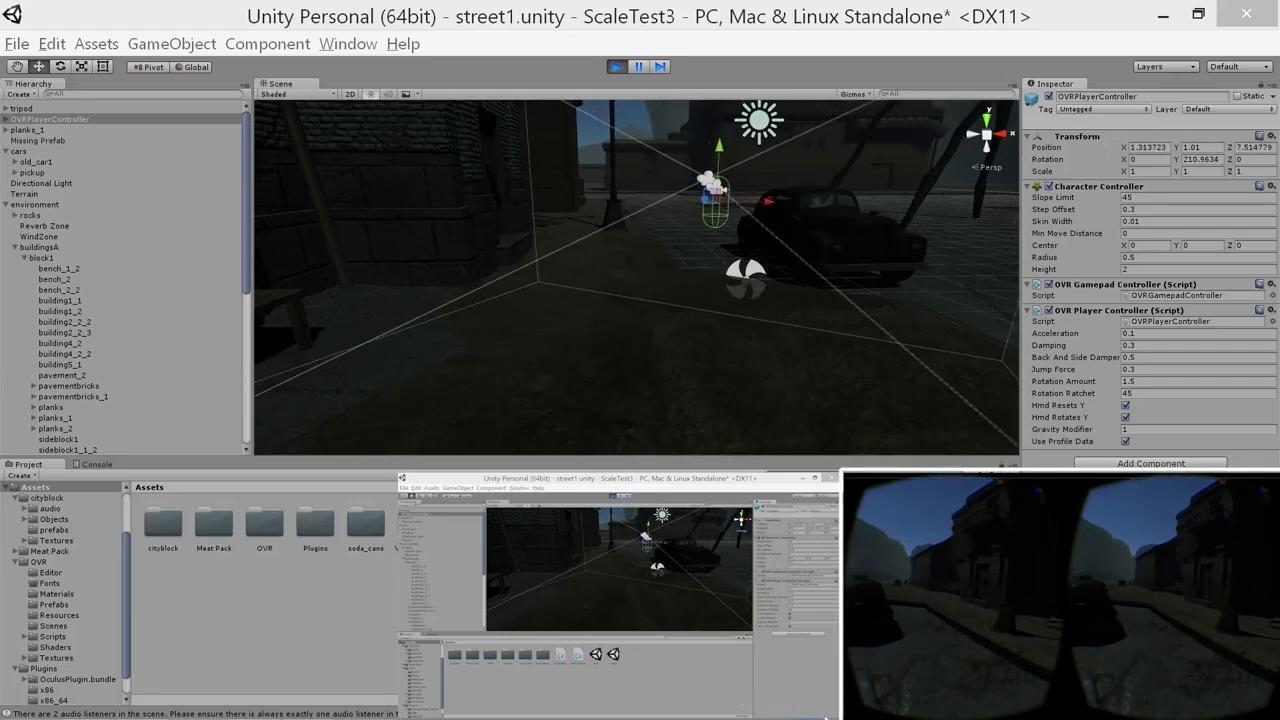
Stop play mode with Ctrl+P, returning the player controller to its start
key("ctrl+p")
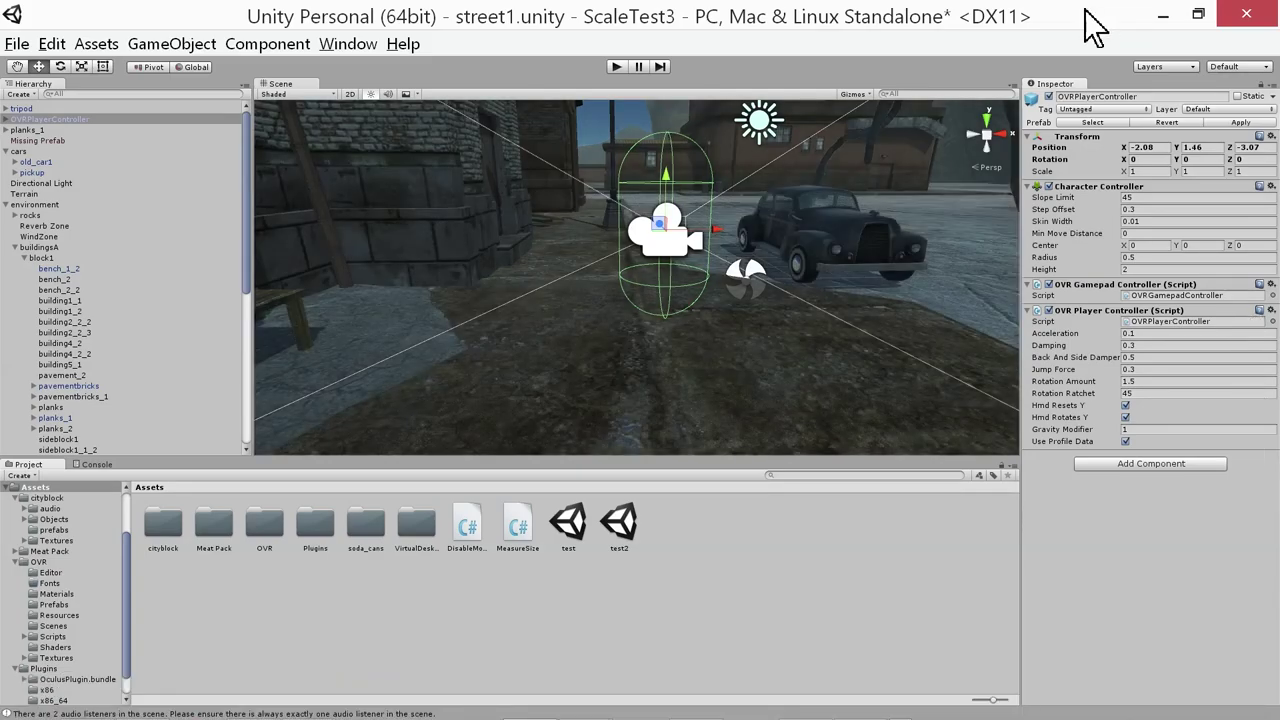
mouse_move(870, 702)
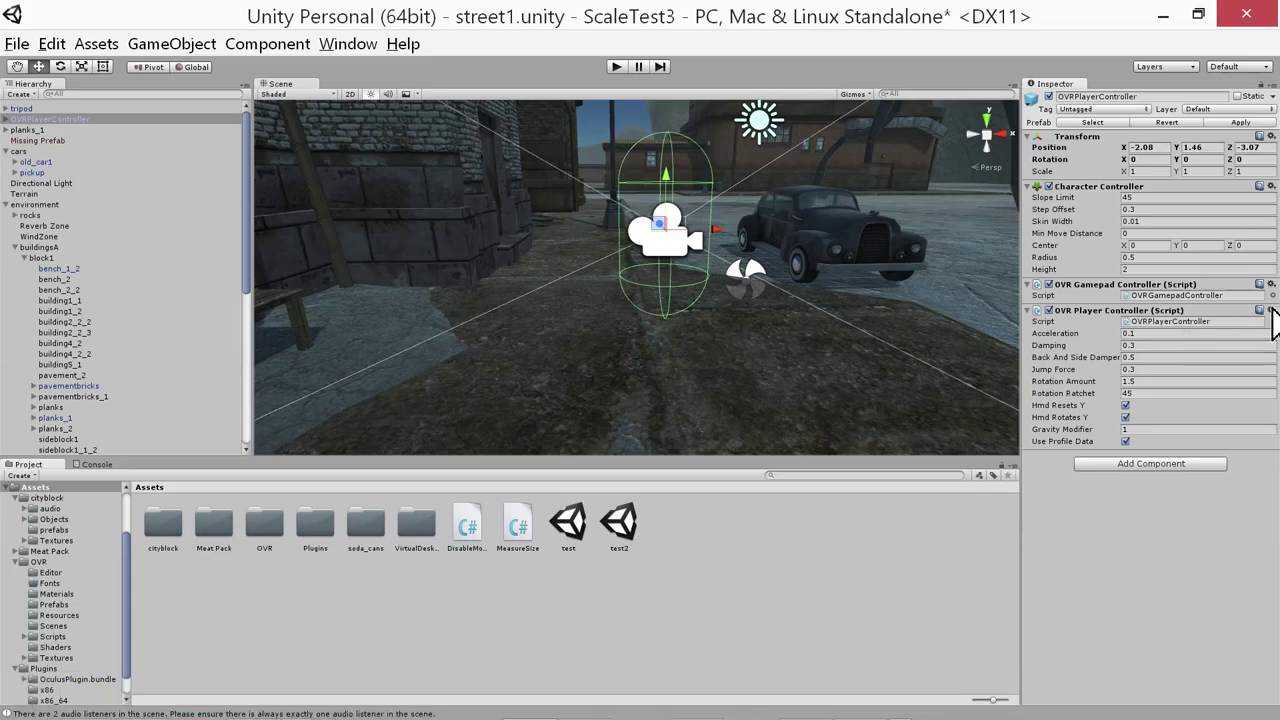
mouse_move(574, 710)
Open the OVRManager script from the OVR > Scripts folder in MonoDevelop-Unity
double_click(36, 637)
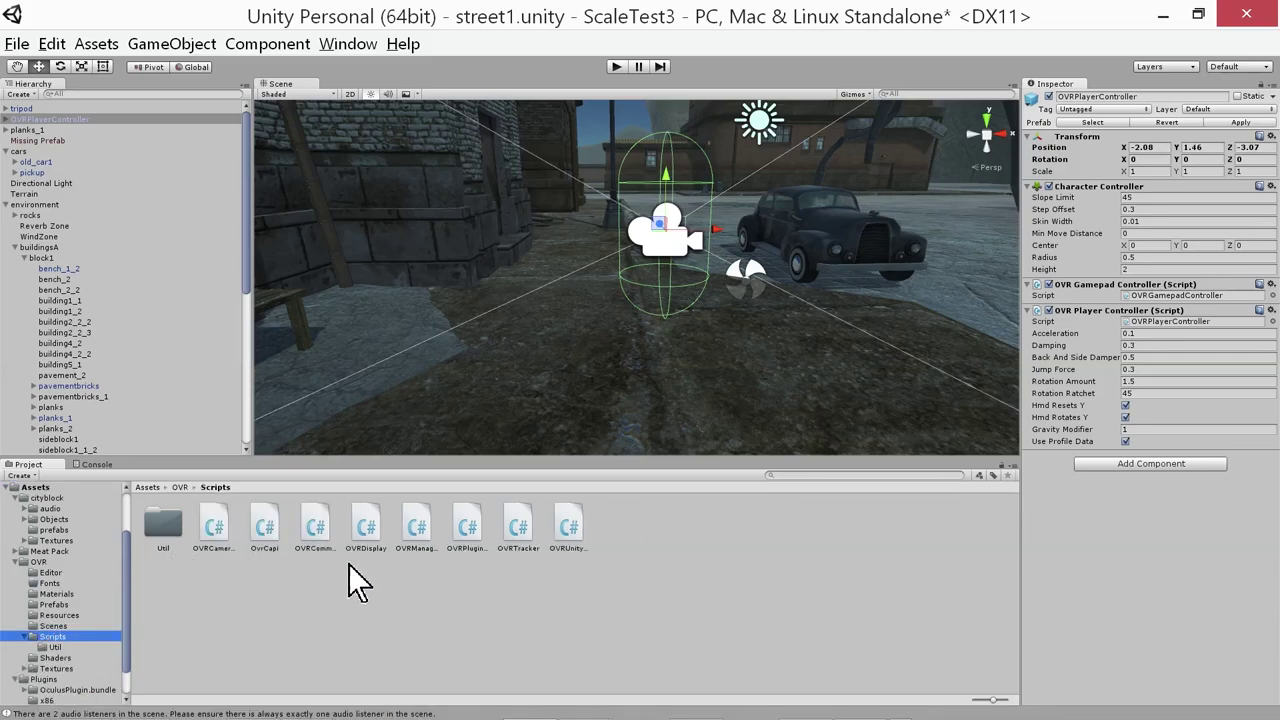
left_click(420, 535)
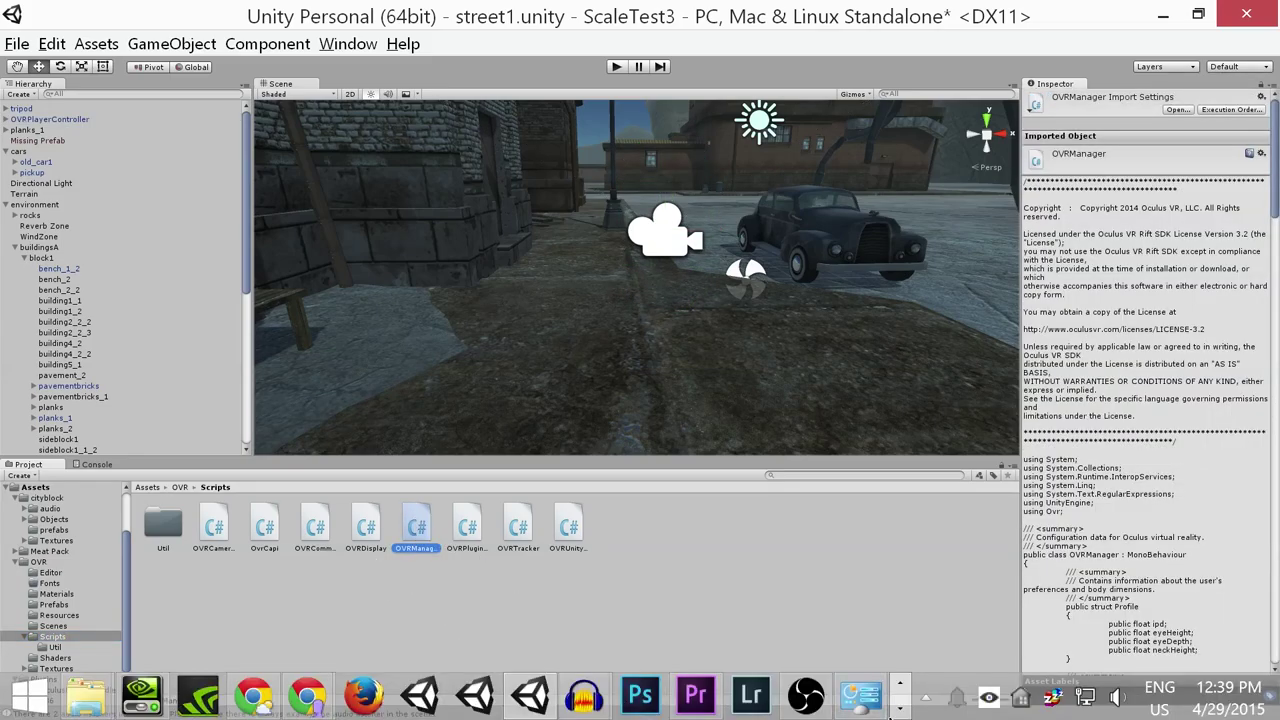
left_click(900, 709)
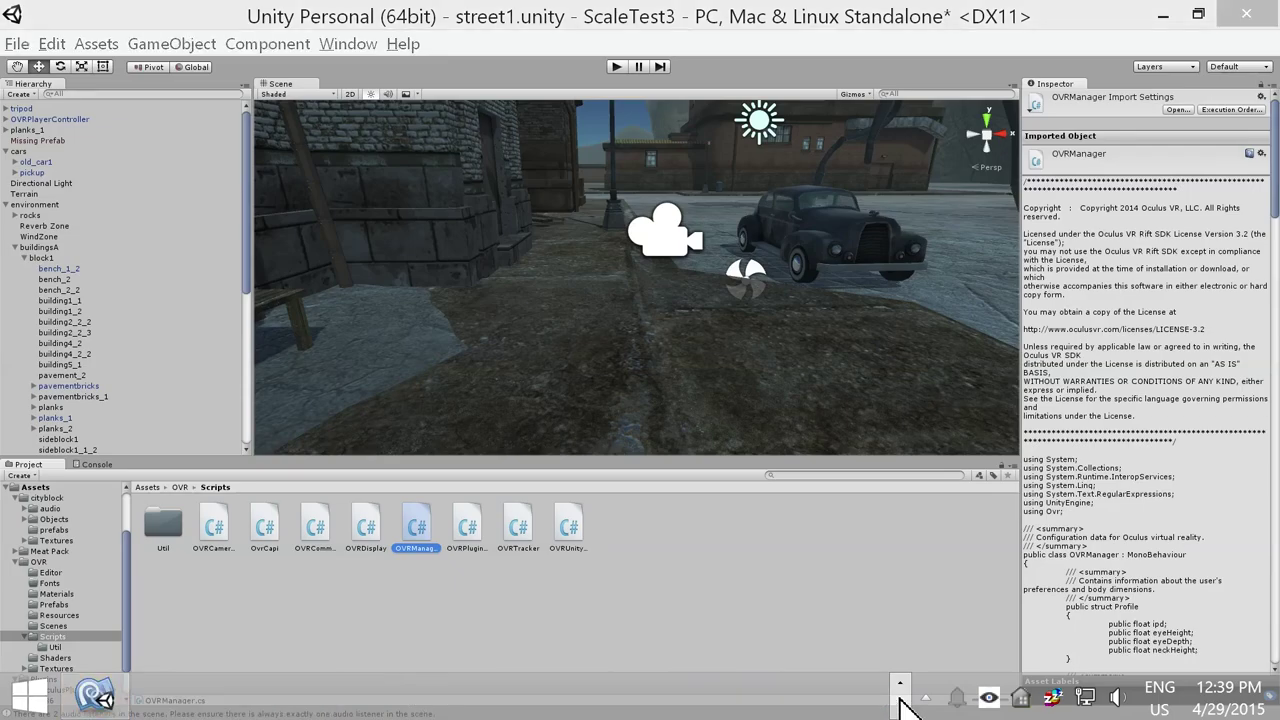
left_click(92, 698)
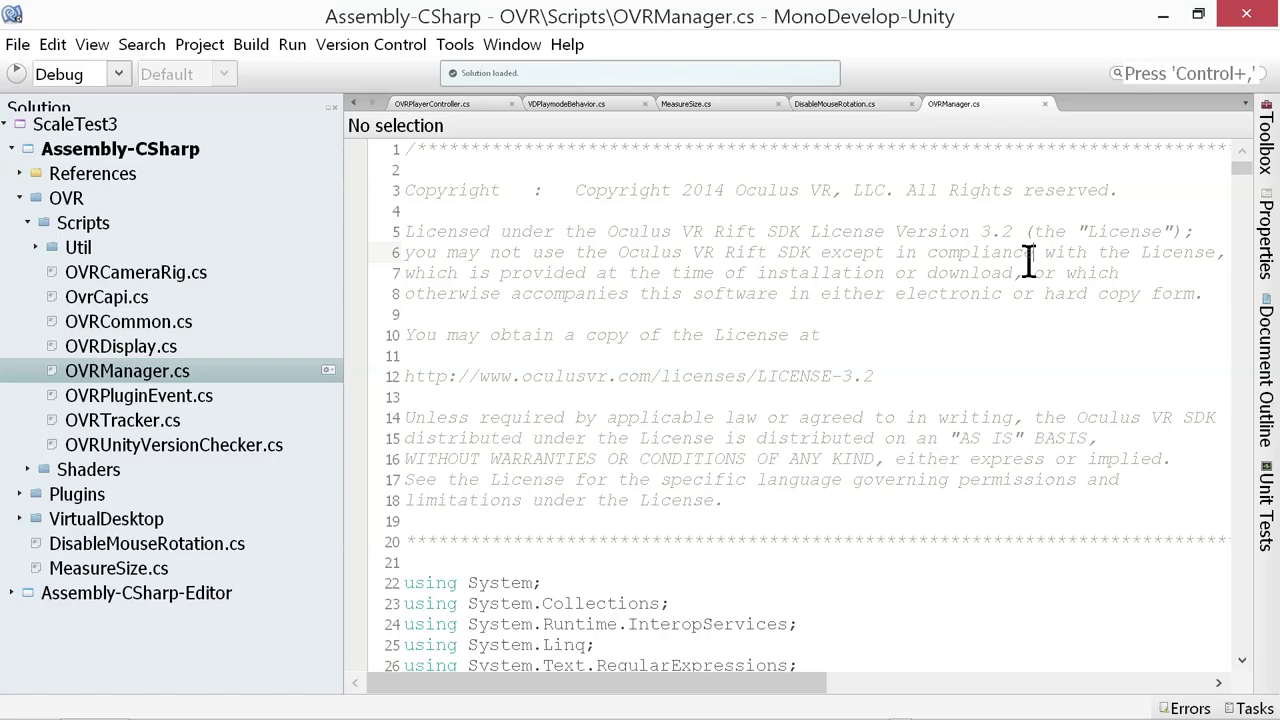
Find the 'profile' code in OVRManager.cs and delete the static scale field and SetScale method
key("ctrl+f")
type("profie")
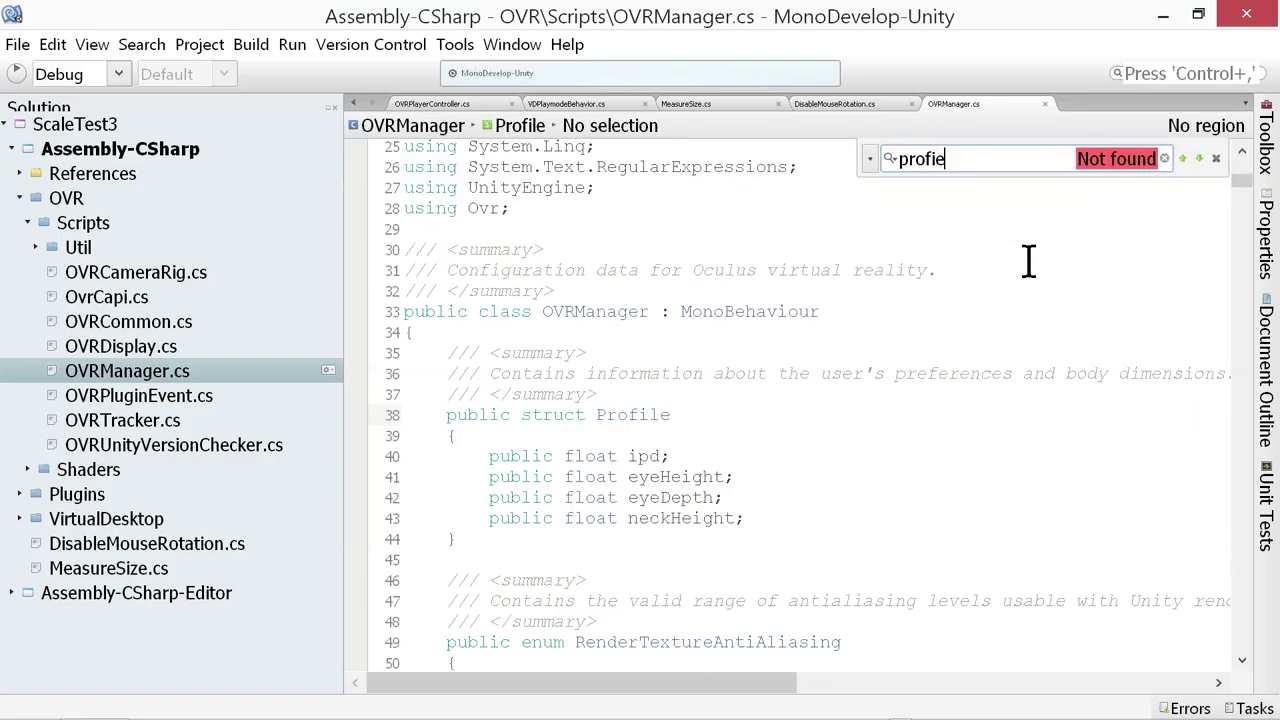
key("BackSpace")
key("Return")
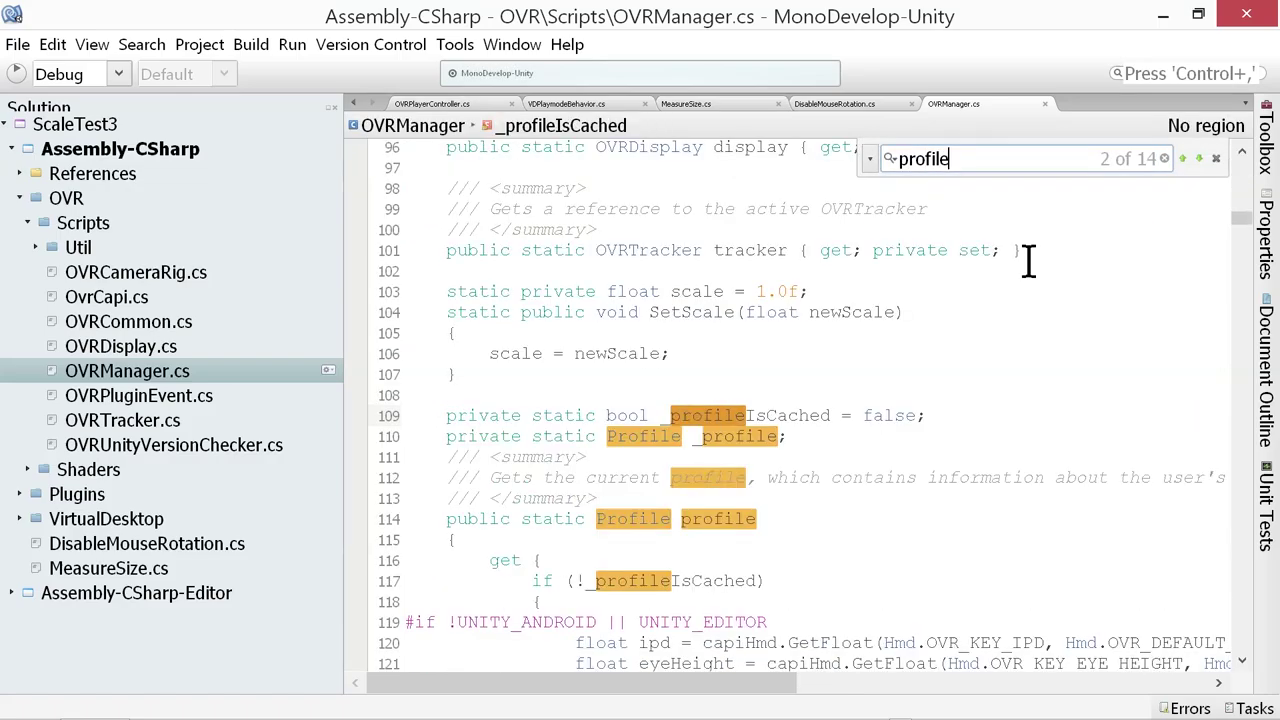
key("Return")
key("Escape")
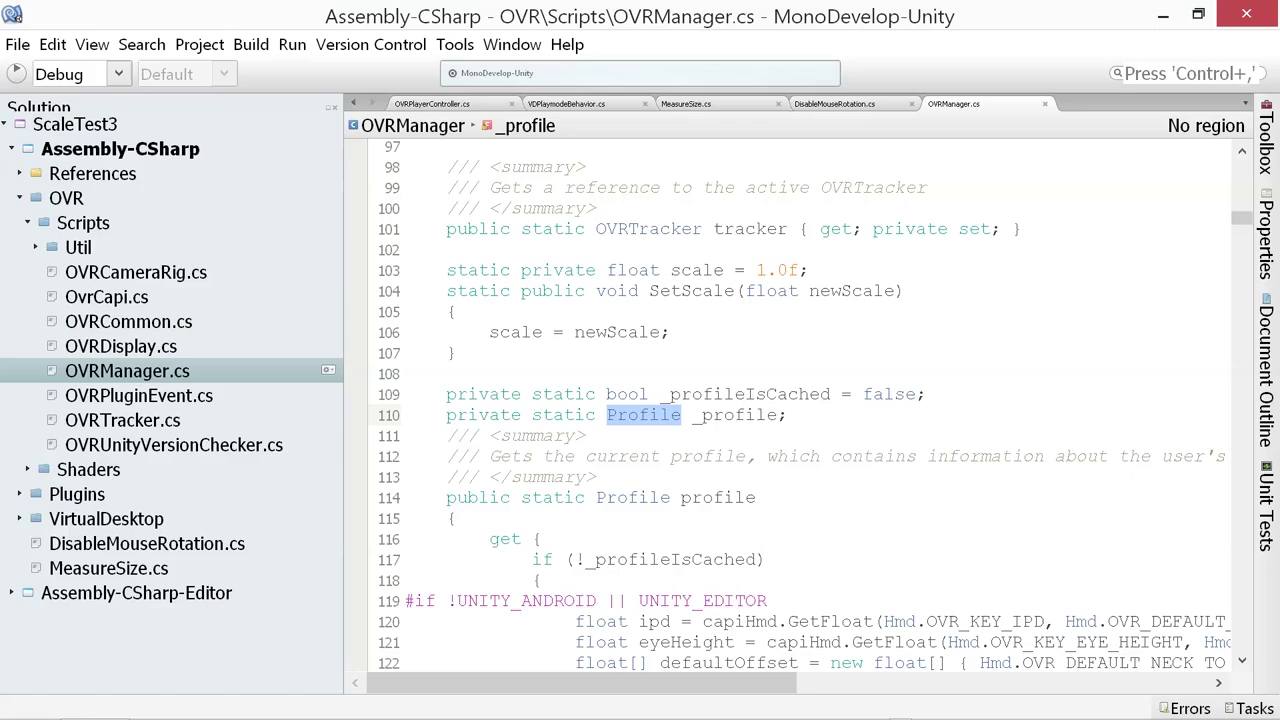
left_click_drag(576, 355, 394, 274)
key("Delete")
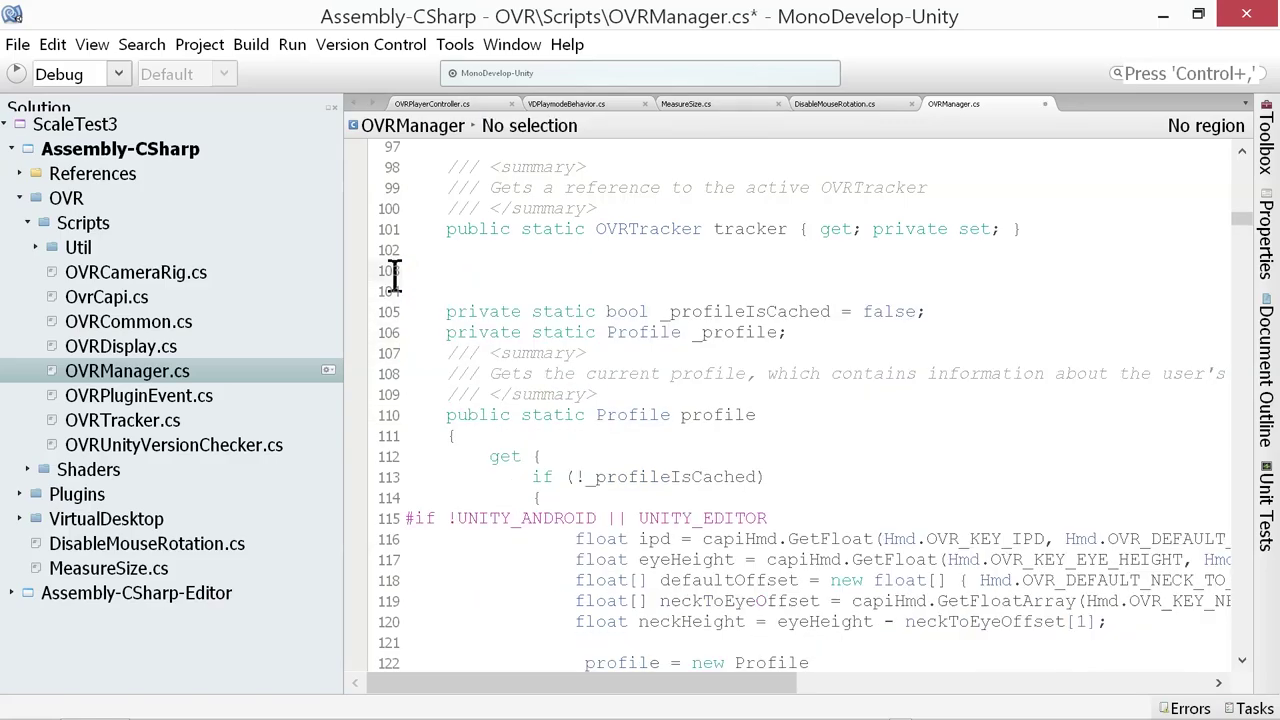
key("Delete")
key("Delete")
Remove ' * scale' from the ipd, eyeHeight, eyeDepth and neckHeight profile assignments
scroll(527, 420, "down", 3)
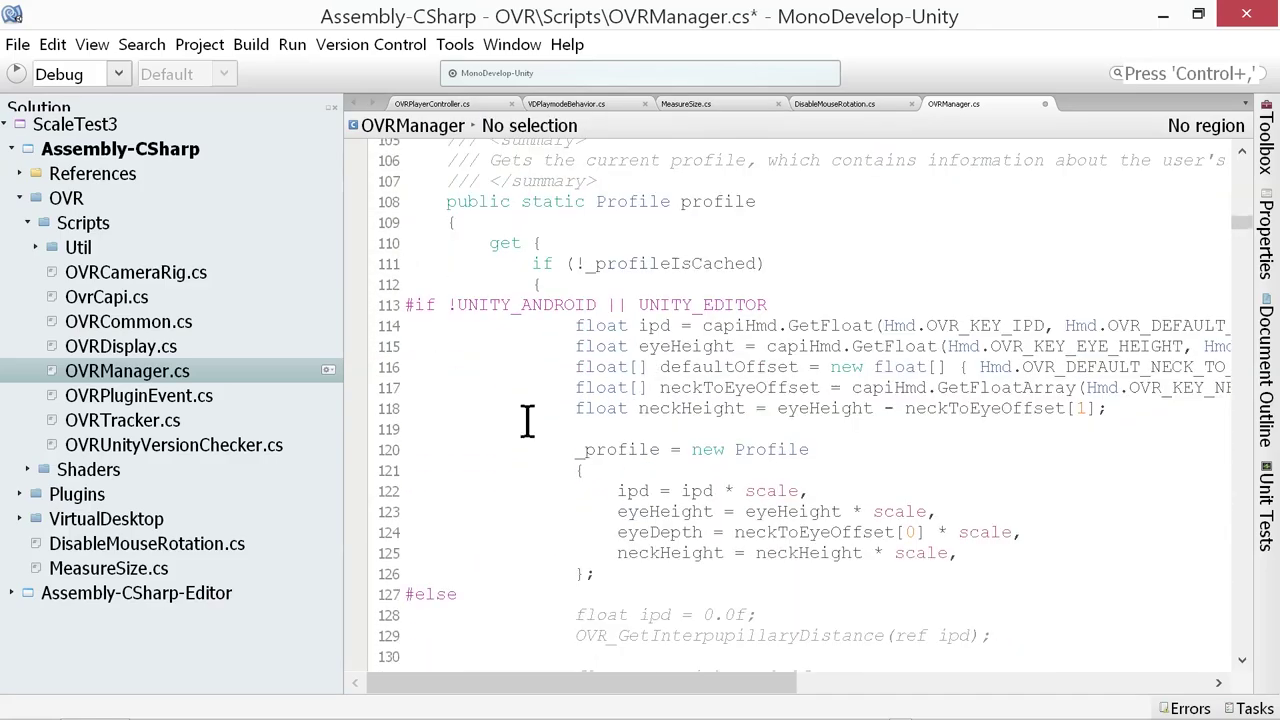
left_click(721, 494)
left_click_drag(713, 491, 802, 491)
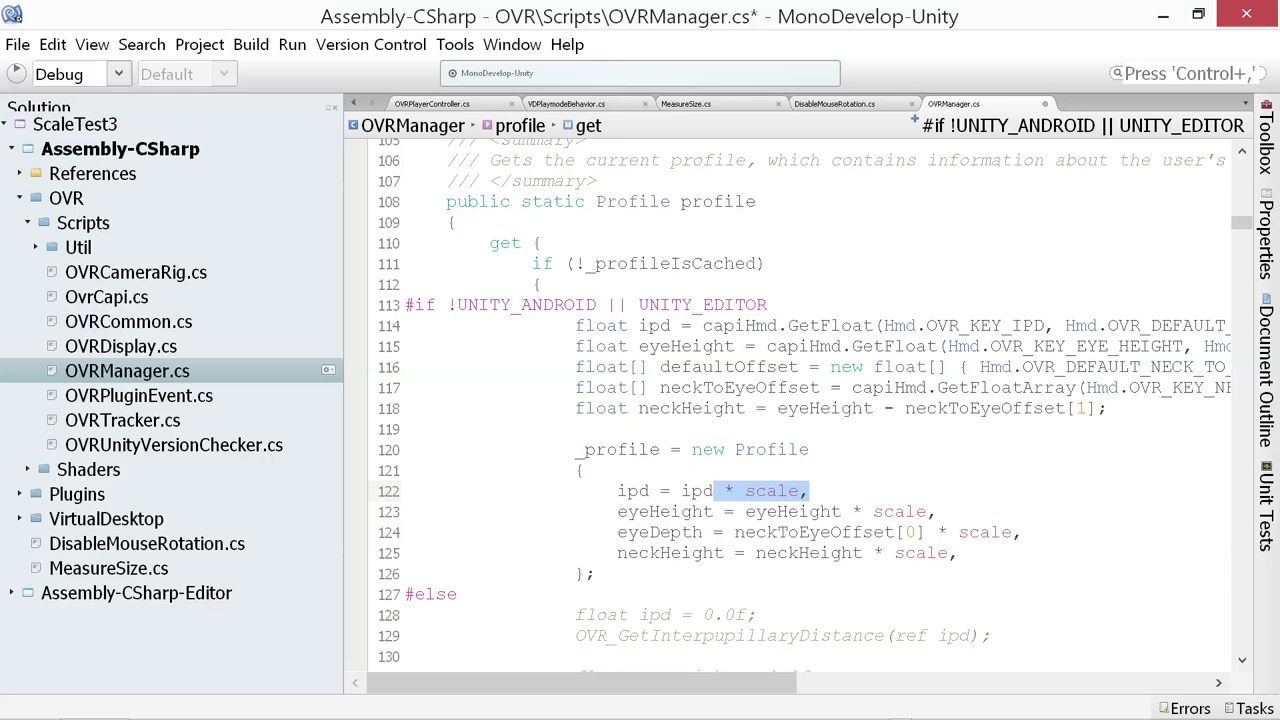
key("BackSpace")
key("shift+Left")
key("shift+Left")
key("shift+Left")
key("shift+Left")
key("shift+Left")
key("shift+Left")
key("shift+Left")
key("shift+Left")
key("BackSpace")
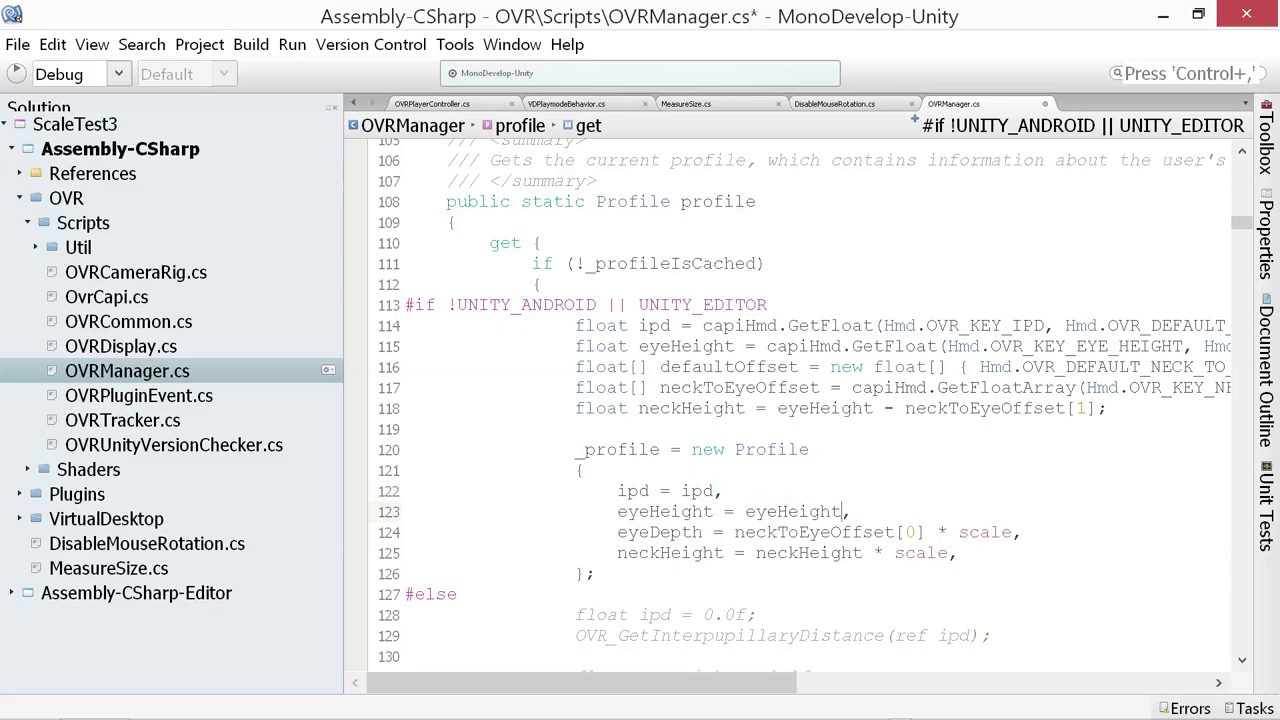
key("shift+Left")
key("shift+Left")
key("shift+Left")
key("shift+Left")
key("shift+Left")
key("shift+Left")
key("shift+Left")
key("shift+Left")
key("BackSpace")
key("Down")
key("ctrl+shift+Left")
key("ctrl+shift+Left")
key("ctrl+shift+Left")
key("ctrl+shift+Right")
key("BackSpace")
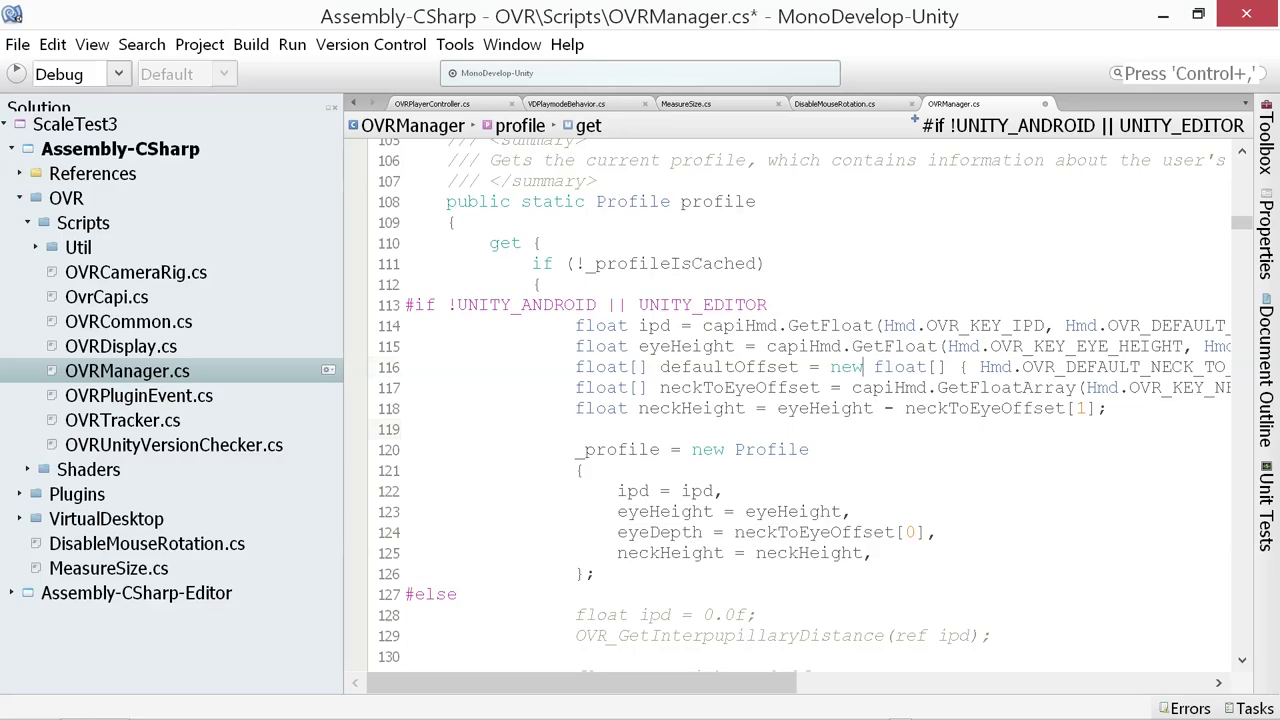
key("Up")
key("Up")
key("Up")
key("Up")
key("Up")
key("Up")
key("Up")
key("Up")
key("Up")
key("Up")
key("Up")
key("Up")
key("Up")
key("Up")
key("Up")
key("Down")
key("Down")
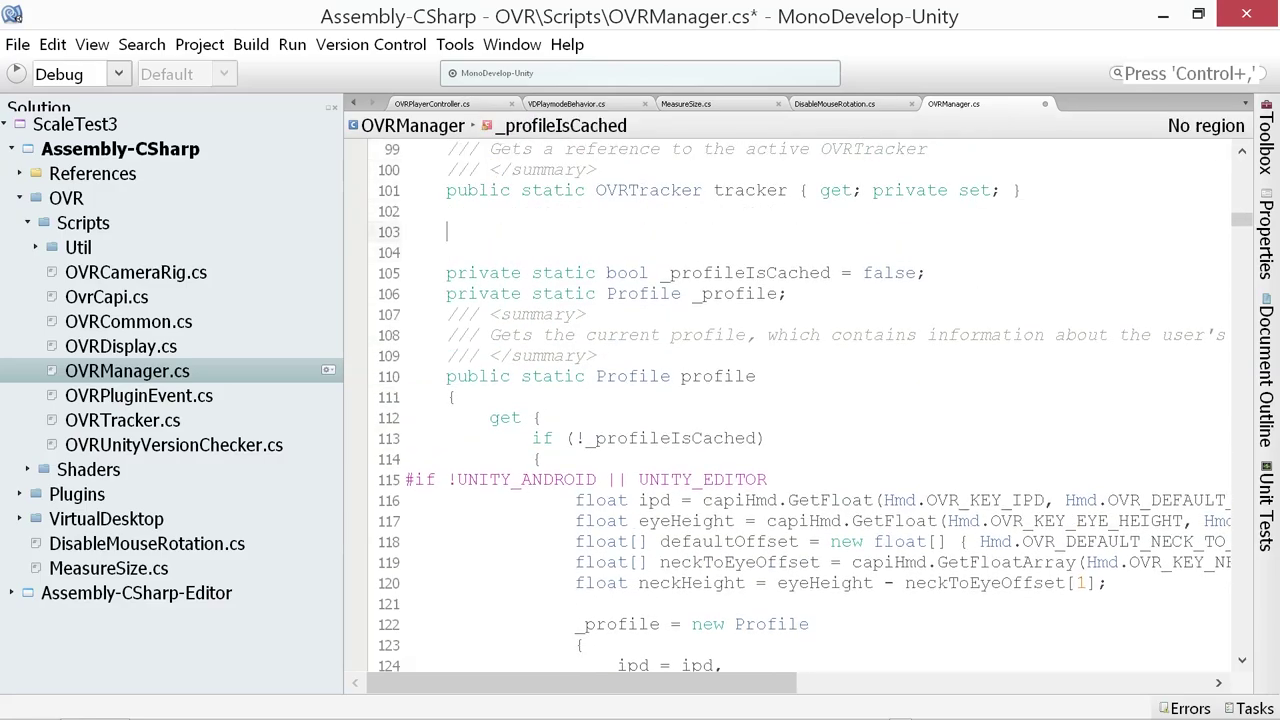
Declare 'private float scale = 1.0f;' and a public SetScale(float newScale) method assigning scale = newScale
type("pub")
key("BackSpace")
key("BackSpace")
key("BackSpace")
type("private float scale = 1.0f;")
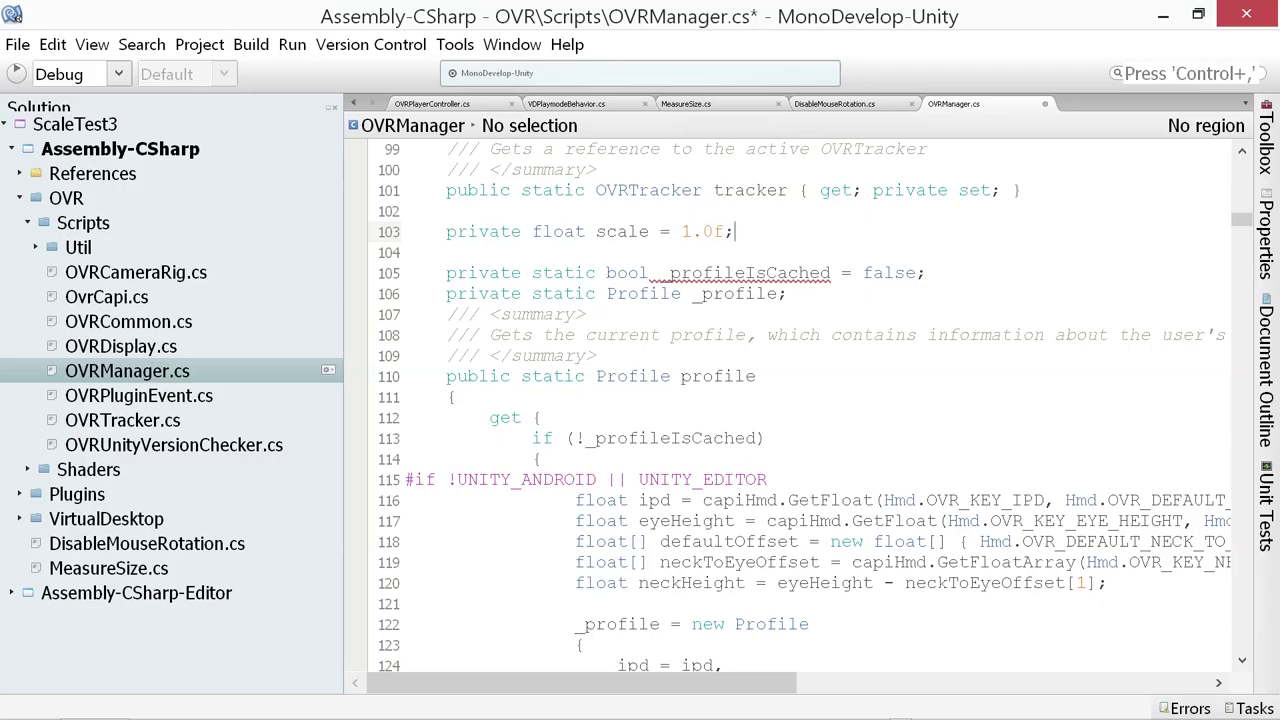
key("Return")
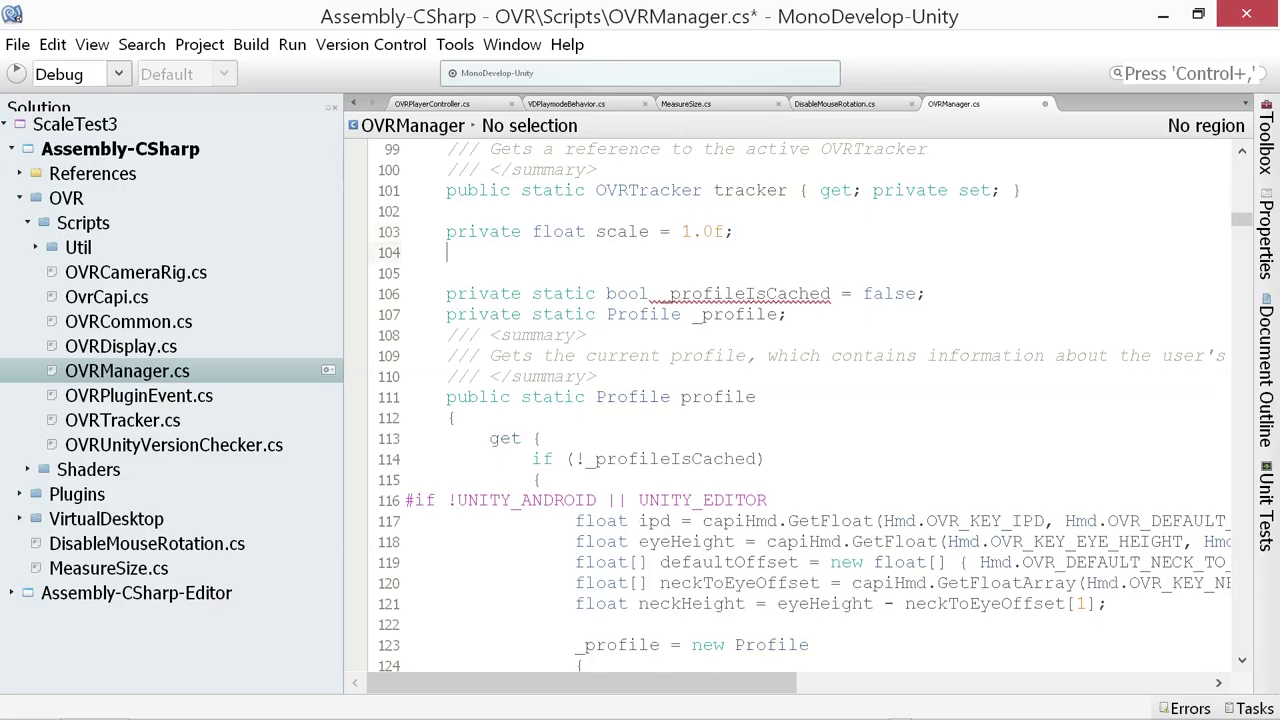
type("public")
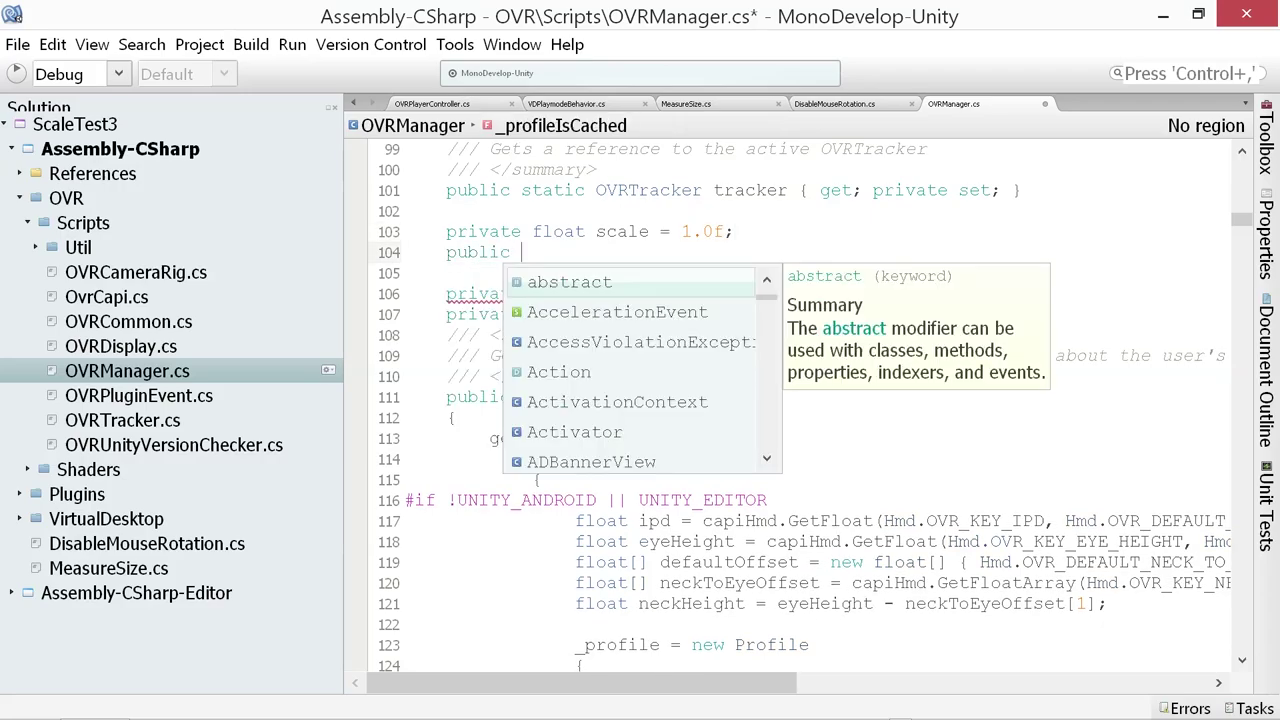
type(" void Se")
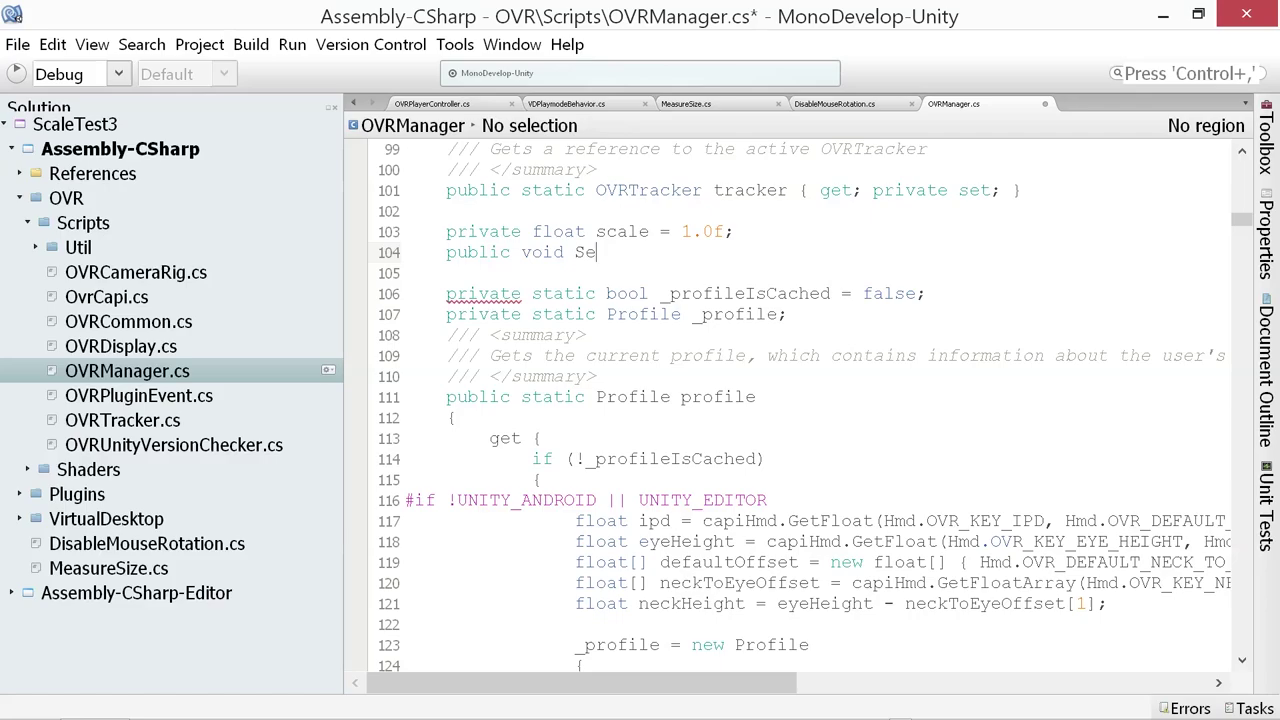
type("tScale(fl")
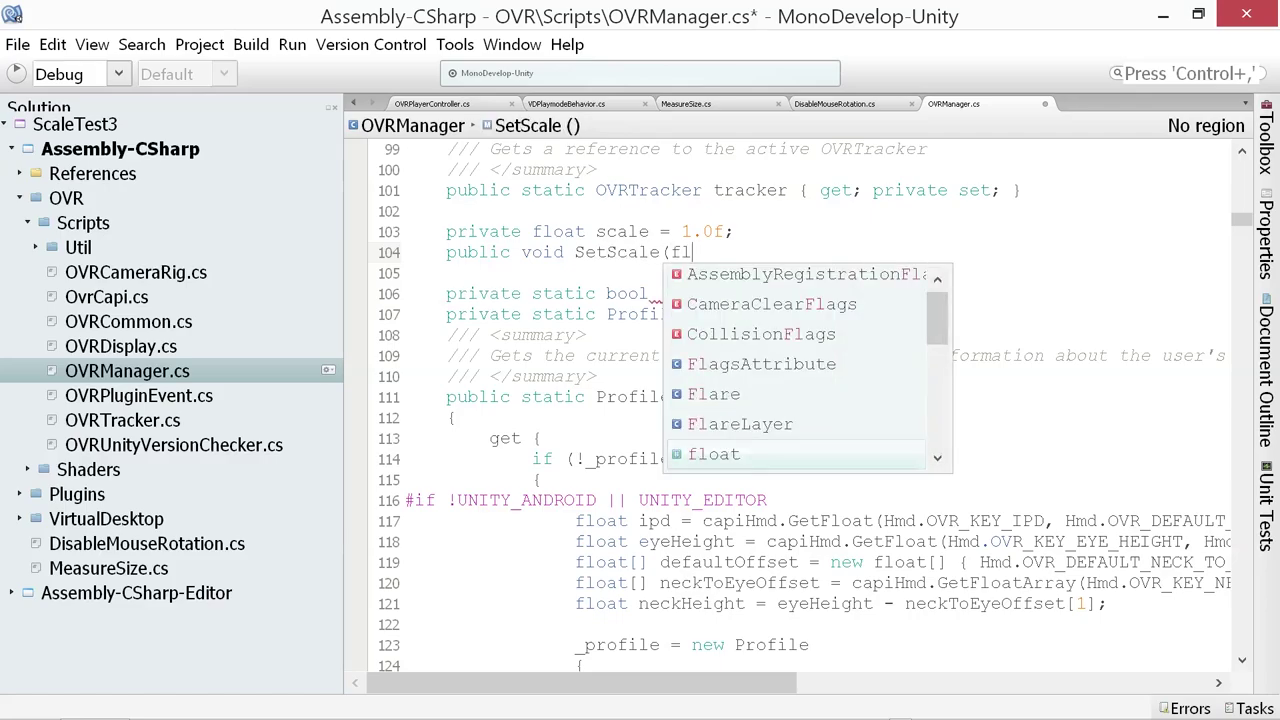
type("oat newScale)")
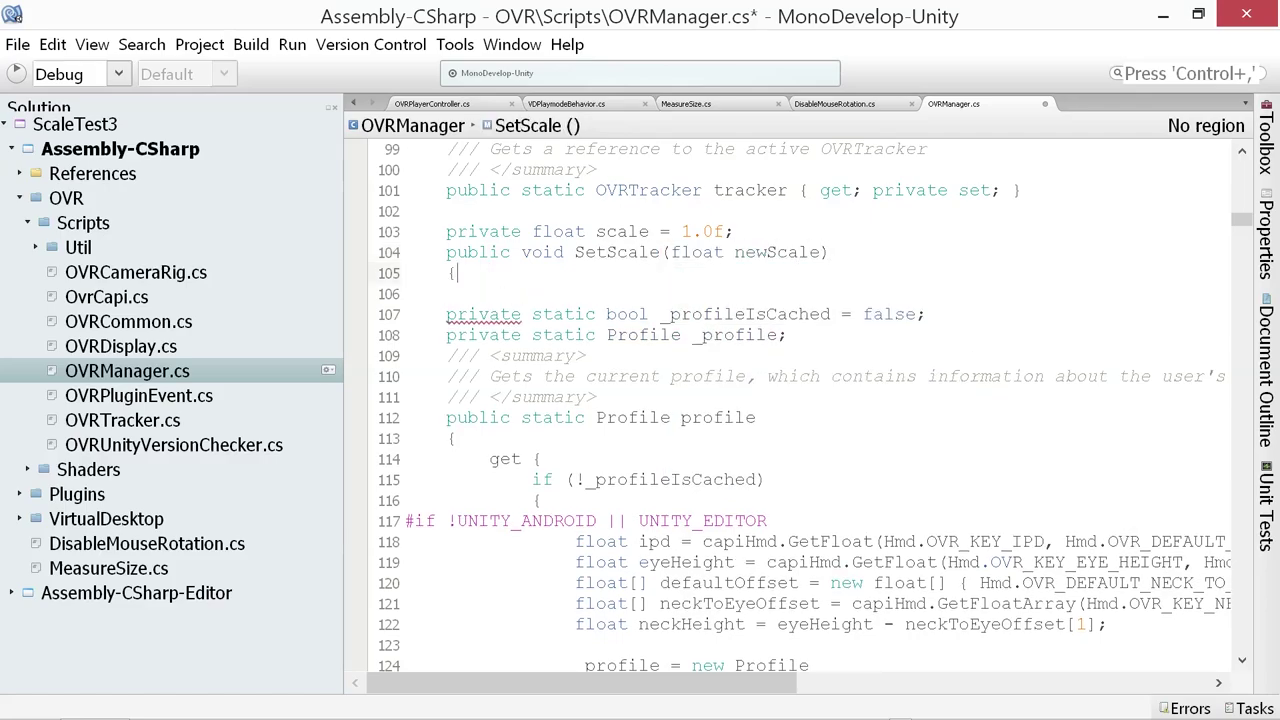
key("Return")
type("{")
key("Return")
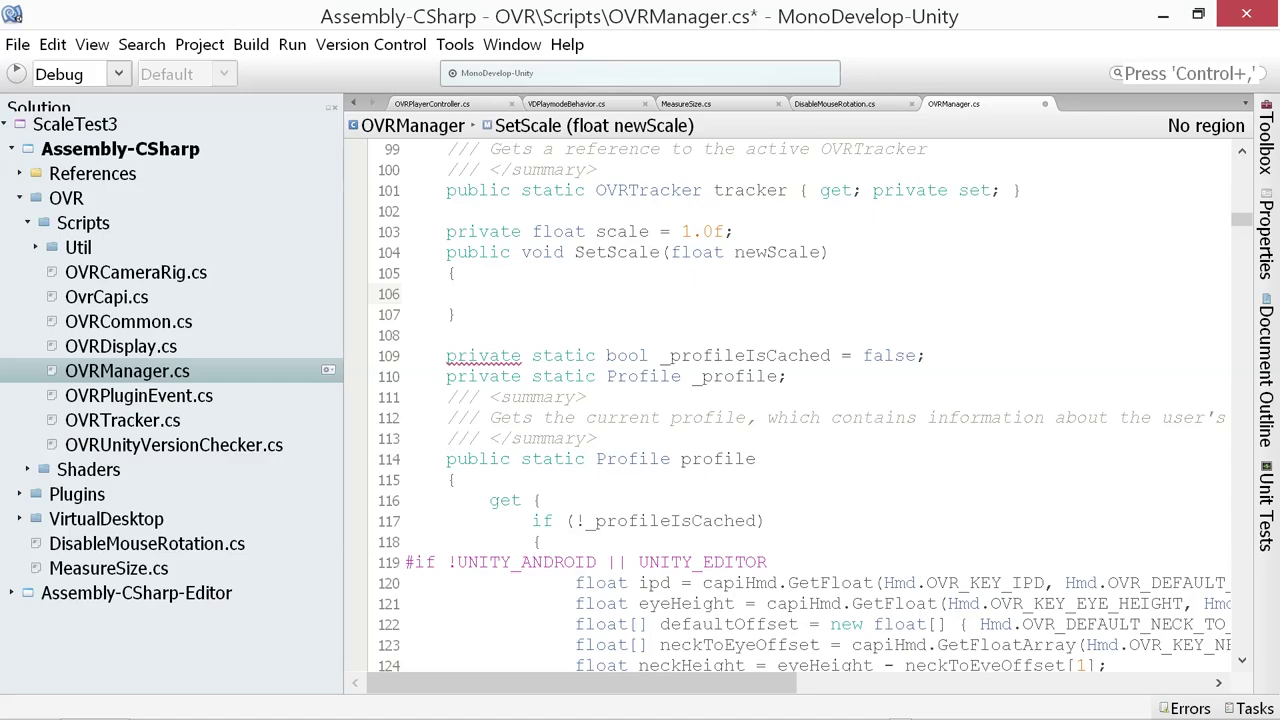
type("s")
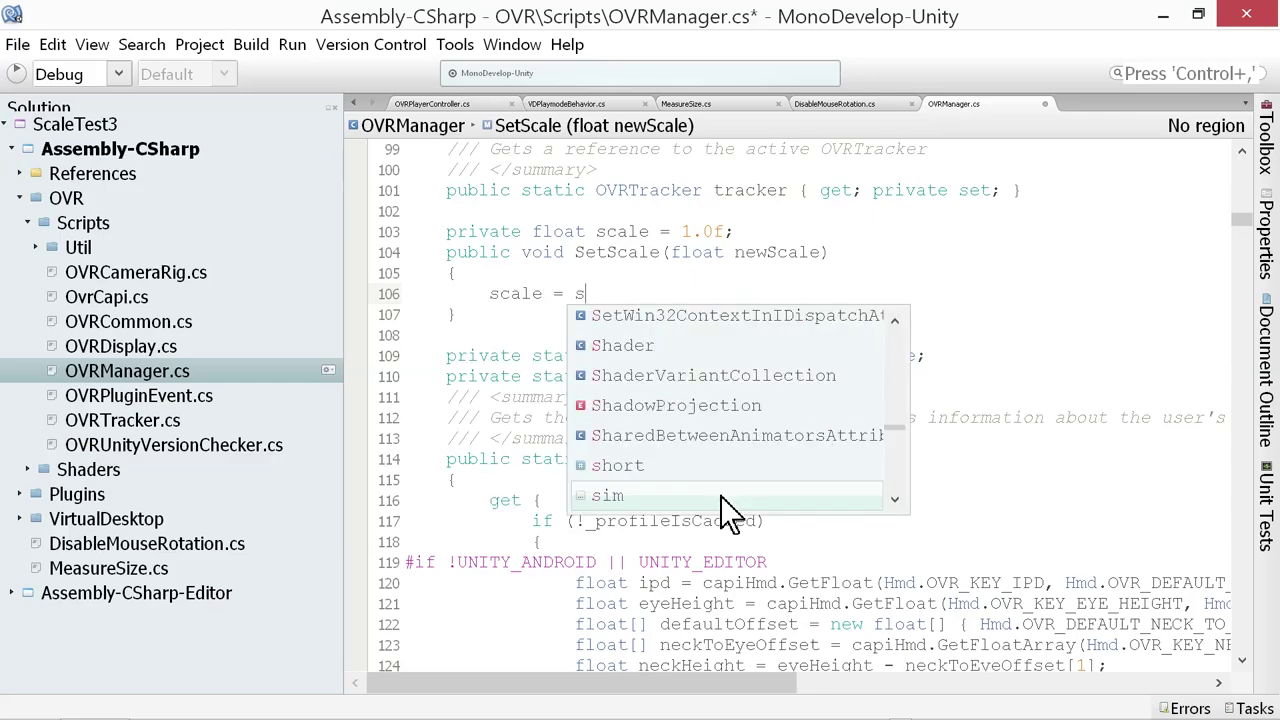
key("BackSpace")
type("newScale;")
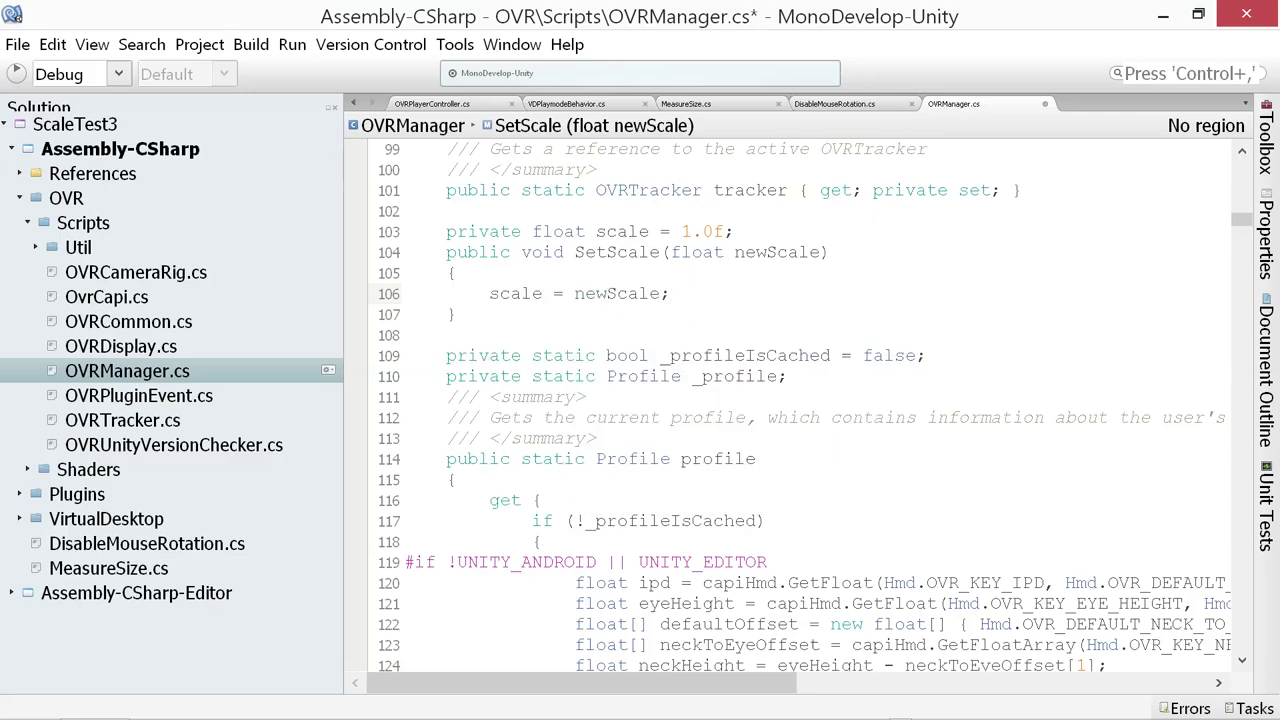
Check the new scale field and SetScale method line by line
left_click(457, 314)
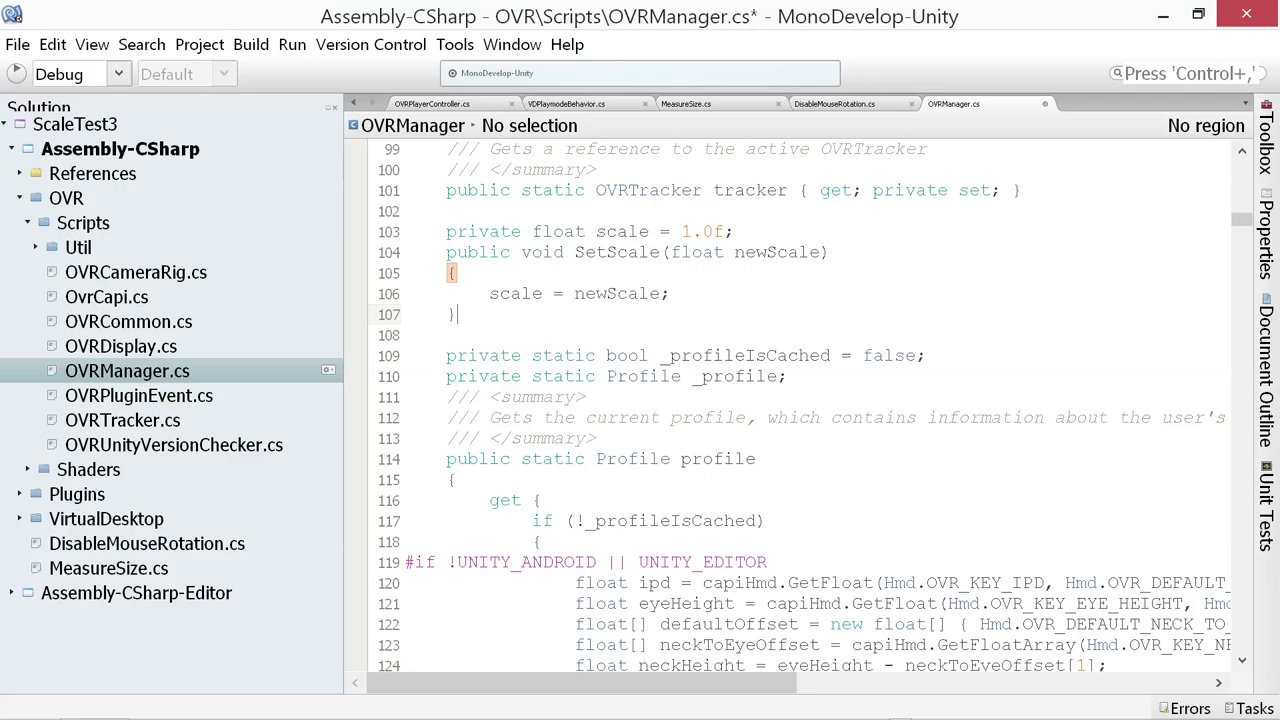
key("Up")
key("Up")
key("Up")
key("Up")
key("Down")
key("Down")
key("Down")
key("Down")
key("Up")
key("Up")
key("Up")
key("Up")
key("Up")
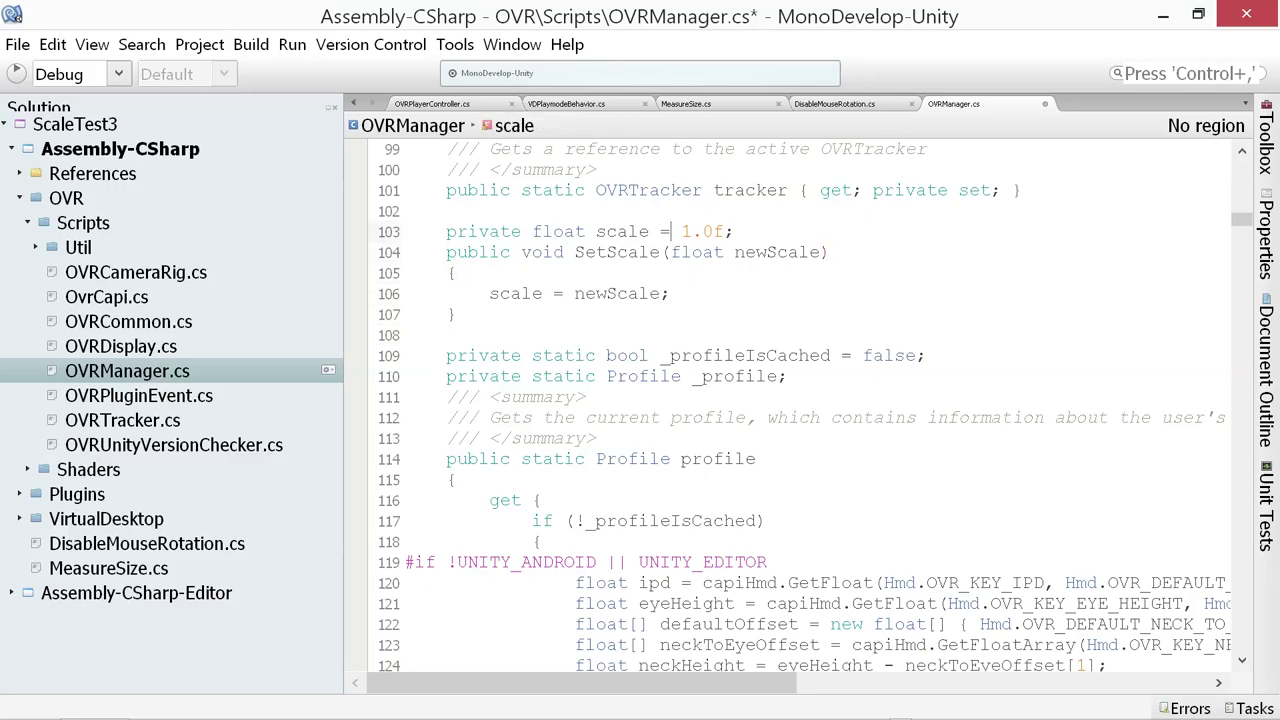
key("Down")
key("Down")
key("Up")
key("Up")
key("Down")
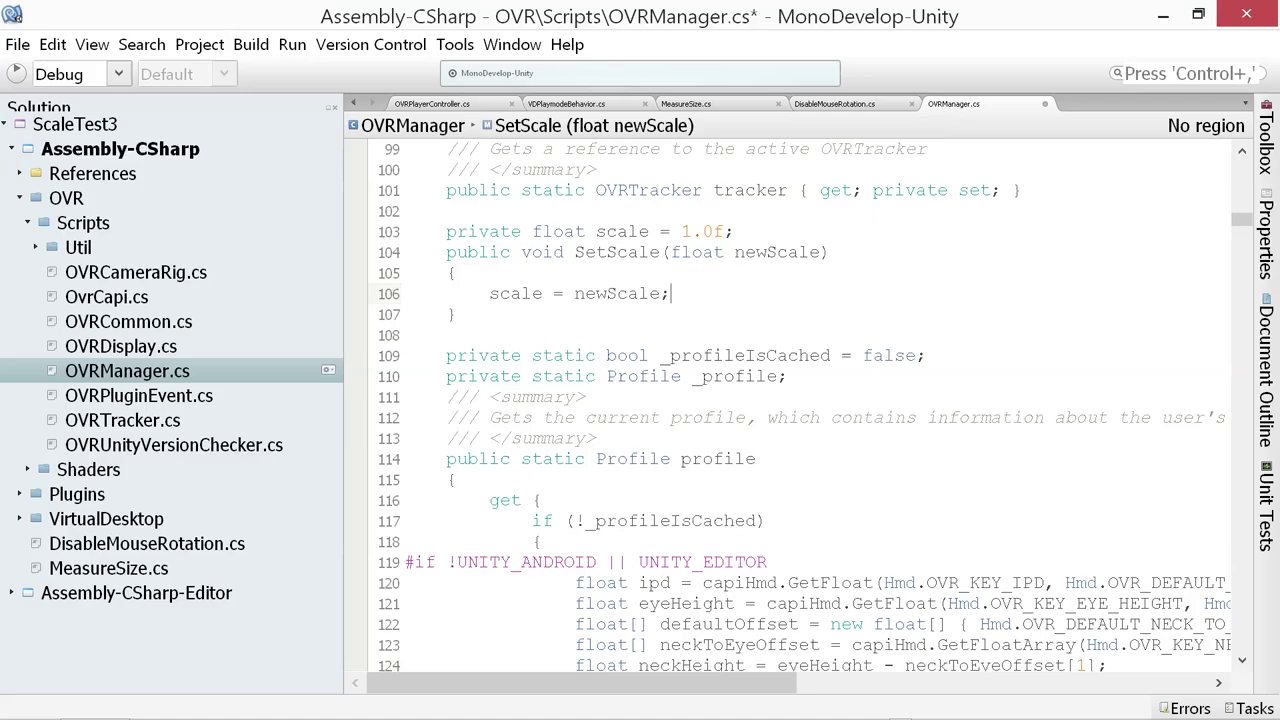
left_click(447, 335)
key("Up")
key("Up")
key("Up")
key("Up")
key("Up")
key("Down")
key("Up")
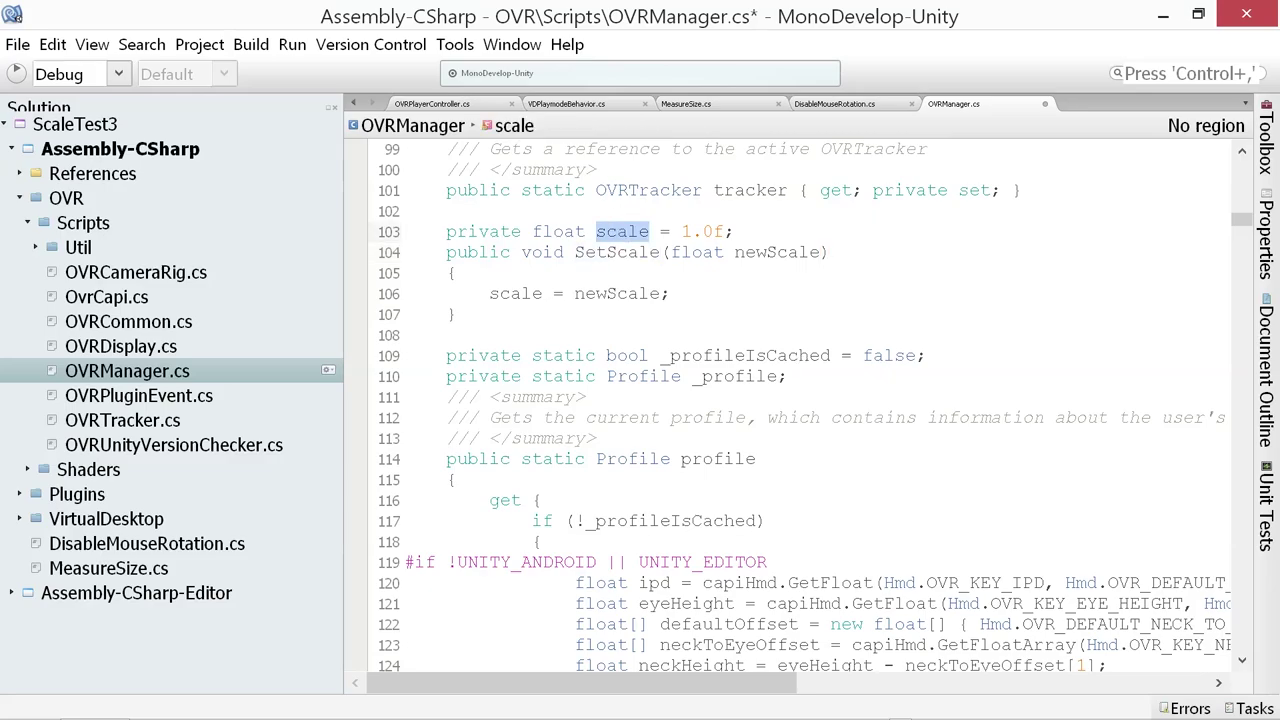
Review the profile getter's ipd and eyeHeight lines, then save OVRManager.cs and return to Unity
scroll(683, 340, "down", 4)
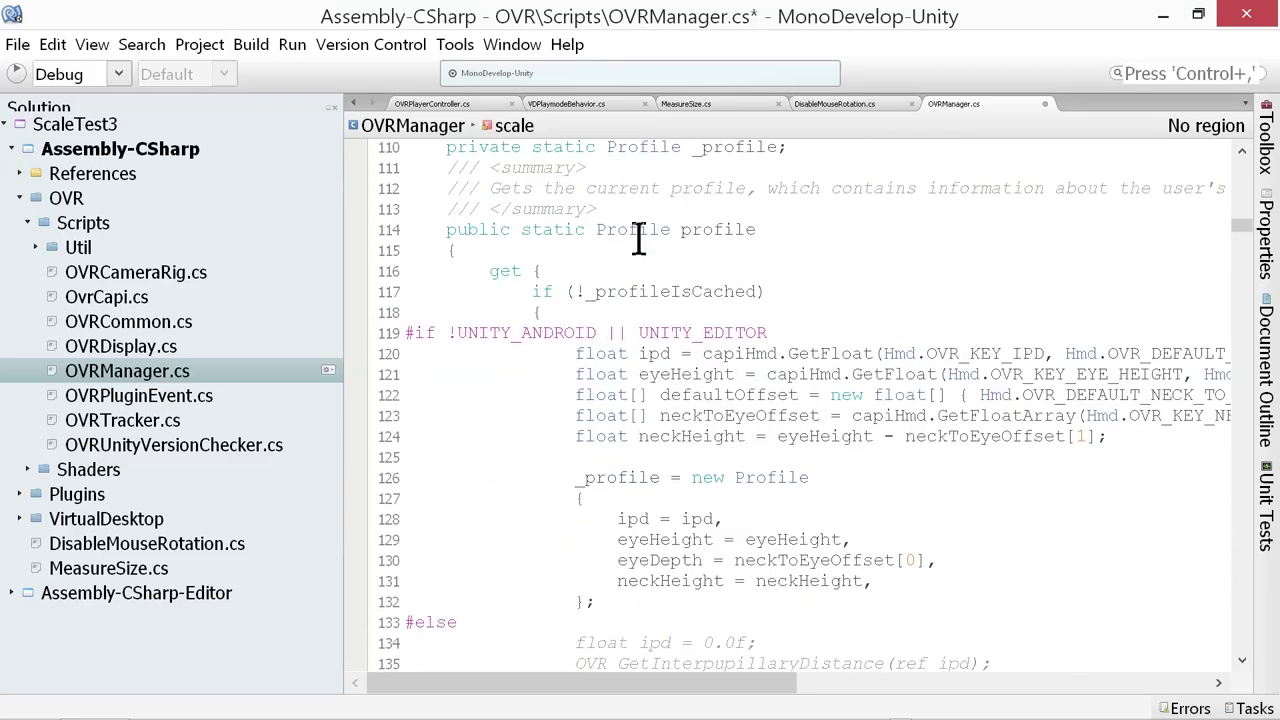
scroll(632, 229, "down", 1)
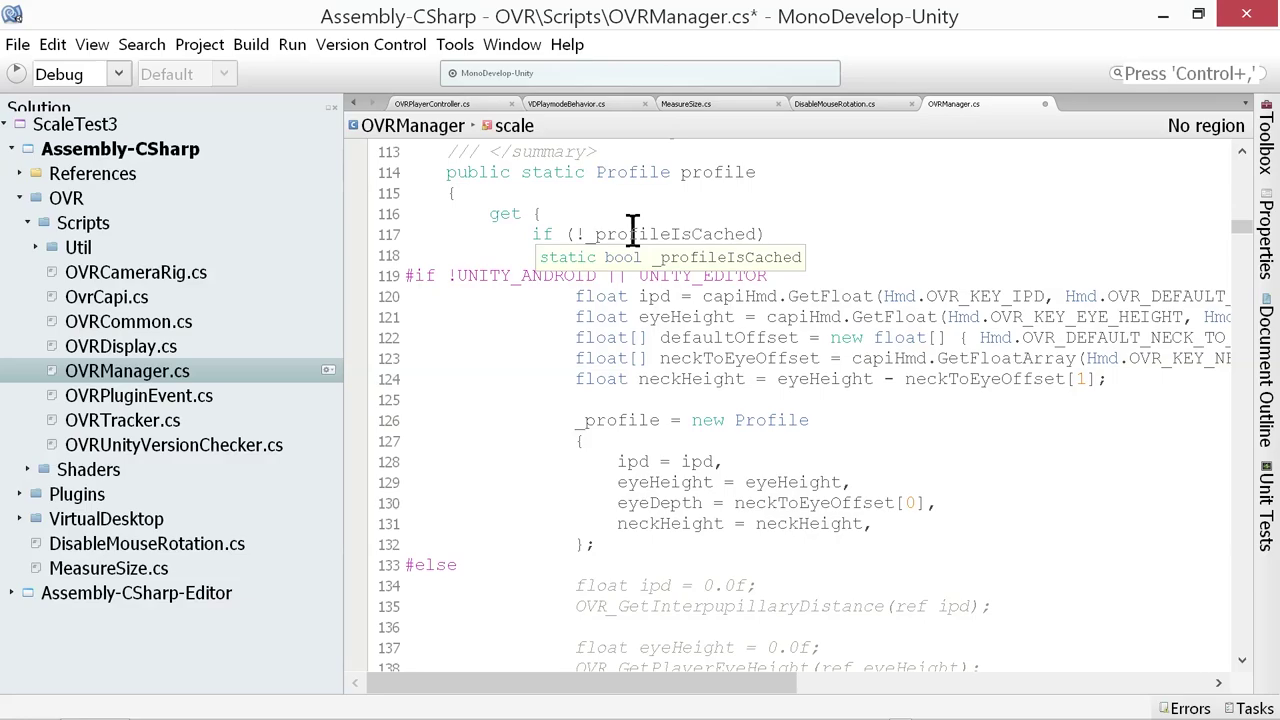
left_click(711, 172)
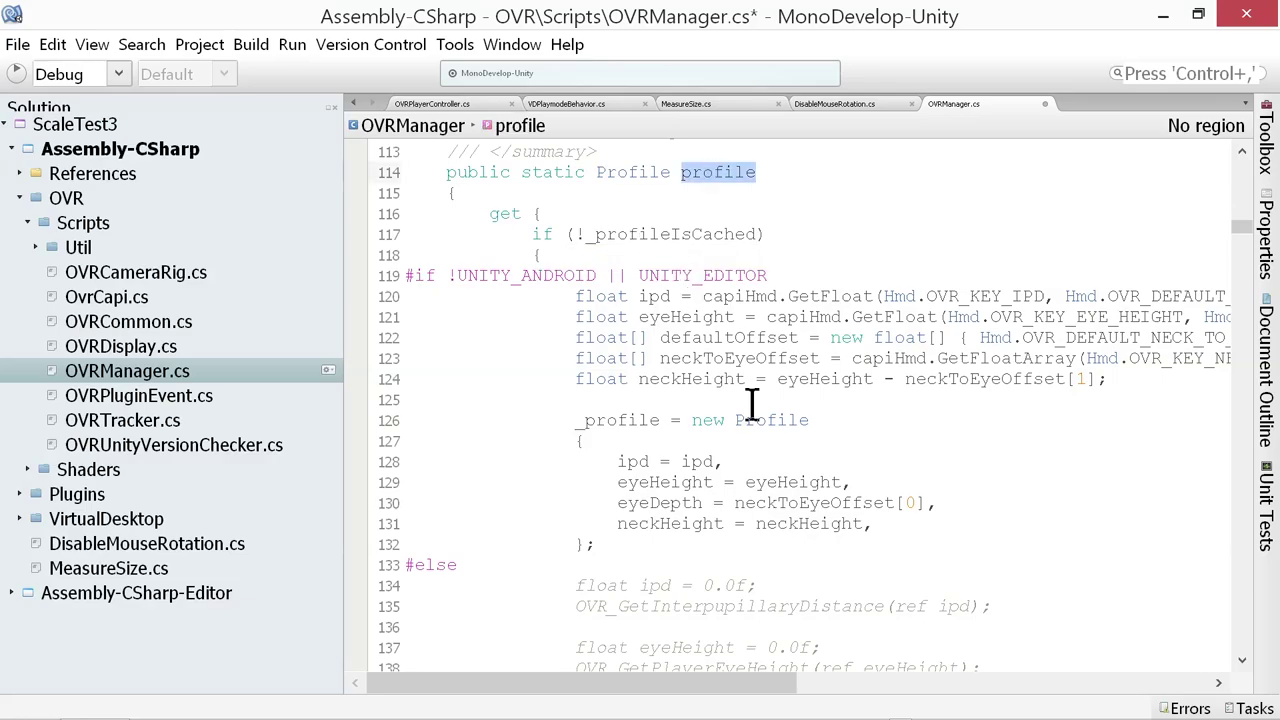
scroll(751, 404, "down", 2)
left_click(710, 348)
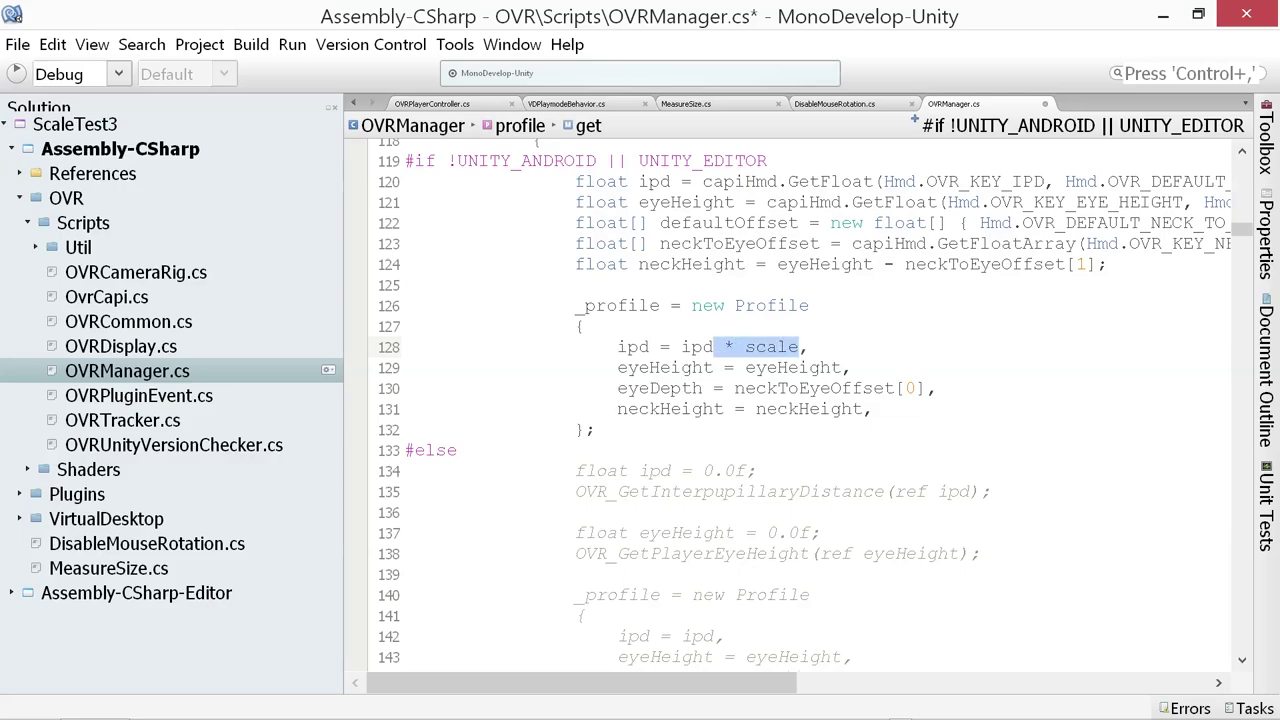
left_click(851, 368)
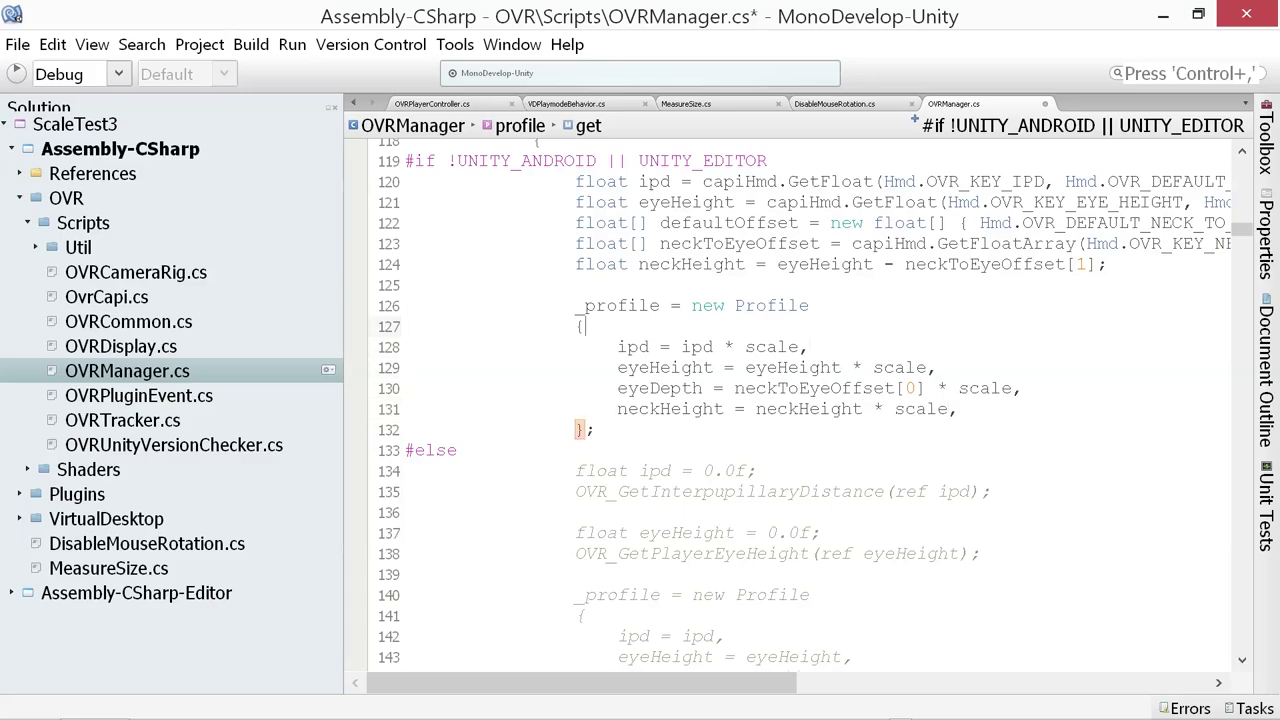
scroll(772, 472, "up", 2)
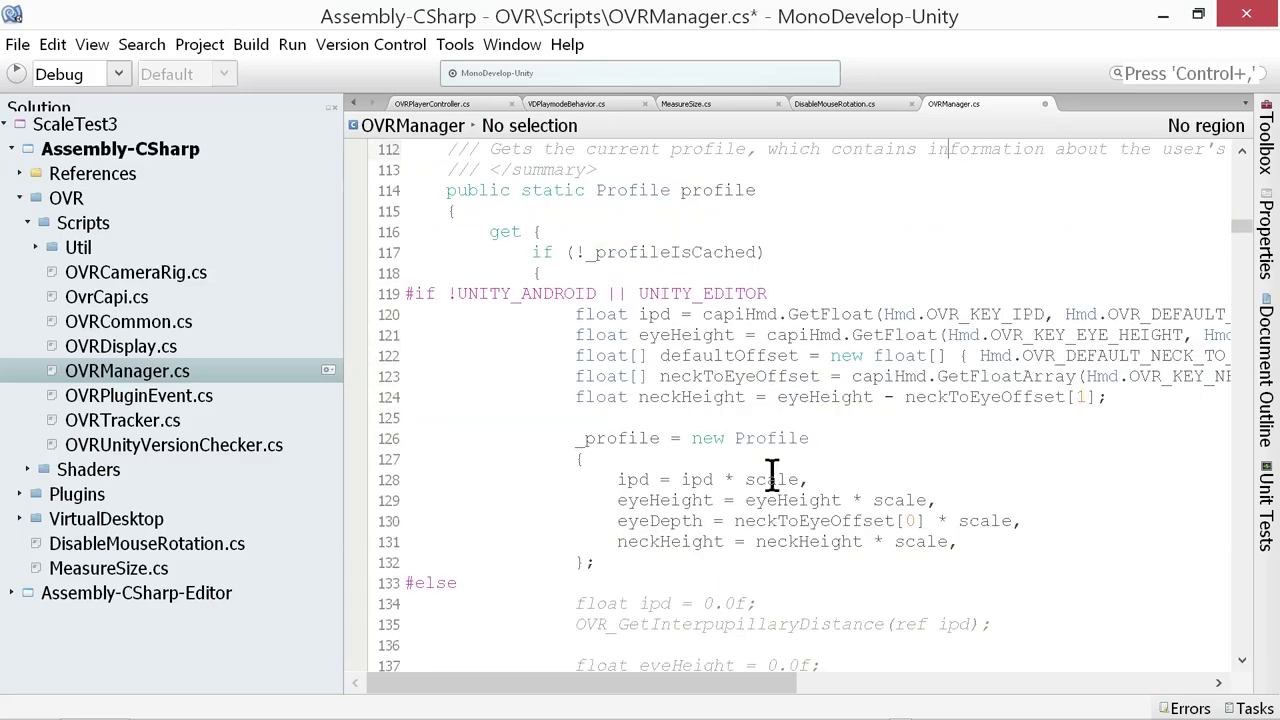
left_click(944, 355)
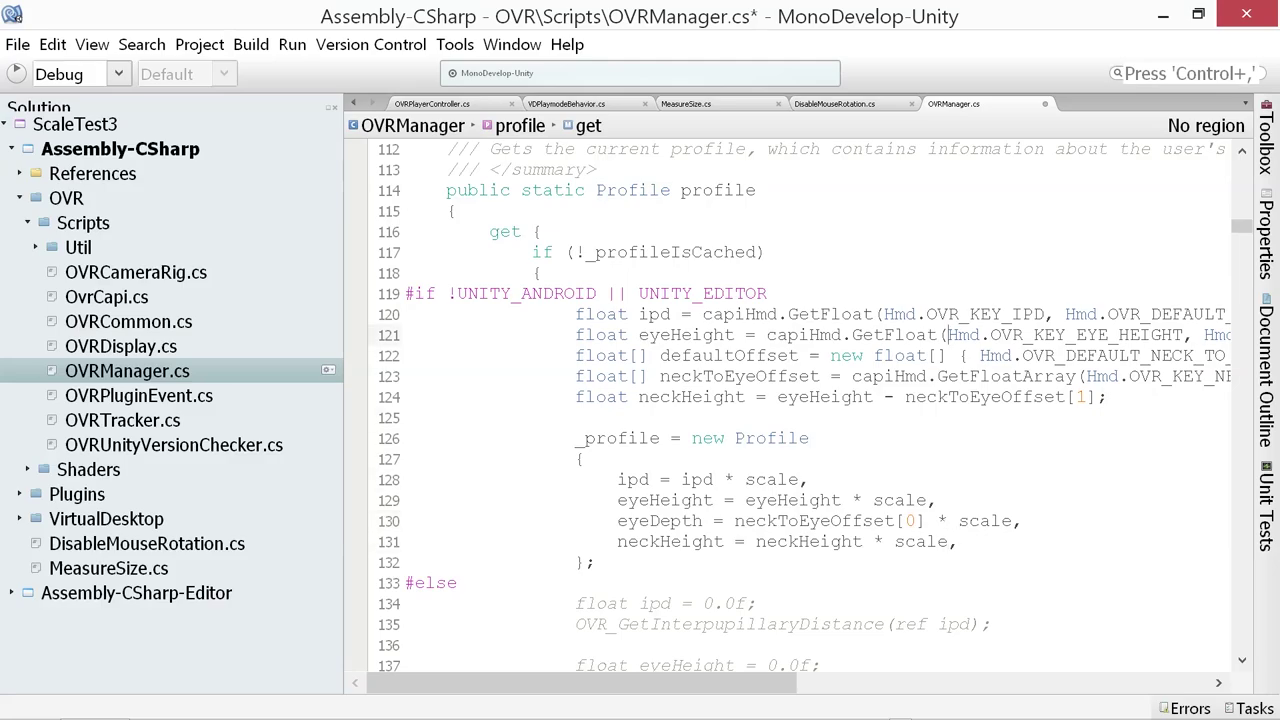
key("Up")
key("Up")
key("Up")
key("Up")
key("Up")
key("Up")
key("Up")
key("Up")
key("Up")
key("Up")
key("Up")
key("Up")
key("Up")
key("Up")
key("Up")
key("Up")
key("Up")
key("Up")
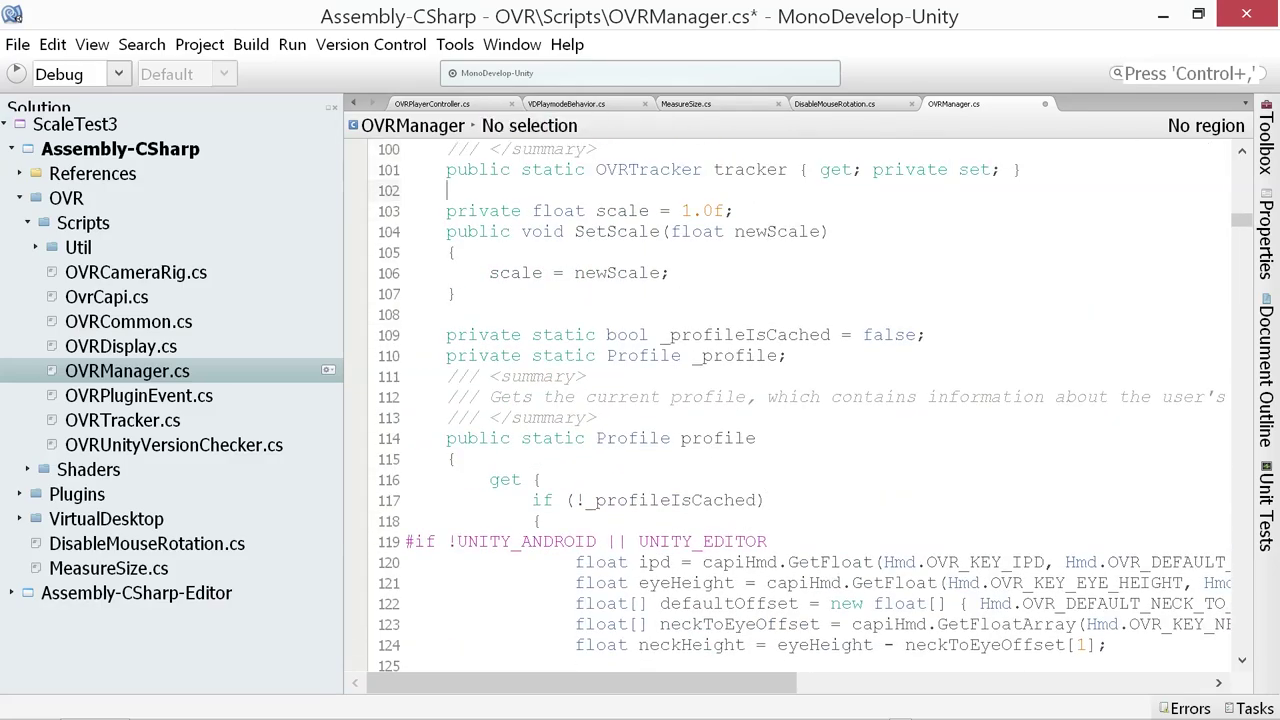
key("Right")
key("Right")
key("Right")
key("Right")
key("Right")
key("Right")
key("Right")
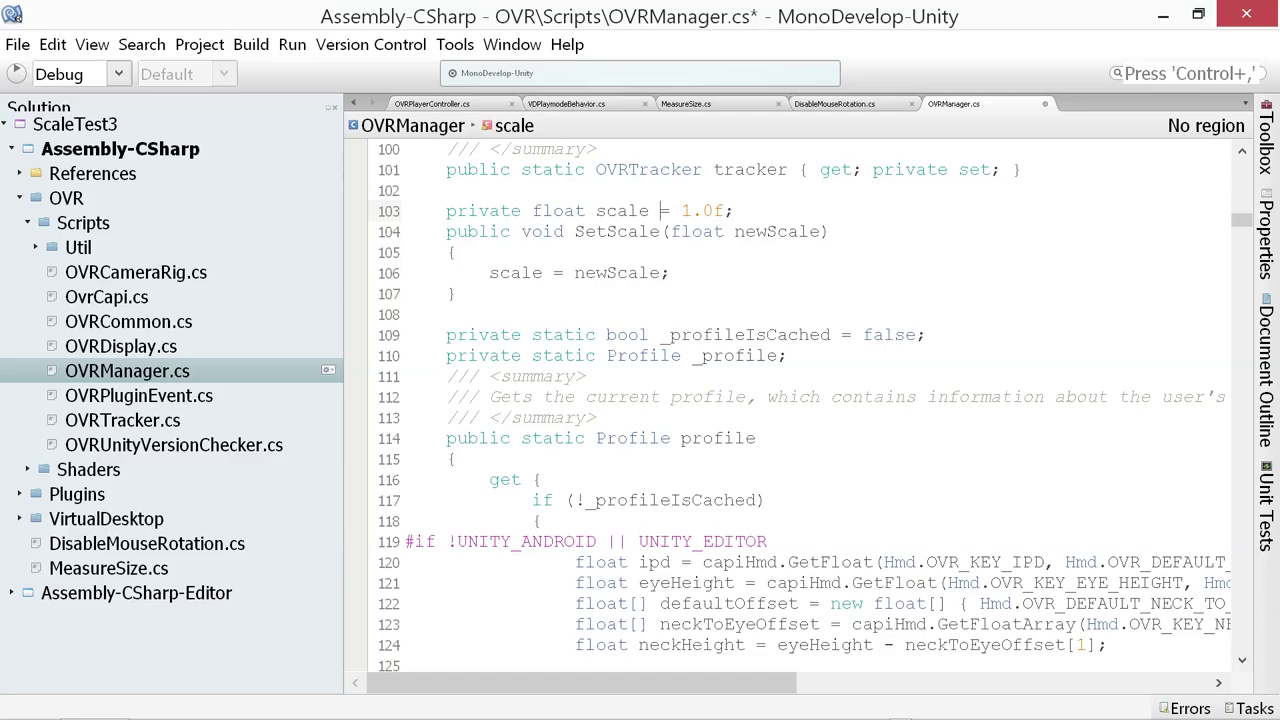
key("ctrl+s")
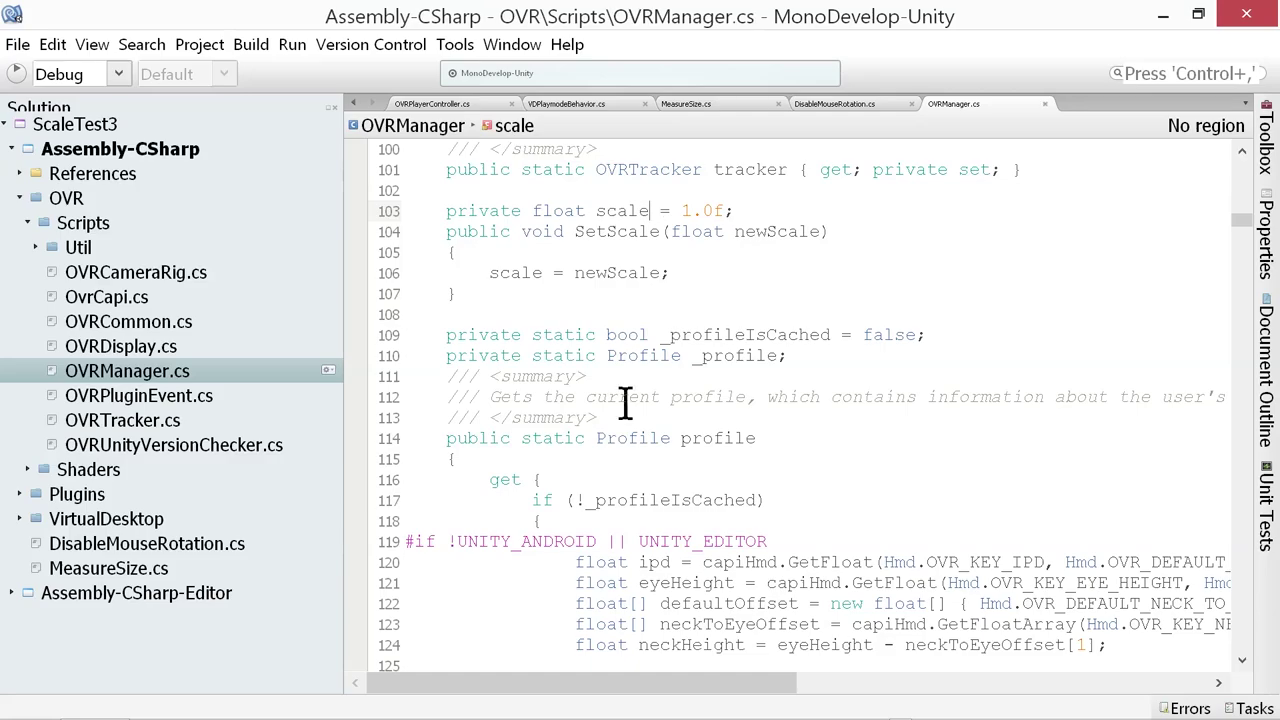
key("alt+Tab")
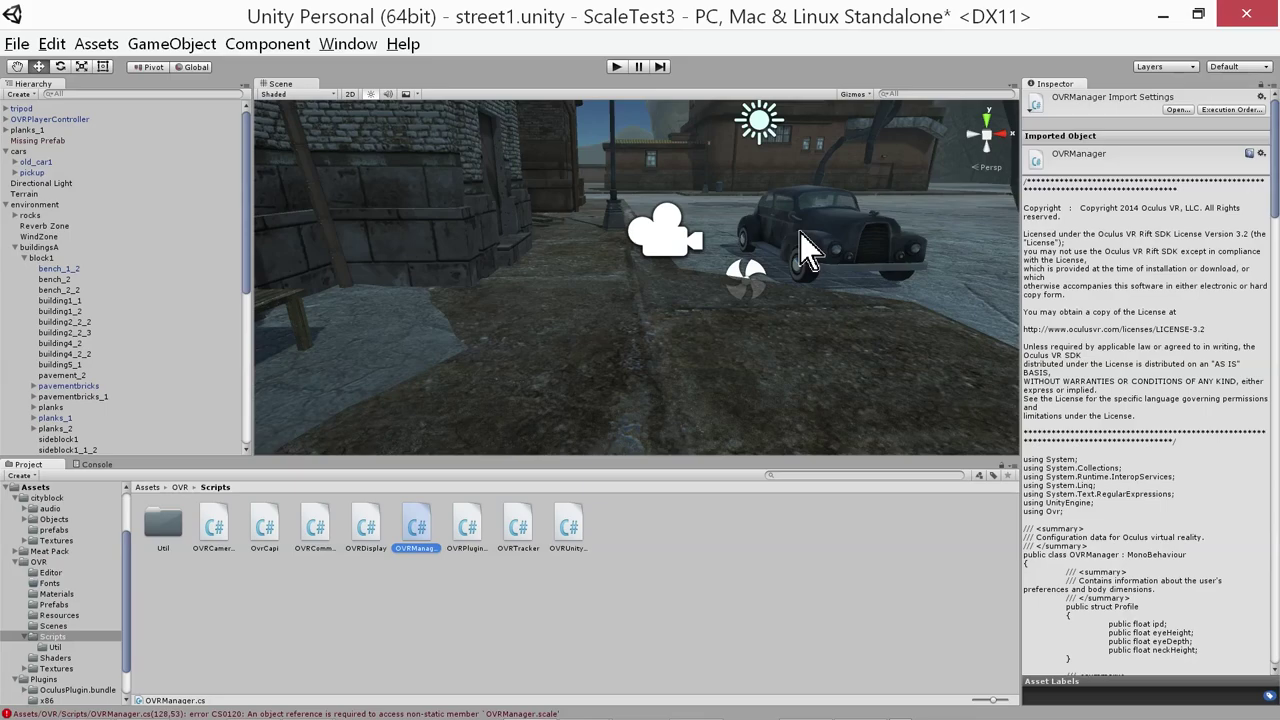
Add a new C# script named SetScale to OVRPlayerController and open it for editing
left_click(640, 296)
left_click(670, 243)
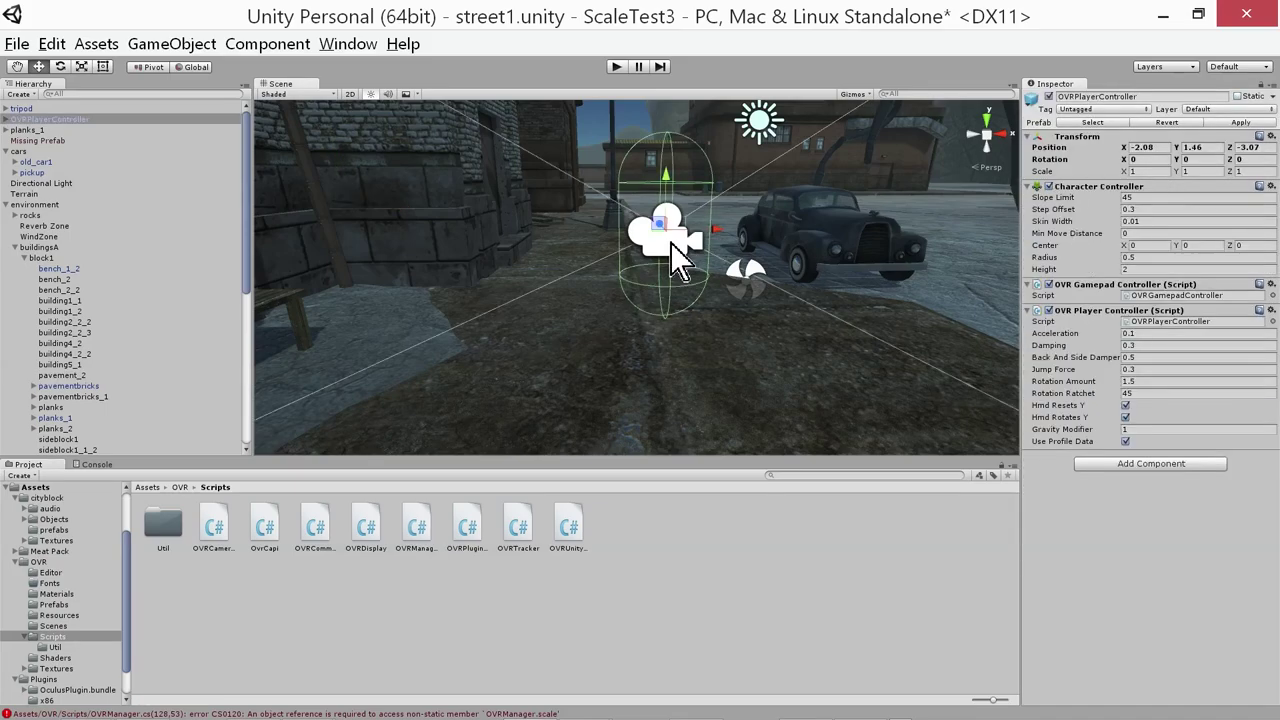
left_click(1136, 467)
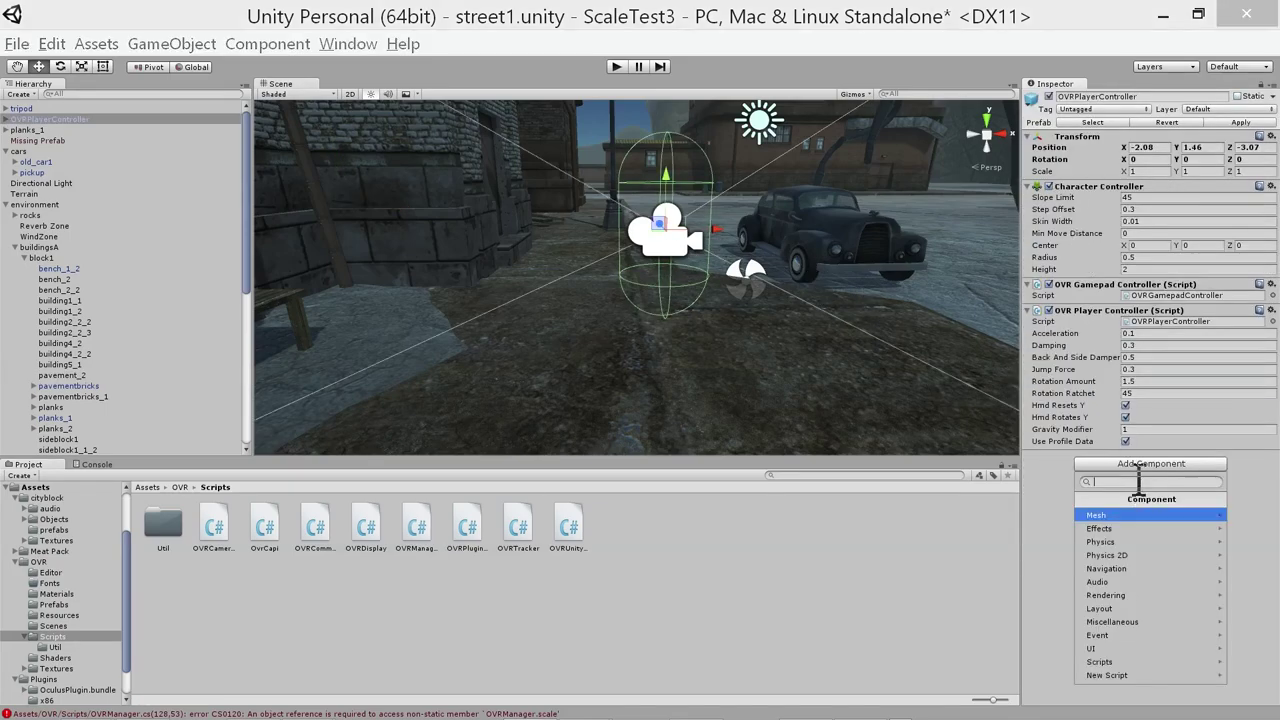
left_click(1166, 674)
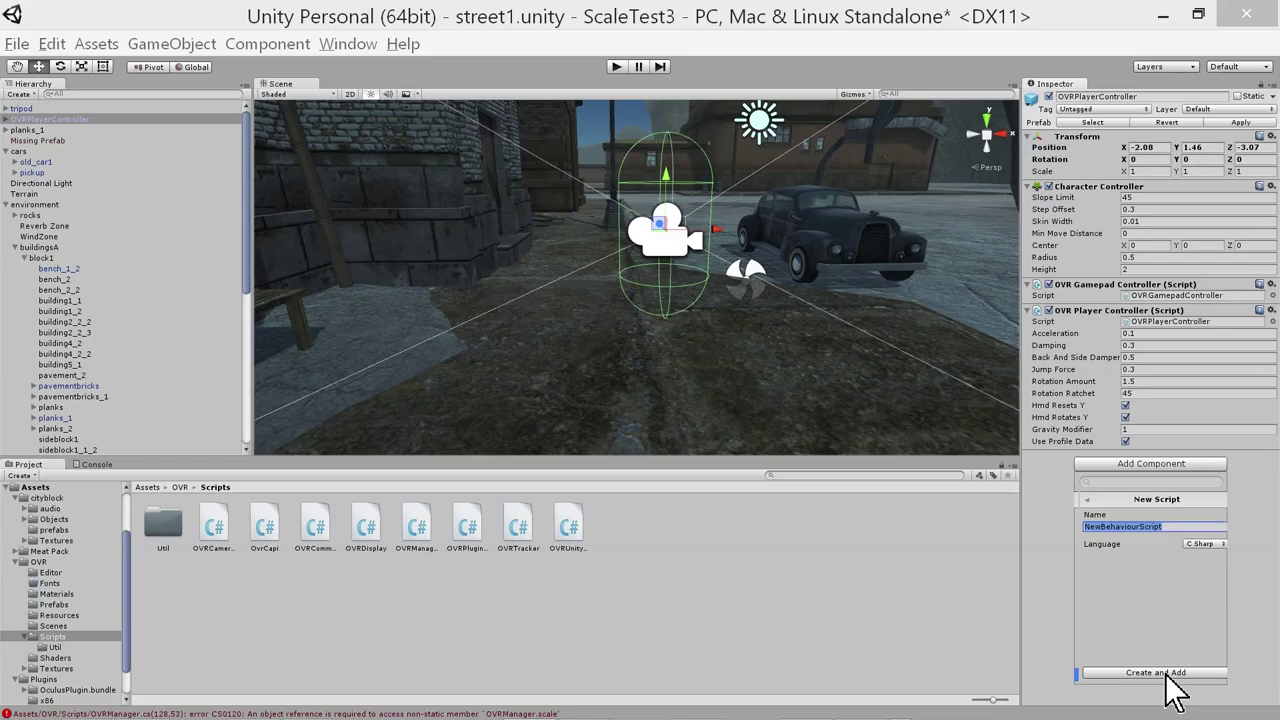
type("SetScale")
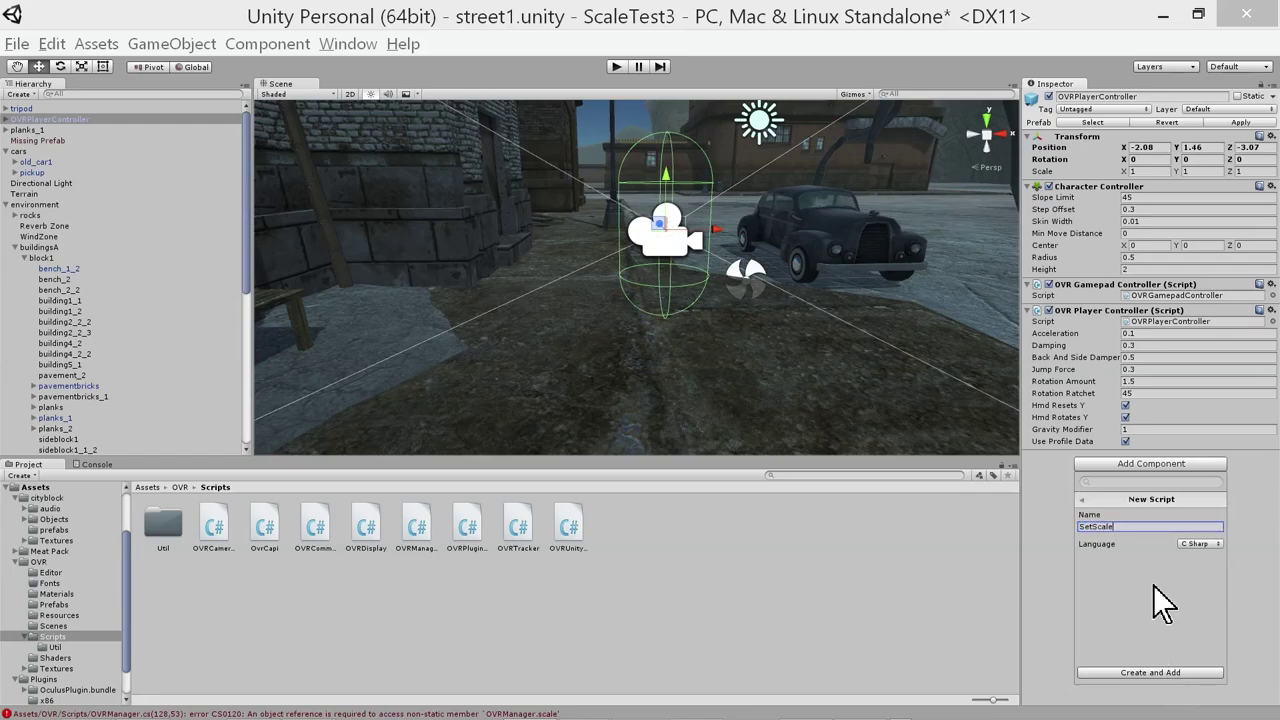
key("Return")
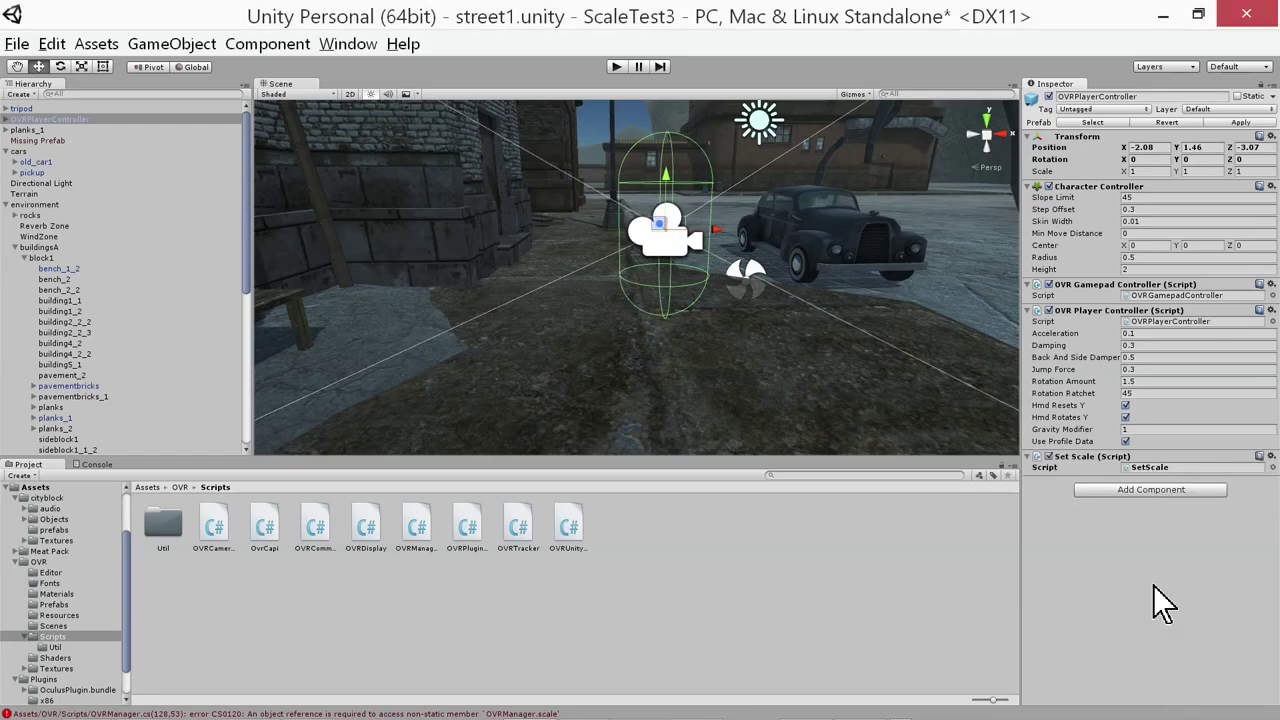
left_click(1270, 456)
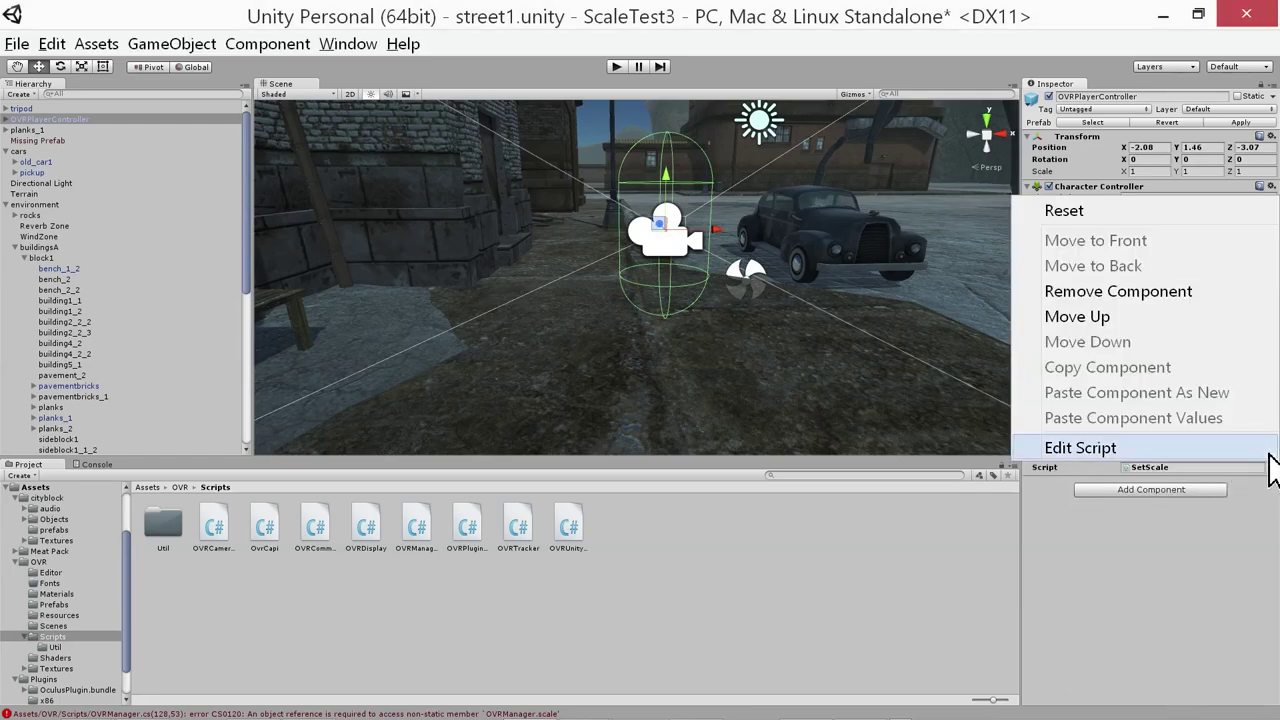
left_click(1216, 448)
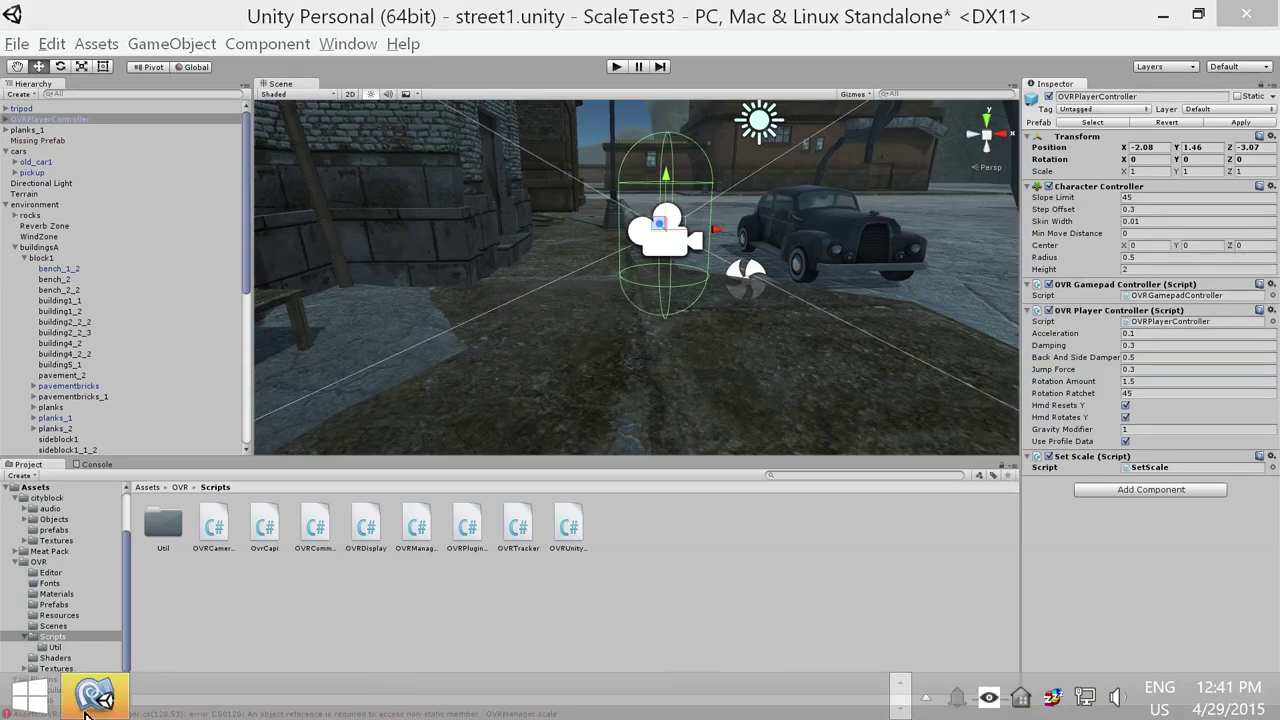
Add a public float scale field to SetScale.cs and begin an OVRManager call in Update
left_click(86, 712)
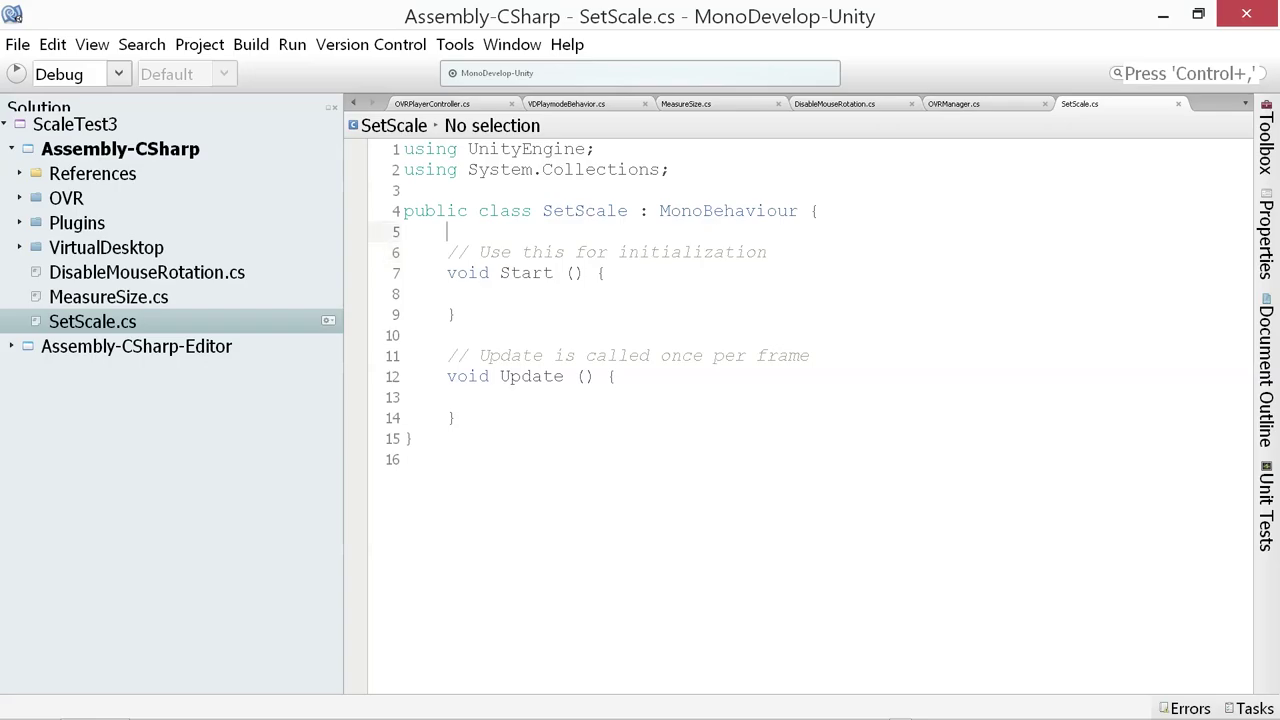
key("Return")
type("public float scale;")
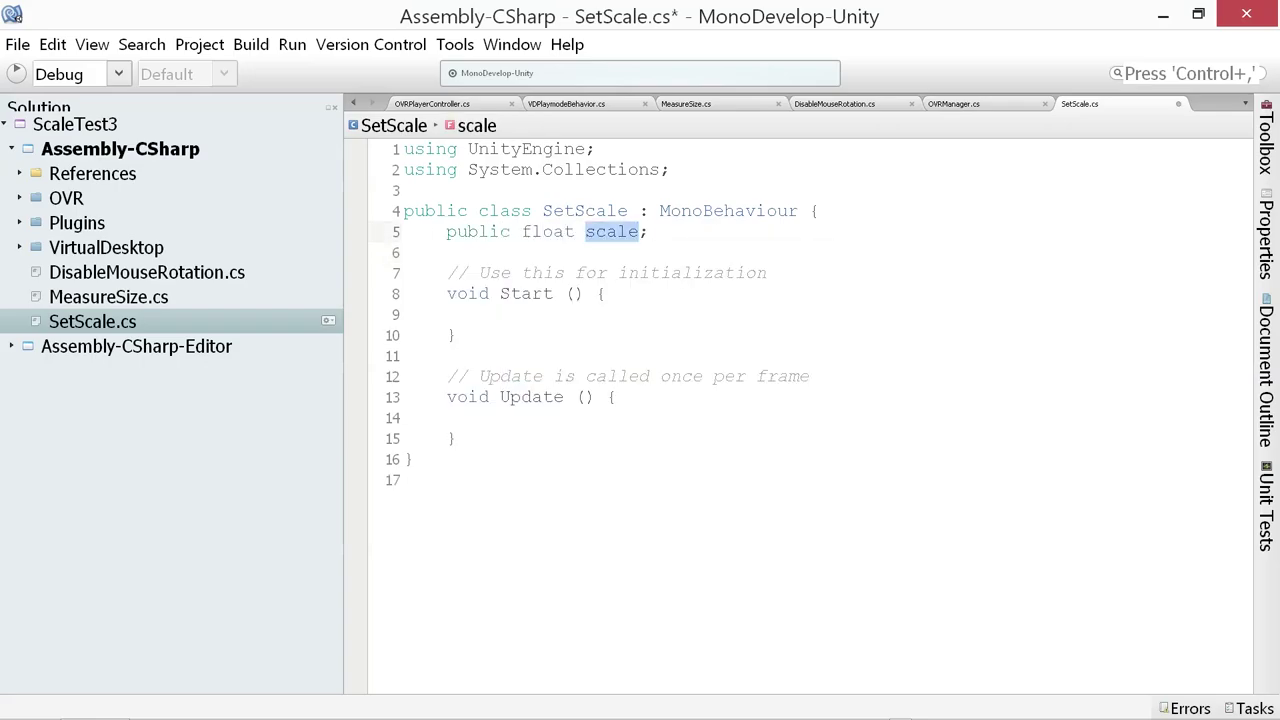
left_click(587, 211)
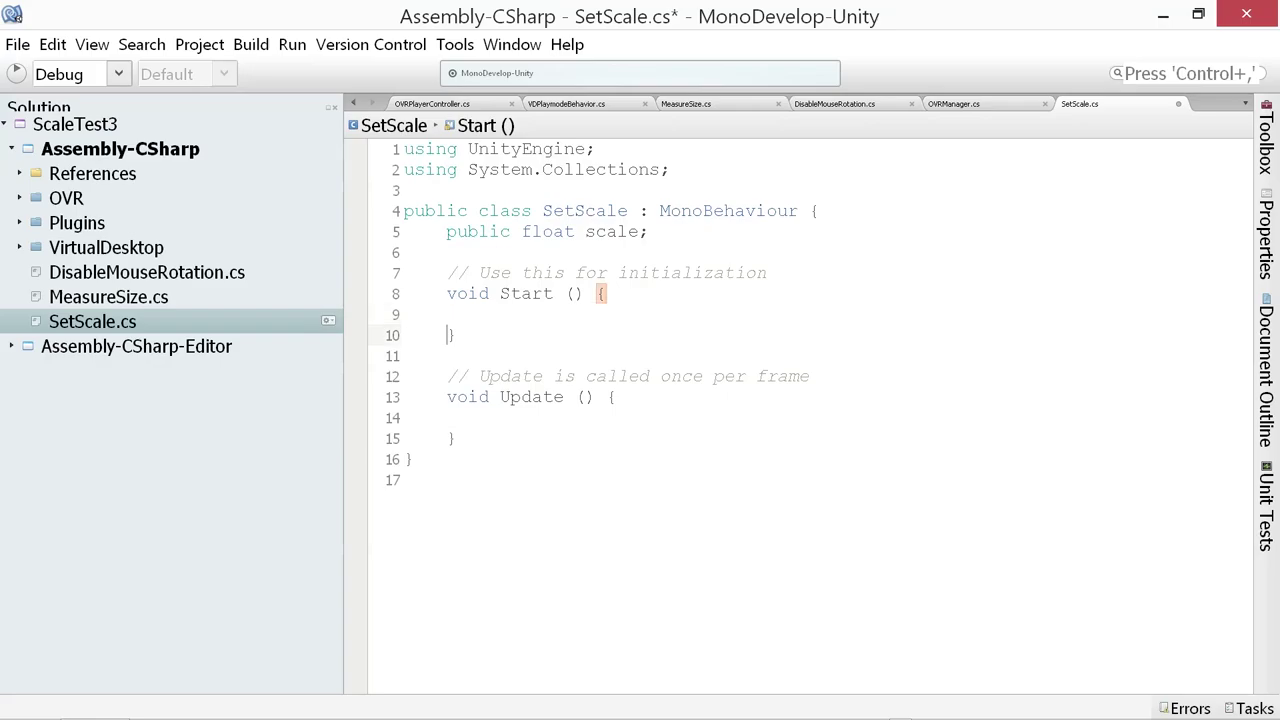
left_click(447, 397)
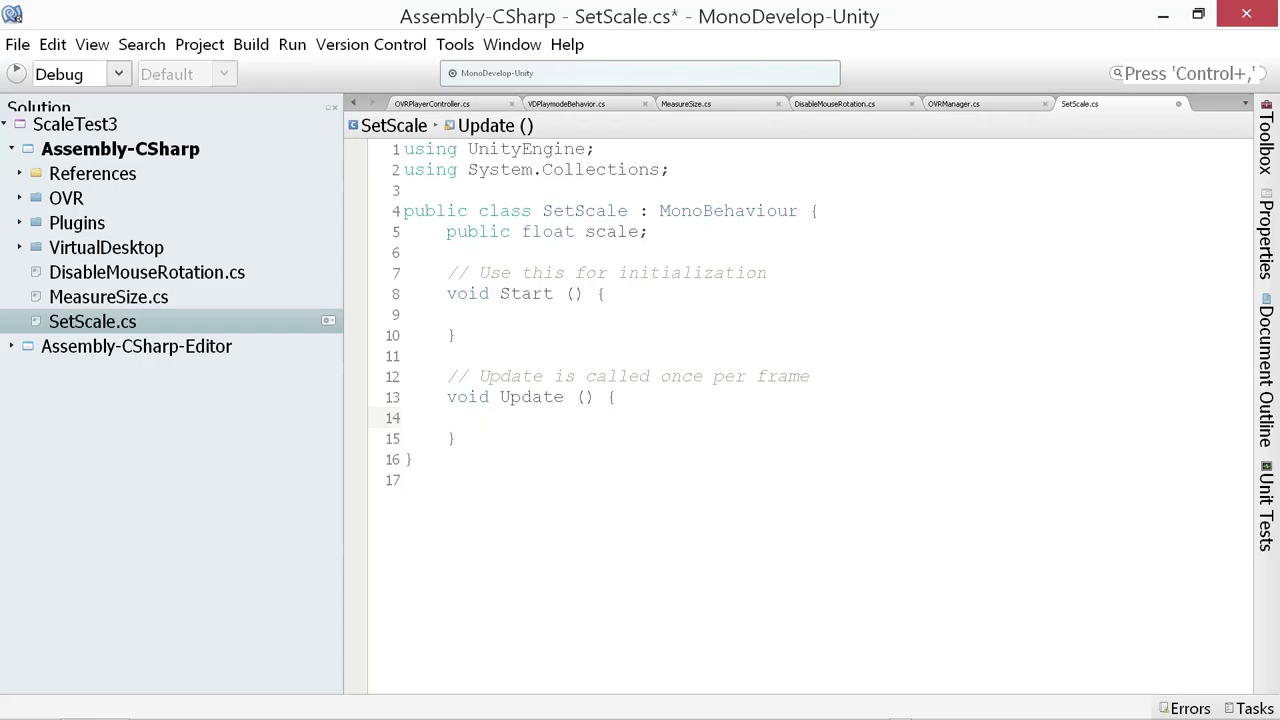
type("scale =")
key("shift+Home")
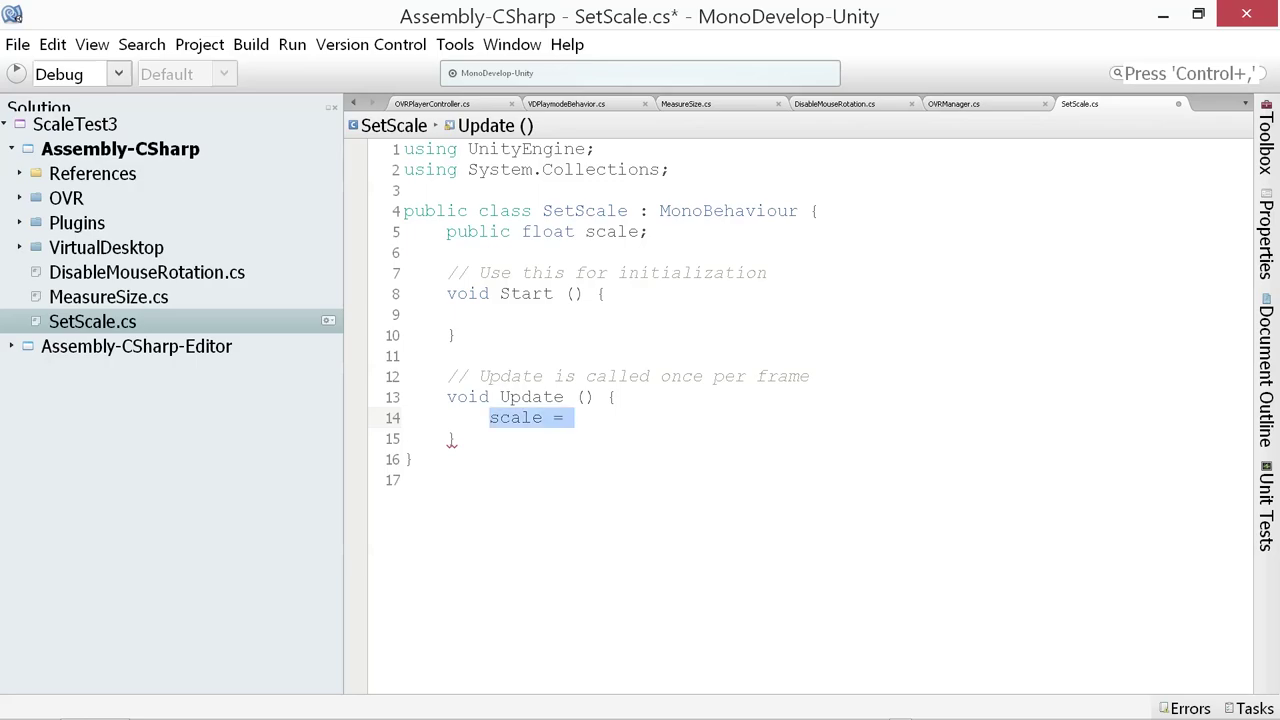
key("BackSpace")
type("OVRManager.sets")
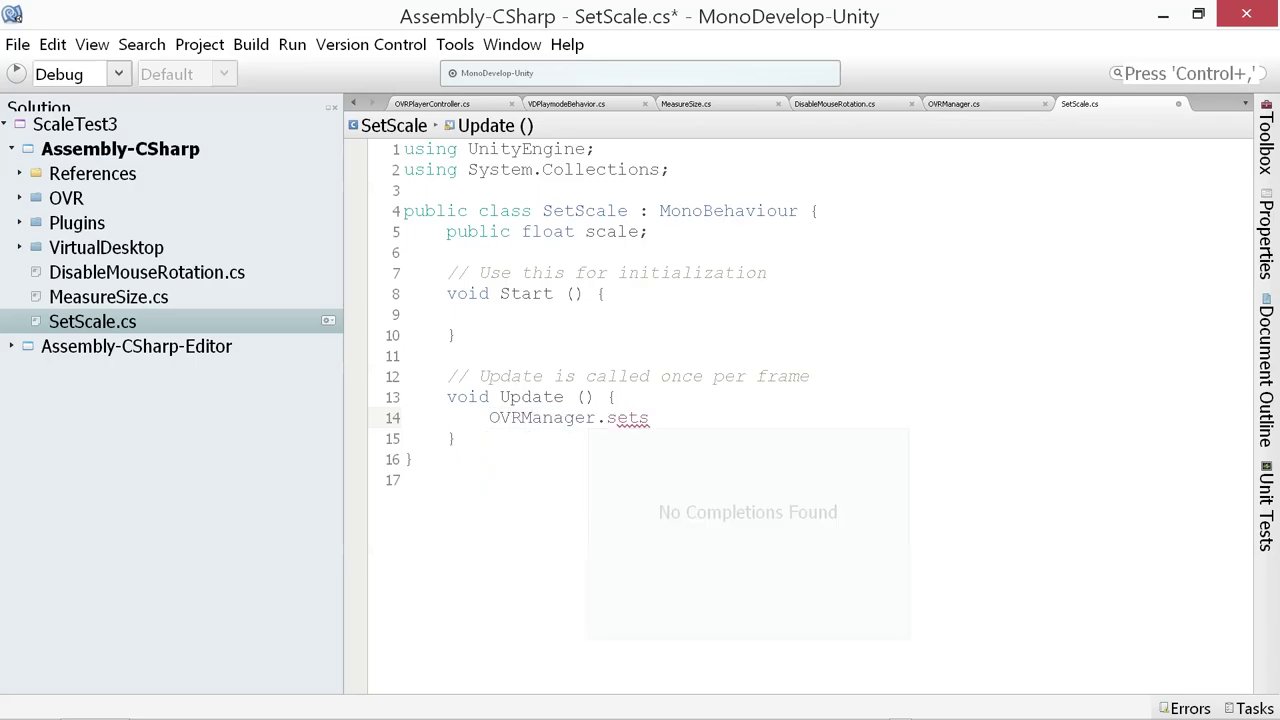
Make OVRManager's scale field and SetScale method static and save OVRManager.cs
left_click(976, 103)
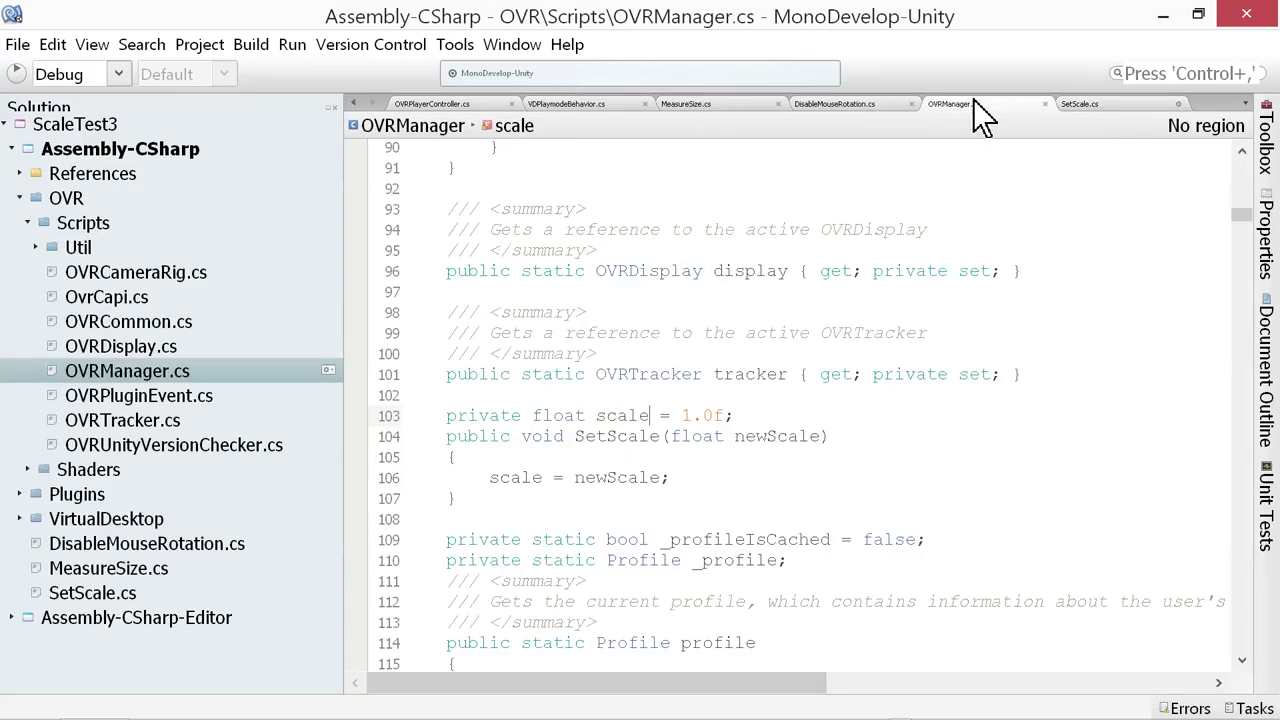
scroll(524, 330, "up", 4)
scroll(524, 330, "down", 5)
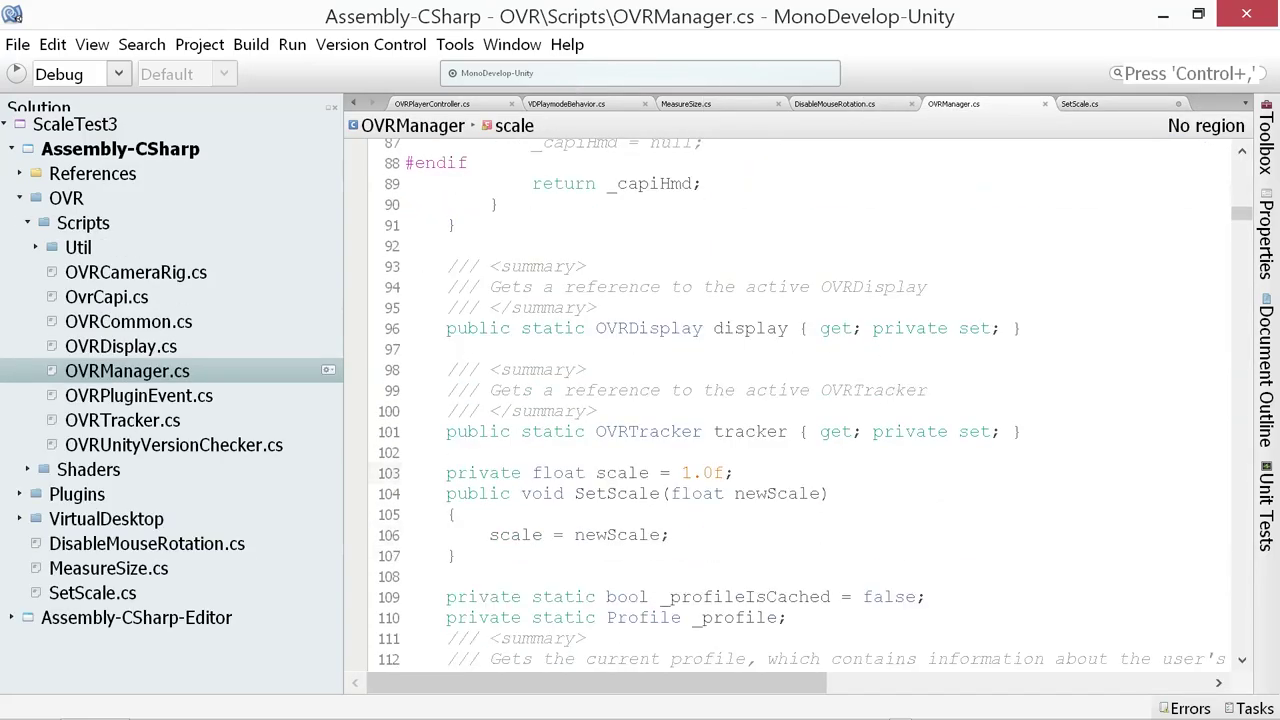
key("ctrl+Tab")
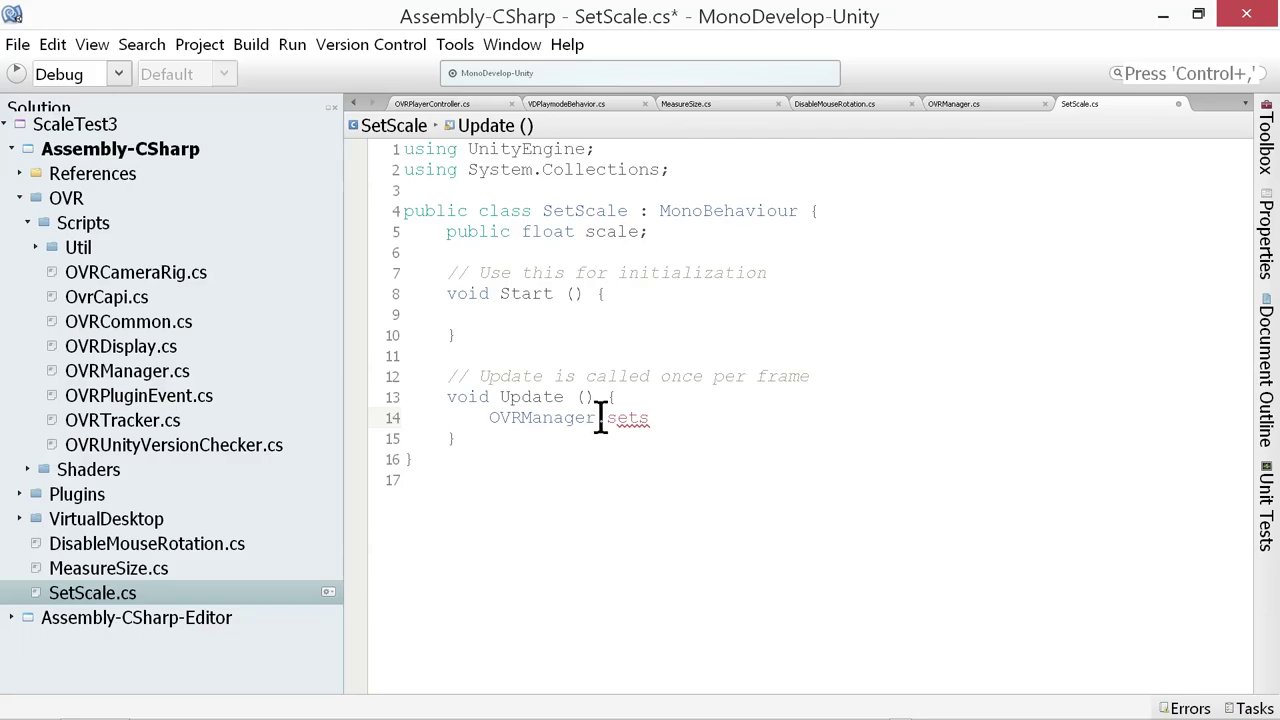
left_click(1008, 106)
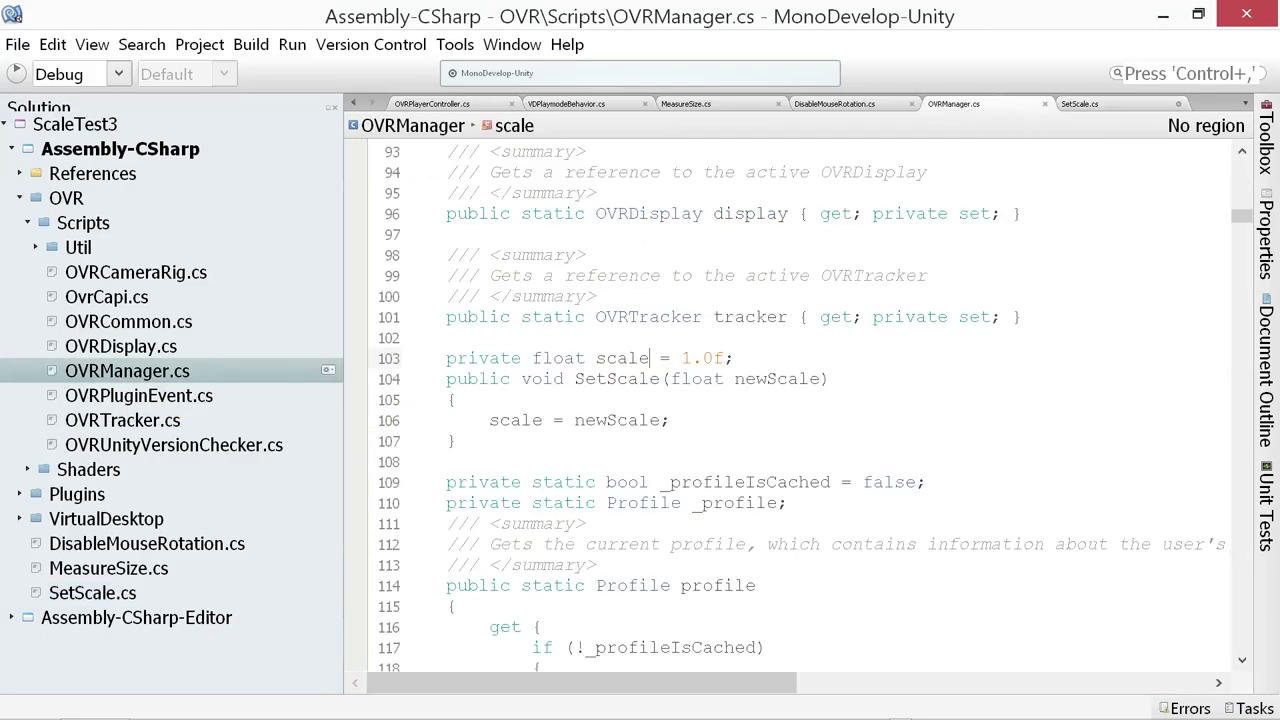
type("s")
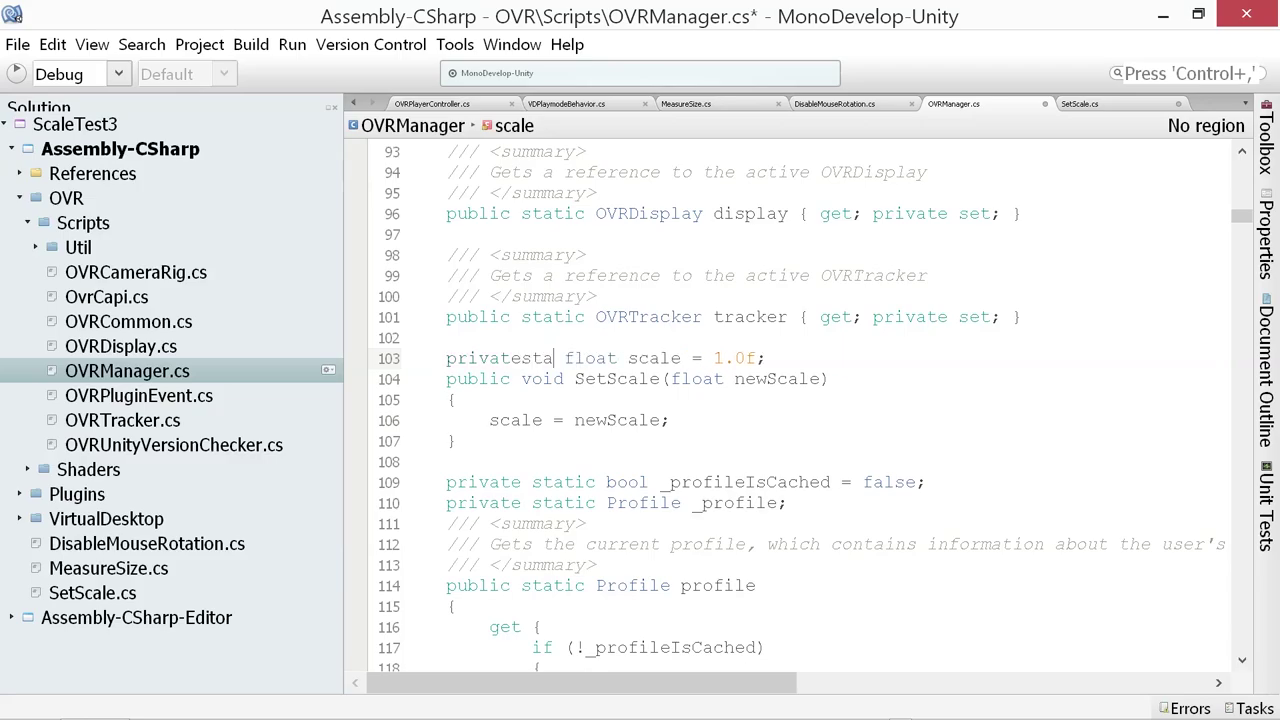
key("BackSpace")
type("stati")
key("Return")
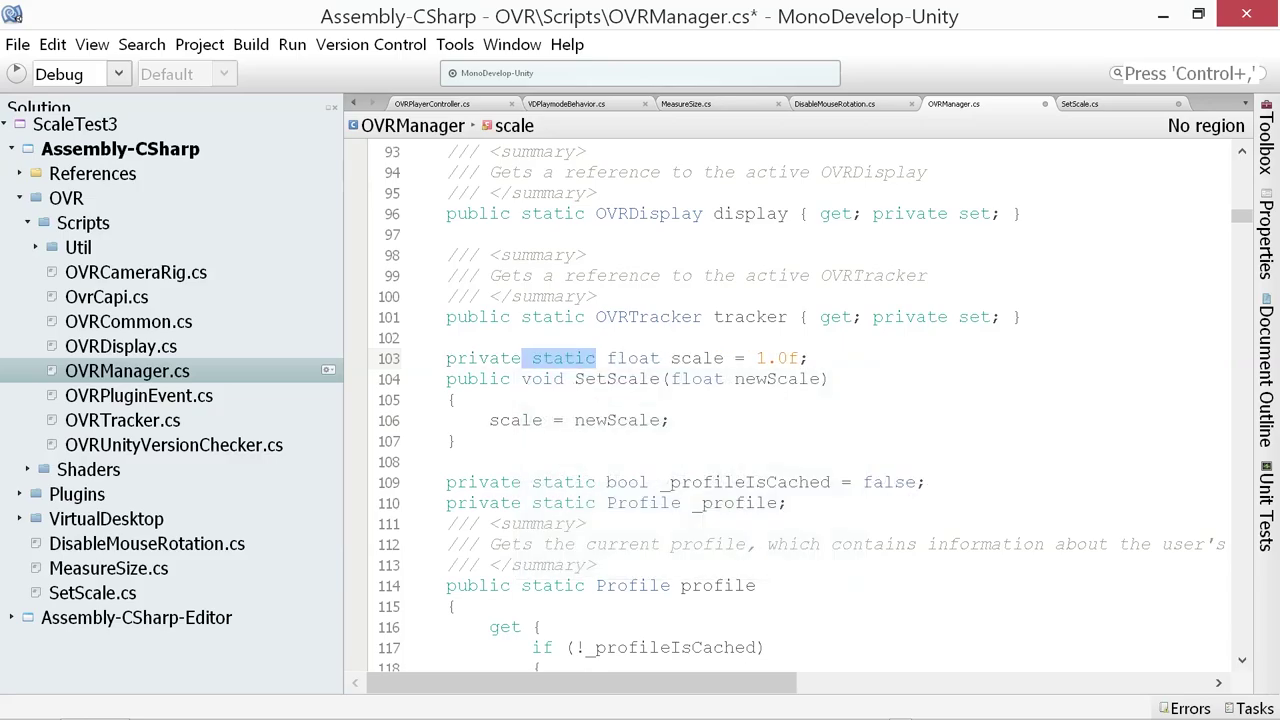
left_click(520, 379)
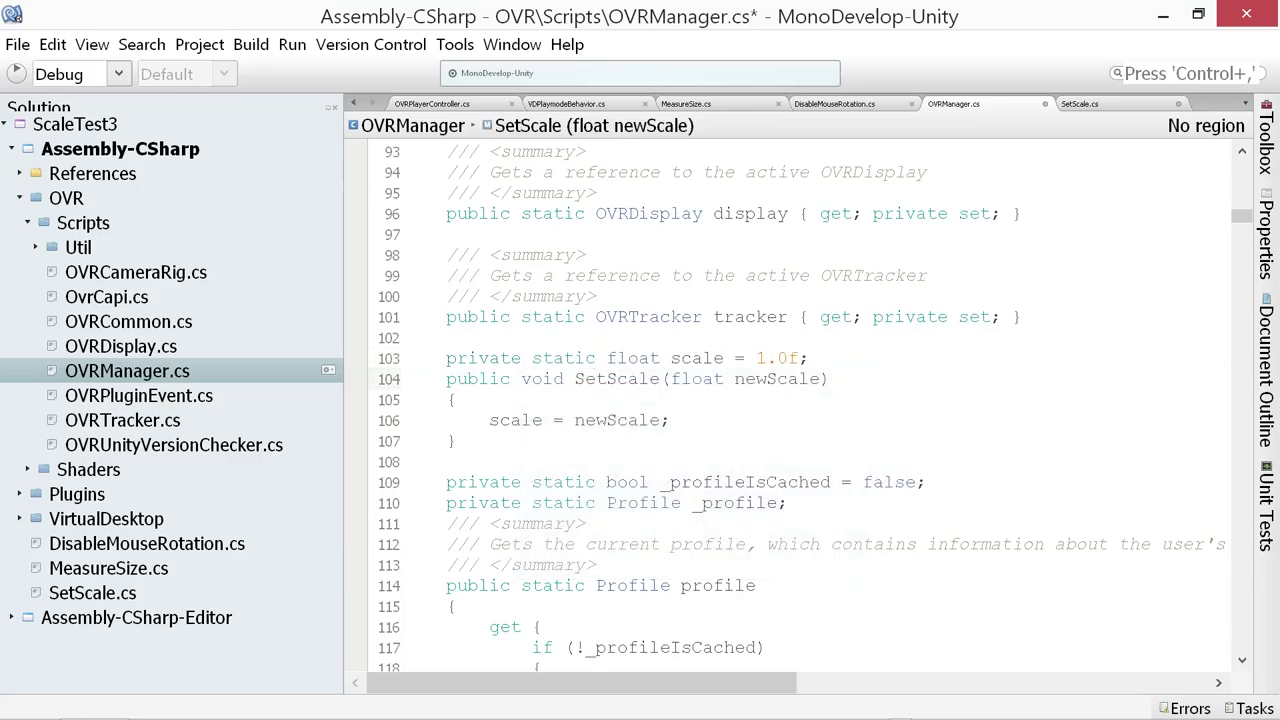
type("static")
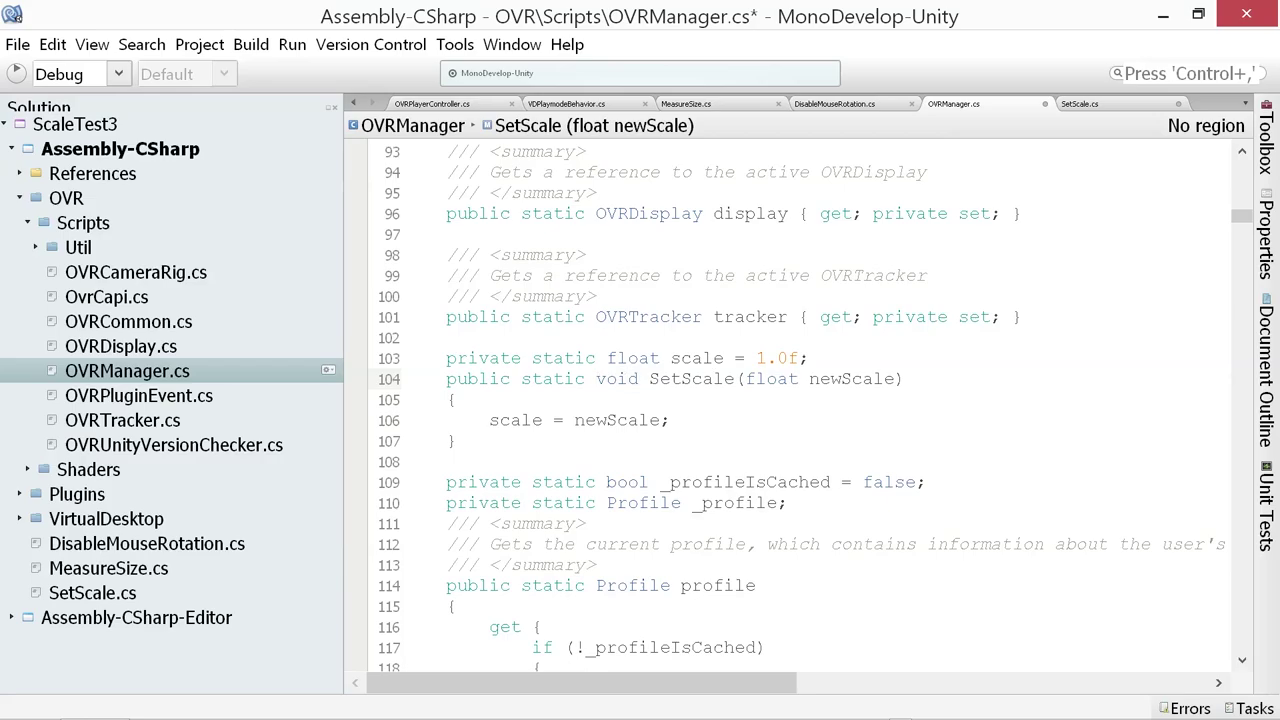
key("ctrl+s")
Complete the Update line as OVRManager.SetScale(scale); and save SetScale.cs
key("ctrl+Tab")
key("shift+Left")
key("shift+Left")
key("shift+Left")
key("shift+Left")
key("shift+Left")
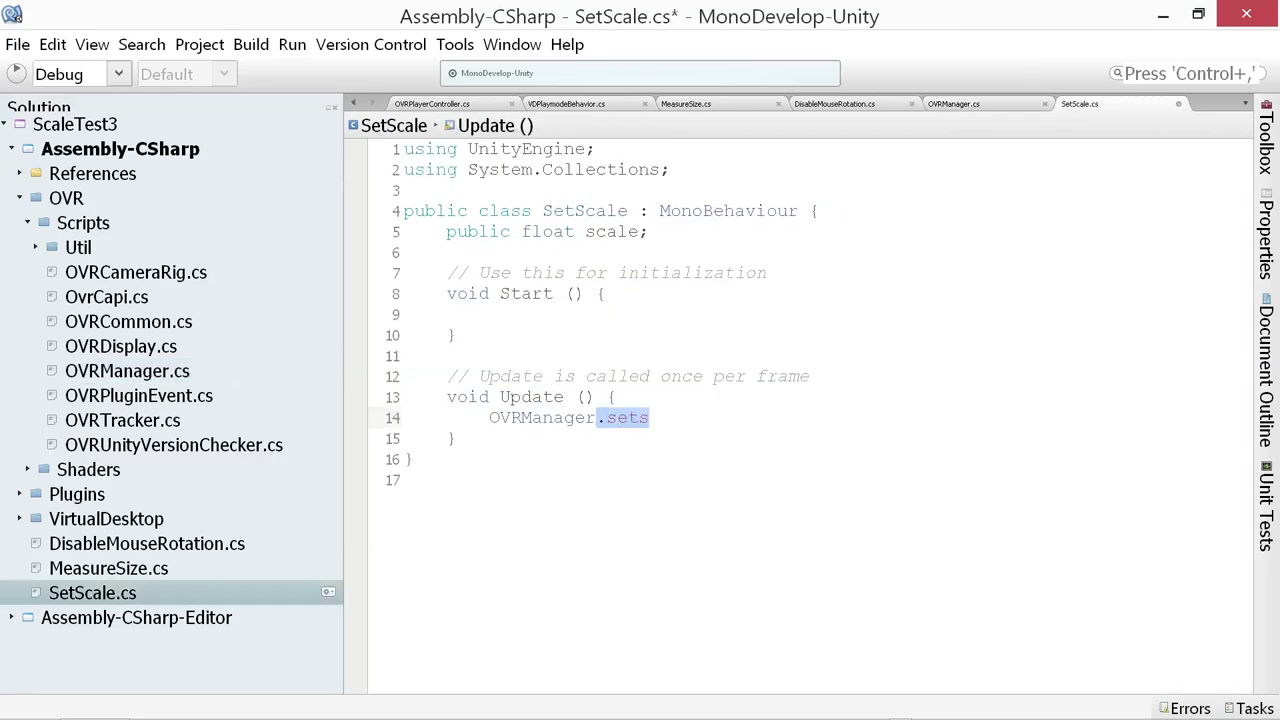
type(".sets")
key("Return")
type("(")
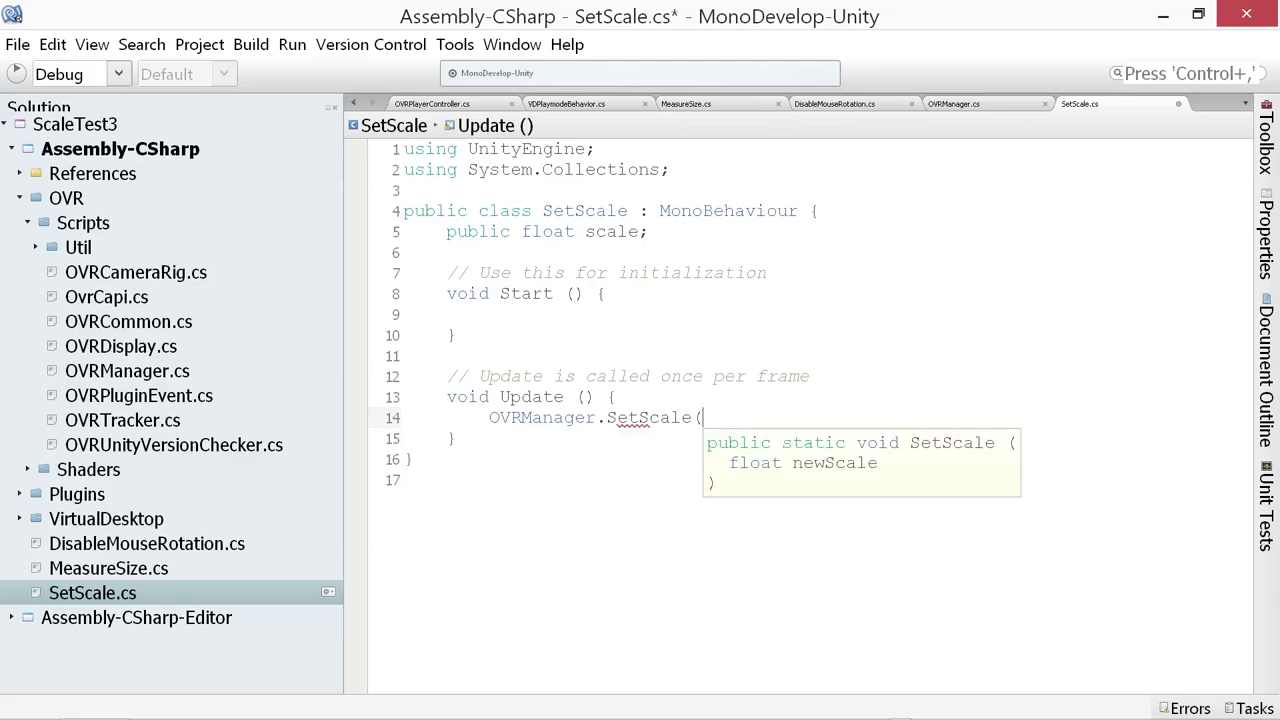
type("scale);")
left_click(788, 376)
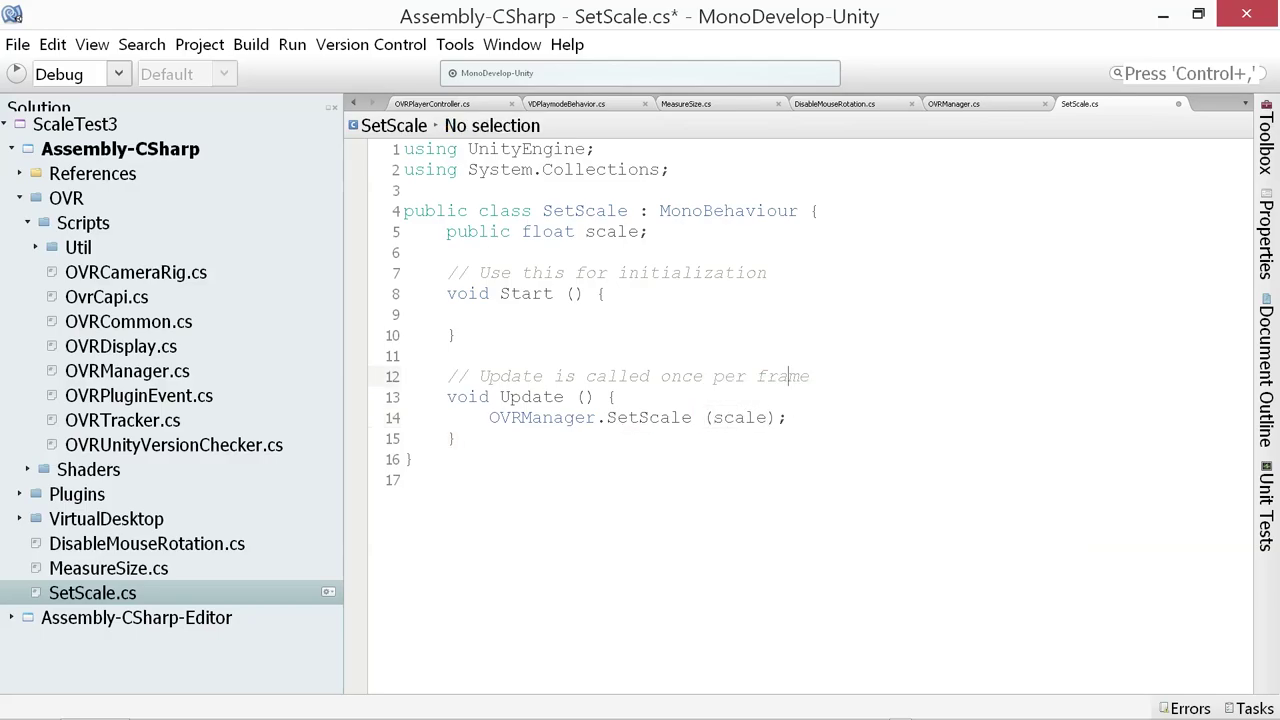
key("ctrl+s")
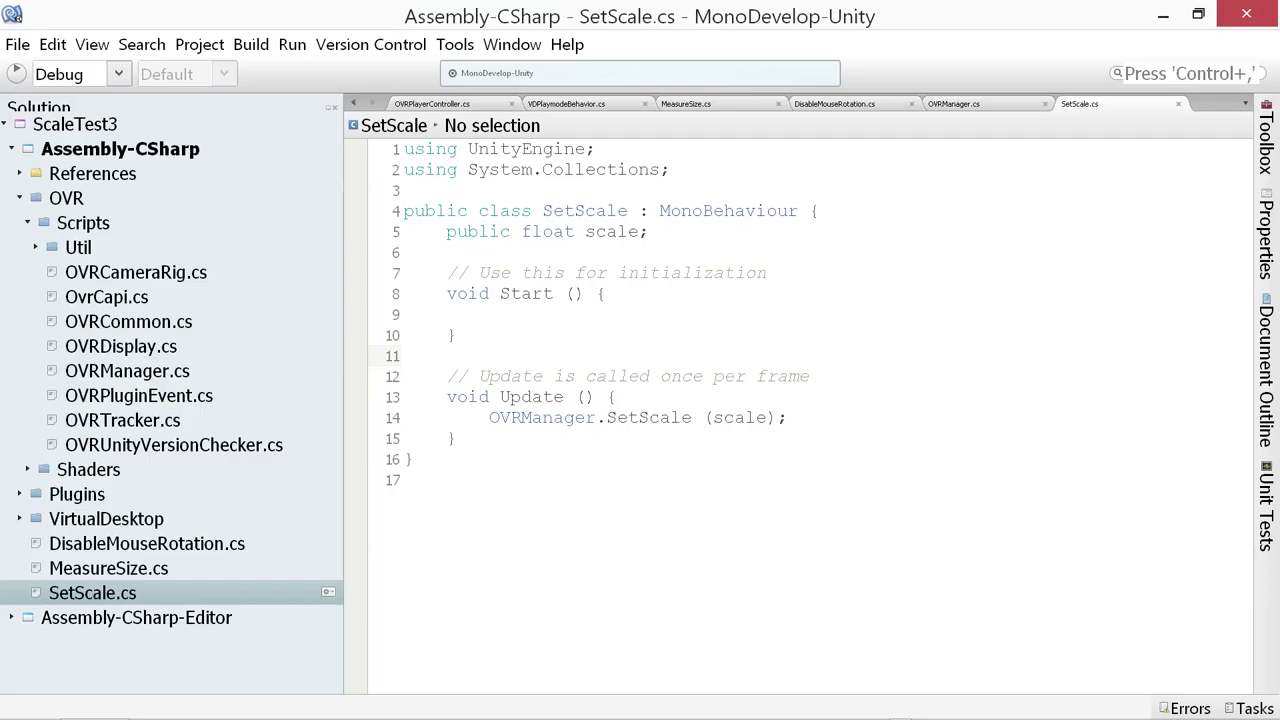
key("alt+Tab")
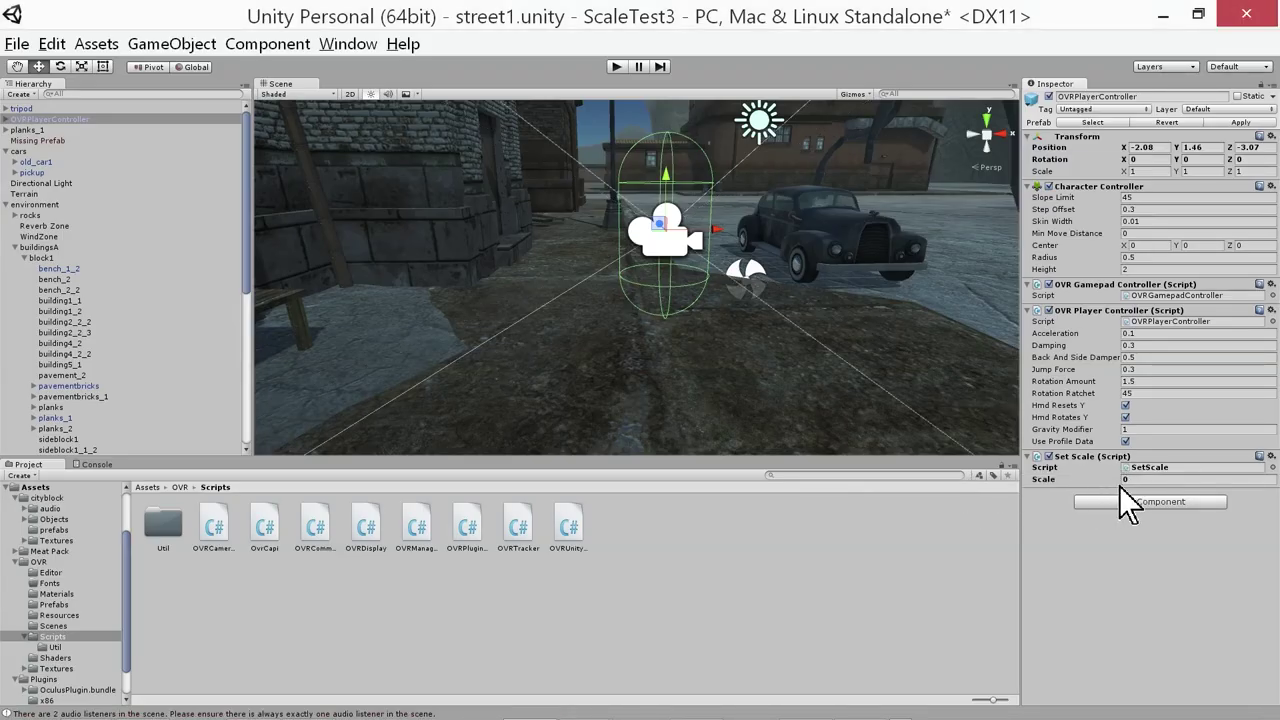
Default SetScale's scale to 1.0f in code, save, and enter 20 in the component's Scale field
key("alt+Tab")
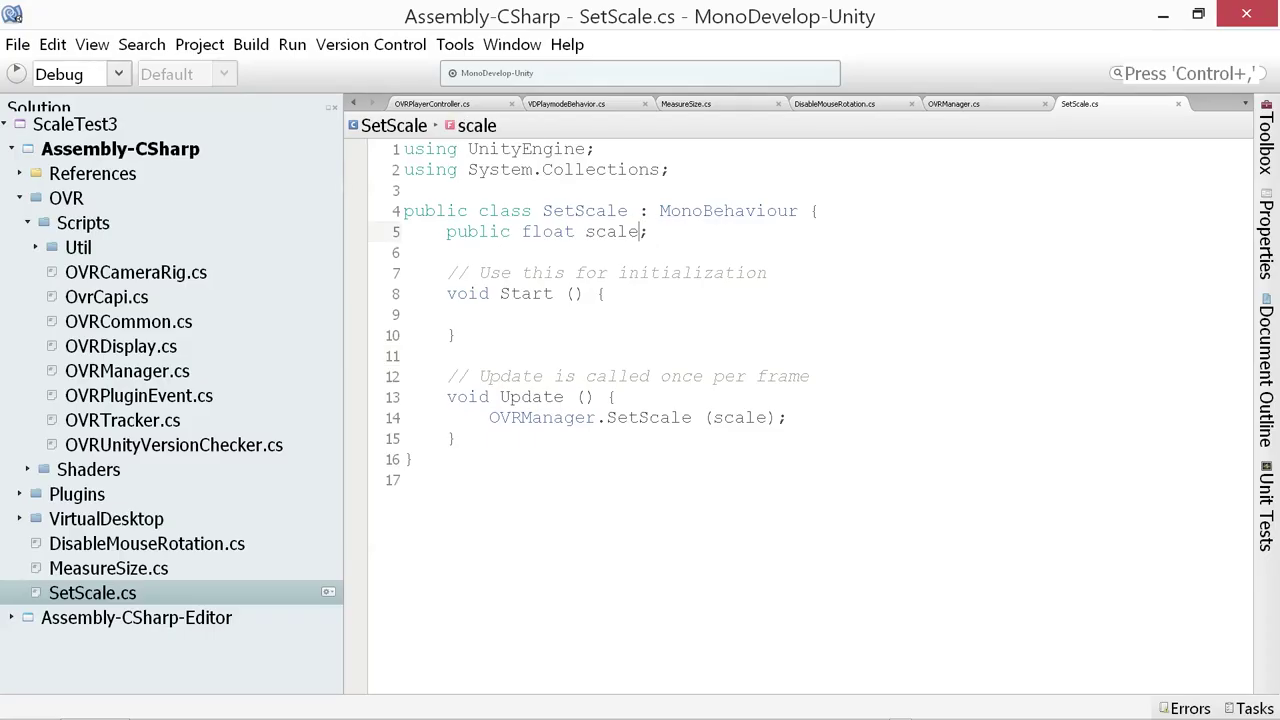
type("1.0f")
key("ctrl+s")
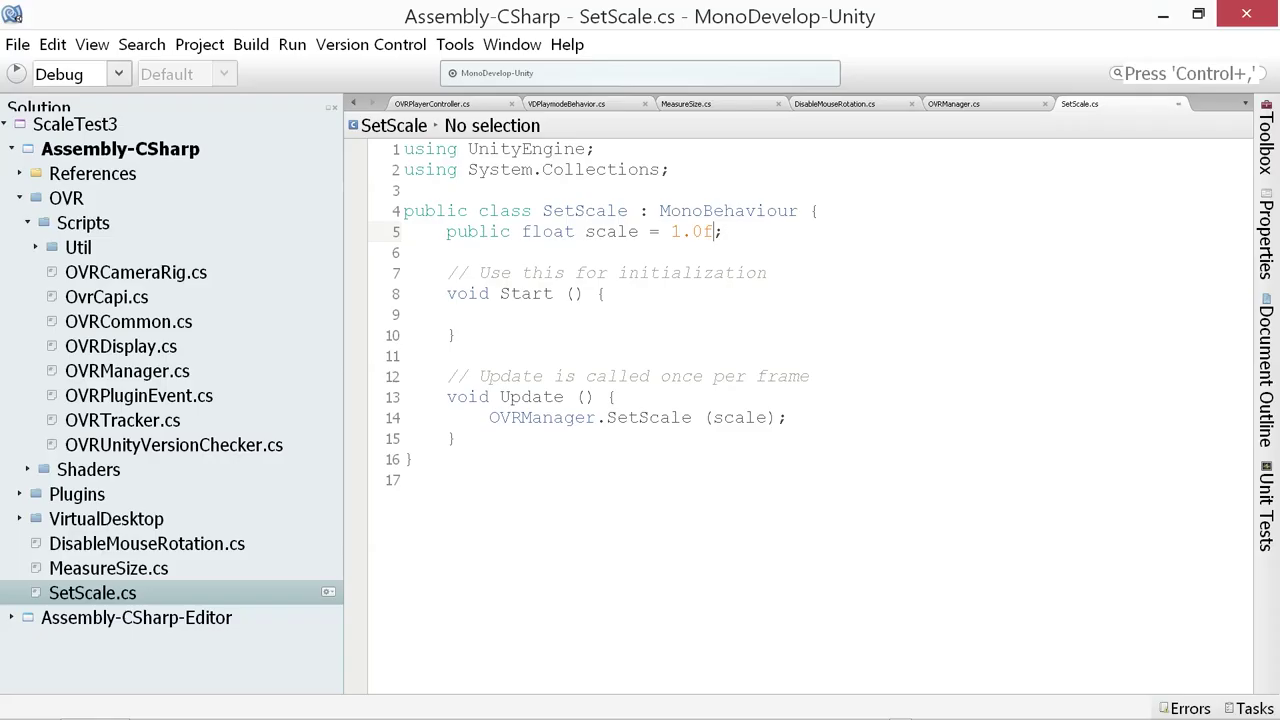
key("alt+Tab")
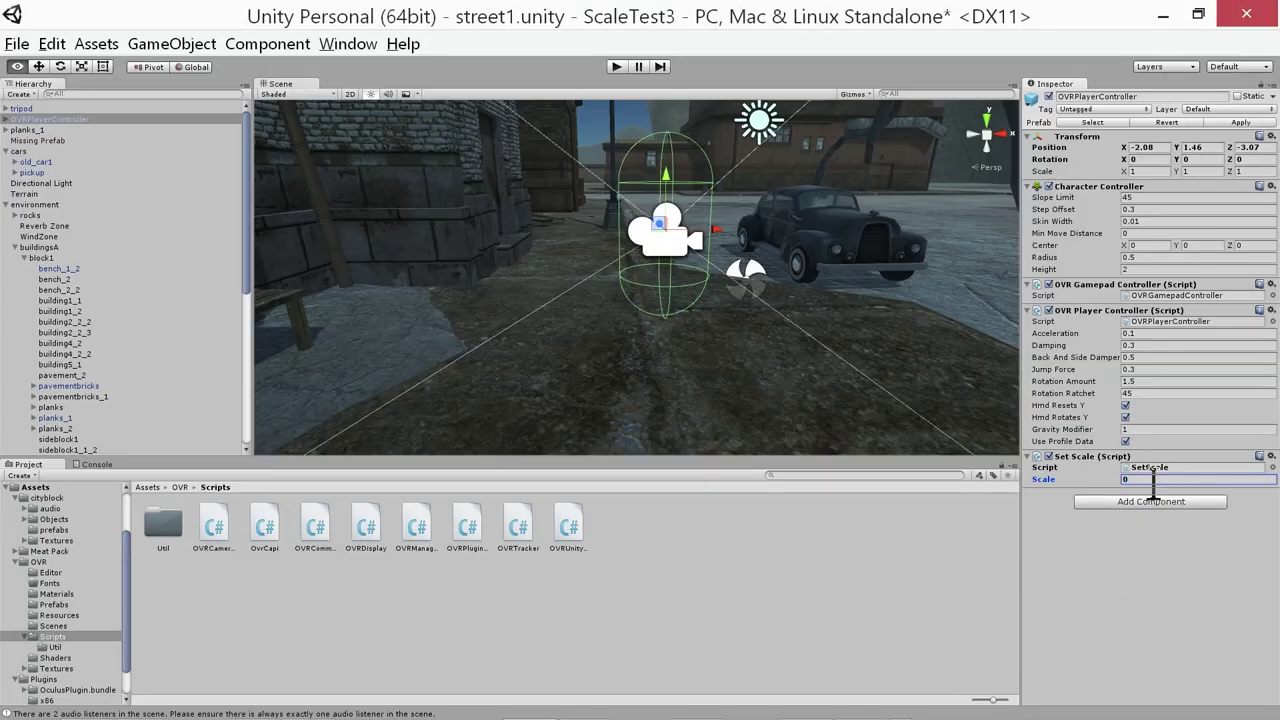
type("1")
key("Return")
Run a play-mode test with Scale at 20, then stop it
left_click(615, 68)
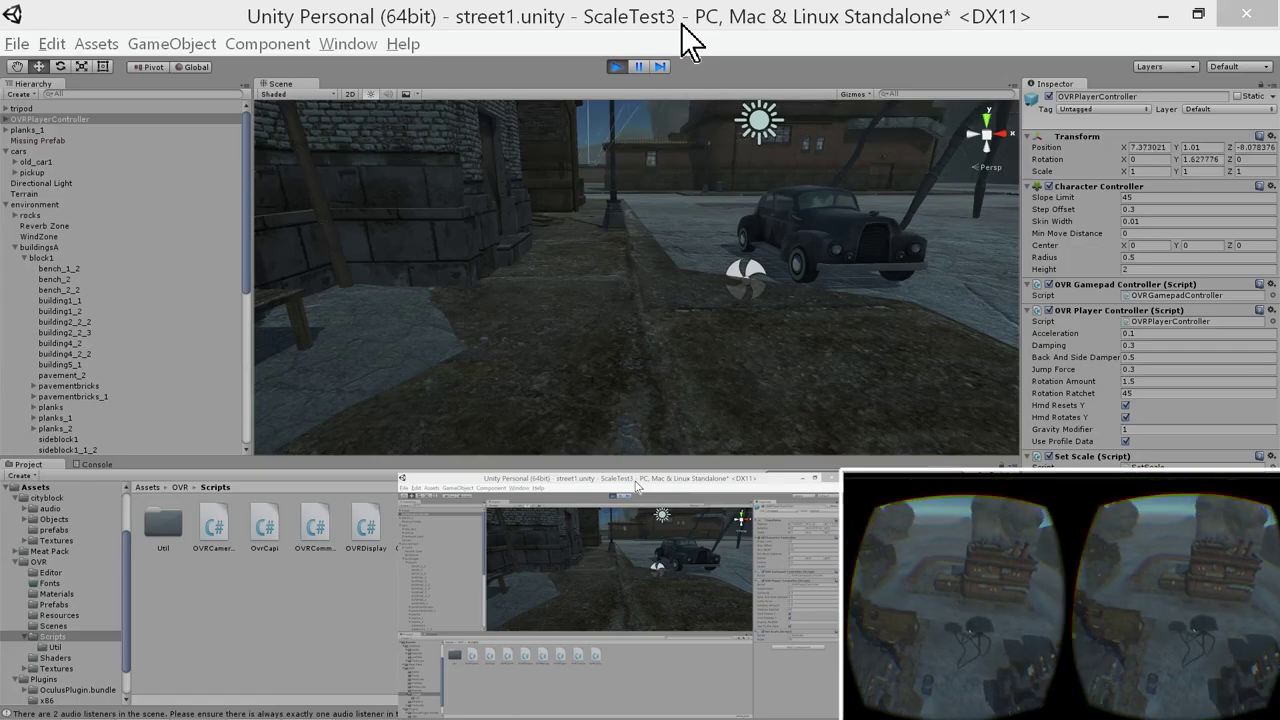
key("ctrl+p")
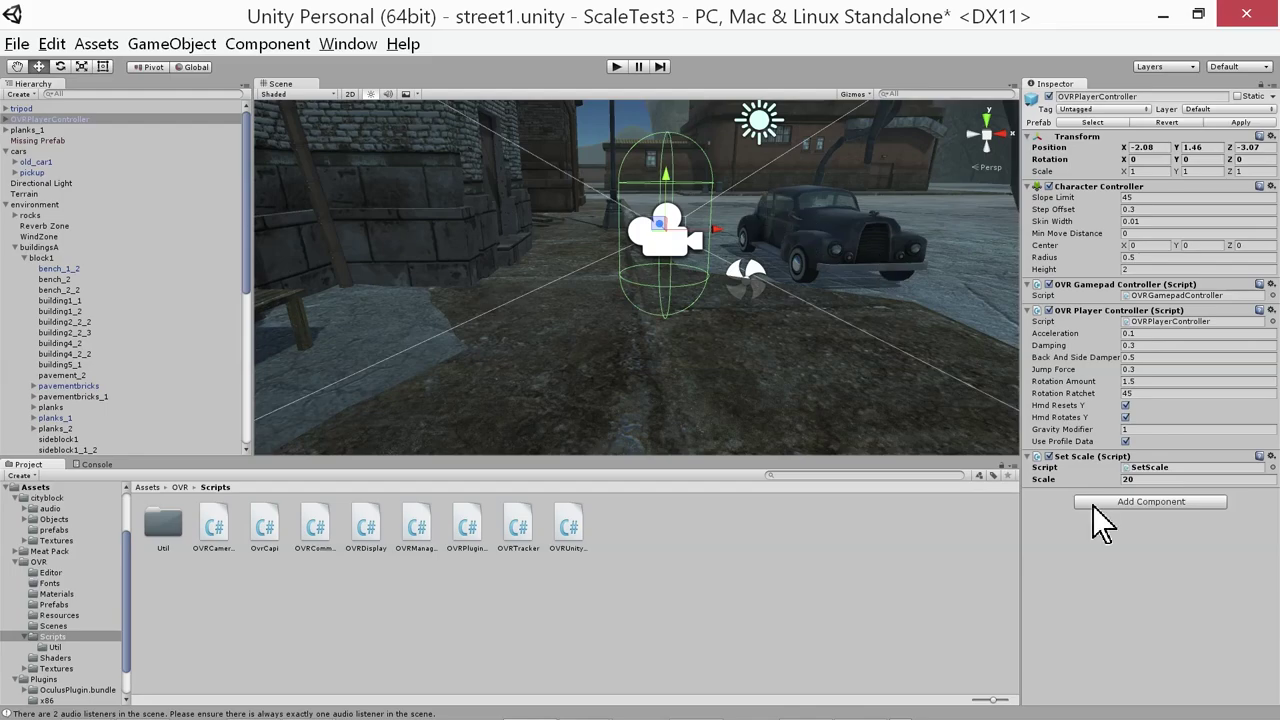
Set the Set Scale component's Scale to 0.2 and run a play-mode test, then stop it
left_click(1157, 480)
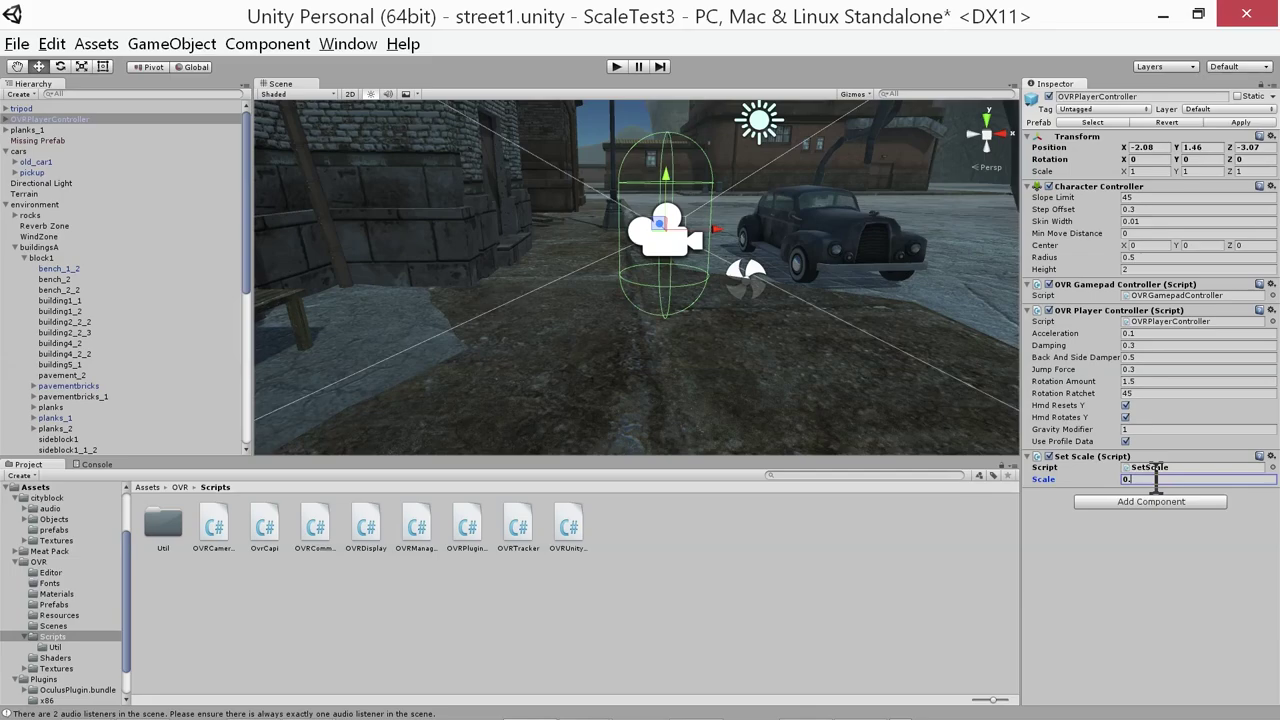
left_click(614, 64)
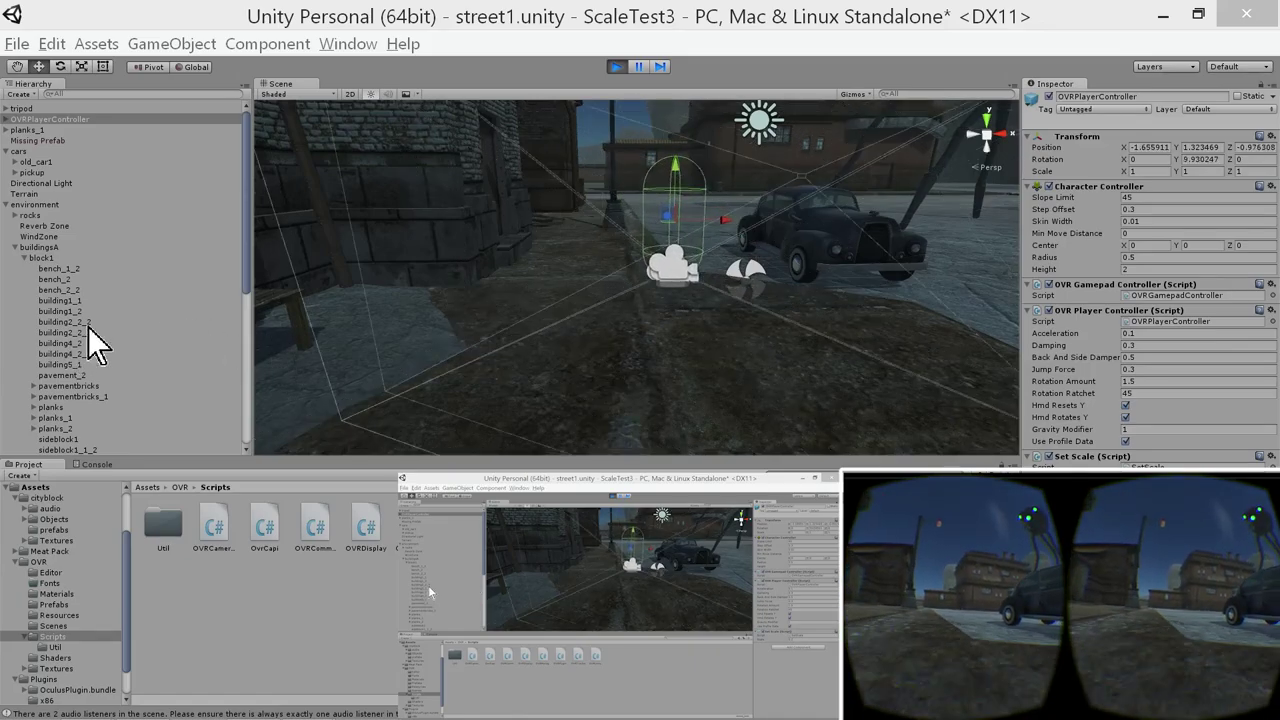
key("ctrl+p")
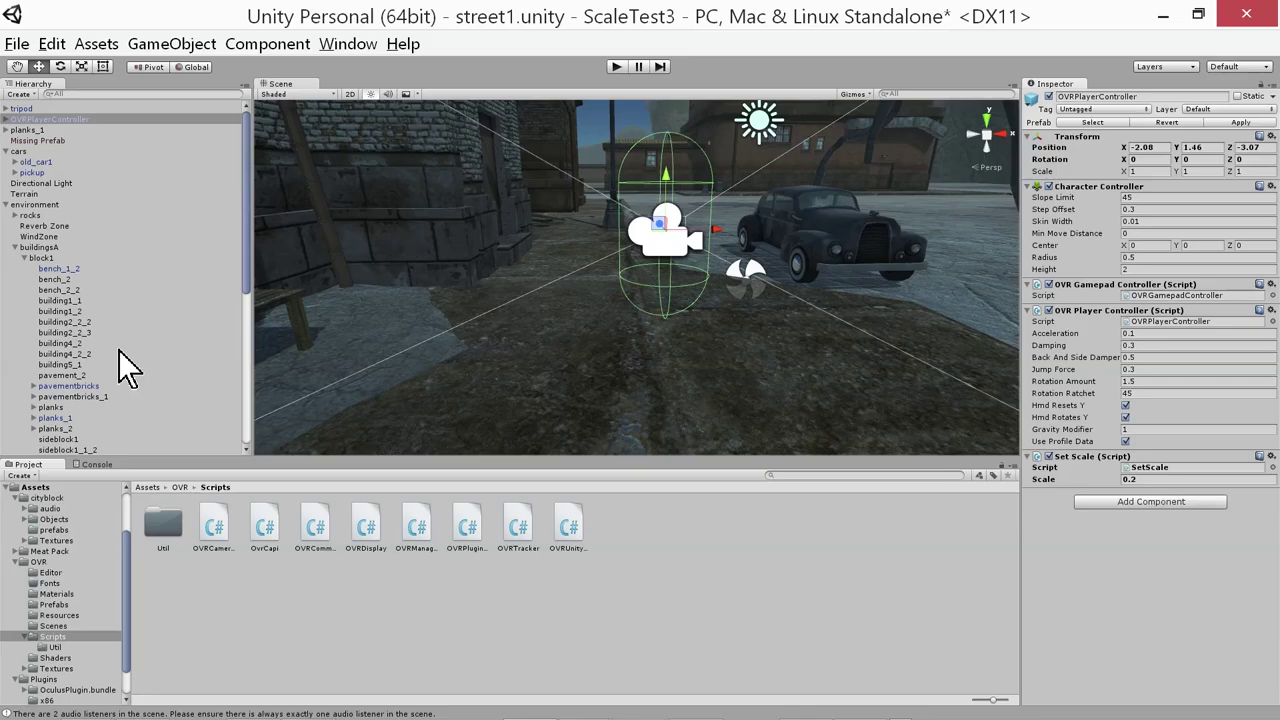
Add a GetComponent<OVRPlayerController>() call on a new line in SetScale.cs's Update
key("alt+Tab")
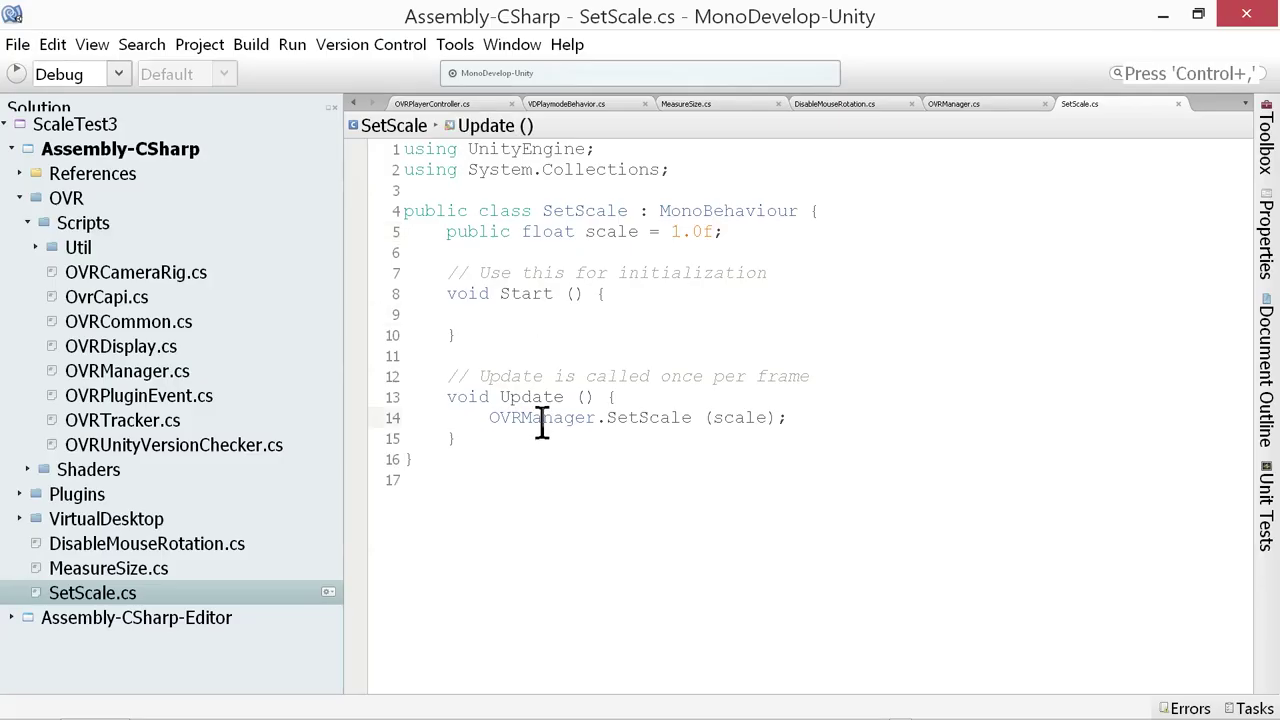
key("Return")
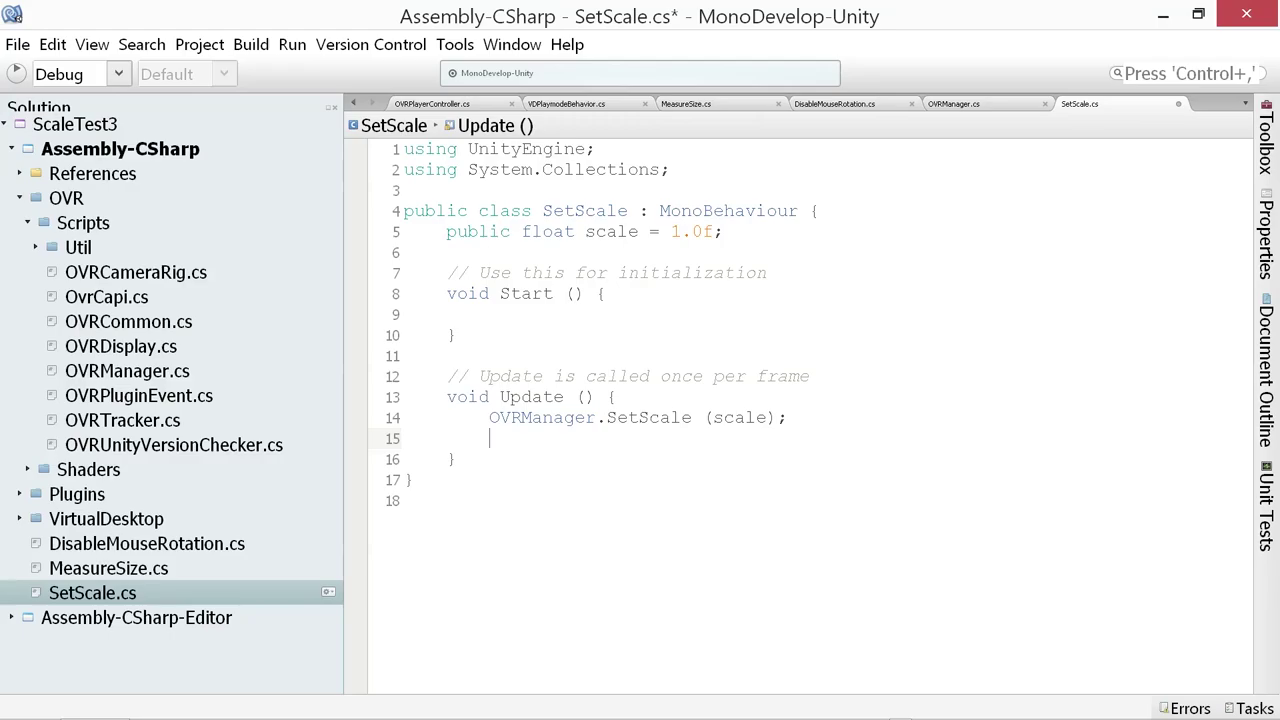
type("OVR")
key("BackSpace")
key("BackSpace")
key("BackSpace")
type("Get")
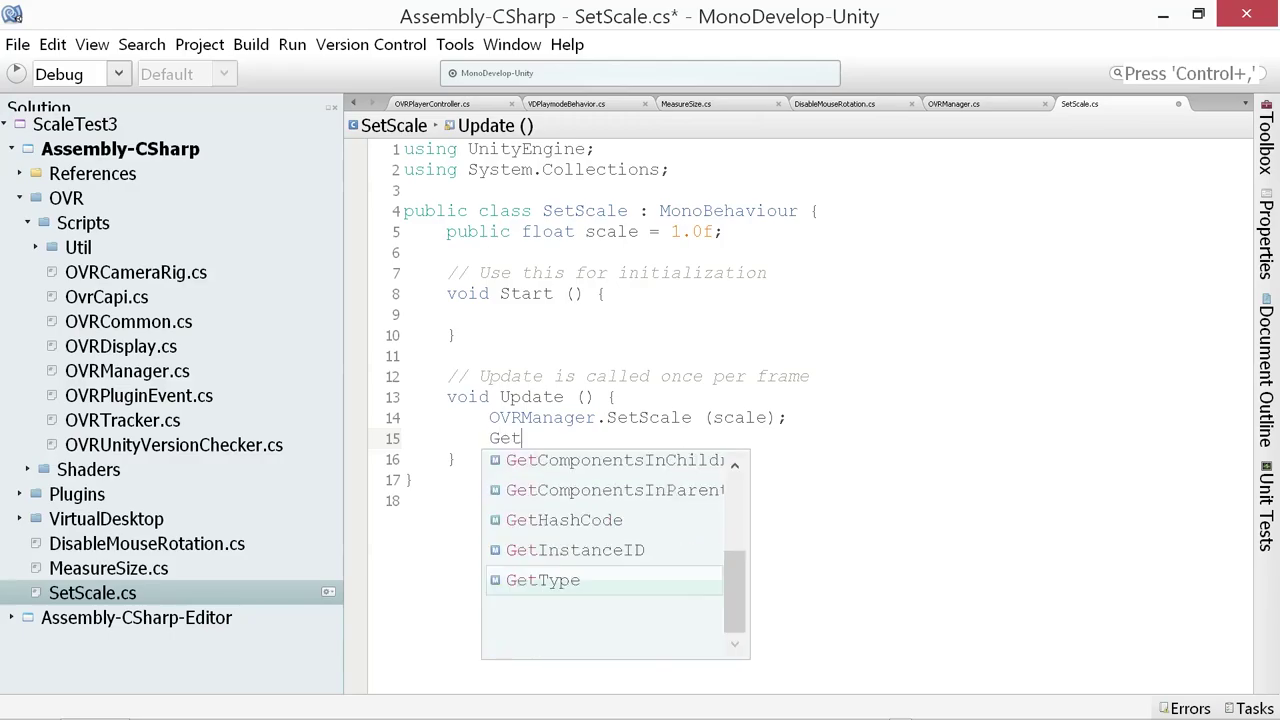
type("Component<OVr")
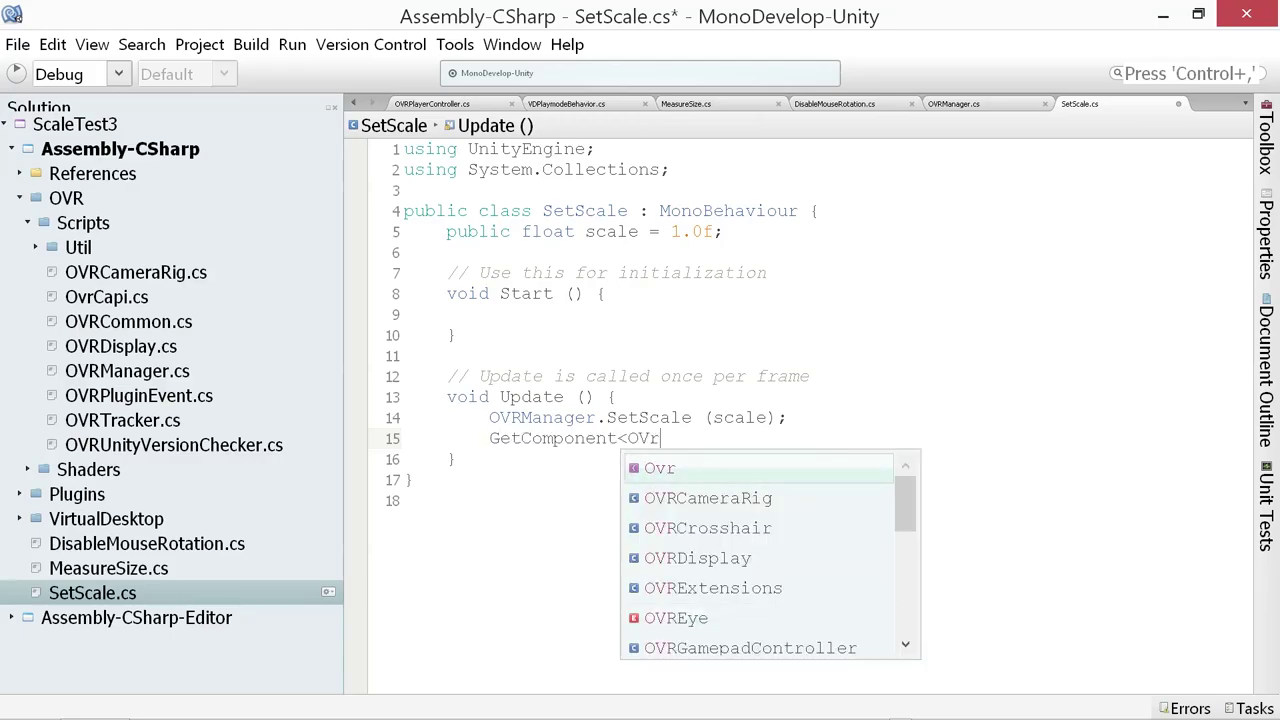
type("Pl")
key("Return")
type("> ();")
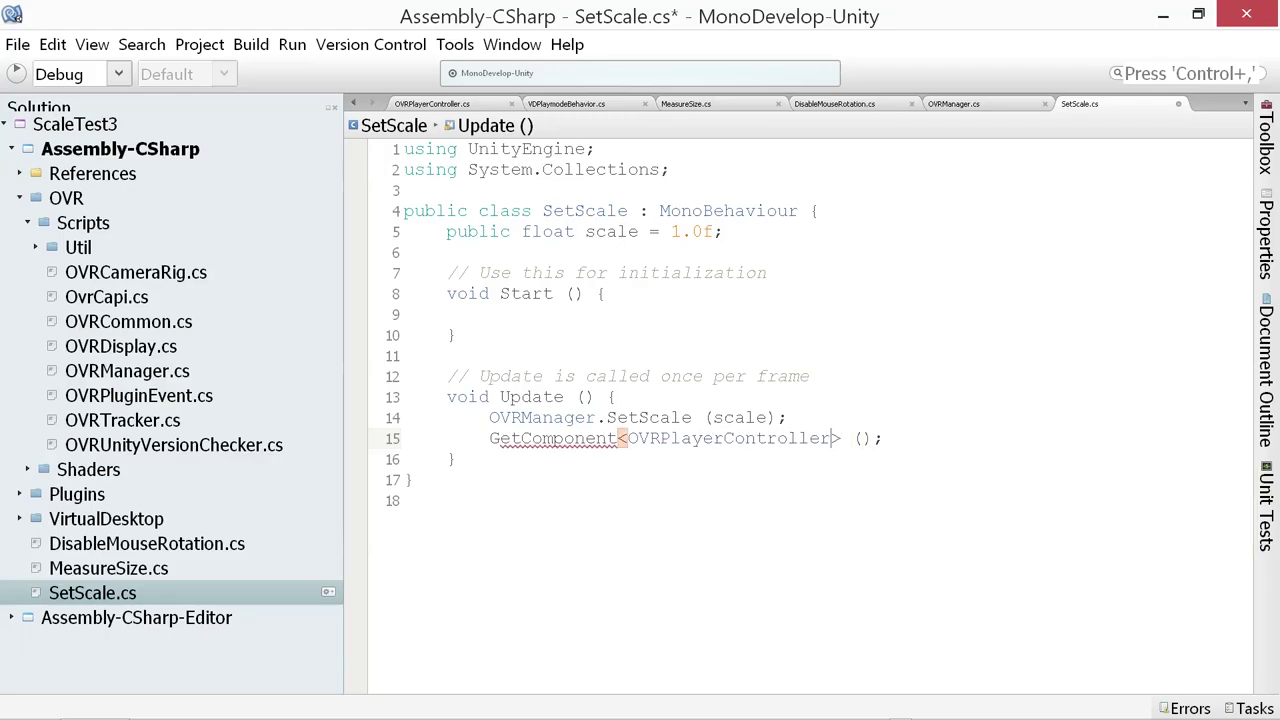
Turn it into 'var ovrPlayerController = GetComponent<OVRPlayerController>();'
key("ctrl+shift+Left")
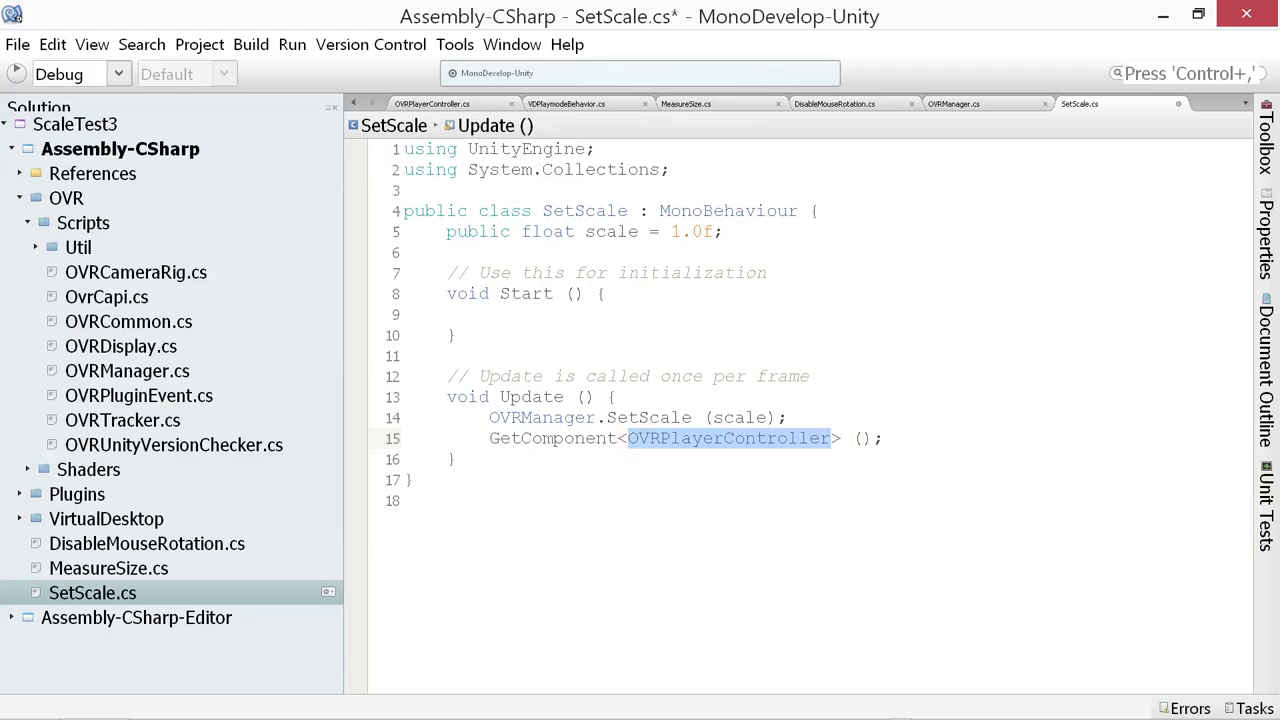
key("ctrl+c")
key("Home")
type("var")
key("ctrl+v")
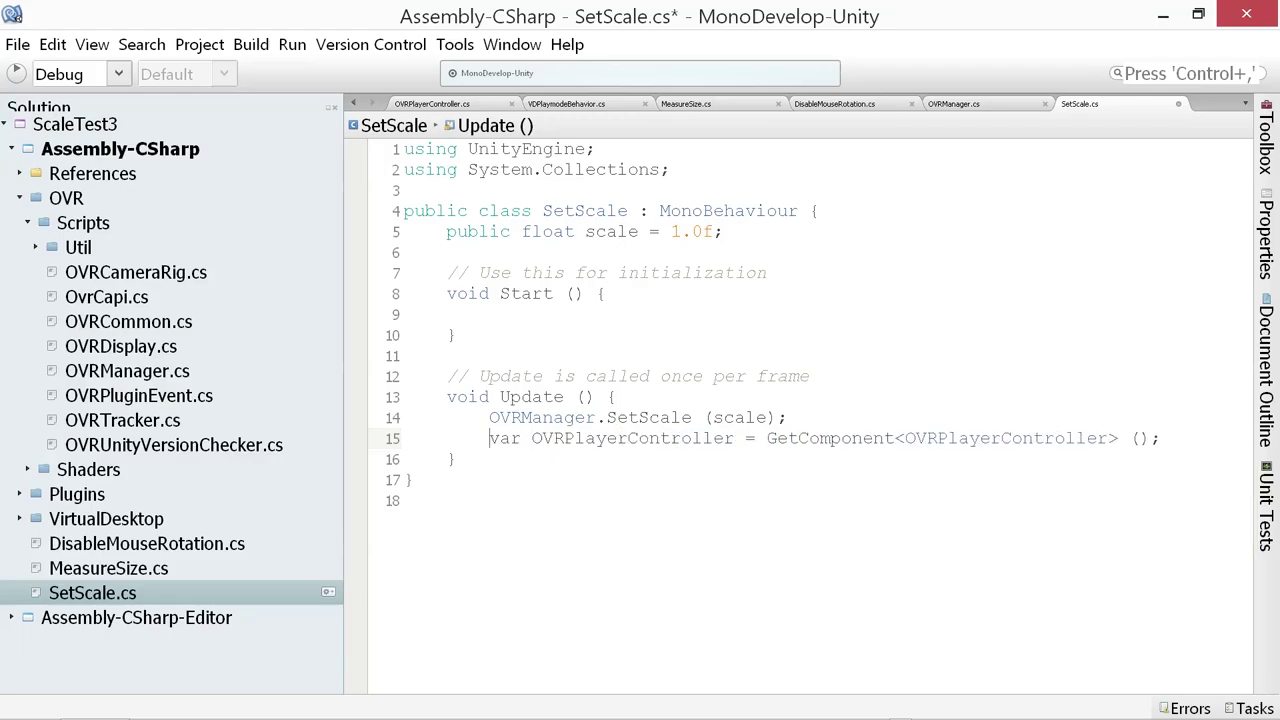
key("Right")
key("shift+Right")
key("shift+Right")
key("shift+Right")
type("ovr")
key("ctrl+Left")
key("ctrl+shift+Right")
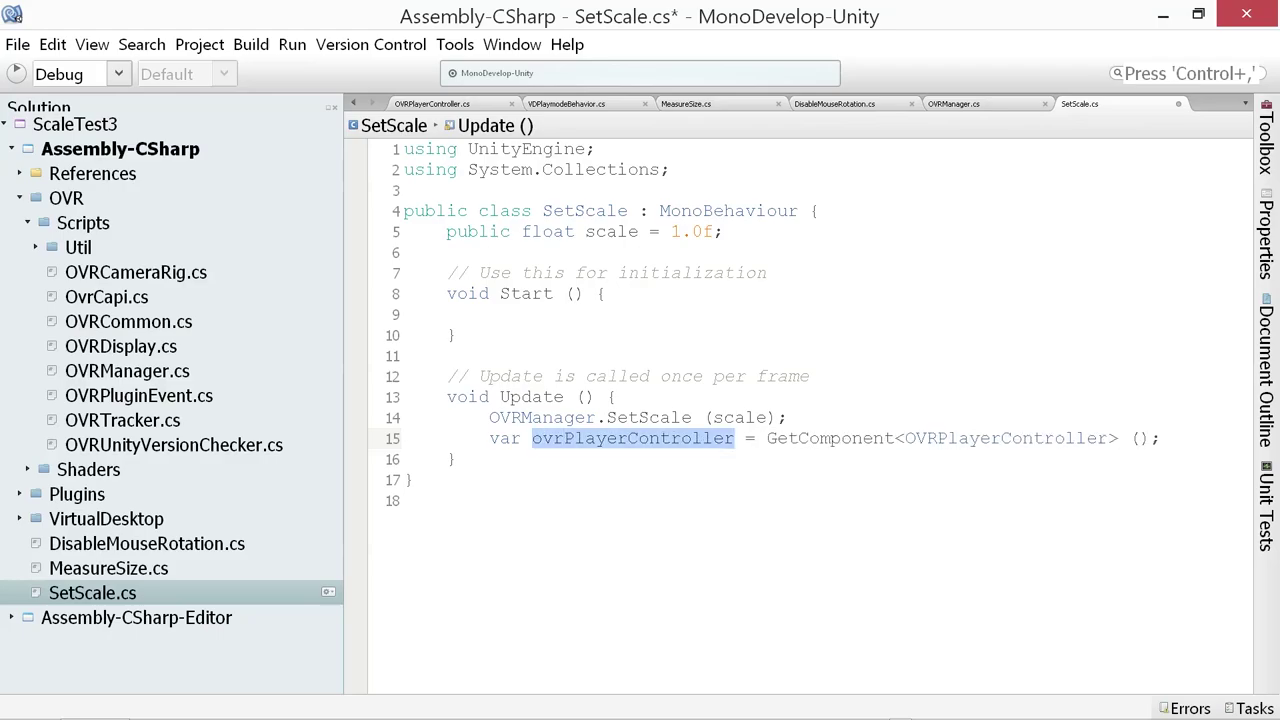
key("ctrl+c")
Add 'ovrPlayerController.SetMoveScaleMultiplier(scale);' below it and save SetScale.cs
key("End")
key("Return")
key("ctrl+v")
type(".setm")
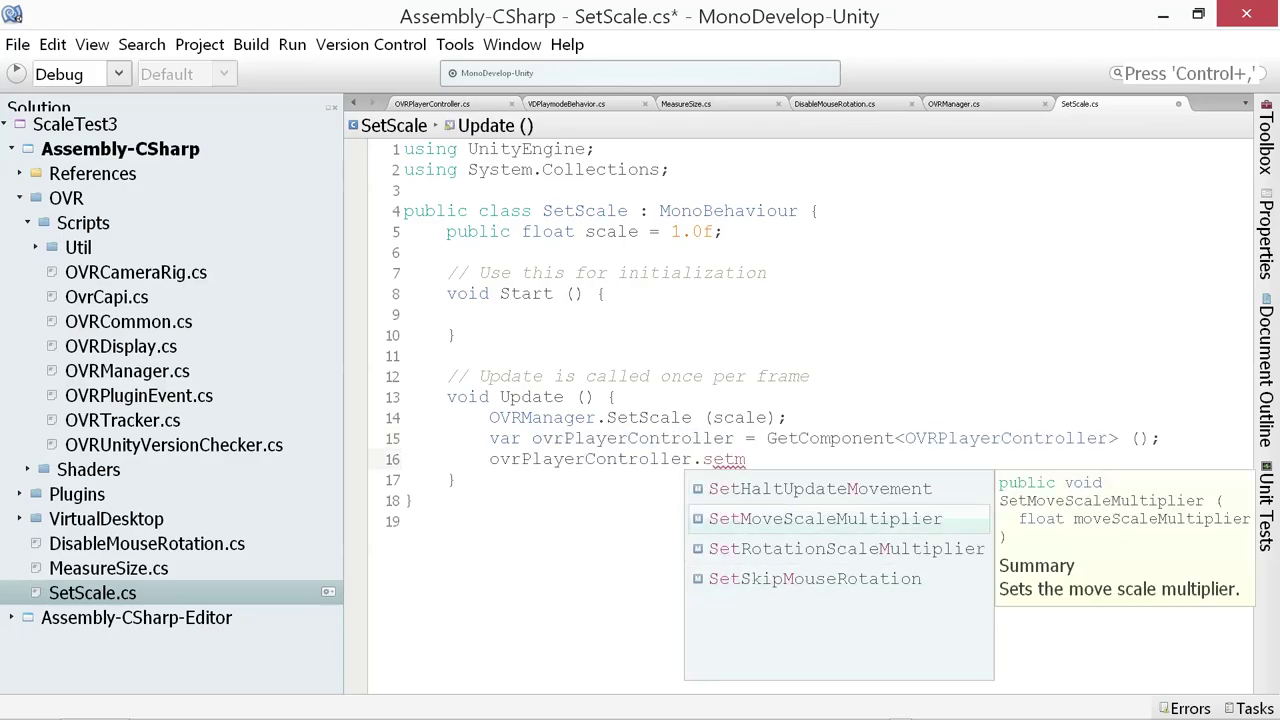
key("Return")
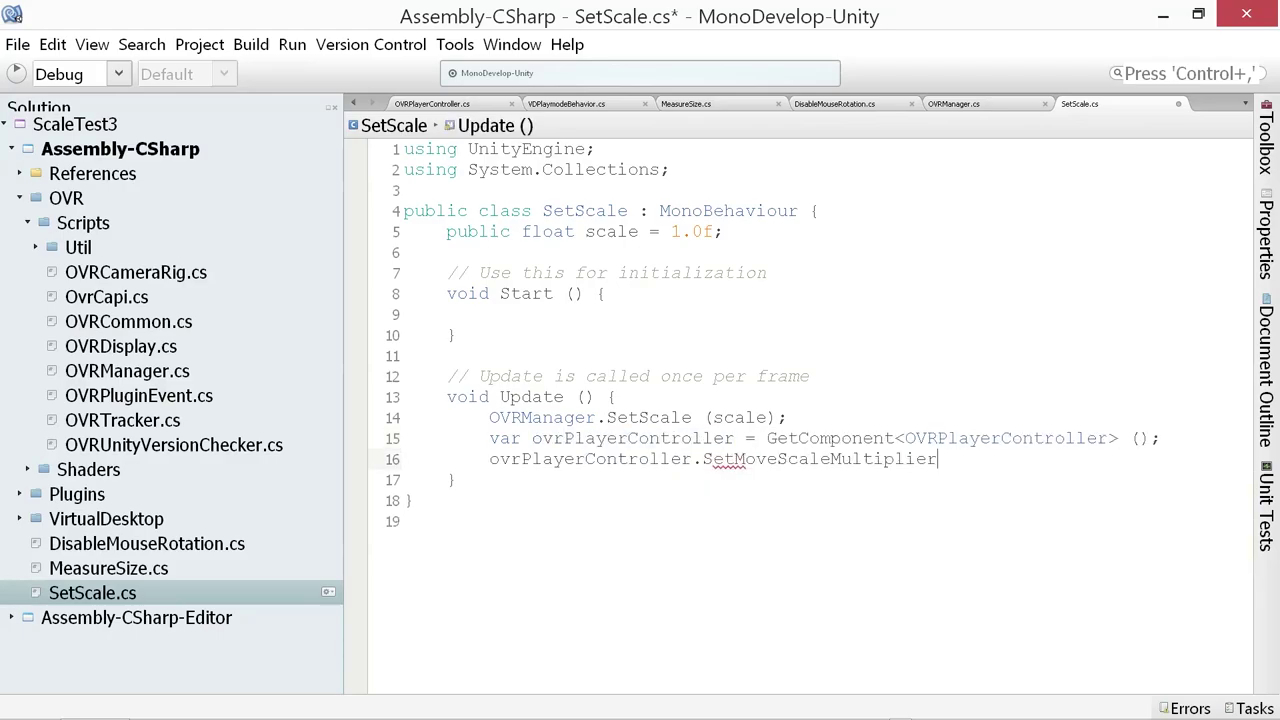
type("(scale);")
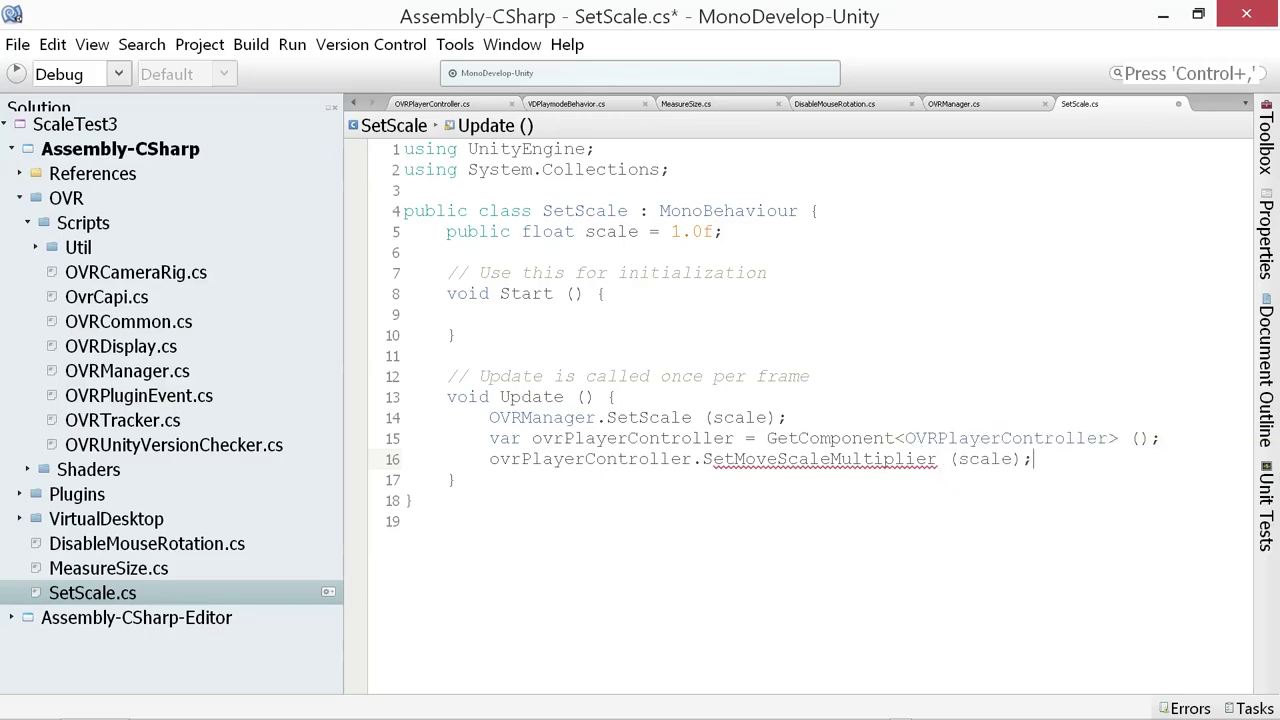
key("ctrl+s")
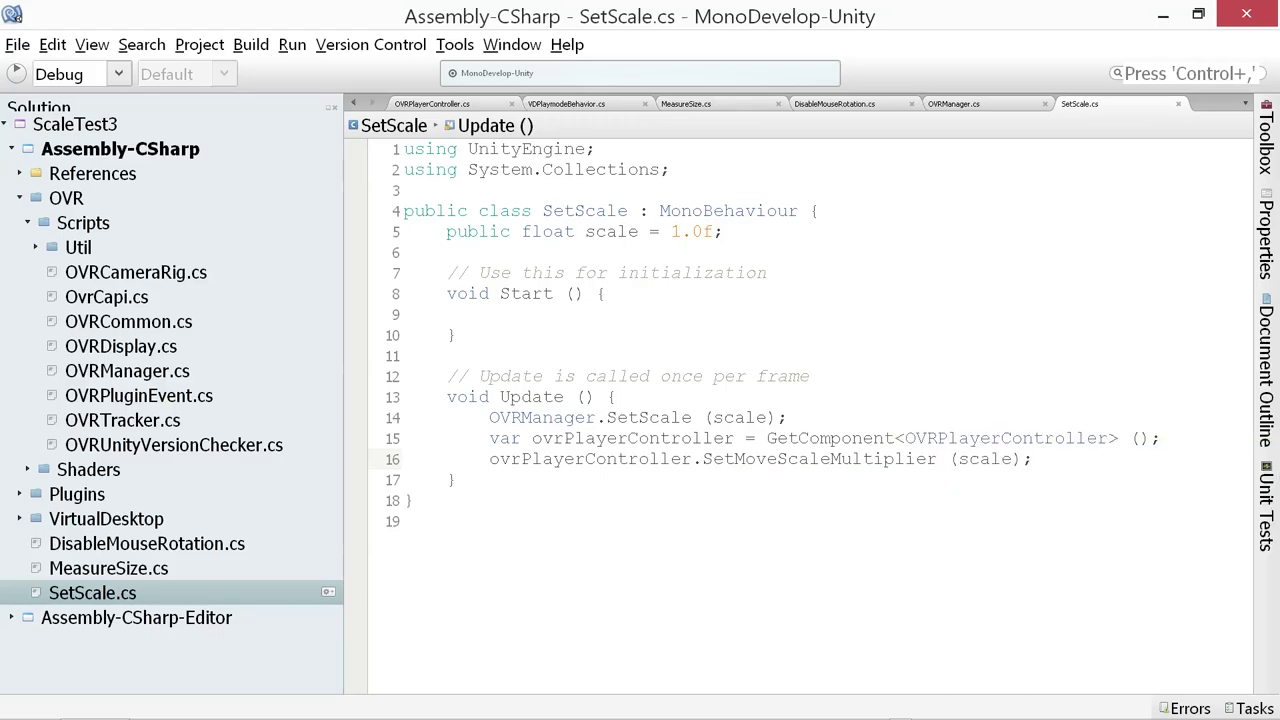
key("alt+Tab")
left_click(615, 66)
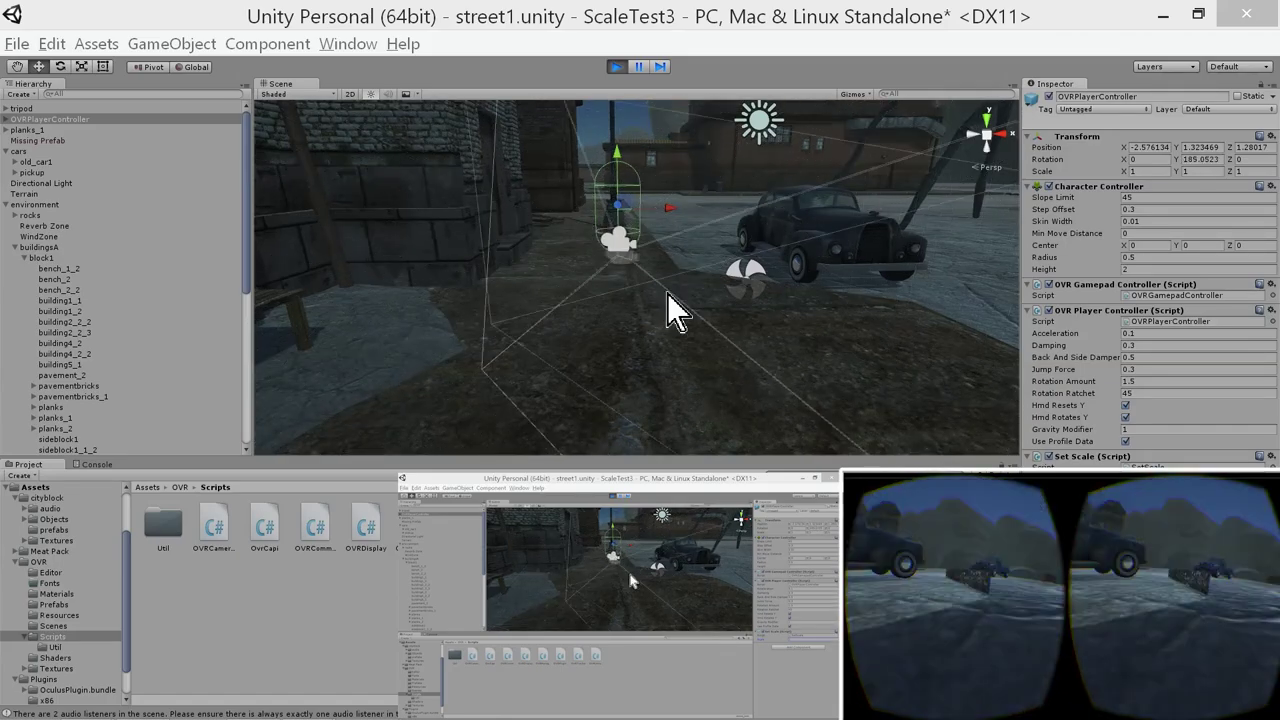
left_click(611, 66)
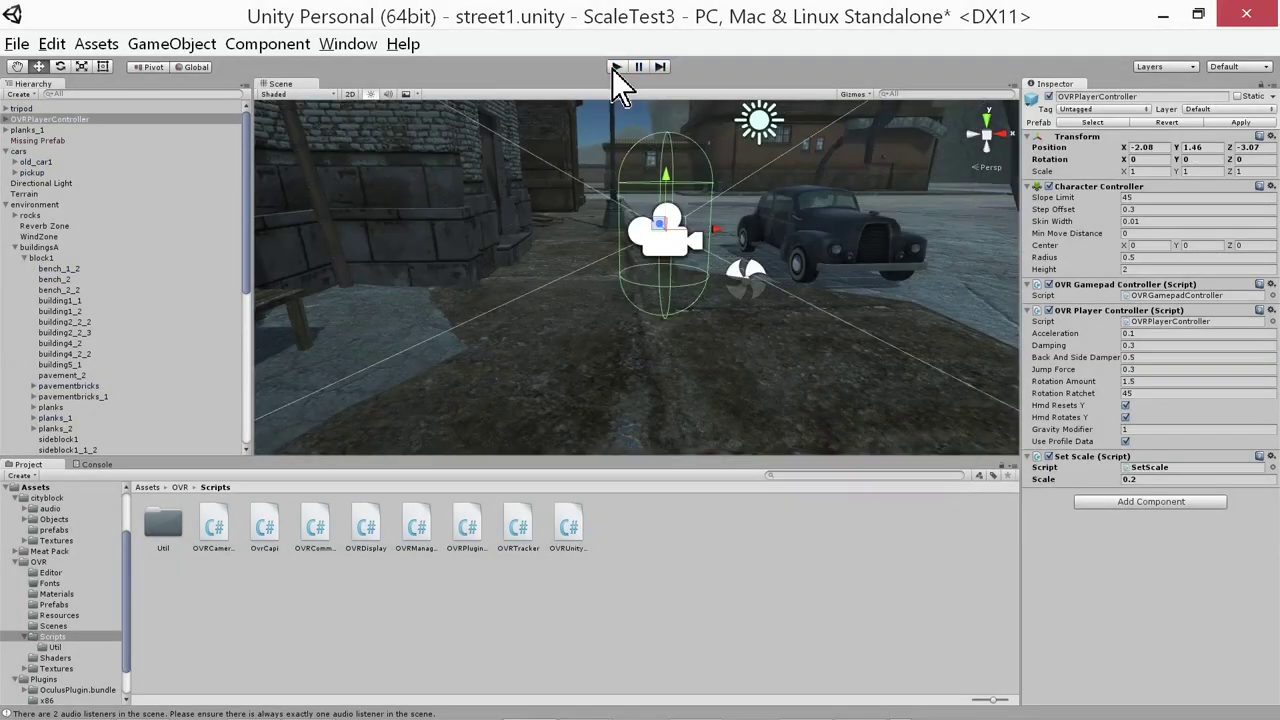
Run play mode with Set Scale at 1, stop it, then run again with Scale 1.2
left_click(1177, 468)
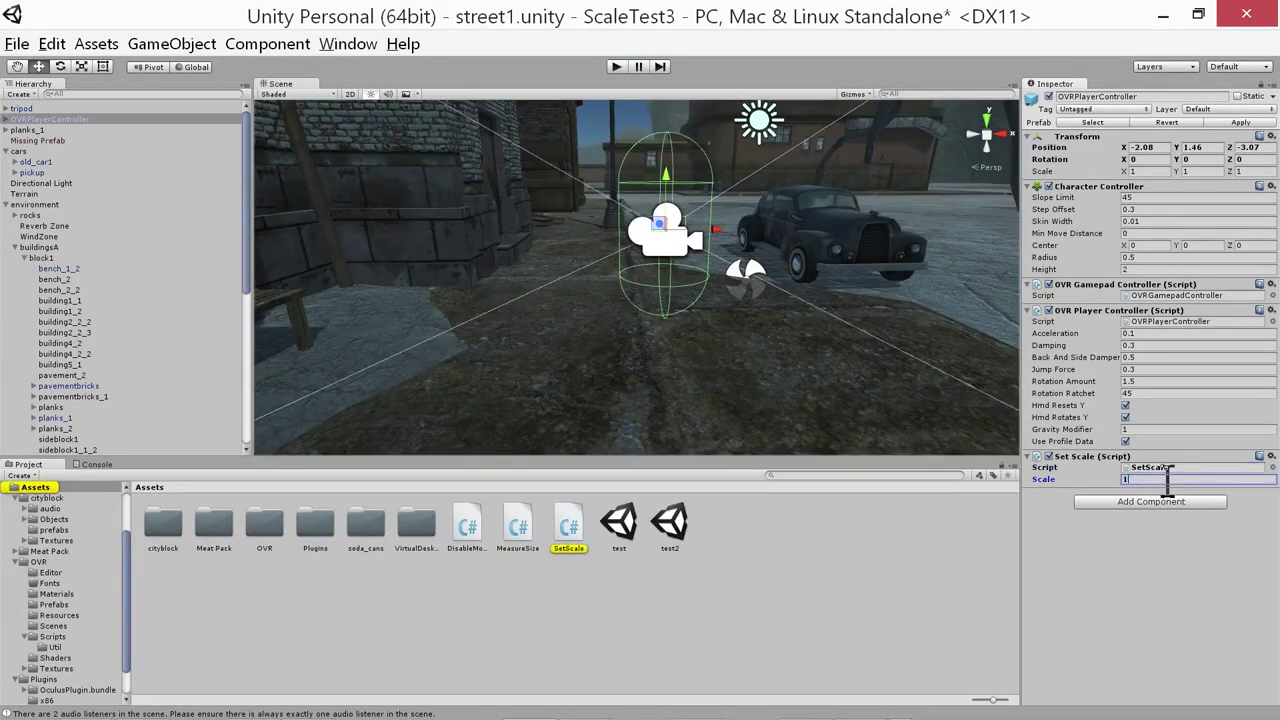
left_click(615, 66)
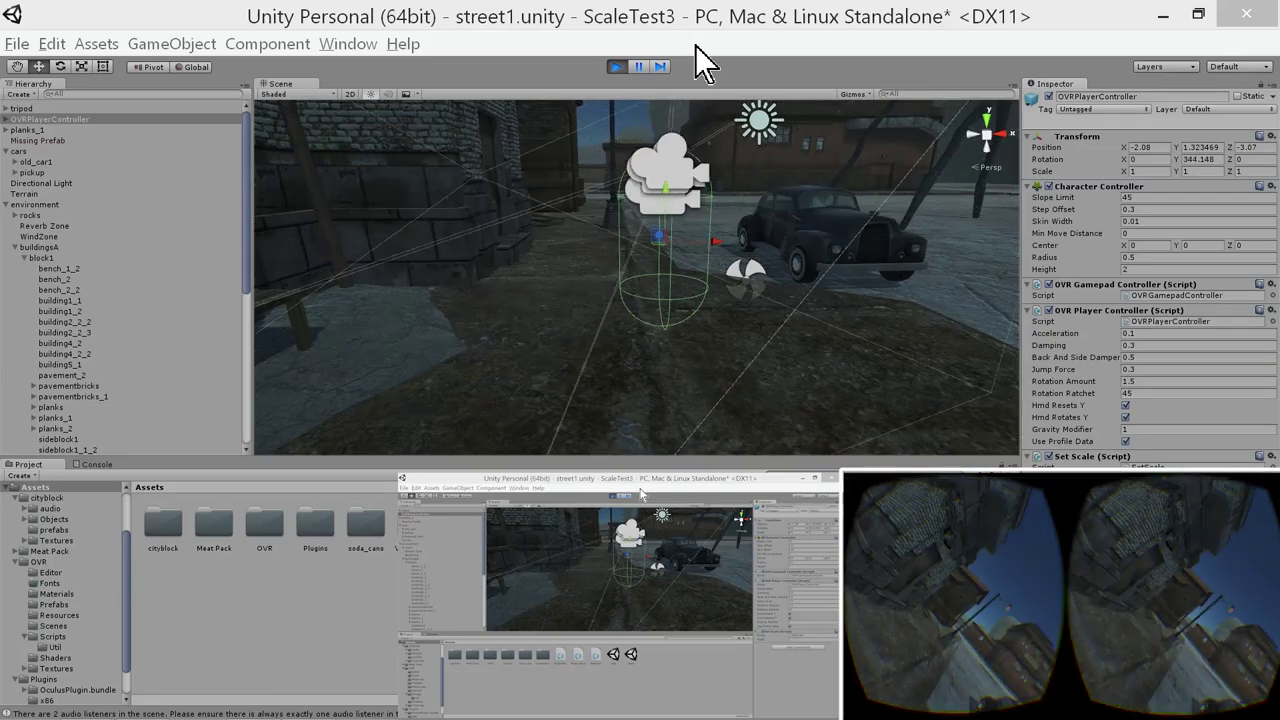
left_click(606, 64)
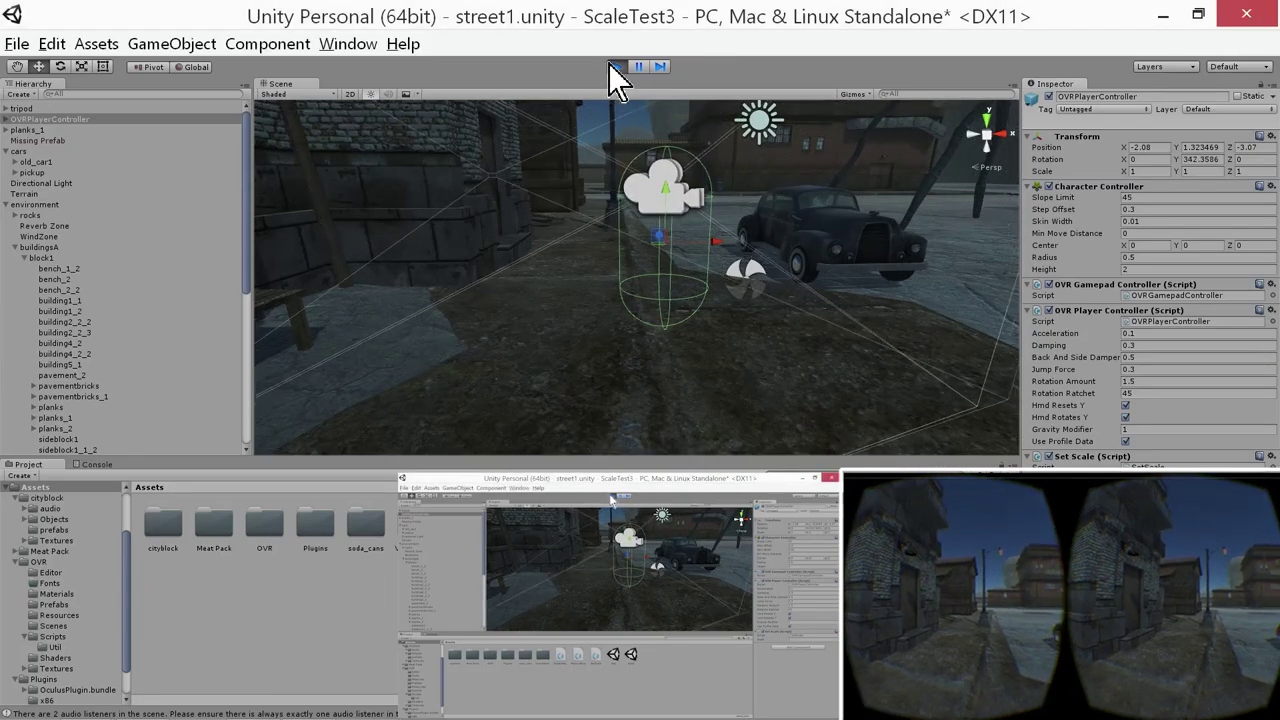
left_click(608, 63)
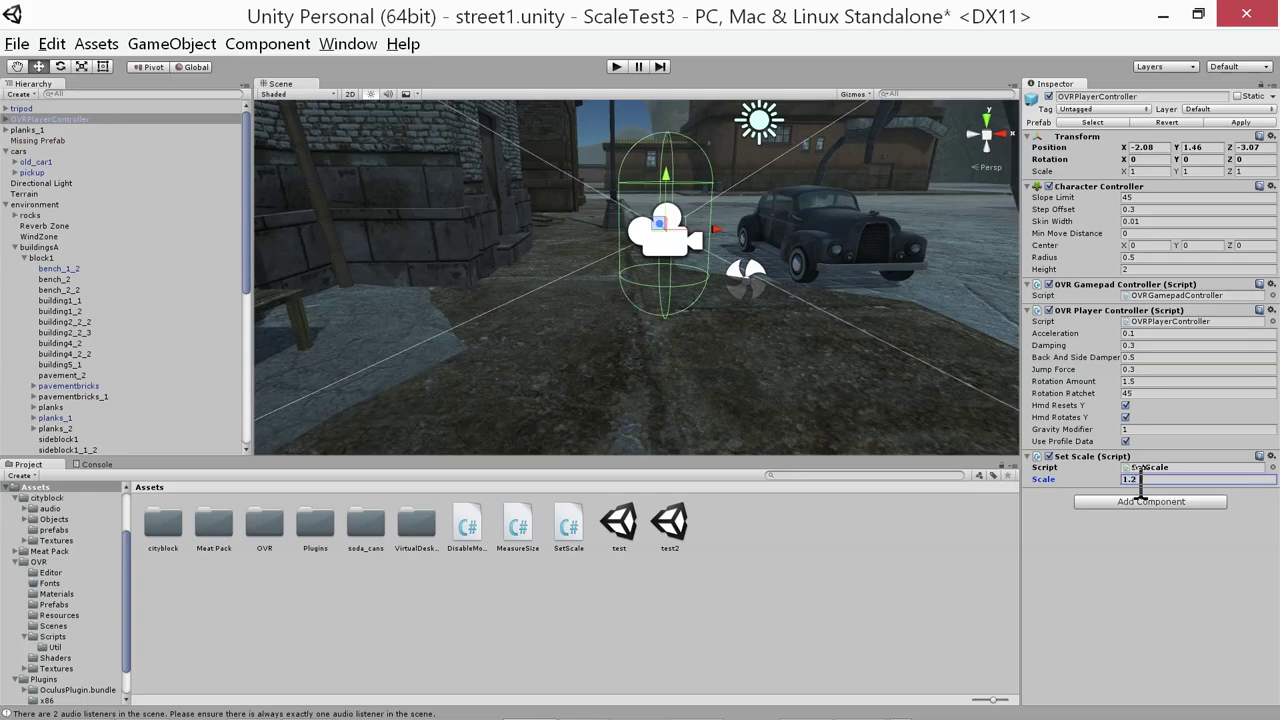
left_click(617, 67)
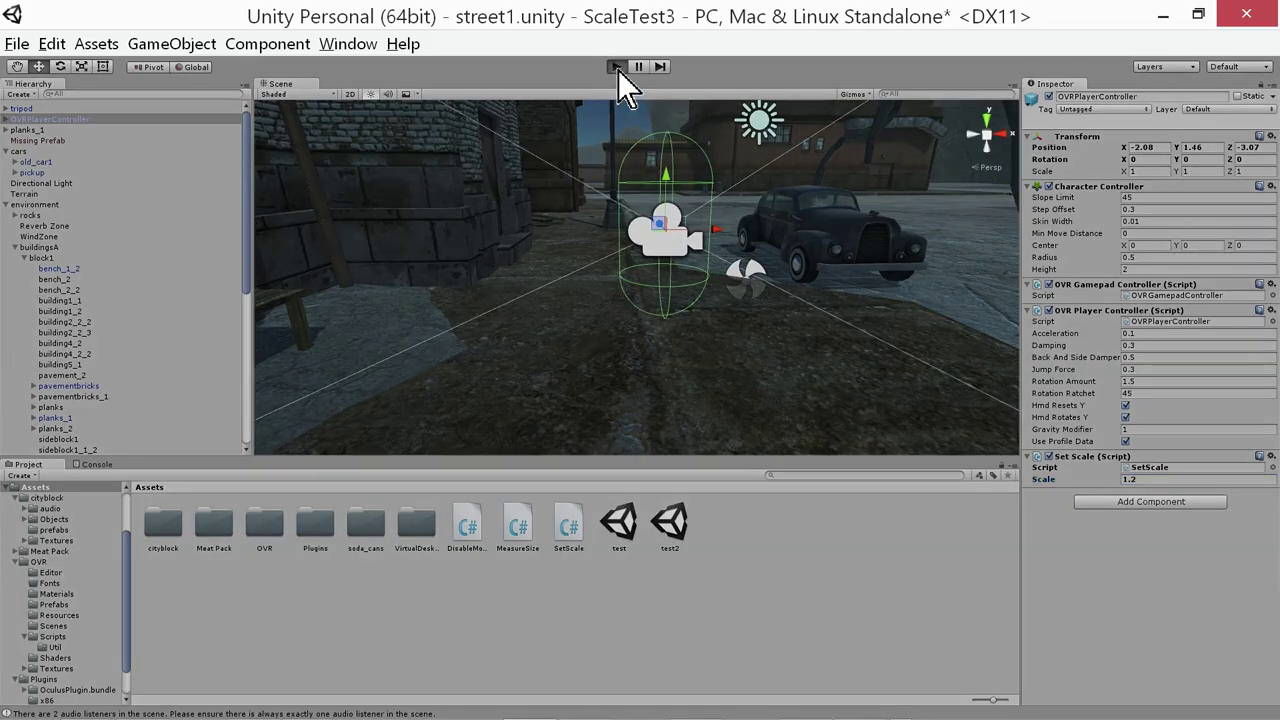